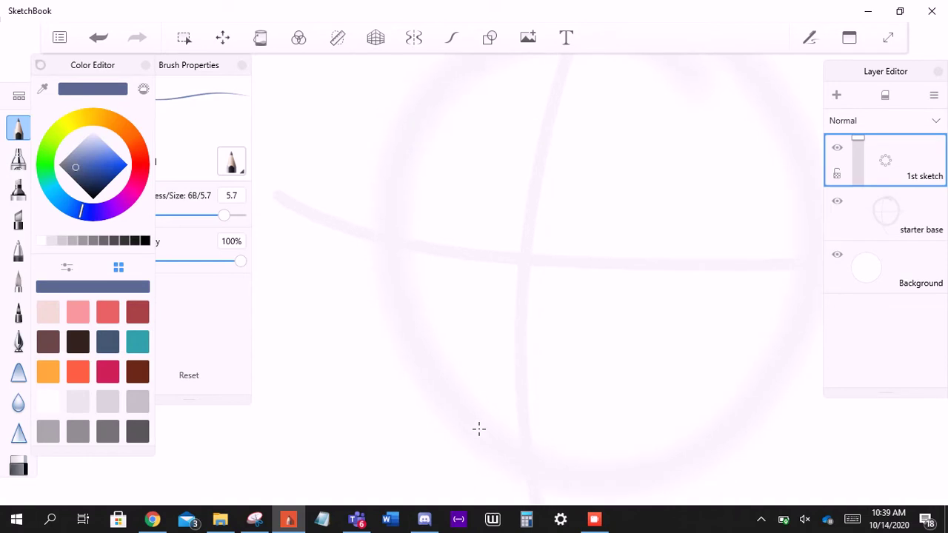
- Sketch the forehead contour along the guide circle's edge and carry it past the horizontal guideline into the cheek
{"action": "mouse_move", "coordinate": [586, 91]}
{"action": "left_mouse_down"}
{"action": "mouse_move", "coordinate": [529, 138]}
{"action": "mouse_move", "coordinate": [613, 71]}
{"action": "left_mouse_up"}
{"action": "key", "text": "ctrl+z"}
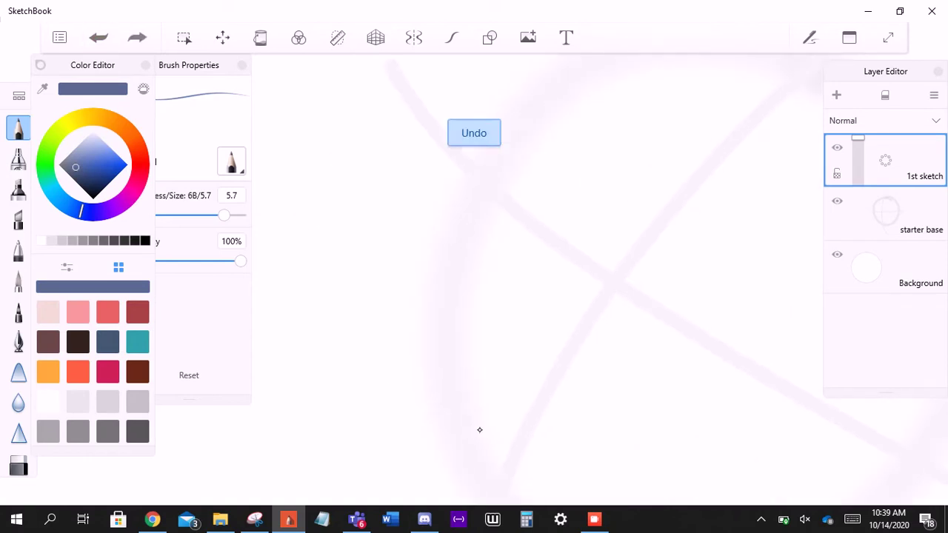
{"action": "mouse_move", "coordinate": [479, 234]}
{"action": "left_mouse_down"}
{"action": "mouse_move", "coordinate": [673, 82]}
{"action": "mouse_move", "coordinate": [505, 202]}
{"action": "mouse_move", "coordinate": [459, 259]}
{"action": "mouse_move", "coordinate": [424, 271]}
{"action": "left_mouse_up"}
{"action": "mouse_move", "coordinate": [505, 214]}
{"action": "left_mouse_down"}
{"action": "mouse_move", "coordinate": [434, 262]}
{"action": "mouse_move", "coordinate": [356, 361]}
{"action": "left_mouse_up"}
{"action": "left_click_drag", "start_coordinate": [415, 282], "coordinate": [349, 435]}
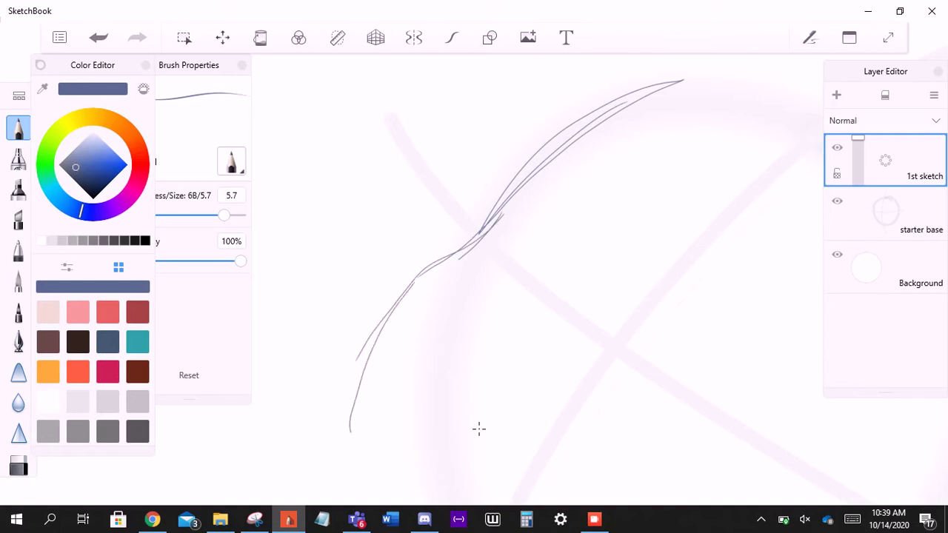
{"action": "mouse_move", "coordinate": [486, 228]}
{"action": "left_mouse_down"}
{"action": "mouse_move", "coordinate": [368, 338]}
{"action": "mouse_move", "coordinate": [352, 444]}
{"action": "left_mouse_up"}
{"action": "scroll", "coordinate": [479, 429], "scroll_direction": "up", "scroll_amount": 5}
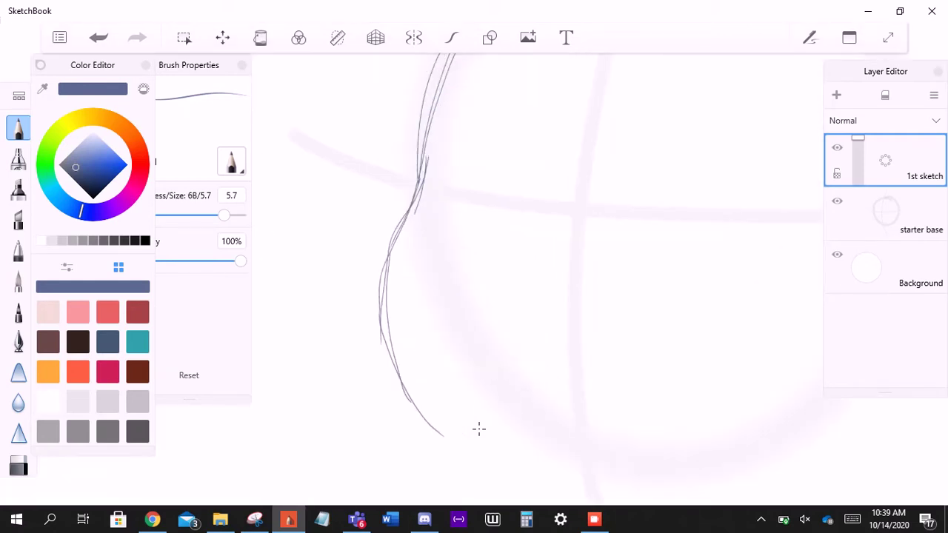
- Undo the cheek strokes below the horizontal guideline and try a single rounded cheek curve
{"action": "key", "text": "ctrl+z"}
{"action": "key", "text": "ctrl+y"}
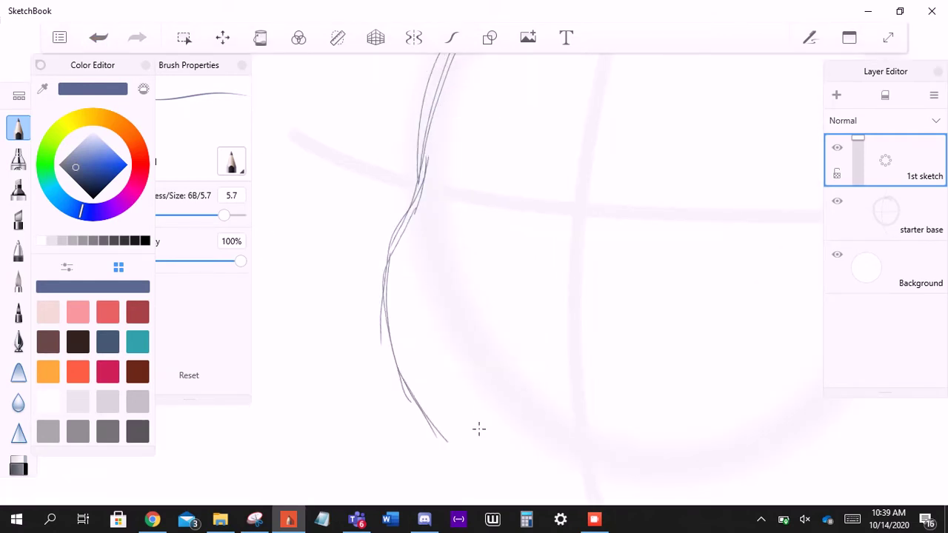
{"action": "key", "text": "ctrl+z"}
{"action": "key", "text": "ctrl+z"}
{"action": "key", "text": "ctrl+z"}
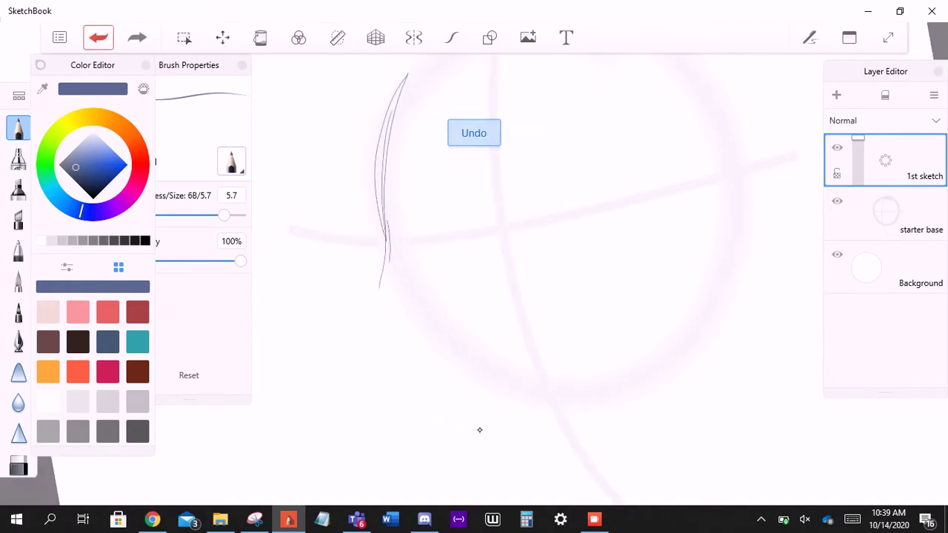
{"action": "key", "text": "ctrl+y"}
{"action": "key", "text": "ctrl+z"}
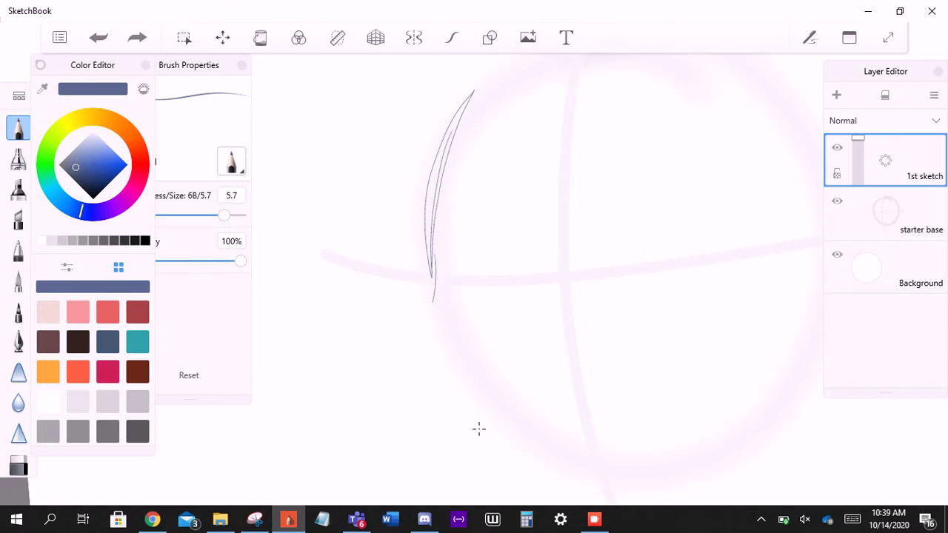
{"action": "key", "text": "ctrl+y"}
{"action": "key", "text": "ctrl+y"}
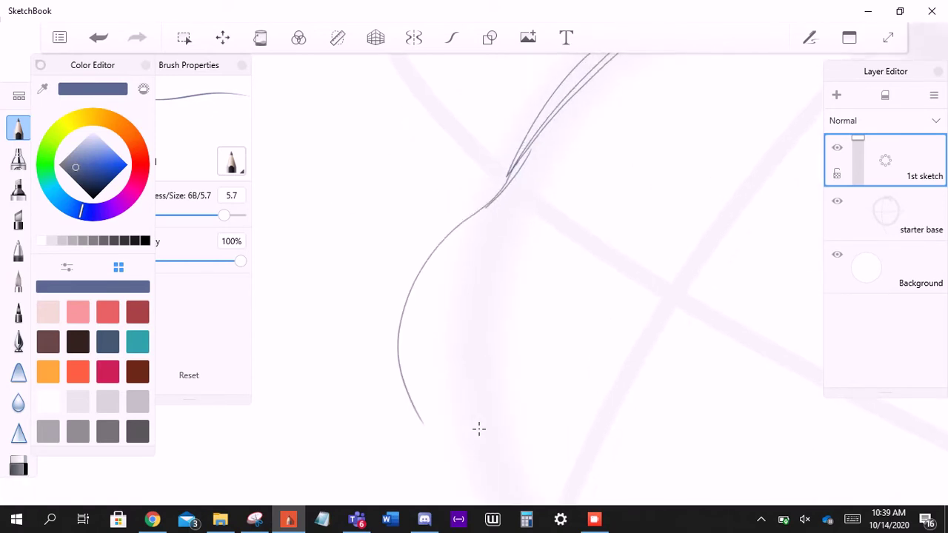
{"action": "key", "text": "ctrl+z"}
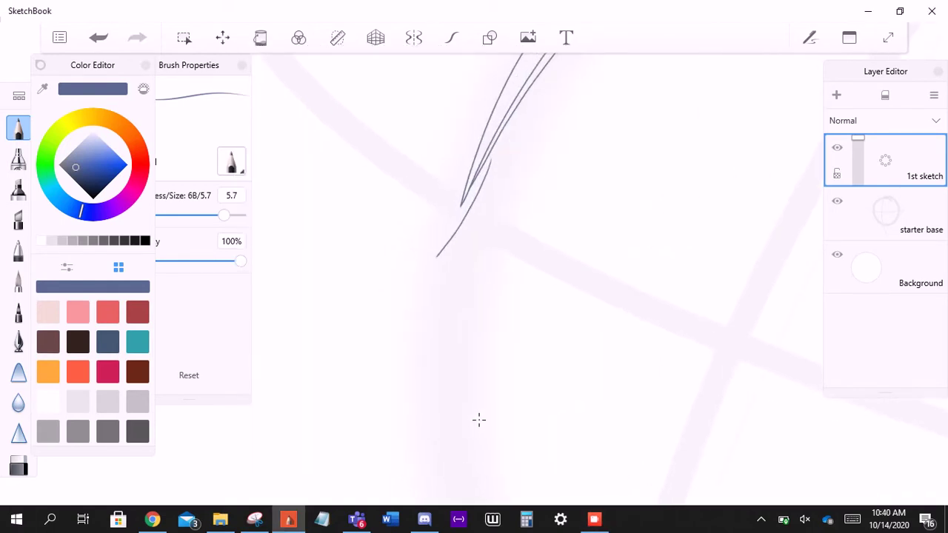
- Try a cheek contour that dips at the brow and curves inward below the horizontal guideline
{"action": "mouse_move", "coordinate": [492, 152]}
{"action": "left_mouse_down"}
{"action": "mouse_move", "coordinate": [459, 239]}
{"action": "mouse_move", "coordinate": [417, 284]}
{"action": "left_mouse_up"}
{"action": "left_click_drag", "start_coordinate": [478, 206], "coordinate": [381, 346]}
{"action": "mouse_move", "coordinate": [465, 233]}
{"action": "left_mouse_down"}
{"action": "mouse_move", "coordinate": [378, 376]}
{"action": "mouse_move", "coordinate": [369, 433]}
{"action": "left_mouse_up"}
{"action": "left_click_drag", "start_coordinate": [479, 222], "coordinate": [370, 507]}
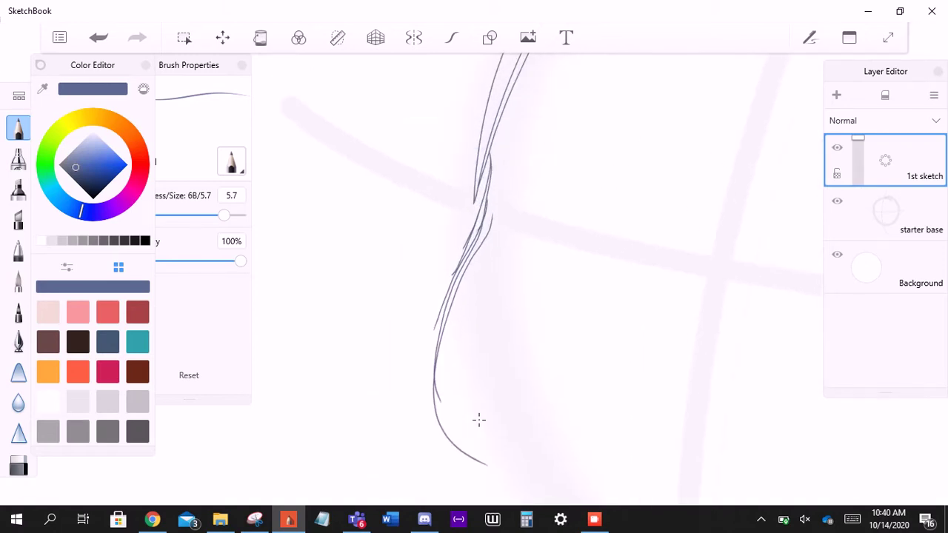
{"action": "key", "text": "ctrl+z"}
{"action": "key", "text": "ctrl+z"}
{"action": "key", "text": "ctrl+z"}
- Sketch a fuller cheek contour from the brow dip down towards the jaw with overlapping strokes
{"action": "left_click_drag", "start_coordinate": [474, 237], "coordinate": [423, 312]}
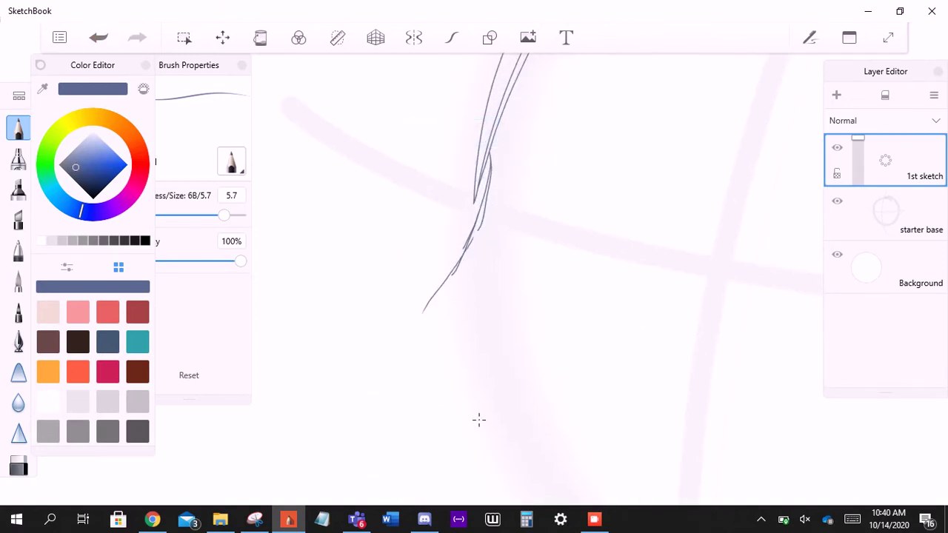
{"action": "left_click_drag", "start_coordinate": [490, 212], "coordinate": [395, 372]}
{"action": "left_click_drag", "start_coordinate": [486, 230], "coordinate": [400, 473]}
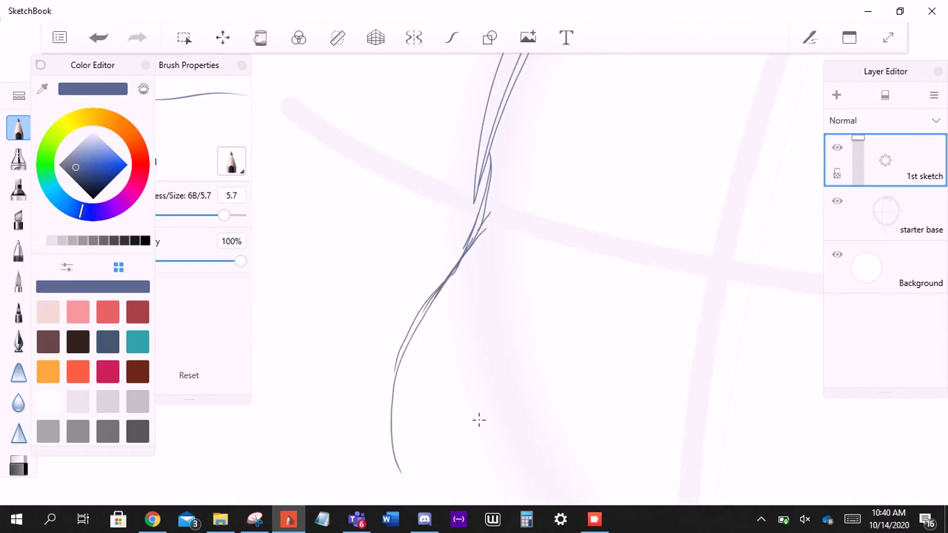
{"action": "left_click_drag", "start_coordinate": [429, 308], "coordinate": [400, 507]}
{"action": "mouse_move", "coordinate": [471, 231]}
{"action": "left_mouse_down"}
{"action": "mouse_move", "coordinate": [398, 357]}
{"action": "mouse_move", "coordinate": [385, 419]}
{"action": "left_mouse_up"}
{"action": "left_click_drag", "start_coordinate": [437, 281], "coordinate": [417, 327]}
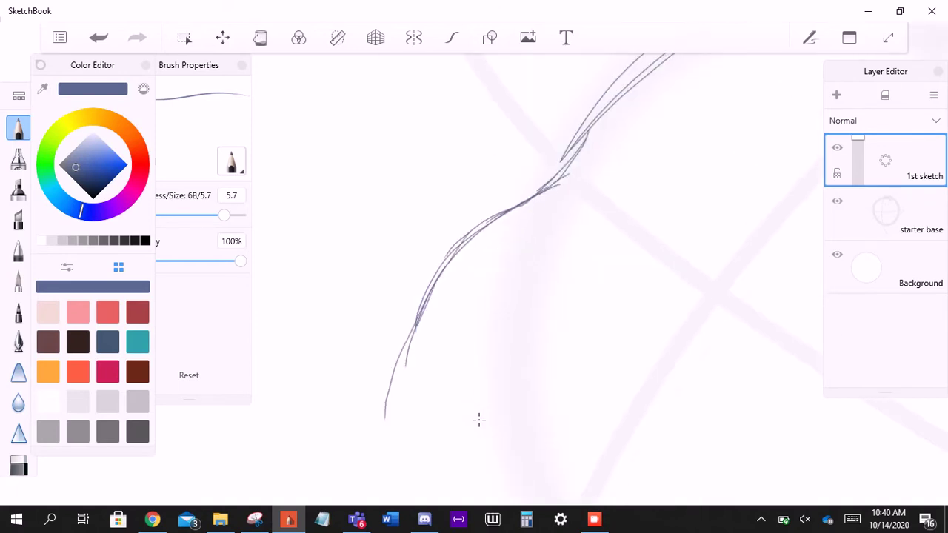
{"action": "left_click_drag", "start_coordinate": [385, 419], "coordinate": [383, 444]}
{"action": "left_click_drag", "start_coordinate": [417, 317], "coordinate": [378, 492]}
{"action": "scroll", "coordinate": [479, 420], "scroll_direction": "down", "scroll_amount": 4}
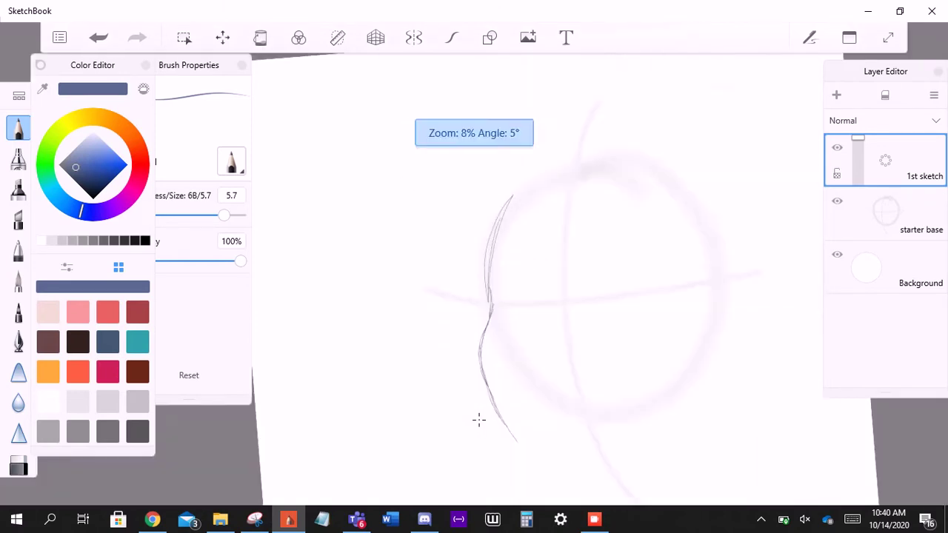
{"action": "scroll", "coordinate": [479, 420], "scroll_direction": "down", "scroll_amount": 2}
{"action": "scroll", "coordinate": [479, 420], "scroll_direction": "up", "scroll_amount": 5}
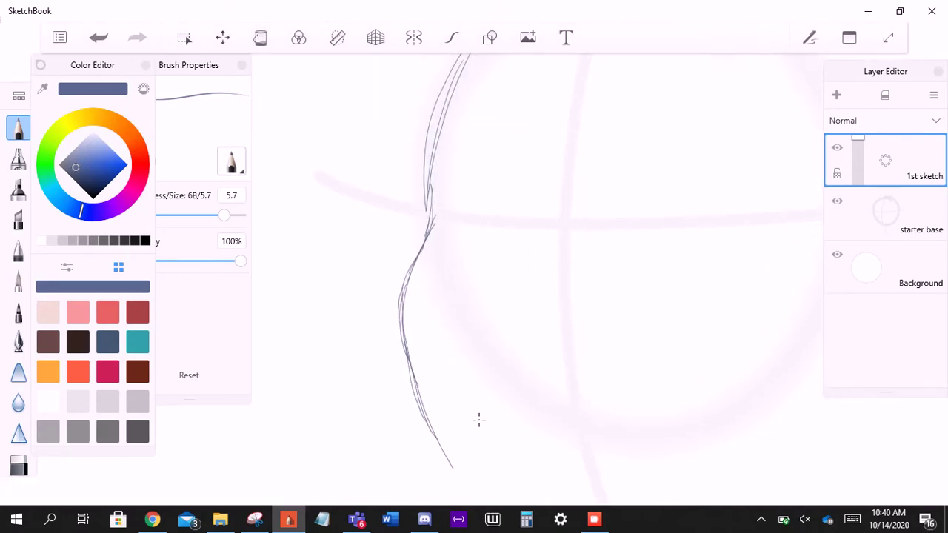
- Erase the brow dip and cheek contour below the forehead with the Hard Eraser at size 214.8
{"action": "left_click_drag", "start_coordinate": [440, 218], "coordinate": [431, 256]}
{"action": "key", "text": "e"}
{"action": "left_click_drag", "start_coordinate": [434, 222], "coordinate": [425, 249]}
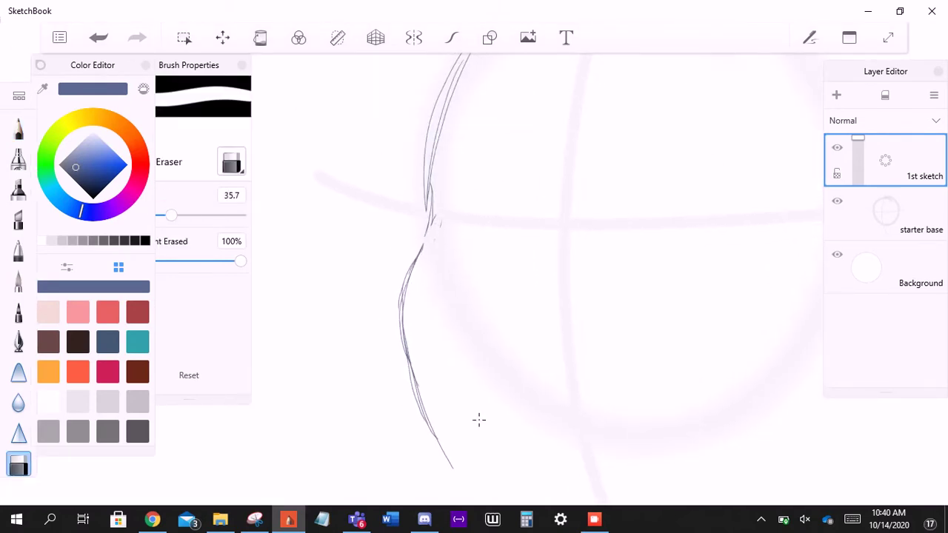
{"action": "left_click_drag", "start_coordinate": [171, 215], "coordinate": [224, 215]}
{"action": "mouse_move", "coordinate": [429, 185]}
{"action": "left_mouse_down"}
{"action": "mouse_move", "coordinate": [423, 255]}
{"action": "mouse_move", "coordinate": [401, 320]}
{"action": "mouse_move", "coordinate": [441, 437]}
{"action": "left_mouse_up"}
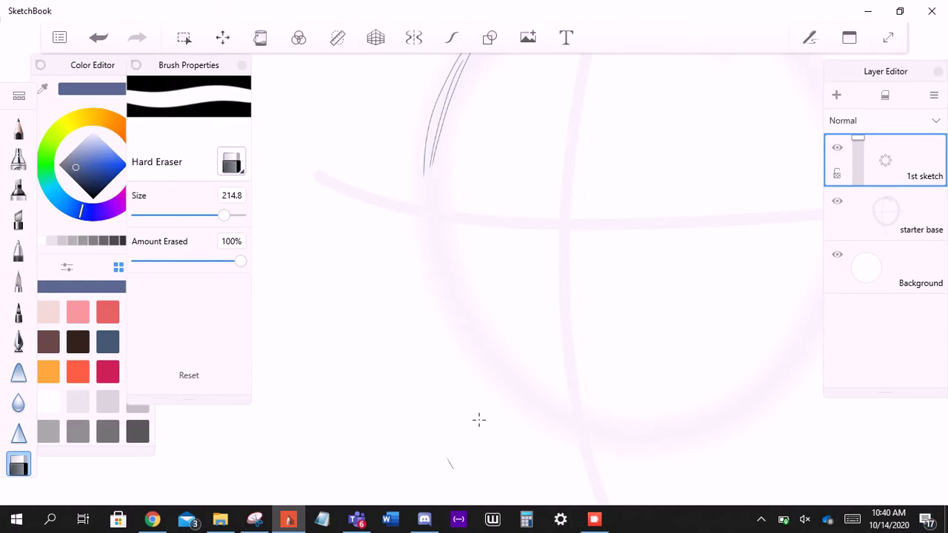
- Redraw the brow dip and upper cheek contour with the Pencil, joining it to the forehead lines
{"action": "key", "text": "e"}
{"action": "left_click_drag", "start_coordinate": [468, 156], "coordinate": [398, 359]}
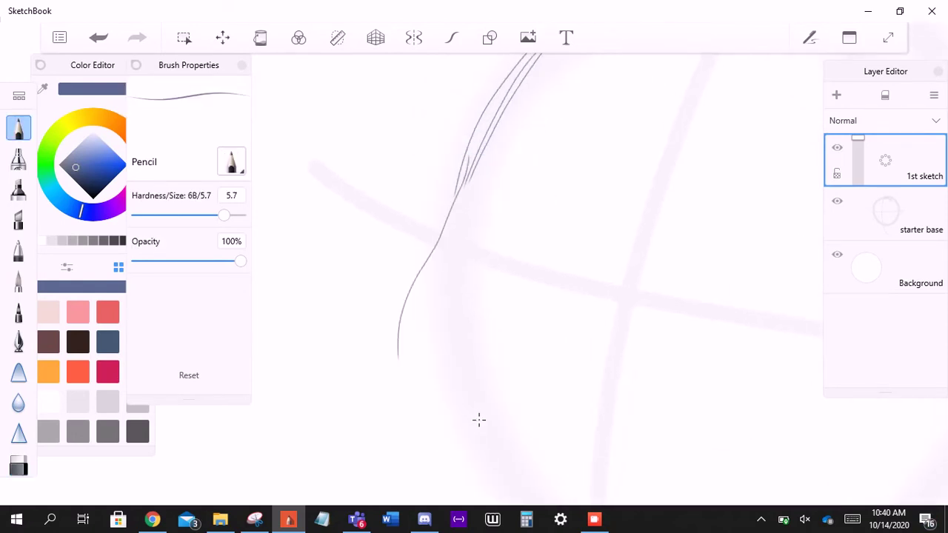
{"action": "key", "text": "ctrl+z"}
{"action": "key", "text": "ctrl+z"}
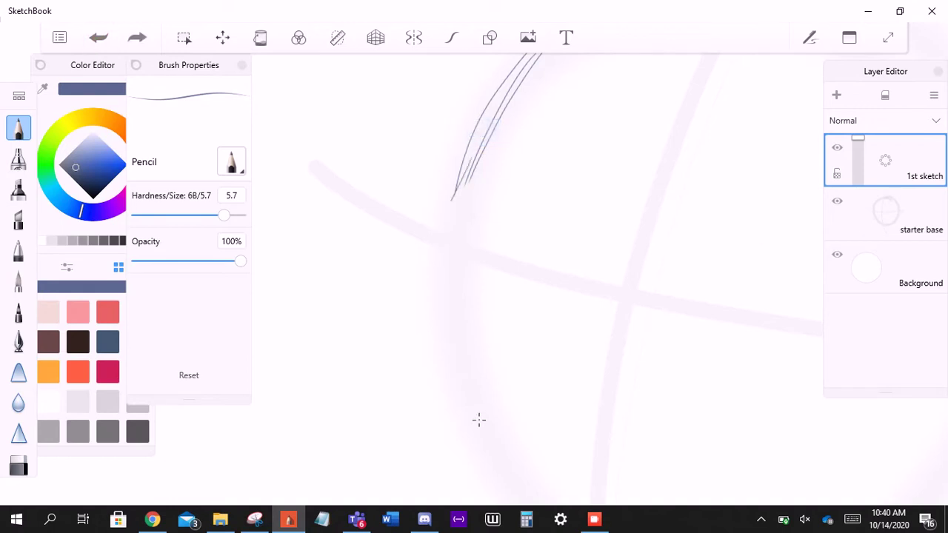
{"action": "key", "text": "ctrl+y"}
{"action": "left_click_drag", "start_coordinate": [434, 245], "coordinate": [405, 320]}
{"action": "mouse_move", "coordinate": [455, 205]}
{"action": "left_mouse_down"}
{"action": "mouse_move", "coordinate": [391, 350]}
{"action": "mouse_move", "coordinate": [393, 429]}
{"action": "mouse_move", "coordinate": [443, 241]}
{"action": "left_mouse_up"}
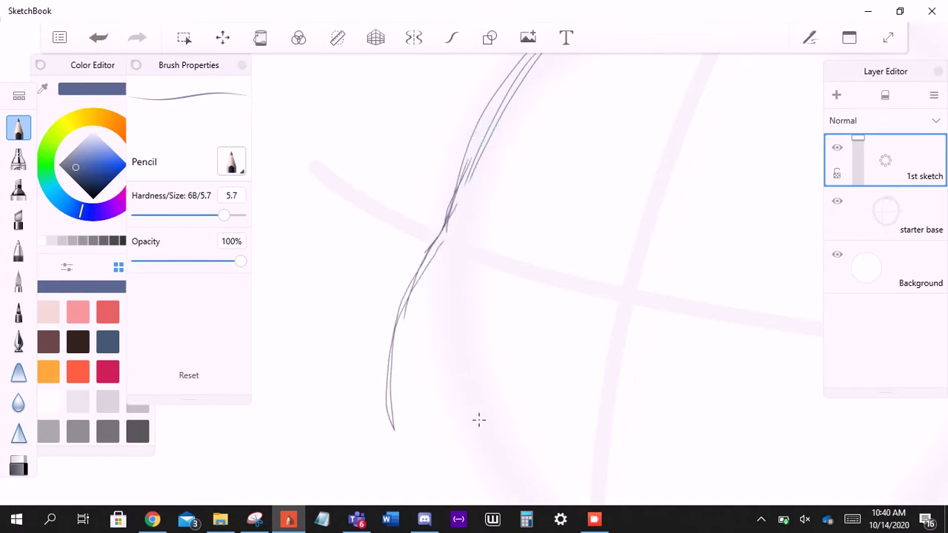
- Extend the cheek contour down to a rounded chin and up along the far jawline
{"action": "left_click_drag", "start_coordinate": [478, 420], "coordinate": [479, 420]}
{"action": "mouse_move", "coordinate": [396, 360]}
{"action": "left_mouse_down"}
{"action": "mouse_move", "coordinate": [495, 225]}
{"action": "mouse_move", "coordinate": [687, 154]}
{"action": "left_mouse_up"}
{"action": "left_click_drag", "start_coordinate": [478, 420], "coordinate": [479, 420]}
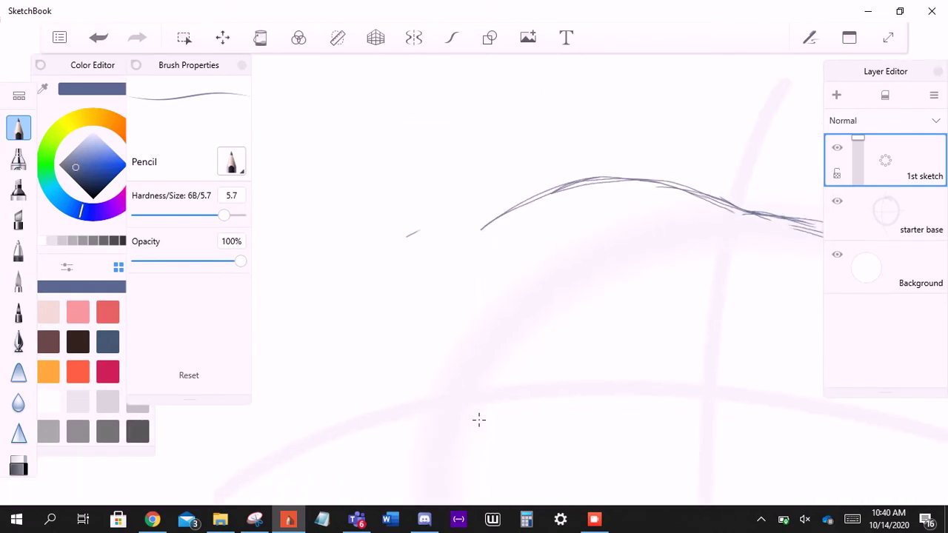
{"action": "mouse_move", "coordinate": [474, 231]}
{"action": "left_mouse_down"}
{"action": "mouse_move", "coordinate": [429, 358]}
{"action": "mouse_move", "coordinate": [448, 459]}
{"action": "left_mouse_up"}
{"action": "left_click_drag", "start_coordinate": [478, 420], "coordinate": [478, 420]}
{"action": "mouse_move", "coordinate": [406, 412]}
{"action": "left_mouse_down"}
{"action": "mouse_move", "coordinate": [507, 377]}
{"action": "mouse_move", "coordinate": [557, 339]}
{"action": "left_mouse_up"}
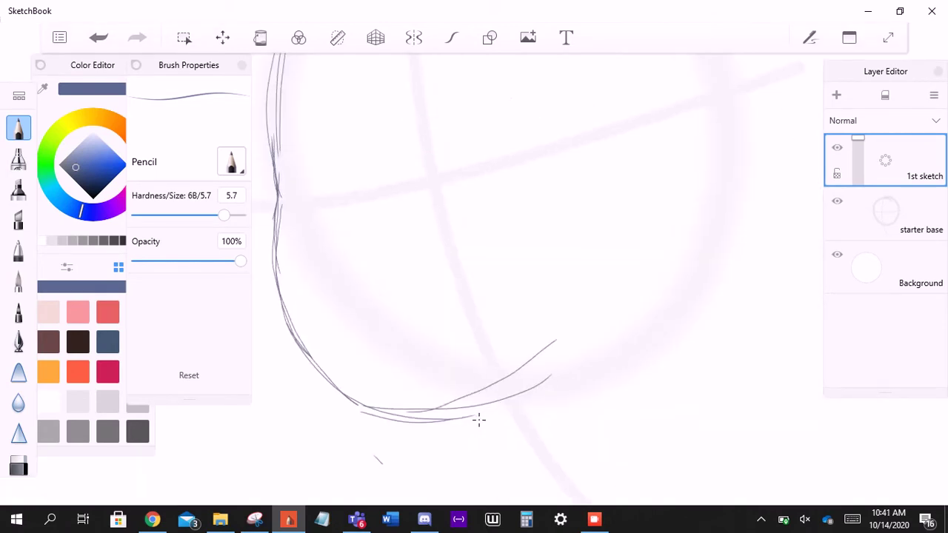
{"action": "left_click_drag", "start_coordinate": [476, 400], "coordinate": [587, 313]}
{"action": "left_click_drag", "start_coordinate": [524, 366], "coordinate": [597, 282]}
- Sketch the inner curve rising from the jaw's end and the outer curve of the lower back of the head
{"action": "mouse_move", "coordinate": [594, 294]}
{"action": "left_mouse_down"}
{"action": "mouse_move", "coordinate": [605, 247]}
{"action": "mouse_move", "coordinate": [605, 175]}
{"action": "left_mouse_up"}
{"action": "left_click_drag", "start_coordinate": [600, 231], "coordinate": [667, 102]}
{"action": "mouse_move", "coordinate": [606, 163]}
{"action": "left_mouse_down"}
{"action": "mouse_move", "coordinate": [593, 288]}
{"action": "mouse_move", "coordinate": [520, 382]}
{"action": "left_mouse_up"}
{"action": "left_click_drag", "start_coordinate": [478, 420], "coordinate": [479, 420]}
{"action": "mouse_move", "coordinate": [566, 349]}
{"action": "left_mouse_down"}
{"action": "mouse_move", "coordinate": [629, 300]}
{"action": "mouse_move", "coordinate": [661, 231]}
{"action": "left_mouse_up"}
{"action": "left_click_drag", "start_coordinate": [614, 307], "coordinate": [669, 179]}
{"action": "left_click_drag", "start_coordinate": [662, 215], "coordinate": [667, 165]}
{"action": "left_click_drag", "start_coordinate": [478, 420], "coordinate": [479, 420]}
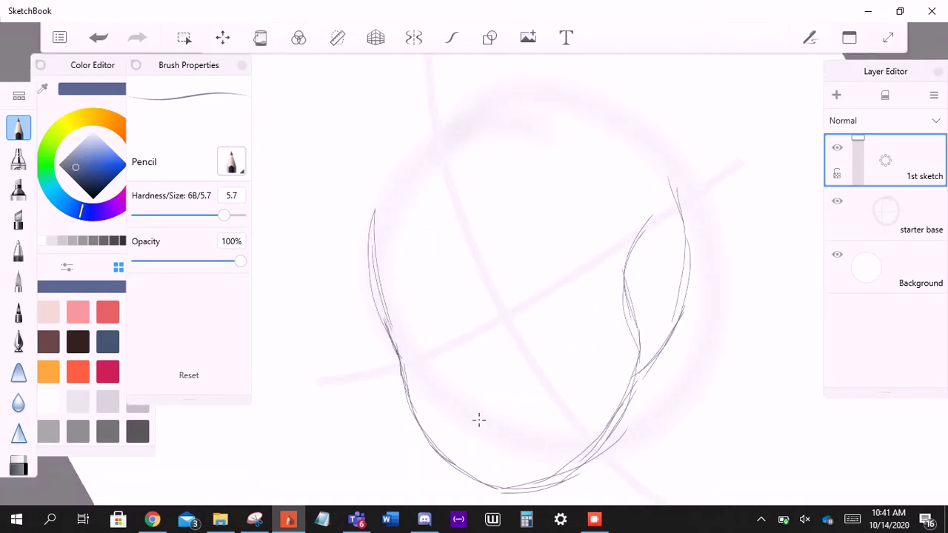
- Sketch the top and back of the head, joining the forehead to the outer rear curve with overlapping strokes
{"action": "left_click_drag", "start_coordinate": [375, 271], "coordinate": [427, 162]}
{"action": "mouse_move", "coordinate": [370, 249]}
{"action": "left_mouse_down"}
{"action": "mouse_move", "coordinate": [452, 131]}
{"action": "mouse_move", "coordinate": [505, 112]}
{"action": "left_mouse_up"}
{"action": "mouse_move", "coordinate": [403, 179]}
{"action": "left_mouse_down"}
{"action": "mouse_move", "coordinate": [473, 125]}
{"action": "mouse_move", "coordinate": [552, 107]}
{"action": "left_mouse_up"}
{"action": "left_click_drag", "start_coordinate": [478, 420], "coordinate": [478, 420]}
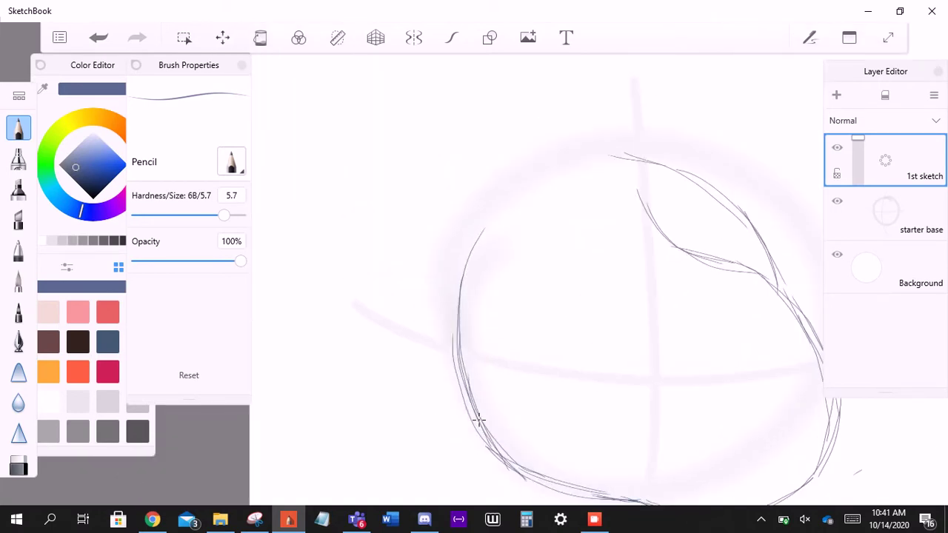
{"action": "left_click_drag", "start_coordinate": [492, 225], "coordinate": [658, 162]}
{"action": "left_click_drag", "start_coordinate": [458, 287], "coordinate": [493, 225]}
{"action": "mouse_move", "coordinate": [463, 282]}
{"action": "left_mouse_down"}
{"action": "mouse_move", "coordinate": [577, 160]}
{"action": "mouse_move", "coordinate": [661, 154]}
{"action": "left_mouse_up"}
{"action": "left_click_drag", "start_coordinate": [533, 194], "coordinate": [640, 162]}
{"action": "left_click_drag", "start_coordinate": [479, 420], "coordinate": [479, 420]}
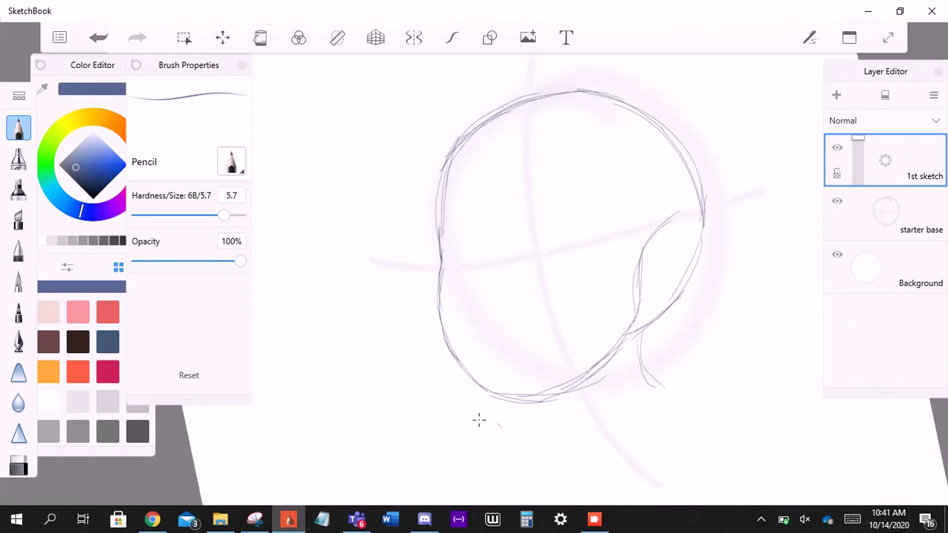
- Try a front neck line with a shoulder stroke beneath the chin
{"action": "left_click_drag", "start_coordinate": [479, 420], "coordinate": [479, 420]}
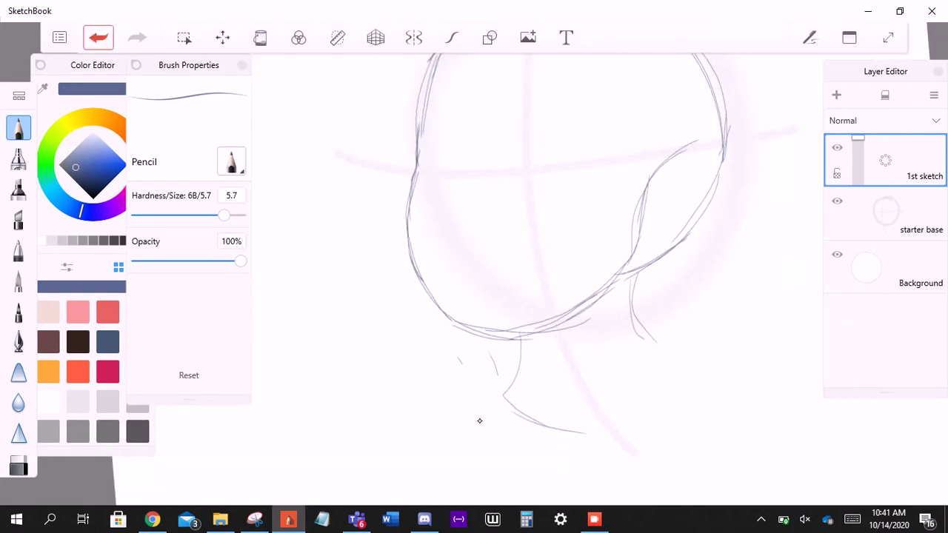
{"action": "key", "text": "ctrl+z"}
{"action": "left_click_drag", "start_coordinate": [500, 387], "coordinate": [573, 411]}
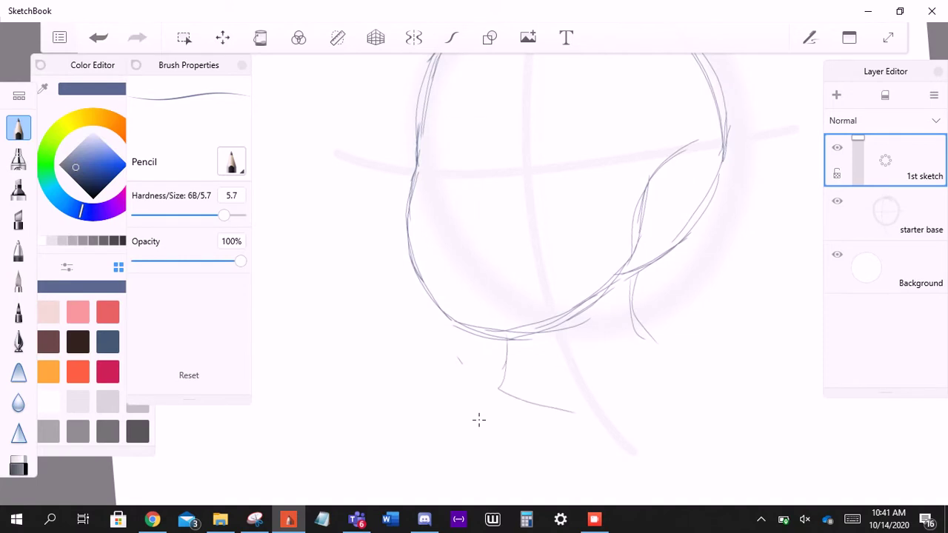
{"action": "key", "text": "ctrl+z"}
{"action": "key", "text": "ctrl+z"}
{"action": "left_click_drag", "start_coordinate": [479, 420], "coordinate": [479, 420]}
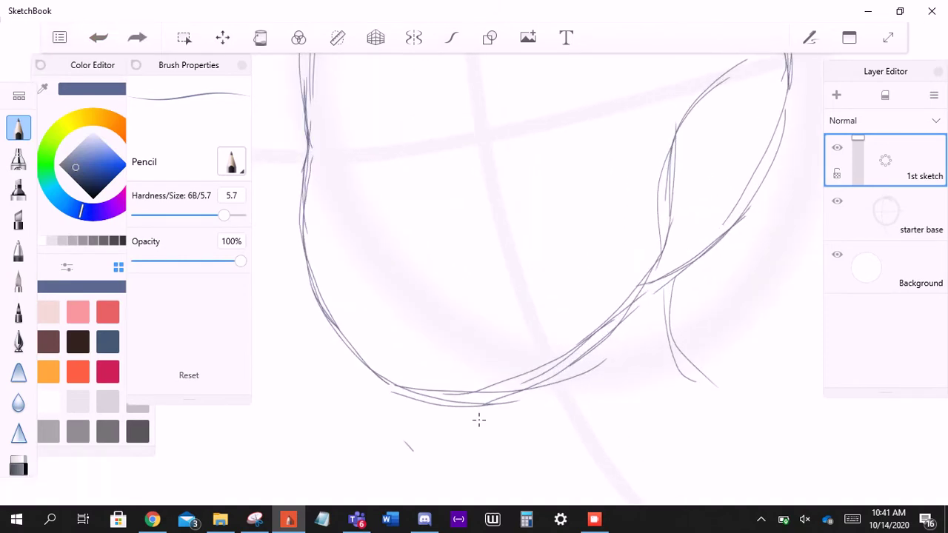
- Erase the brow dip and the chin's lower contour with the Hard Eraser
{"action": "key", "text": "e"}
{"action": "mouse_move", "coordinate": [381, 374]}
{"action": "left_mouse_down"}
{"action": "mouse_move", "coordinate": [585, 348]}
{"action": "mouse_move", "coordinate": [603, 333]}
{"action": "left_mouse_up"}
{"action": "left_click_drag", "start_coordinate": [478, 420], "coordinate": [478, 420]}
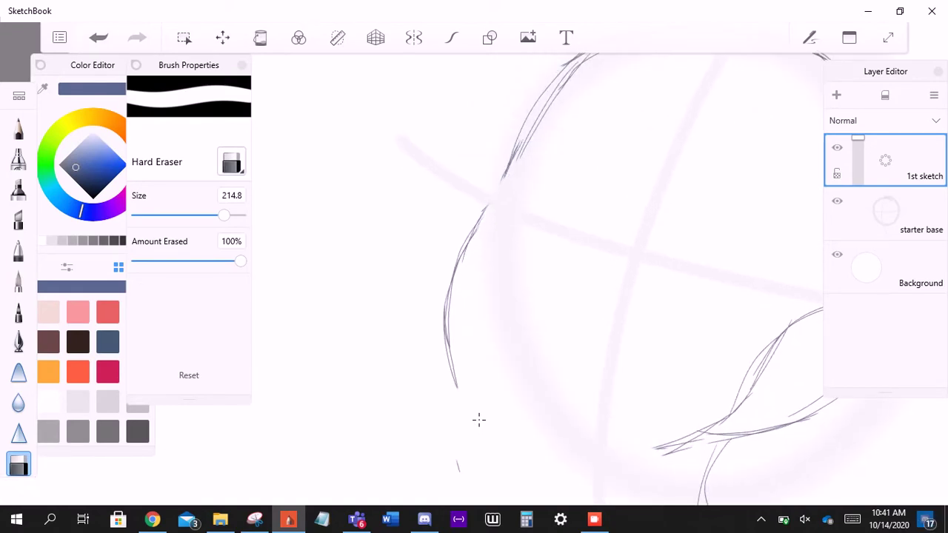
- Redraw the brow dip, lower cheek and a more defined chin with the Pencil, connecting them to the jawline
{"action": "key", "text": "e"}
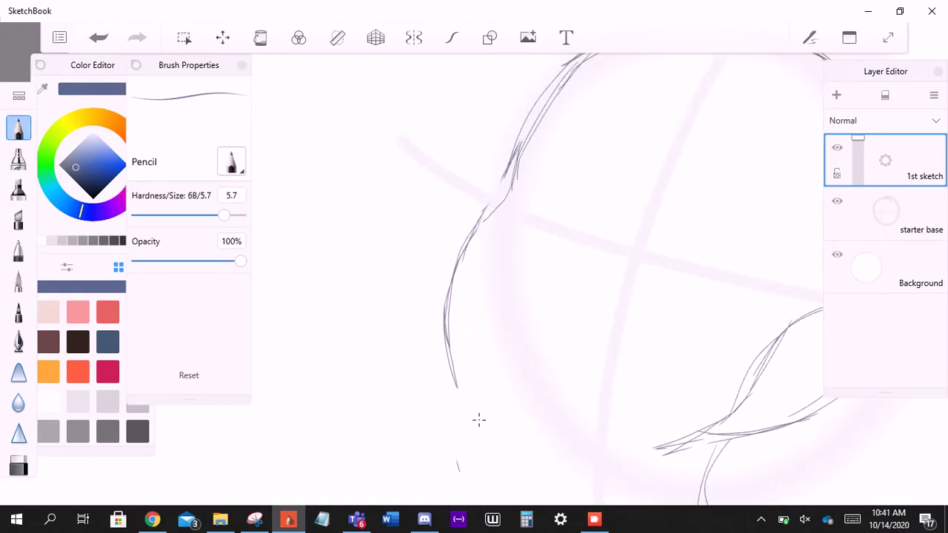
{"action": "mouse_move", "coordinate": [522, 156]}
{"action": "left_mouse_down"}
{"action": "mouse_move", "coordinate": [489, 212]}
{"action": "mouse_move", "coordinate": [455, 415]}
{"action": "left_mouse_up"}
{"action": "mouse_move", "coordinate": [499, 299]}
{"action": "left_mouse_down"}
{"action": "mouse_move", "coordinate": [453, 438]}
{"action": "mouse_move", "coordinate": [479, 420]}
{"action": "left_mouse_up"}
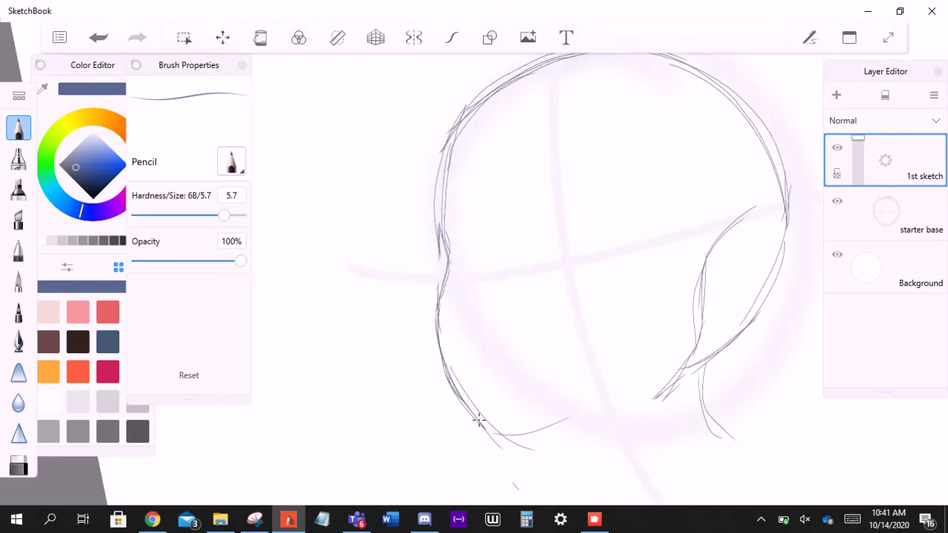
{"action": "key", "text": "ctrl+z"}
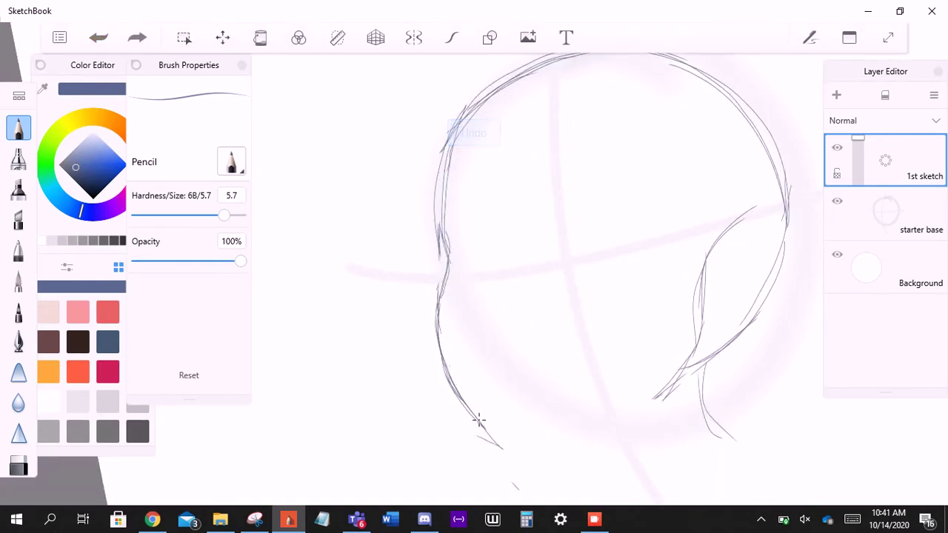
{"action": "mouse_move", "coordinate": [479, 436]}
{"action": "left_mouse_down"}
{"action": "mouse_move", "coordinate": [522, 457]}
{"action": "mouse_move", "coordinate": [600, 430]}
{"action": "left_mouse_up"}
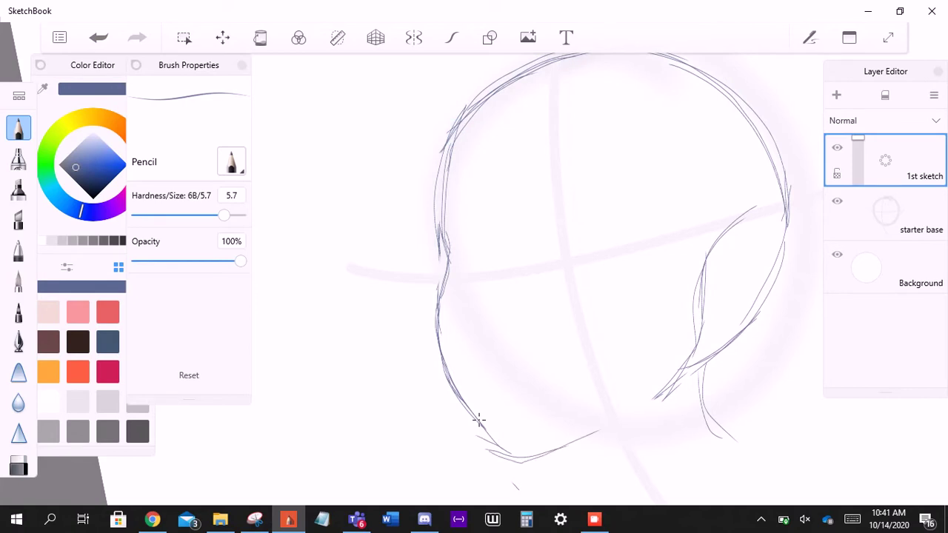
{"action": "left_click_drag", "start_coordinate": [545, 456], "coordinate": [665, 404]}
{"action": "left_click_drag", "start_coordinate": [597, 445], "coordinate": [663, 394]}
{"action": "left_click_drag", "start_coordinate": [479, 420], "coordinate": [478, 420]}
- Erase the bottom of the chin and redraw it as a smoother curve between the cheek and jawline
{"action": "key", "text": "e"}
{"action": "mouse_move", "coordinate": [453, 348]}
{"action": "left_mouse_down"}
{"action": "mouse_move", "coordinate": [536, 384]}
{"action": "mouse_move", "coordinate": [582, 364]}
{"action": "left_mouse_up"}
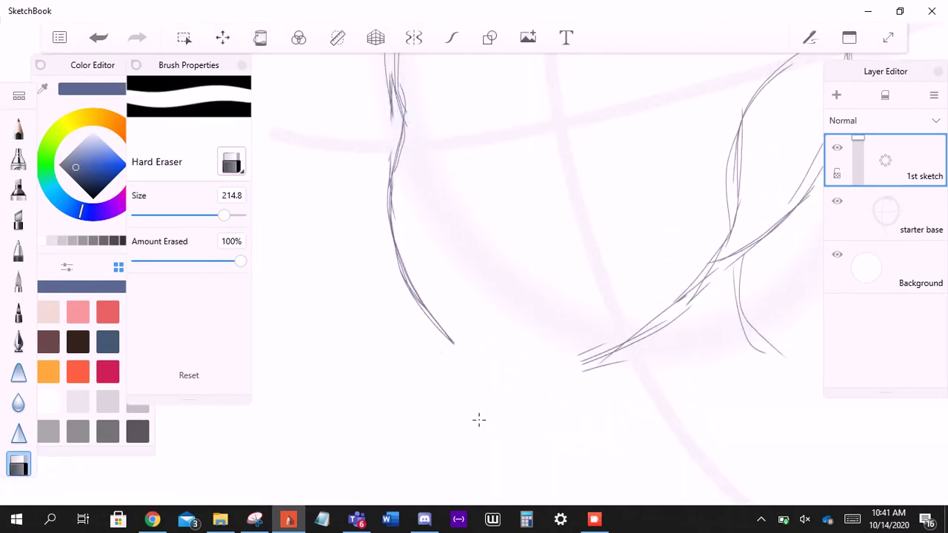
{"action": "key", "text": "e"}
{"action": "mouse_move", "coordinate": [443, 338]}
{"action": "left_mouse_down"}
{"action": "mouse_move", "coordinate": [494, 373]}
{"action": "mouse_move", "coordinate": [607, 358]}
{"action": "left_mouse_up"}
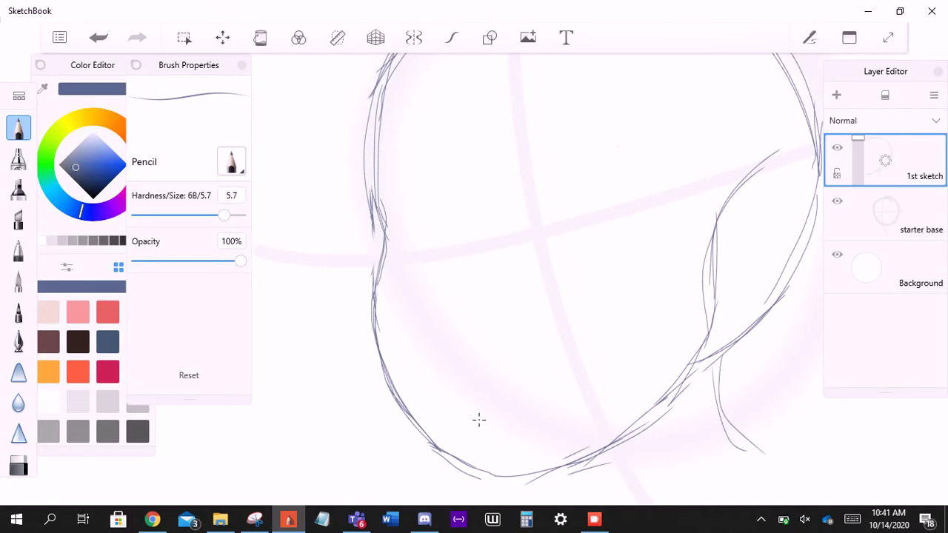
- Add a new layer above the 1st sketch layer
{"action": "key", "text": "ctrl+shift+n"}
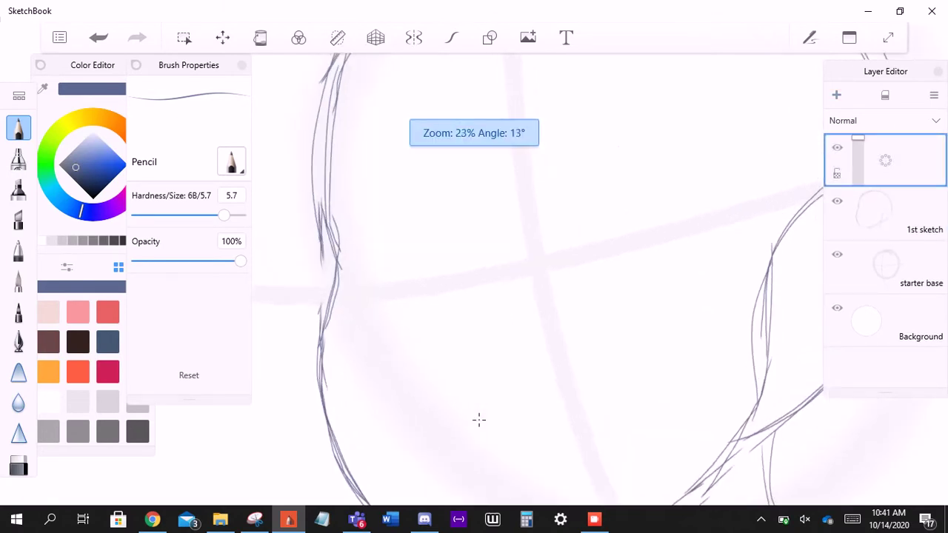
- Sketch an arrowhead-shaped nose on the new layer with the Pencil and transform it slightly upward toward the front edge of the face
{"action": "mouse_move", "coordinate": [444, 363]}
{"action": "left_mouse_down"}
{"action": "mouse_move", "coordinate": [419, 434]}
{"action": "mouse_move", "coordinate": [466, 411]}
{"action": "mouse_move", "coordinate": [468, 440]}
{"action": "left_mouse_up"}
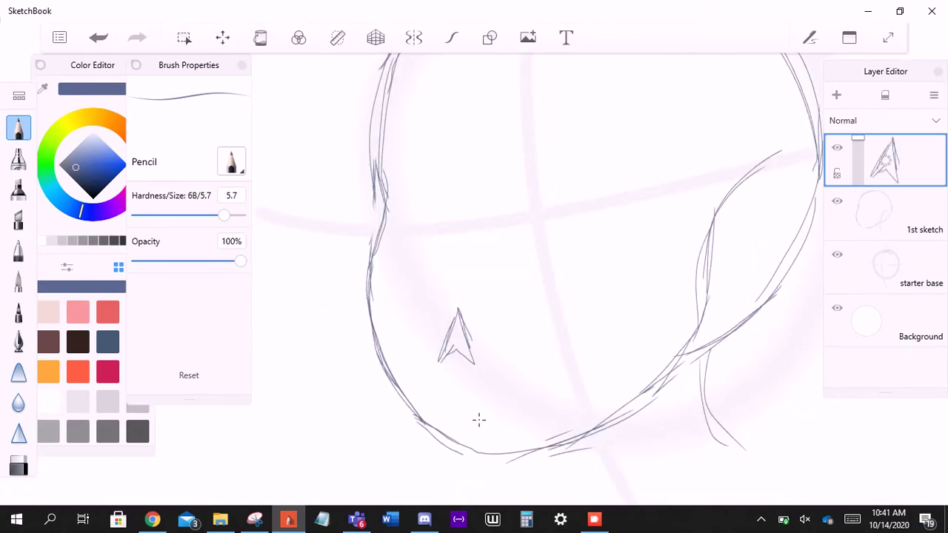
{"action": "key", "text": "v"}
{"action": "scroll", "coordinate": [479, 420], "scroll_direction": "up", "scroll_amount": 2}
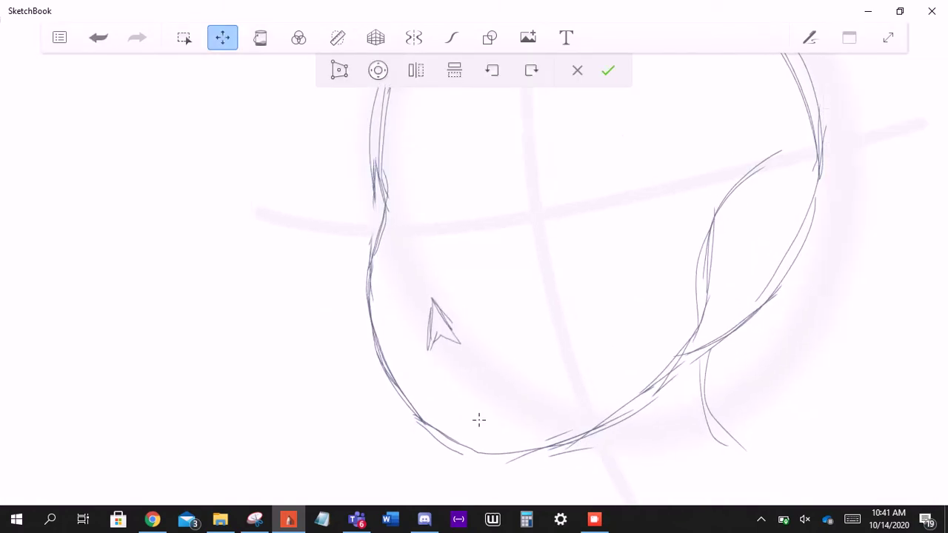
{"action": "scroll", "coordinate": [480, 420], "scroll_direction": "up", "scroll_amount": 2}
{"action": "key", "text": "Return"}
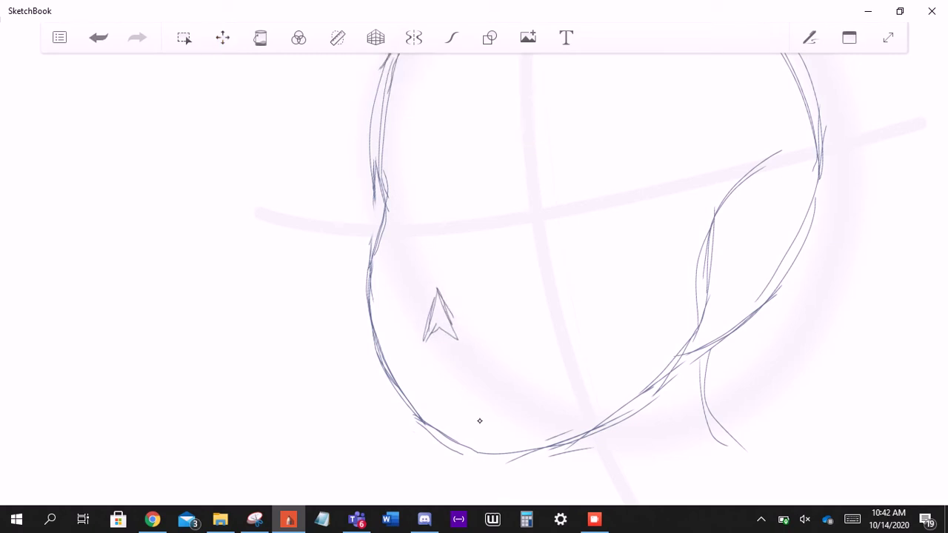
{"action": "scroll", "coordinate": [479, 420], "scroll_direction": "up", "scroll_amount": 2}
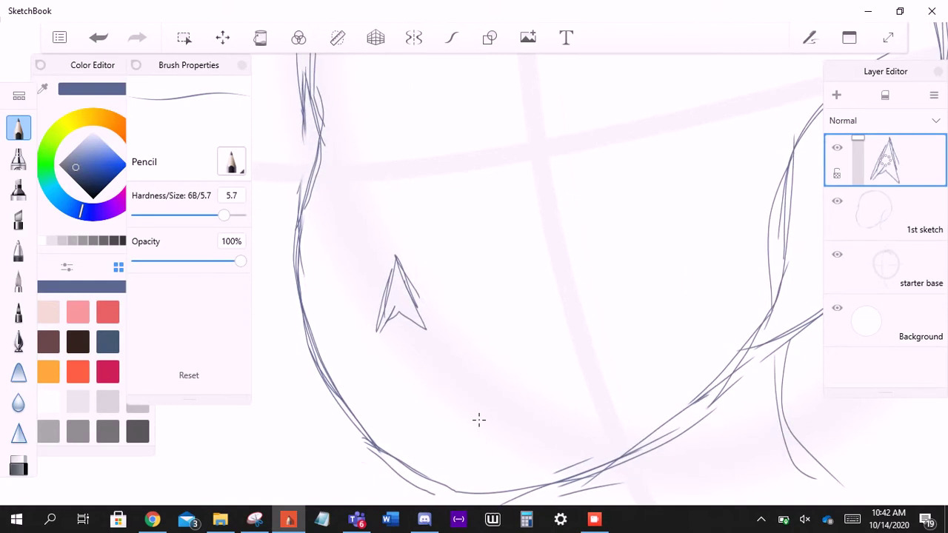
{"action": "mouse_move", "coordinate": [411, 408]}
{"action": "left_mouse_down"}
{"action": "mouse_move", "coordinate": [440, 363]}
{"action": "mouse_move", "coordinate": [532, 332]}
{"action": "left_mouse_up"}
{"action": "key", "text": "ctrl+z"}
{"action": "key", "text": "ctrl+z"}
{"action": "key", "text": "ctrl+z"}
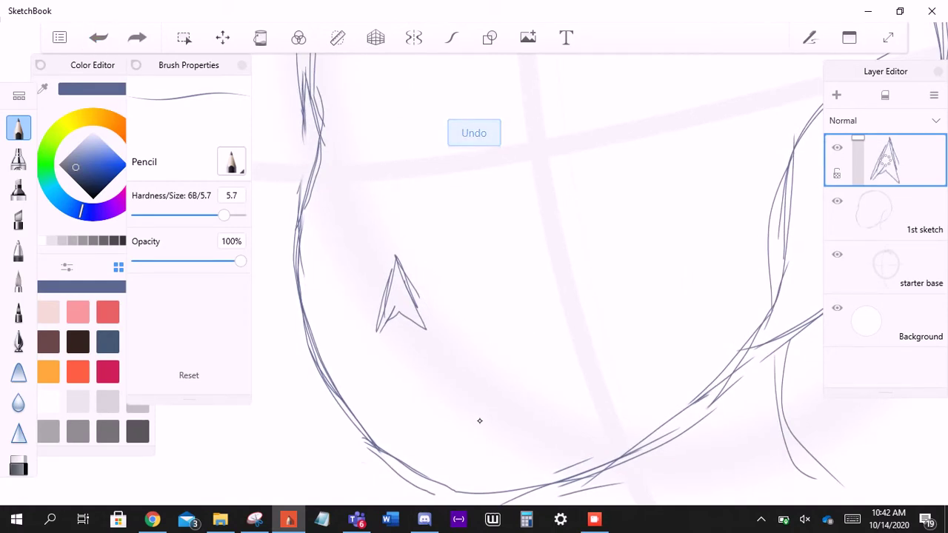
- Draw a wide slanted grin below the nose with upper and lower lip lines, a raised mouth corner and three curved tooth dividers
{"action": "mouse_move", "coordinate": [464, 380]}
{"action": "left_mouse_down"}
{"action": "mouse_move", "coordinate": [539, 299]}
{"action": "mouse_move", "coordinate": [658, 218]}
{"action": "mouse_move", "coordinate": [669, 164]}
{"action": "left_mouse_up"}
{"action": "mouse_move", "coordinate": [372, 387]}
{"action": "left_mouse_down"}
{"action": "mouse_move", "coordinate": [449, 406]}
{"action": "mouse_move", "coordinate": [506, 400]}
{"action": "left_mouse_up"}
{"action": "mouse_move", "coordinate": [457, 420]}
{"action": "left_mouse_down"}
{"action": "mouse_move", "coordinate": [554, 407]}
{"action": "mouse_move", "coordinate": [636, 326]}
{"action": "left_mouse_up"}
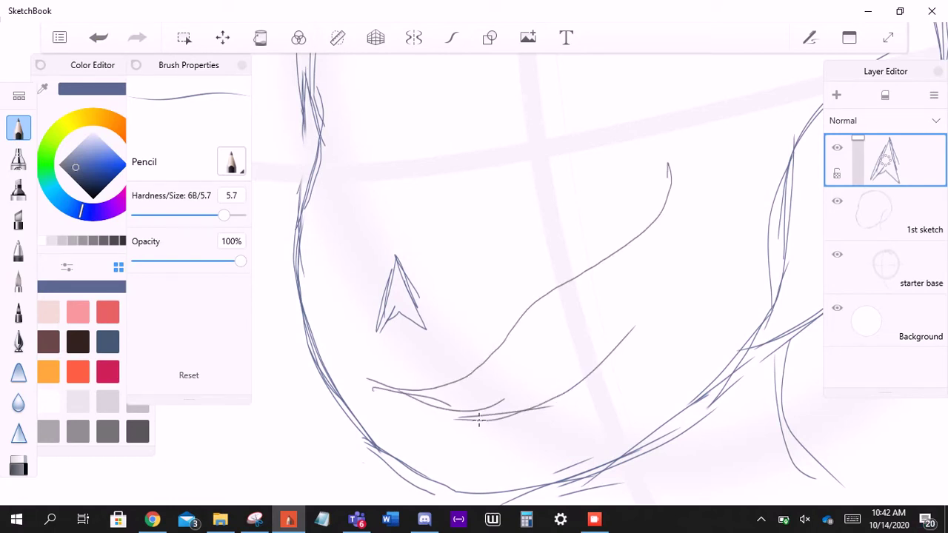
{"action": "left_click_drag", "start_coordinate": [669, 169], "coordinate": [658, 281]}
{"action": "left_click_drag", "start_coordinate": [662, 215], "coordinate": [648, 315]}
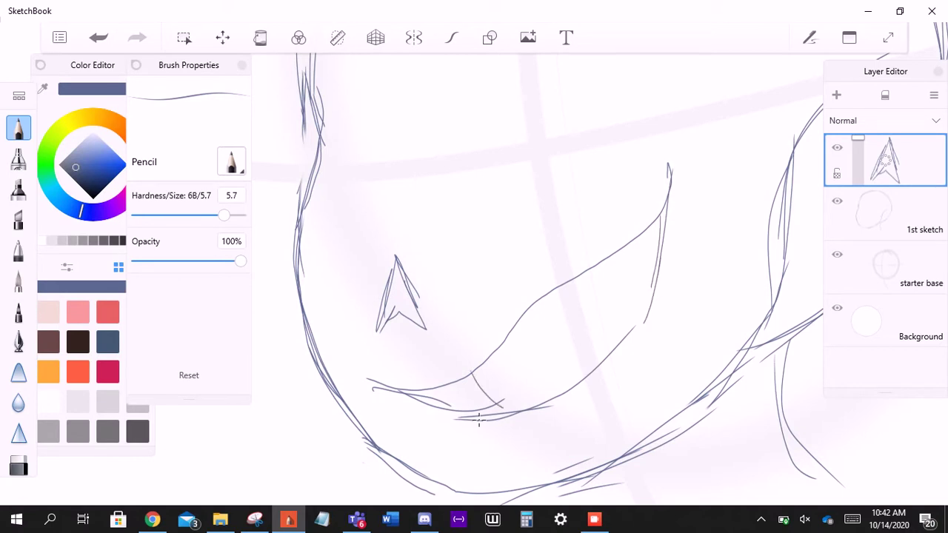
{"action": "left_click_drag", "start_coordinate": [517, 329], "coordinate": [559, 374]}
{"action": "left_click_drag", "start_coordinate": [593, 274], "coordinate": [634, 317]}
- Lasso the grin and transform it, rotating it to a flatter slant and shifting it down closer to the chin
{"action": "scroll", "coordinate": [479, 420], "scroll_direction": "down", "scroll_amount": 5}
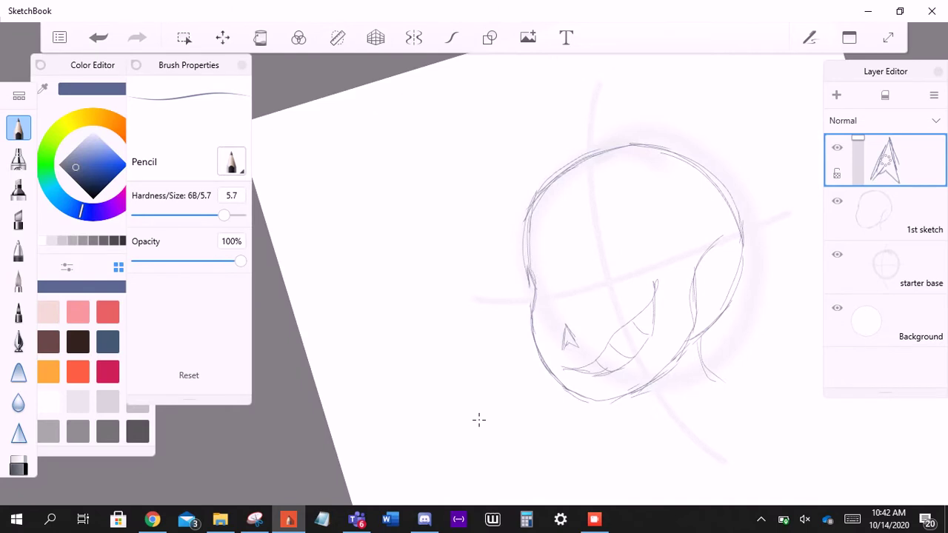
{"action": "scroll", "coordinate": [479, 420], "scroll_direction": "up", "scroll_amount": 5}
{"action": "key", "text": "m"}
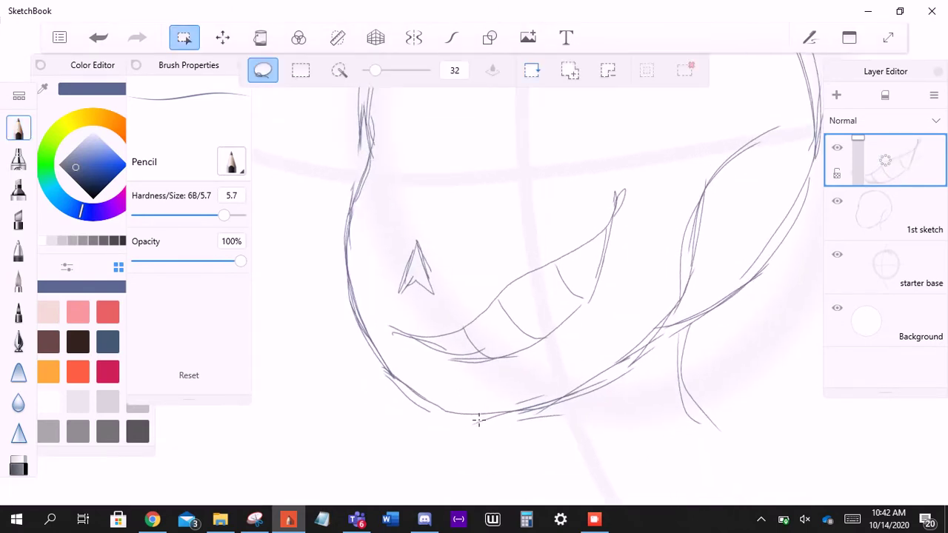
{"action": "mouse_move", "coordinate": [601, 172]}
{"action": "left_mouse_down"}
{"action": "mouse_move", "coordinate": [438, 312]}
{"action": "mouse_move", "coordinate": [472, 386]}
{"action": "left_mouse_up"}
{"action": "key", "text": "v"}
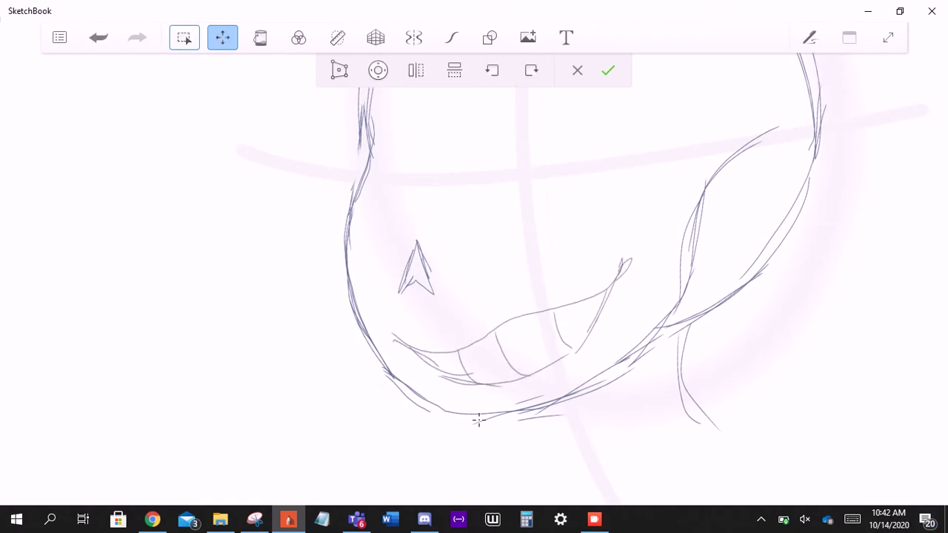
{"action": "left_click_drag", "start_coordinate": [478, 420], "coordinate": [479, 421]}
{"action": "key", "text": "Return"}
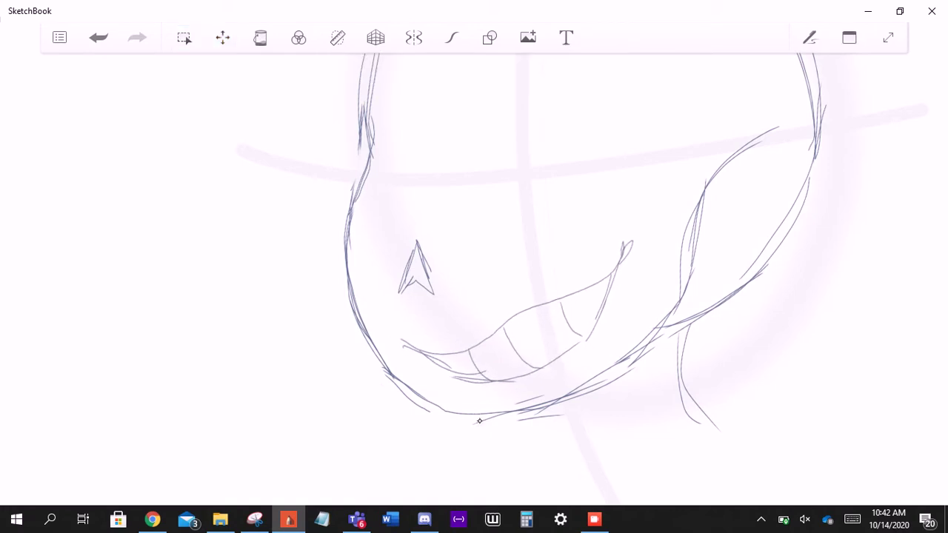
- Add a new top layer, and erase the rear jaw curve and upper neck lines on the 1st sketch layer with the Hard Eraser
{"action": "left_click", "coordinate": [836, 95]}
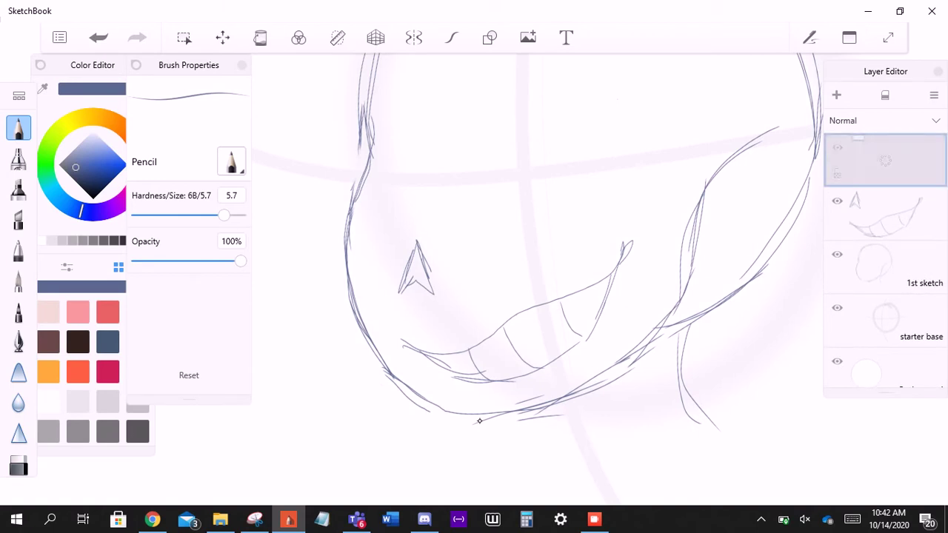
{"action": "left_click", "coordinate": [885, 266]}
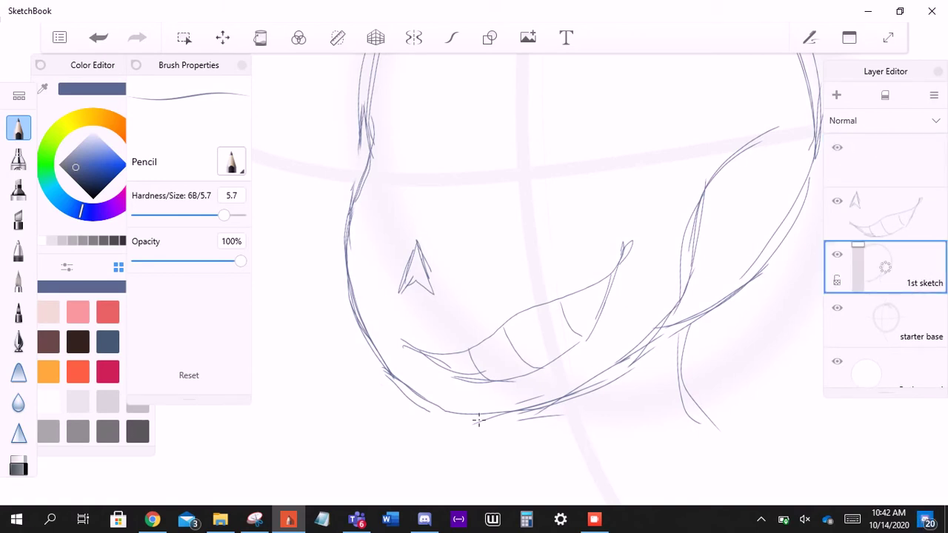
{"action": "mouse_move", "coordinate": [703, 191]}
{"action": "left_mouse_down"}
{"action": "mouse_move", "coordinate": [667, 330]}
{"action": "mouse_move", "coordinate": [680, 382]}
{"action": "left_mouse_up"}
{"action": "key", "text": "e"}
{"action": "left_click_drag", "start_coordinate": [755, 141], "coordinate": [685, 245]}
{"action": "scroll", "coordinate": [478, 420], "scroll_direction": "down", "scroll_amount": 3}
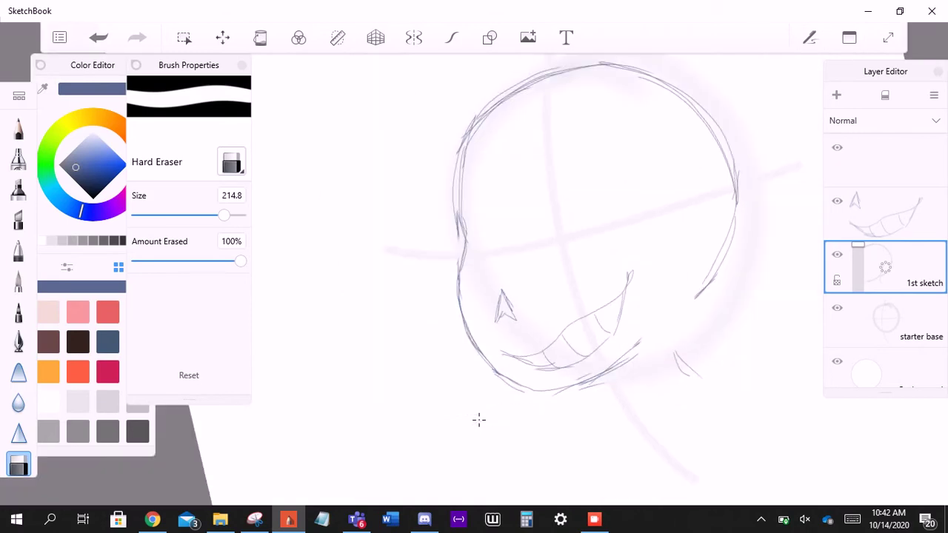
- Lasso the nose on the layer with the mouth, nudge it upward and delete it
{"action": "scroll", "coordinate": [479, 420], "scroll_direction": "up", "scroll_amount": 2}
{"action": "key", "text": "alt+]"}
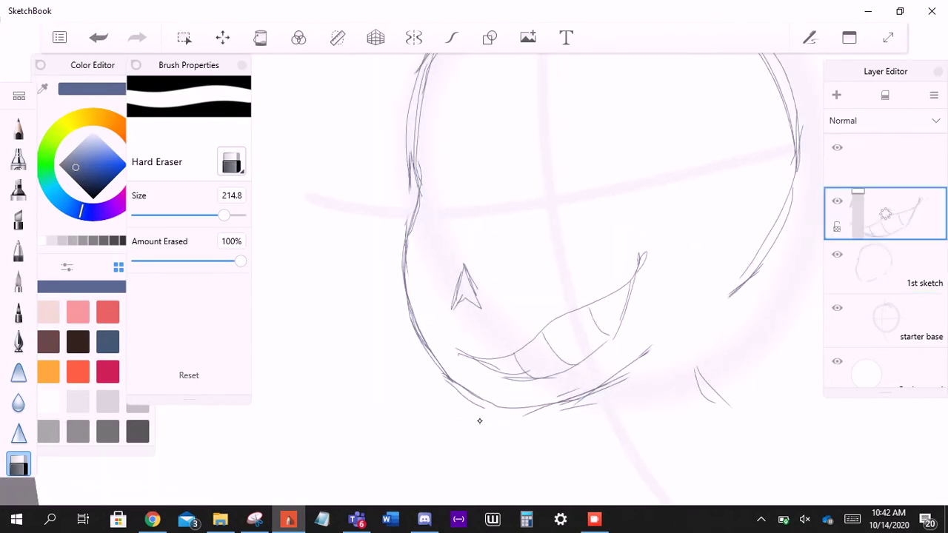
{"action": "key", "text": "m"}
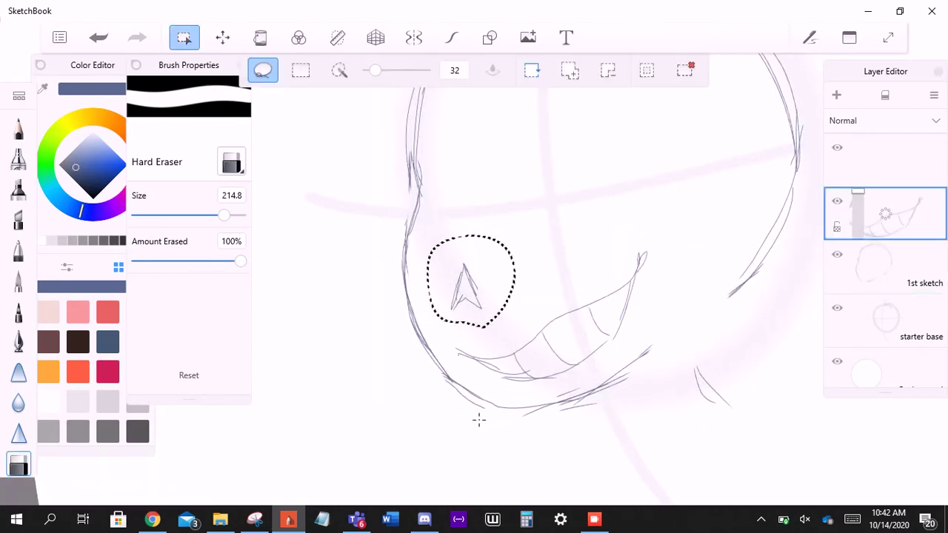
{"action": "key", "text": "v"}
{"action": "scroll", "coordinate": [479, 420], "scroll_direction": "up", "scroll_amount": 2}
{"action": "key", "text": "Left"}
{"action": "key", "text": "Left"}
{"action": "key", "text": "Left"}
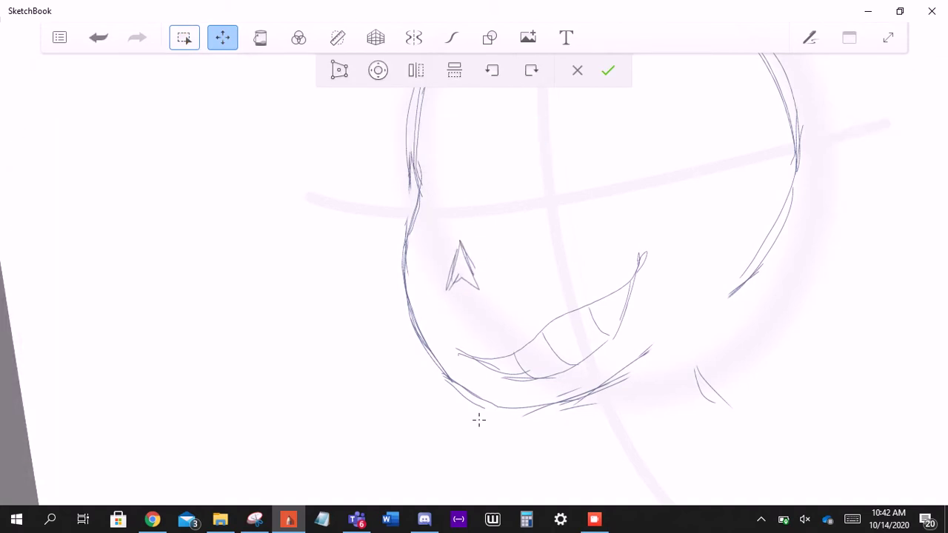
{"action": "key", "text": "Return"}
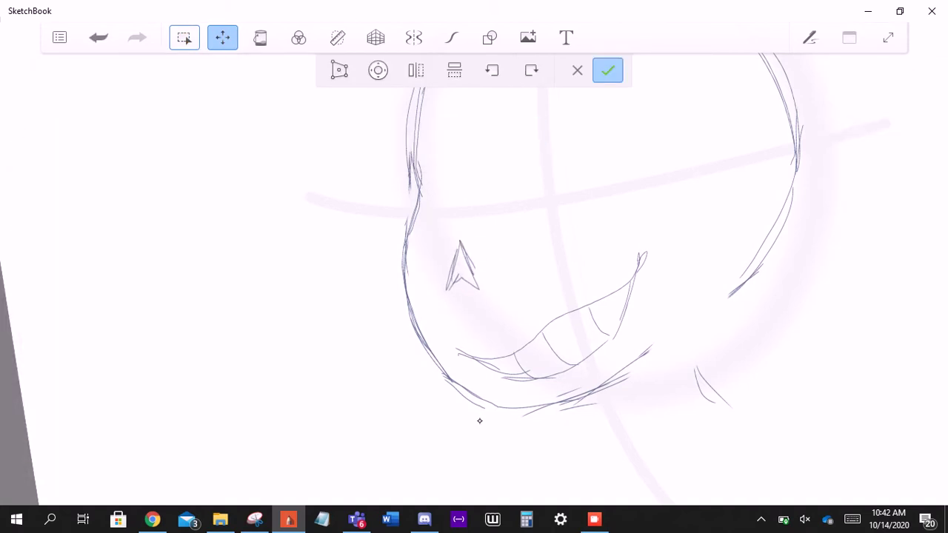
{"action": "key", "text": "Delete"}
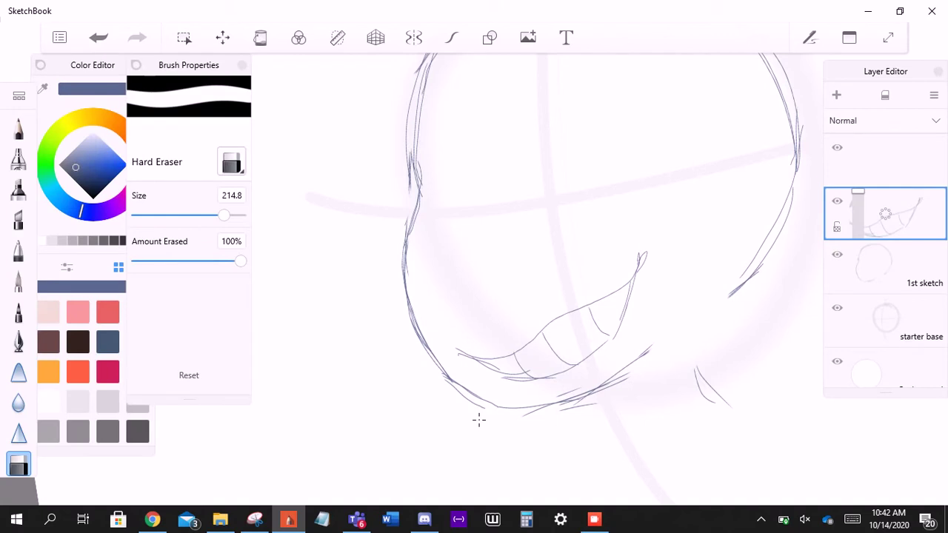
- Erase the back of the skull on the 1st sketch layer and redraw it with the rear jaw curve using the Pencil
{"action": "scroll", "coordinate": [479, 420], "scroll_direction": "down", "scroll_amount": 1}
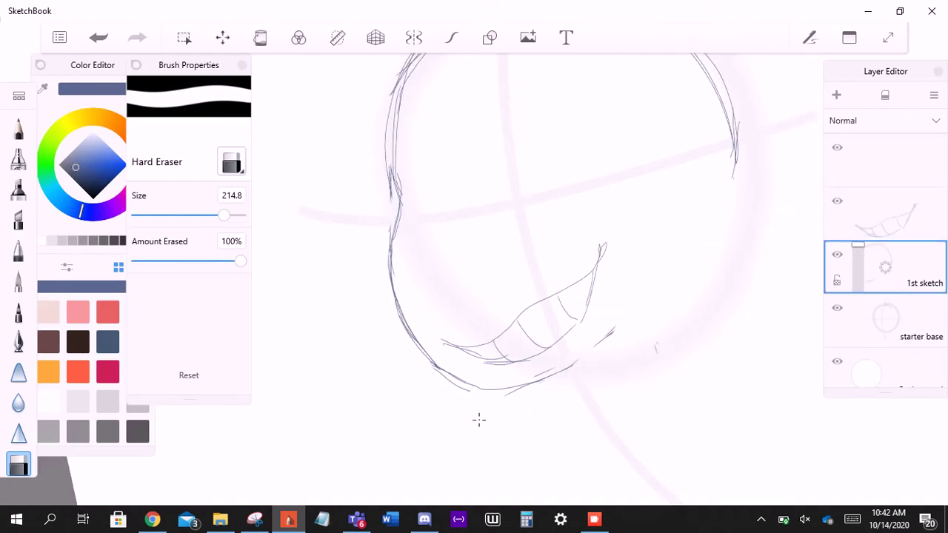
{"action": "left_click_drag", "start_coordinate": [703, 145], "coordinate": [720, 244]}
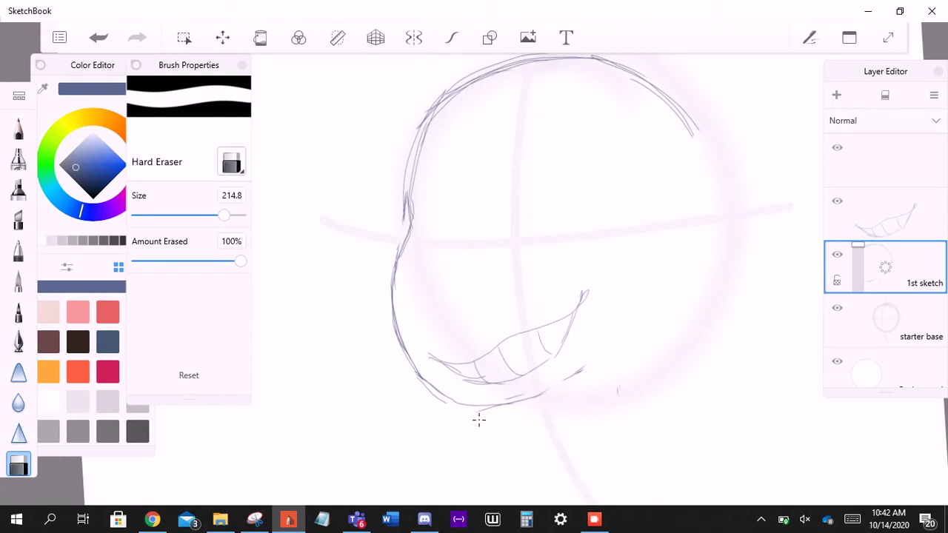
{"action": "key", "text": "e"}
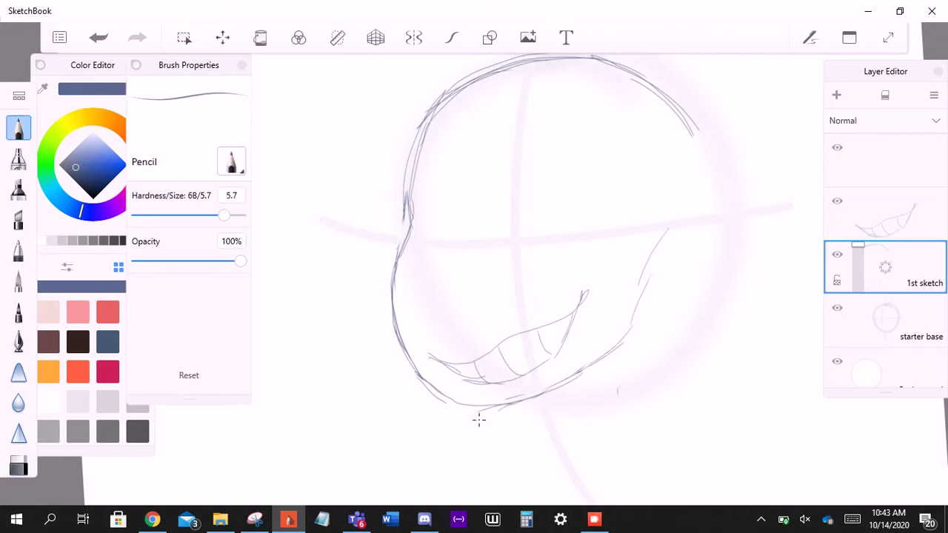
{"action": "mouse_move", "coordinate": [628, 327]}
{"action": "left_mouse_down"}
{"action": "mouse_move", "coordinate": [697, 301]}
{"action": "mouse_move", "coordinate": [707, 285]}
{"action": "left_mouse_up"}
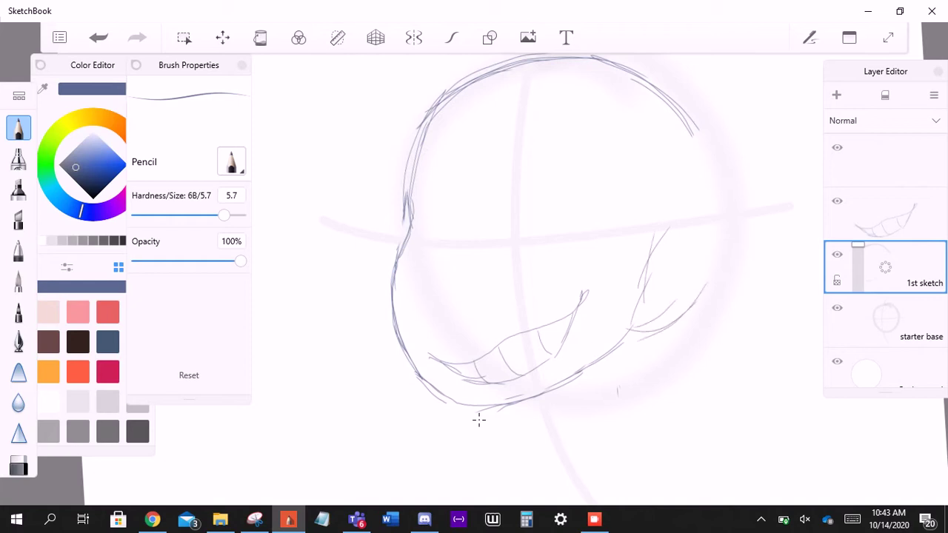
{"action": "left_click_drag", "start_coordinate": [700, 125], "coordinate": [727, 207]}
{"action": "left_click_drag", "start_coordinate": [715, 155], "coordinate": [735, 212]}
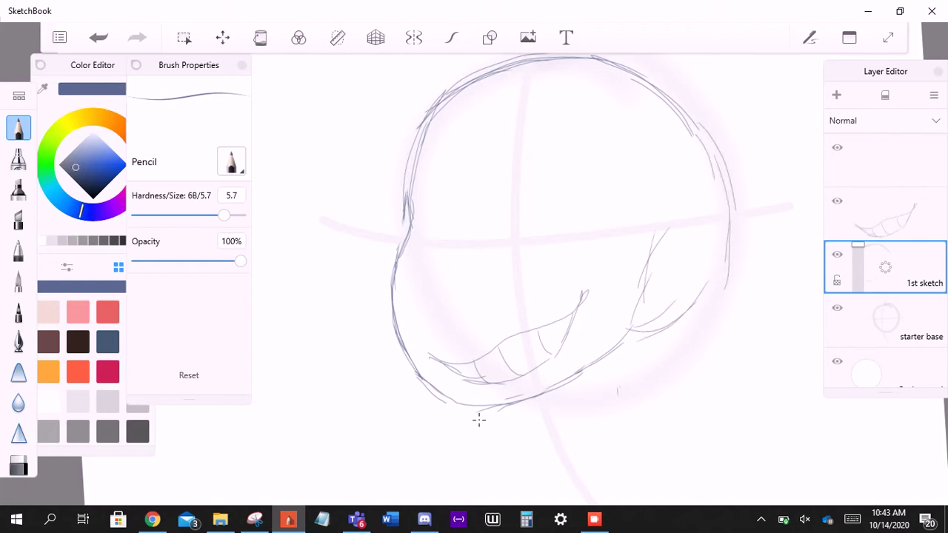
- Reduce the Hard Eraser size to 47.8 and clean up the stray lines along the upper forehead outline
{"action": "scroll", "coordinate": [480, 421], "scroll_direction": "up", "scroll_amount": 3}
{"action": "key", "text": "e"}
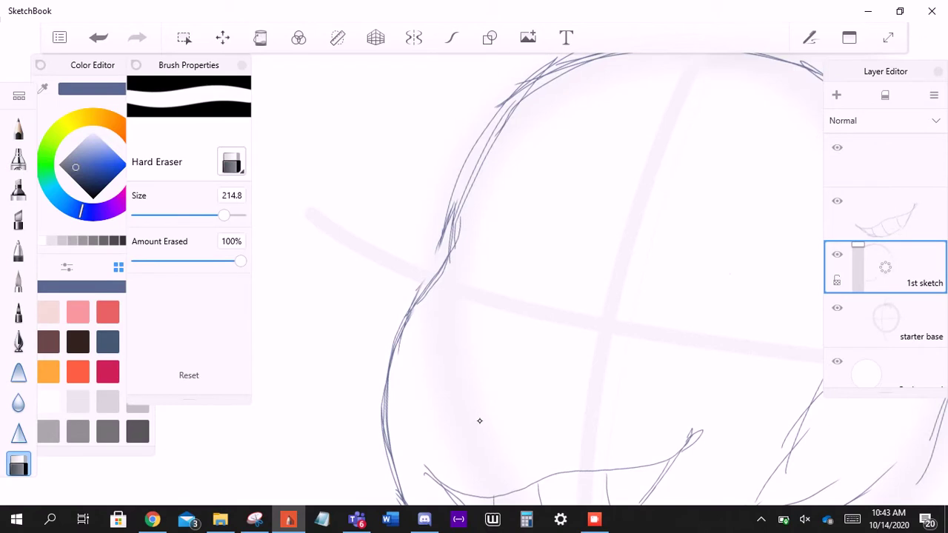
{"action": "left_click_drag", "start_coordinate": [518, 95], "coordinate": [446, 249]}
{"action": "key", "text": "ctrl+z"}
{"action": "left_click_drag", "start_coordinate": [224, 215], "coordinate": [183, 215]}
{"action": "left_click_drag", "start_coordinate": [542, 68], "coordinate": [496, 107]}
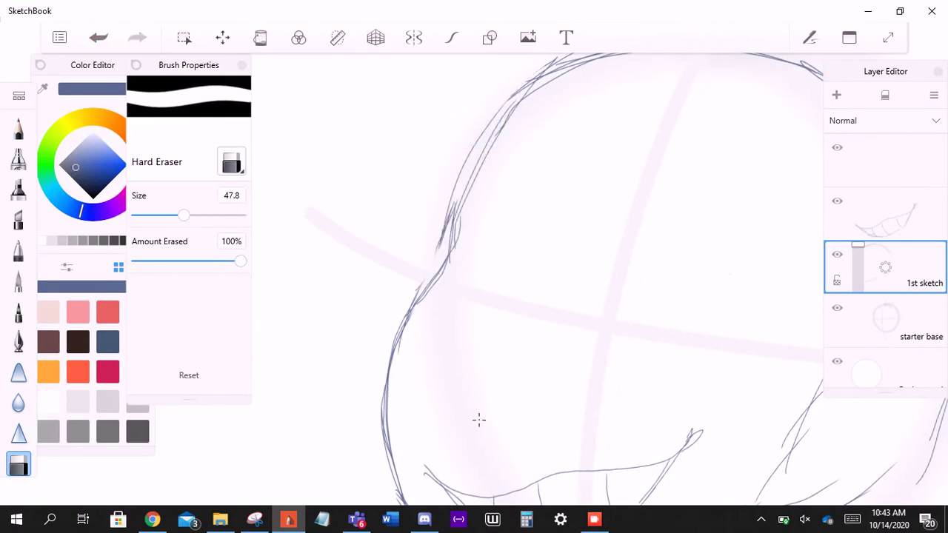
- Enlarge the Hard Eraser to 429.1 and erase the back of the skull and the rear jaw curve on the 1st sketch layer
{"action": "scroll", "coordinate": [478, 420], "scroll_direction": "down", "scroll_amount": 2}
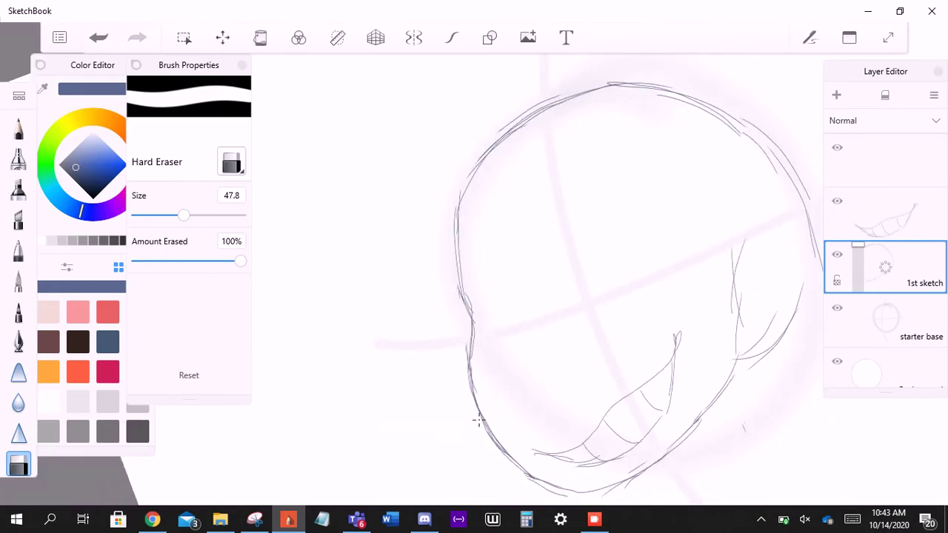
{"action": "scroll", "coordinate": [478, 420], "scroll_direction": "down", "scroll_amount": 3}
{"action": "scroll", "coordinate": [478, 419], "scroll_direction": "up", "scroll_amount": 8}
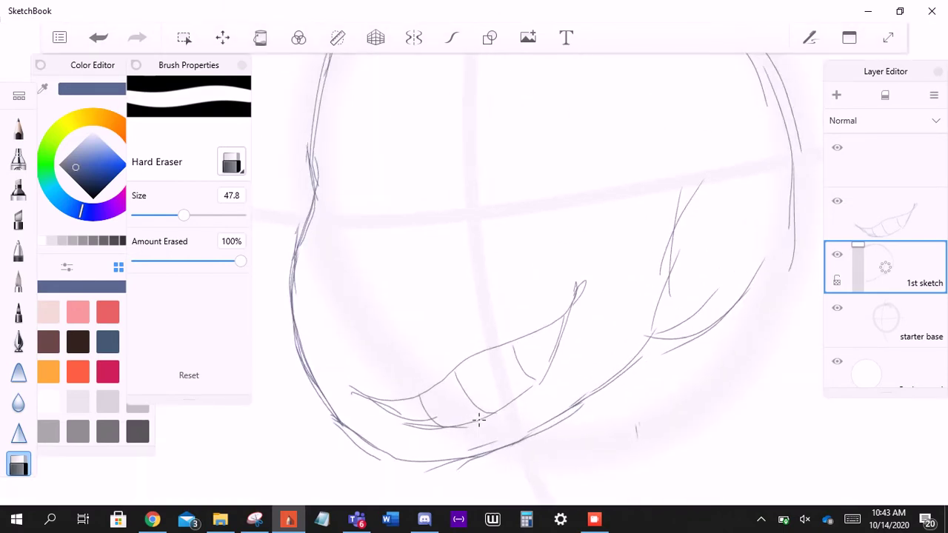
{"action": "scroll", "coordinate": [479, 420], "scroll_direction": "down", "scroll_amount": 3}
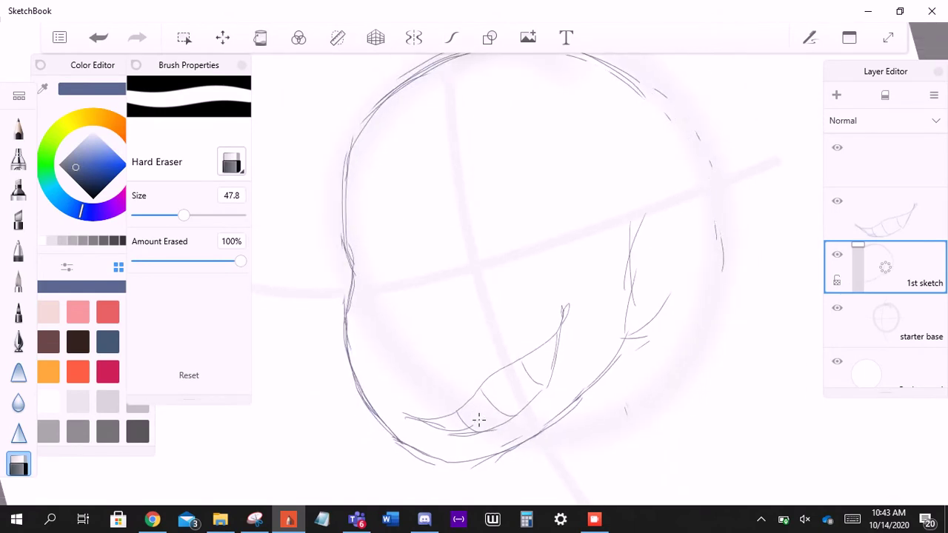
{"action": "left_click_drag", "start_coordinate": [184, 215], "coordinate": [236, 215]}
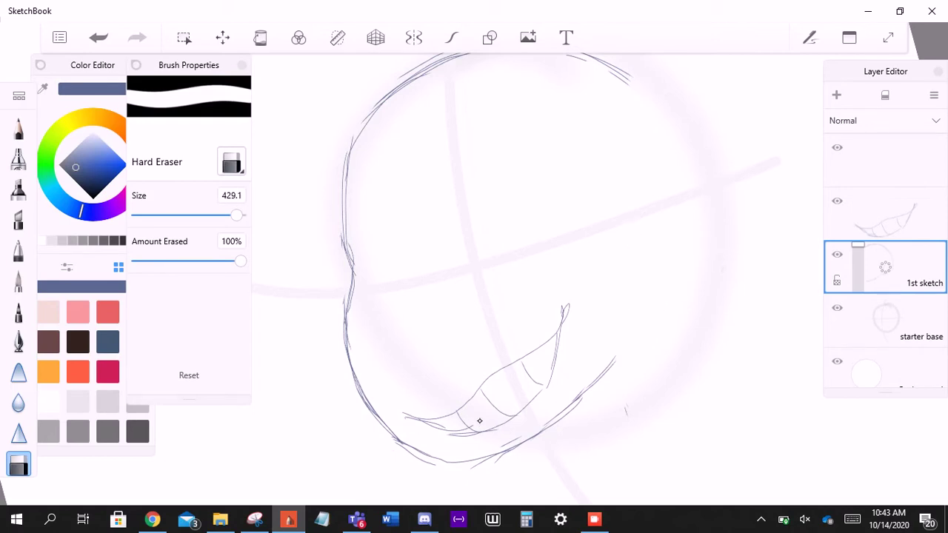
{"action": "key", "text": "ctrl+z"}
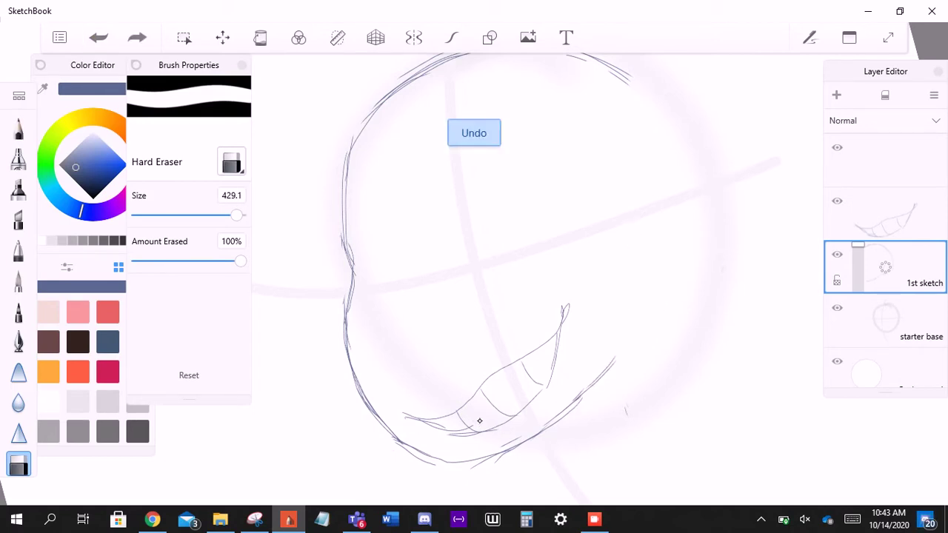
- Extend the jawline with the Pencil and redraw the inward rear jaw curve and the lower back of the skull
{"action": "key", "text": "e"}
{"action": "left_click_drag", "start_coordinate": [612, 368], "coordinate": [640, 339]}
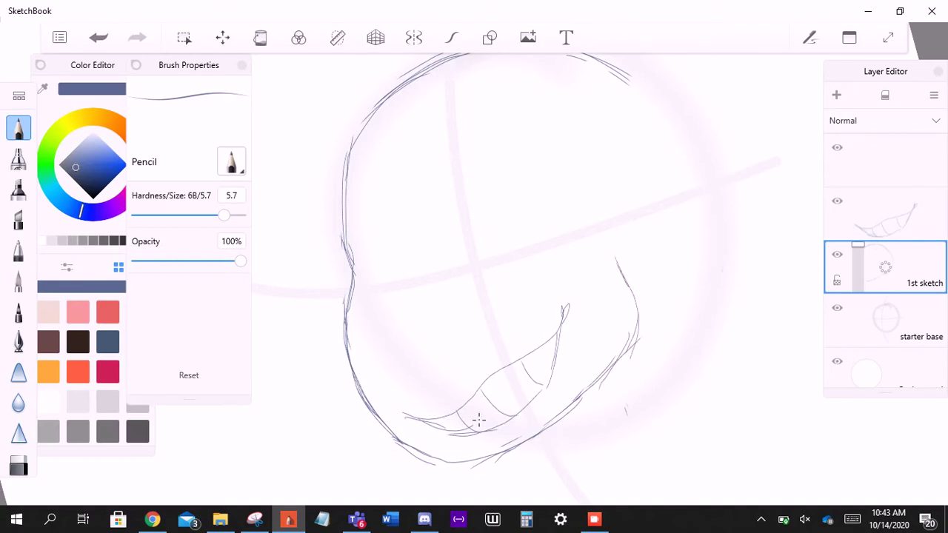
{"action": "key", "text": "ctrl+z"}
{"action": "key", "text": "ctrl+z"}
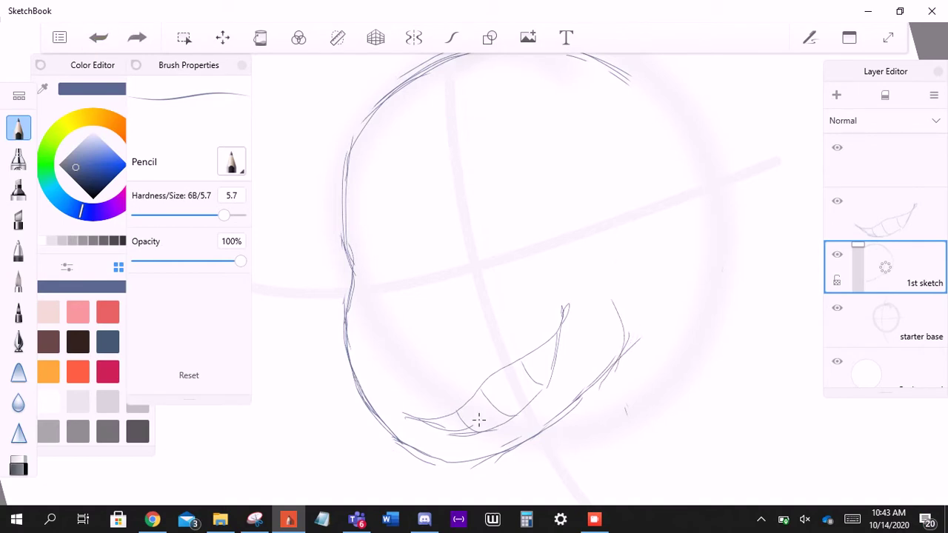
{"action": "left_click_drag", "start_coordinate": [619, 355], "coordinate": [635, 301]}
{"action": "left_click_drag", "start_coordinate": [628, 245], "coordinate": [618, 311]}
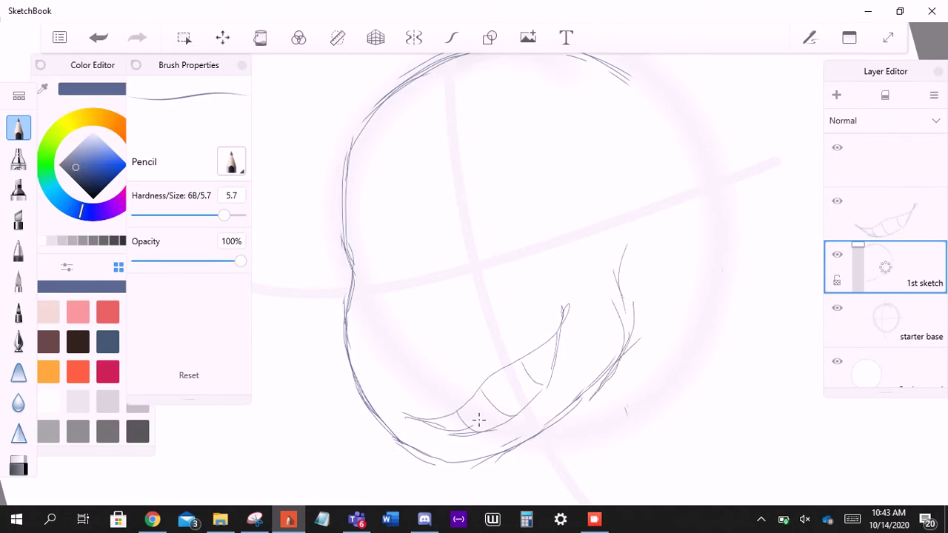
{"action": "left_click_drag", "start_coordinate": [632, 198], "coordinate": [615, 302]}
{"action": "left_click_drag", "start_coordinate": [640, 335], "coordinate": [683, 191]}
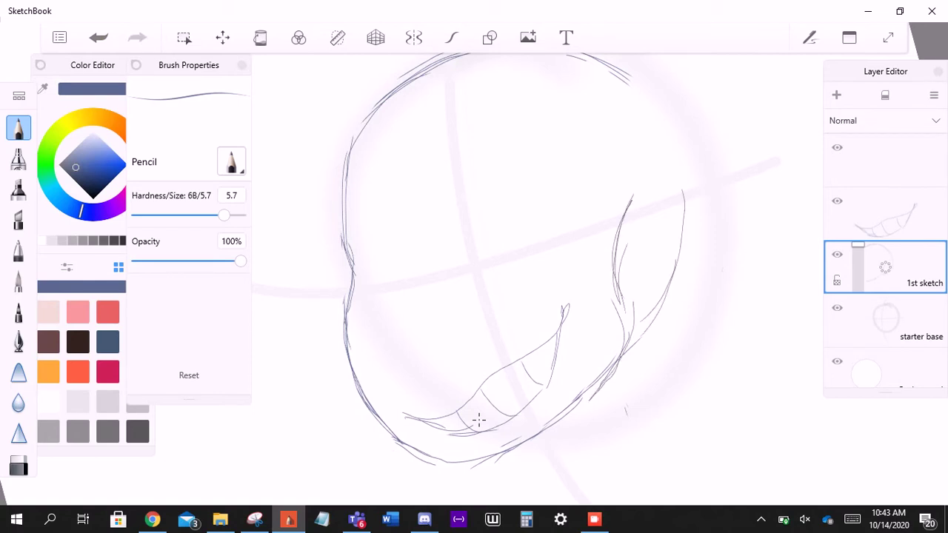
- On the empty top layer, sketch the eye socket's straight inner edge and its upper line with the Pencil
{"action": "scroll", "coordinate": [479, 420], "scroll_direction": "up", "scroll_amount": 1}
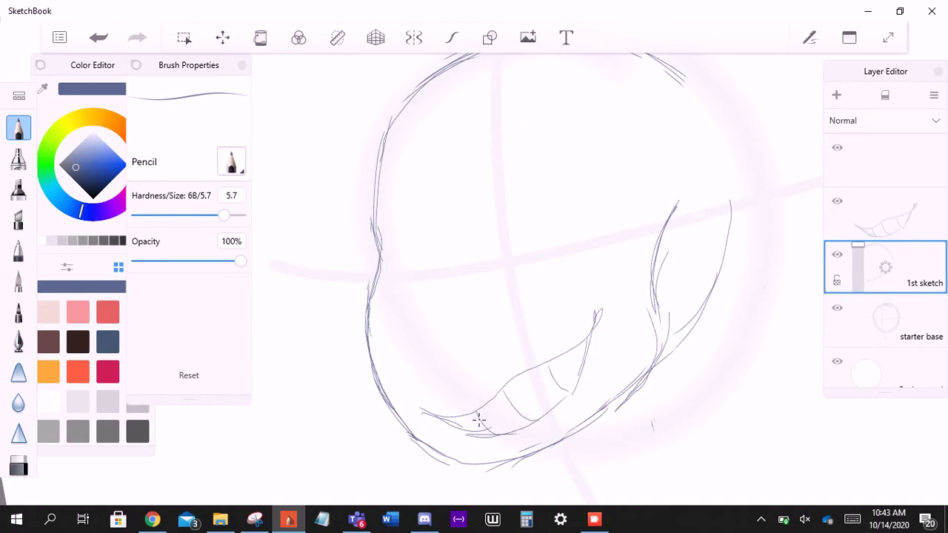
{"action": "left_click", "coordinate": [885, 159]}
{"action": "scroll", "coordinate": [480, 420], "scroll_direction": "up", "scroll_amount": 2}
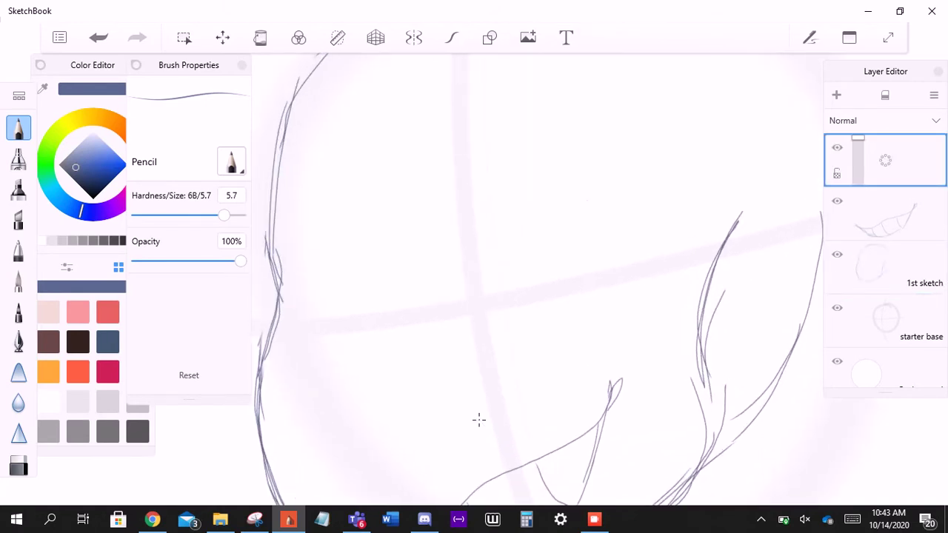
{"action": "left_click_drag", "start_coordinate": [459, 226], "coordinate": [480, 347]}
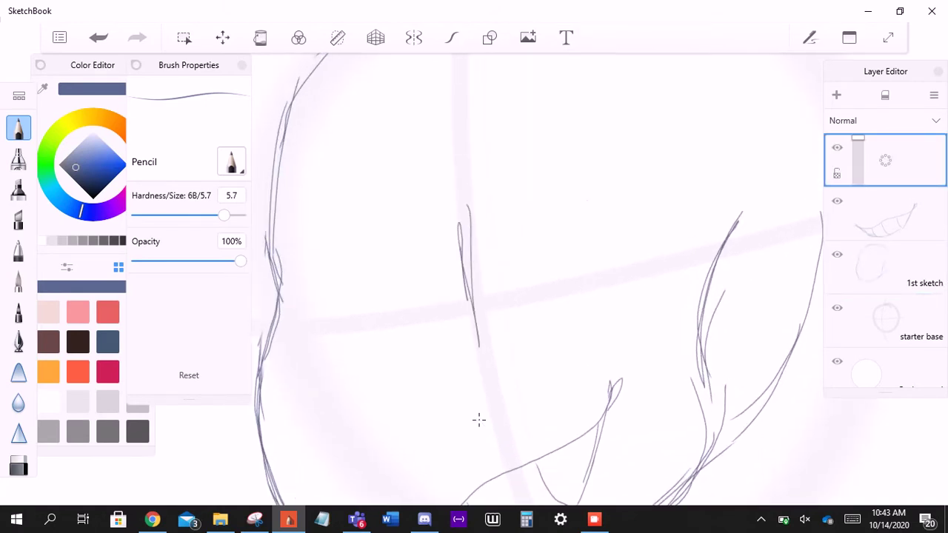
{"action": "left_click_drag", "start_coordinate": [494, 211], "coordinate": [606, 213]}
{"action": "left_click_drag", "start_coordinate": [456, 206], "coordinate": [627, 182]}
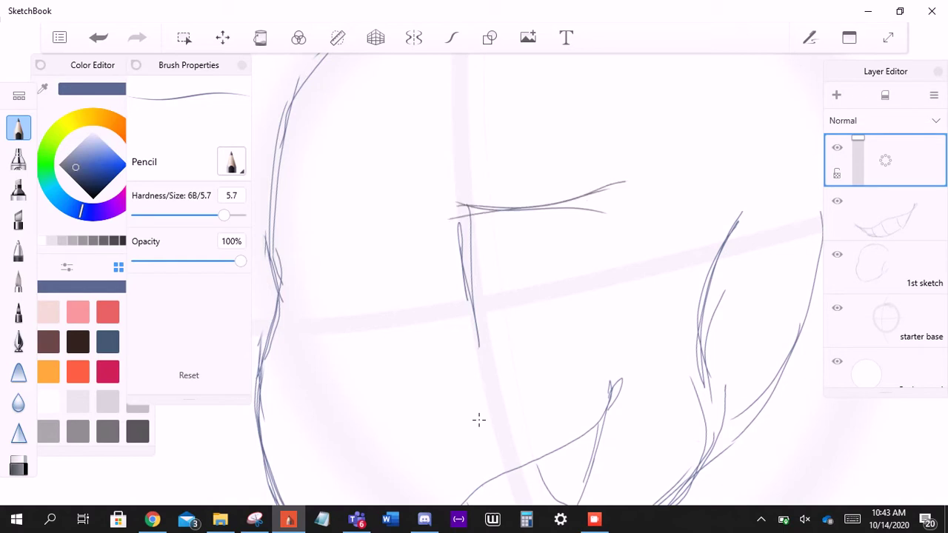
{"action": "left_click_drag", "start_coordinate": [489, 209], "coordinate": [647, 176]}
- Sketch the eye socket's curved lower edge and outer side, and reinforce the upper line toward the outer corner
{"action": "mouse_move", "coordinate": [465, 350]}
{"action": "left_mouse_down"}
{"action": "mouse_move", "coordinate": [569, 314]}
{"action": "mouse_move", "coordinate": [611, 287]}
{"action": "left_mouse_up"}
{"action": "mouse_move", "coordinate": [649, 181]}
{"action": "left_mouse_down"}
{"action": "mouse_move", "coordinate": [641, 249]}
{"action": "mouse_move", "coordinate": [624, 282]}
{"action": "left_mouse_up"}
{"action": "left_click_drag", "start_coordinate": [625, 283], "coordinate": [592, 316]}
{"action": "scroll", "coordinate": [479, 420], "scroll_direction": "down", "scroll_amount": 2}
{"action": "scroll", "coordinate": [479, 420], "scroll_direction": "up", "scroll_amount": 2}
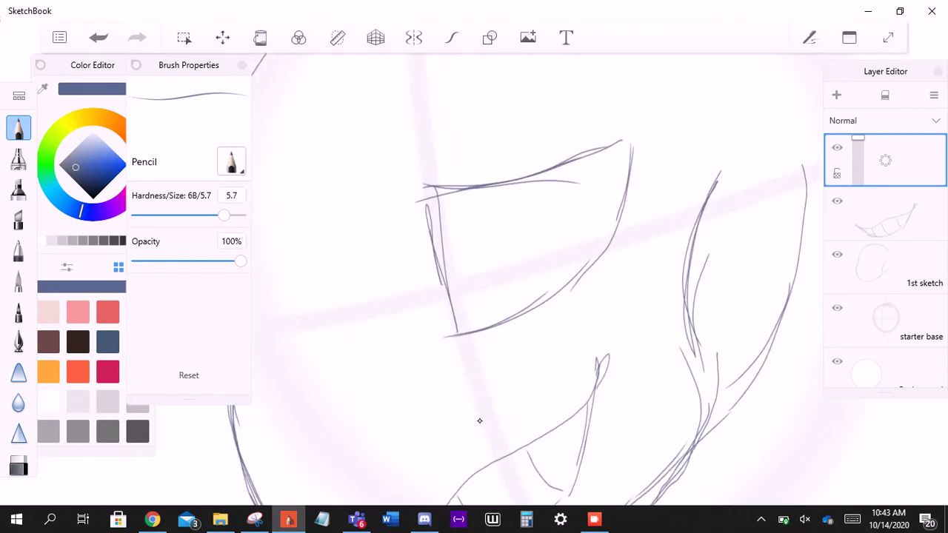
{"action": "left_click_drag", "start_coordinate": [544, 170], "coordinate": [637, 135]}
- Erase the eye socket's upper line and outer corner with the Hard Eraser and redraw a flatter upper line with the Pencil
{"action": "key", "text": "e"}
{"action": "left_click_drag", "start_coordinate": [504, 167], "coordinate": [626, 171]}
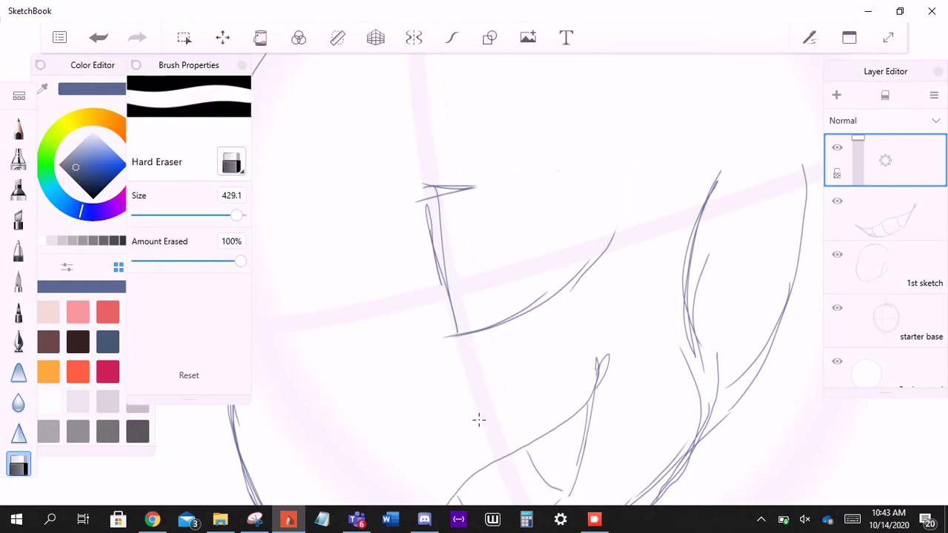
{"action": "key", "text": "e"}
{"action": "mouse_move", "coordinate": [405, 173]}
{"action": "left_mouse_down"}
{"action": "mouse_move", "coordinate": [515, 178]}
{"action": "mouse_move", "coordinate": [422, 185]}
{"action": "mouse_move", "coordinate": [572, 179]}
{"action": "left_mouse_up"}
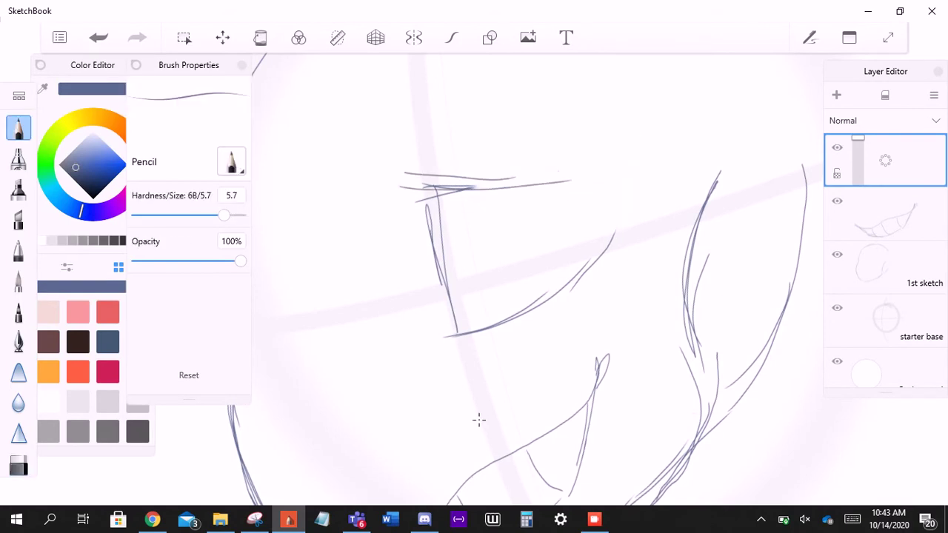
{"action": "left_click_drag", "start_coordinate": [432, 191], "coordinate": [589, 187]}
{"action": "scroll", "coordinate": [480, 420], "scroll_direction": "down", "scroll_amount": 3}
{"action": "scroll", "coordinate": [479, 420], "scroll_direction": "up", "scroll_amount": 3}
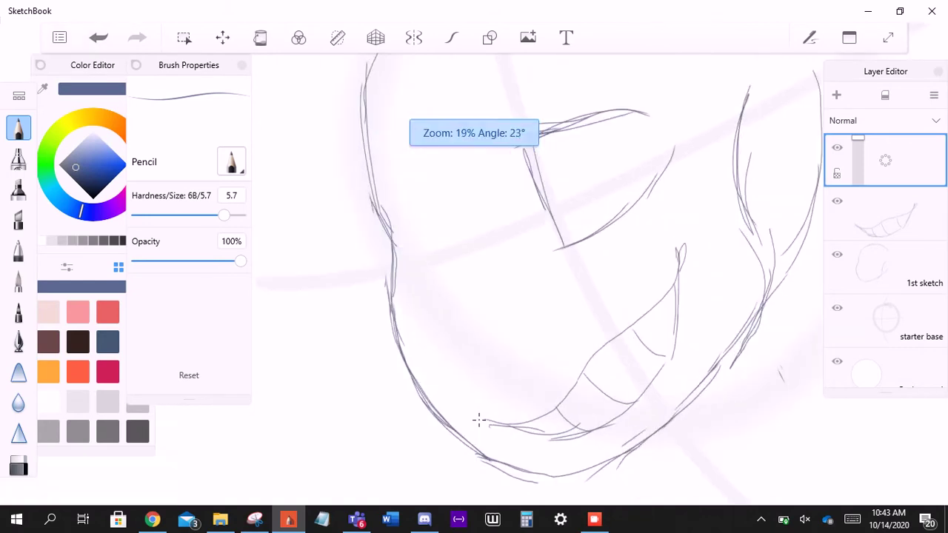
- Sketch the front and back lines of the neck below the jaw, with angled collar strokes on both sides of its base
{"action": "scroll", "coordinate": [480, 420], "scroll_direction": "down", "scroll_amount": 3}
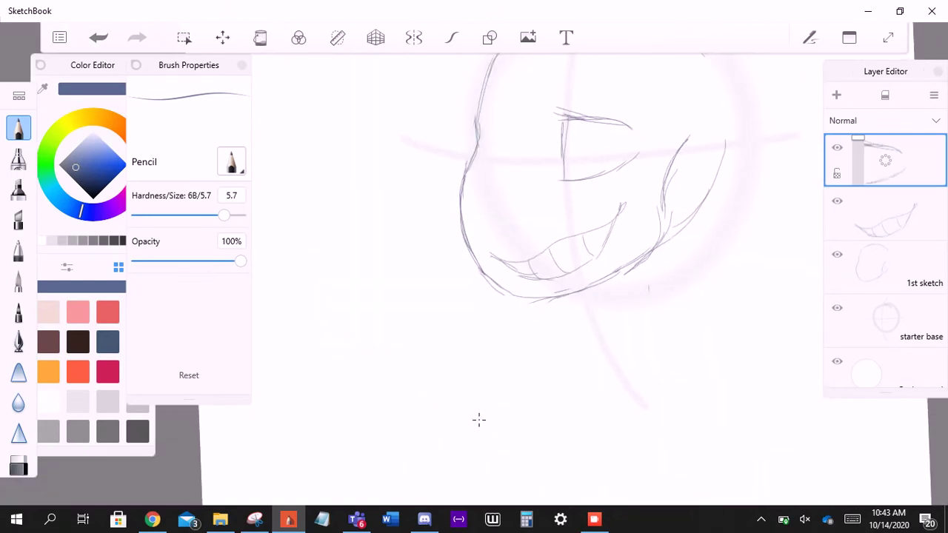
{"action": "key", "text": "ctrl+z"}
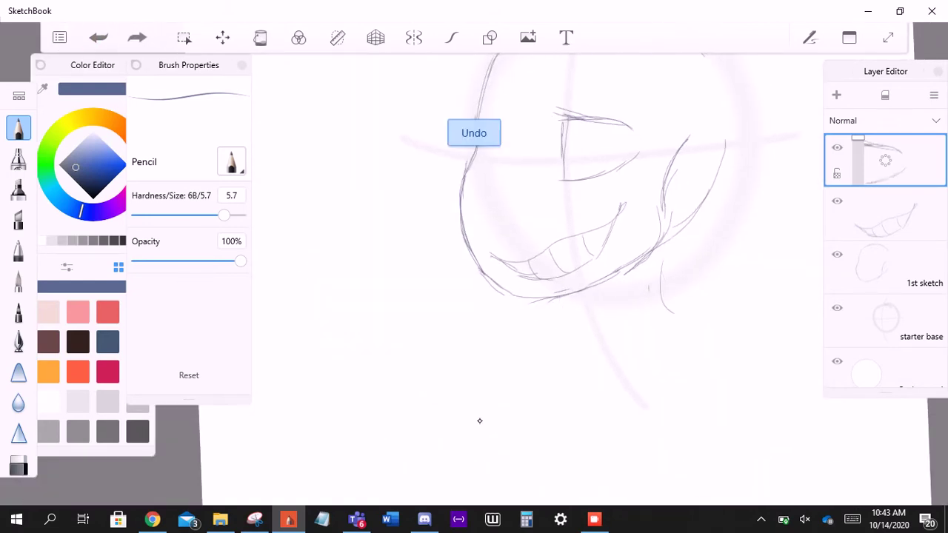
{"action": "key", "text": "ctrl+z"}
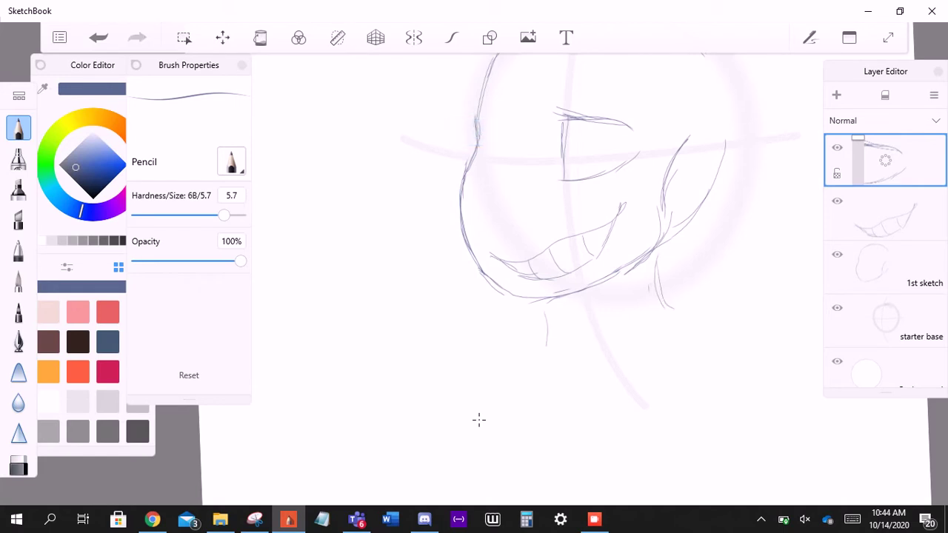
{"action": "key", "text": "ctrl+z"}
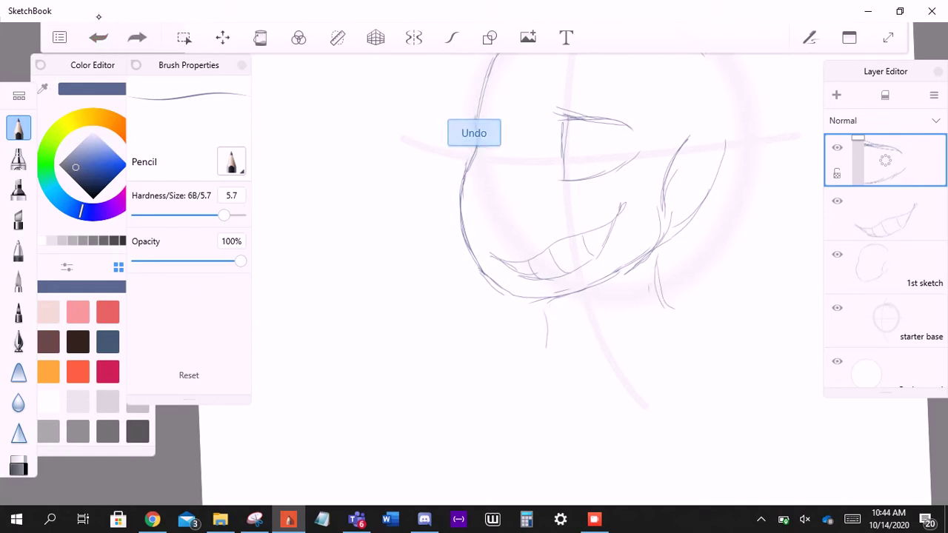
{"action": "left_click_drag", "start_coordinate": [549, 306], "coordinate": [581, 377]}
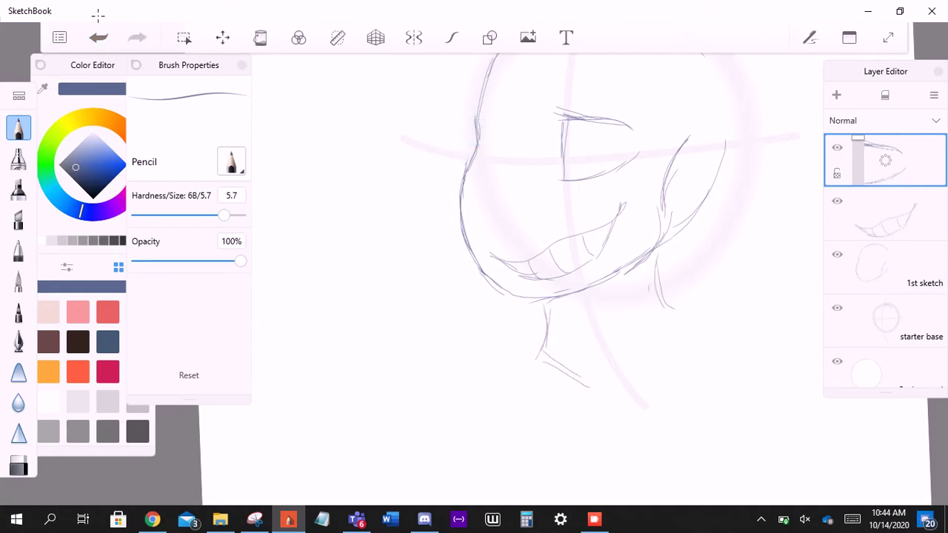
{"action": "left_click_drag", "start_coordinate": [673, 362], "coordinate": [638, 384]}
{"action": "left_click_drag", "start_coordinate": [676, 339], "coordinate": [636, 384]}
{"action": "left_click_drag", "start_coordinate": [670, 345], "coordinate": [619, 396]}
{"action": "left_click_drag", "start_coordinate": [544, 318], "coordinate": [644, 287]}
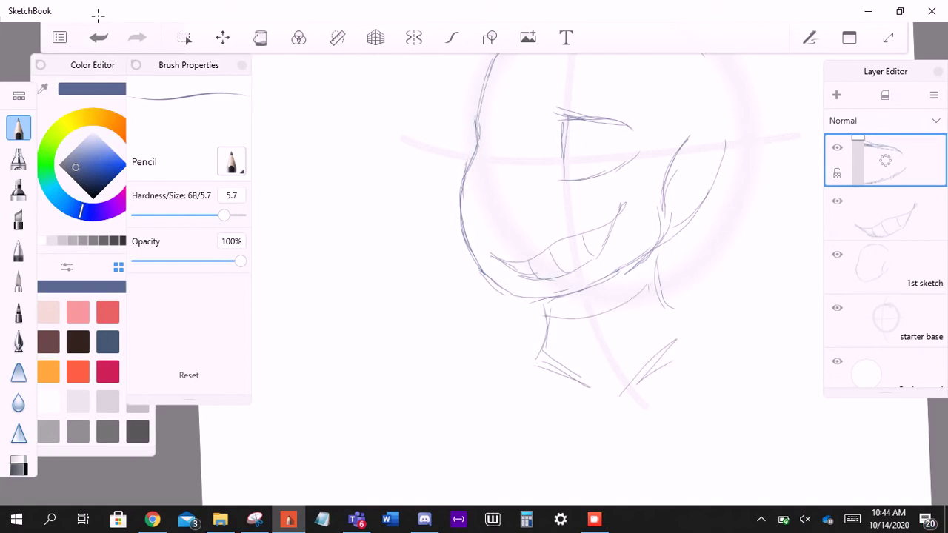
{"action": "left_click_drag", "start_coordinate": [543, 354], "coordinate": [665, 324]}
{"action": "key", "text": "ctrl+z"}
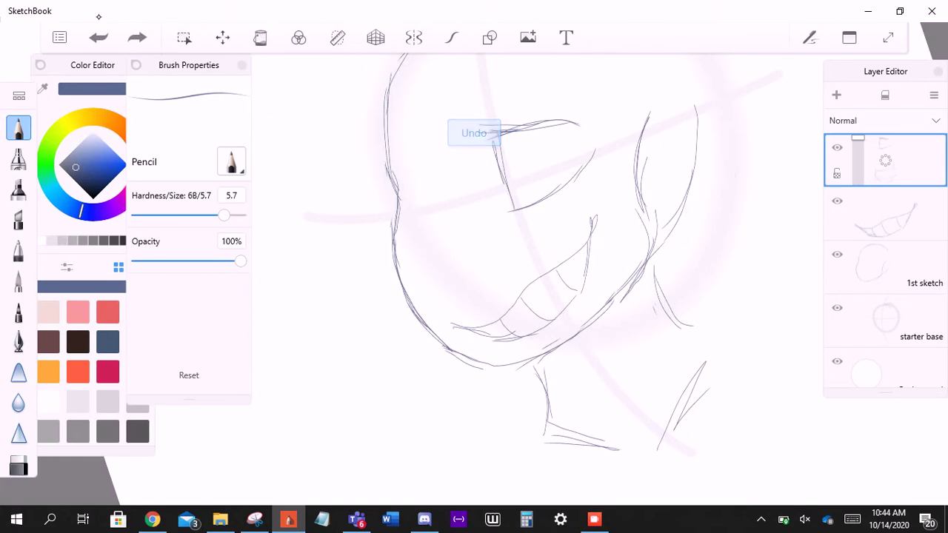
- Draw two curved lines across the neck, one below the jaw and one at its base, and extend the back of the neck downward
{"action": "mouse_move", "coordinate": [545, 389]}
{"action": "left_mouse_down"}
{"action": "mouse_move", "coordinate": [606, 378]}
{"action": "mouse_move", "coordinate": [659, 320]}
{"action": "left_mouse_up"}
{"action": "left_click_drag", "start_coordinate": [548, 434], "coordinate": [714, 348]}
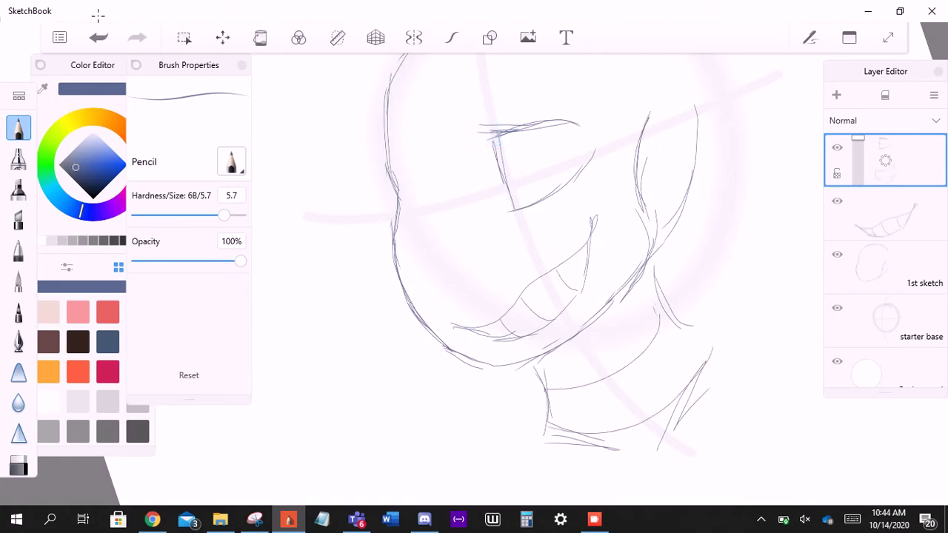
{"action": "left_click_drag", "start_coordinate": [678, 308], "coordinate": [715, 359]}
{"action": "left_click_drag", "start_coordinate": [541, 245], "coordinate": [549, 311]}
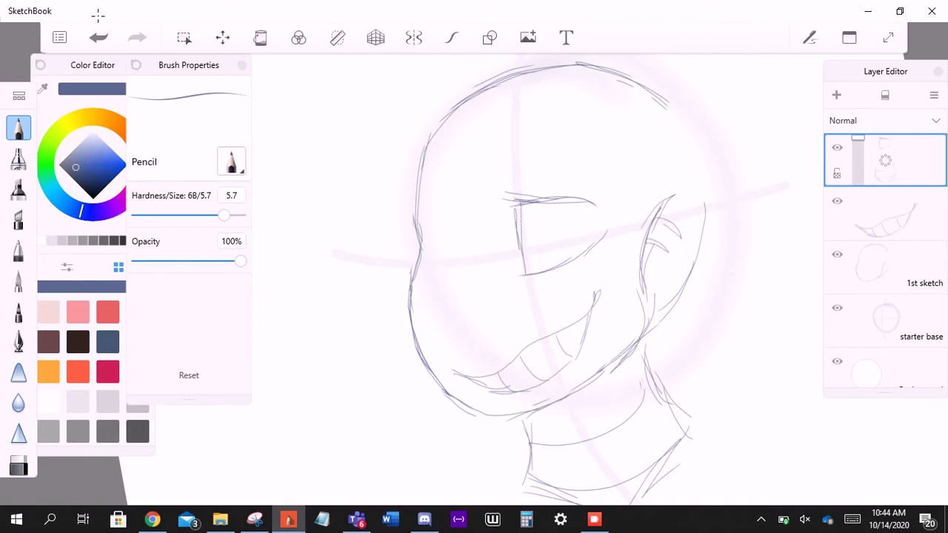
- Sketch a small arrowhead-shaped nose hole above the mouth on a new top layer
{"action": "scroll", "coordinate": [453, 233], "scroll_direction": "up", "scroll_amount": 3}
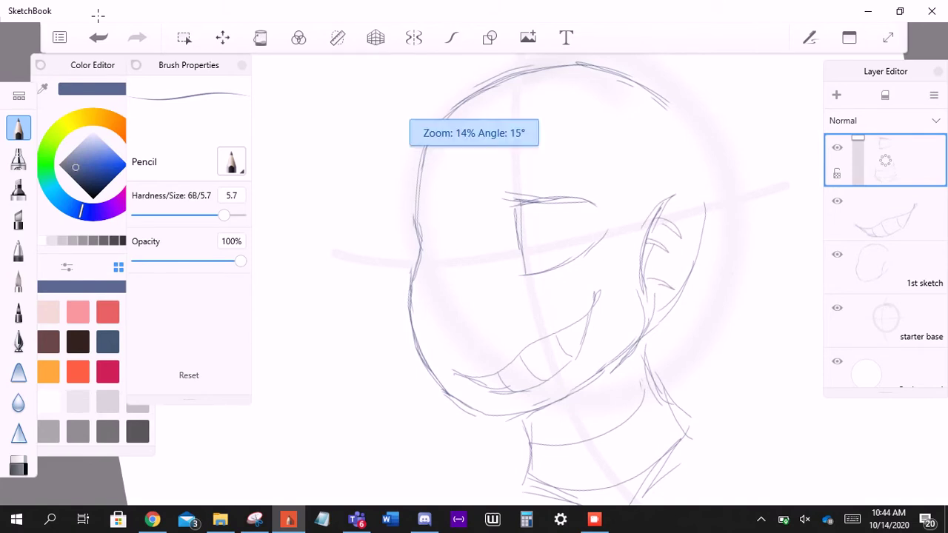
{"action": "left_click_drag", "start_coordinate": [505, 298], "coordinate": [541, 293]}
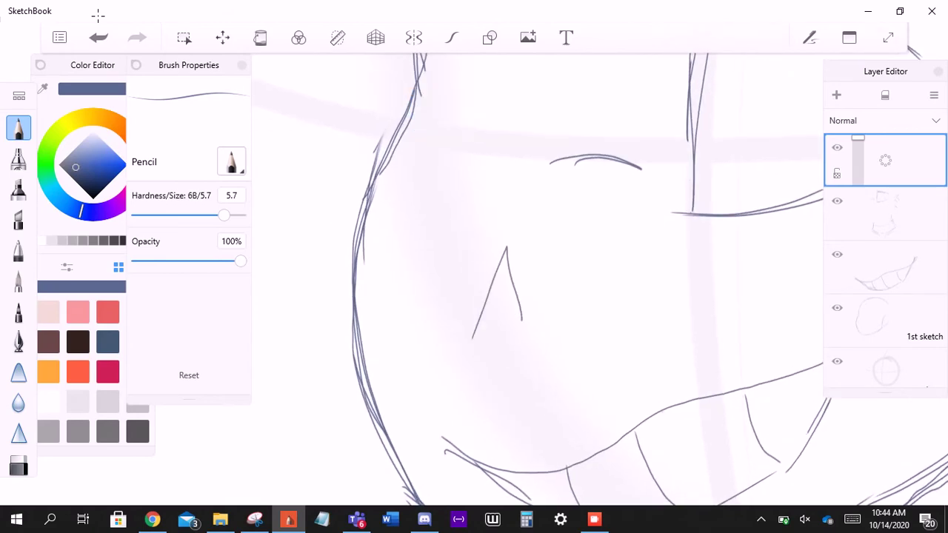
{"action": "key", "text": "ctrl+z"}
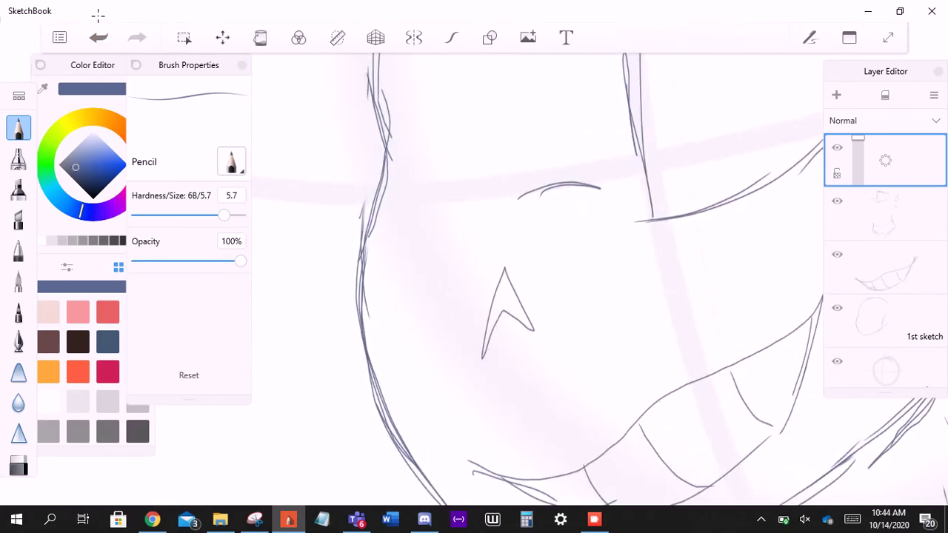
{"action": "key", "text": "ctrl+z"}
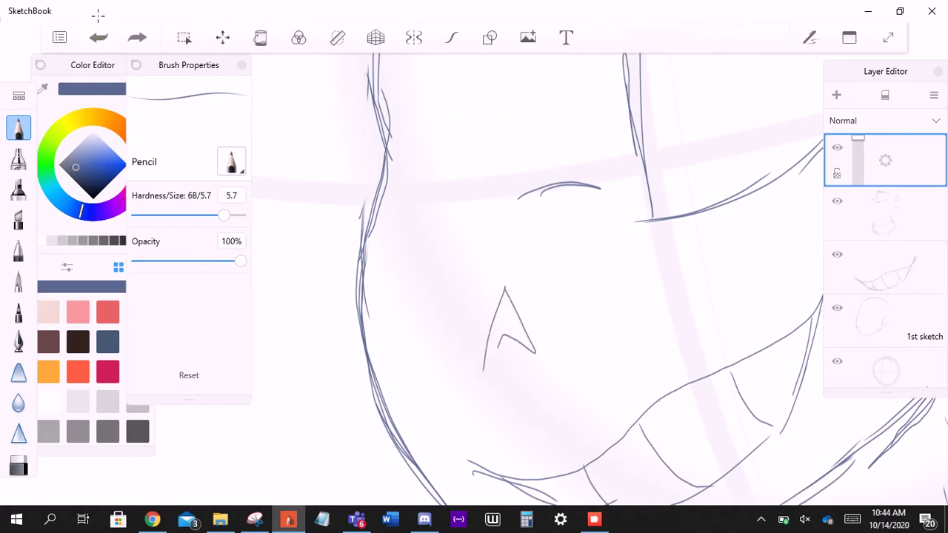
{"action": "left_click_drag", "start_coordinate": [495, 350], "coordinate": [485, 374]}
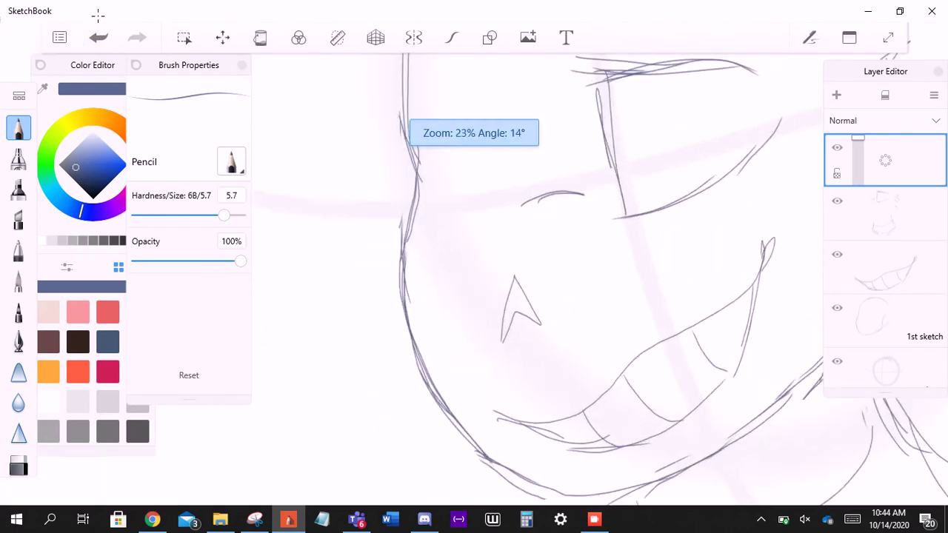
- Retrace the sides and inner notch of the nose hole with Pencil strokes to thicken its outline
{"action": "mouse_move", "coordinate": [415, 289]}
{"action": "left_mouse_down"}
{"action": "mouse_move", "coordinate": [485, 192]}
{"action": "mouse_move", "coordinate": [397, 339]}
{"action": "left_mouse_up"}
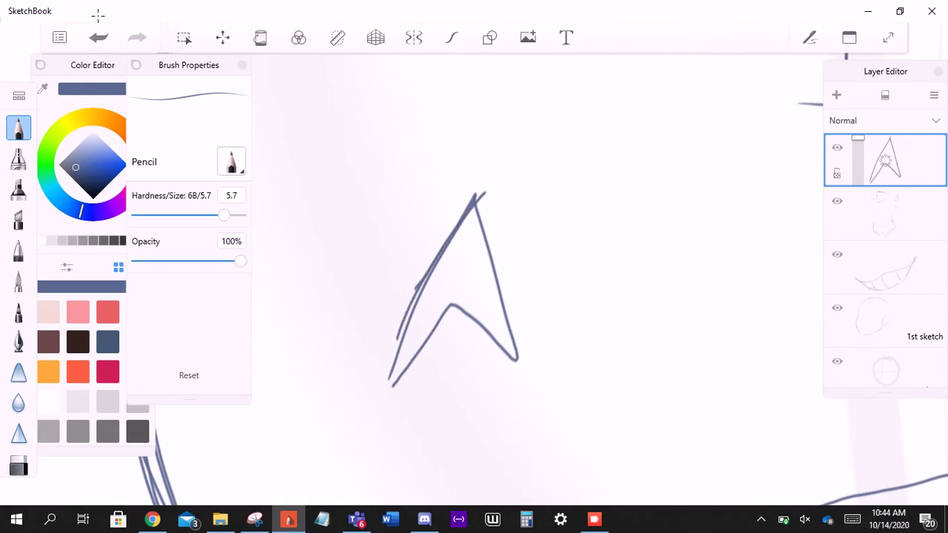
{"action": "mouse_move", "coordinate": [436, 263]}
{"action": "left_mouse_down"}
{"action": "mouse_move", "coordinate": [380, 373]}
{"action": "mouse_move", "coordinate": [437, 327]}
{"action": "left_mouse_up"}
{"action": "left_click_drag", "start_coordinate": [390, 380], "coordinate": [450, 321]}
{"action": "left_click_drag", "start_coordinate": [418, 359], "coordinate": [502, 354]}
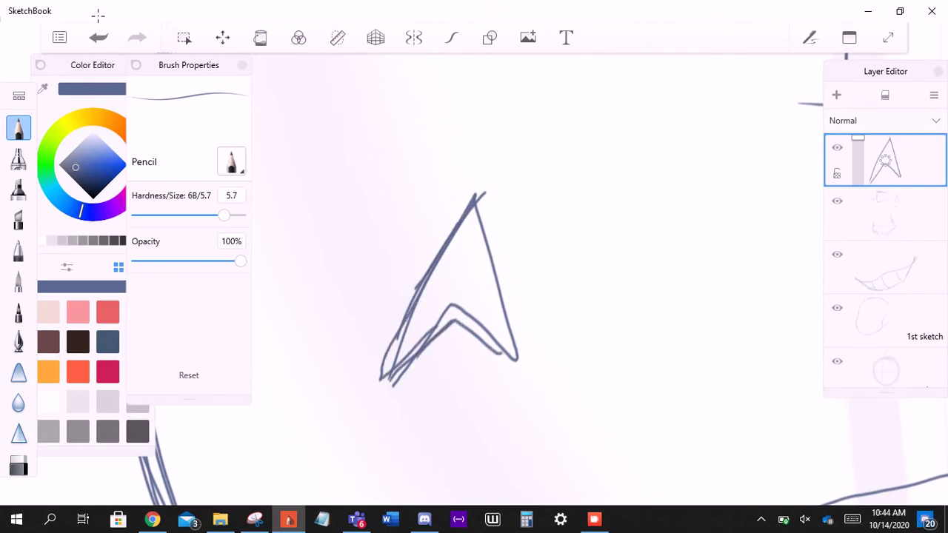
{"action": "mouse_move", "coordinate": [479, 192]}
{"action": "left_mouse_down"}
{"action": "mouse_move", "coordinate": [511, 326]}
{"action": "mouse_move", "coordinate": [497, 342]}
{"action": "left_mouse_up"}
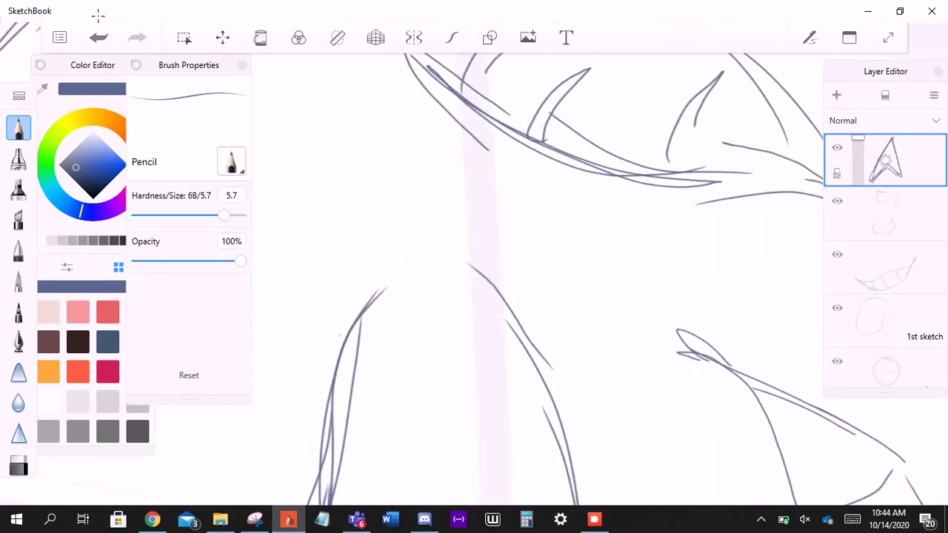
- Add short crease strokes at the eye socket's outer corner and shading lines beneath the rear of the jaw
{"action": "left_click_drag", "start_coordinate": [486, 282], "coordinate": [518, 251]}
{"action": "scroll", "coordinate": [518, 281], "scroll_direction": "down", "scroll_amount": 5}
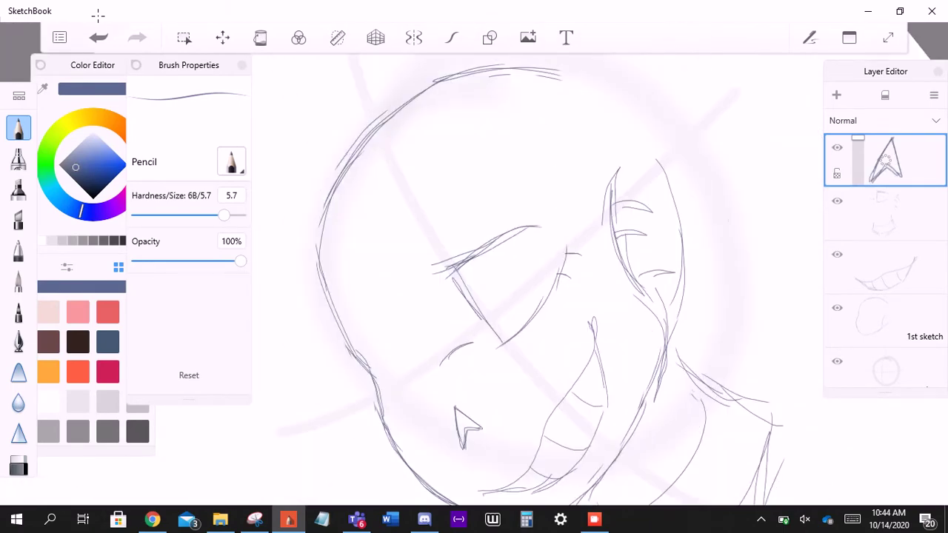
{"action": "scroll", "coordinate": [519, 281], "scroll_direction": "up", "scroll_amount": 3}
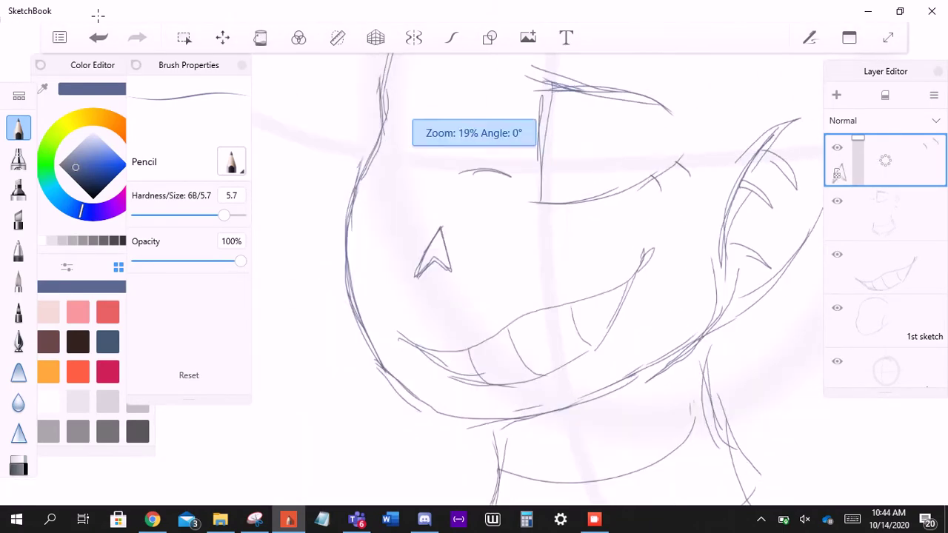
{"action": "left_click_drag", "start_coordinate": [630, 252], "coordinate": [667, 318]}
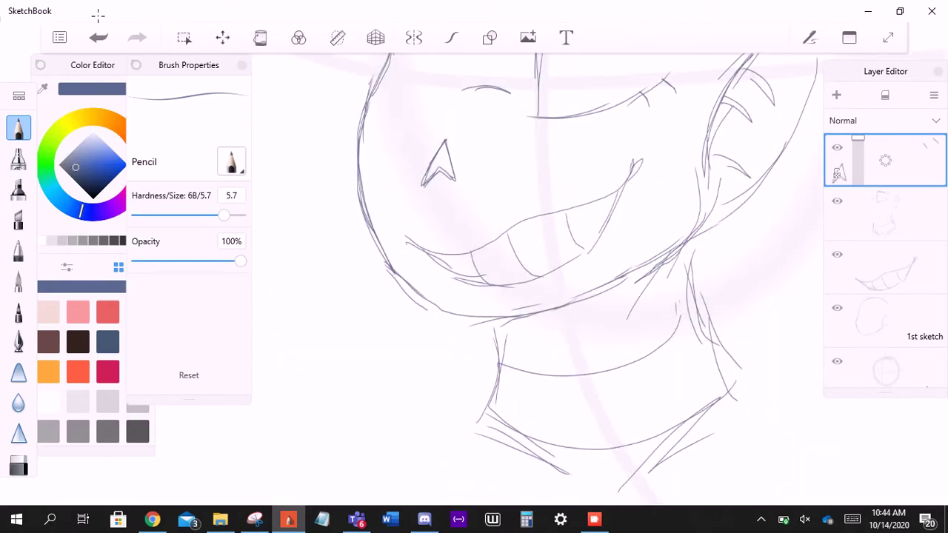
{"action": "left_click_drag", "start_coordinate": [663, 252], "coordinate": [689, 326]}
{"action": "key", "text": "alt+Tab"}
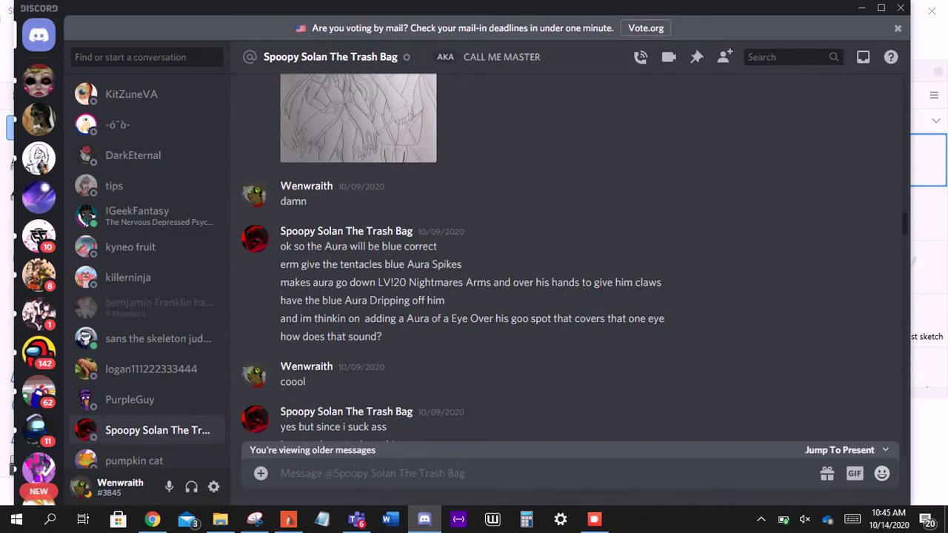
{"action": "left_click", "coordinate": [424, 522]}
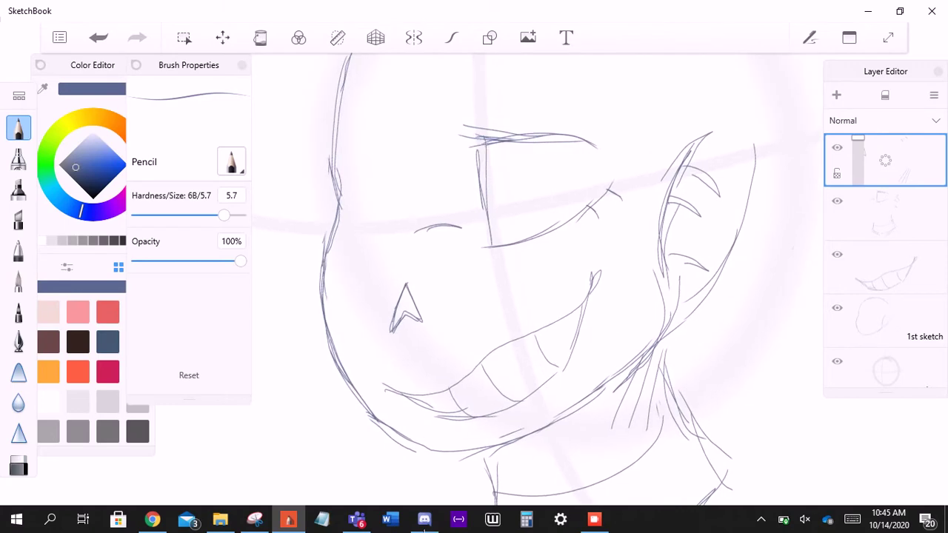
{"action": "left_click", "coordinate": [594, 519]}
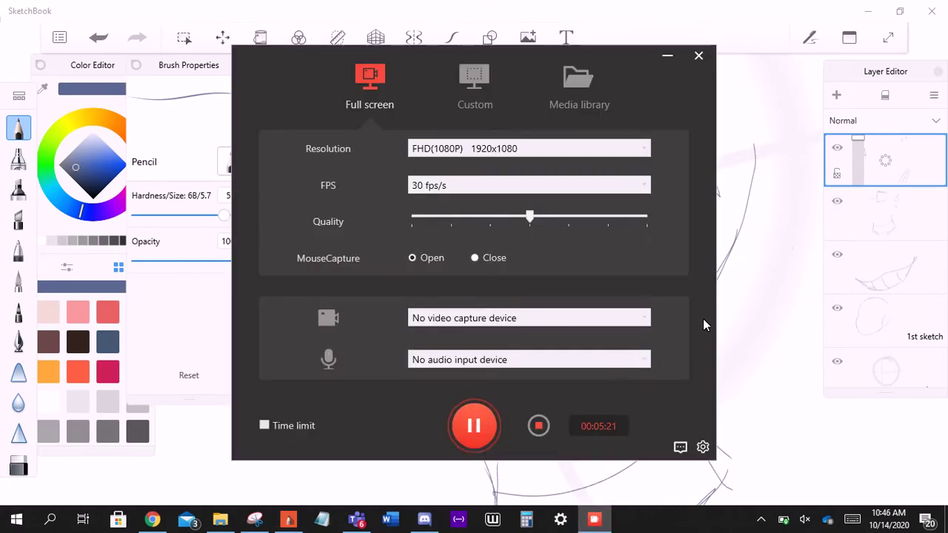
{"action": "left_click", "coordinate": [753, 269]}
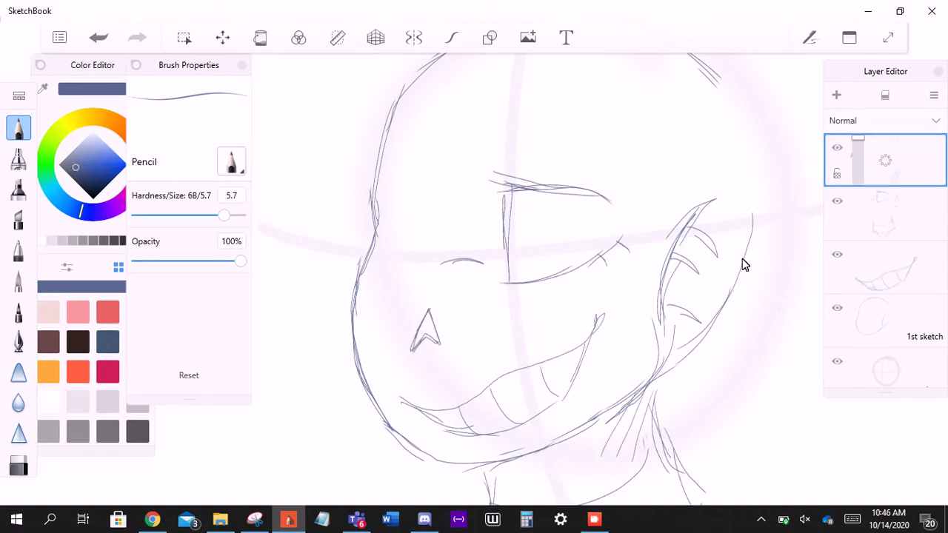
- Sharpen the lower rear tip of the nose hole with additional Pencil strokes
{"action": "scroll", "coordinate": [753, 269], "scroll_direction": "up", "scroll_amount": 3}
{"action": "scroll", "coordinate": [752, 269], "scroll_direction": "up", "scroll_amount": 3}
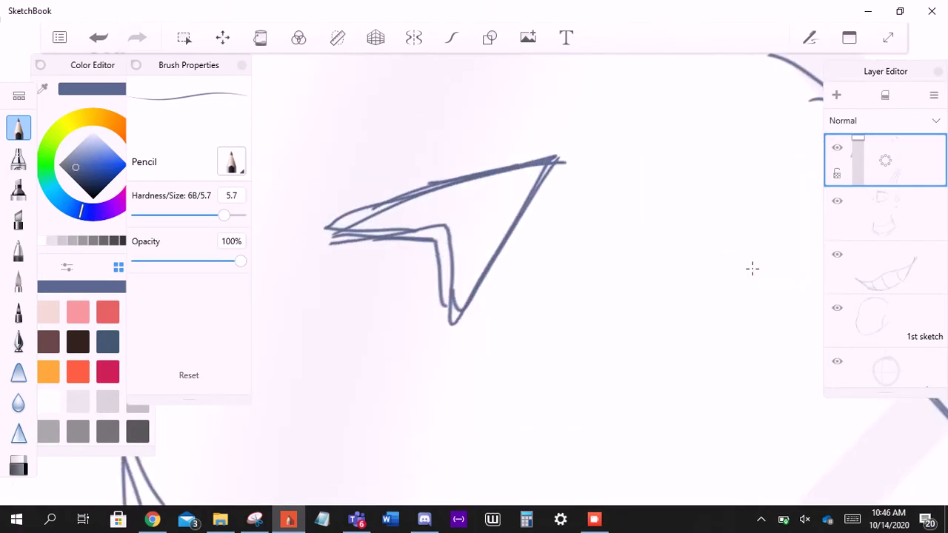
{"action": "left_click_drag", "start_coordinate": [444, 307], "coordinate": [494, 276]}
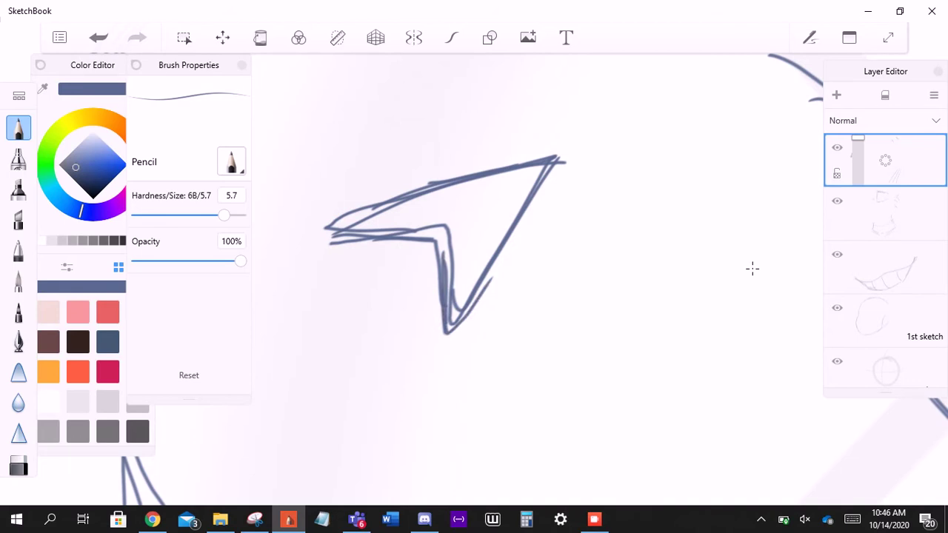
{"action": "scroll", "coordinate": [752, 268], "scroll_direction": "down", "scroll_amount": 5}
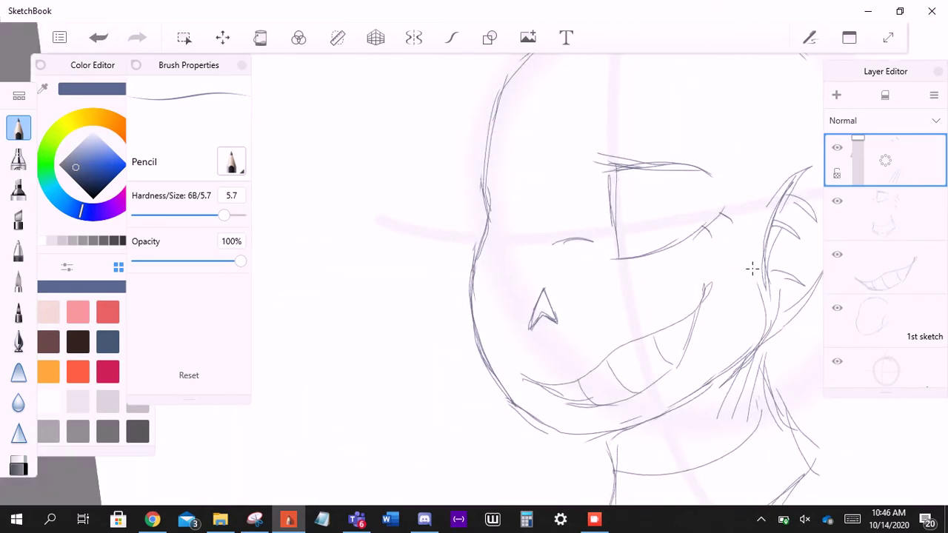
- Trim the nose hole's front lower tip with the Hard Eraser at size 32.0 and redraw it with the Pencil
{"action": "scroll", "coordinate": [753, 269], "scroll_direction": "up", "scroll_amount": 3}
{"action": "key", "text": "e"}
{"action": "left_click", "coordinate": [753, 268]}
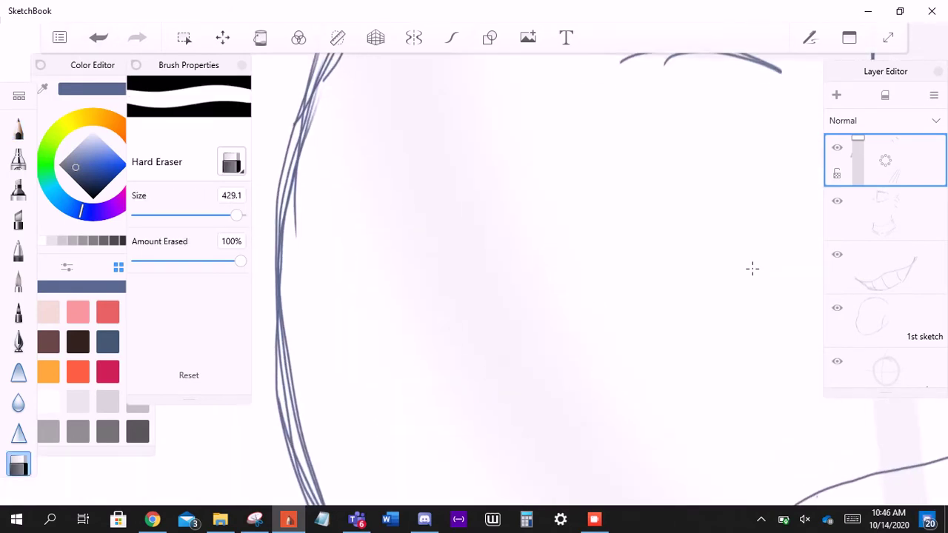
{"action": "key", "text": "ctrl+z"}
{"action": "key", "text": "ctrl+z"}
{"action": "key", "text": "ctrl+z"}
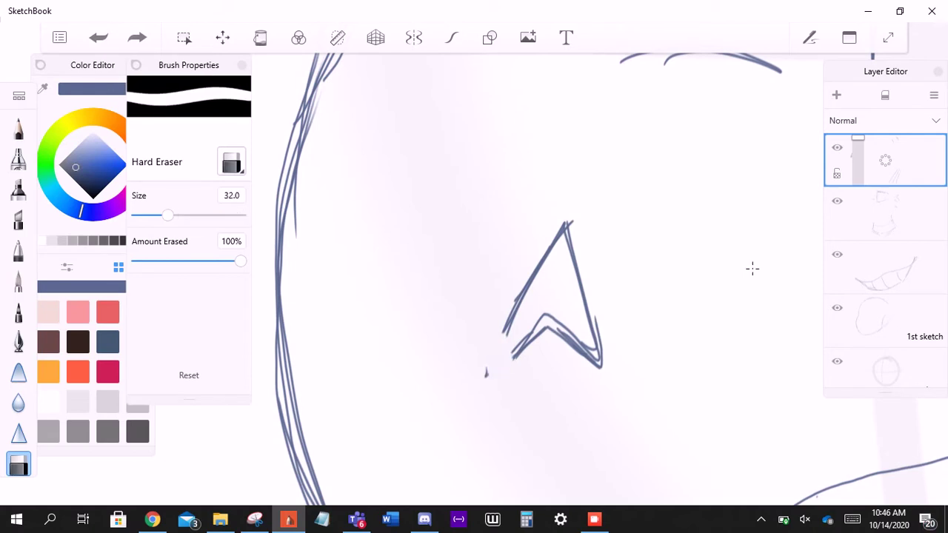
{"action": "key", "text": "ctrl+z"}
{"action": "key", "text": "ctrl+z"}
{"action": "key", "text": "ctrl+z"}
{"action": "key", "text": "e"}
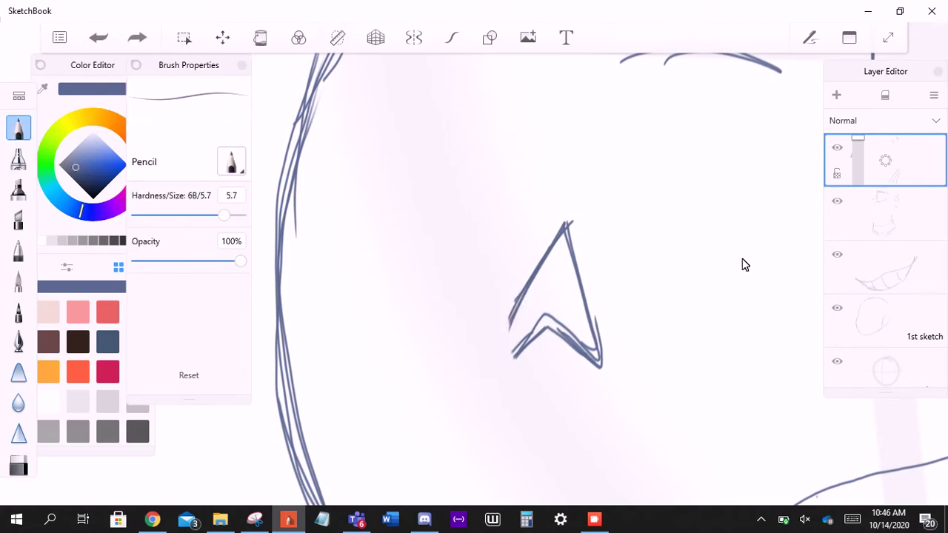
{"action": "key", "text": "ctrl+y"}
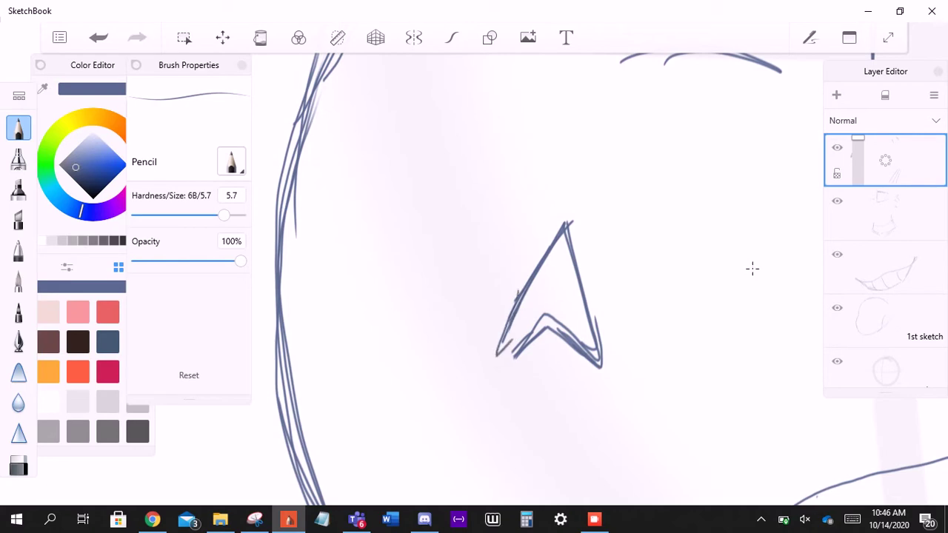
{"action": "scroll", "coordinate": [753, 269], "scroll_direction": "down", "scroll_amount": 5}
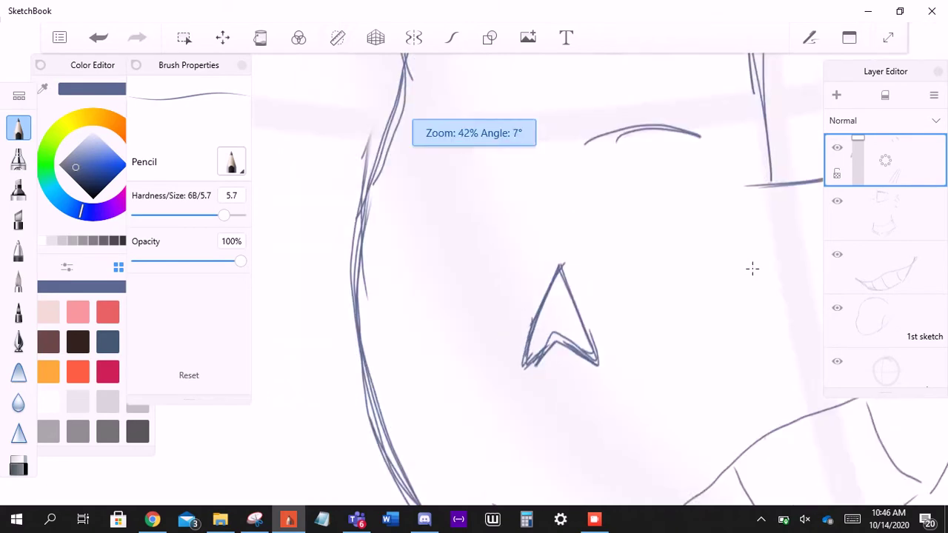
- Extend the rear head outline from behind the ear up to the crown on the 1st sketch layer, closing the skull
{"action": "scroll", "coordinate": [753, 269], "scroll_direction": "down", "scroll_amount": 3}
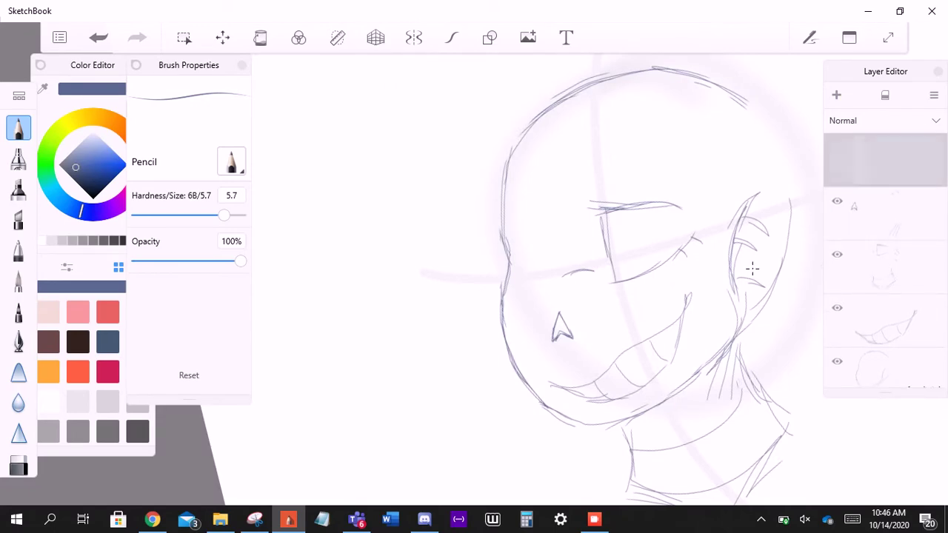
{"action": "scroll", "coordinate": [753, 269], "scroll_direction": "up", "scroll_amount": 3}
{"action": "scroll", "coordinate": [753, 269], "scroll_direction": "up", "scroll_amount": 4}
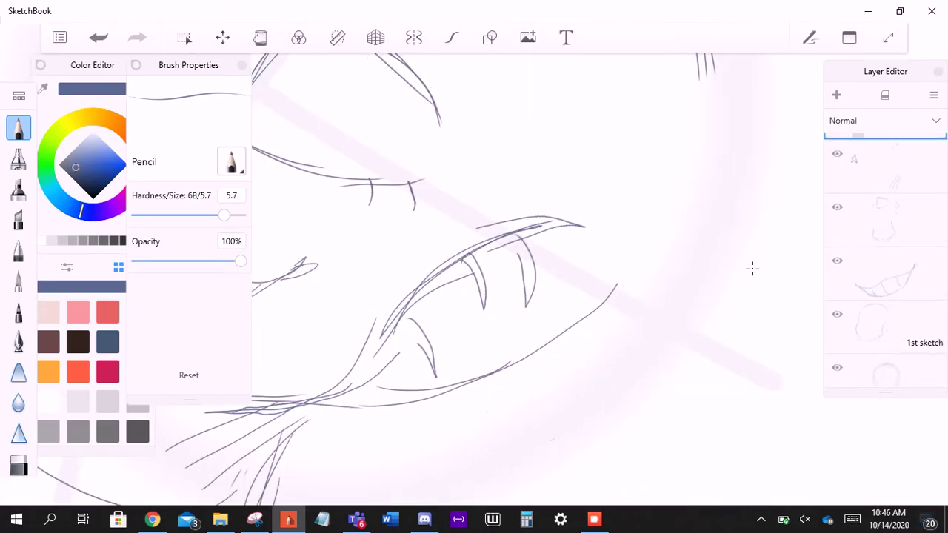
{"action": "scroll", "coordinate": [752, 269], "scroll_direction": "down", "scroll_amount": 1}
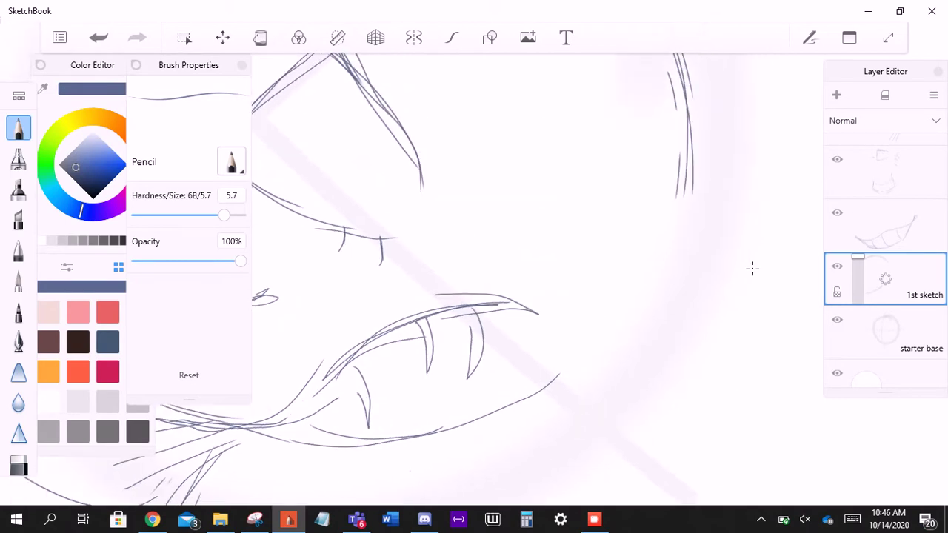
{"action": "left_click_drag", "start_coordinate": [335, 453], "coordinate": [508, 411]}
{"action": "left_click_drag", "start_coordinate": [443, 430], "coordinate": [616, 313]}
{"action": "left_click_drag", "start_coordinate": [516, 409], "coordinate": [631, 308]}
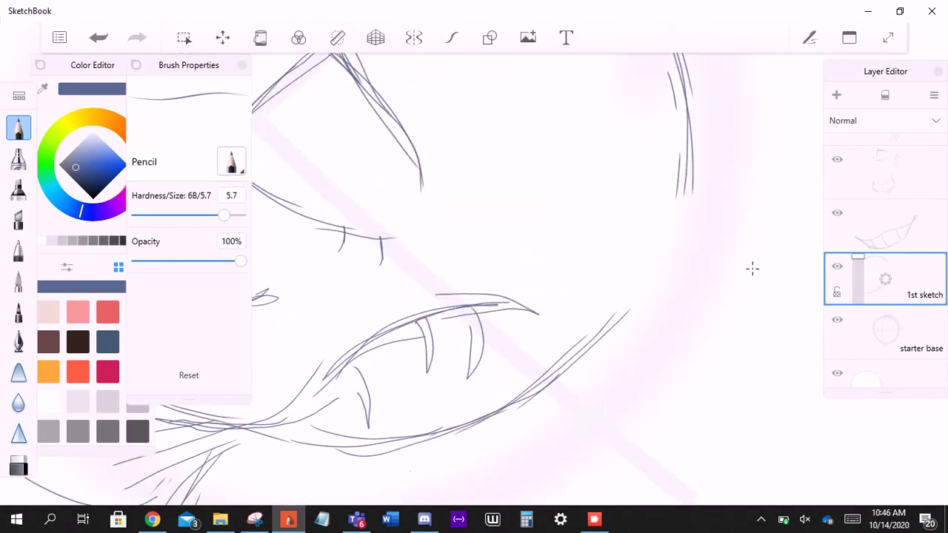
{"action": "scroll", "coordinate": [752, 269], "scroll_direction": "down", "scroll_amount": 3}
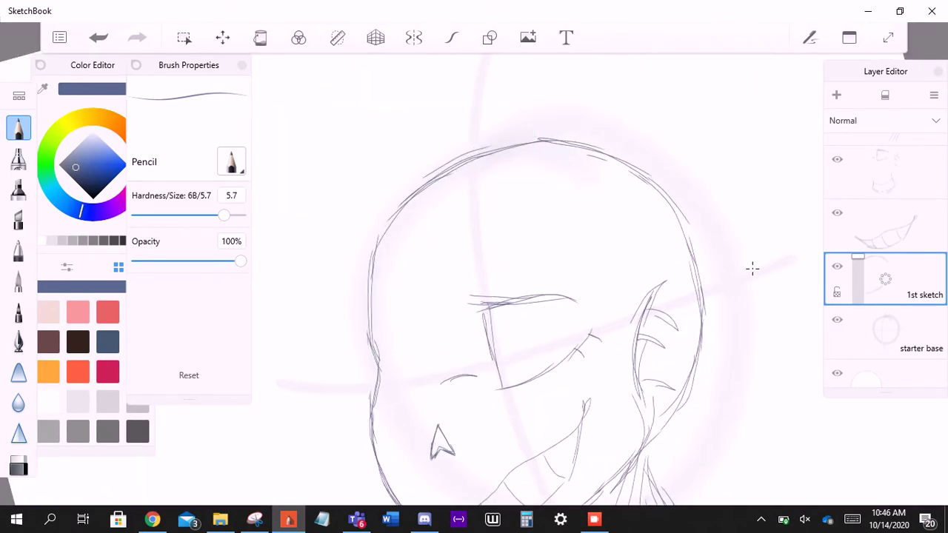
{"action": "scroll", "coordinate": [753, 269], "scroll_direction": "down", "scroll_amount": 2}
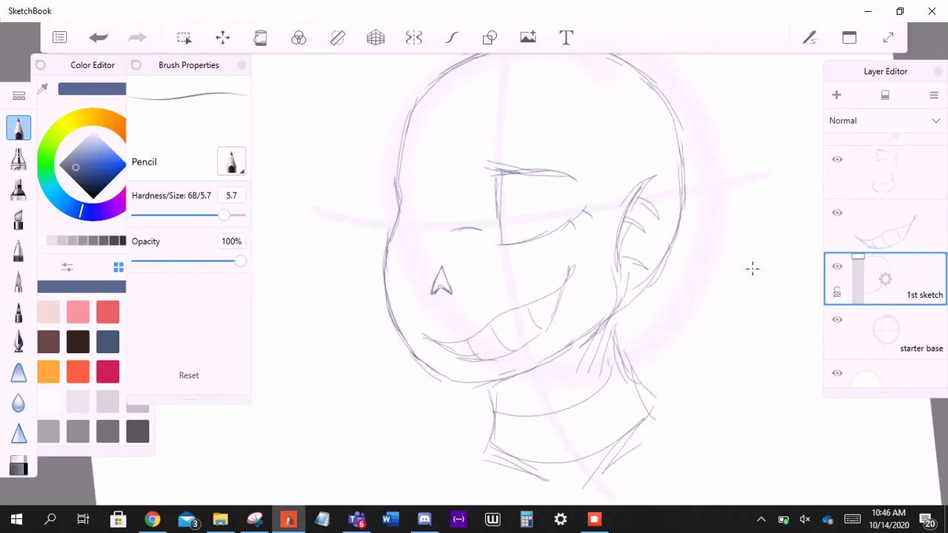
- Sketch an arched brow line above the eye socket and short crease marks across the forehead
{"action": "scroll", "coordinate": [752, 269], "scroll_direction": "up", "scroll_amount": 4}
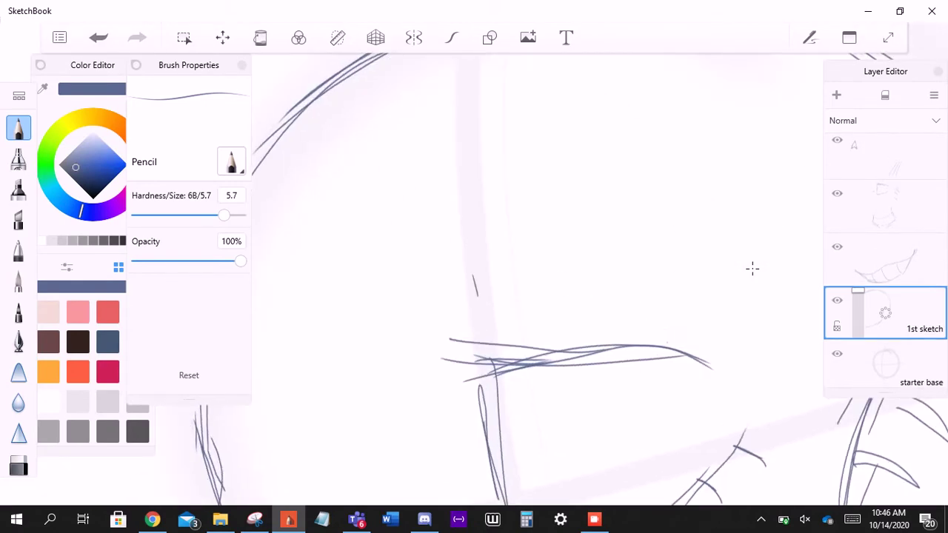
{"action": "scroll", "coordinate": [752, 269], "scroll_direction": "down", "scroll_amount": 2}
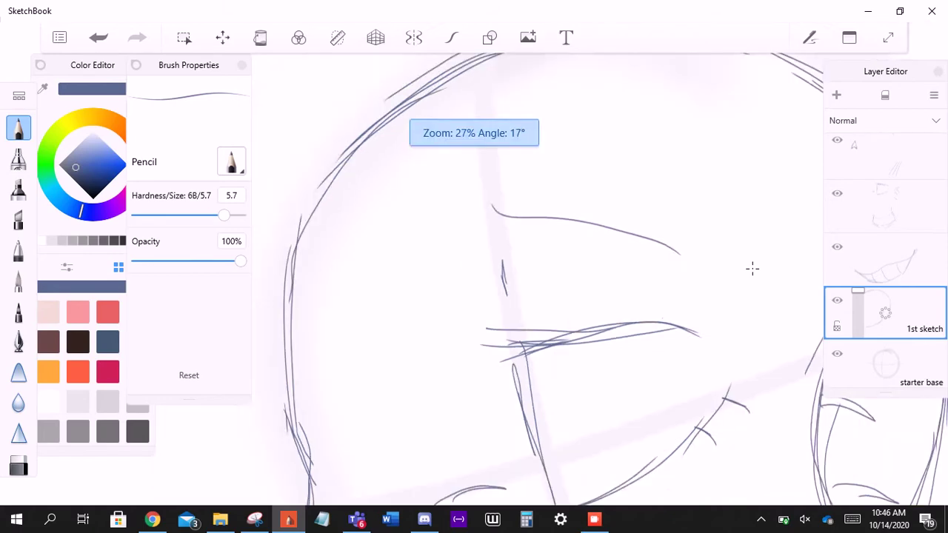
{"action": "scroll", "coordinate": [753, 269], "scroll_direction": "up", "scroll_amount": 2}
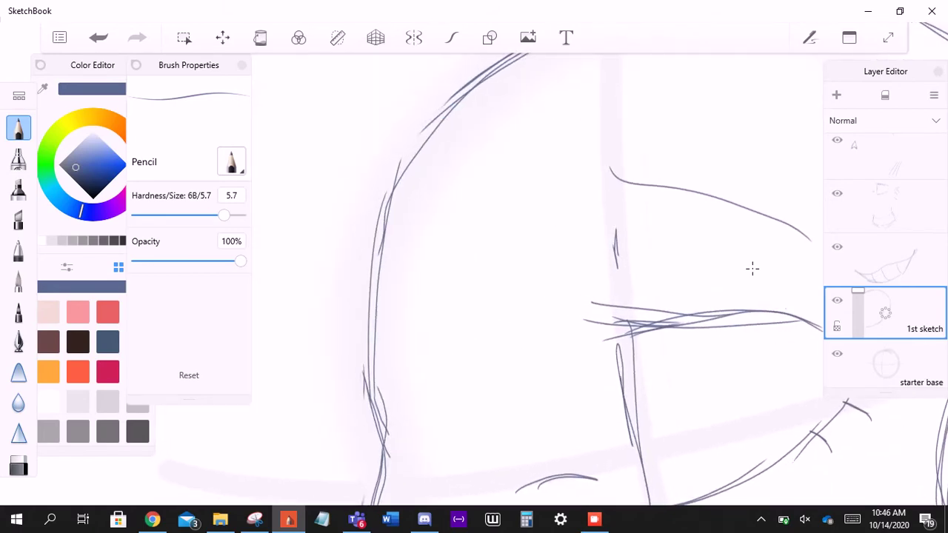
{"action": "scroll", "coordinate": [753, 269], "scroll_direction": "down", "scroll_amount": 3}
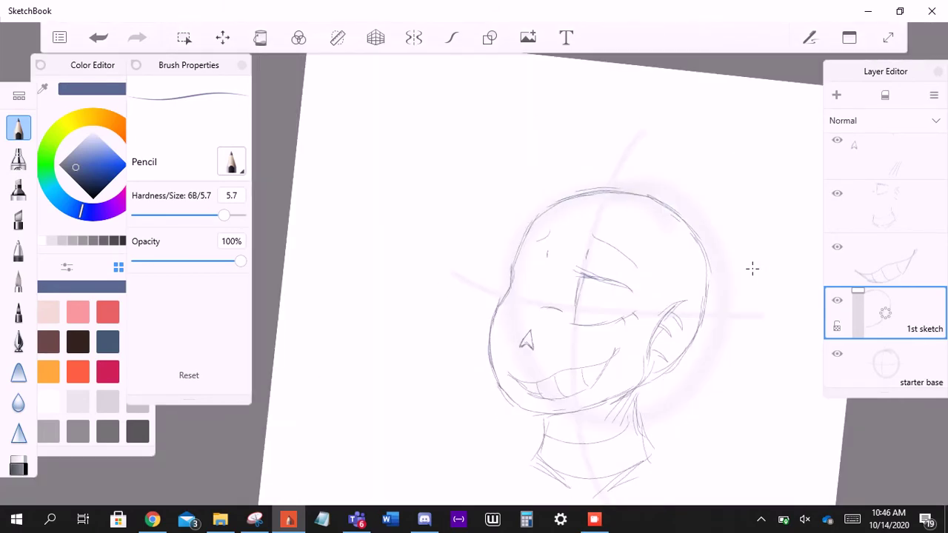
{"action": "scroll", "coordinate": [752, 269], "scroll_direction": "up", "scroll_amount": 1}
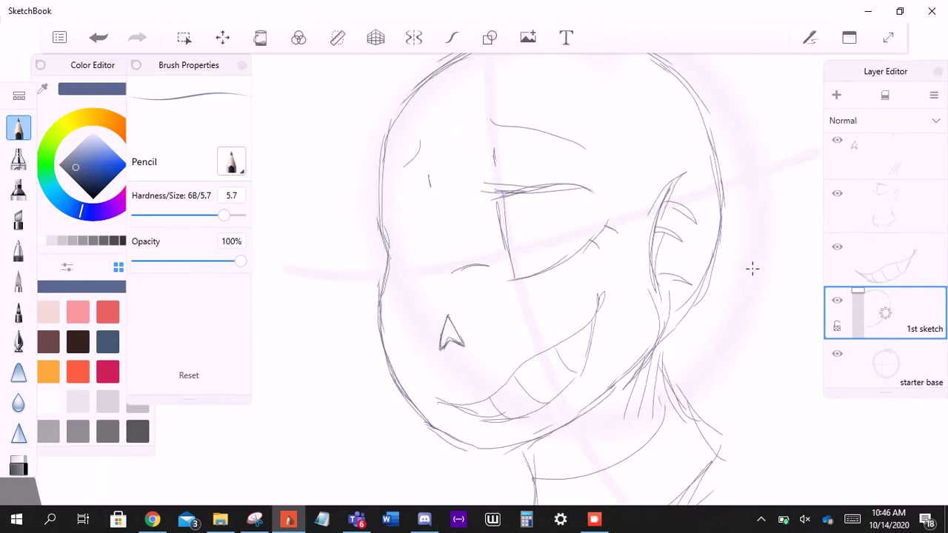
{"action": "scroll", "coordinate": [752, 269], "scroll_direction": "down", "scroll_amount": 1}
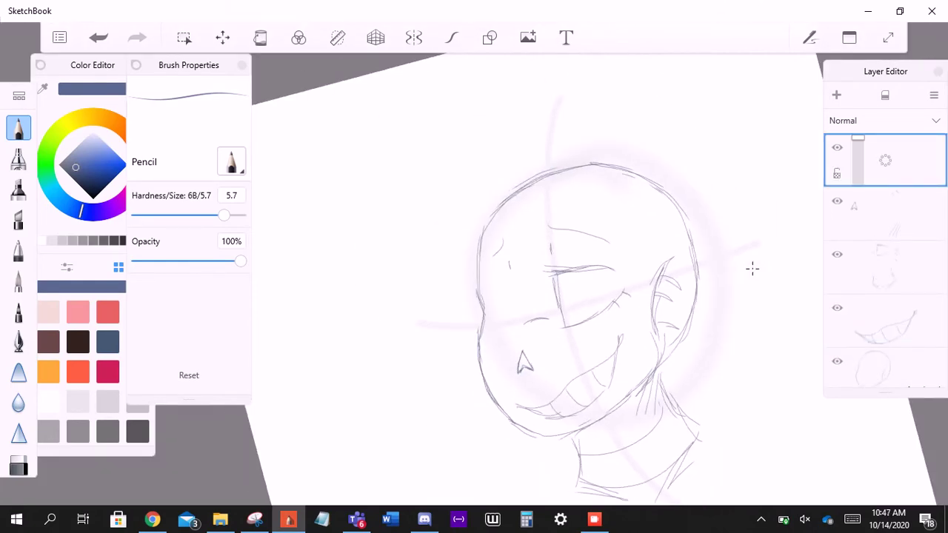
{"action": "mouse_move", "coordinate": [591, 282]}
{"action": "left_mouse_down"}
{"action": "mouse_move", "coordinate": [593, 189]}
{"action": "mouse_move", "coordinate": [666, 115]}
{"action": "mouse_move", "coordinate": [678, 207]}
{"action": "left_mouse_up"}
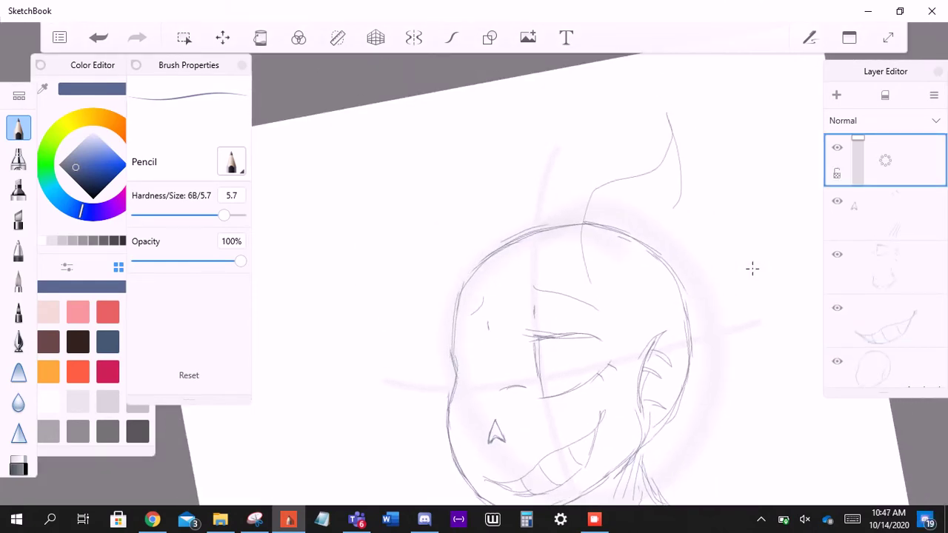
{"action": "key", "text": "ctrl+z"}
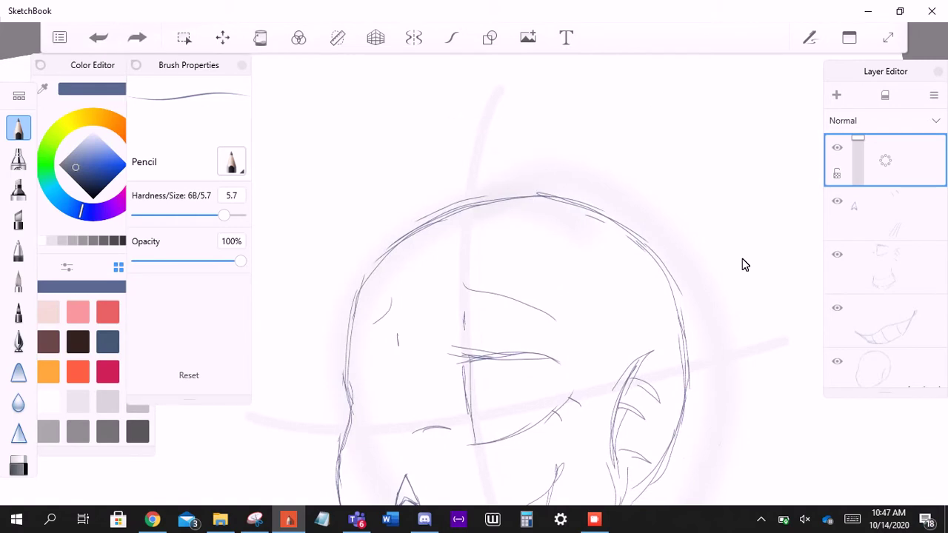
{"action": "scroll", "coordinate": [752, 269], "scroll_direction": "up", "scroll_amount": 4}
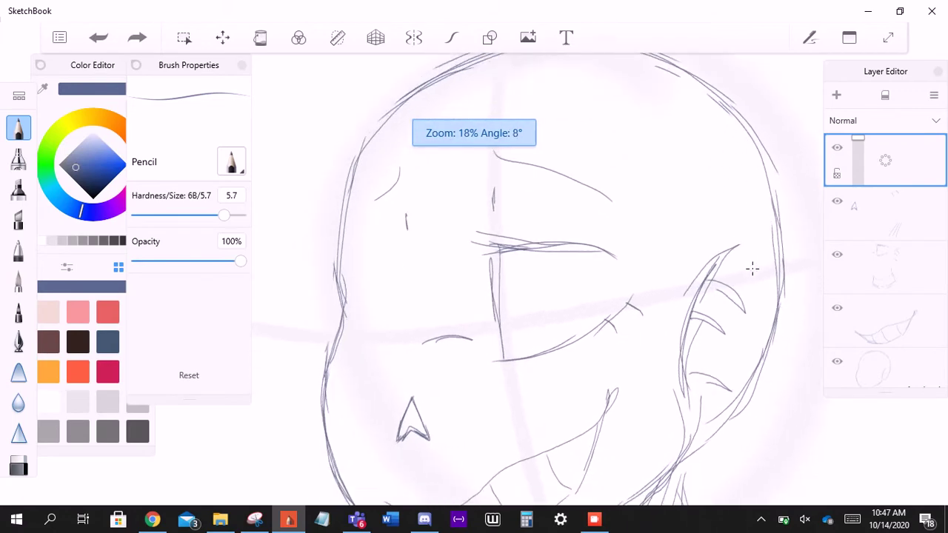
{"action": "scroll", "coordinate": [752, 269], "scroll_direction": "up", "scroll_amount": 3}
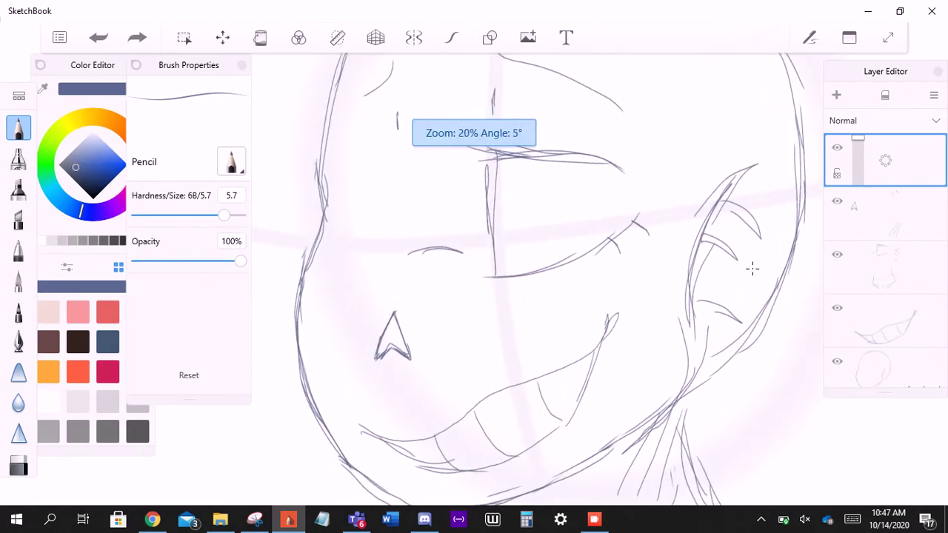
{"action": "scroll", "coordinate": [752, 269], "scroll_direction": "up", "scroll_amount": 2}
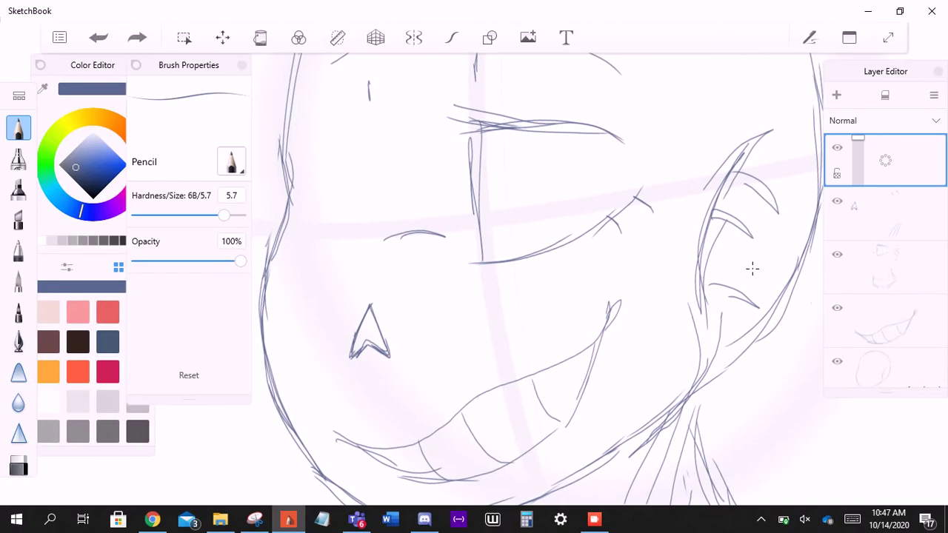
{"action": "scroll", "coordinate": [752, 269], "scroll_direction": "up", "scroll_amount": 3}
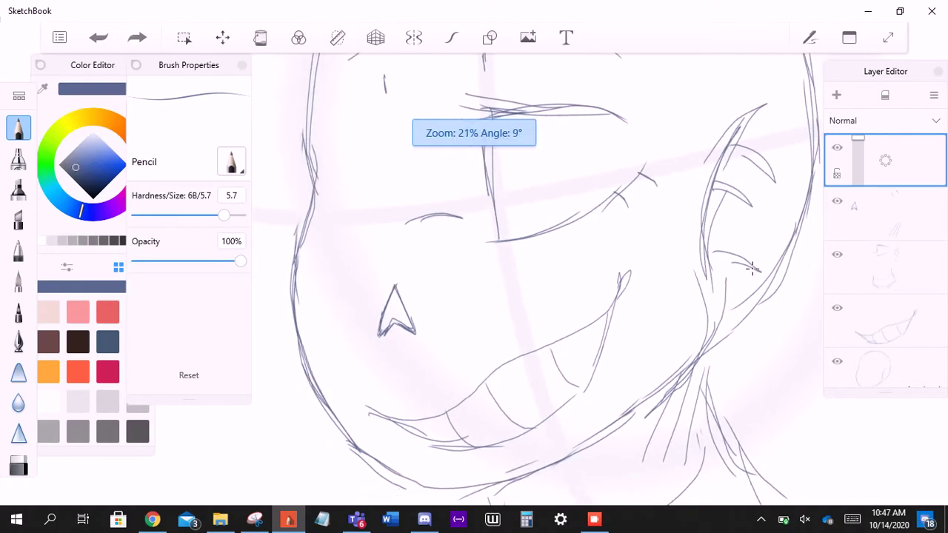
{"action": "scroll", "coordinate": [752, 269], "scroll_direction": "down", "scroll_amount": 3}
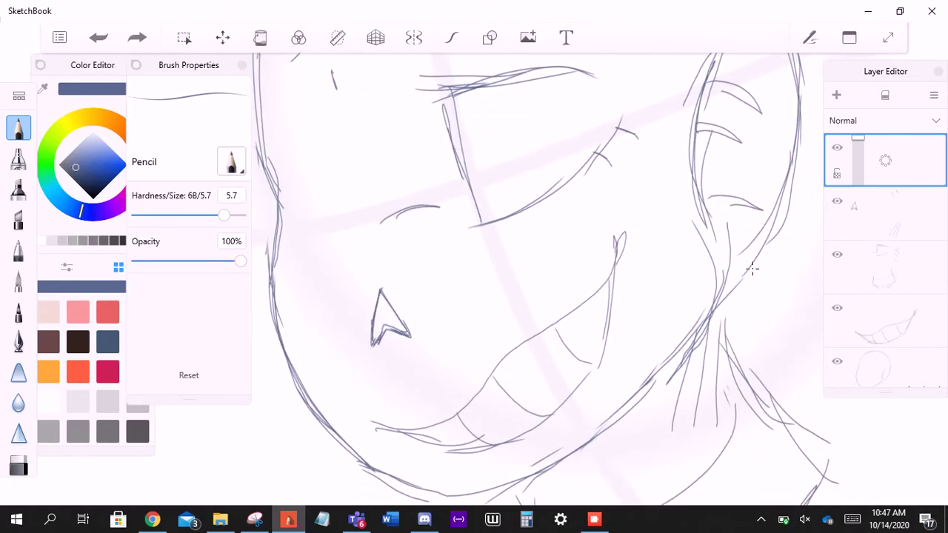
{"action": "scroll", "coordinate": [752, 269], "scroll_direction": "up", "scroll_amount": 3}
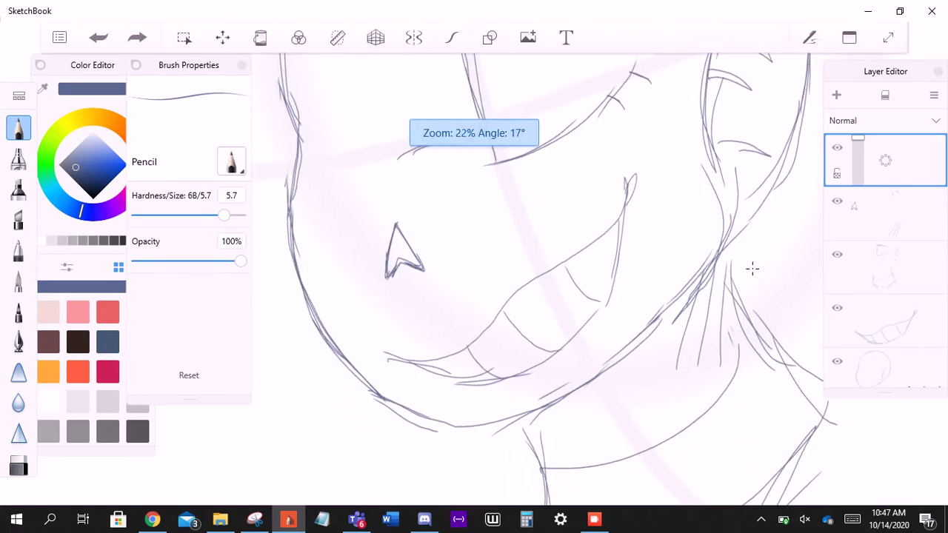
{"action": "scroll", "coordinate": [753, 269], "scroll_direction": "down", "scroll_amount": 5}
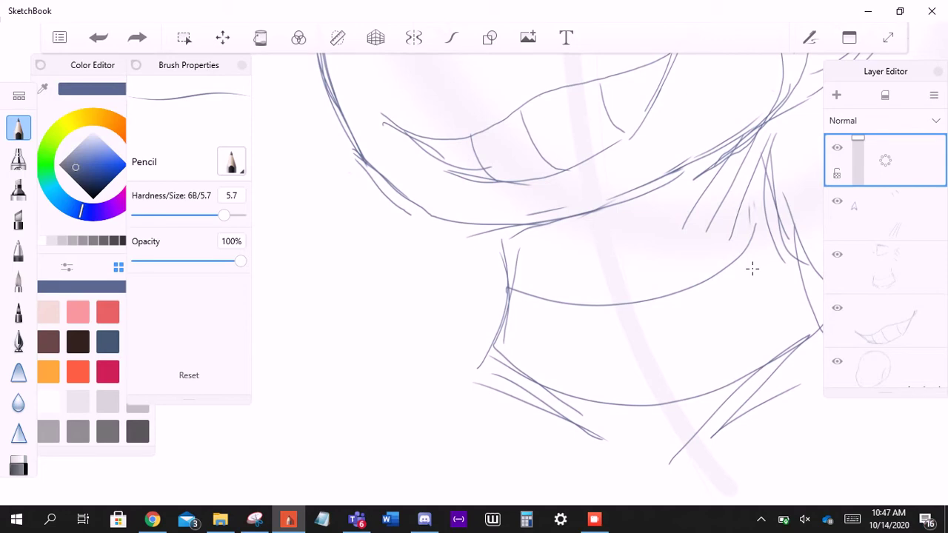
- Sketch two curved, pointed spikes along the back of the neck below the jaw on the top layer
{"action": "scroll", "coordinate": [752, 269], "scroll_direction": "down", "scroll_amount": 5}
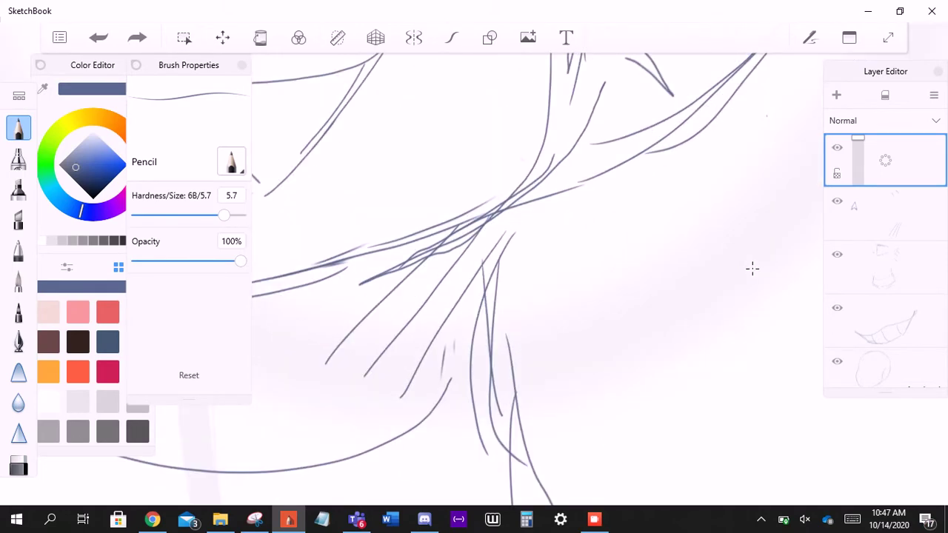
{"action": "left_click_drag", "start_coordinate": [532, 276], "coordinate": [490, 308]}
{"action": "mouse_move", "coordinate": [544, 243]}
{"action": "left_mouse_down"}
{"action": "mouse_move", "coordinate": [552, 300]}
{"action": "mouse_move", "coordinate": [523, 350]}
{"action": "left_mouse_up"}
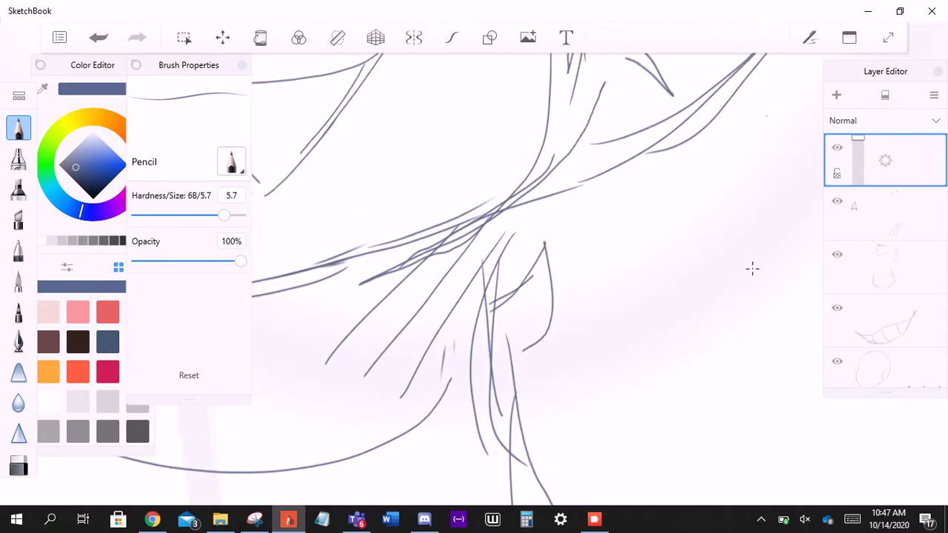
{"action": "key", "text": "ctrl+z"}
{"action": "left_click_drag", "start_coordinate": [546, 237], "coordinate": [482, 284]}
{"action": "mouse_move", "coordinate": [545, 237]}
{"action": "left_mouse_down"}
{"action": "mouse_move", "coordinate": [554, 334]}
{"action": "mouse_move", "coordinate": [501, 361]}
{"action": "mouse_move", "coordinate": [490, 349]}
{"action": "left_mouse_up"}
{"action": "scroll", "coordinate": [752, 269], "scroll_direction": "down", "scroll_amount": 3}
{"action": "scroll", "coordinate": [752, 269], "scroll_direction": "up", "scroll_amount": 3}
{"action": "left_click_drag", "start_coordinate": [523, 287], "coordinate": [508, 430]}
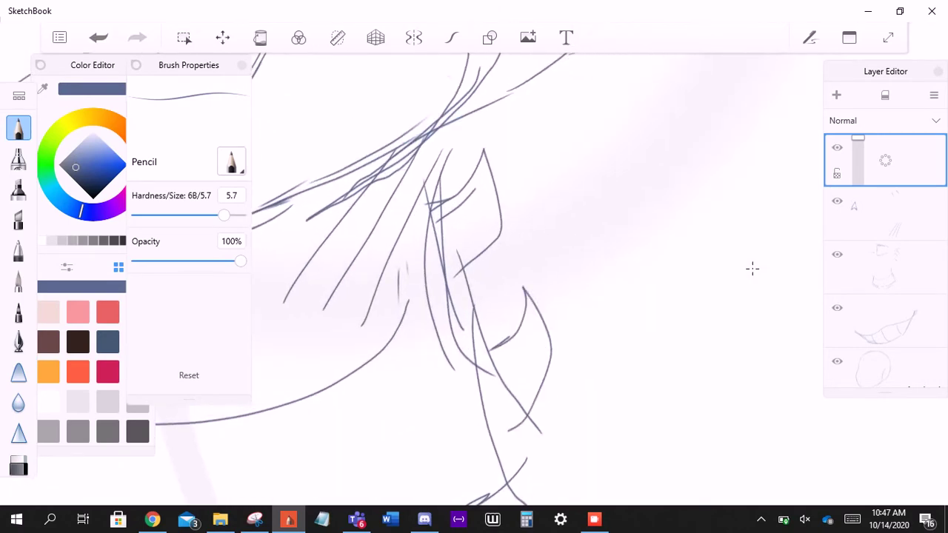
- Undo the neck spike outlines and redraw both as smaller, narrower points along the nape
{"action": "key", "text": "ctrl+z"}
{"action": "scroll", "coordinate": [752, 269], "scroll_direction": "down", "scroll_amount": 5}
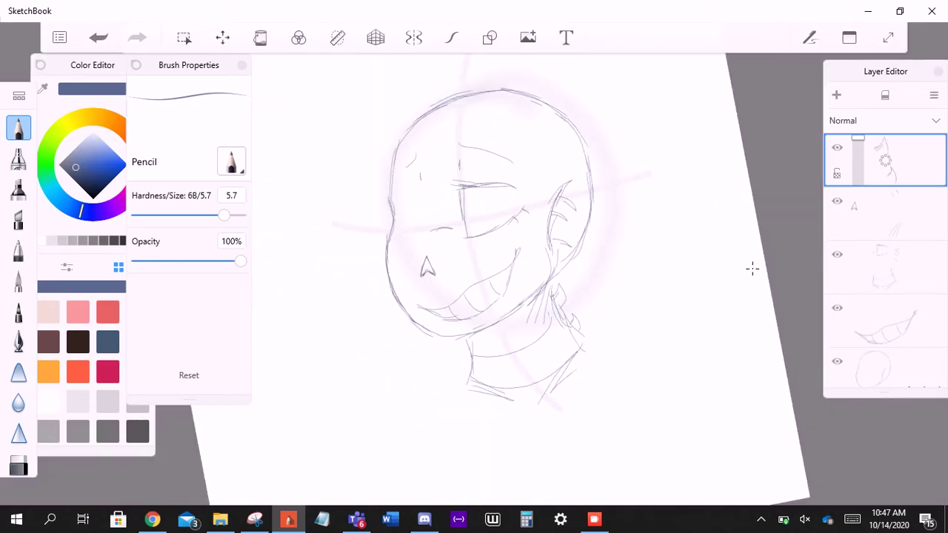
{"action": "scroll", "coordinate": [752, 269], "scroll_direction": "up", "scroll_amount": 5}
{"action": "key", "text": "ctrl+z"}
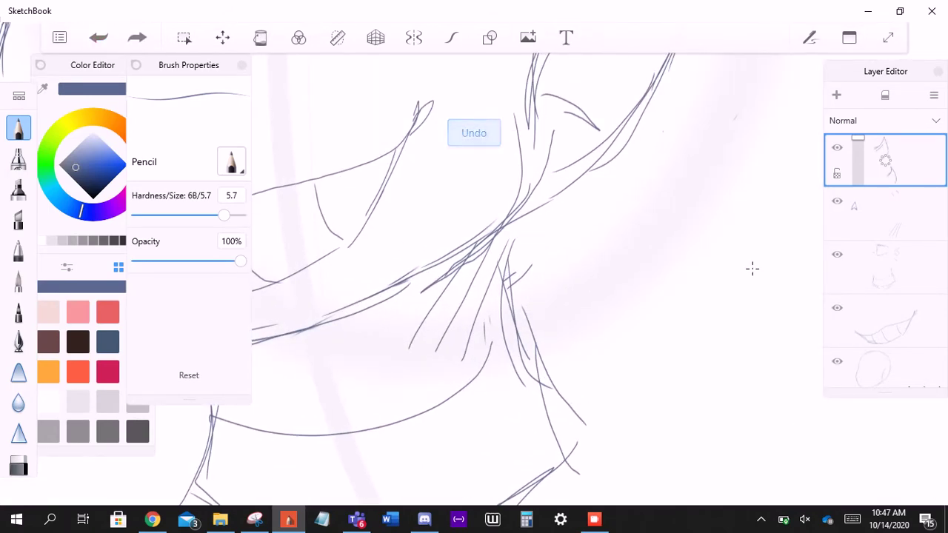
{"action": "key", "text": "ctrl+y"}
{"action": "key", "text": "ctrl+z"}
{"action": "key", "text": "ctrl+y"}
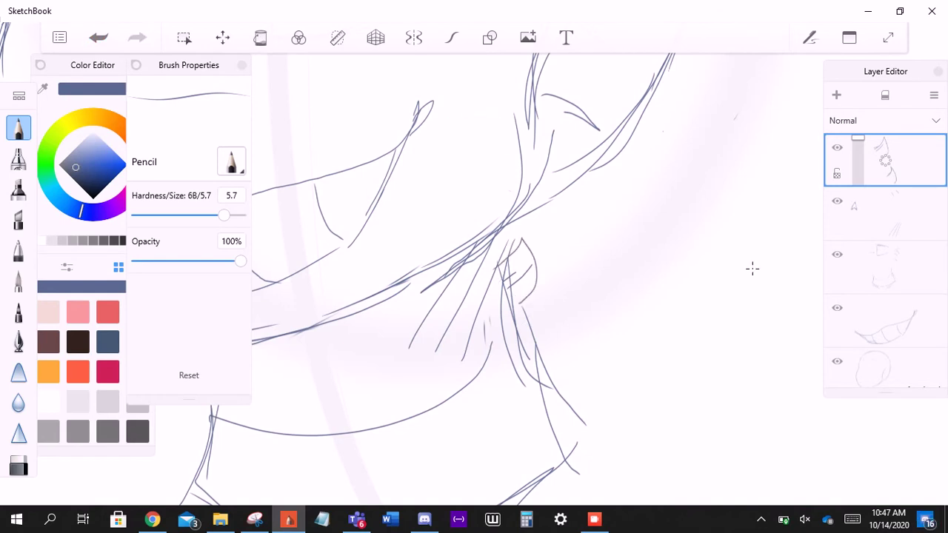
{"action": "key", "text": "ctrl+z"}
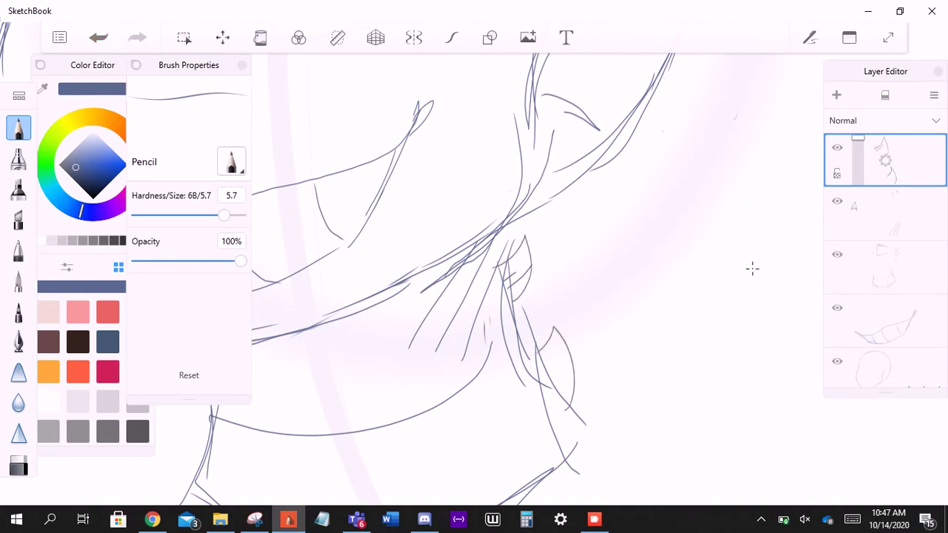
{"action": "key", "text": "ctrl+z"}
{"action": "key", "text": "ctrl+y"}
{"action": "scroll", "coordinate": [752, 268], "scroll_direction": "down", "scroll_amount": 5}
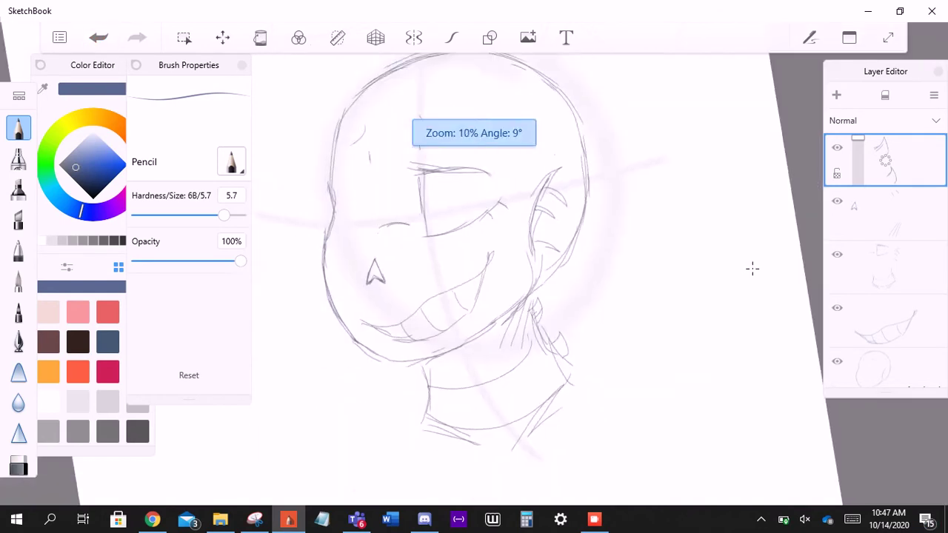
{"action": "scroll", "coordinate": [752, 269], "scroll_direction": "up", "scroll_amount": 5}
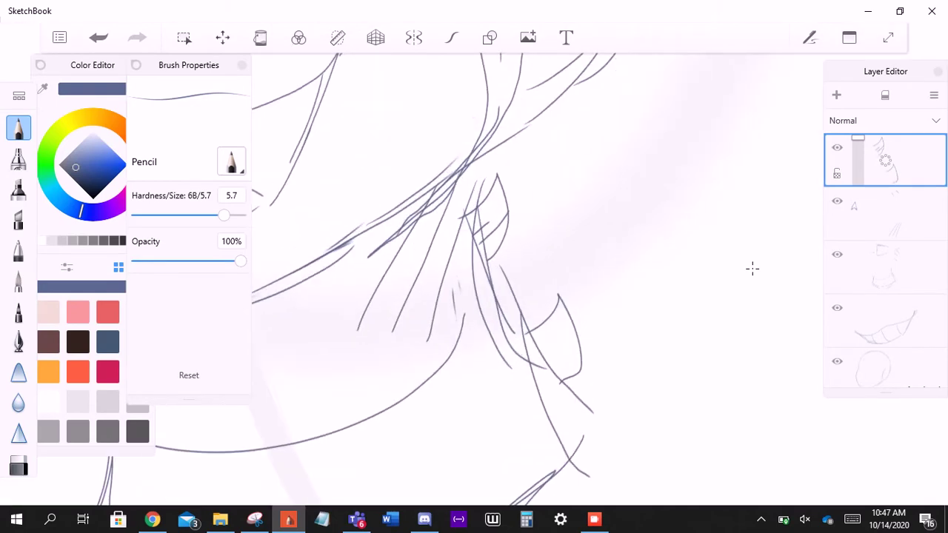
- Redraw the lower neck spike smaller along the nape and add short crease marks at its base
{"action": "key", "text": "ctrl+z"}
{"action": "key", "text": "ctrl+y"}
{"action": "scroll", "coordinate": [752, 269], "scroll_direction": "up", "scroll_amount": 4}
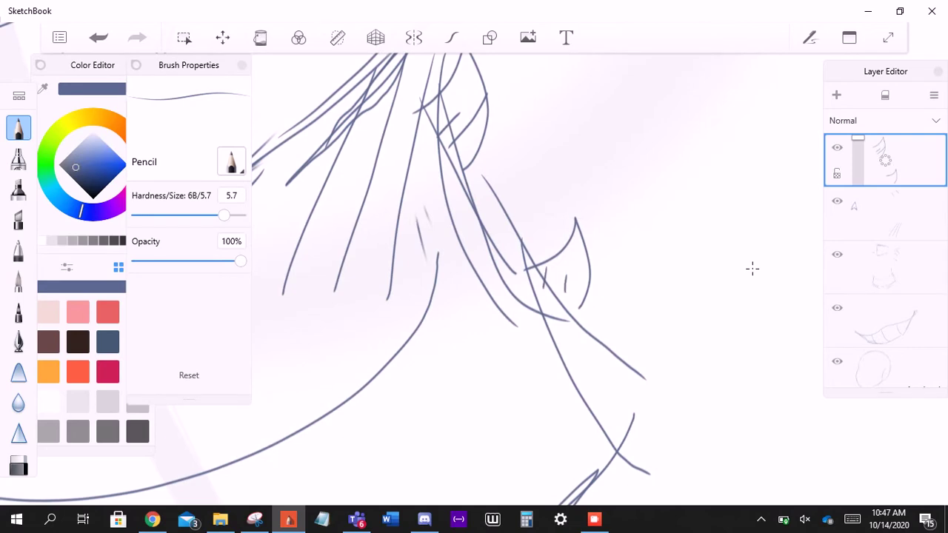
{"action": "scroll", "coordinate": [752, 269], "scroll_direction": "down", "scroll_amount": 2}
{"action": "scroll", "coordinate": [752, 269], "scroll_direction": "down", "scroll_amount": 3}
{"action": "scroll", "coordinate": [751, 269], "scroll_direction": "up", "scroll_amount": 3}
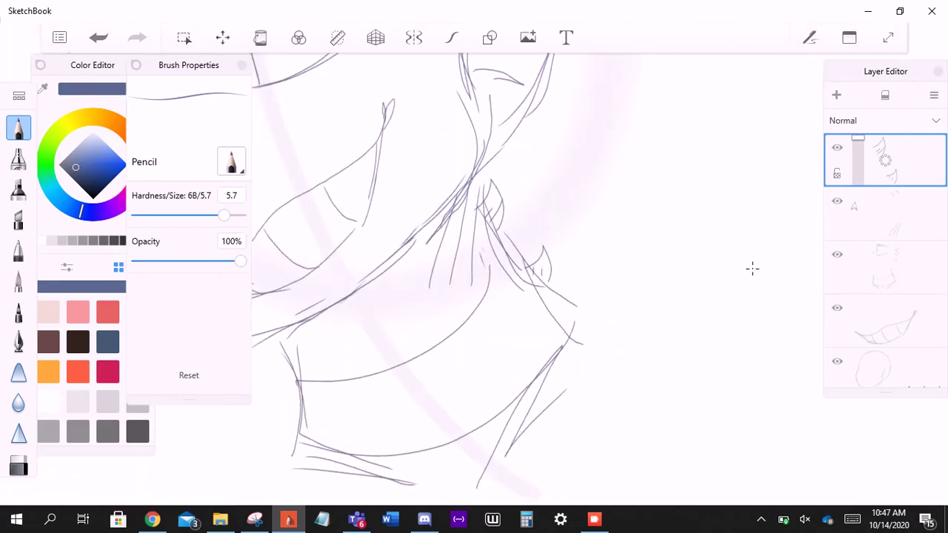
- Undo the last trial pencil strokes around the neck spikes
{"action": "key", "text": "ctrl+z"}
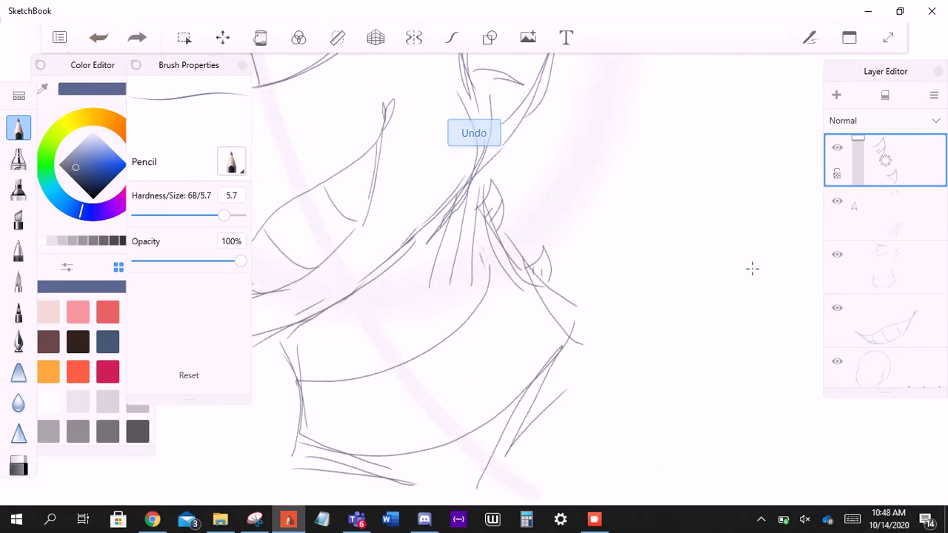
{"action": "key", "text": "ctrl+z"}
{"action": "key", "text": "ctrl+z"}
{"action": "key", "text": "ctrl+z"}
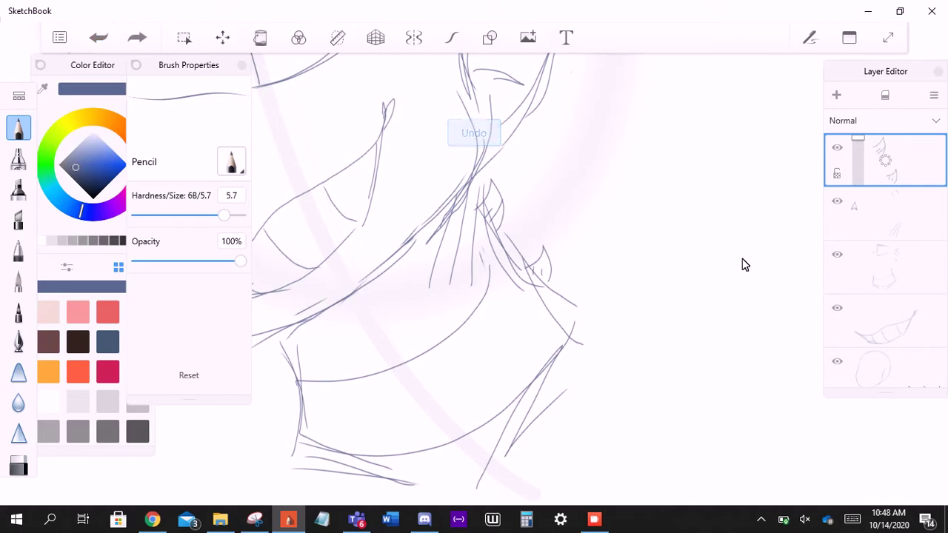
{"action": "scroll", "coordinate": [752, 269], "scroll_direction": "down", "scroll_amount": 3}
{"action": "key", "text": "ctrl+z"}
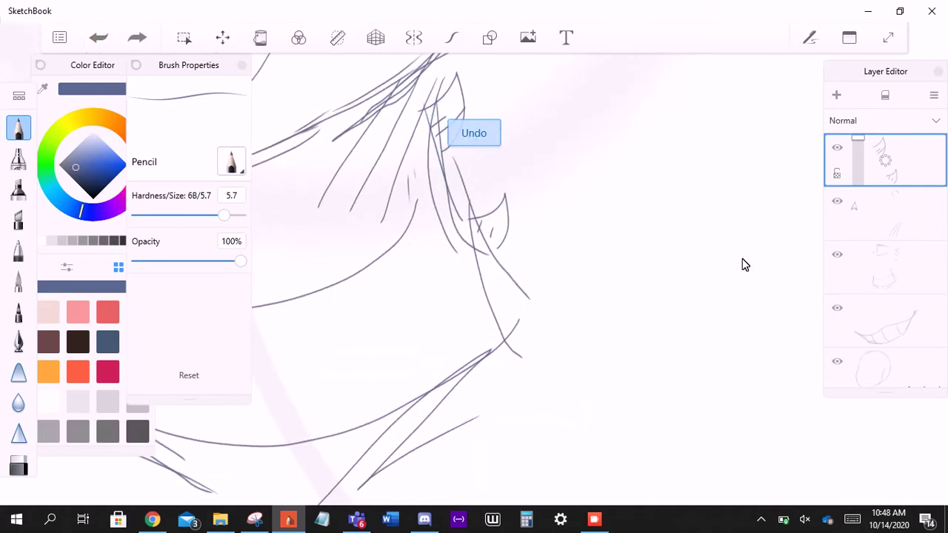
{"action": "scroll", "coordinate": [751, 269], "scroll_direction": "down", "scroll_amount": 3}
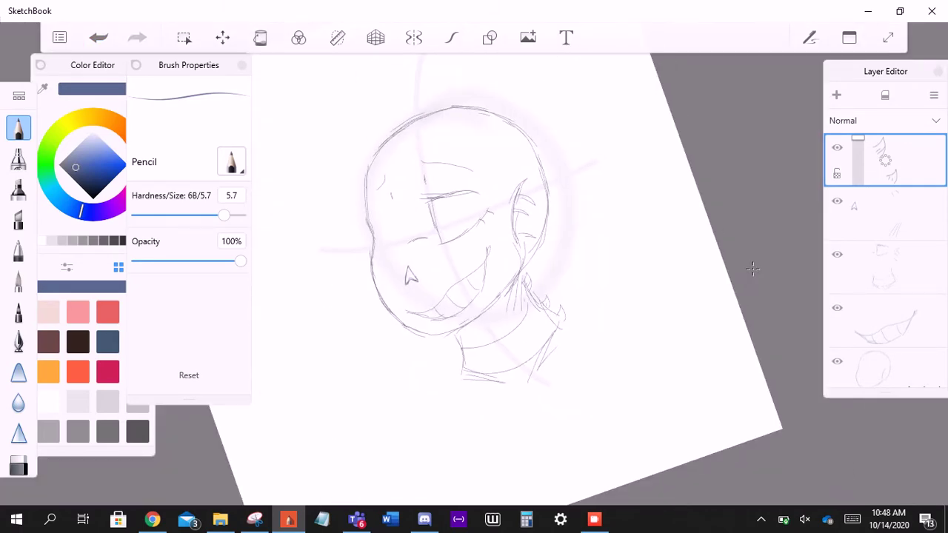
{"action": "scroll", "coordinate": [752, 269], "scroll_direction": "up", "scroll_amount": 3}
{"action": "key", "text": "ctrl+z"}
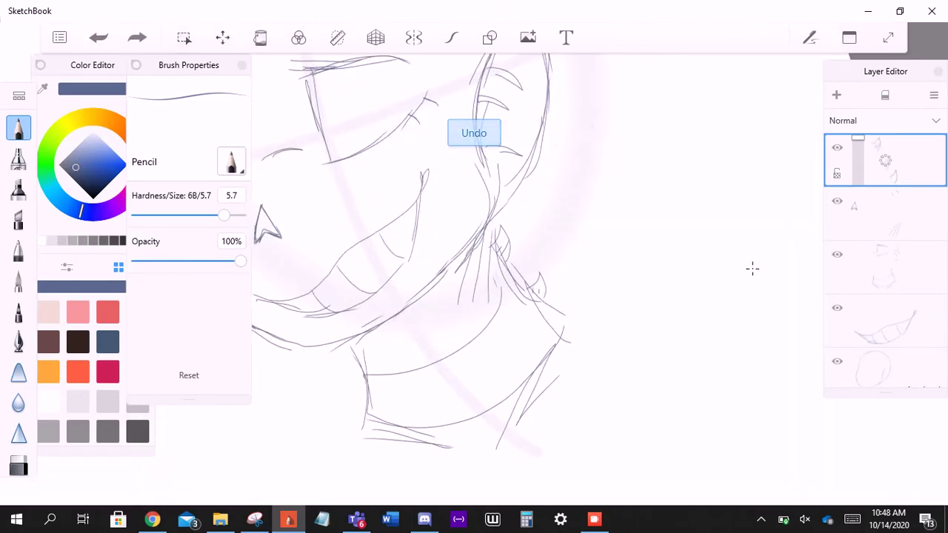
{"action": "scroll", "coordinate": [752, 268], "scroll_direction": "down", "scroll_amount": 3}
{"action": "scroll", "coordinate": [752, 269], "scroll_direction": "up", "scroll_amount": 4}
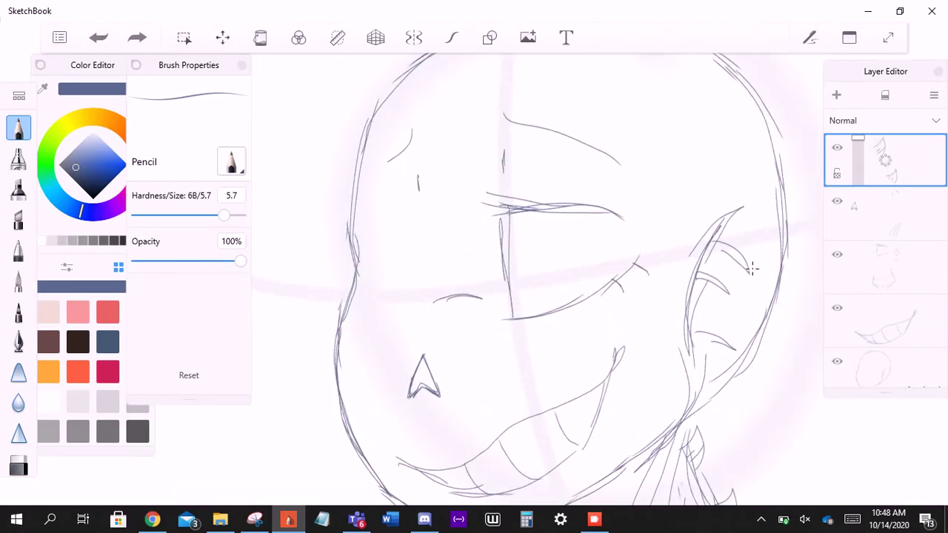
- Merge the detail layers above the 1st sketch layer into one layer and add a new empty layer on top
{"action": "key", "text": "ctrl+y"}
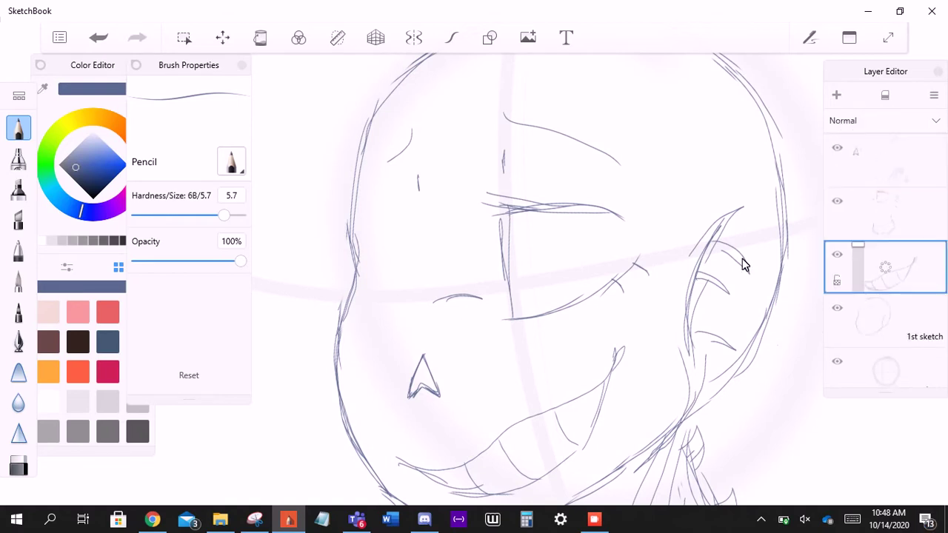
{"action": "key", "text": "ctrl+z"}
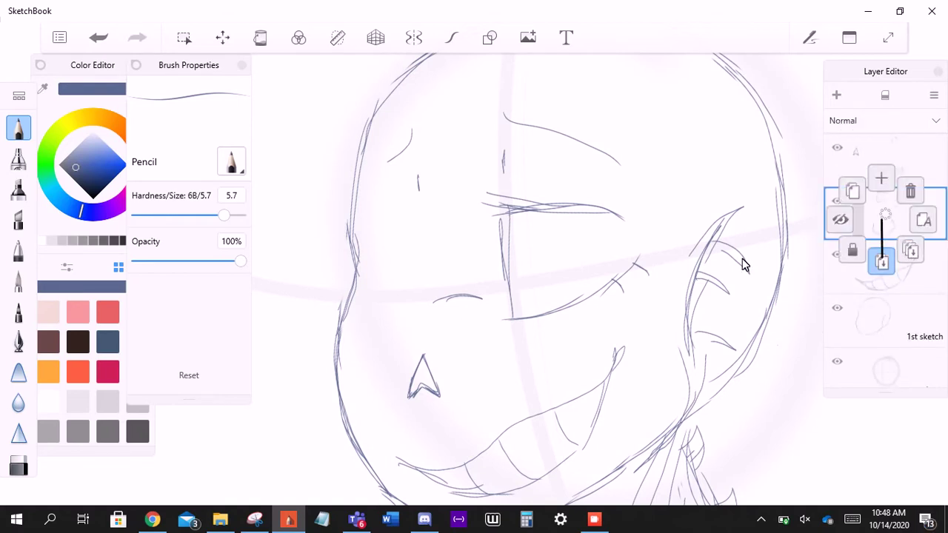
{"action": "key", "text": "ctrl+z"}
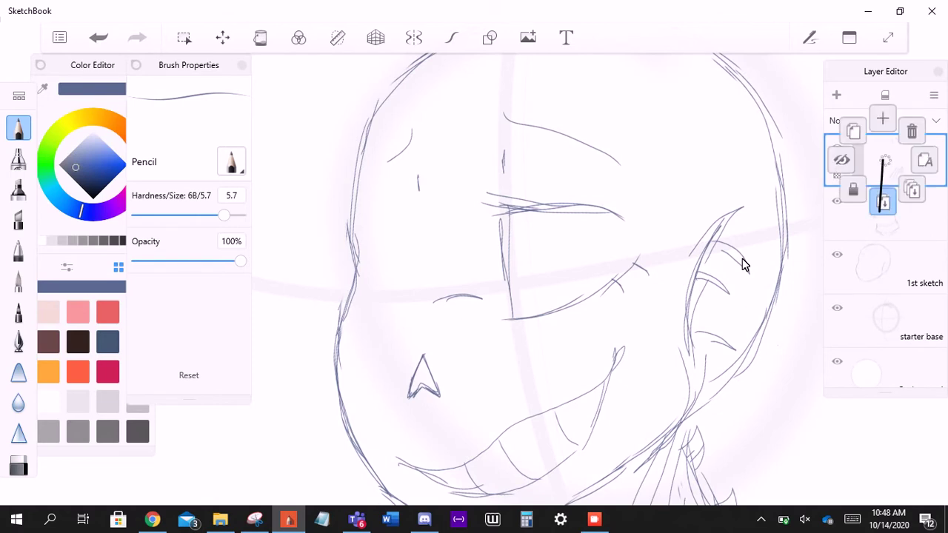
{"action": "key", "text": "ctrl+z"}
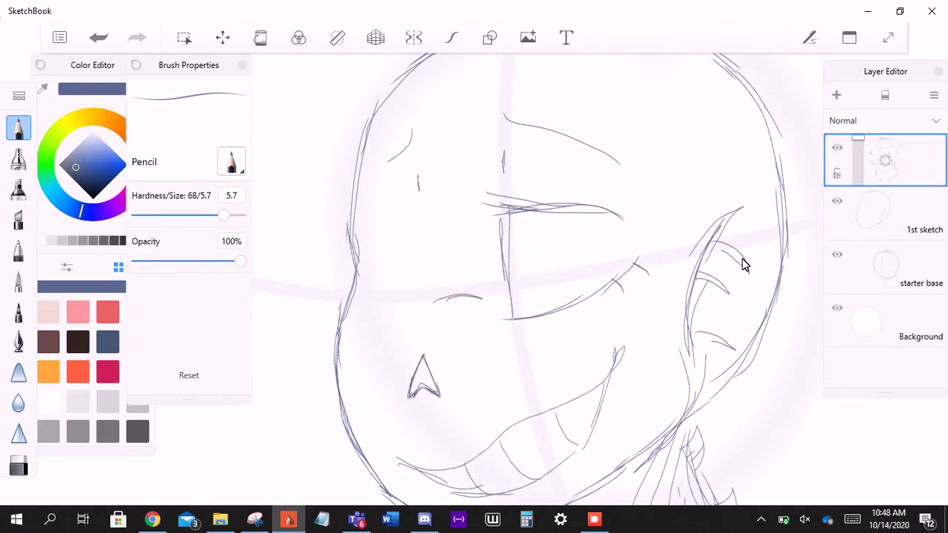
{"action": "key", "text": "ctrl+minus"}
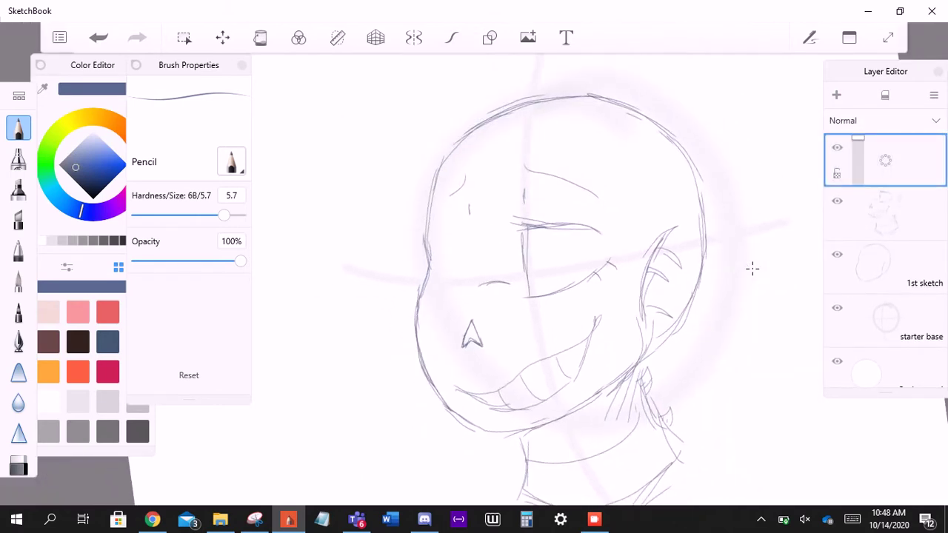
- Try to sketch a curved inner line and an extra upper lid stroke inside the eye socket
{"action": "key", "text": "ctrl+plus"}
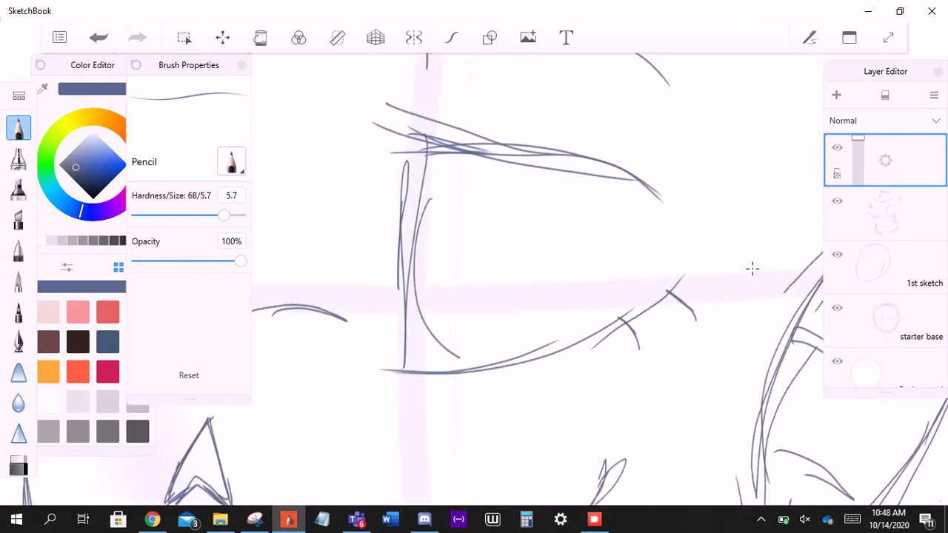
{"action": "key", "text": "ctrl+minus"}
{"action": "key", "text": "ctrl+z"}
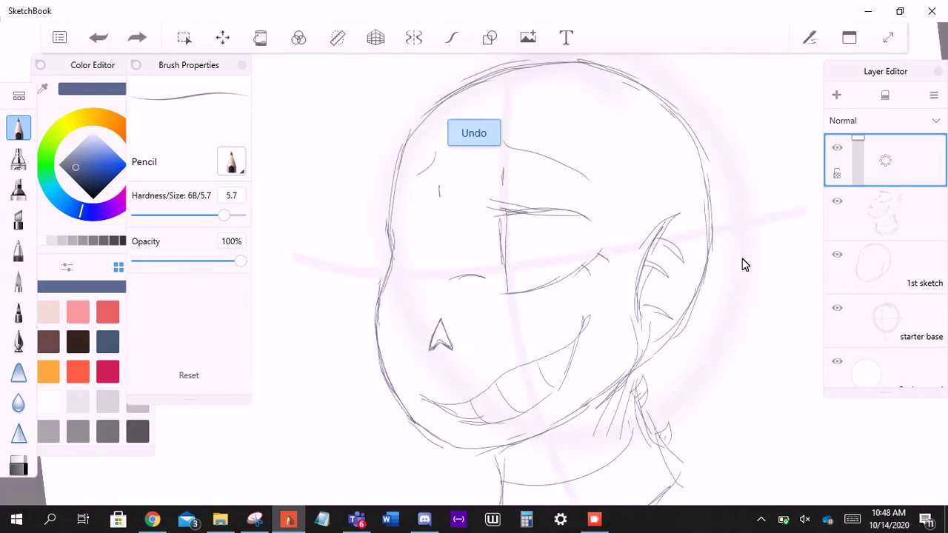
- Sketch a pointed tip on the ear, reaching from its upper edge to the back of the head outline
{"action": "key", "text": "ctrl+minus"}
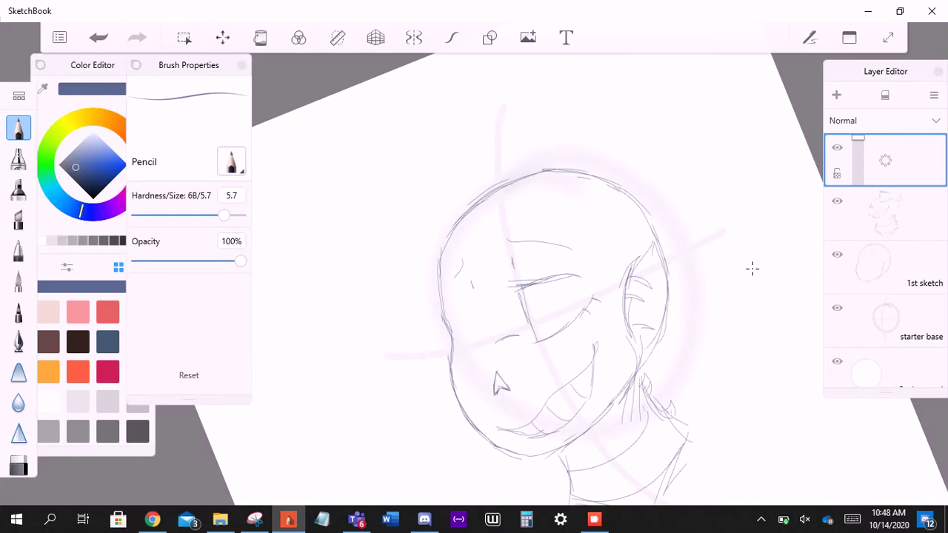
{"action": "key", "text": "ctrl+plus"}
{"action": "key", "text": "ctrl+plus"}
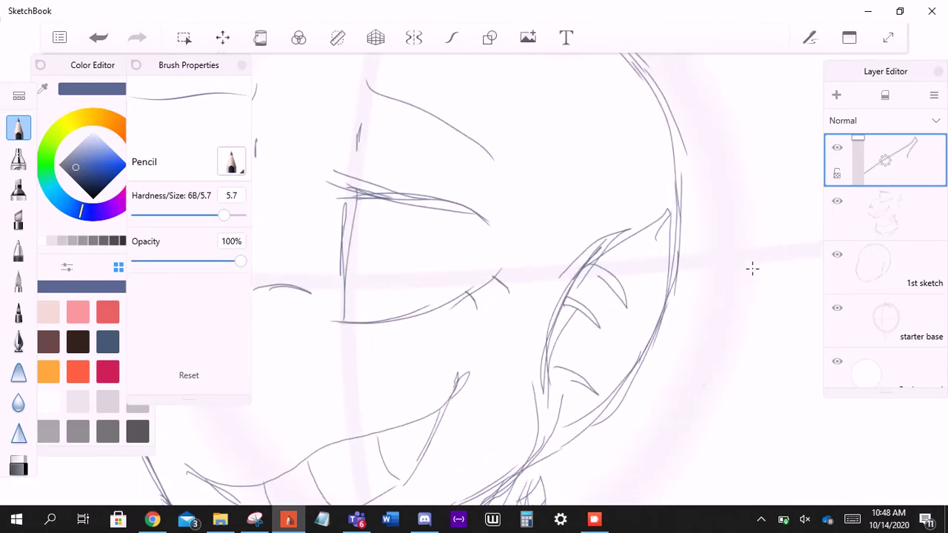
{"action": "key", "text": "ctrl+minus"}
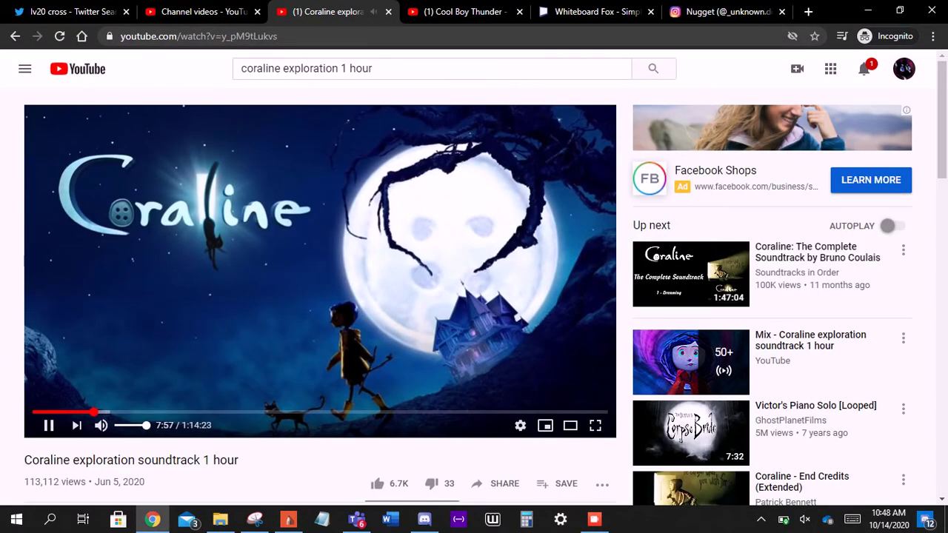
- Switch to the Twitter search results for "lv20 cross" in Chrome and examine the horned character reference drawings
{"action": "key", "text": "ctrl+1"}
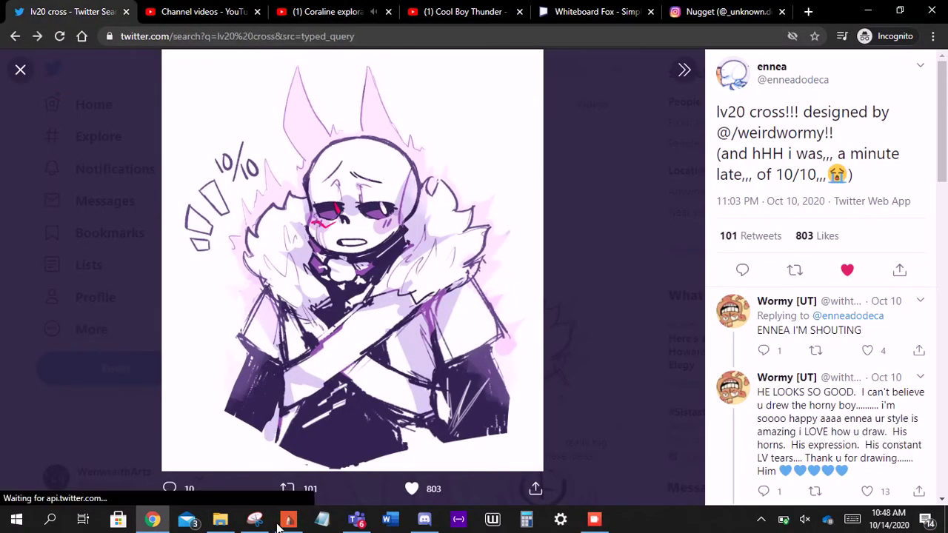
{"action": "key", "text": "Escape"}
{"action": "scroll", "coordinate": [428, 296], "scroll_direction": "down", "scroll_amount": 3}
{"action": "key", "text": "o"}
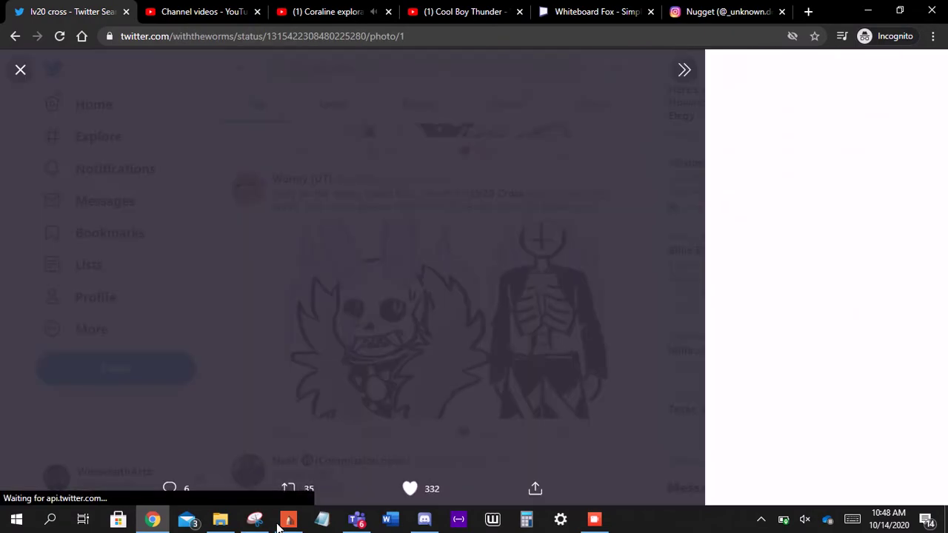
{"action": "key", "text": "Escape"}
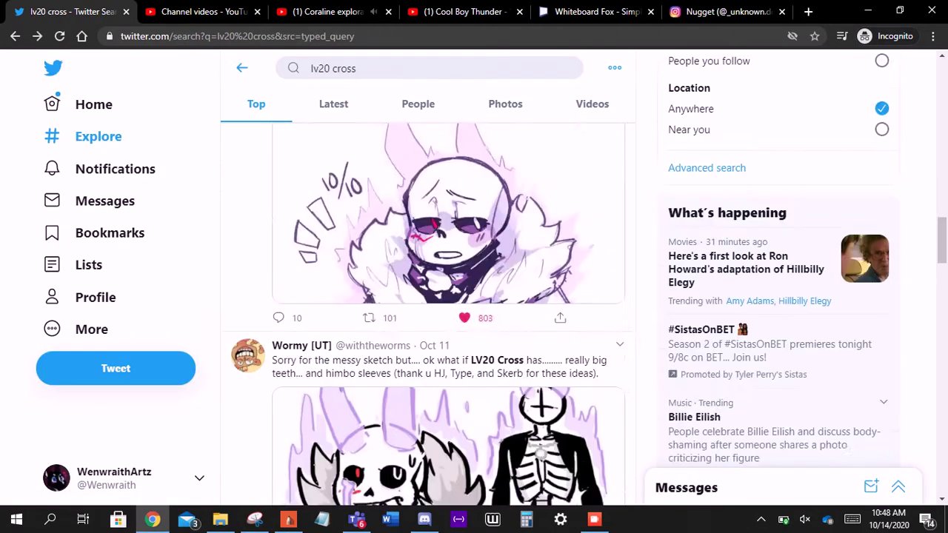
{"action": "key", "text": "j"}
{"action": "key", "text": "j"}
{"action": "key", "text": "k"}
{"action": "key", "text": "j"}
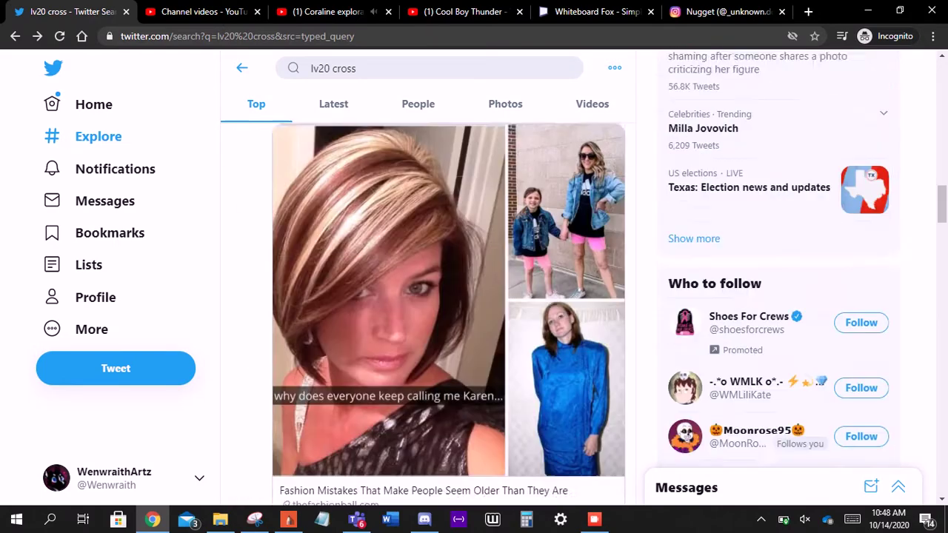
{"action": "key", "text": "k"}
{"action": "key", "text": "ctrl+4"}
{"action": "key", "text": "ctrl+3"}
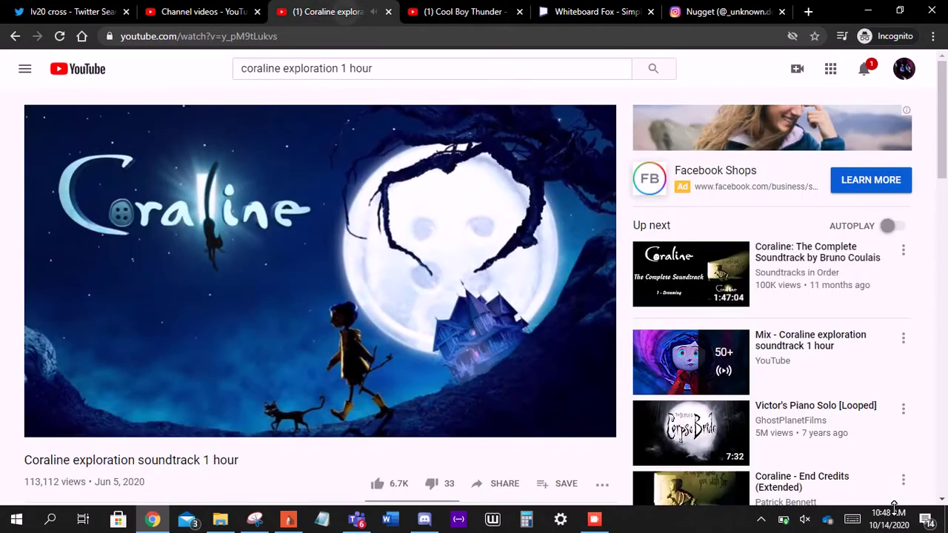
- Return to SketchBook and try to sketch a tall curved horn rising from the crown in brighter blue pencil
{"action": "left_click", "coordinate": [457, 520]}
{"action": "left_click", "coordinate": [289, 520]}
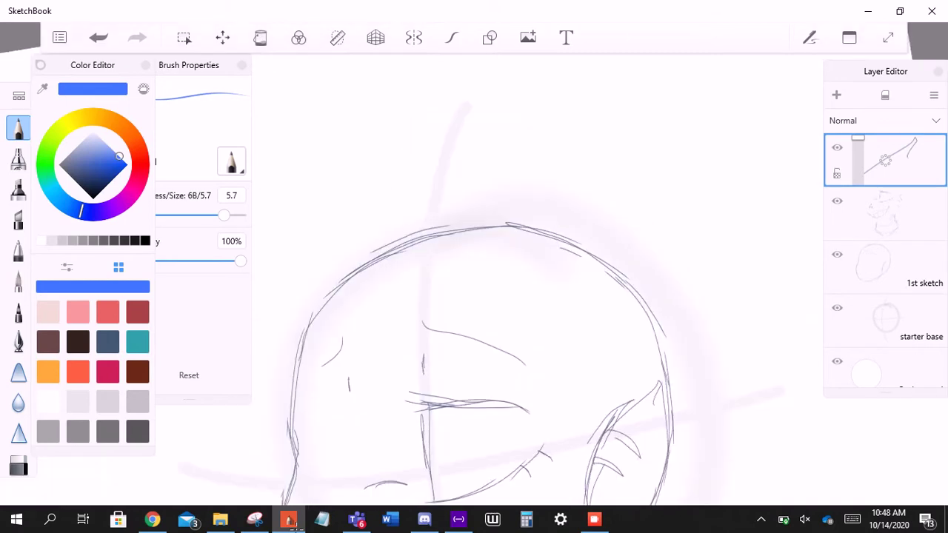
{"action": "mouse_move", "coordinate": [514, 317]}
{"action": "left_mouse_down"}
{"action": "mouse_move", "coordinate": [577, 142]}
{"action": "mouse_move", "coordinate": [545, 139]}
{"action": "left_mouse_up"}
{"action": "key", "text": "ctrl+z"}
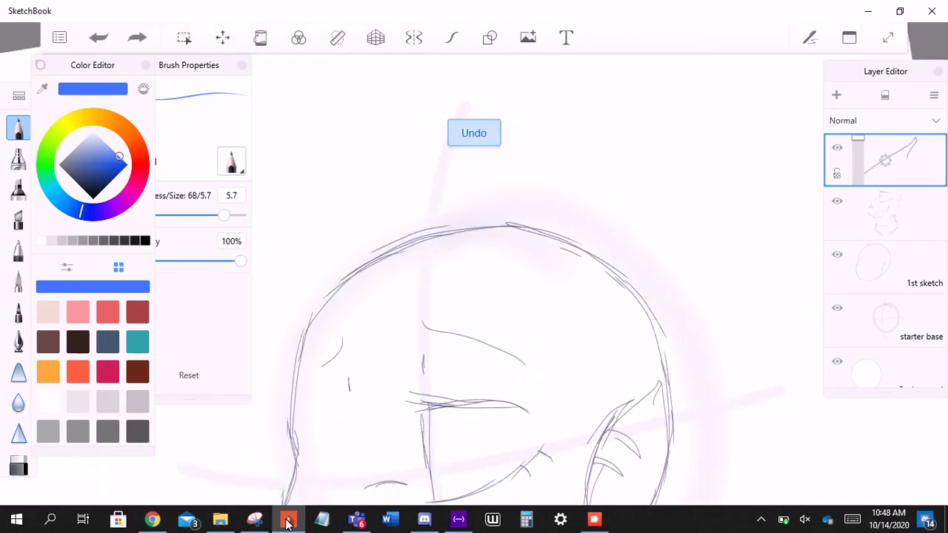
{"action": "left_click_drag", "start_coordinate": [514, 308], "coordinate": [487, 202]}
{"action": "key", "text": "ctrl+z"}
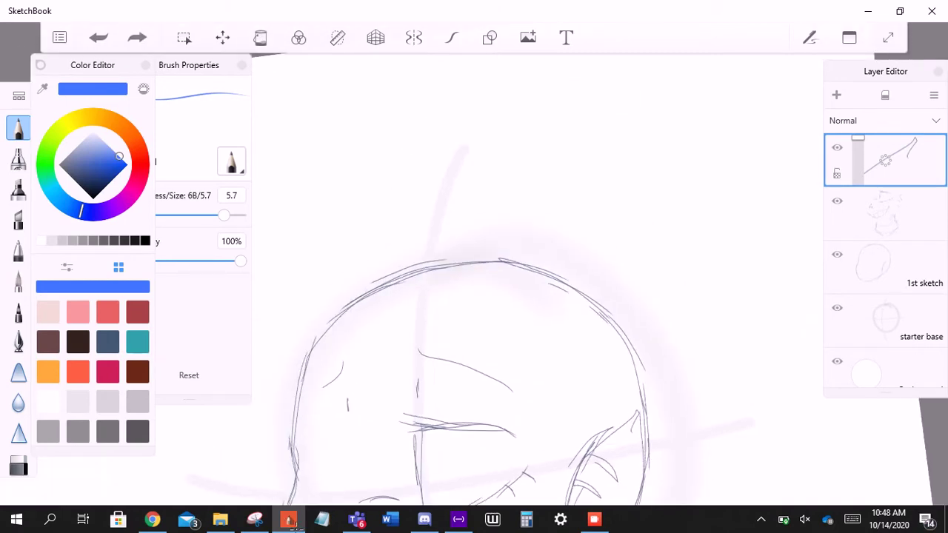
{"action": "left_click_drag", "start_coordinate": [517, 355], "coordinate": [524, 99]}
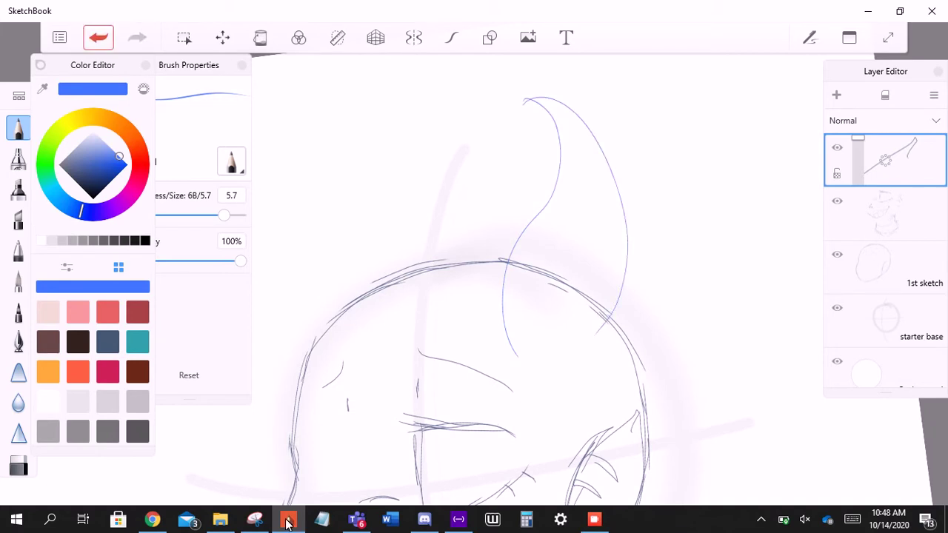
{"action": "key", "text": "ctrl+z"}
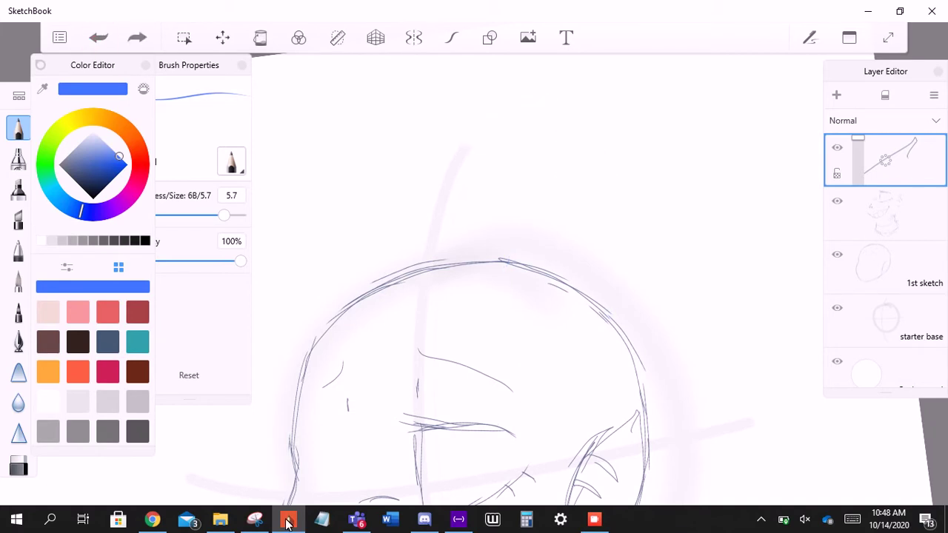
{"action": "left_click_drag", "start_coordinate": [591, 110], "coordinate": [587, 331]}
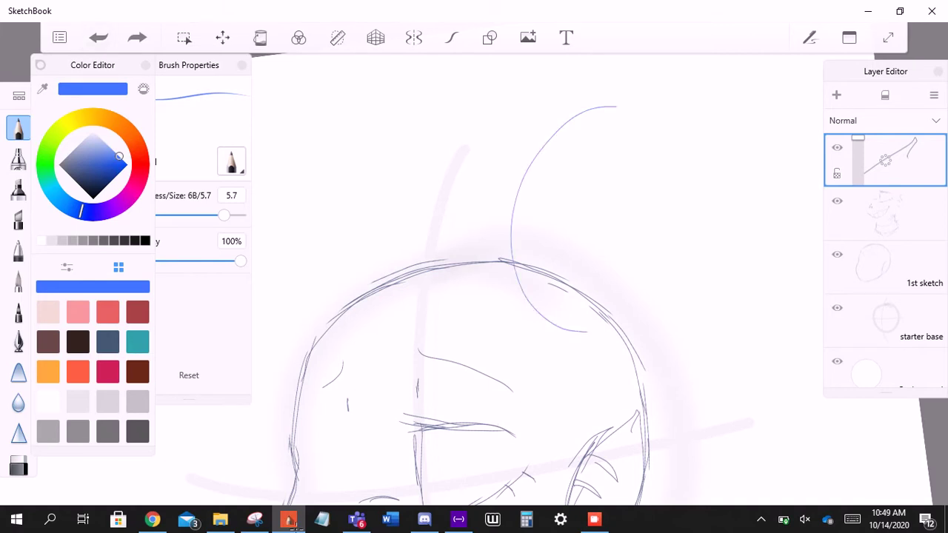
- Minimize the Soundtrap window and bring the SketchBook drawing back to the front
{"action": "left_click", "coordinate": [288, 521]}
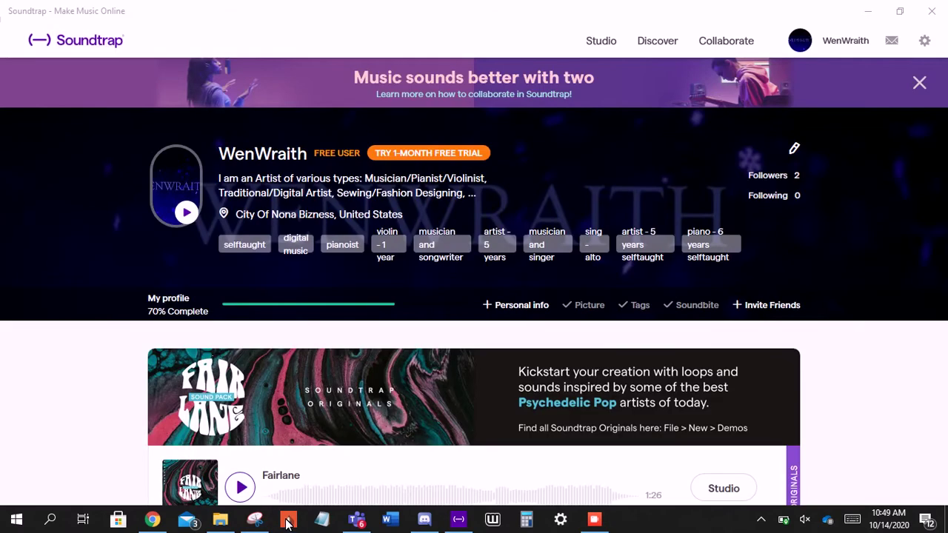
{"action": "left_click", "coordinate": [869, 9]}
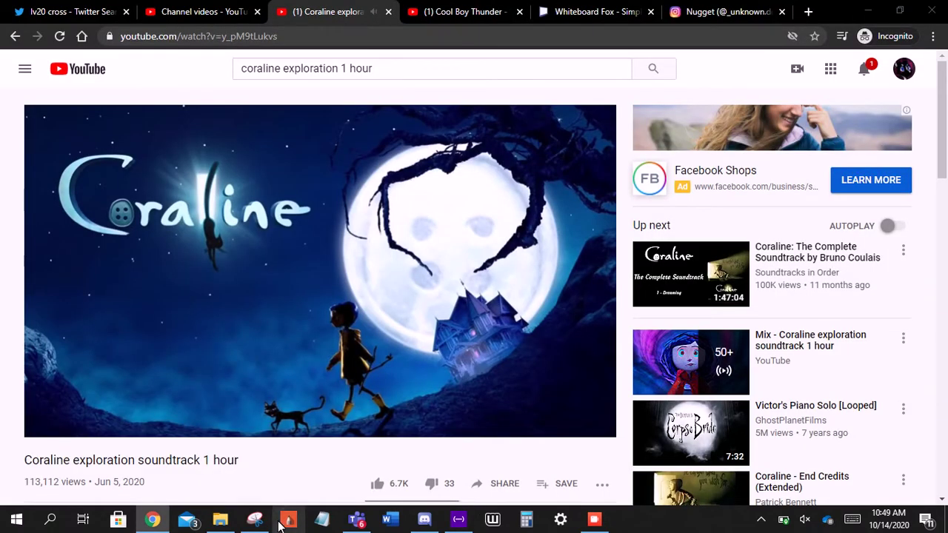
{"action": "left_click", "coordinate": [281, 523]}
{"action": "left_click", "coordinate": [595, 521]}
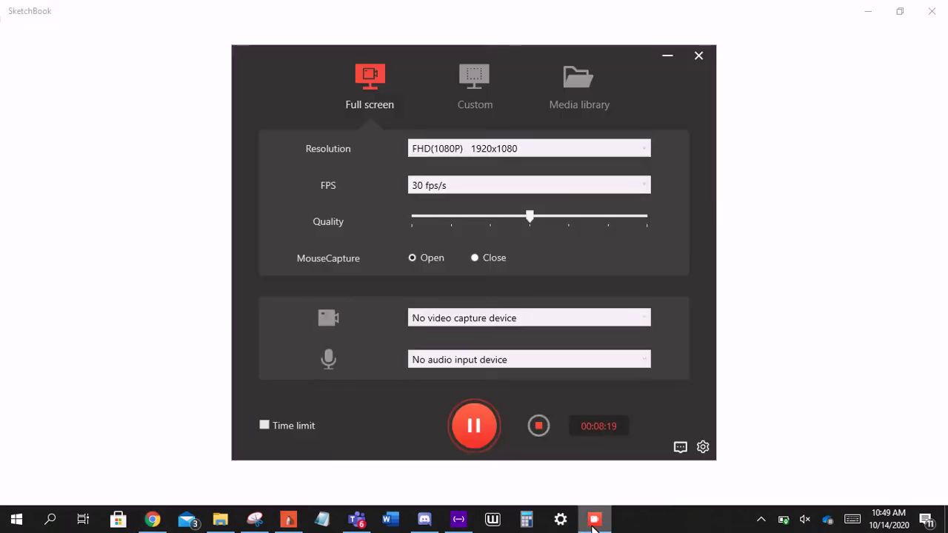
{"action": "left_click", "coordinate": [593, 525]}
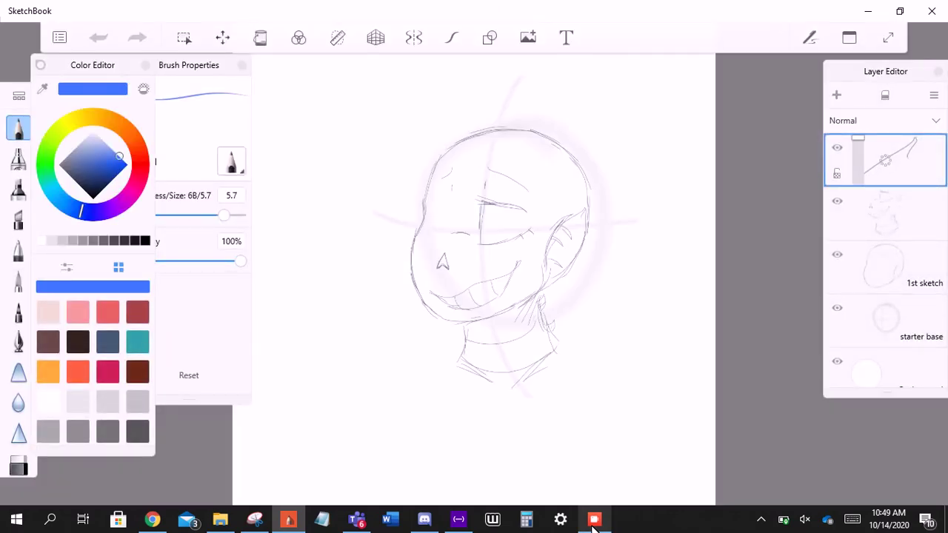
- Delete the top layer holding the pointed ear tip strokes
{"action": "scroll", "coordinate": [519, 223], "scroll_direction": "up", "scroll_amount": 5}
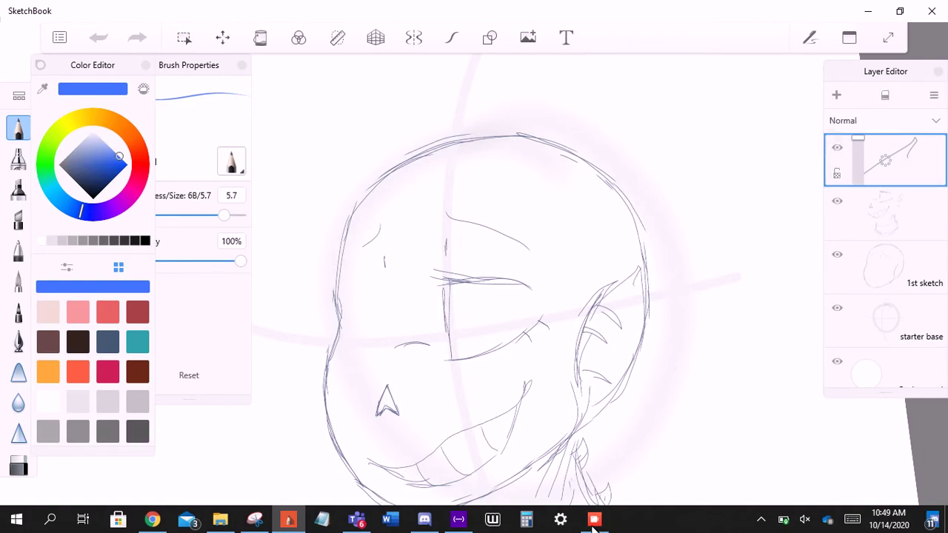
{"action": "left_click_drag", "start_coordinate": [847, 161], "coordinate": [914, 127]}
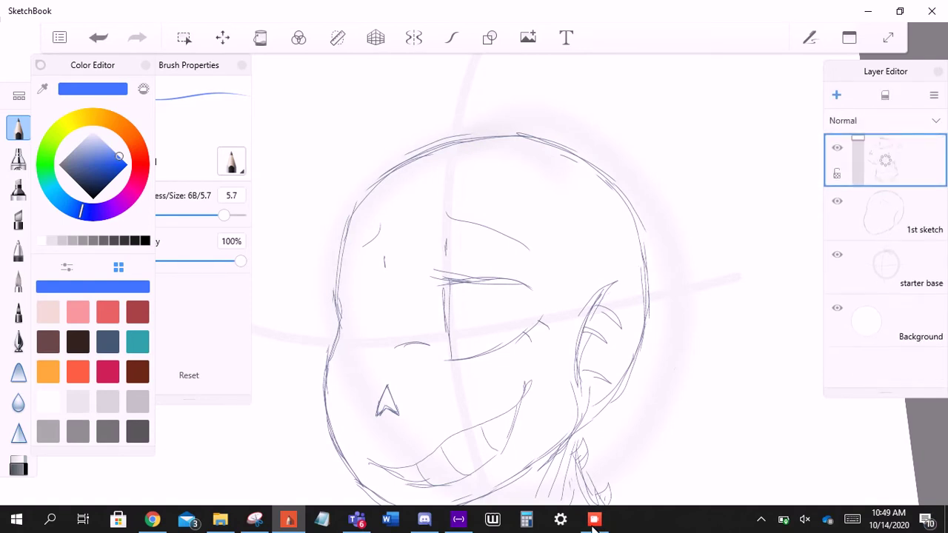
- Add a new layer and try to sketch a tall blue horn curving up from the crown
{"action": "key", "text": "ctrl+shift+n"}
{"action": "scroll", "coordinate": [481, 311], "scroll_direction": "up", "scroll_amount": 3}
{"action": "left_click_drag", "start_coordinate": [533, 315], "coordinate": [622, 95]}
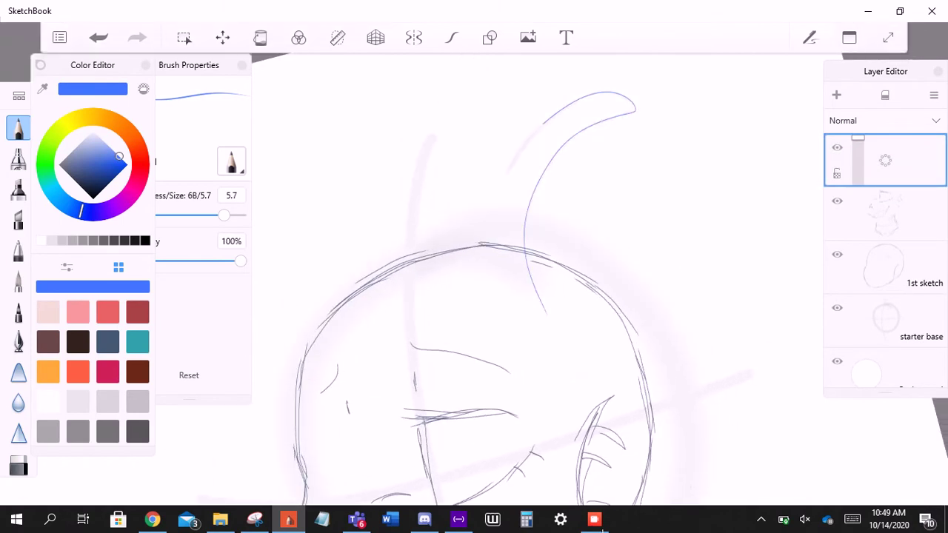
{"action": "left_click_drag", "start_coordinate": [540, 126], "coordinate": [495, 293]}
{"action": "key", "text": "ctrl+z"}
{"action": "key", "text": "ctrl+z"}
{"action": "mouse_move", "coordinate": [633, 330]}
{"action": "left_mouse_down"}
{"action": "mouse_move", "coordinate": [570, 164]}
{"action": "mouse_move", "coordinate": [603, 356]}
{"action": "left_mouse_up"}
{"action": "key", "text": "ctrl+z"}
{"action": "key", "text": "ctrl+z"}
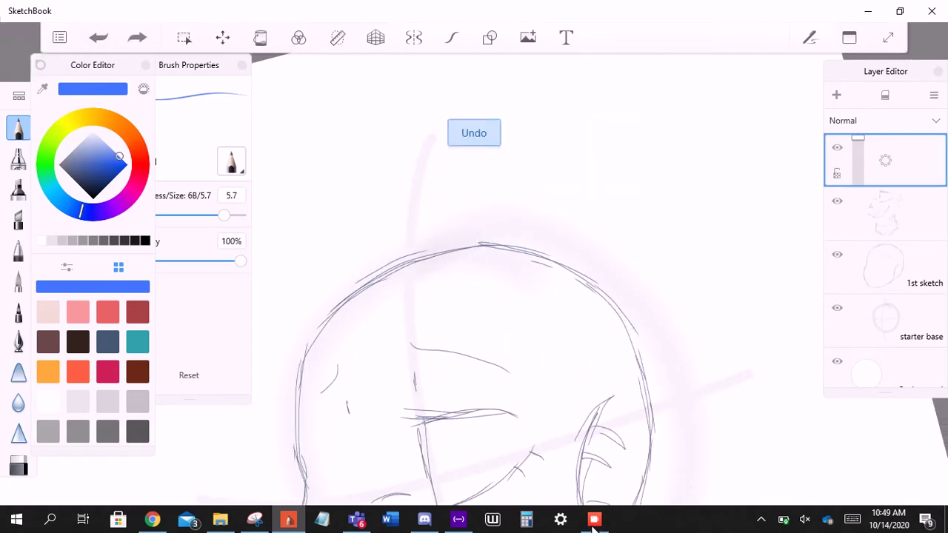
- Try a narrower crescent horn outline over the crown, with its base curving into the forehead
{"action": "left_click_drag", "start_coordinate": [563, 175], "coordinate": [535, 326]}
{"action": "left_click_drag", "start_coordinate": [593, 129], "coordinate": [602, 369]}
{"action": "key", "text": "ctrl+z"}
{"action": "key", "text": "ctrl+z"}
{"action": "key", "text": "ctrl+y"}
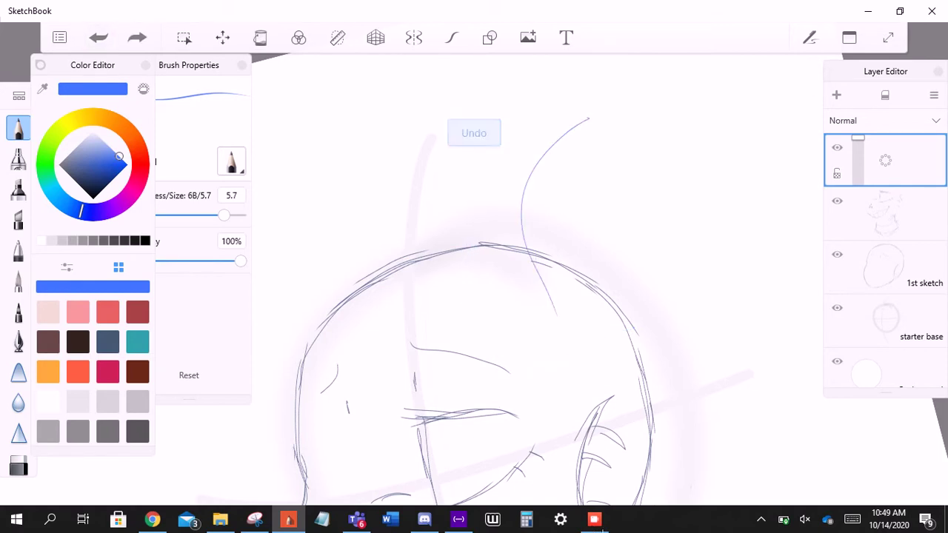
{"action": "key", "text": "ctrl+y"}
{"action": "key", "text": "ctrl+z"}
{"action": "left_click_drag", "start_coordinate": [597, 116], "coordinate": [533, 320]}
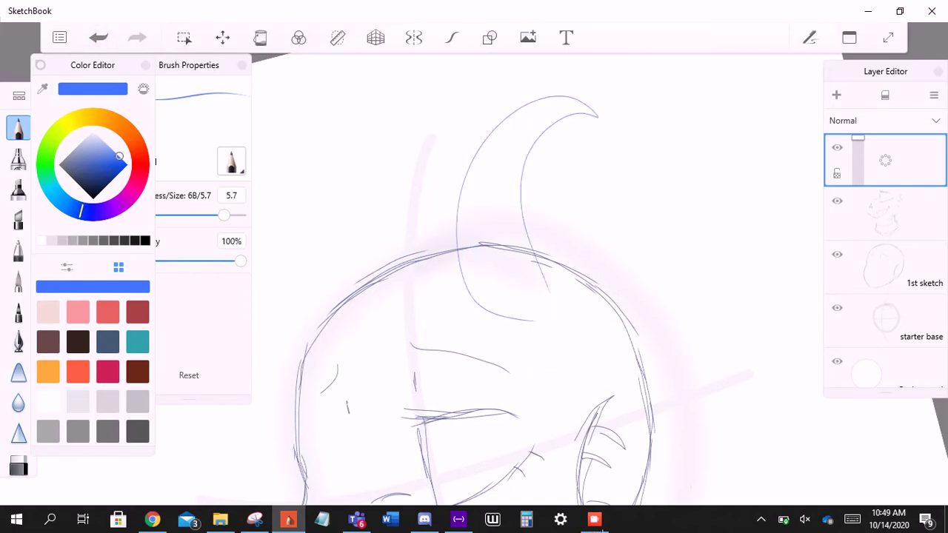
{"action": "scroll", "coordinate": [474, 296], "scroll_direction": "up", "scroll_amount": 2}
{"action": "key", "text": "ctrl+z"}
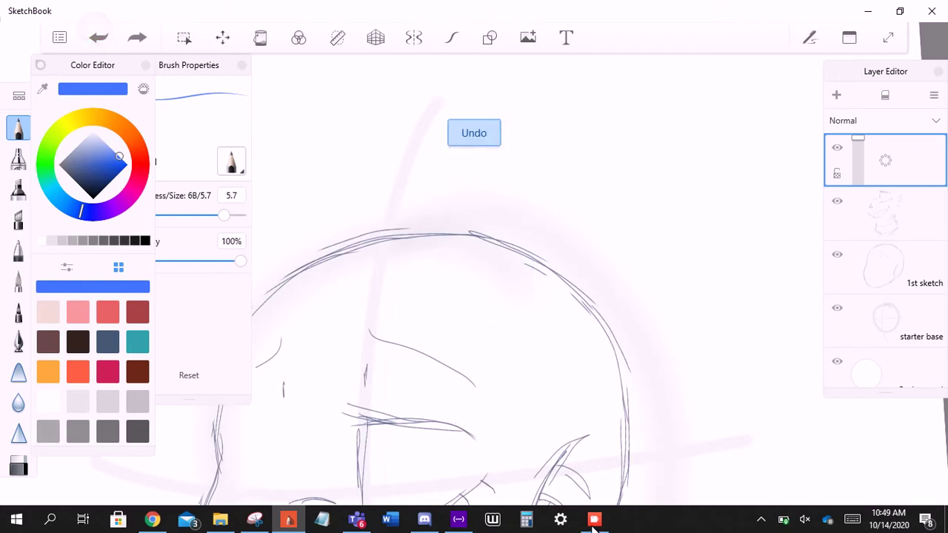
- Sketch two blue crescent horns with pointed tips, one on the crown and one at the forehead's outer edge
{"action": "key", "text": "ctrl+y"}
{"action": "key", "text": "ctrl+z"}
{"action": "key", "text": "ctrl+z"}
{"action": "key", "text": "ctrl+y"}
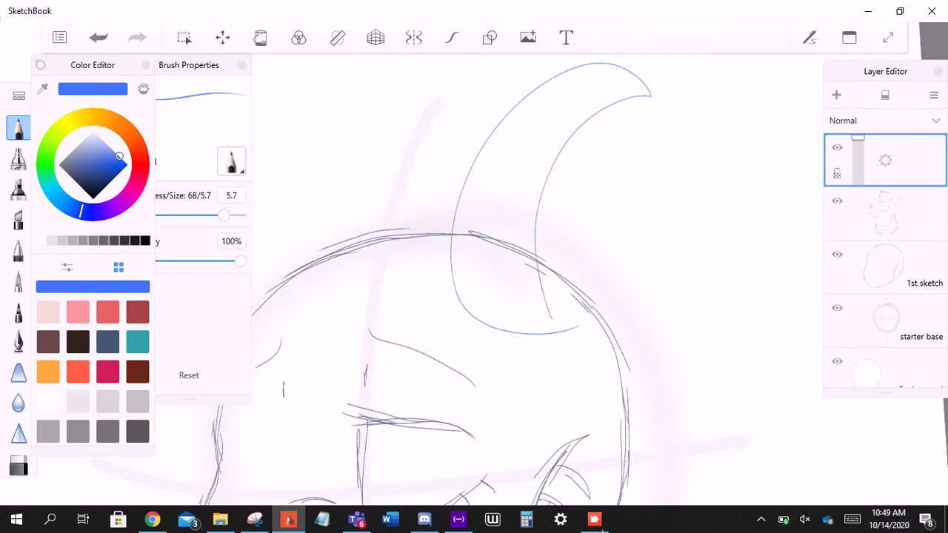
{"action": "key", "text": "ctrl+z"}
{"action": "key", "text": "ctrl+y"}
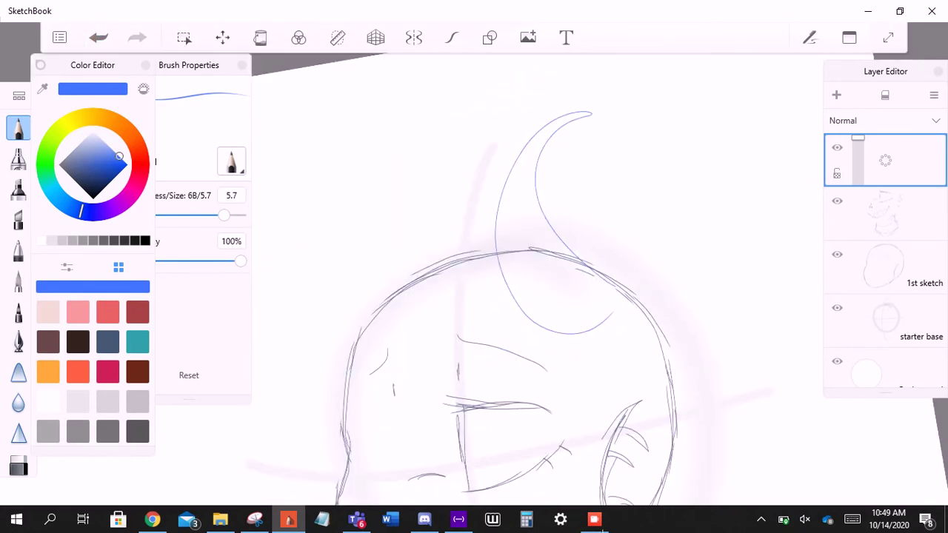
{"action": "key", "text": "ctrl+y"}
{"action": "scroll", "coordinate": [474, 297], "scroll_direction": "down", "scroll_amount": 2}
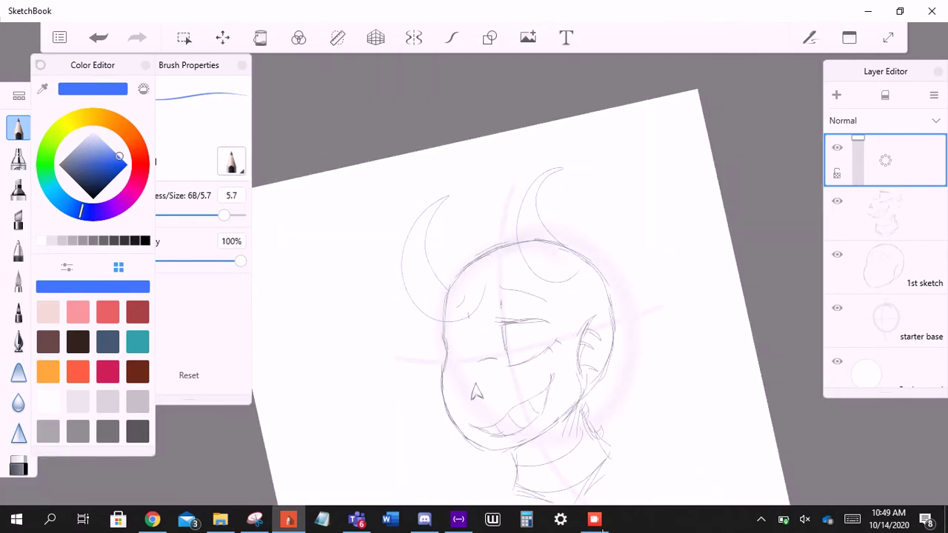
- Erase the crown horn and the forehead horn's base lines inside the skull with the Hard Eraser at size 83.8
{"action": "scroll", "coordinate": [474, 296], "scroll_direction": "up", "scroll_amount": 3}
{"action": "key", "text": "e"}
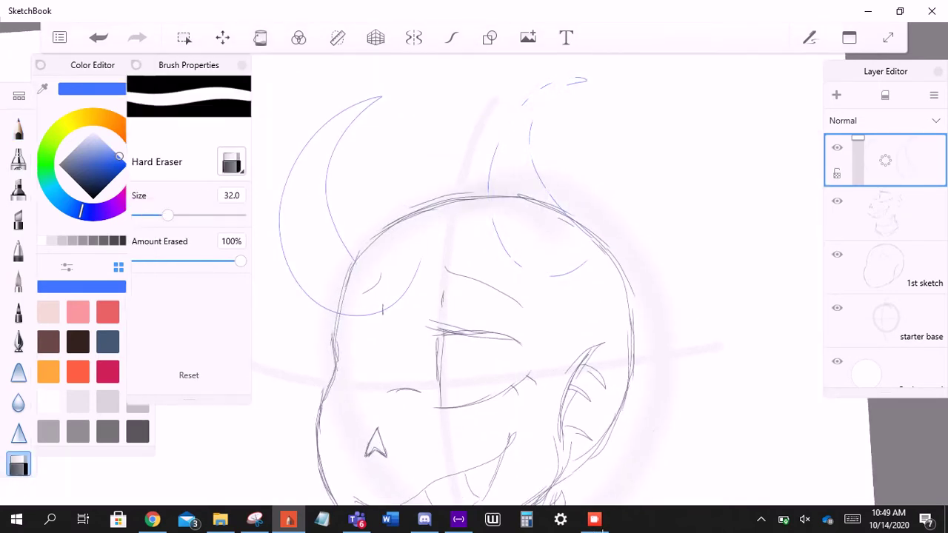
{"action": "key", "text": "bracketright"}
{"action": "left_click_drag", "start_coordinate": [540, 88], "coordinate": [518, 237]}
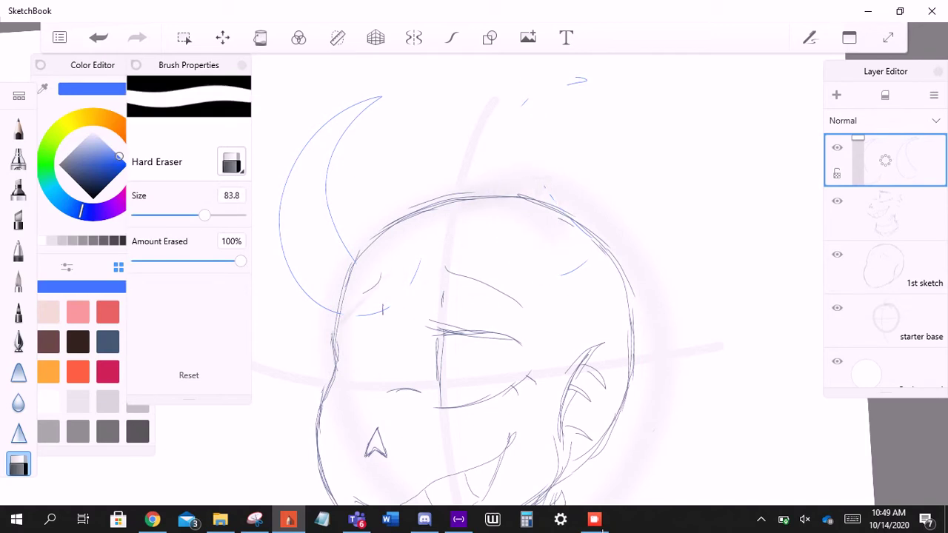
{"action": "key", "text": "ctrl+z"}
{"action": "key", "text": "ctrl+y"}
{"action": "key", "text": "e"}
- Redraw the remaining horn's inner curve in blue pencil so it meets the skull outline
{"action": "key", "text": "ctrl+z"}
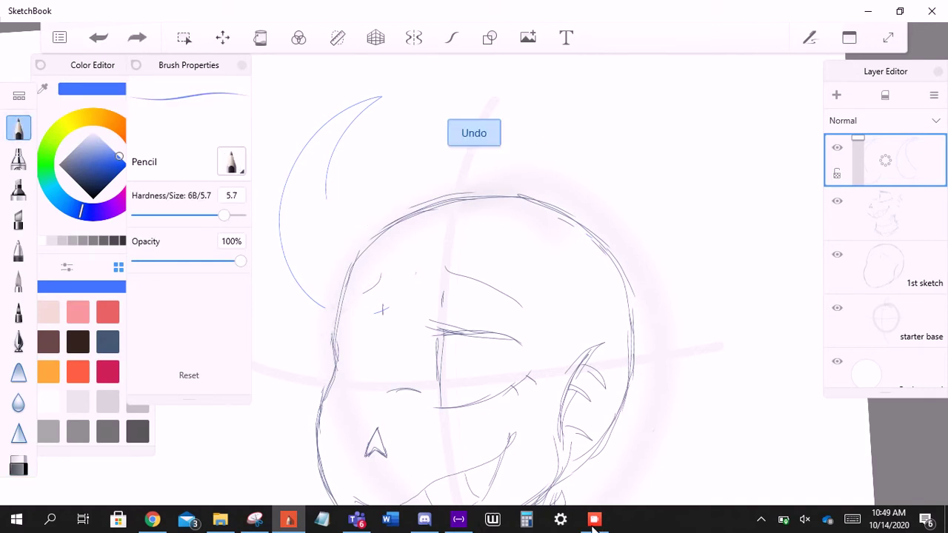
{"action": "key", "text": "ctrl+z"}
{"action": "key", "text": "ctrl+z"}
{"action": "key", "text": "ctrl+z"}
{"action": "key", "text": "ctrl+z"}
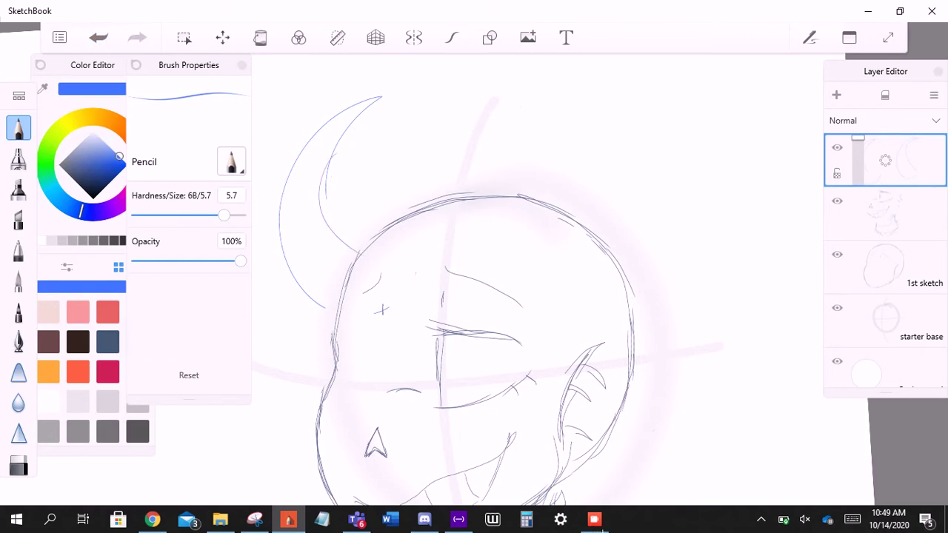
{"action": "key", "text": "ctrl+z"}
{"action": "key", "text": "ctrl+z"}
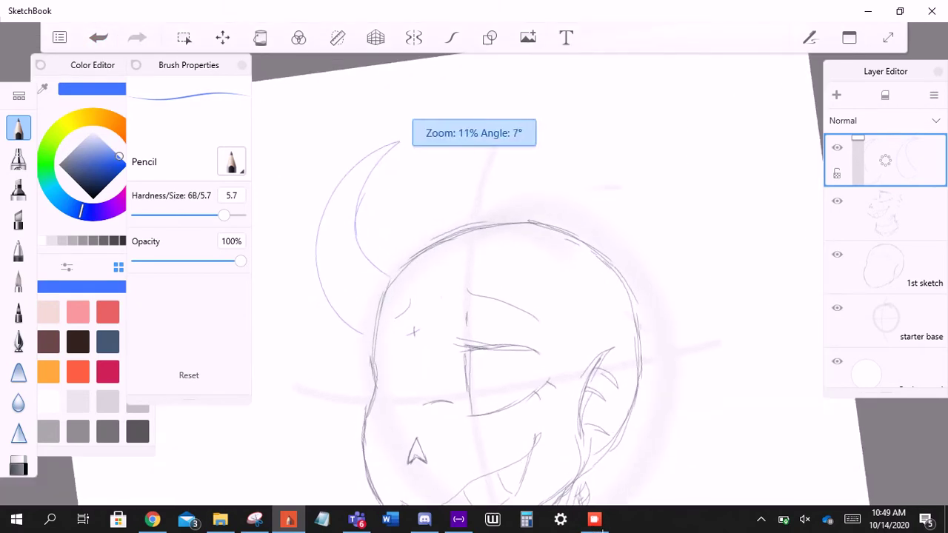
- Duplicate the horn layer, move the copy onto the crown as the second horn, and merge the two horn layers
{"action": "left_click", "coordinate": [883, 162]}
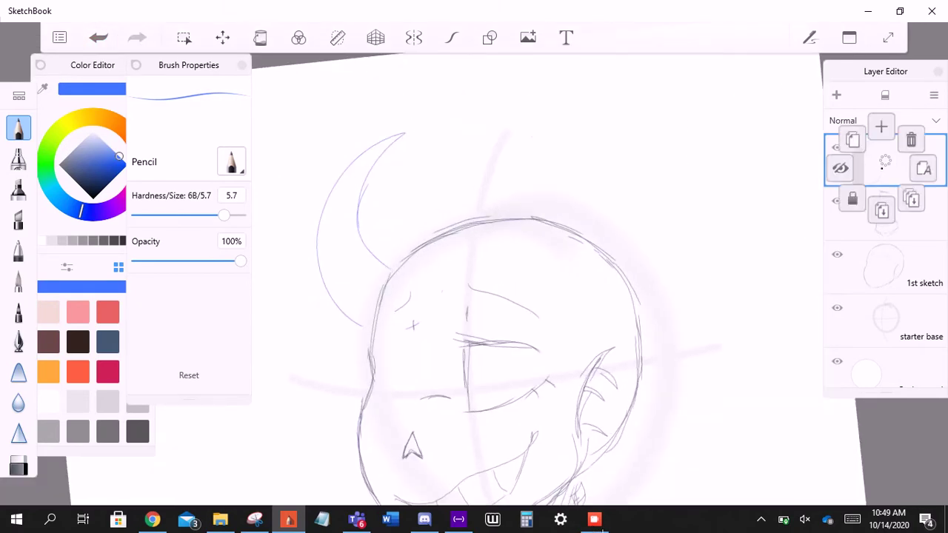
{"action": "left_click", "coordinate": [885, 161]}
{"action": "left_click", "coordinate": [222, 37]}
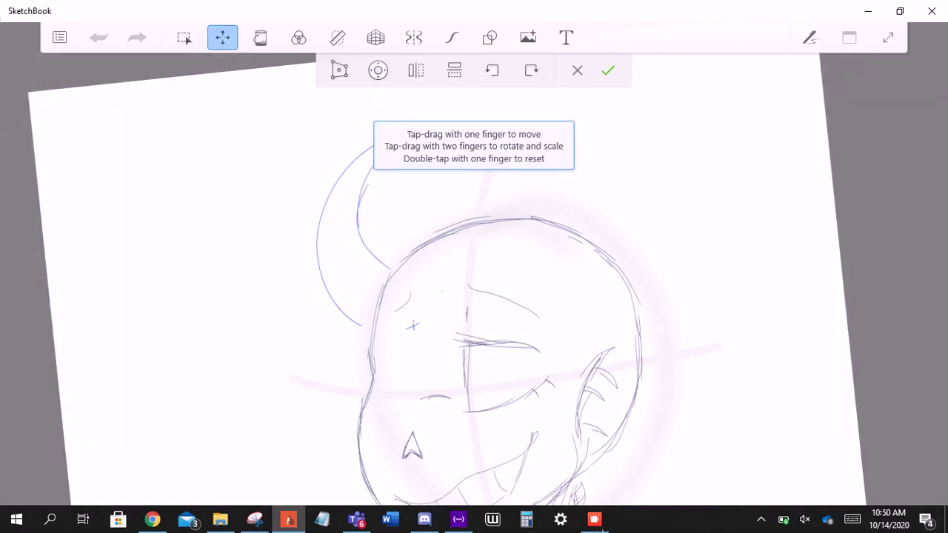
{"action": "left_click_drag", "start_coordinate": [519, 222], "coordinate": [627, 168]}
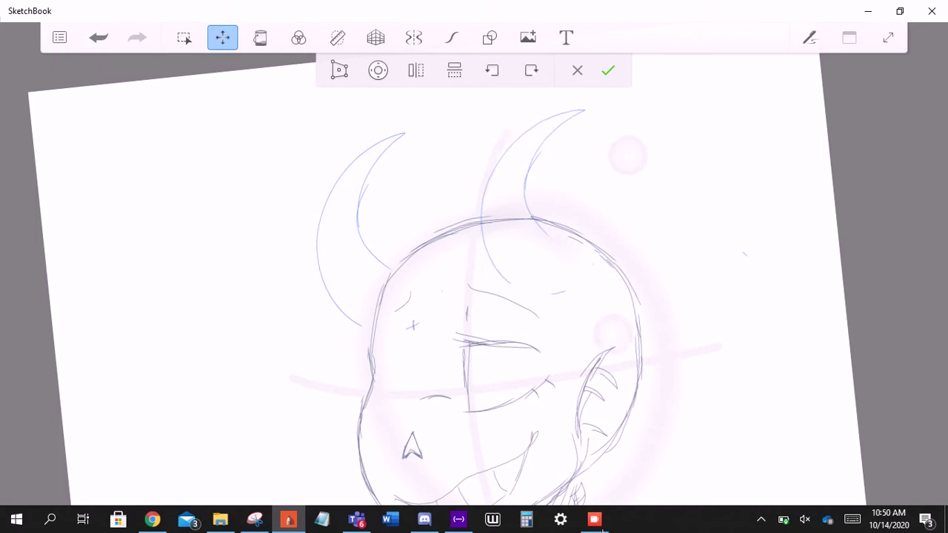
{"action": "key", "text": "Return"}
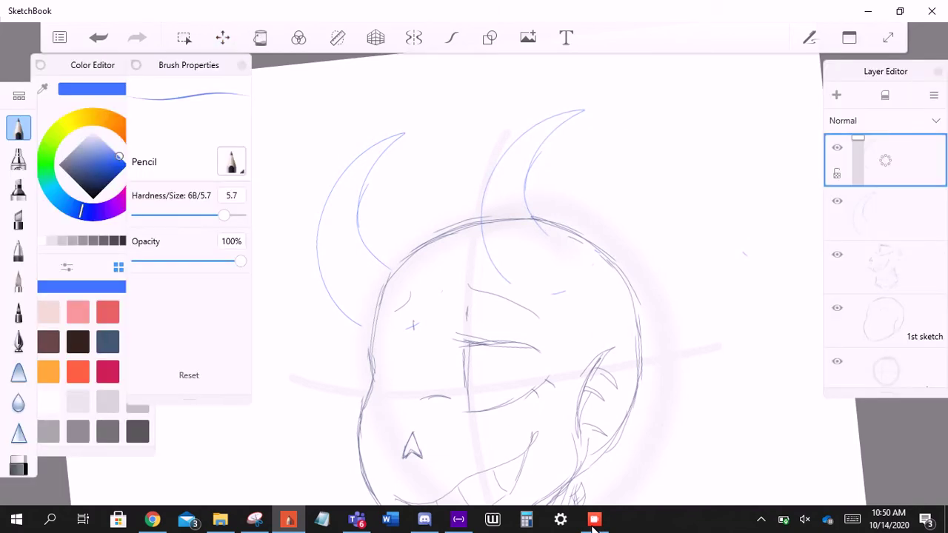
{"action": "key", "text": "ctrl+e"}
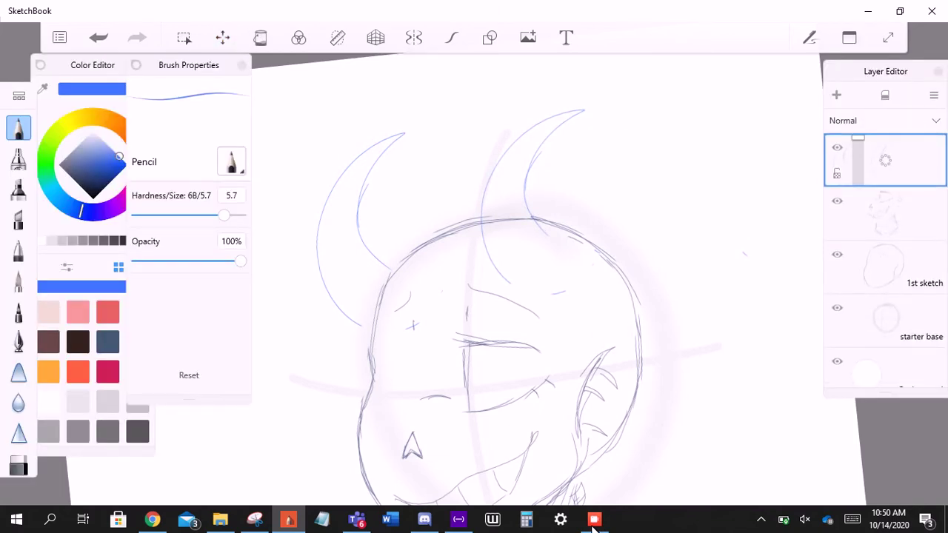
- Erase the stray blue stroke crossing the small forehead mark, return to the Pencil and add a new layer
{"action": "scroll", "coordinate": [474, 281], "scroll_direction": "up", "scroll_amount": 4}
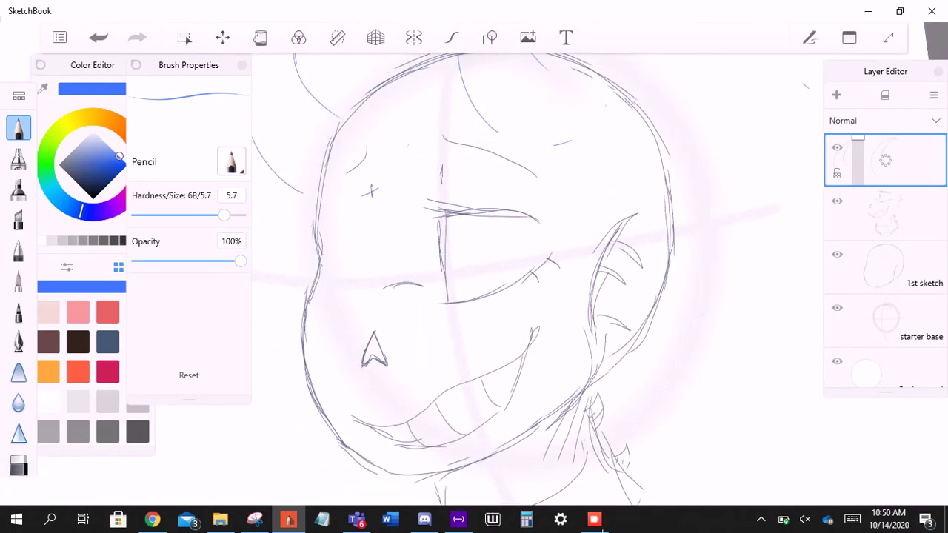
{"action": "key", "text": "e"}
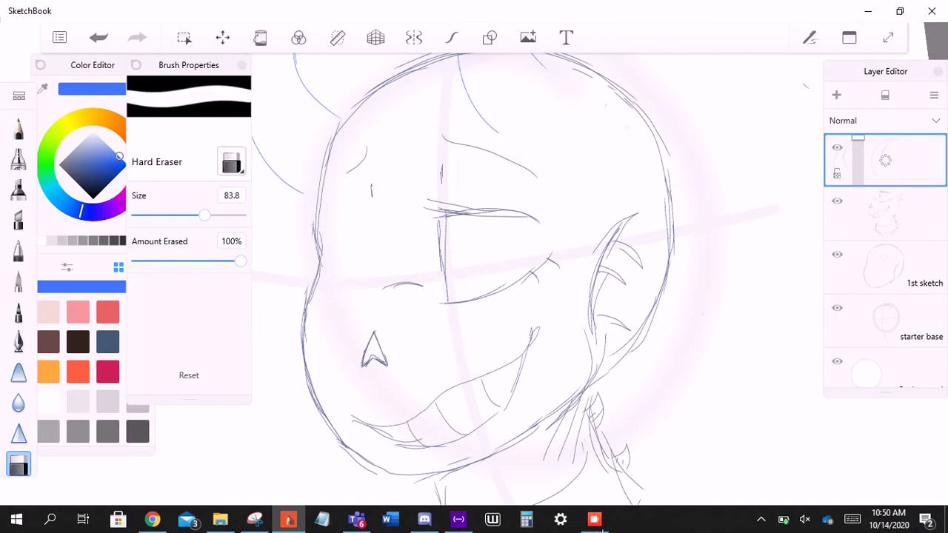
{"action": "key", "text": "ctrl+z"}
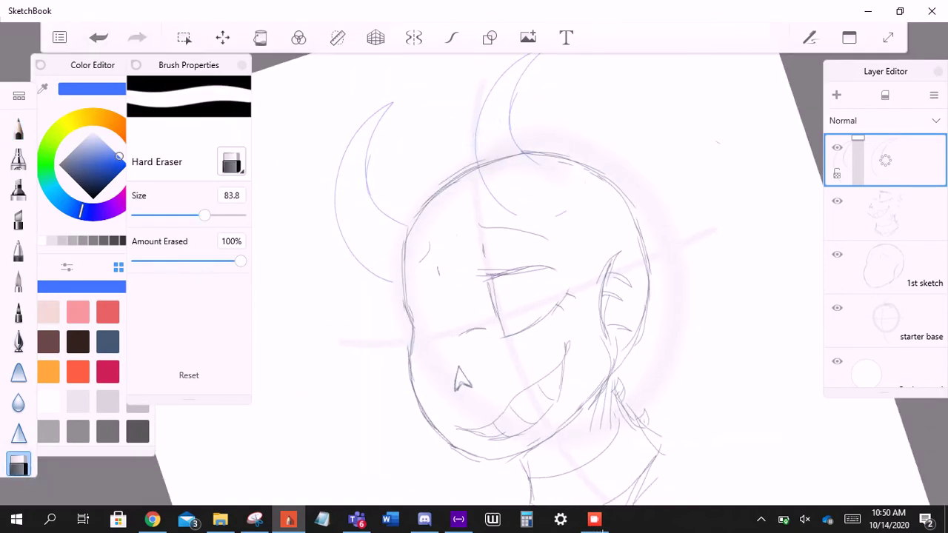
{"action": "key", "text": "e"}
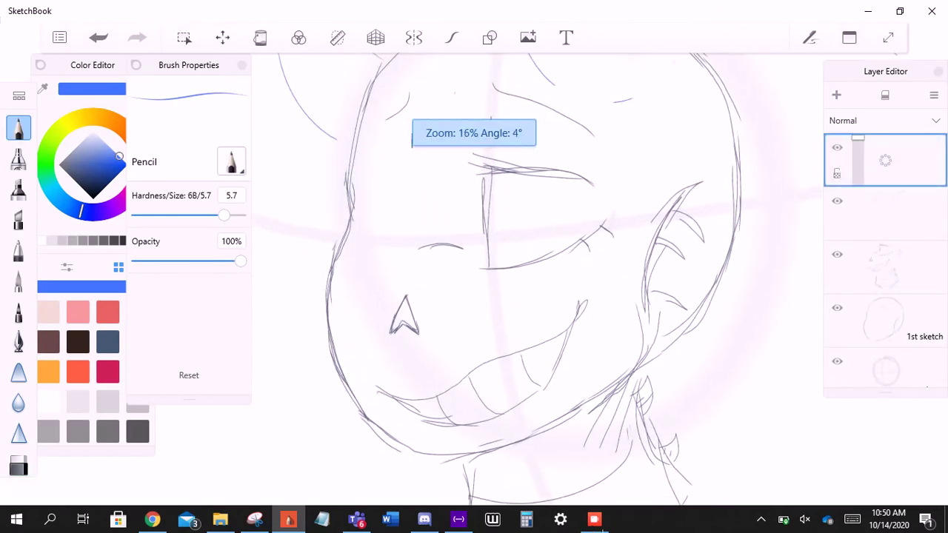
- Switch to the Twitter search results for "lv20 cross" in Chrome and examine the horned skeleton reference drawings
{"action": "left_click", "coordinate": [146, 520]}
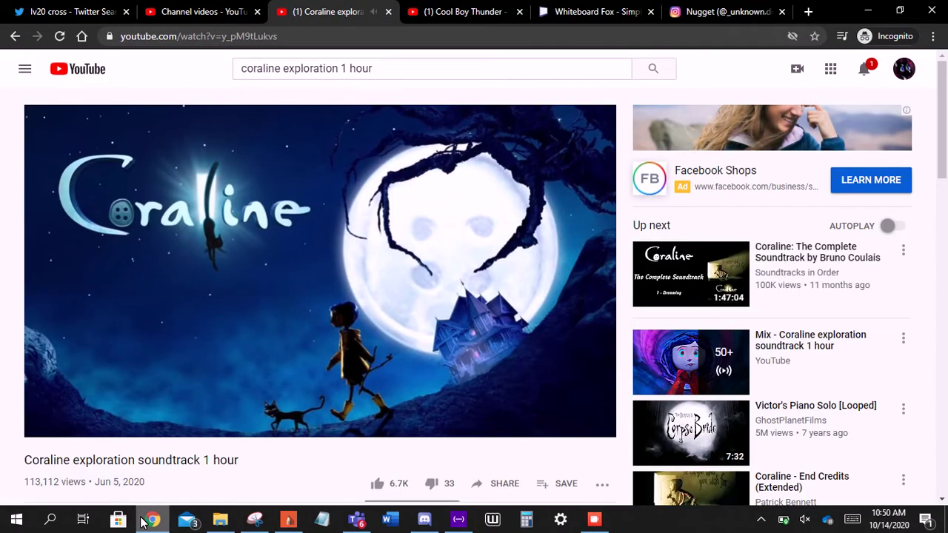
{"action": "key", "text": "ctrl+1"}
{"action": "scroll", "coordinate": [448, 315], "scroll_direction": "up", "scroll_amount": 5}
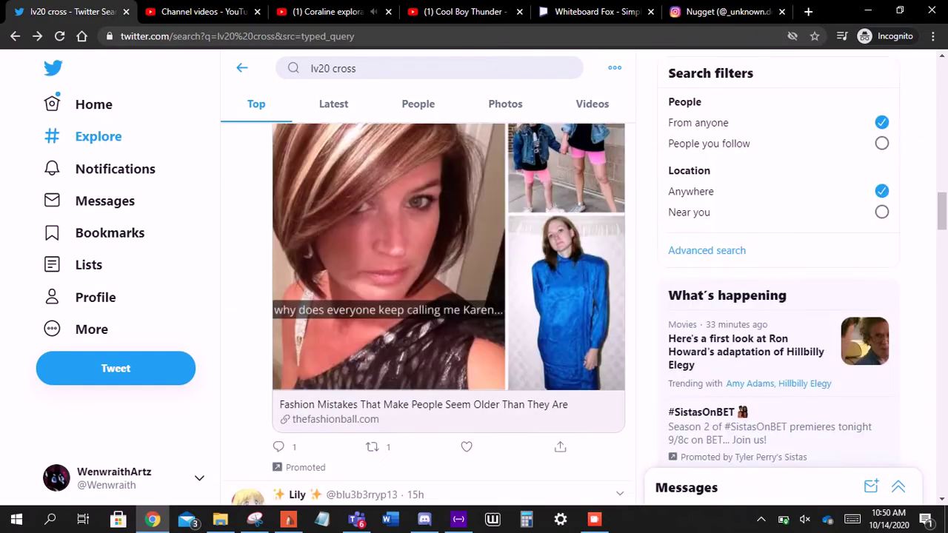
{"action": "scroll", "coordinate": [448, 315], "scroll_direction": "down", "scroll_amount": 3}
{"action": "scroll", "coordinate": [448, 315], "scroll_direction": "down", "scroll_amount": 6}
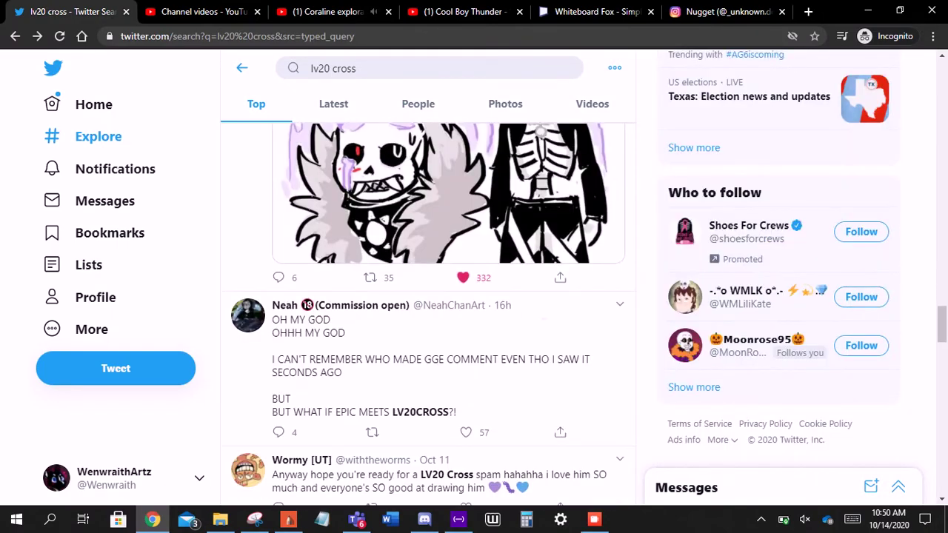
{"action": "scroll", "coordinate": [448, 315], "scroll_direction": "up", "scroll_amount": 1}
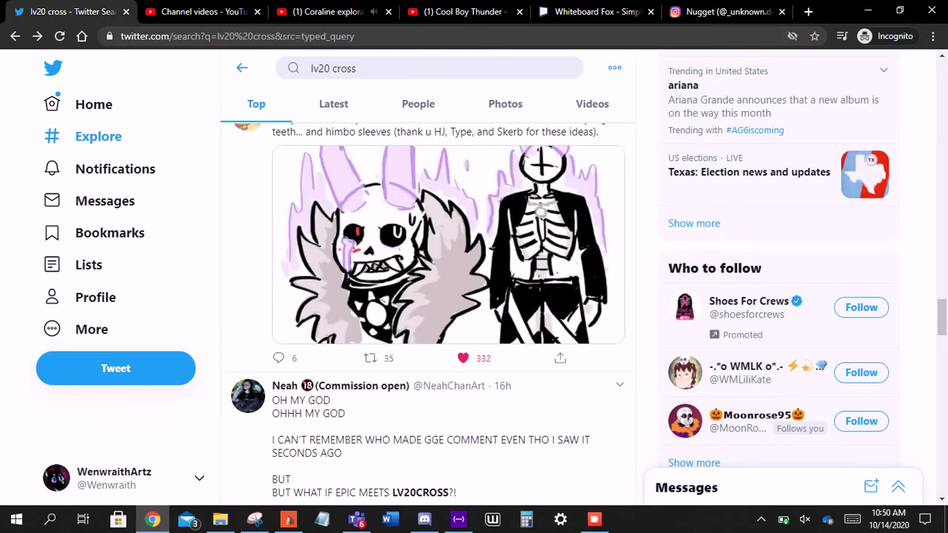
{"action": "scroll", "coordinate": [448, 314], "scroll_direction": "up", "scroll_amount": 1}
{"action": "scroll", "coordinate": [448, 315], "scroll_direction": "down", "scroll_amount": 5}
{"action": "scroll", "coordinate": [448, 315], "scroll_direction": "up", "scroll_amount": 2}
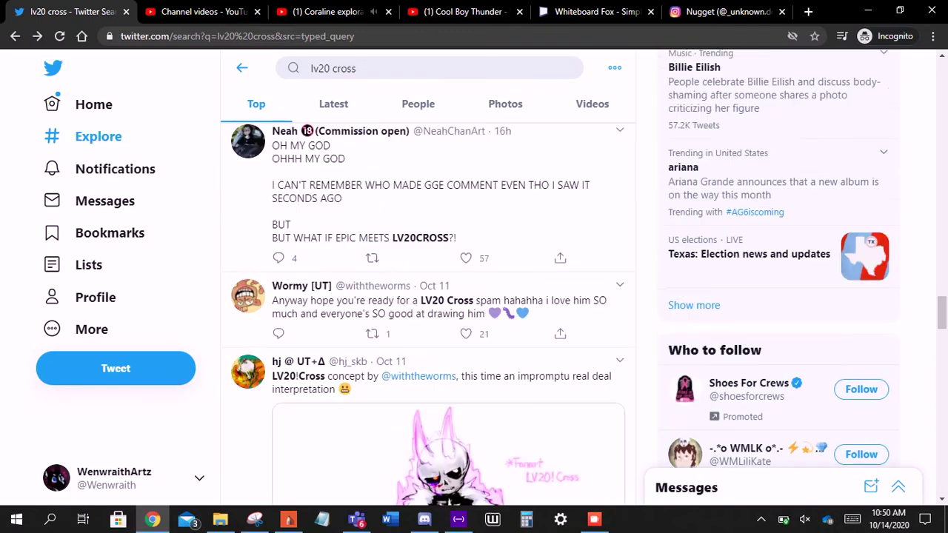
{"action": "scroll", "coordinate": [448, 315], "scroll_direction": "up", "scroll_amount": 4}
{"action": "left_click", "coordinate": [448, 356]}
- Return to the SketchBook drawing and select the Paintbrush
{"action": "left_click", "coordinate": [419, 521]}
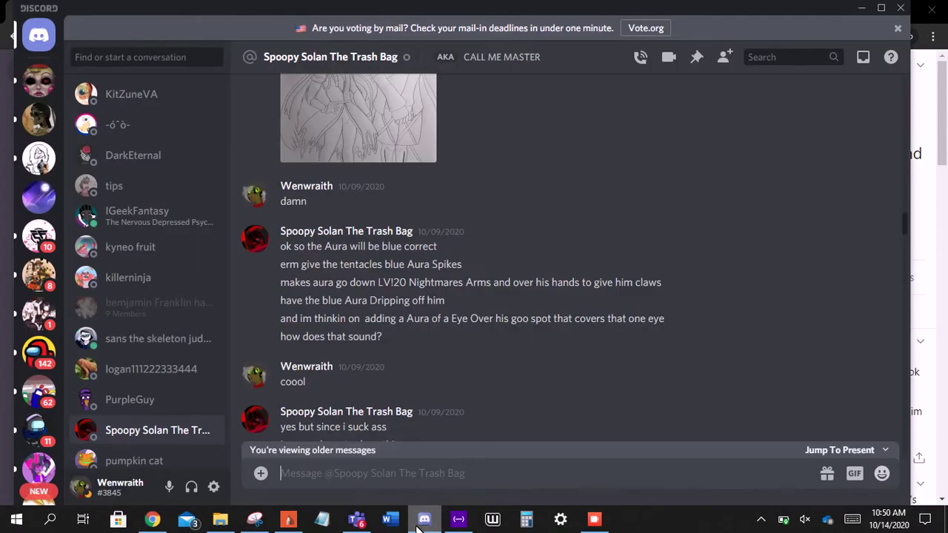
{"action": "left_click", "coordinate": [420, 520]}
{"action": "left_click", "coordinate": [289, 521]}
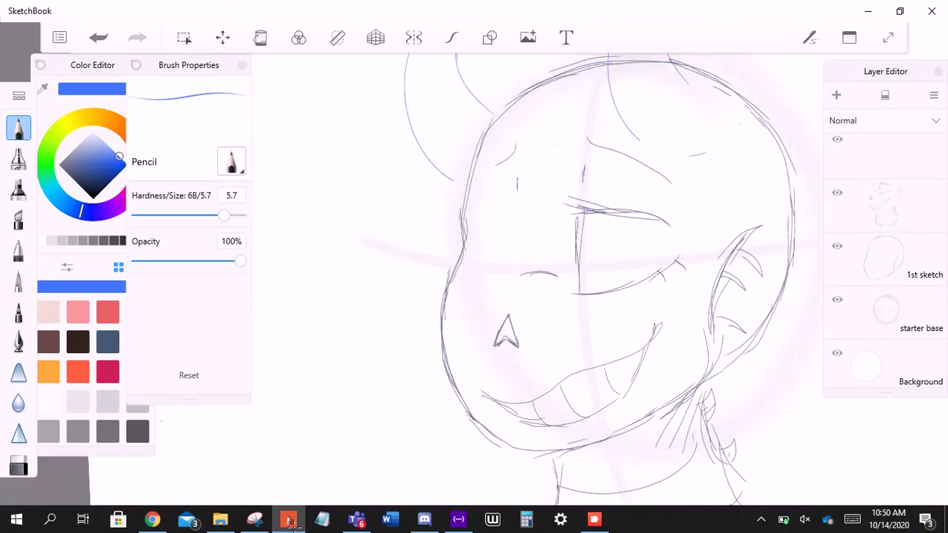
{"action": "left_click", "coordinate": [19, 280]}
{"action": "left_click", "coordinate": [307, 231]}
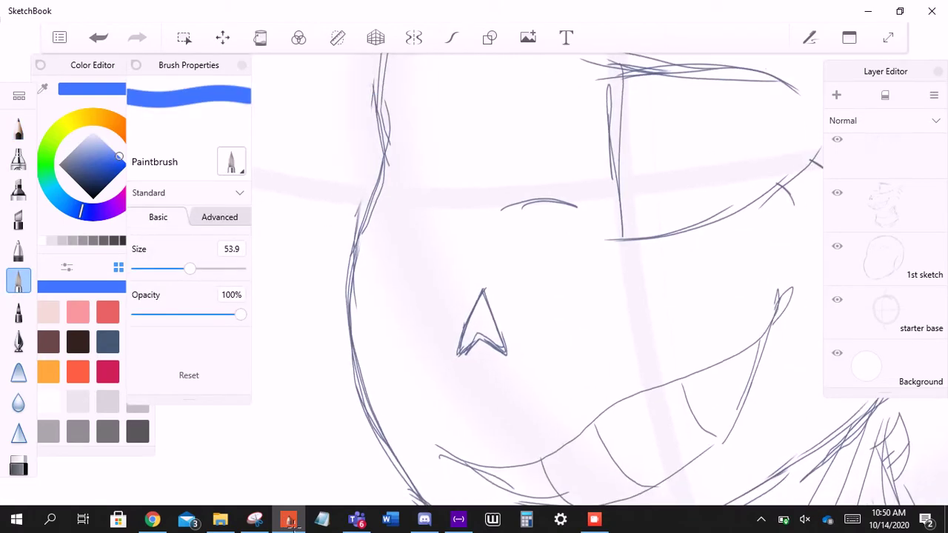
- Sketch a small rounded tooth base hanging below the grin's lower edge in muted blue pencil
{"action": "key", "text": "Tab"}
{"action": "key", "text": "Tab"}
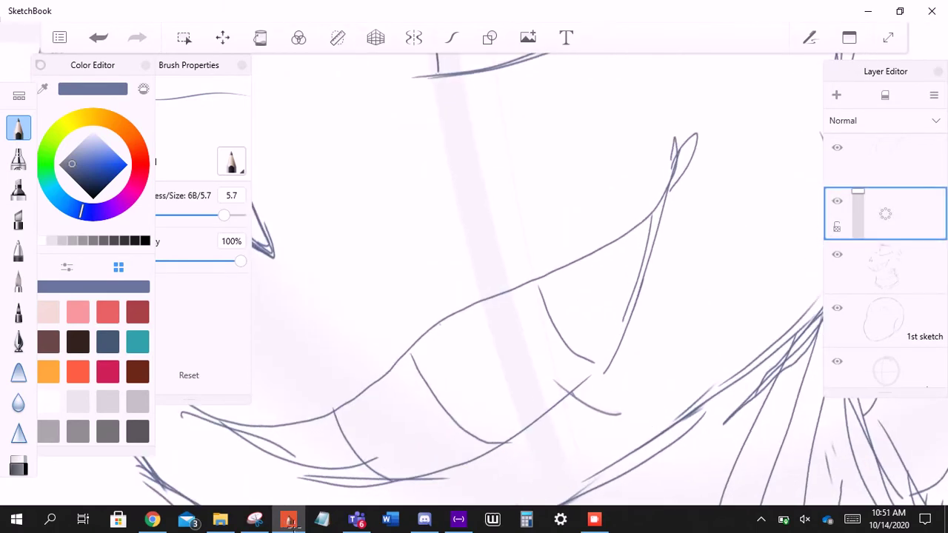
{"action": "key", "text": "ctrl+z"}
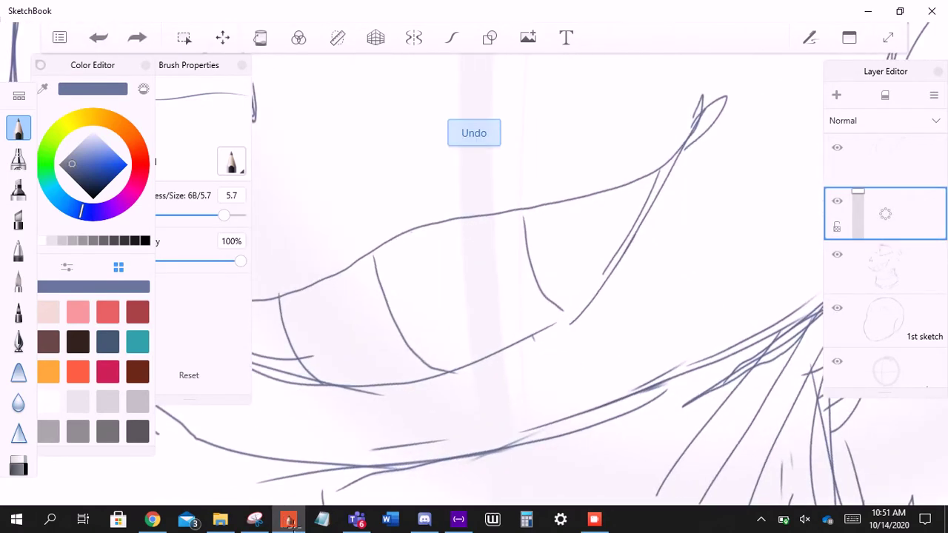
{"action": "left_click_drag", "start_coordinate": [534, 337], "coordinate": [598, 311]}
{"action": "key", "text": "ctrl+z"}
{"action": "left_click_drag", "start_coordinate": [529, 360], "coordinate": [572, 318]}
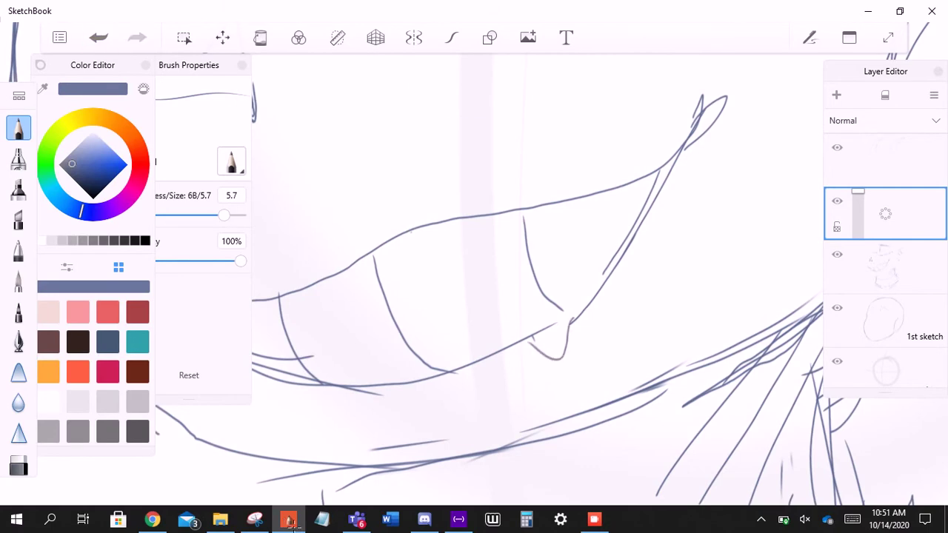
{"action": "mouse_move", "coordinate": [370, 244]}
{"action": "left_mouse_down"}
{"action": "mouse_move", "coordinate": [254, 201]}
{"action": "mouse_move", "coordinate": [389, 263]}
{"action": "mouse_move", "coordinate": [474, 237]}
{"action": "left_mouse_up"}
{"action": "key", "text": "ctrl+z"}
{"action": "key", "text": "ctrl+y"}
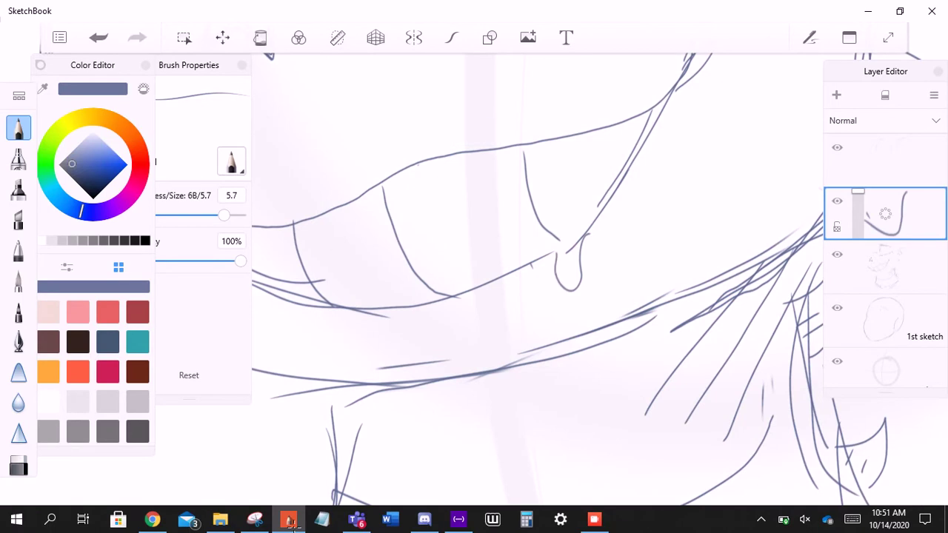
- Sketch a large pointed tusk curving up past the grin's upper line near the mouth corner
{"action": "left_click_drag", "start_coordinate": [415, 244], "coordinate": [370, 222]}
{"action": "mouse_move", "coordinate": [311, 215]}
{"action": "left_mouse_down"}
{"action": "mouse_move", "coordinate": [363, 215]}
{"action": "mouse_move", "coordinate": [415, 244]}
{"action": "left_mouse_up"}
{"action": "left_click_drag", "start_coordinate": [589, 248], "coordinate": [595, 127]}
{"action": "left_click_drag", "start_coordinate": [607, 137], "coordinate": [684, 203]}
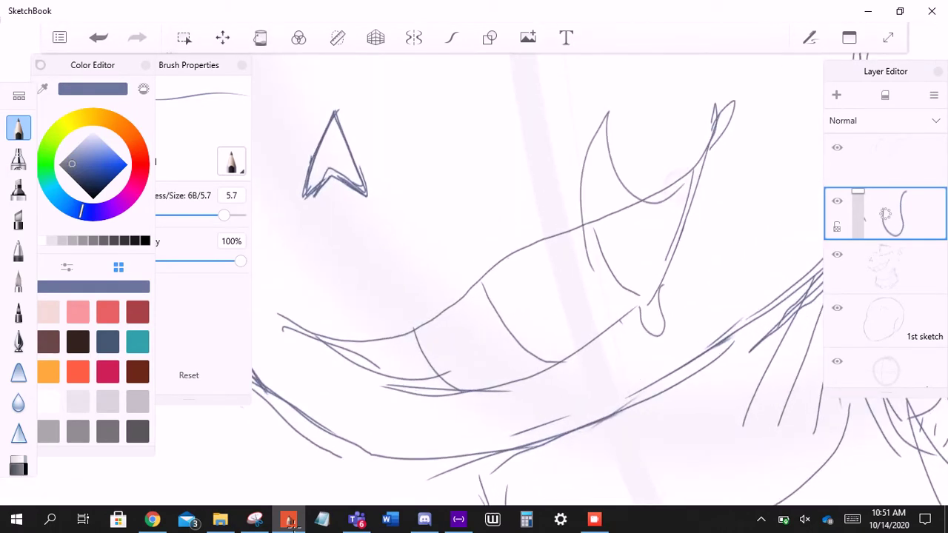
- Try several redrawn curves for the large tusk rising past the grin's upper line and undo them together with the earlier tusk
{"action": "key", "text": "ctrl+z"}
{"action": "mouse_move", "coordinate": [598, 124]}
{"action": "left_mouse_down"}
{"action": "mouse_move", "coordinate": [645, 211]}
{"action": "mouse_move", "coordinate": [674, 187]}
{"action": "left_mouse_up"}
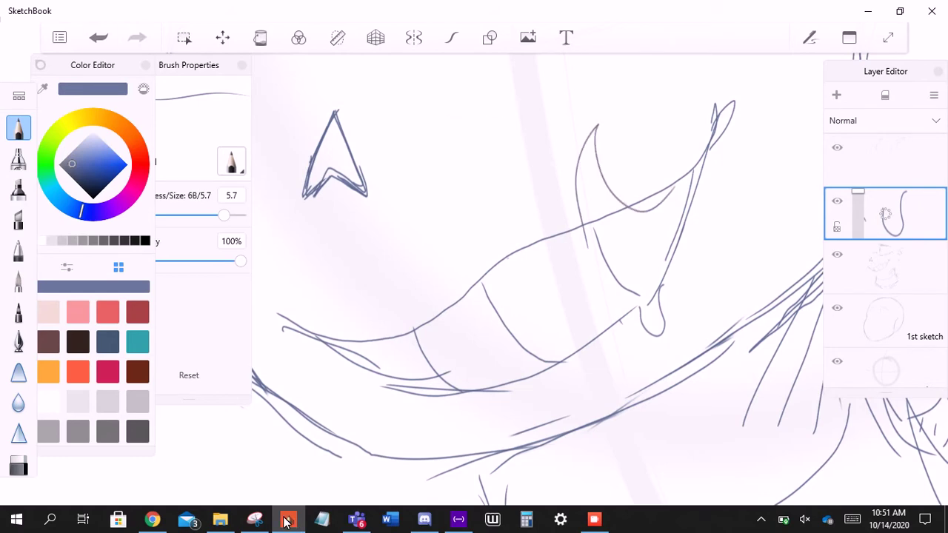
{"action": "key", "text": "ctrl+z"}
{"action": "key", "text": "ctrl+shift+z"}
{"action": "key", "text": "ctrl+z"}
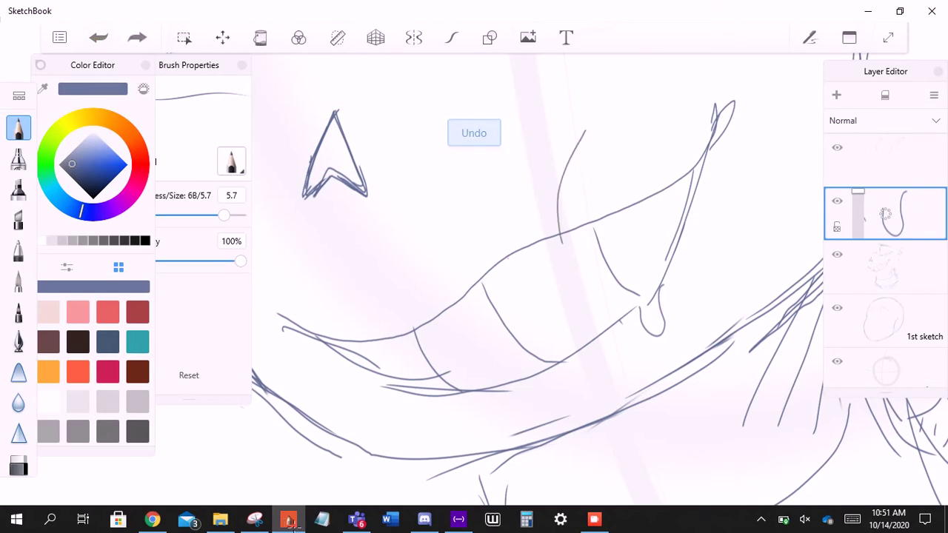
{"action": "key", "text": "ctrl+shift+z"}
{"action": "key", "text": "ctrl+z"}
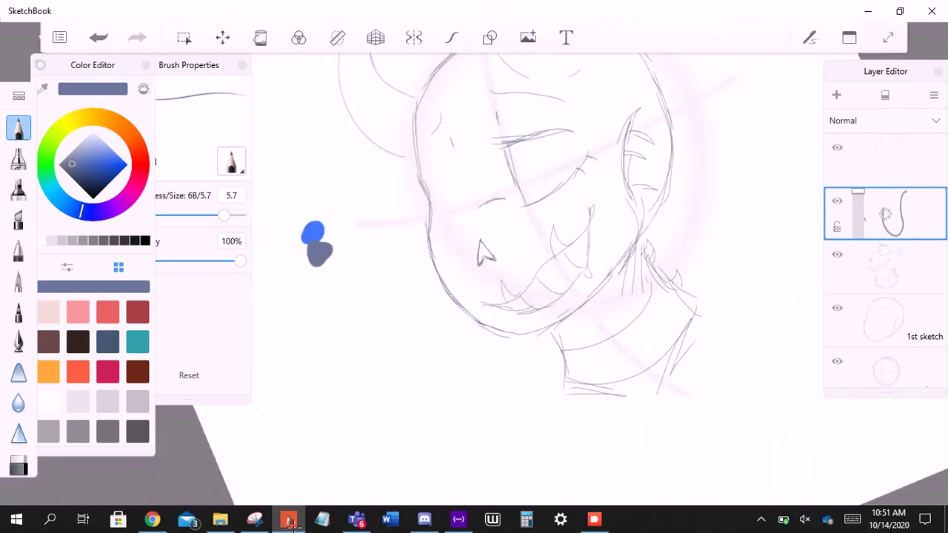
{"action": "key", "text": "ctrl+z"}
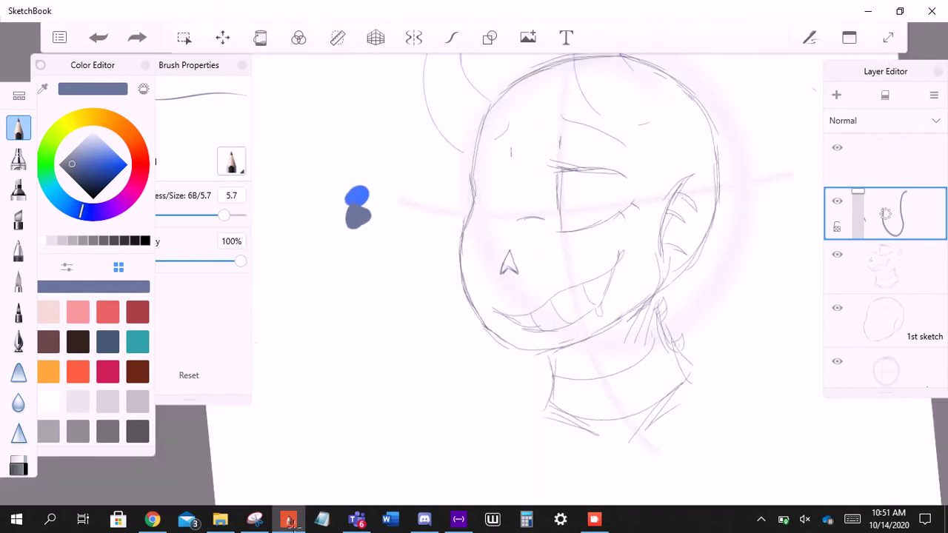
- Try a tall oval iris inside the large eye socket and undo it
{"action": "key", "text": "ctrl+z"}
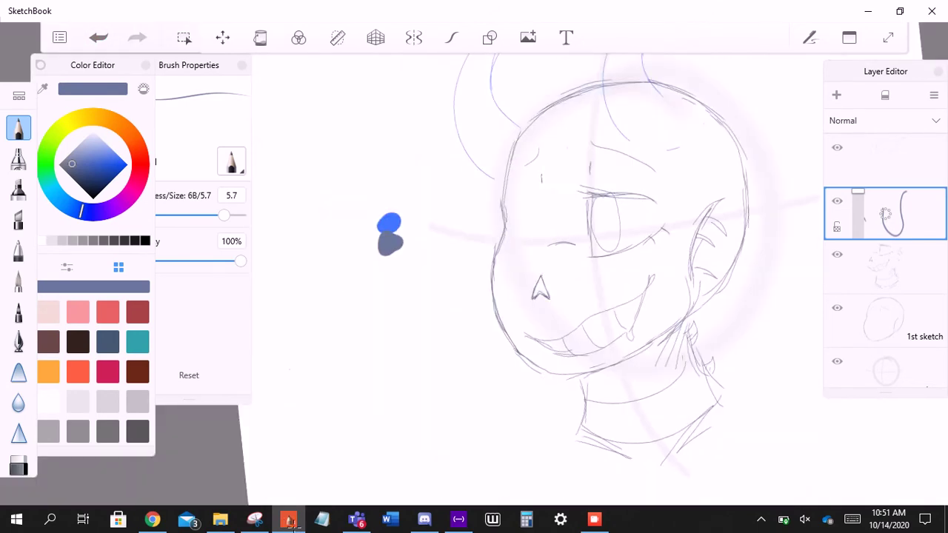
{"action": "key", "text": "ctrl+z"}
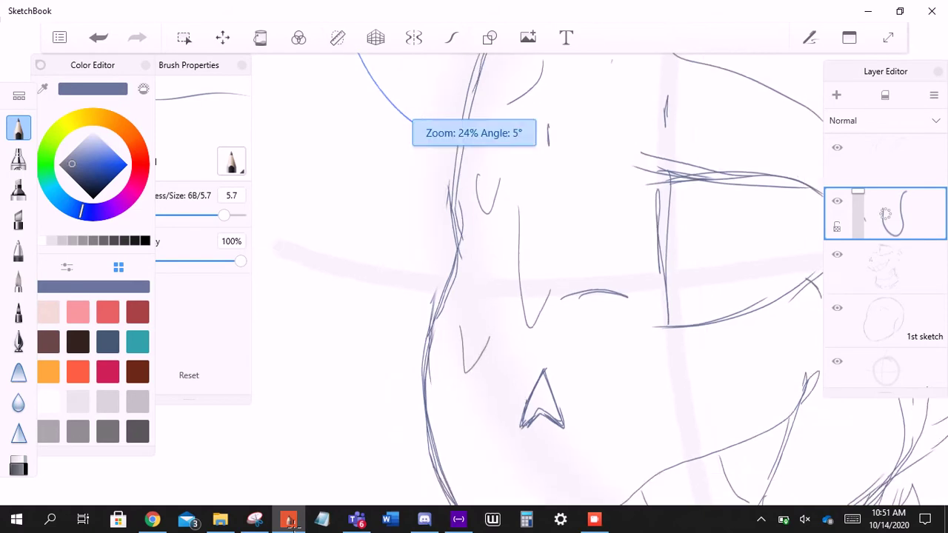
- Sketch rounded drips running down the side of the face opposite the large eye, undoing the extra small one
{"action": "key", "text": "ctrl+z"}
{"action": "key", "text": "ctrl+y"}
{"action": "key", "text": "ctrl+z"}
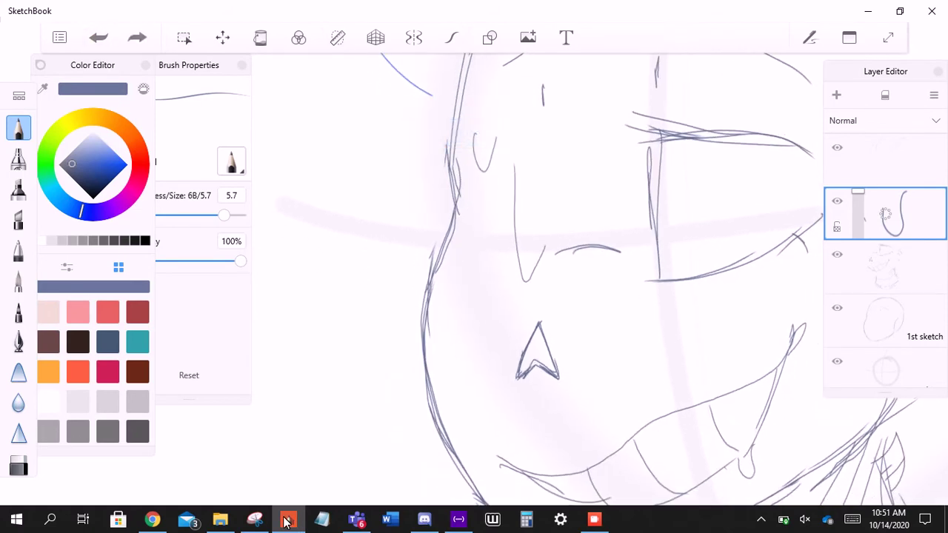
{"action": "mouse_move", "coordinate": [471, 250]}
{"action": "left_mouse_down"}
{"action": "mouse_move", "coordinate": [463, 286]}
{"action": "mouse_move", "coordinate": [464, 243]}
{"action": "left_mouse_up"}
{"action": "scroll", "coordinate": [449, 251], "scroll_direction": "down", "scroll_amount": 3}
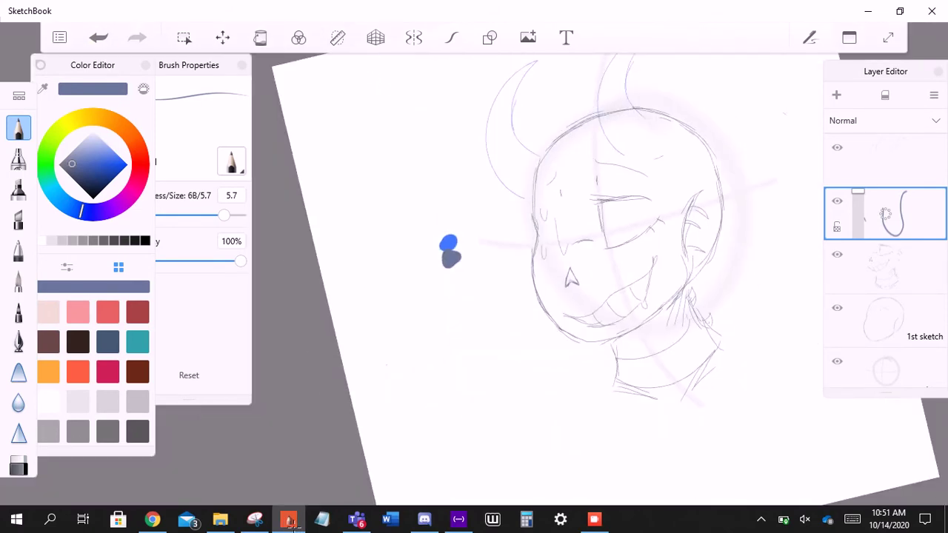
{"action": "scroll", "coordinate": [449, 252], "scroll_direction": "up", "scroll_amount": 3}
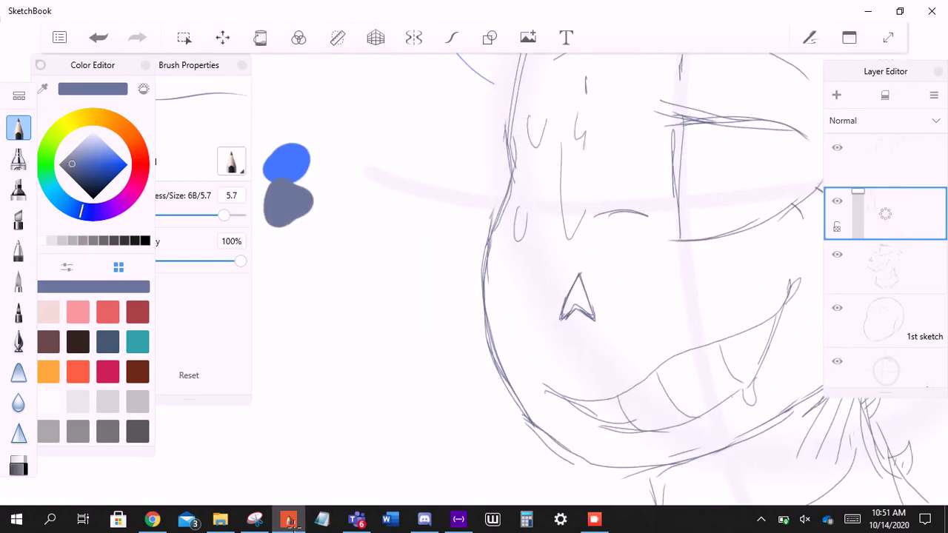
{"action": "scroll", "coordinate": [450, 252], "scroll_direction": "down", "scroll_amount": 3}
{"action": "scroll", "coordinate": [518, 252], "scroll_direction": "up", "scroll_amount": 3}
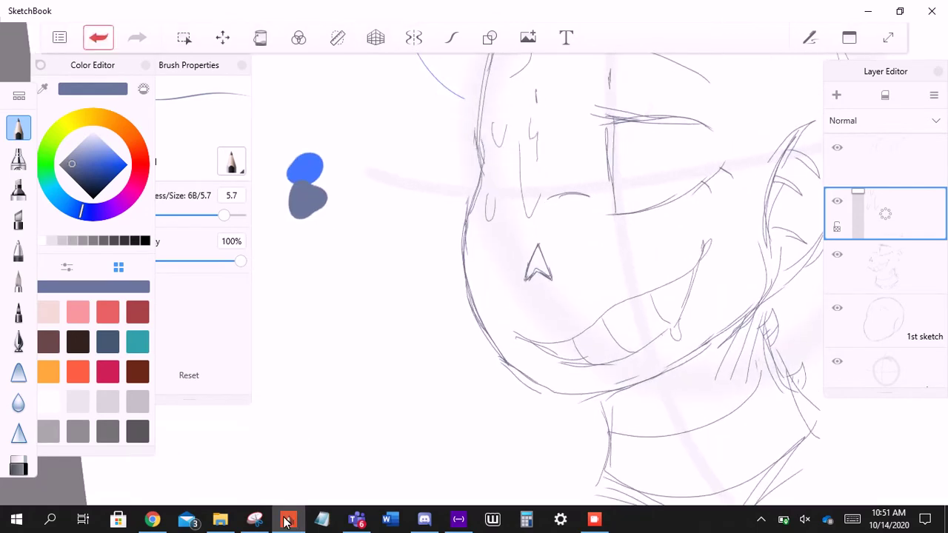
{"action": "key", "text": "ctrl+z"}
{"action": "scroll", "coordinate": [518, 252], "scroll_direction": "down", "scroll_amount": 3}
{"action": "scroll", "coordinate": [491, 215], "scroll_direction": "up", "scroll_amount": 4}
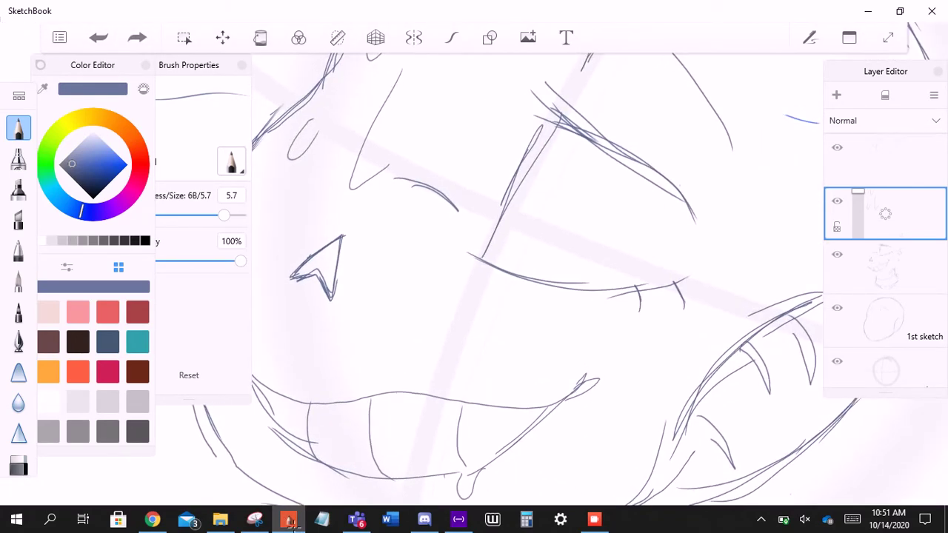
- Sketch a tall oval iris inside the eye socket, between the heavy brow line and the lower lid
{"action": "key", "text": "ctrl+y"}
{"action": "scroll", "coordinate": [491, 215], "scroll_direction": "down", "scroll_amount": 3}
{"action": "scroll", "coordinate": [491, 252], "scroll_direction": "up", "scroll_amount": 3}
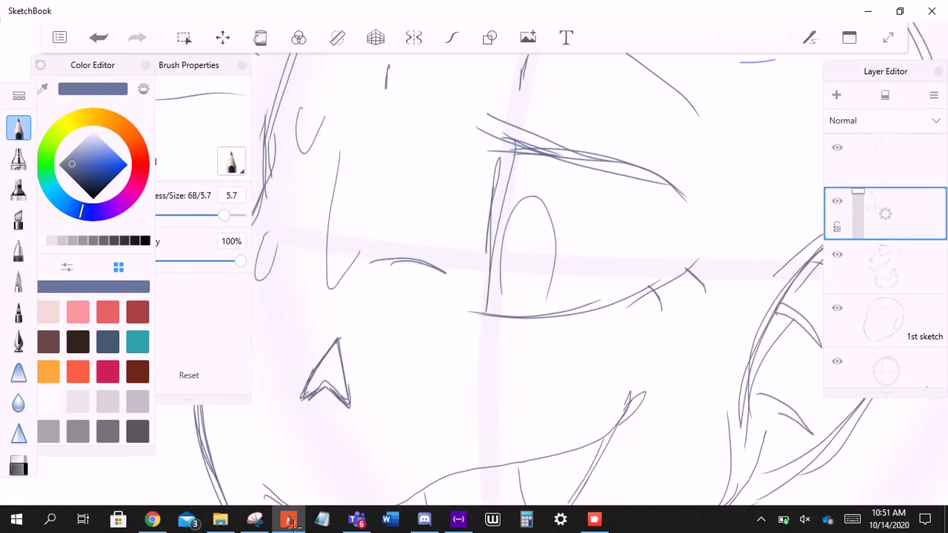
{"action": "key", "text": "ctrl+z"}
{"action": "key", "text": "ctrl+y"}
{"action": "scroll", "coordinate": [492, 252], "scroll_direction": "down", "scroll_amount": 3}
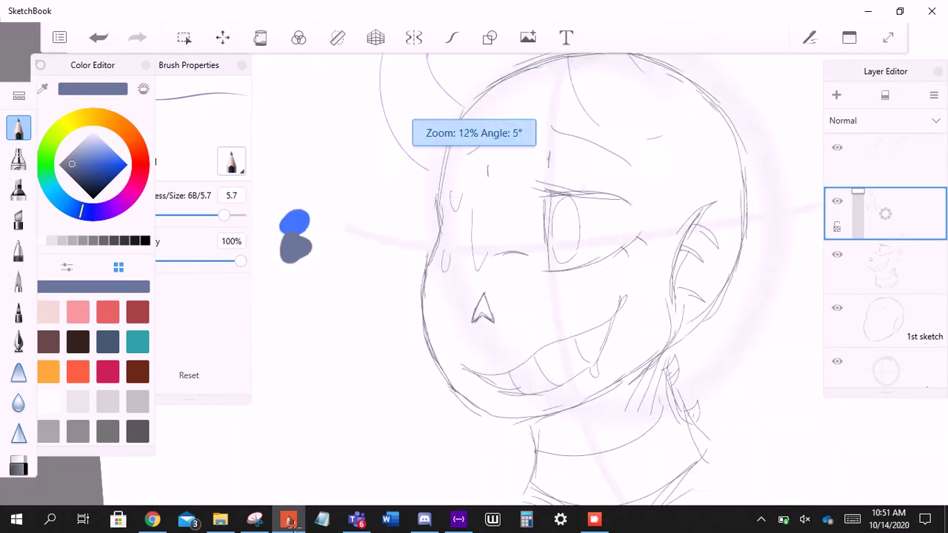
- Try several pupil shapes inside the oval iris, including narrow upright ovals and a horizontal leaf shape, and undo each one
{"action": "scroll", "coordinate": [491, 252], "scroll_direction": "up", "scroll_amount": 4}
{"action": "mouse_move", "coordinate": [560, 148]}
{"action": "left_mouse_down"}
{"action": "mouse_move", "coordinate": [583, 174]}
{"action": "mouse_move", "coordinate": [570, 142]}
{"action": "left_mouse_up"}
{"action": "key", "text": "ctrl+z"}
{"action": "key", "text": "ctrl+y"}
{"action": "key", "text": "ctrl+z"}
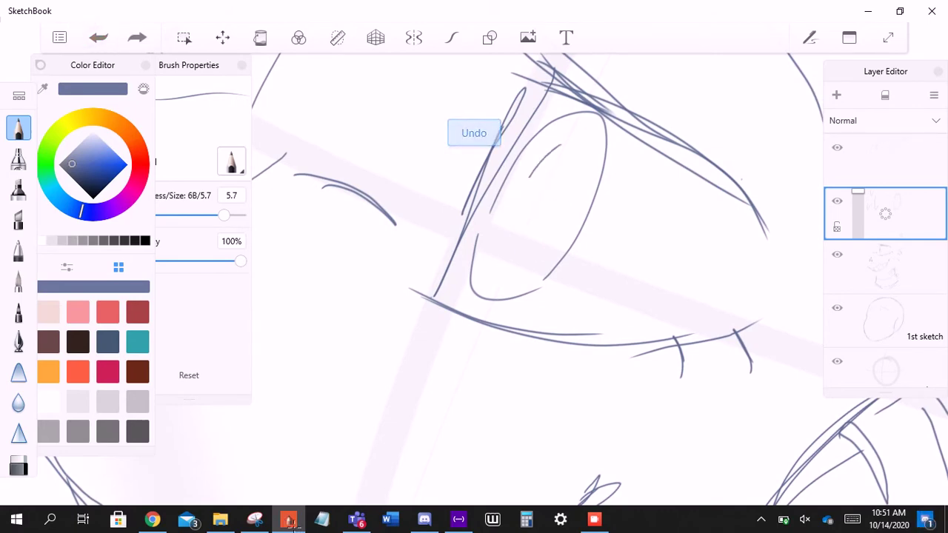
{"action": "key", "text": "ctrl+y"}
{"action": "key", "text": "ctrl+z"}
{"action": "scroll", "coordinate": [540, 282], "scroll_direction": "down", "scroll_amount": 3}
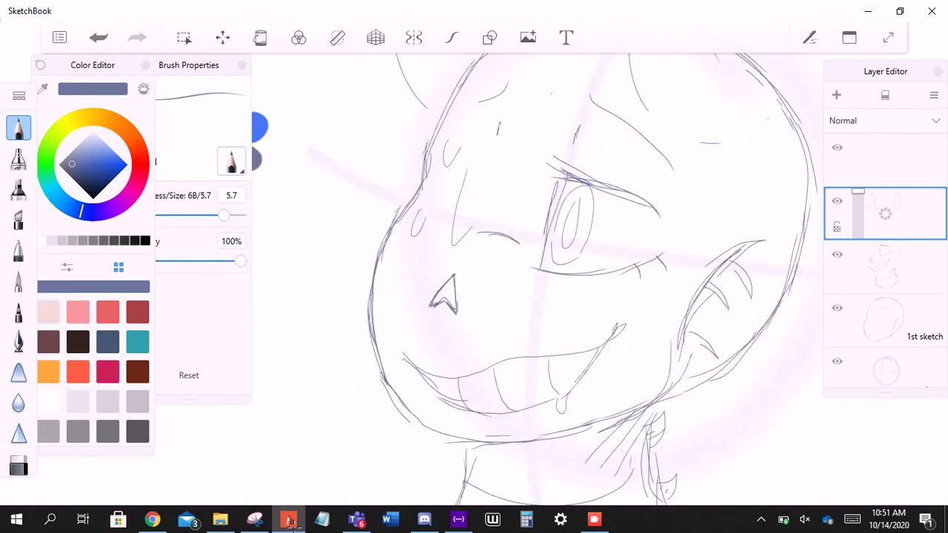
{"action": "scroll", "coordinate": [541, 282], "scroll_direction": "up", "scroll_amount": 3}
{"action": "key", "text": "ctrl+z"}
{"action": "key", "text": "ctrl+y"}
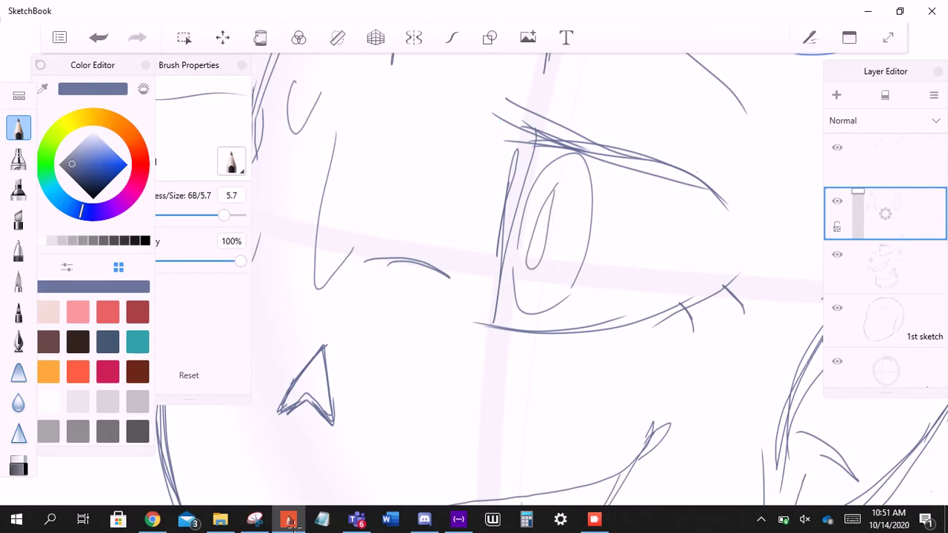
{"action": "key", "text": "ctrl+z"}
{"action": "scroll", "coordinate": [541, 282], "scroll_direction": "down", "scroll_amount": 3}
{"action": "scroll", "coordinate": [540, 282], "scroll_direction": "up", "scroll_amount": 3}
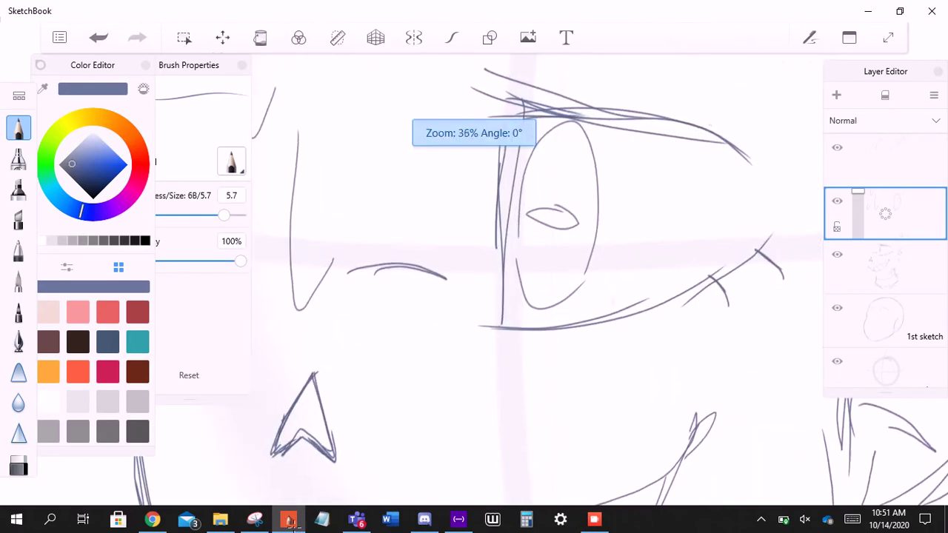
{"action": "key", "text": "ctrl+z"}
{"action": "scroll", "coordinate": [541, 282], "scroll_direction": "down", "scroll_amount": 3}
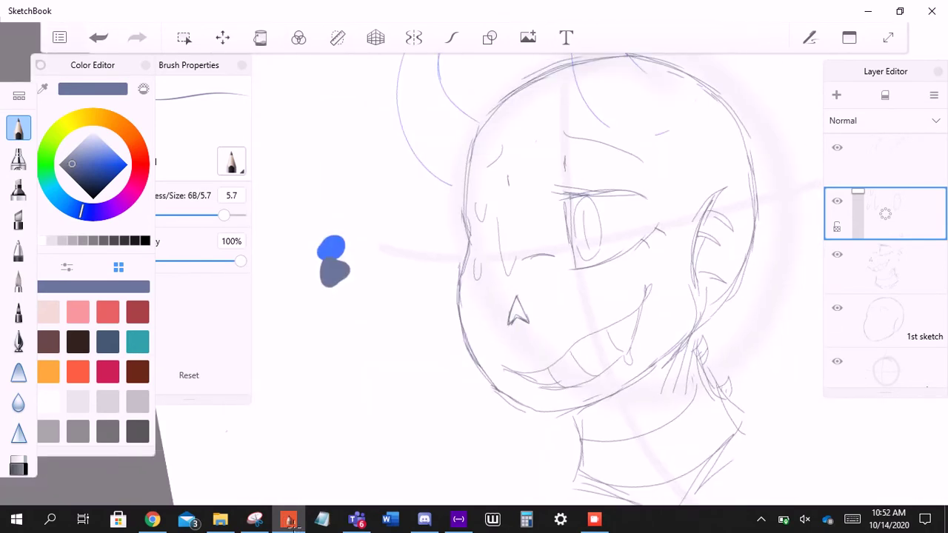
{"action": "scroll", "coordinate": [541, 281], "scroll_direction": "up", "scroll_amount": 3}
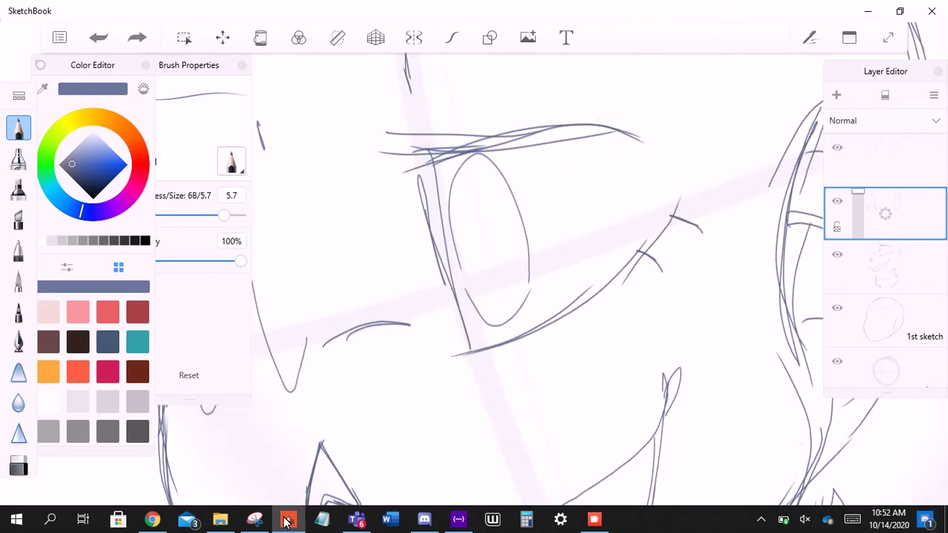
- Erase the upper part of the iris oval so only a U-shaped curve remains, and return to the pencil
{"action": "key", "text": "e"}
{"action": "scroll", "coordinate": [345, 278], "scroll_direction": "down", "scroll_amount": 3}
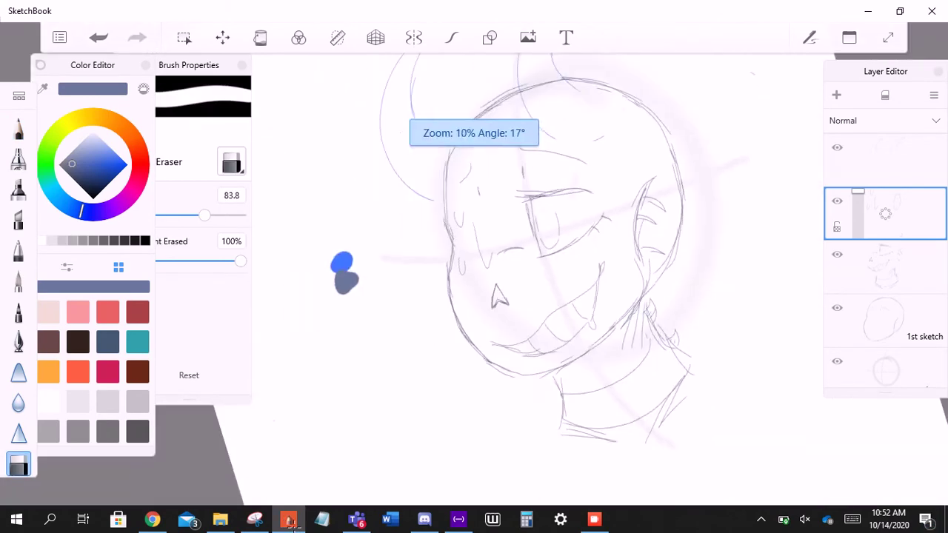
{"action": "key", "text": "e"}
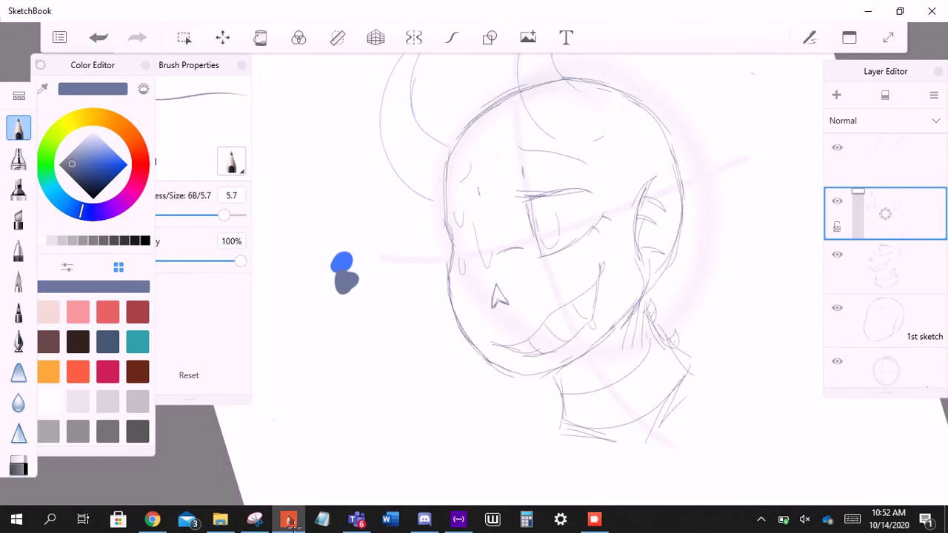
- Sketch angular strokes descending from the neck's lower edge as the opening of the collar
{"action": "mouse_move", "coordinate": [343, 265]}
{"action": "left_mouse_down"}
{"action": "mouse_move", "coordinate": [434, 269]}
{"action": "mouse_move", "coordinate": [348, 229]}
{"action": "mouse_move", "coordinate": [364, 199]}
{"action": "mouse_move", "coordinate": [269, 93]}
{"action": "left_mouse_up"}
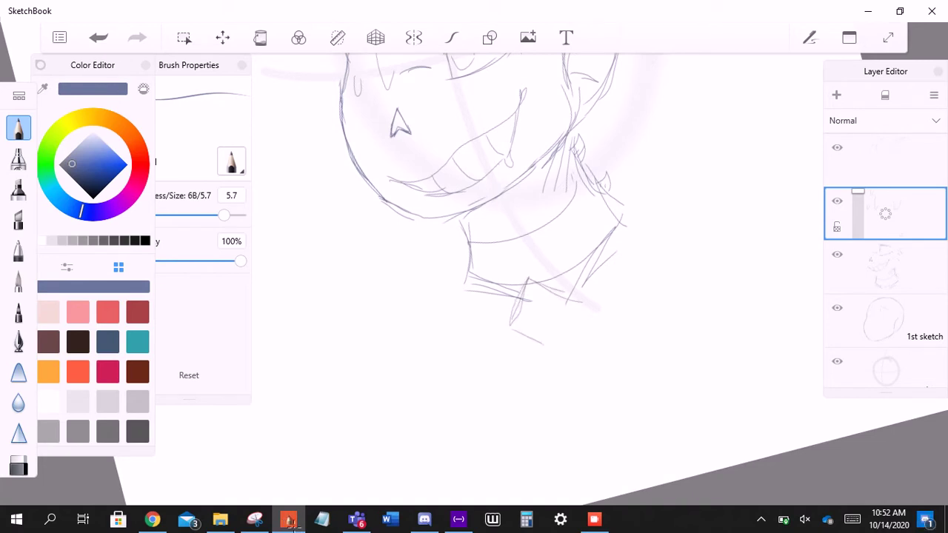
{"action": "mouse_move", "coordinate": [512, 320]}
{"action": "left_mouse_down"}
{"action": "mouse_move", "coordinate": [545, 350]}
{"action": "mouse_move", "coordinate": [554, 385]}
{"action": "mouse_move", "coordinate": [560, 377]}
{"action": "left_mouse_up"}
{"action": "left_click_drag", "start_coordinate": [581, 289], "coordinate": [567, 323]}
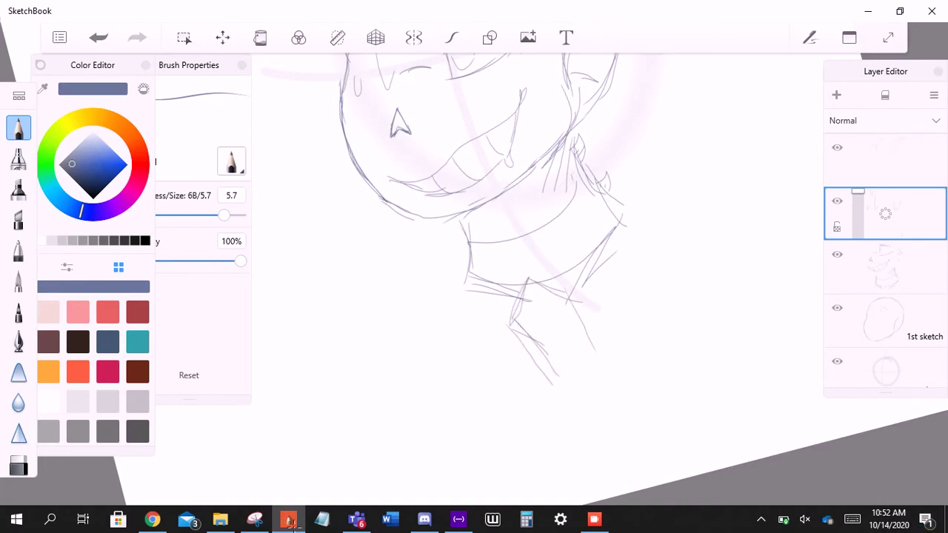
- Sketch curved shoulder lines outward from both sides of the neck base with several overlapping pencil strokes
{"action": "mouse_move", "coordinate": [445, 174]}
{"action": "left_mouse_down"}
{"action": "mouse_move", "coordinate": [413, 152]}
{"action": "mouse_move", "coordinate": [278, 111]}
{"action": "left_mouse_up"}
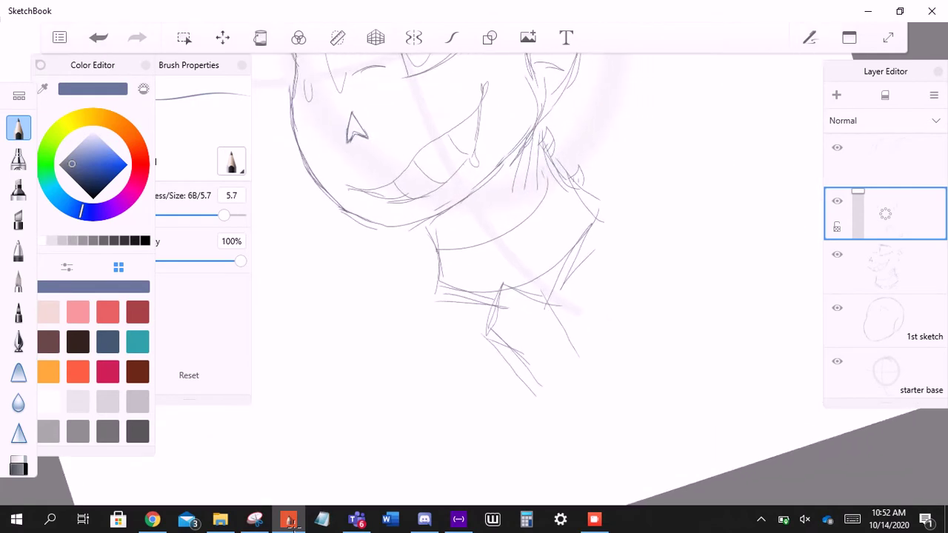
{"action": "left_click_drag", "start_coordinate": [603, 216], "coordinate": [629, 238]}
{"action": "left_click_drag", "start_coordinate": [429, 295], "coordinate": [421, 325]}
{"action": "left_click_drag", "start_coordinate": [429, 311], "coordinate": [415, 350]}
{"action": "mouse_move", "coordinate": [426, 291]}
{"action": "left_mouse_down"}
{"action": "mouse_move", "coordinate": [381, 338]}
{"action": "mouse_move", "coordinate": [375, 388]}
{"action": "left_mouse_up"}
{"action": "left_click_drag", "start_coordinate": [423, 289], "coordinate": [386, 417]}
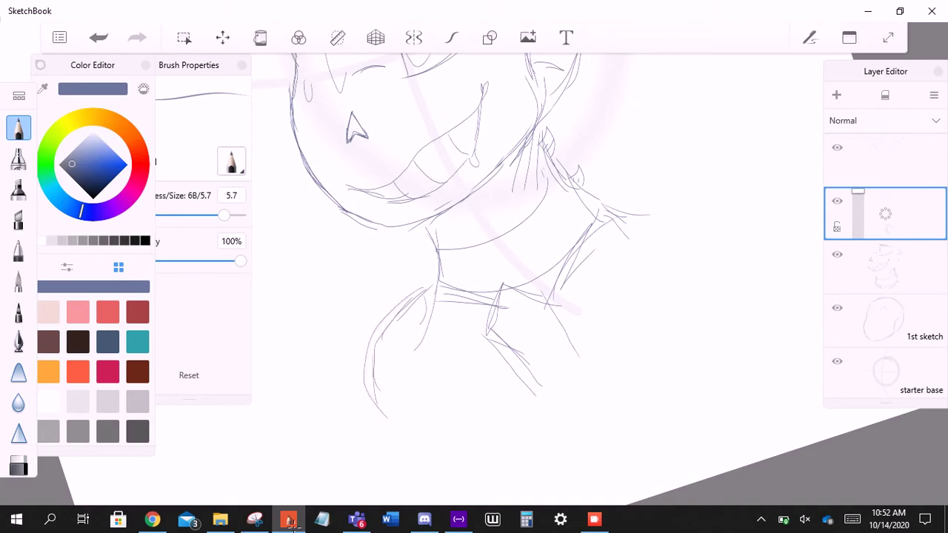
{"action": "left_click_drag", "start_coordinate": [622, 204], "coordinate": [706, 247]}
- Try a long torso line running diagonally down from the near shoulder and undo it
{"action": "scroll", "coordinate": [419, 216], "scroll_direction": "down", "scroll_amount": 3}
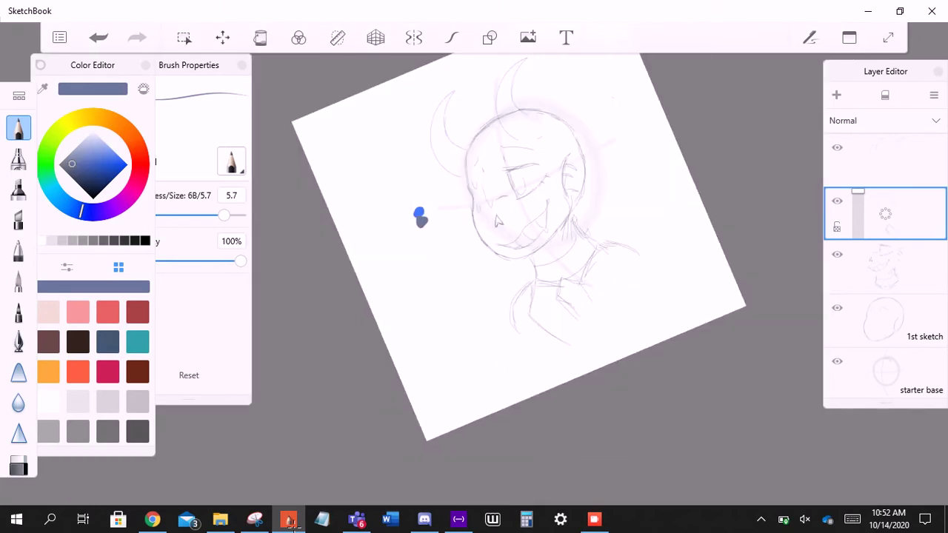
{"action": "scroll", "coordinate": [419, 216], "scroll_direction": "up", "scroll_amount": 3}
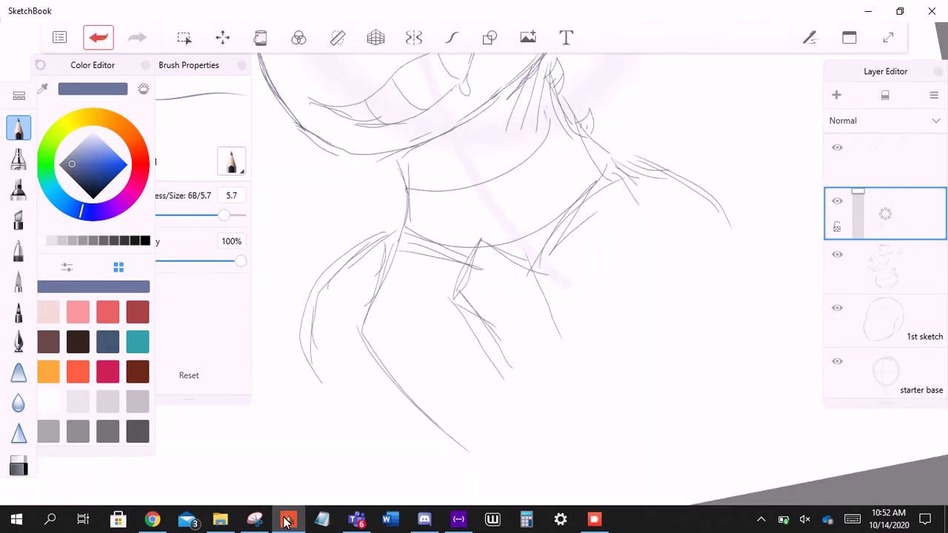
{"action": "key", "text": "ctrl+z"}
{"action": "key", "text": "ctrl+z"}
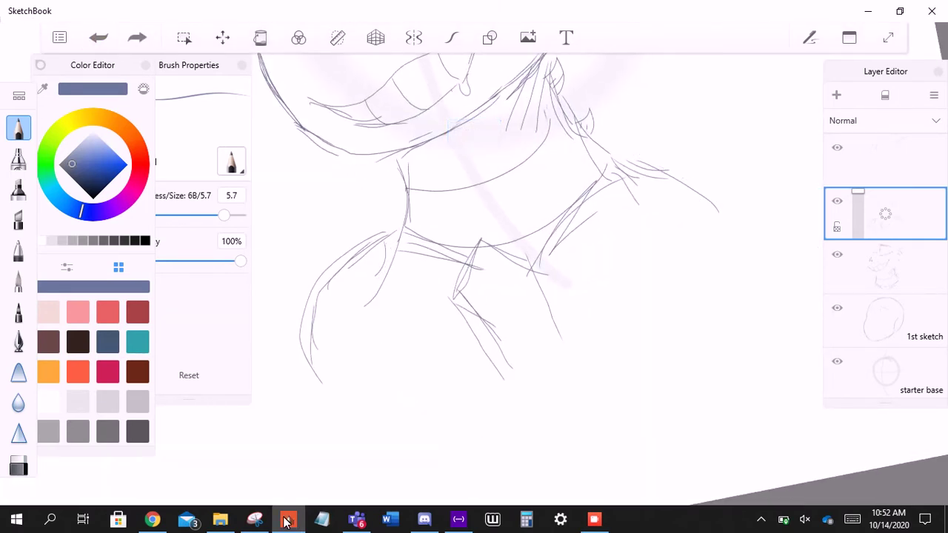
- Erase the rounded near-shoulder curve and redraw it as a longer line sloping down from the neck base
{"action": "key", "text": "e"}
{"action": "mouse_move", "coordinate": [356, 250]}
{"action": "left_mouse_down"}
{"action": "mouse_move", "coordinate": [303, 346]}
{"action": "mouse_move", "coordinate": [359, 247]}
{"action": "mouse_move", "coordinate": [377, 244]}
{"action": "left_mouse_up"}
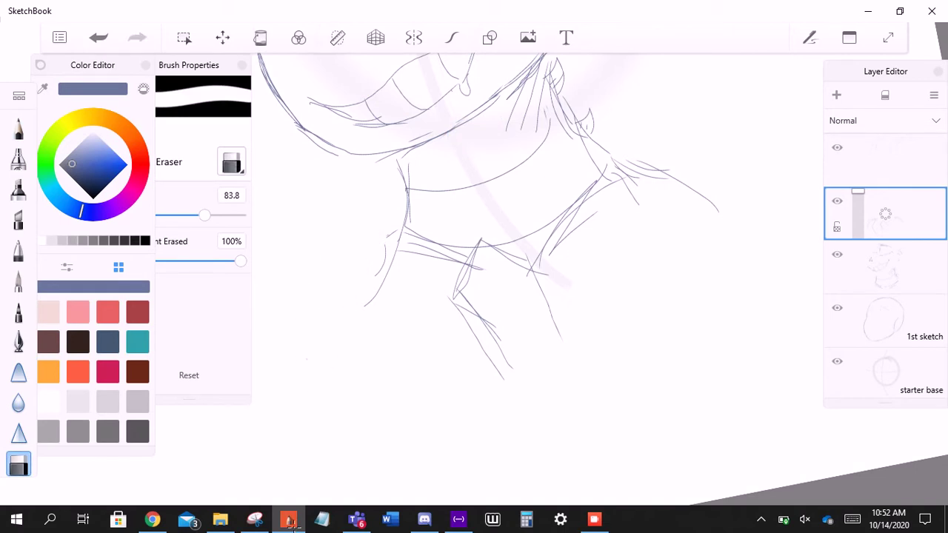
{"action": "key", "text": "e"}
{"action": "left_click_drag", "start_coordinate": [374, 243], "coordinate": [392, 289]}
{"action": "mouse_move", "coordinate": [397, 229]}
{"action": "left_mouse_down"}
{"action": "mouse_move", "coordinate": [345, 314]}
{"action": "mouse_move", "coordinate": [304, 436]}
{"action": "left_mouse_up"}
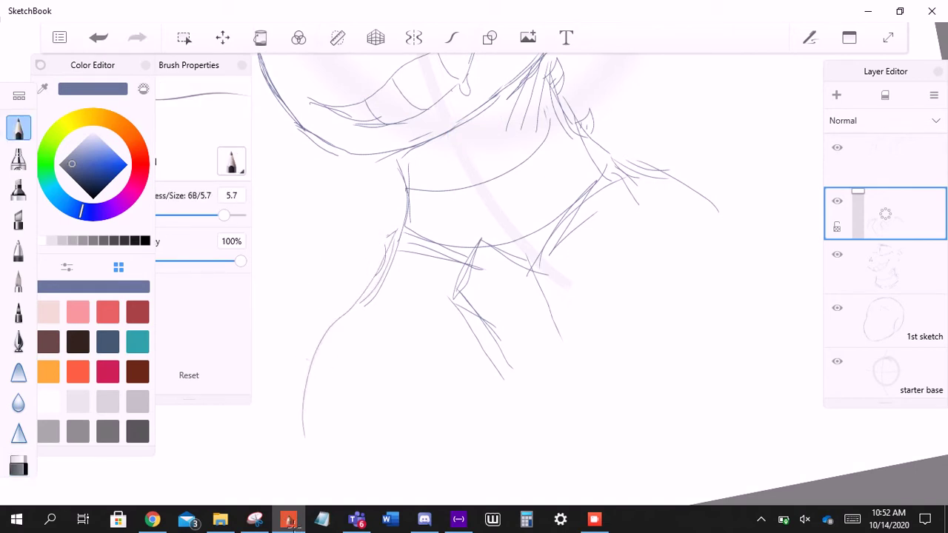
- Examine the LV20 Cross reference drawing in Chrome and the aura description in Discord, returning to the SketchBook drawing after each
{"action": "scroll", "coordinate": [474, 223], "scroll_direction": "down", "scroll_amount": 3}
{"action": "left_click", "coordinate": [289, 520]}
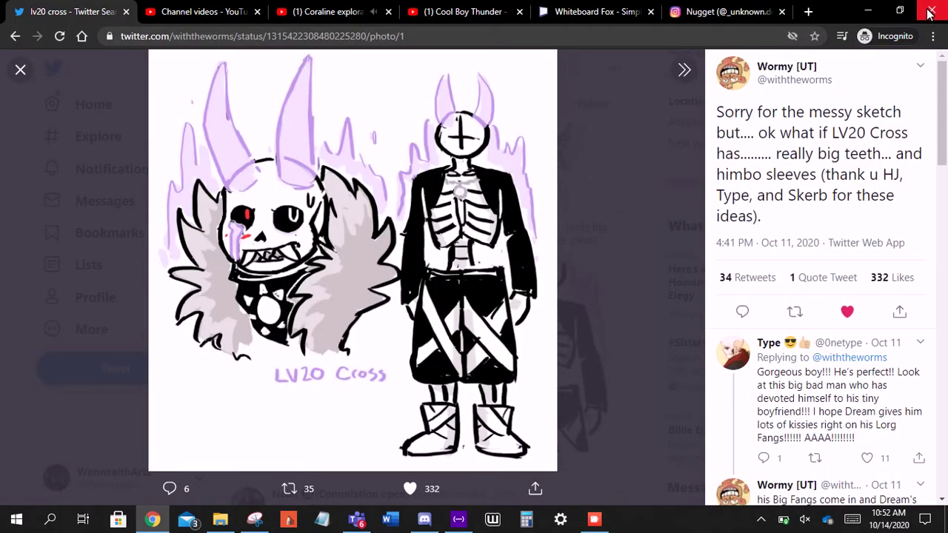
{"action": "left_click", "coordinate": [290, 520]}
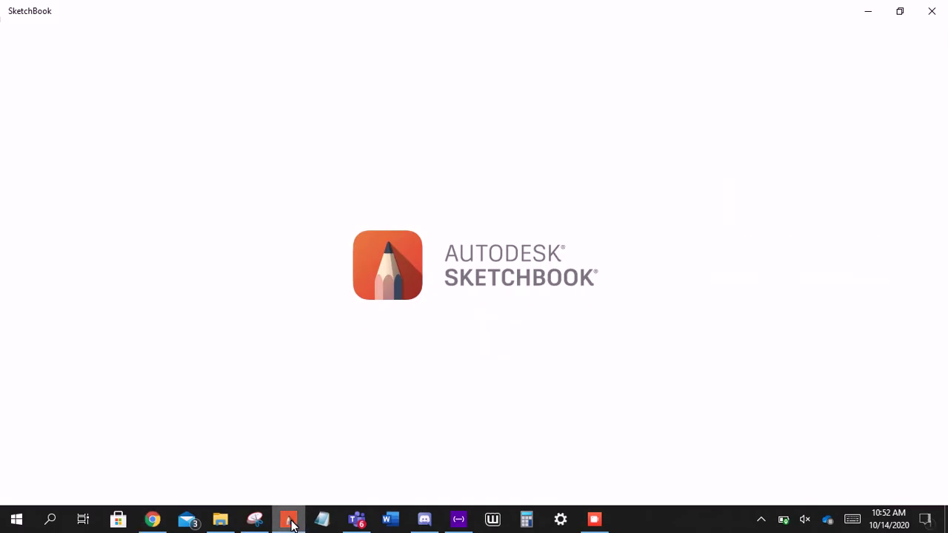
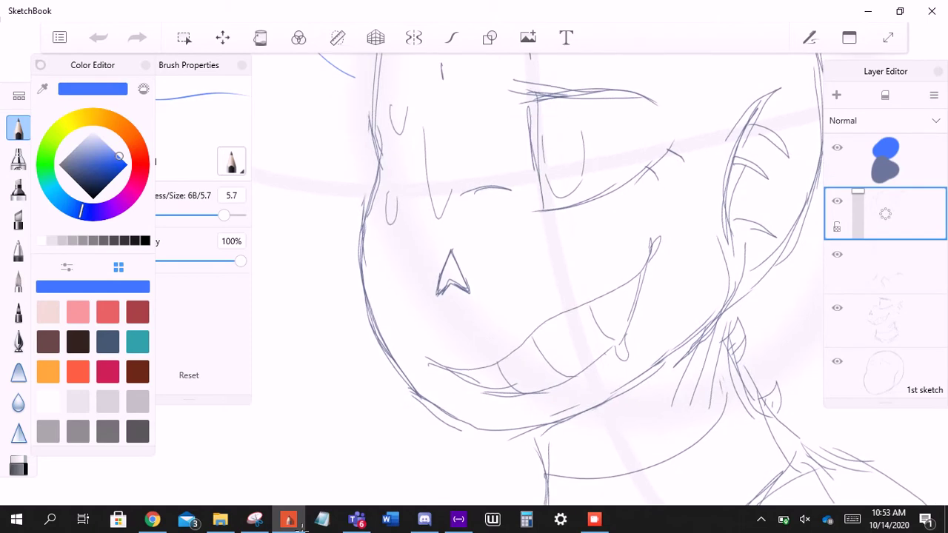
{"action": "left_click", "coordinate": [424, 519]}
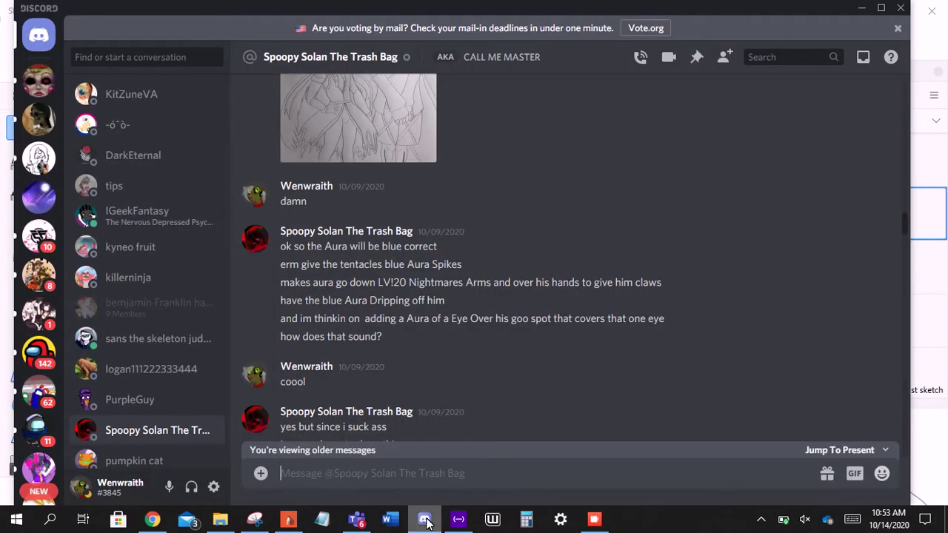
{"action": "left_click", "coordinate": [426, 520]}
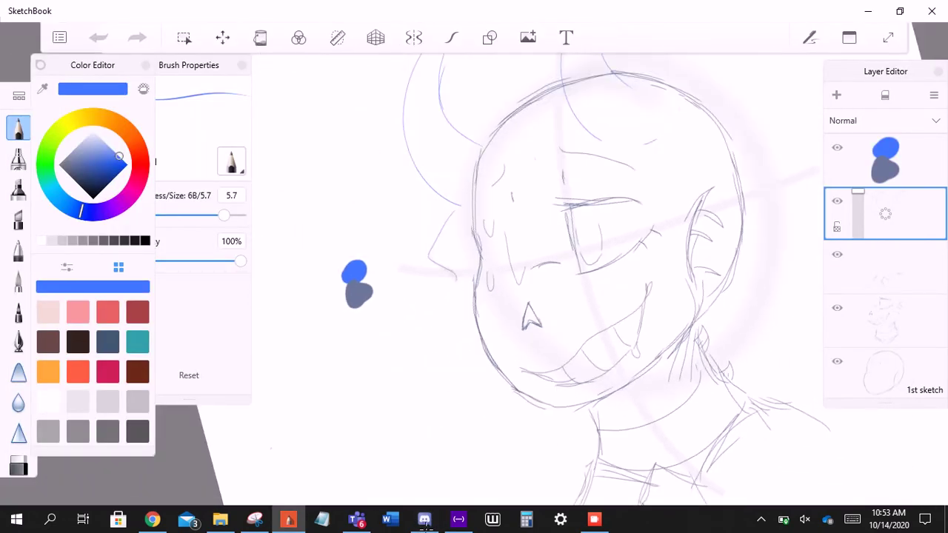
- Undo the last stroke and examine the LV20 Cross reference drawing in Chrome, returning to the SketchBook sketch
{"action": "mouse_move", "coordinate": [452, 226]}
{"action": "left_mouse_down"}
{"action": "mouse_move", "coordinate": [434, 278]}
{"action": "mouse_move", "coordinate": [511, 428]}
{"action": "left_mouse_up"}
{"action": "key", "text": "ctrl+z"}
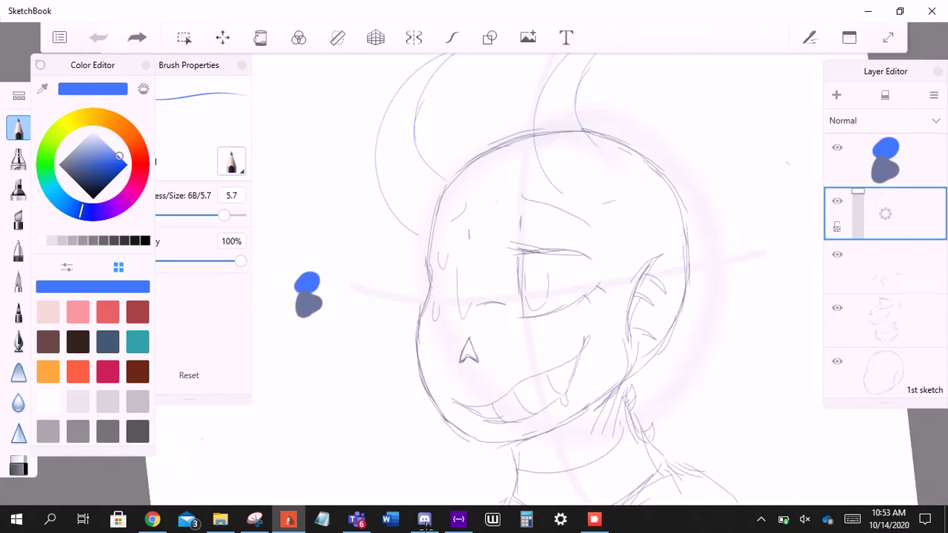
{"action": "left_click", "coordinate": [150, 519]}
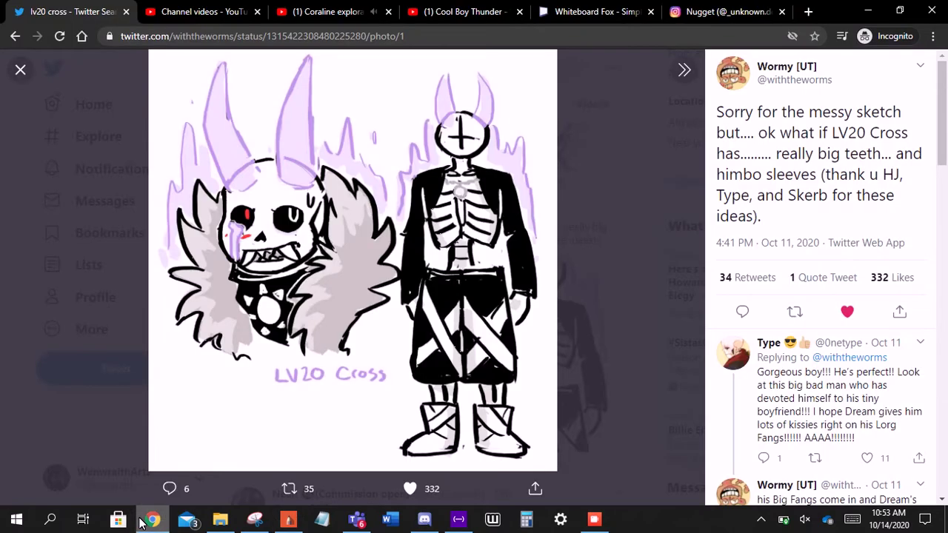
{"action": "left_click", "coordinate": [287, 519]}
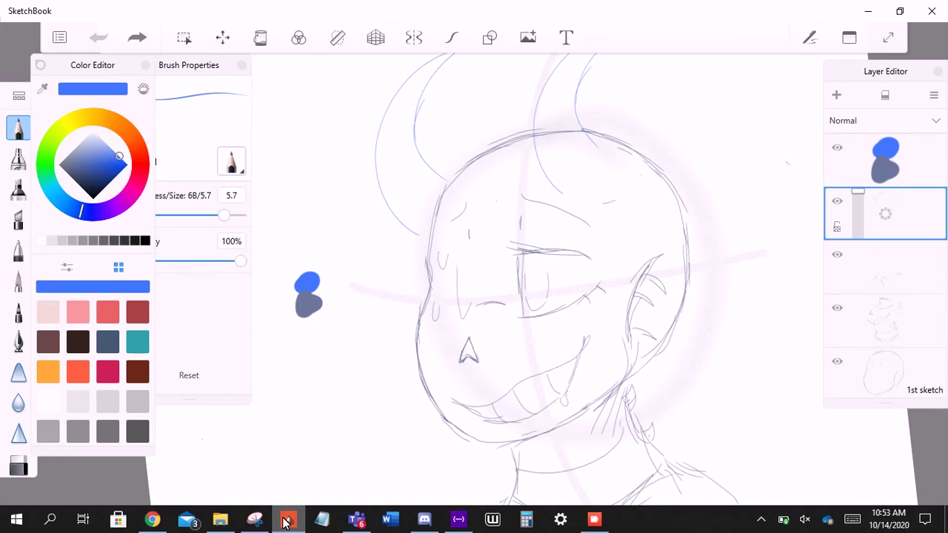
- Sketch wavy blue aura flames and loose droplets around both sides of the head, neck and near shoulder
{"action": "mouse_move", "coordinate": [760, 440]}
{"action": "left_mouse_down"}
{"action": "mouse_move", "coordinate": [743, 440]}
{"action": "mouse_move", "coordinate": [747, 244]}
{"action": "mouse_move", "coordinate": [704, 396]}
{"action": "mouse_move", "coordinate": [683, 350]}
{"action": "mouse_move", "coordinate": [675, 359]}
{"action": "left_mouse_up"}
{"action": "left_click_drag", "start_coordinate": [663, 317], "coordinate": [658, 214]}
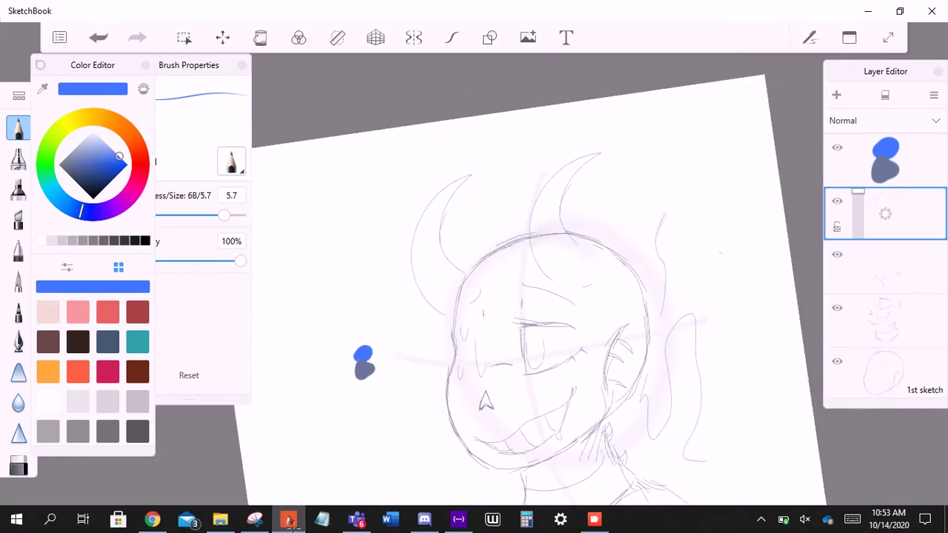
{"action": "left_click_drag", "start_coordinate": [364, 363], "coordinate": [443, 299]}
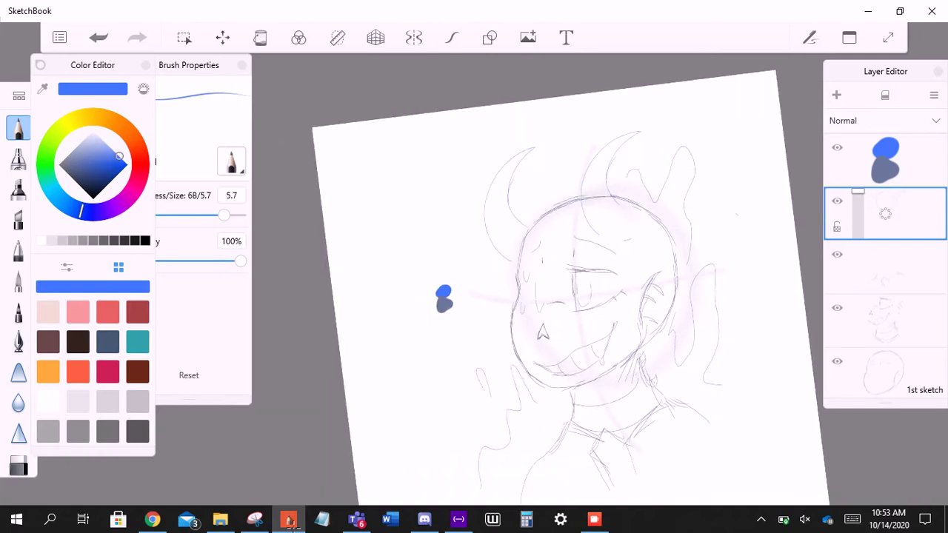
{"action": "left_click_drag", "start_coordinate": [444, 300], "coordinate": [463, 278]}
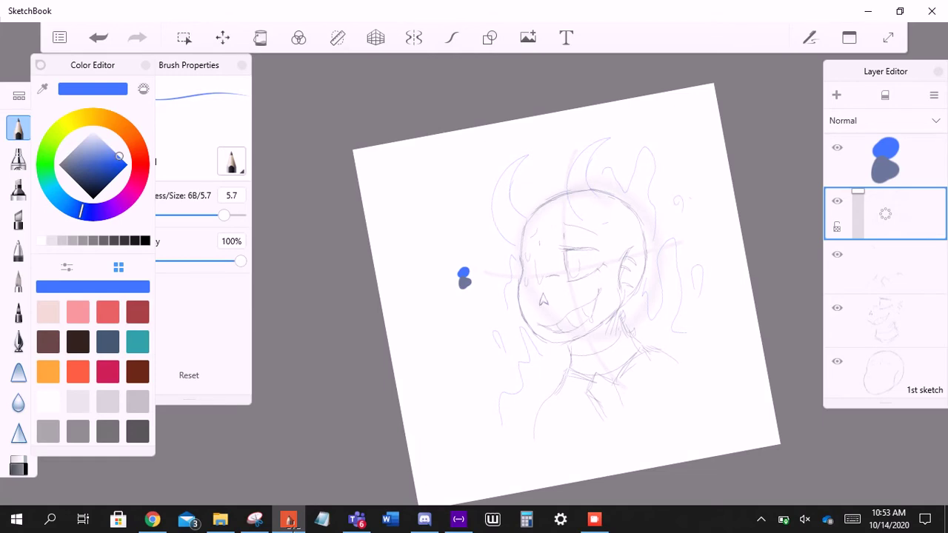
{"action": "left_click_drag", "start_coordinate": [464, 278], "coordinate": [496, 252]}
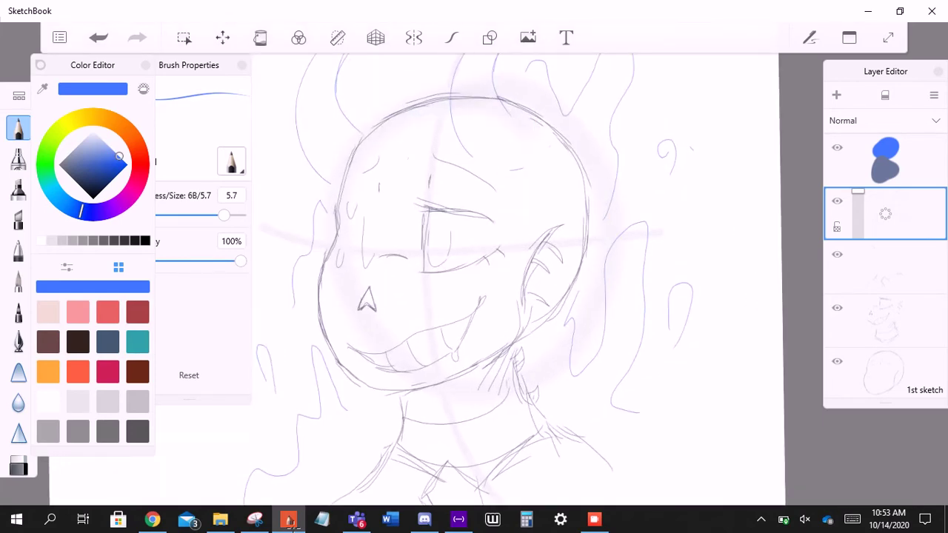
{"action": "key", "text": "ctrl+z"}
{"action": "left_click_drag", "start_coordinate": [366, 300], "coordinate": [511, 356]}
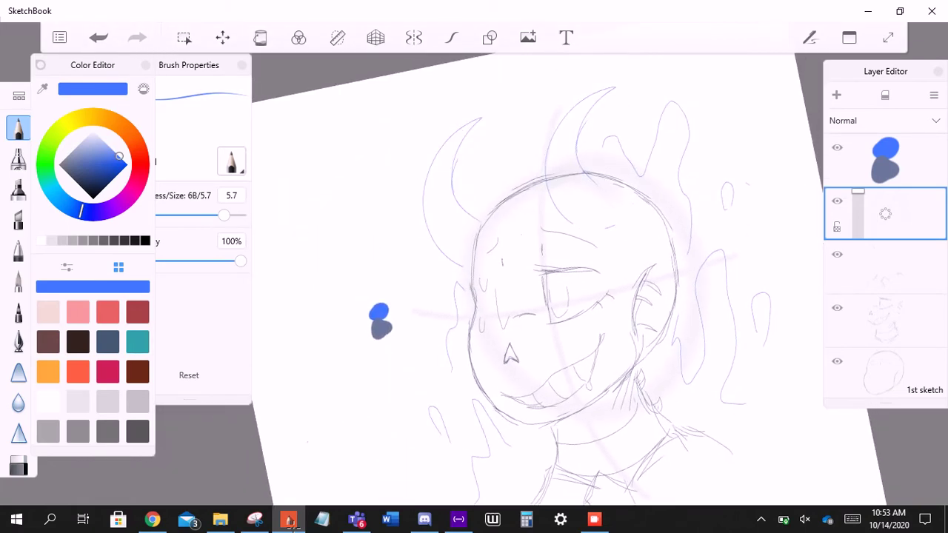
- Try a small inner pupil inside the open eye and undo it
{"action": "mouse_move", "coordinate": [511, 355]}
{"action": "left_mouse_down"}
{"action": "mouse_move", "coordinate": [441, 322]}
{"action": "mouse_move", "coordinate": [481, 296]}
{"action": "left_mouse_up"}
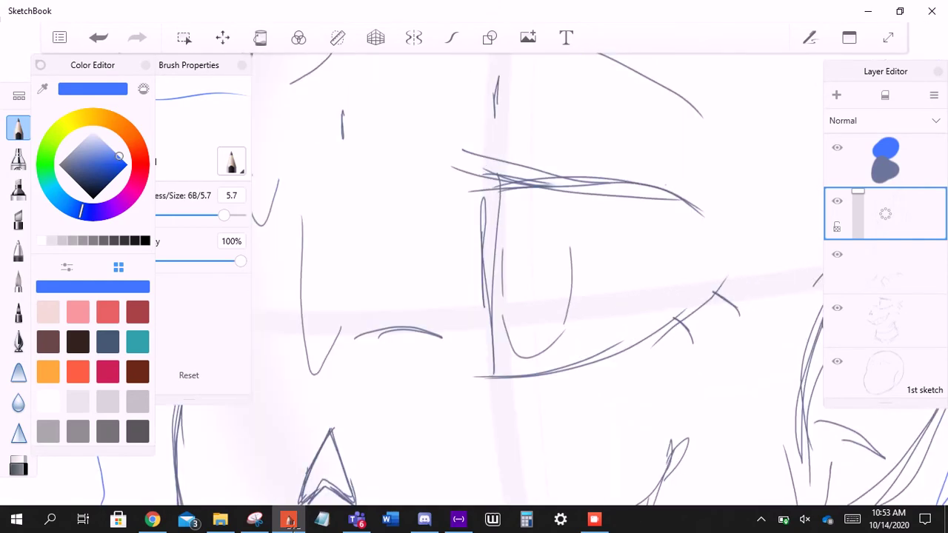
{"action": "mouse_move", "coordinate": [520, 239]}
{"action": "left_mouse_down"}
{"action": "mouse_move", "coordinate": [523, 314]}
{"action": "mouse_move", "coordinate": [527, 226]}
{"action": "mouse_move", "coordinate": [496, 267]}
{"action": "left_mouse_up"}
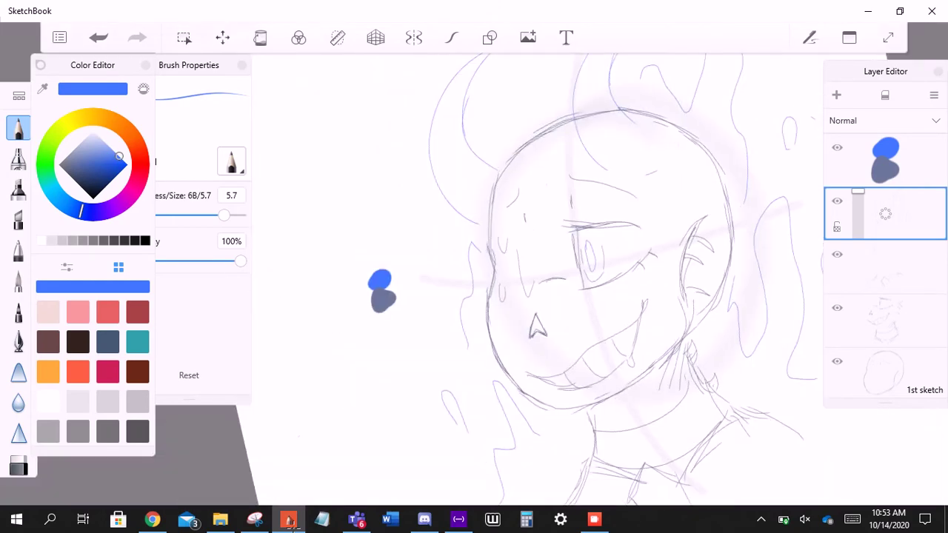
{"action": "key", "text": "ctrl+z"}
{"action": "left_click_drag", "start_coordinate": [518, 334], "coordinate": [529, 228]}
{"action": "mouse_move", "coordinate": [391, 185]}
{"action": "left_mouse_down"}
{"action": "mouse_move", "coordinate": [355, 148]}
{"action": "mouse_move", "coordinate": [332, 153]}
{"action": "mouse_move", "coordinate": [421, 229]}
{"action": "mouse_move", "coordinate": [368, 265]}
{"action": "mouse_move", "coordinate": [377, 250]}
{"action": "mouse_move", "coordinate": [361, 244]}
{"action": "mouse_move", "coordinate": [386, 241]}
{"action": "left_mouse_up"}
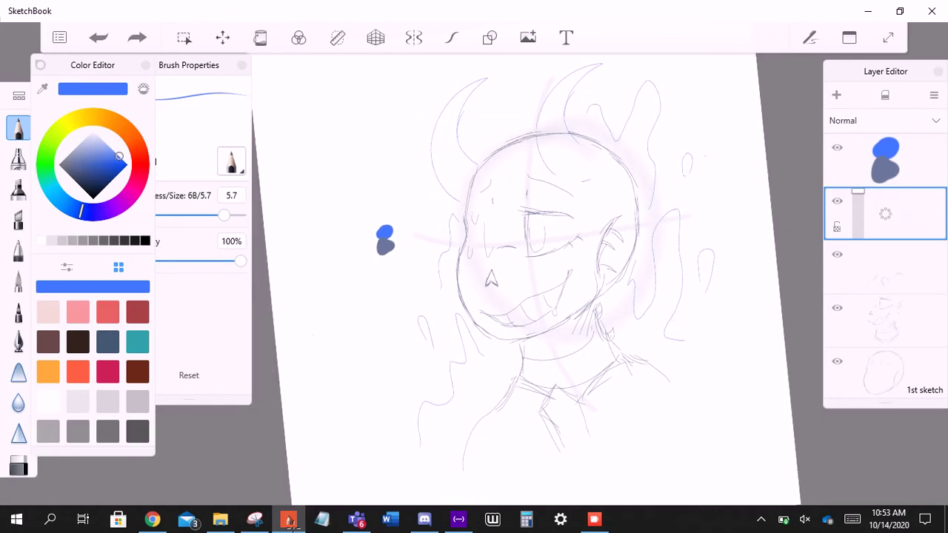
{"action": "left_click", "coordinate": [592, 527]}
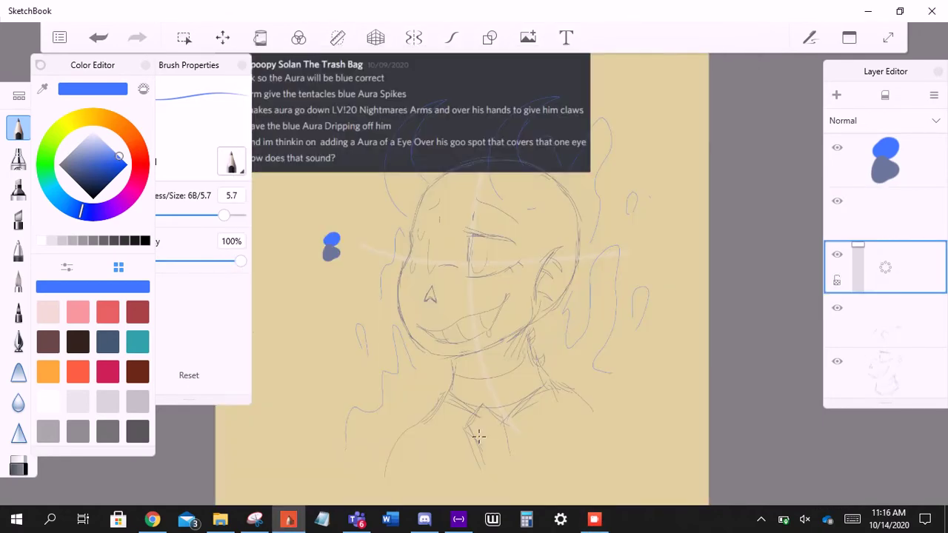
{"action": "left_click_drag", "start_coordinate": [371, 259], "coordinate": [329, 260]}
{"action": "mouse_move", "coordinate": [444, 296]}
{"action": "left_mouse_down"}
{"action": "mouse_move", "coordinate": [415, 311]}
{"action": "mouse_move", "coordinate": [474, 289]}
{"action": "left_mouse_up"}
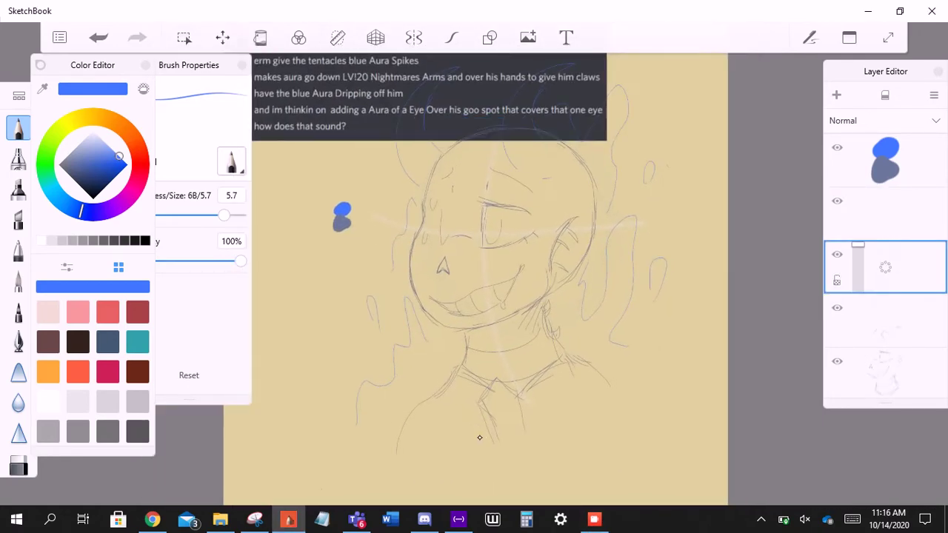
{"action": "key", "text": "ctrl+t"}
{"action": "key", "text": "Escape"}
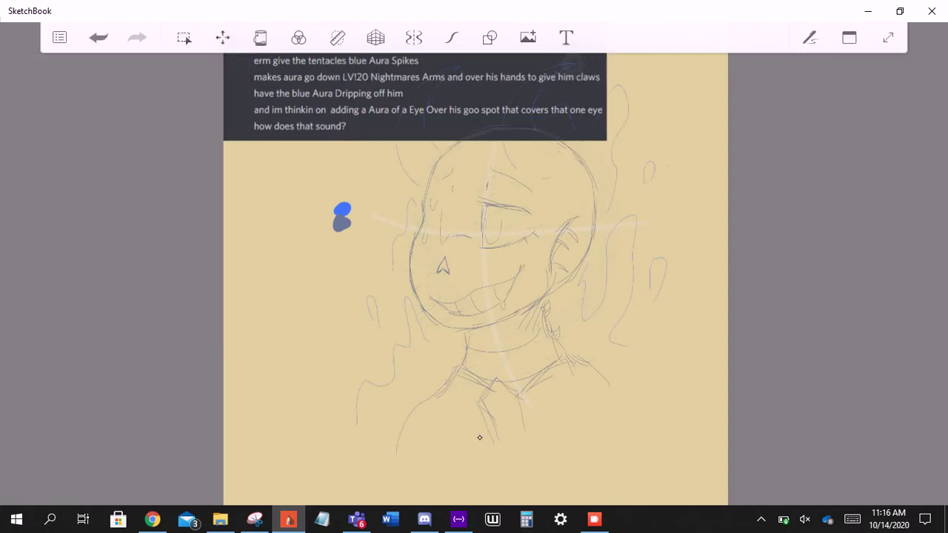
{"action": "scroll", "coordinate": [478, 437], "scroll_direction": "up", "scroll_amount": 1}
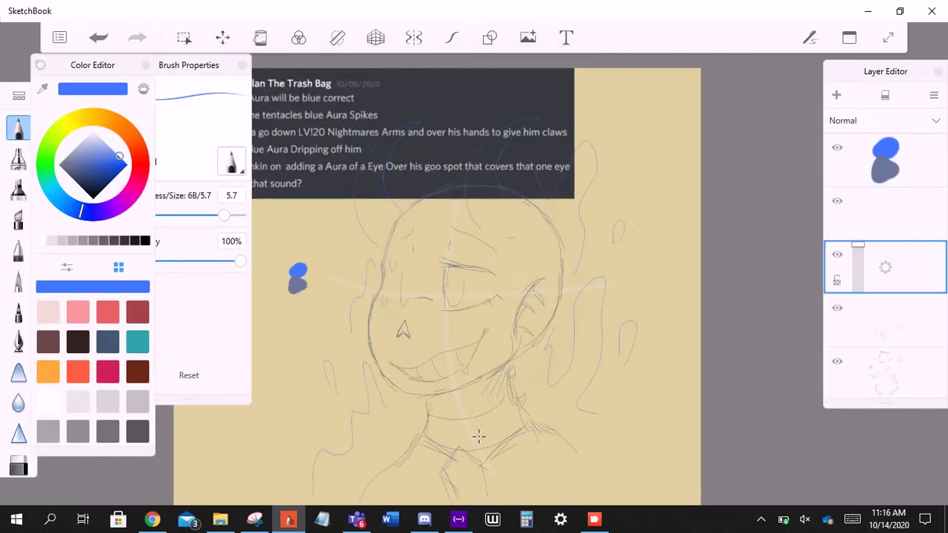
- Duplicate the blue horn and aura layer, hide one copy, and erase the wavy aura lines from the other
{"action": "left_click_drag", "start_coordinate": [867, 250], "coordinate": [886, 320]}
{"action": "key", "text": "ctrl+z"}
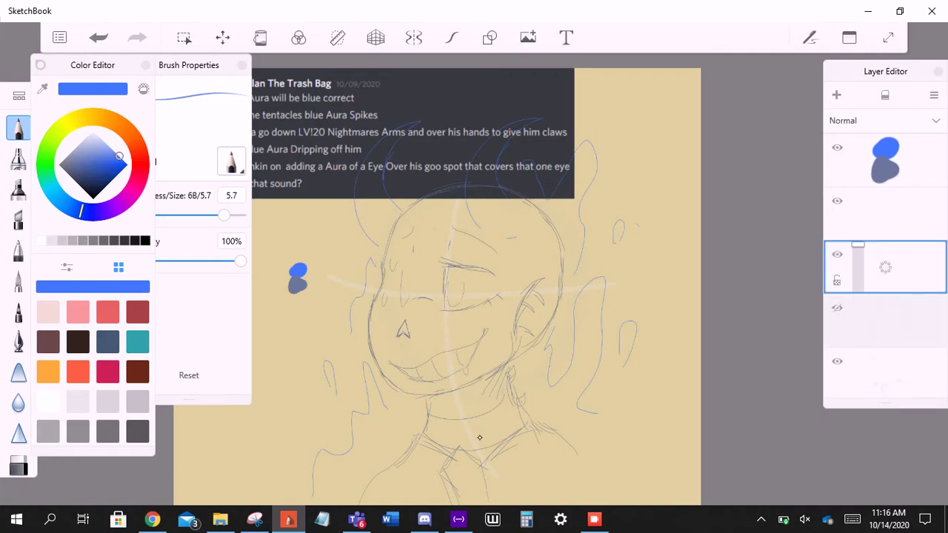
{"action": "key", "text": "e"}
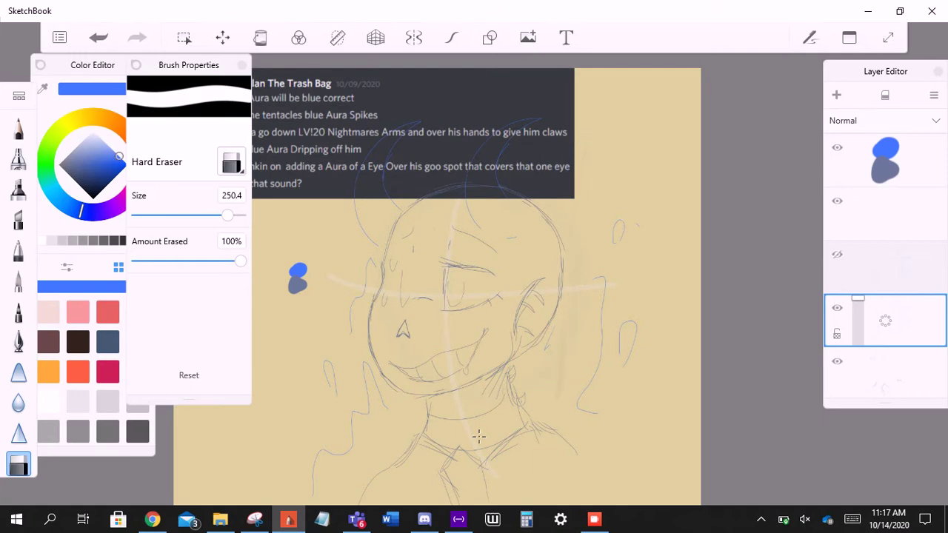
{"action": "scroll", "coordinate": [479, 437], "scroll_direction": "down", "scroll_amount": 1}
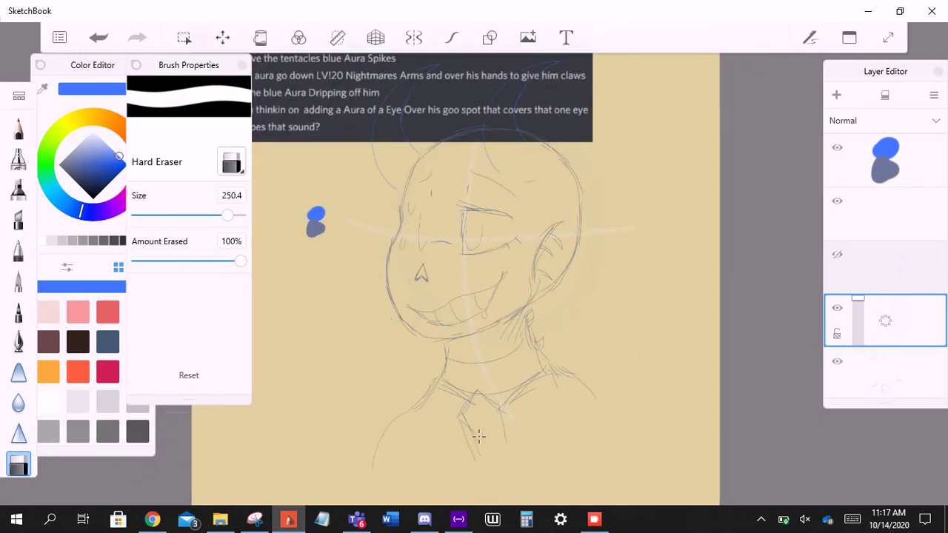
{"action": "scroll", "coordinate": [479, 437], "scroll_direction": "up", "scroll_amount": 1}
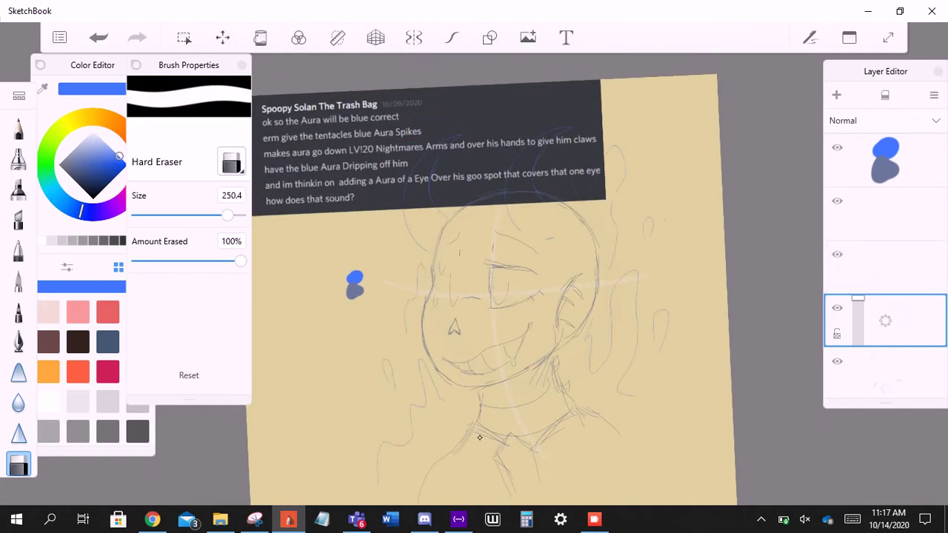
- Rename the layer with the horn lines as horns and the layer with the aura lines as dripping
{"action": "key", "text": "ctrl+z"}
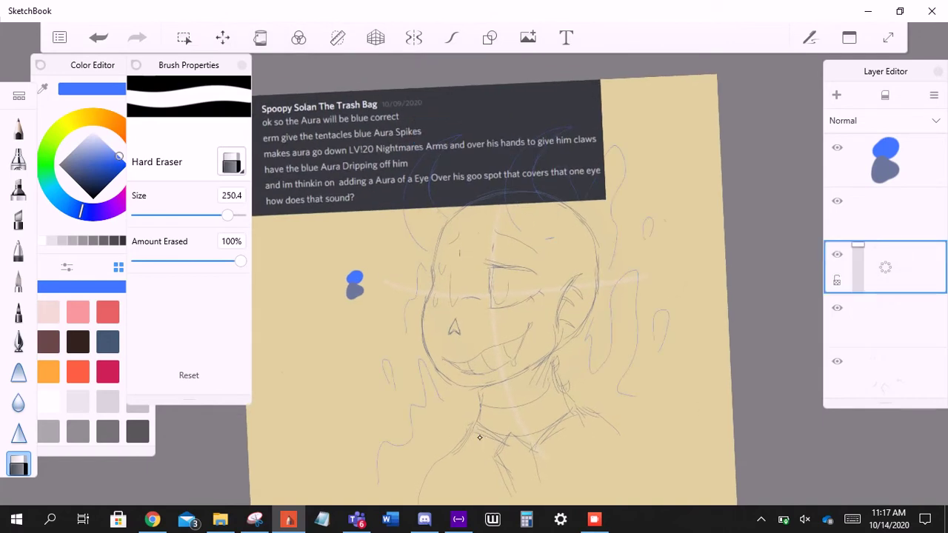
{"action": "key", "text": "ctrl+z"}
{"action": "mouse_move", "coordinate": [882, 320]}
{"action": "left_mouse_down"}
{"action": "mouse_move", "coordinate": [925, 292]}
{"action": "mouse_move", "coordinate": [931, 329]}
{"action": "left_mouse_up"}
{"action": "type", "text": "ho"}
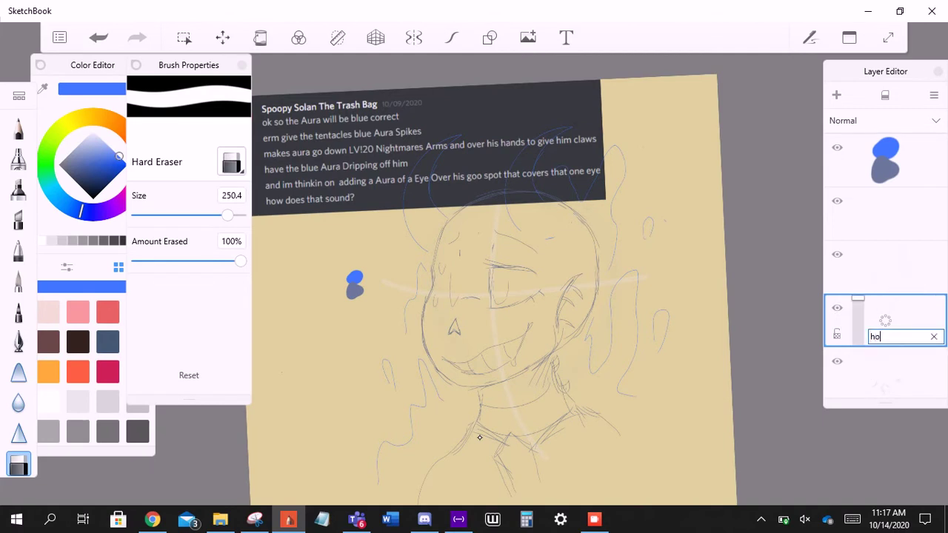
{"action": "type", "text": "rns"}
{"action": "left_click", "coordinate": [885, 266]}
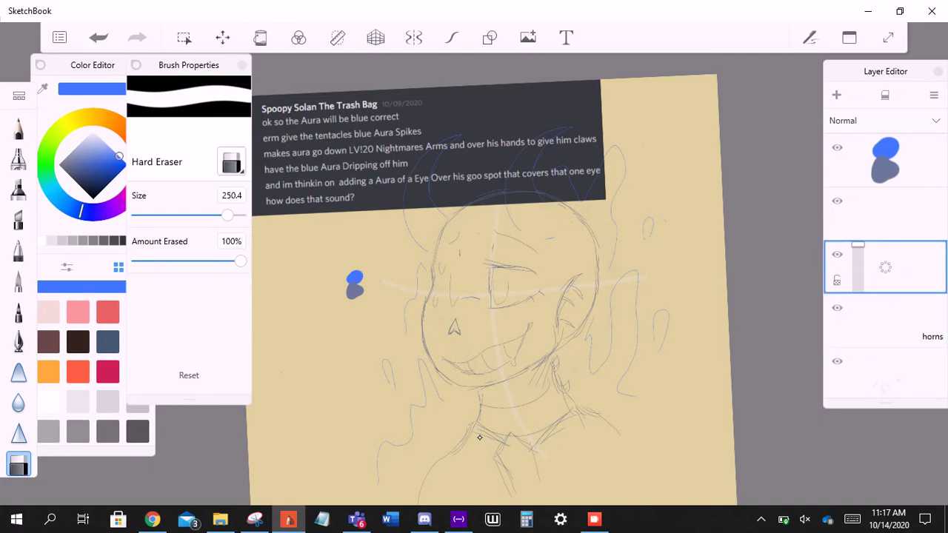
{"action": "left_click_drag", "start_coordinate": [885, 268], "coordinate": [922, 270]}
{"action": "type", "text": "dripping"}
{"action": "key", "text": "Return"}
- Try turning the dripping layer's aura lines upside down so they hang on opposite sides of the head
{"action": "key", "text": "v"}
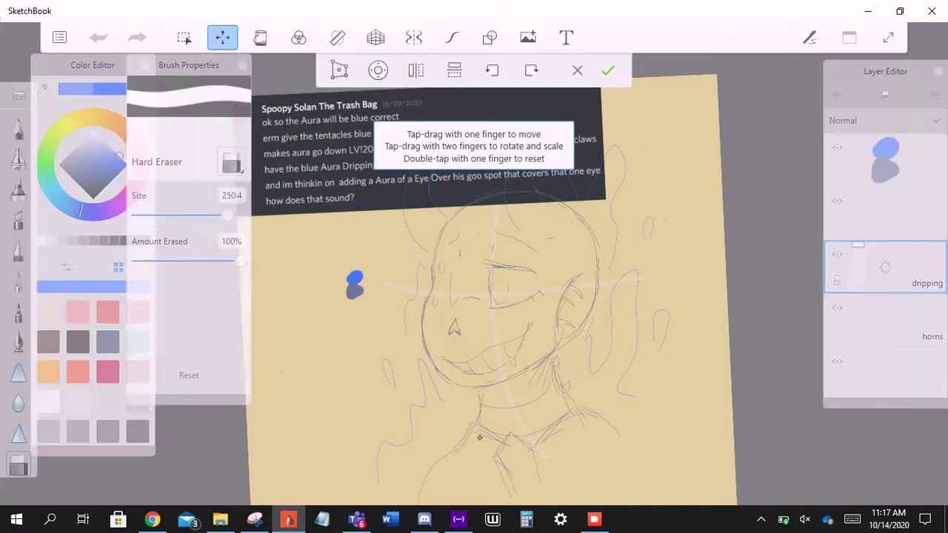
{"action": "left_click_drag", "start_coordinate": [478, 437], "coordinate": [479, 437]}
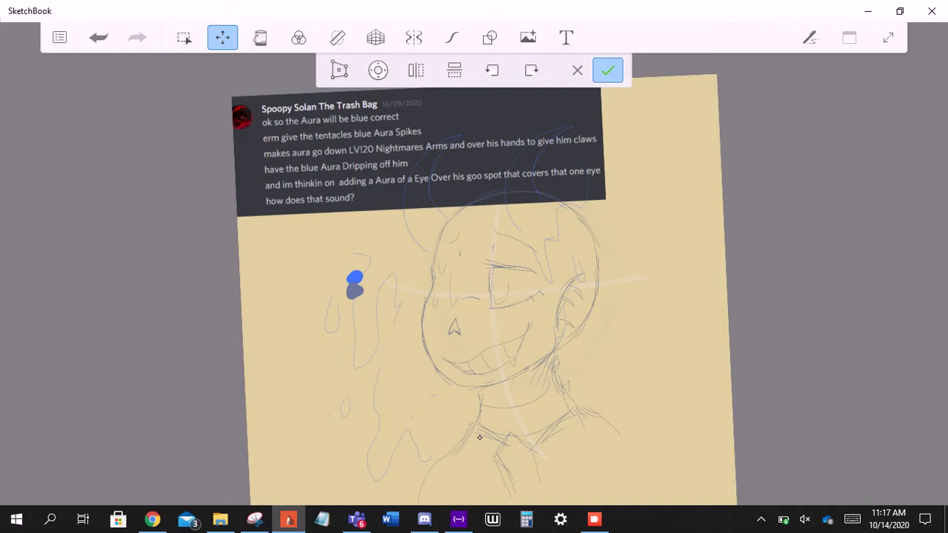
{"action": "key", "text": "Return"}
- Lasso the drip lines over the back of the head and try shrinking and moving them beside the jaw and neck
{"action": "scroll", "coordinate": [479, 437], "scroll_direction": "down", "scroll_amount": 2}
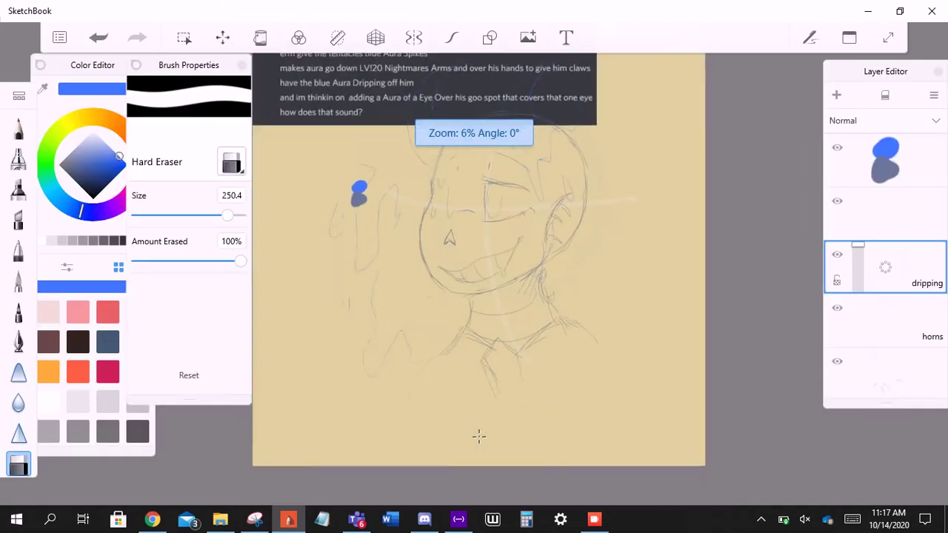
{"action": "key", "text": "m"}
{"action": "mouse_move", "coordinate": [513, 141]}
{"action": "left_mouse_down"}
{"action": "mouse_move", "coordinate": [522, 185]}
{"action": "mouse_move", "coordinate": [630, 159]}
{"action": "mouse_move", "coordinate": [643, 291]}
{"action": "mouse_move", "coordinate": [652, 216]}
{"action": "left_mouse_up"}
{"action": "key", "text": "m"}
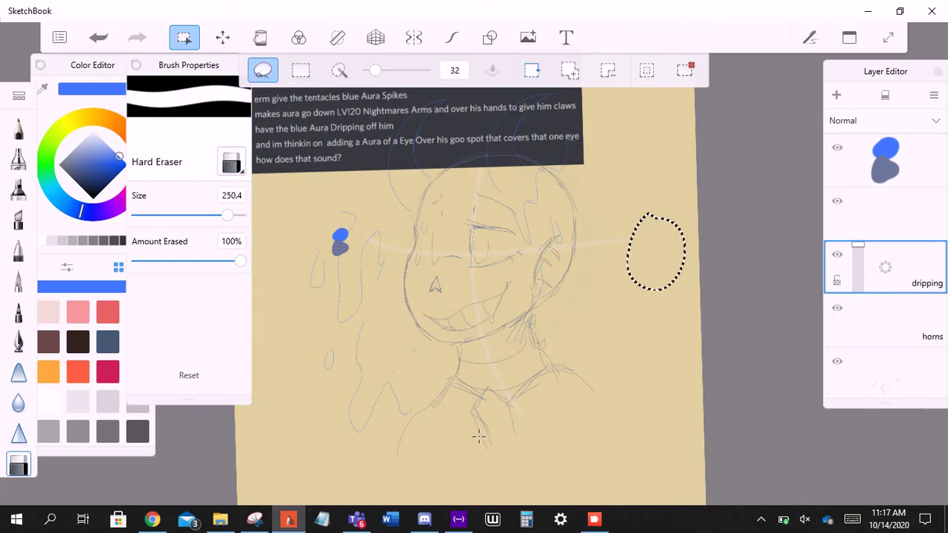
{"action": "mouse_move", "coordinate": [579, 126]}
{"action": "left_mouse_down"}
{"action": "mouse_move", "coordinate": [537, 300]}
{"action": "mouse_move", "coordinate": [648, 200]}
{"action": "left_mouse_up"}
{"action": "key", "text": "v"}
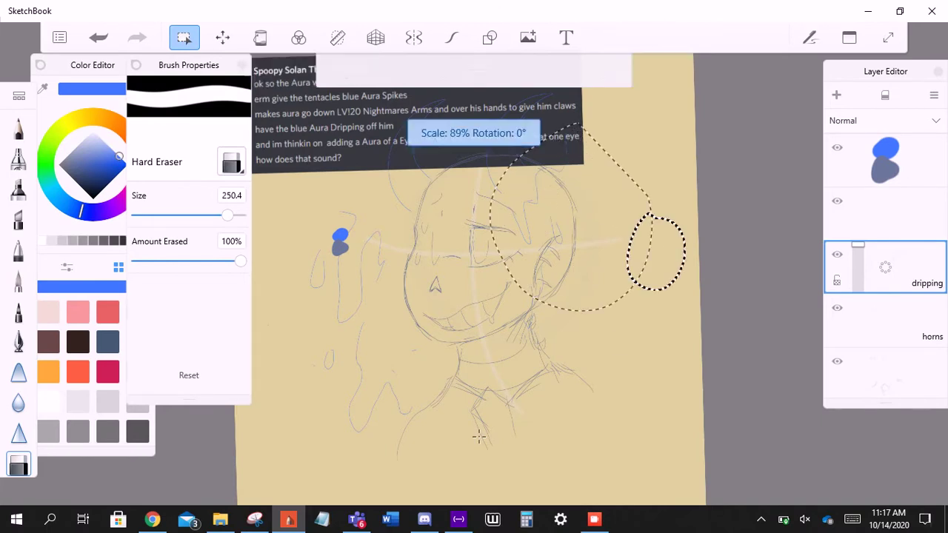
{"action": "scroll", "coordinate": [478, 437], "scroll_direction": "down", "scroll_amount": 1}
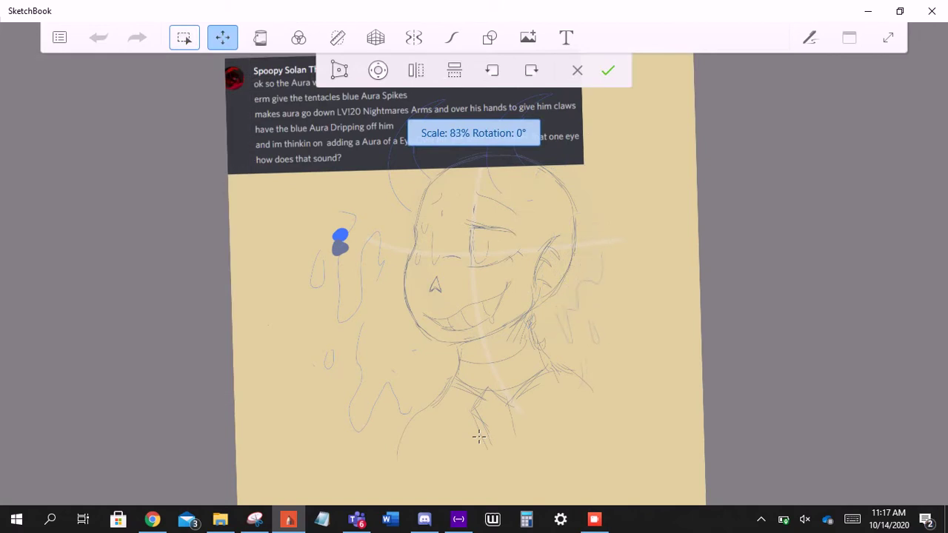
{"action": "scroll", "coordinate": [478, 437], "scroll_direction": "down", "scroll_amount": 1}
{"action": "scroll", "coordinate": [479, 437], "scroll_direction": "down", "scroll_amount": 3}
{"action": "key", "text": "Return"}
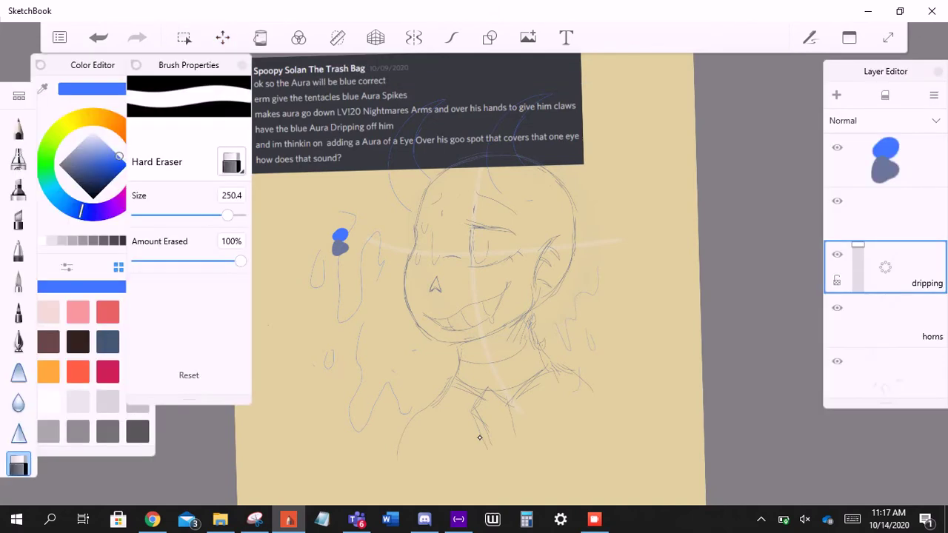
- Try transforming a lassoed group of drips beside the near shoulder, and undo all the dripping layer's transformations
{"action": "key", "text": "m"}
{"action": "mouse_move", "coordinate": [379, 311]}
{"action": "left_mouse_down"}
{"action": "mouse_move", "coordinate": [348, 332]}
{"action": "mouse_move", "coordinate": [300, 400]}
{"action": "mouse_move", "coordinate": [465, 442]}
{"action": "left_mouse_up"}
{"action": "key", "text": "v"}
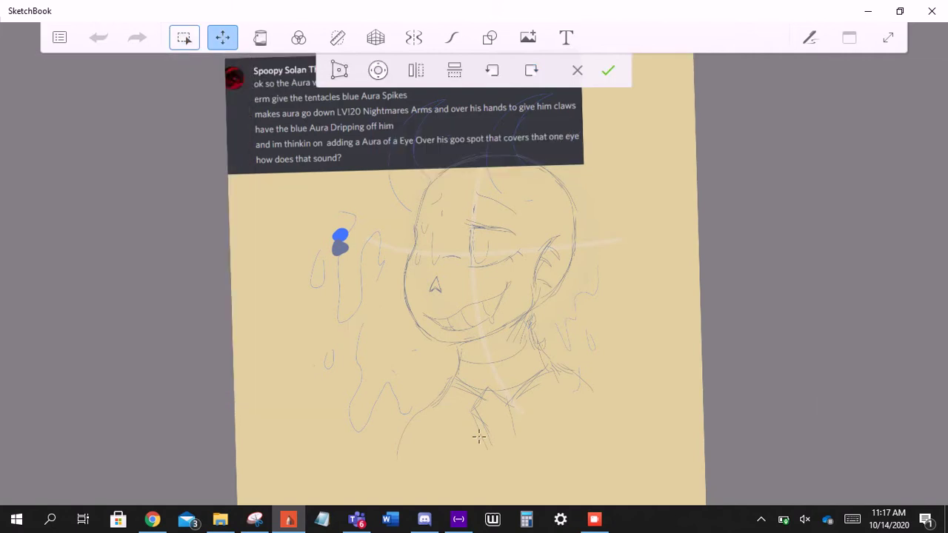
{"action": "scroll", "coordinate": [479, 437], "scroll_direction": "up", "scroll_amount": 2}
{"action": "left_click_drag", "start_coordinate": [478, 437], "coordinate": [479, 437]}
{"action": "key", "text": "Return"}
{"action": "key", "text": "ctrl+z"}
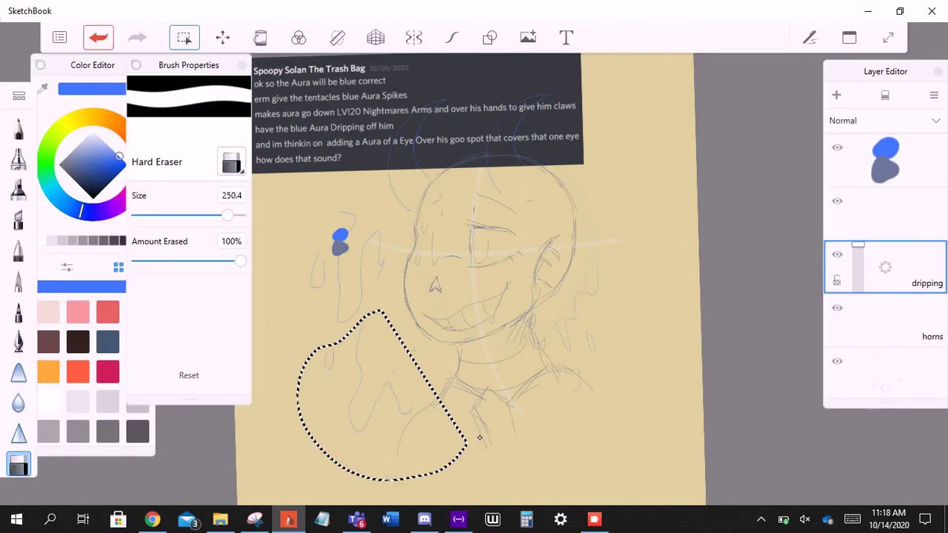
{"action": "key", "text": "ctrl+z"}
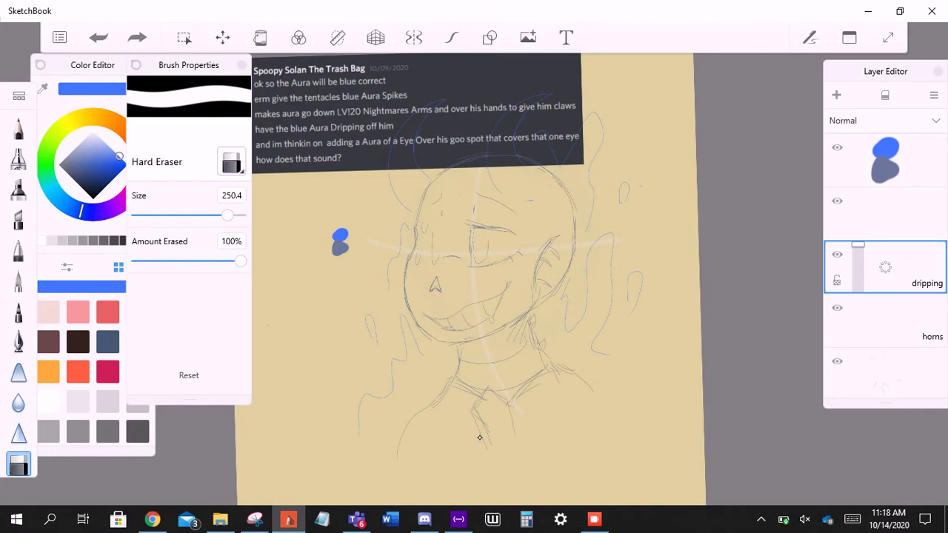
- Hide the sketch layer that holds the collar, shoulders and facial drips
{"action": "key", "text": "ctrl+z"}
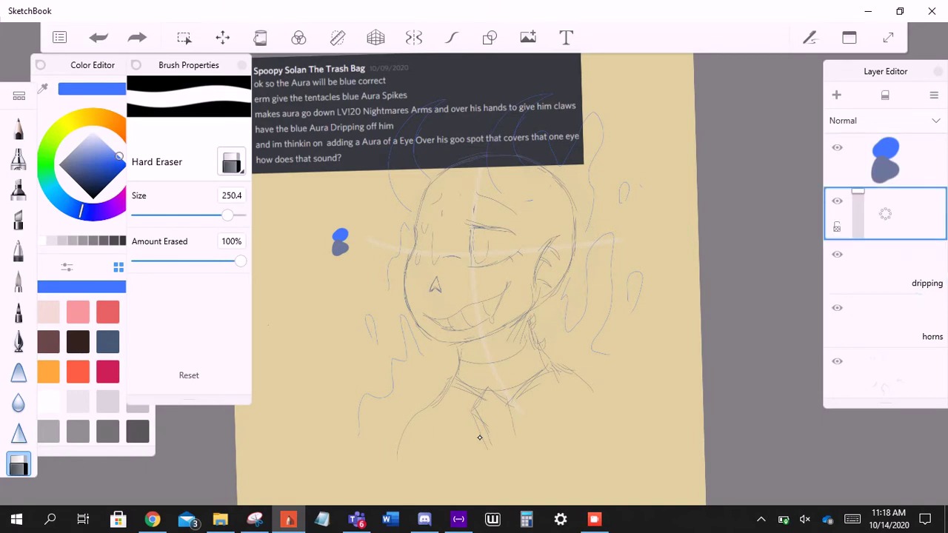
{"action": "key", "text": "ctrl+z"}
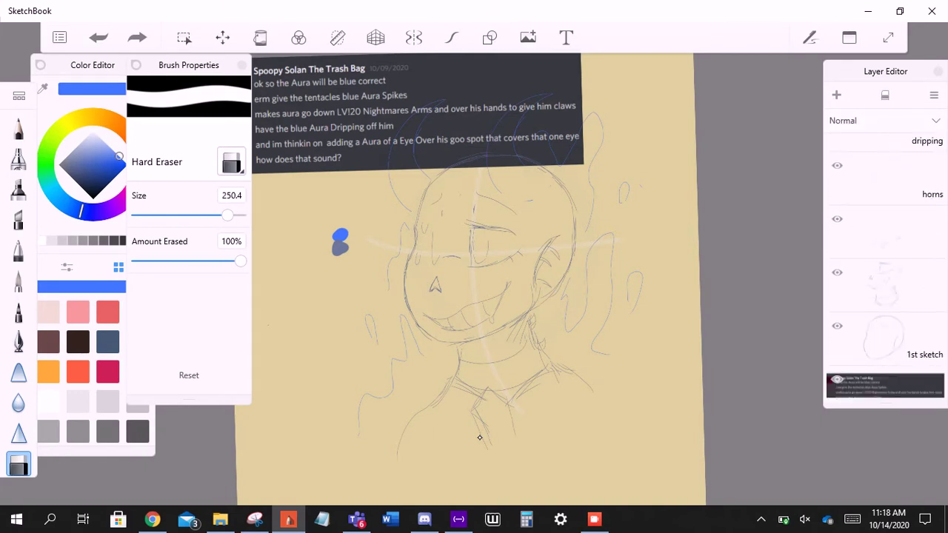
{"action": "key", "text": "ctrl+z"}
{"action": "key", "text": "ctrl+z"}
{"action": "key", "text": "ctrl+z"}
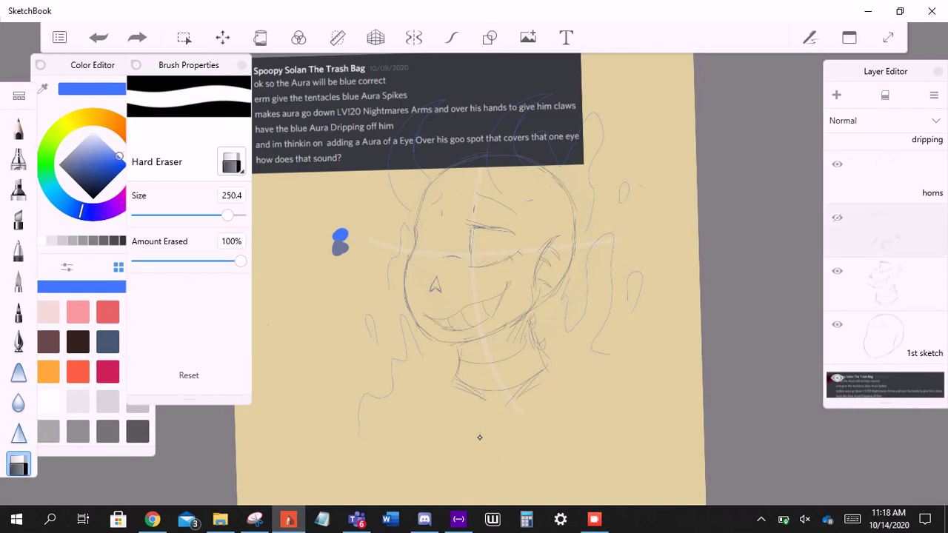
- Show the collar, shoulders and facial drips layer again and rename it as "extra features"
{"action": "key", "text": "ctrl+z"}
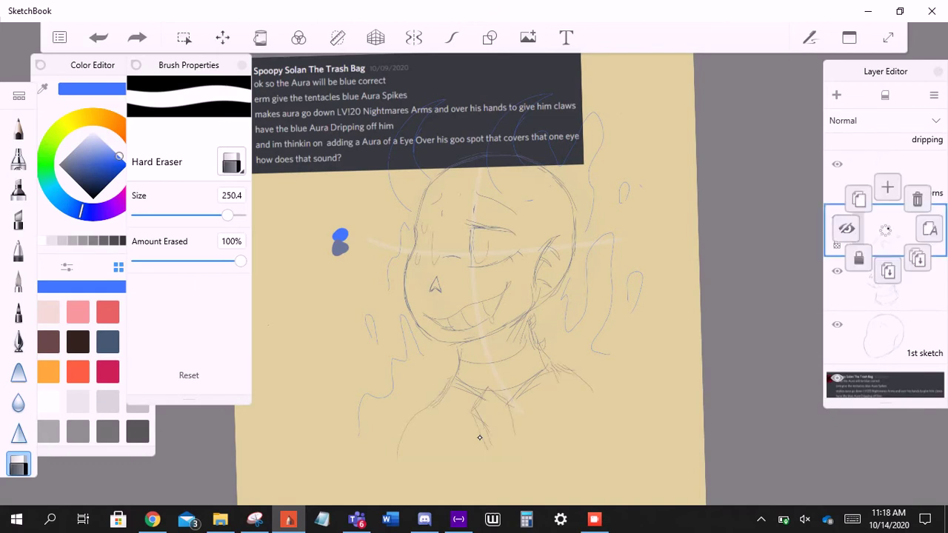
{"action": "type", "text": "ext"}
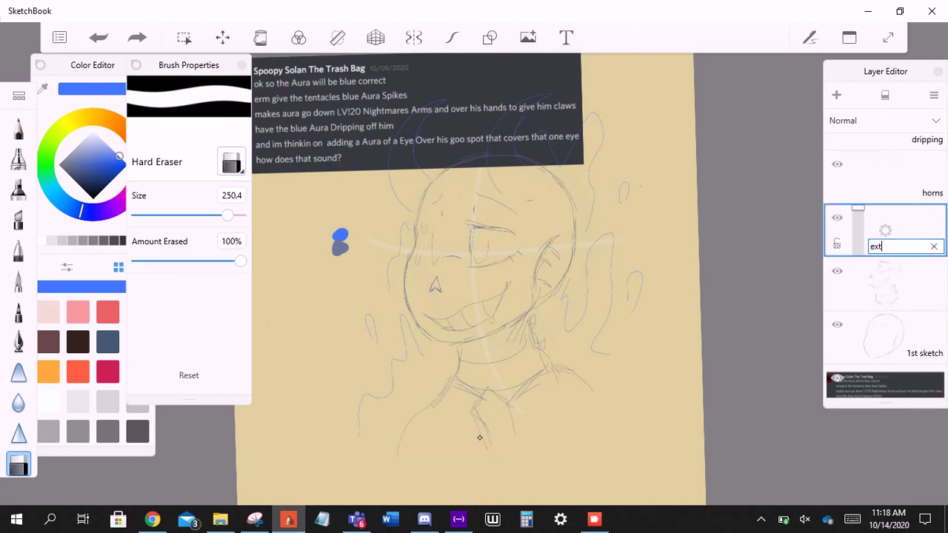
{"action": "type", "text": "ra features"}
{"action": "key", "text": "Return"}
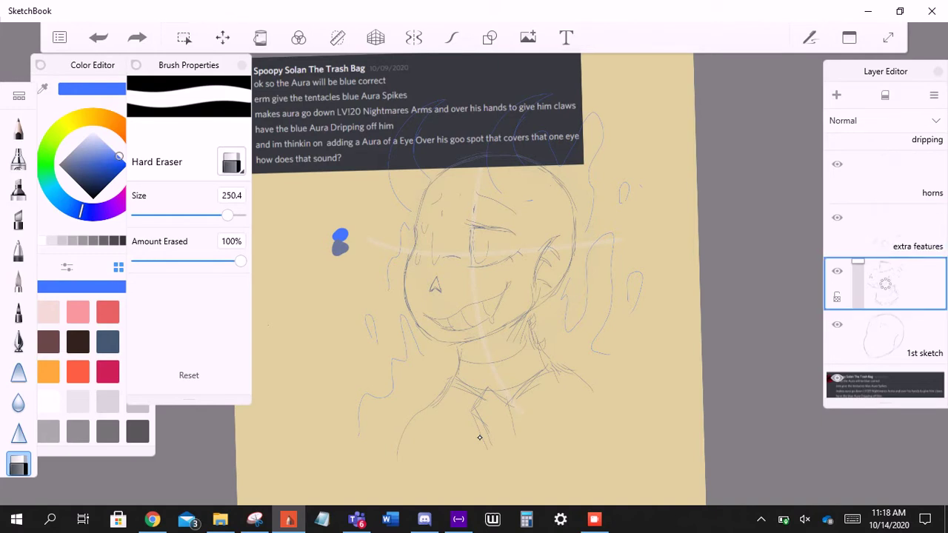
- Rename the layer holding the eye, nose, mouth and neck sketch as "facal features"
{"action": "left_click", "coordinate": [885, 284]}
{"action": "left_click", "coordinate": [885, 284]}
{"action": "type", "text": "facal "}
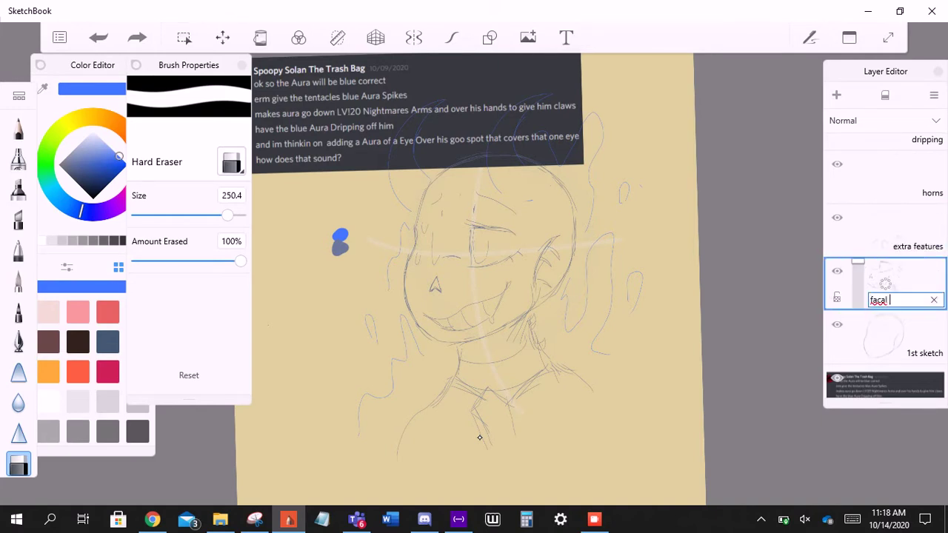
{"action": "type", "text": "features"}
{"action": "double_click", "coordinate": [877, 300]}
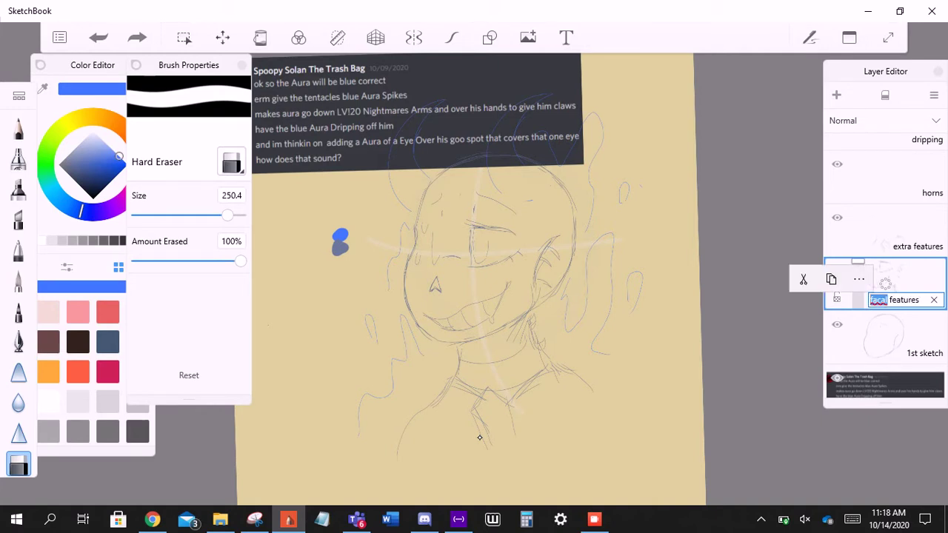
{"action": "right_click", "coordinate": [877, 299]}
{"action": "key", "text": "Escape"}
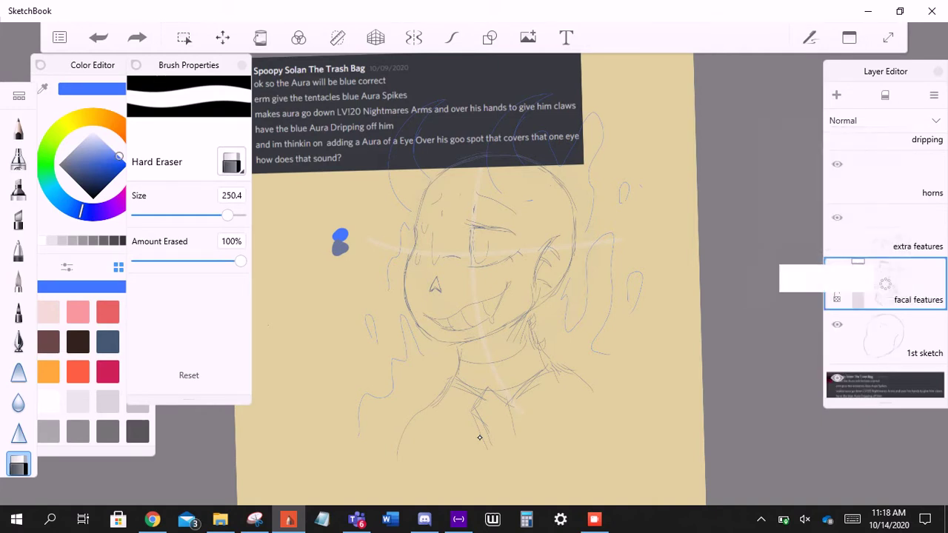
{"action": "left_click", "coordinate": [885, 337]}
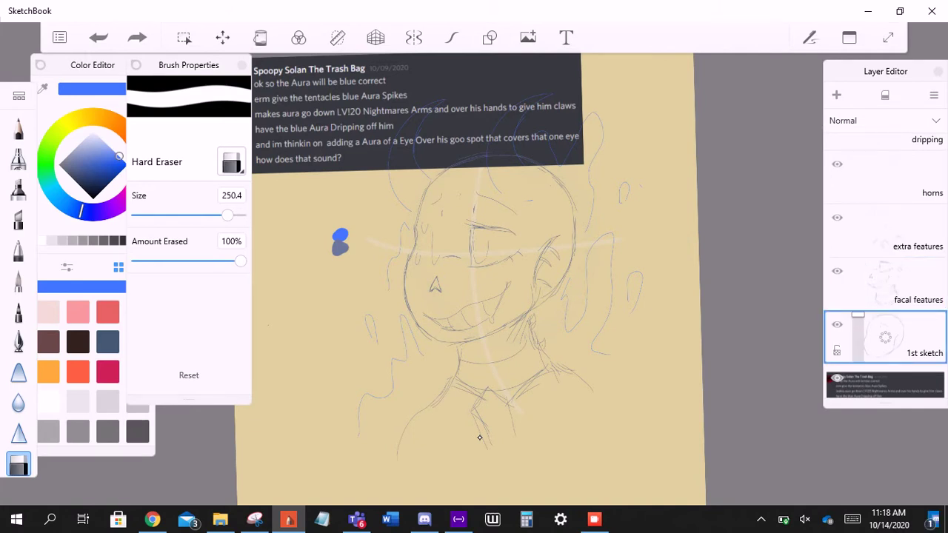
{"action": "left_click", "coordinate": [885, 337]}
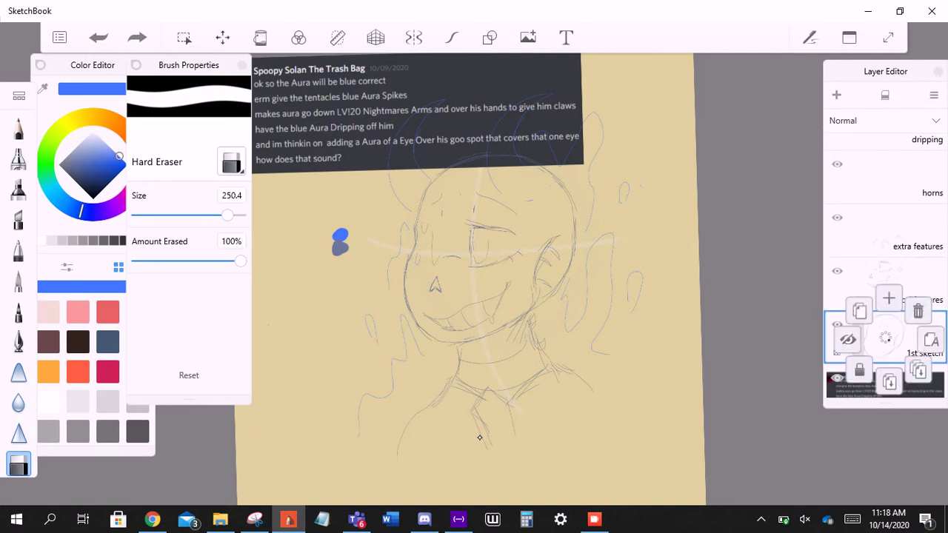
{"action": "left_click", "coordinate": [885, 337]}
- Select the empty layer above the dripping layer, hide the dripping layer and switch to the Pencil
{"action": "scroll", "coordinate": [885, 267], "scroll_direction": "up", "scroll_amount": 3}
{"action": "scroll", "coordinate": [885, 267], "scroll_direction": "down", "scroll_amount": 5}
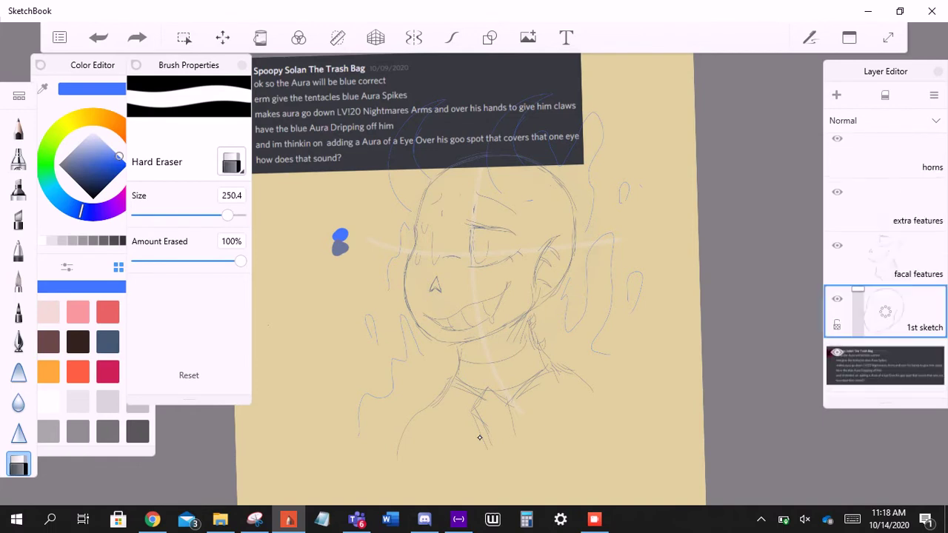
{"action": "scroll", "coordinate": [885, 267], "scroll_direction": "up", "scroll_amount": 5}
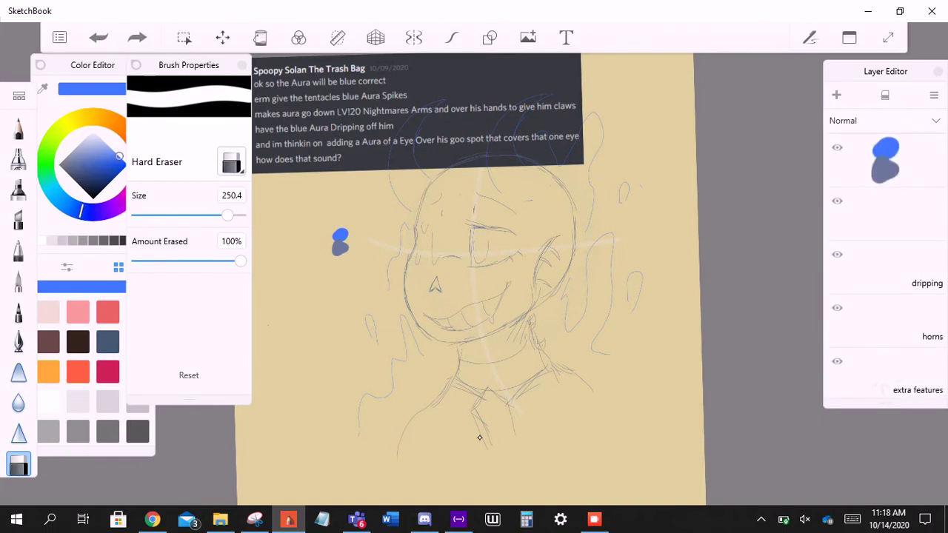
{"action": "left_click", "coordinate": [885, 214]}
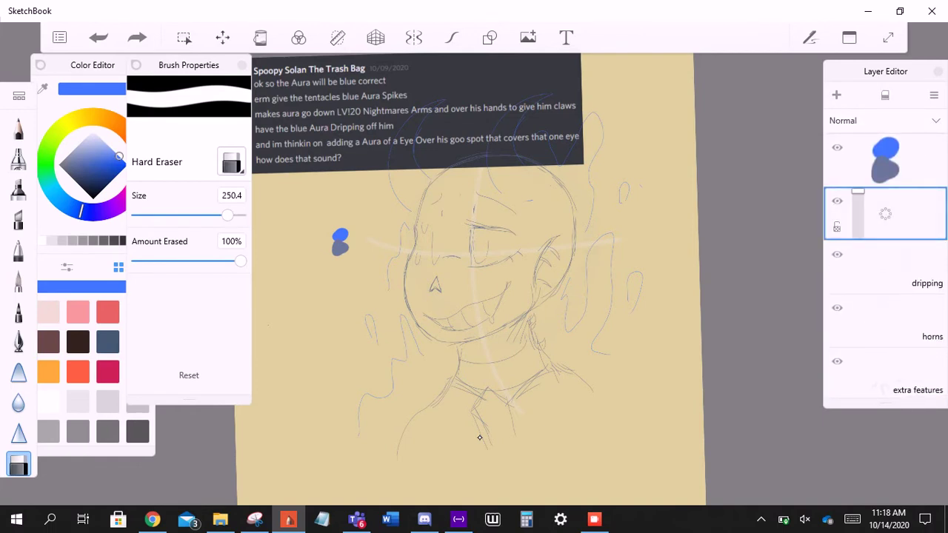
{"action": "left_click", "coordinate": [837, 254]}
{"action": "key", "text": "e"}
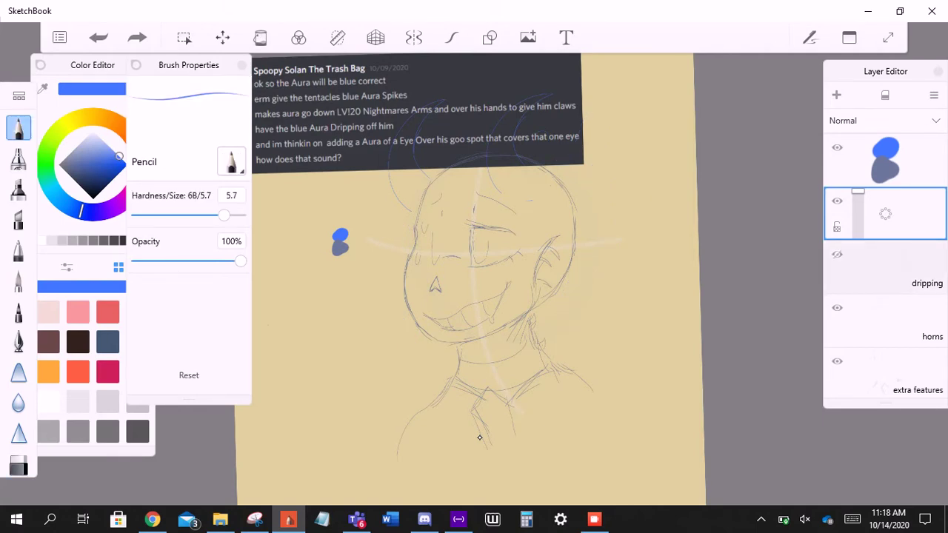
- Try sketching new blue drip lines in front of the face and behind the neck, and undo them
{"action": "scroll", "coordinate": [479, 437], "scroll_direction": "up", "scroll_amount": 5}
{"action": "left_click_drag", "start_coordinate": [395, 289], "coordinate": [412, 437]}
{"action": "key", "text": "ctrl+z"}
{"action": "mouse_move", "coordinate": [373, 237]}
{"action": "left_mouse_down"}
{"action": "mouse_move", "coordinate": [364, 313]}
{"action": "mouse_move", "coordinate": [376, 314]}
{"action": "mouse_move", "coordinate": [396, 427]}
{"action": "mouse_move", "coordinate": [454, 456]}
{"action": "left_mouse_up"}
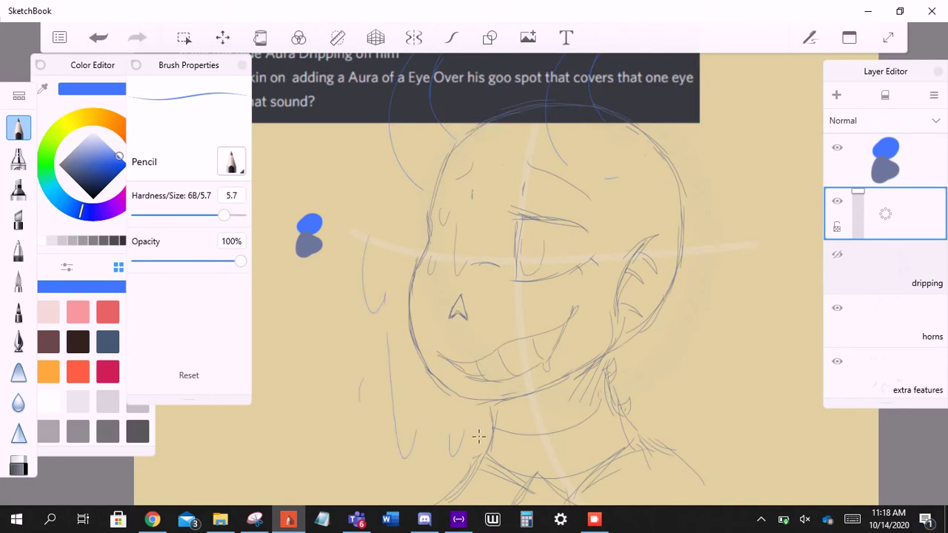
{"action": "scroll", "coordinate": [479, 437], "scroll_direction": "down", "scroll_amount": 3}
{"action": "key", "text": "ctrl+z"}
{"action": "key", "text": "ctrl+z"}
{"action": "key", "text": "ctrl+z"}
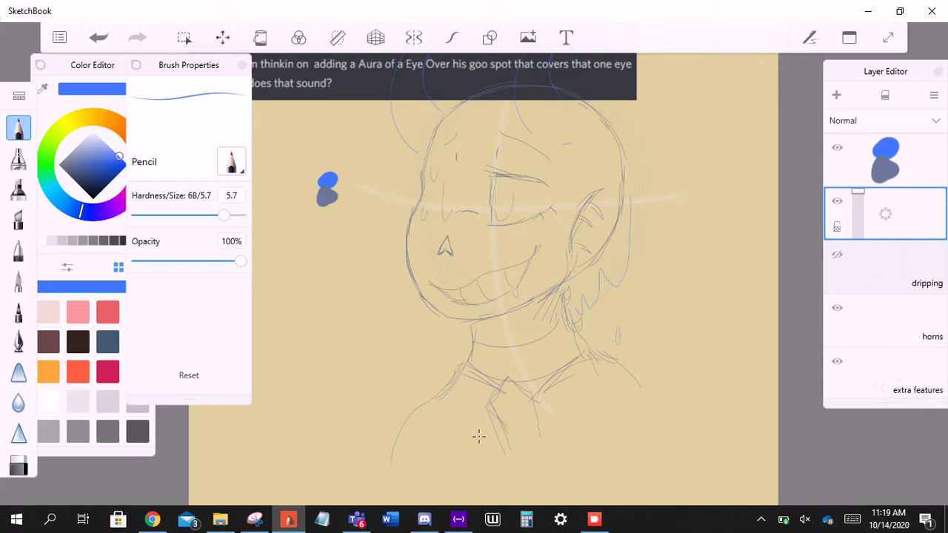
{"action": "key", "text": "ctrl+z"}
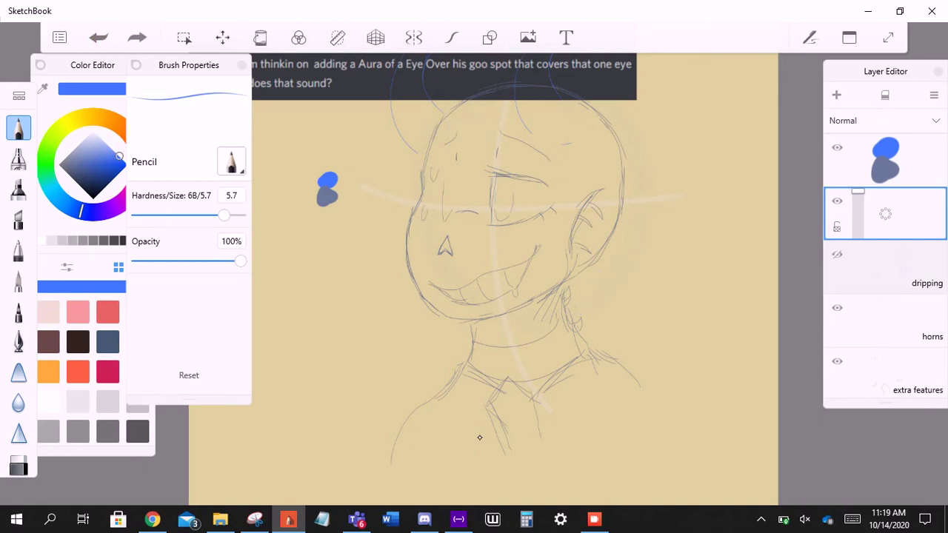
- Compare with the old dripping layer, try sketching rounded drips behind the ear and above the shoulder, and undo them
{"action": "scroll", "coordinate": [479, 437], "scroll_direction": "down", "scroll_amount": 2}
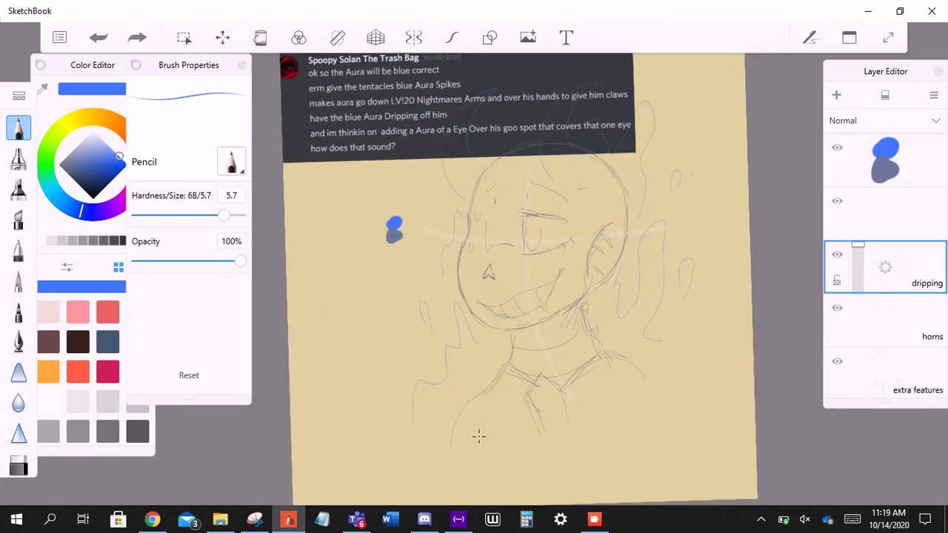
{"action": "key", "text": "ctrl+y"}
{"action": "scroll", "coordinate": [480, 437], "scroll_direction": "up", "scroll_amount": 3}
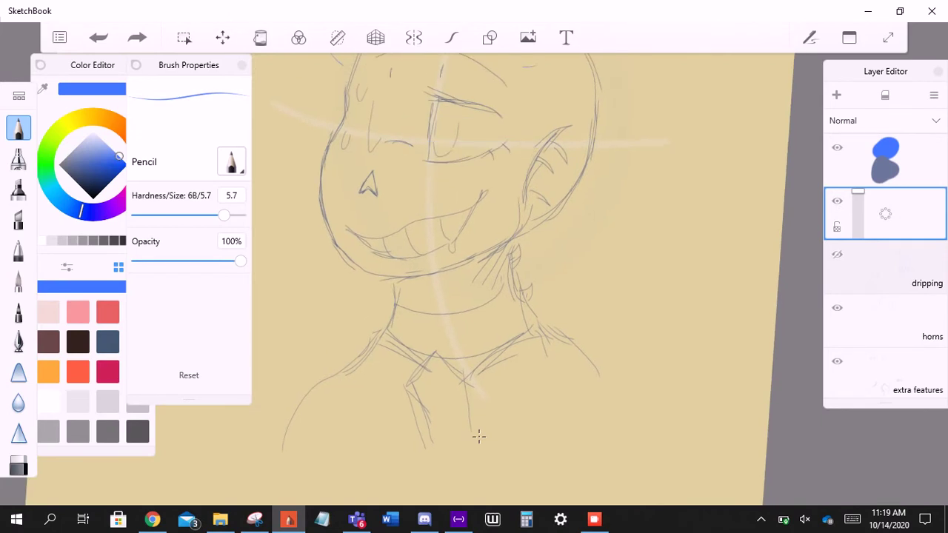
{"action": "mouse_move", "coordinate": [630, 142]}
{"action": "left_mouse_down"}
{"action": "mouse_move", "coordinate": [600, 222]}
{"action": "mouse_move", "coordinate": [585, 179]}
{"action": "left_mouse_up"}
{"action": "left_click_drag", "start_coordinate": [564, 233], "coordinate": [563, 252]}
{"action": "left_click_drag", "start_coordinate": [585, 292], "coordinate": [585, 332]}
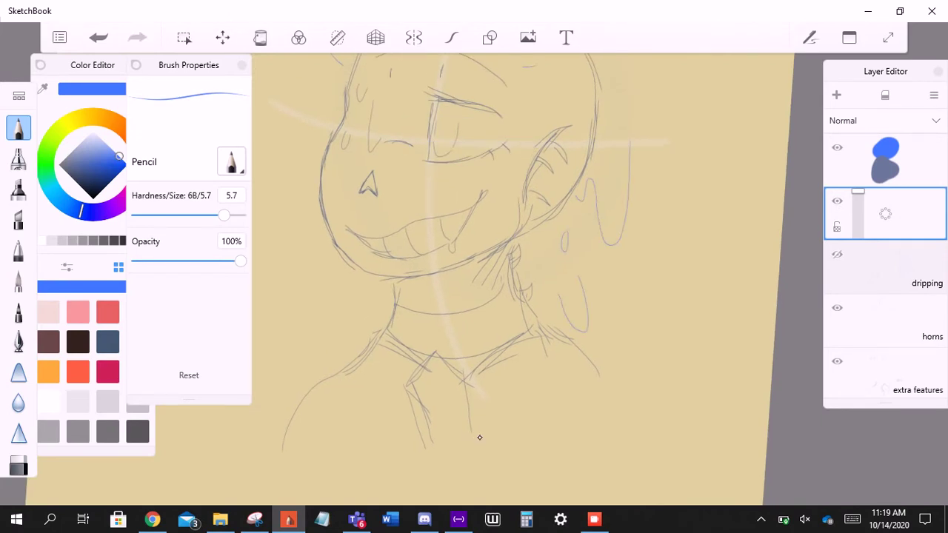
{"action": "key", "text": "ctrl+z"}
{"action": "key", "text": "ctrl+z"}
{"action": "key", "text": "ctrl+z"}
{"action": "key", "text": "ctrl+z"}
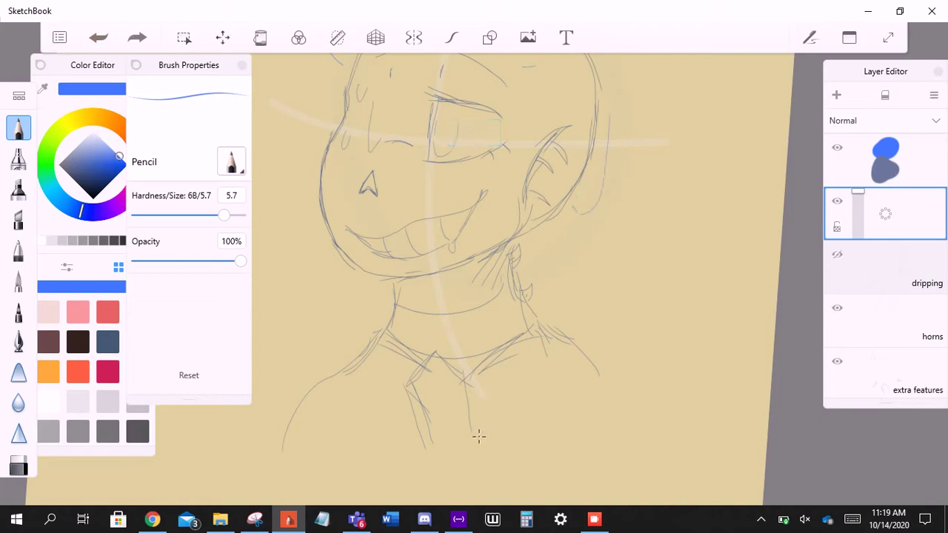
- Sketch a wavy drip line with a loose droplet behind the ear and down along the neck
{"action": "mouse_move", "coordinate": [574, 207]}
{"action": "left_mouse_down"}
{"action": "mouse_move", "coordinate": [547, 236]}
{"action": "mouse_move", "coordinate": [533, 308]}
{"action": "left_mouse_up"}
{"action": "scroll", "coordinate": [479, 436], "scroll_direction": "down", "scroll_amount": 3}
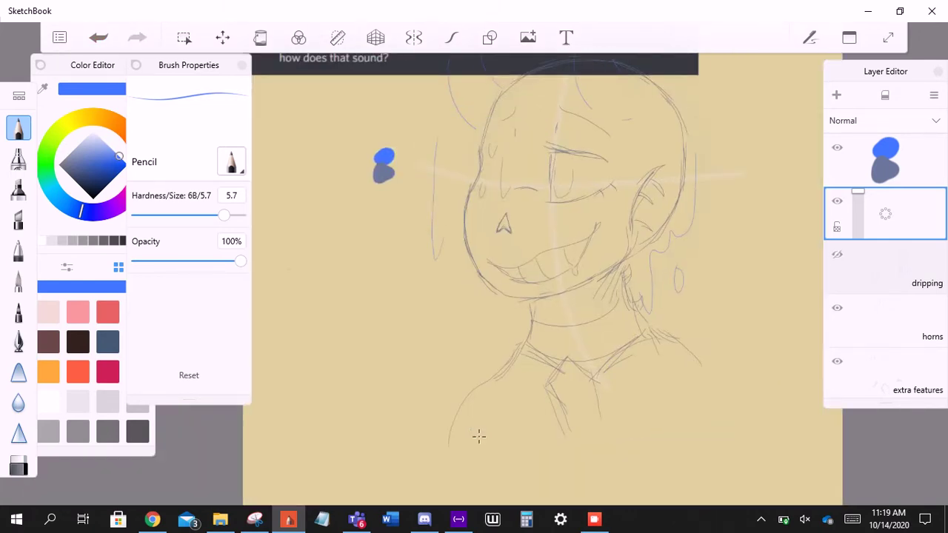
{"action": "key", "text": "ctrl+z"}
{"action": "key", "text": "ctrl+y"}
{"action": "key", "text": "ctrl+z"}
- Sketch long drip lines and small loose droplets in front of the face and above the near shoulder
{"action": "left_click_drag", "start_coordinate": [454, 170], "coordinate": [444, 265]}
{"action": "left_click_drag", "start_coordinate": [469, 300], "coordinate": [470, 362]}
{"action": "scroll", "coordinate": [478, 436], "scroll_direction": "down", "scroll_amount": 2}
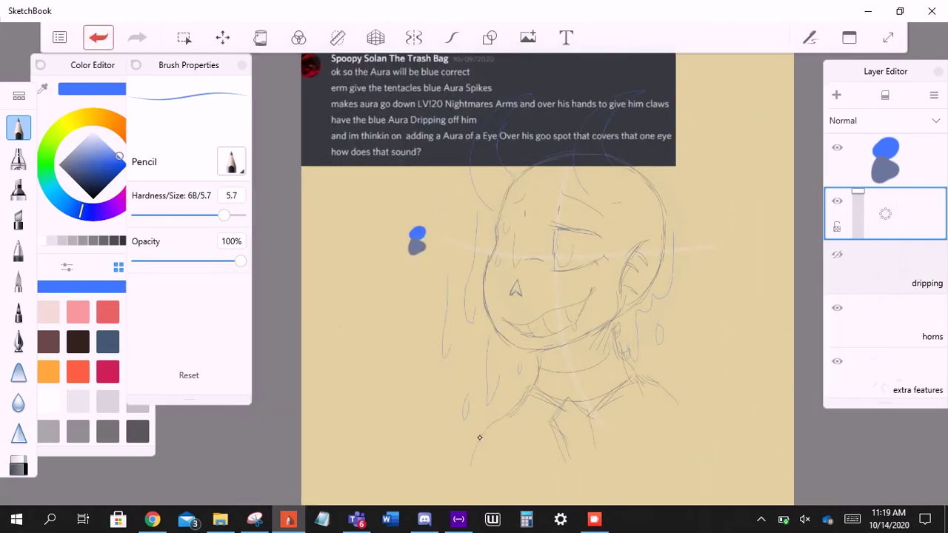
{"action": "mouse_move", "coordinate": [449, 330]}
{"action": "left_mouse_down"}
{"action": "mouse_move", "coordinate": [432, 344]}
{"action": "mouse_move", "coordinate": [458, 379]}
{"action": "left_mouse_up"}
{"action": "key", "text": "ctrl+z"}
{"action": "scroll", "coordinate": [479, 436], "scroll_direction": "down", "scroll_amount": 2}
{"action": "key", "text": "ctrl+z"}
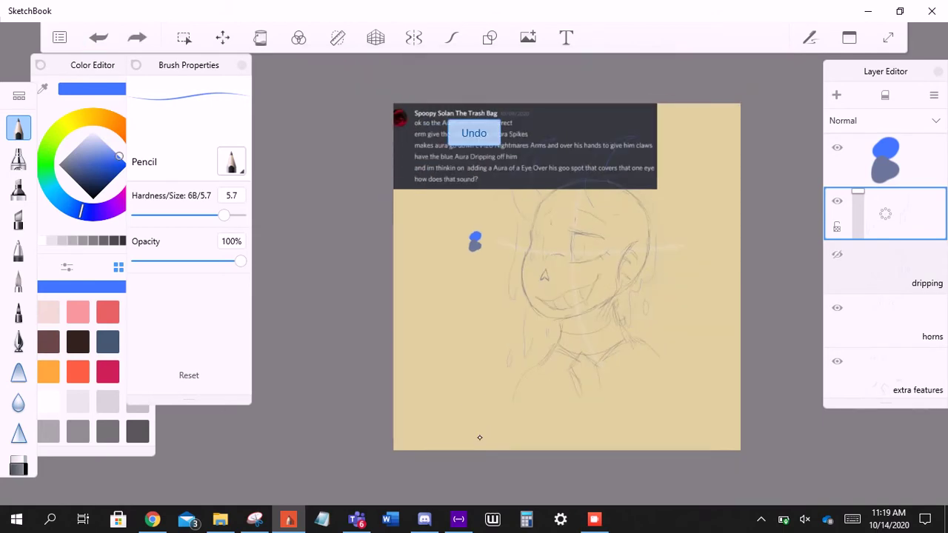
- Erase the long drip lines in front of the face and the upper end of the line behind the head
{"action": "scroll", "coordinate": [478, 437], "scroll_direction": "up", "scroll_amount": 3}
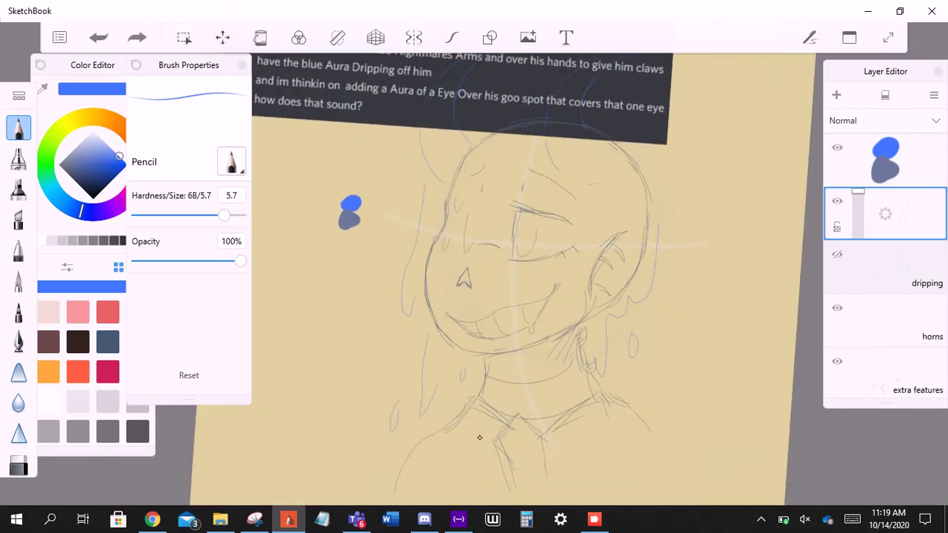
{"action": "key", "text": "e"}
{"action": "key", "text": "ctrl+y"}
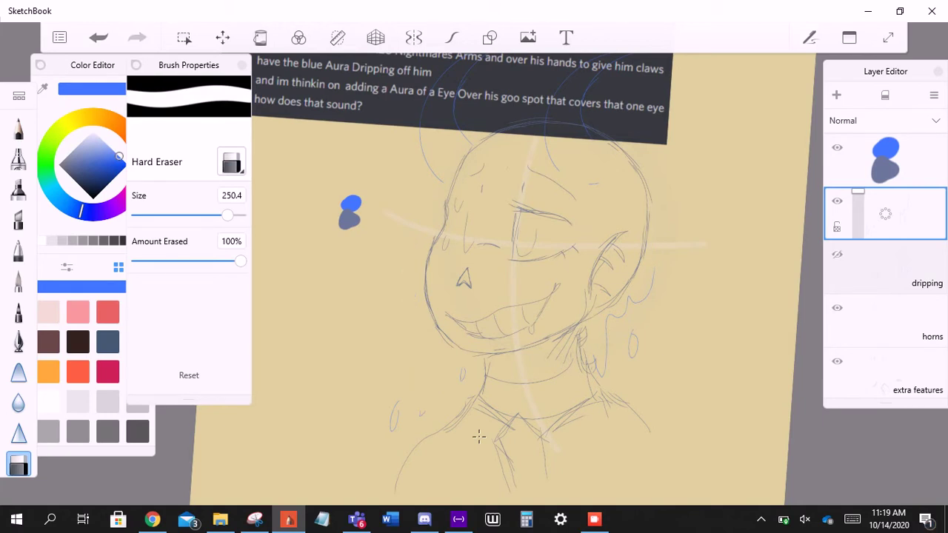
- Redraw the drip lines in front of the face and beside the chin, and trim the longest one's upper end
{"action": "key", "text": "e"}
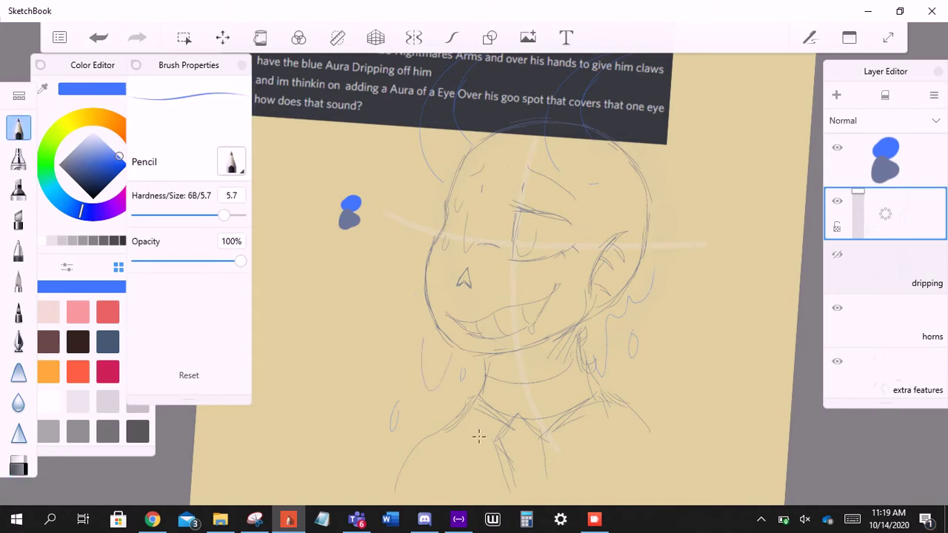
{"action": "key", "text": "ctrl+z"}
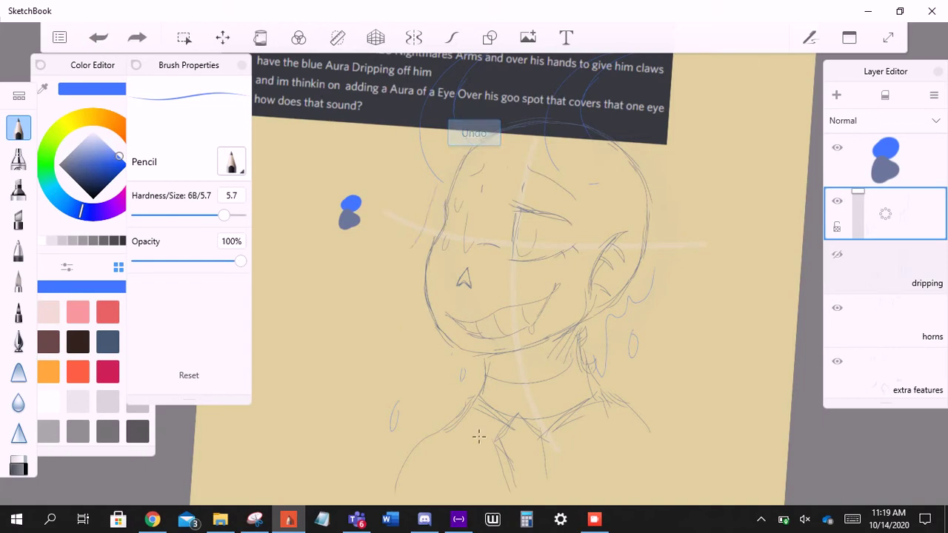
{"action": "left_click", "coordinate": [478, 437]}
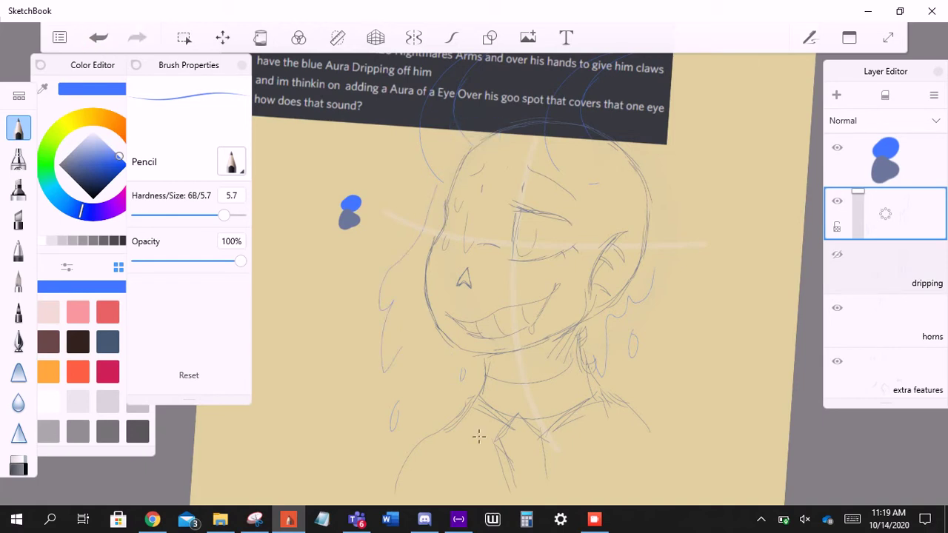
{"action": "key", "text": "ctrl+z"}
{"action": "left_click_drag", "start_coordinate": [438, 363], "coordinate": [436, 379]}
{"action": "key", "text": "ctrl+z"}
{"action": "left_click_drag", "start_coordinate": [411, 270], "coordinate": [406, 315]}
{"action": "key", "text": "Home"}
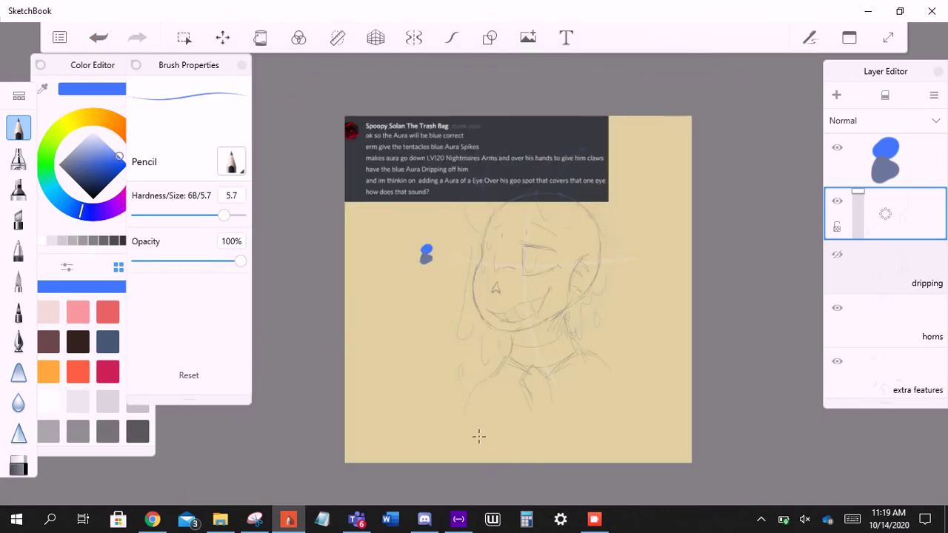
{"action": "key", "text": "Home"}
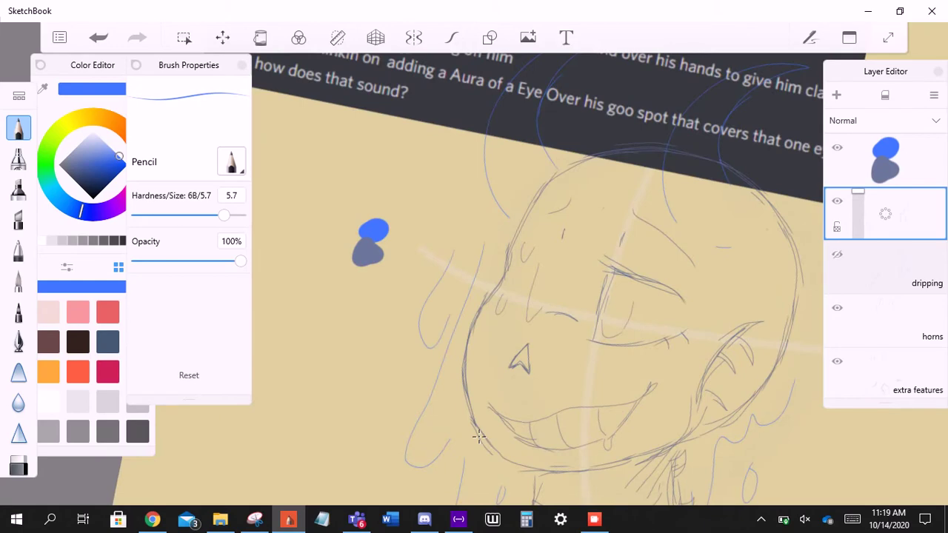
{"action": "key", "text": "e"}
{"action": "key", "text": "Home"}
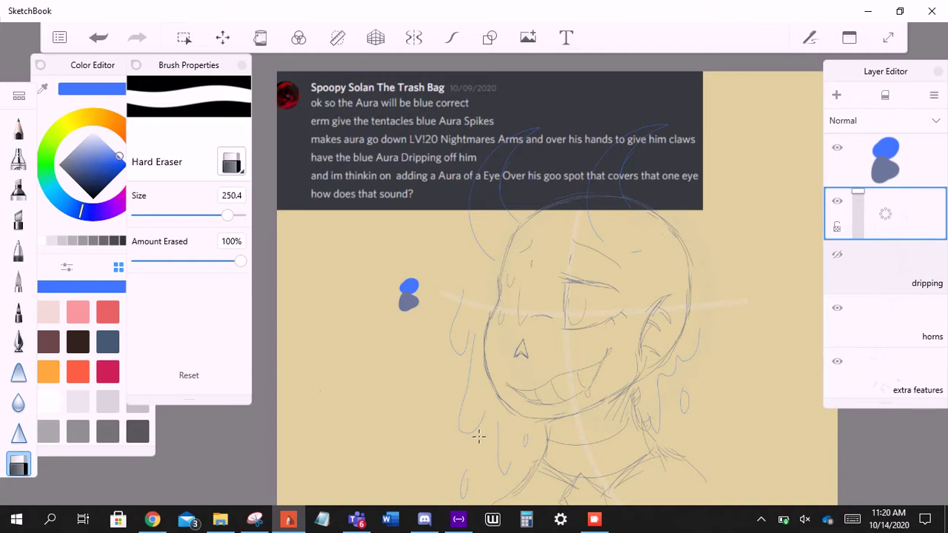
- Sketch a drip line behind the back of the head and a longer wavy one hanging beyond the ear above the shoulder
{"action": "scroll", "coordinate": [479, 437], "scroll_direction": "up", "scroll_amount": 3}
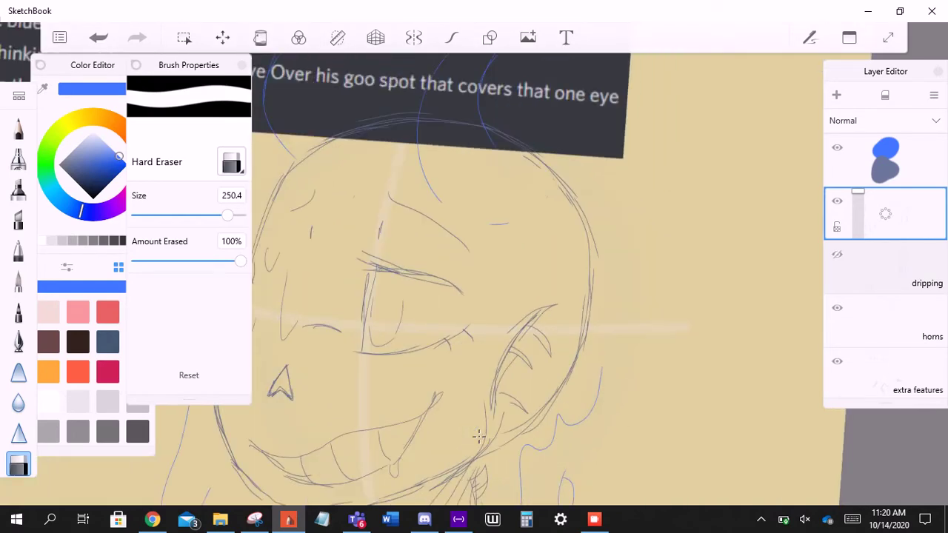
{"action": "key", "text": "e"}
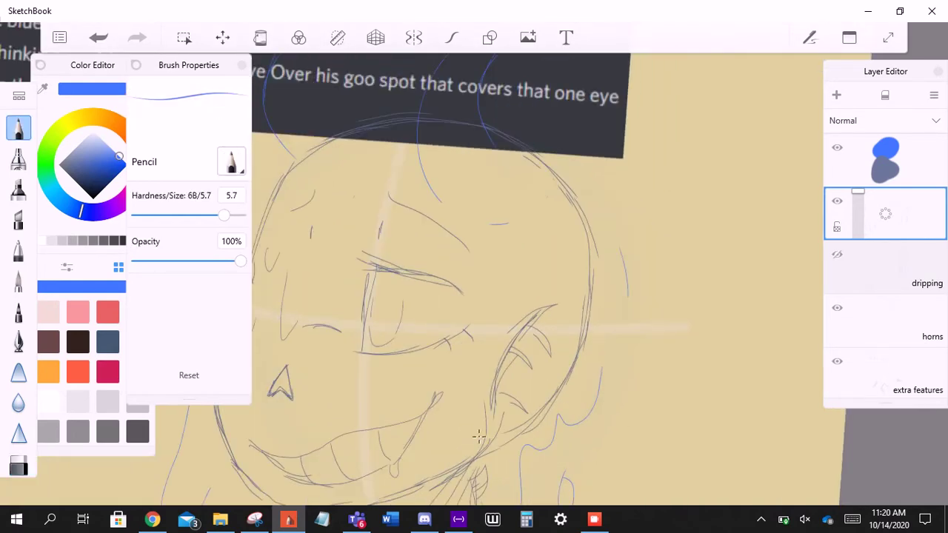
{"action": "scroll", "coordinate": [478, 437], "scroll_direction": "down", "scroll_amount": 3}
{"action": "key", "text": "ctrl+z"}
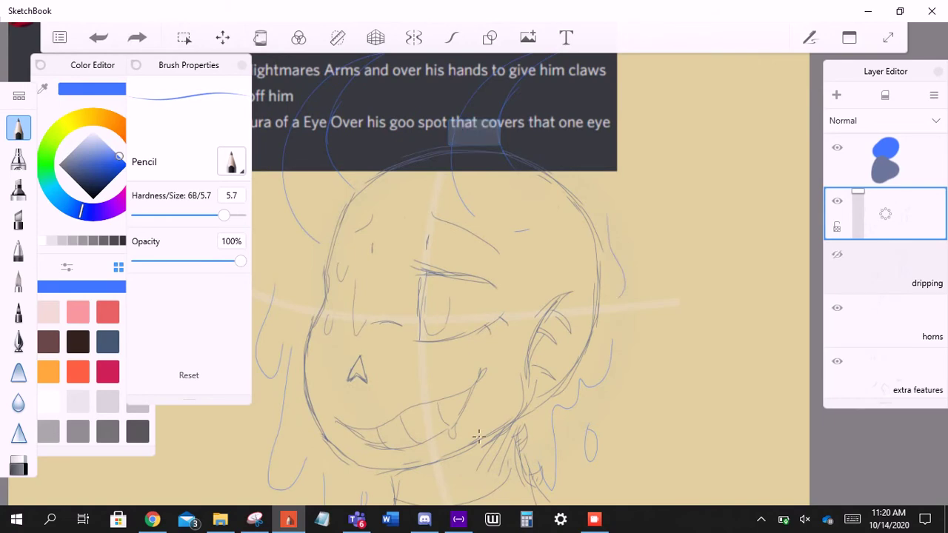
{"action": "scroll", "coordinate": [478, 437], "scroll_direction": "down", "scroll_amount": 3}
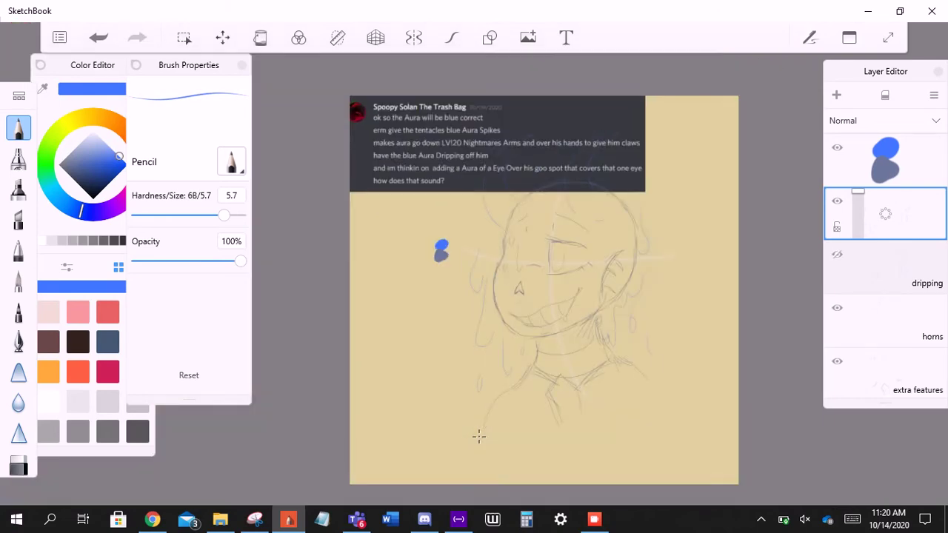
{"action": "scroll", "coordinate": [478, 437], "scroll_direction": "up", "scroll_amount": 3}
{"action": "key", "text": "ctrl+z"}
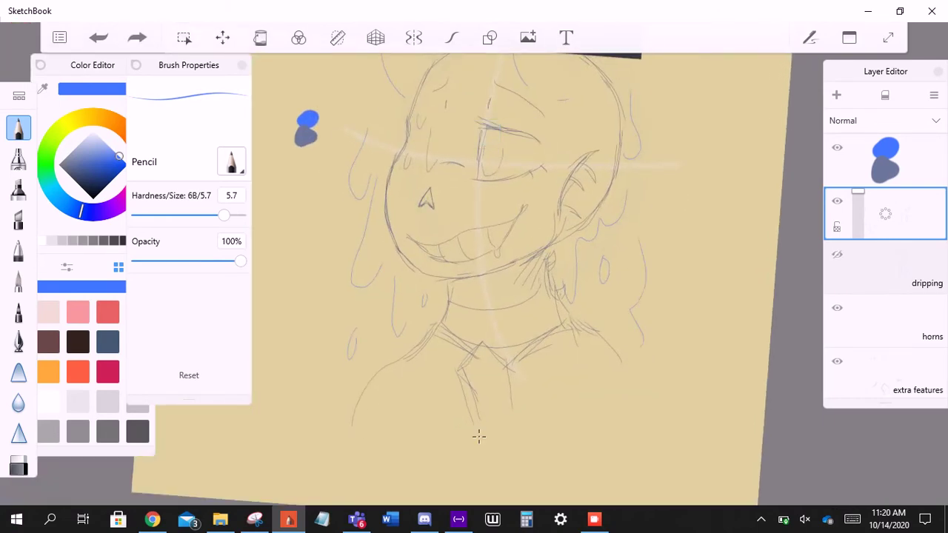
{"action": "key", "text": "ctrl+z"}
{"action": "left_click_drag", "start_coordinate": [632, 252], "coordinate": [624, 337]}
{"action": "scroll", "coordinate": [478, 437], "scroll_direction": "down", "scroll_amount": 3}
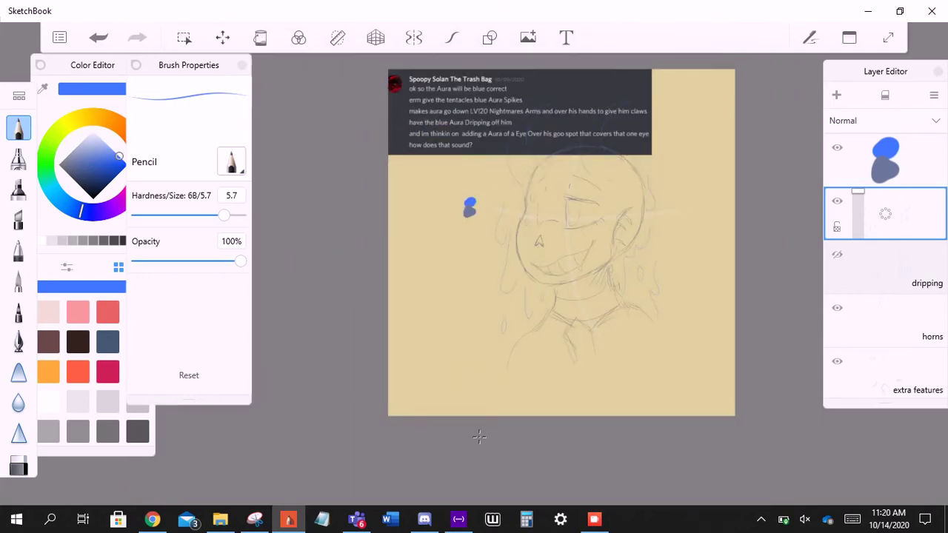
- Name the hidden drip layer "dripping down", and set a dark greyish blue for drawing on the empty layer above it
{"action": "scroll", "coordinate": [479, 437], "scroll_direction": "up", "scroll_amount": 3}
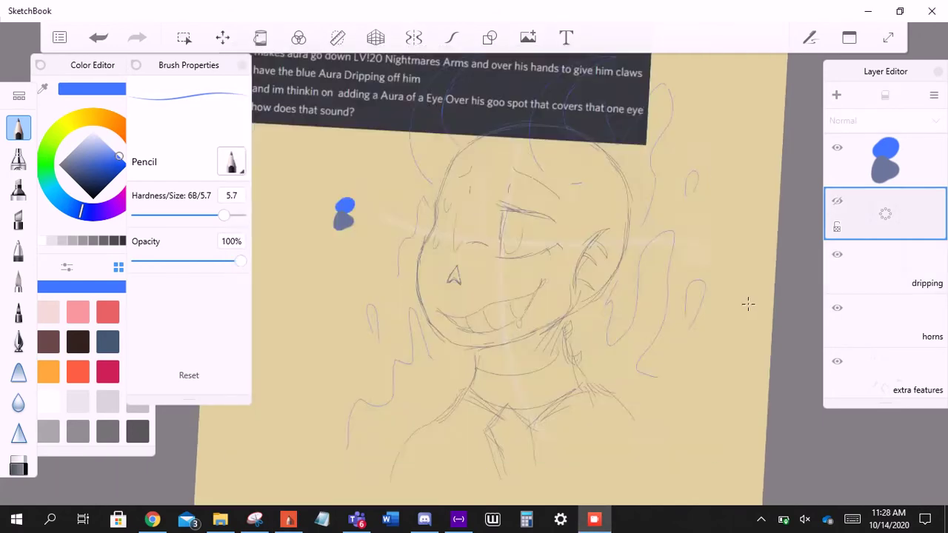
{"action": "left_click", "coordinate": [748, 303]}
{"action": "key", "text": "Escape"}
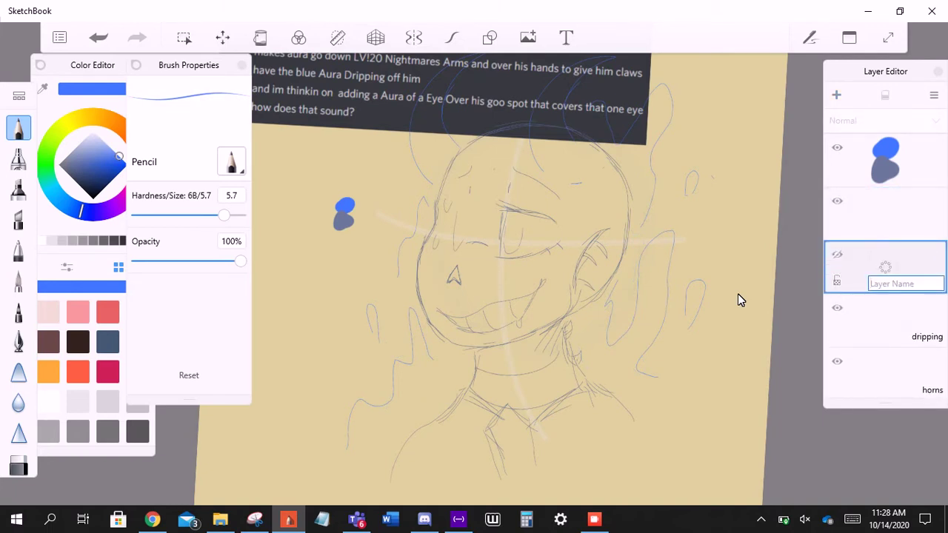
{"action": "type", "text": "dripping down"}
{"action": "left_click", "coordinate": [876, 209]}
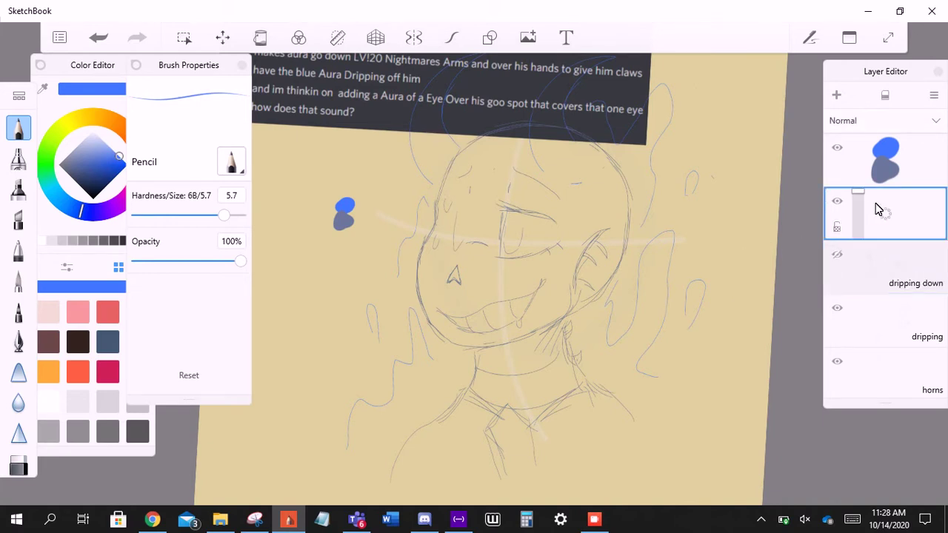
{"action": "scroll", "coordinate": [474, 282], "scroll_direction": "up", "scroll_amount": 3}
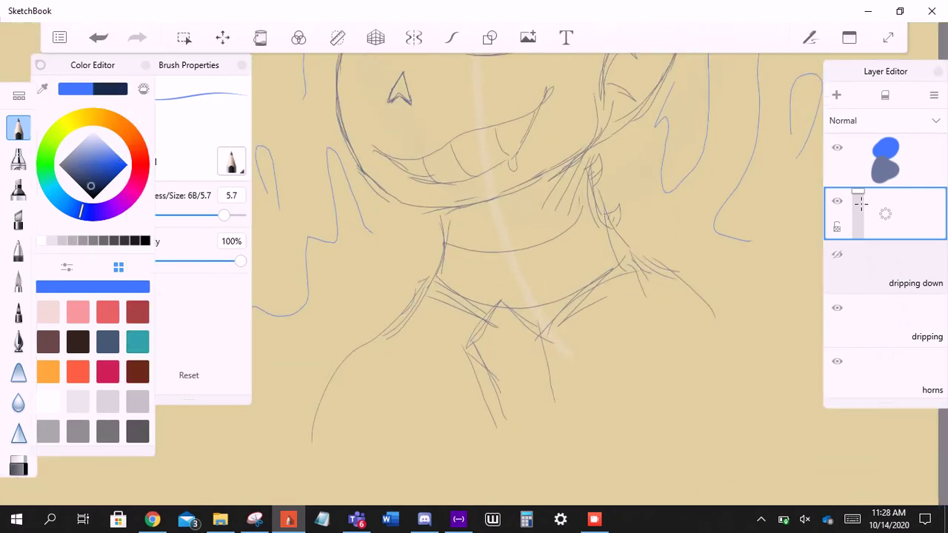
{"action": "left_click_drag", "start_coordinate": [93, 190], "coordinate": [81, 179]}
{"action": "left_click_drag", "start_coordinate": [429, 271], "coordinate": [578, 306]}
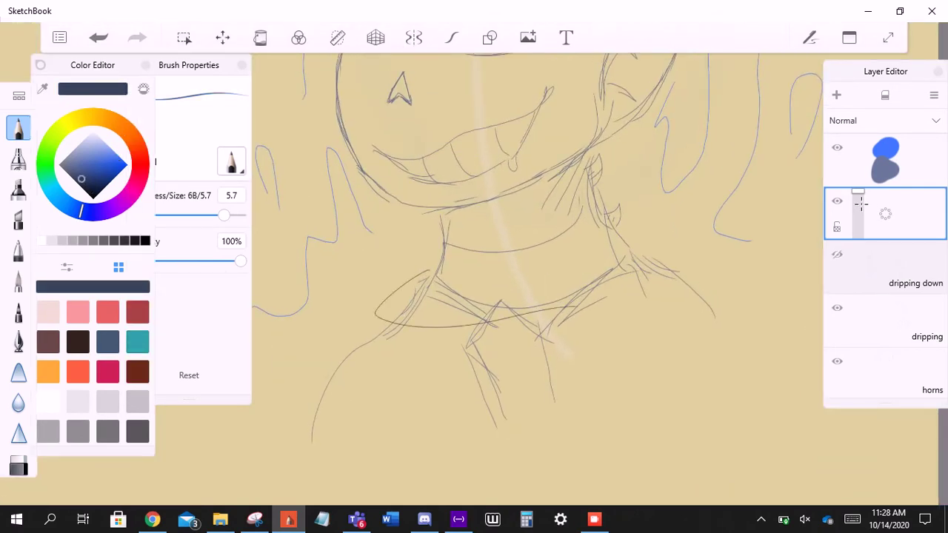
{"action": "left_click", "coordinate": [99, 37]}
{"action": "left_click_drag", "start_coordinate": [443, 251], "coordinate": [531, 301]}
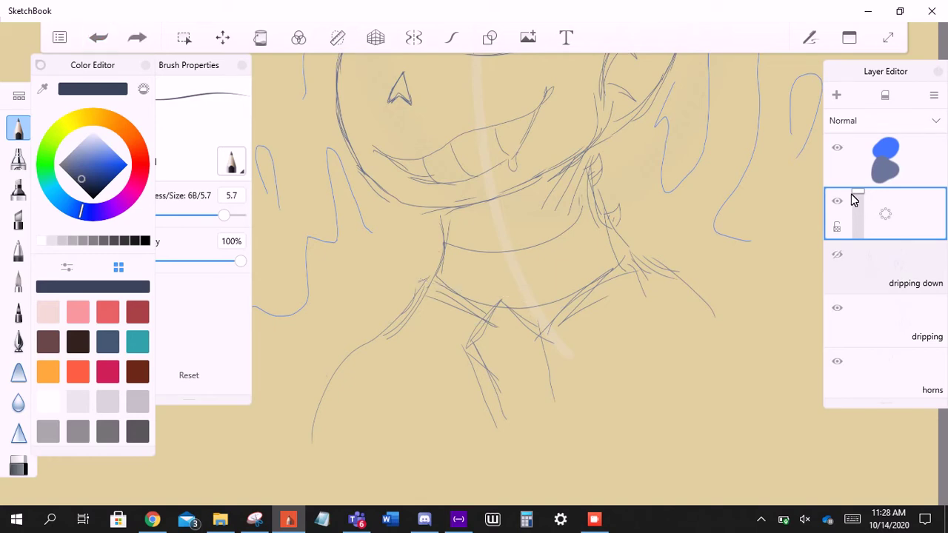
{"action": "left_click", "coordinate": [98, 37]}
{"action": "mouse_move", "coordinate": [605, 229]}
{"action": "left_mouse_down"}
{"action": "mouse_move", "coordinate": [636, 245]}
{"action": "mouse_move", "coordinate": [486, 294]}
{"action": "left_mouse_up"}
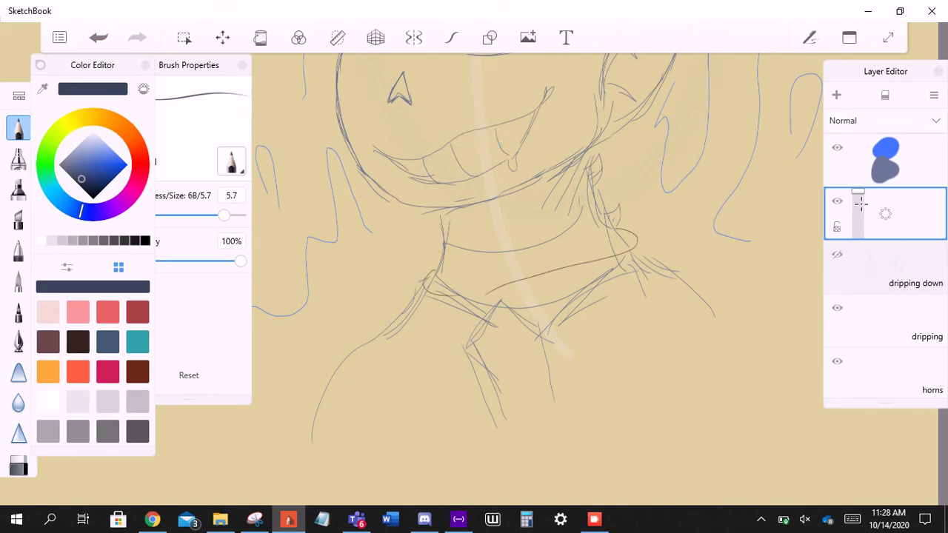
{"action": "key", "text": "ctrl+z"}
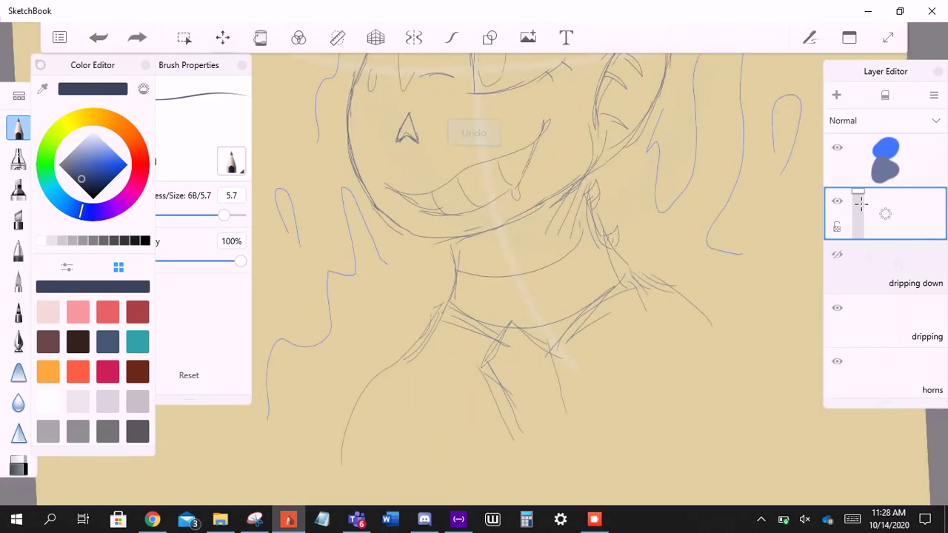
- Sketch a loose band of overlapping curved strokes around the middle of the neck
{"action": "left_click_drag", "start_coordinate": [454, 279], "coordinate": [521, 283]}
{"action": "mouse_move", "coordinate": [446, 274]}
{"action": "left_mouse_down"}
{"action": "mouse_move", "coordinate": [549, 280]}
{"action": "mouse_move", "coordinate": [578, 265]}
{"action": "left_mouse_up"}
{"action": "left_click_drag", "start_coordinate": [483, 292], "coordinate": [547, 272]}
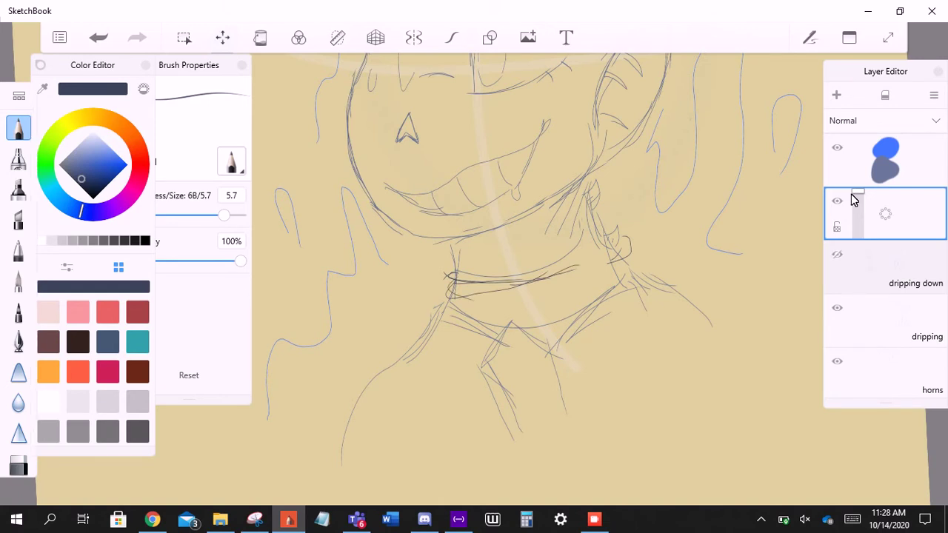
- Erase the band strokes across the neck and the small hooked curve behind it
{"action": "key", "text": "e"}
{"action": "key", "text": "ctrl+z"}
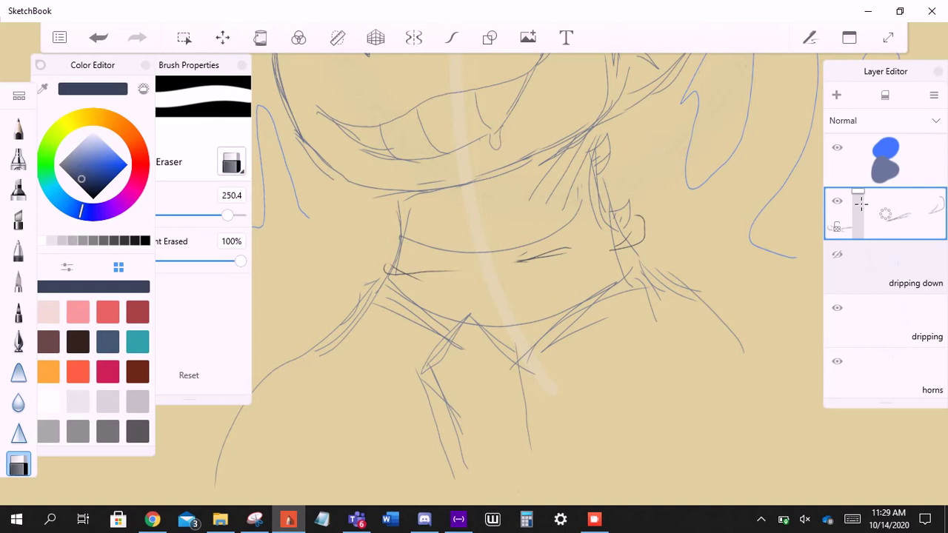
{"action": "left_click_drag", "start_coordinate": [385, 268], "coordinate": [453, 276]}
{"action": "left_click_drag", "start_coordinate": [517, 260], "coordinate": [559, 252]}
{"action": "left_click_drag", "start_coordinate": [642, 219], "coordinate": [622, 249]}
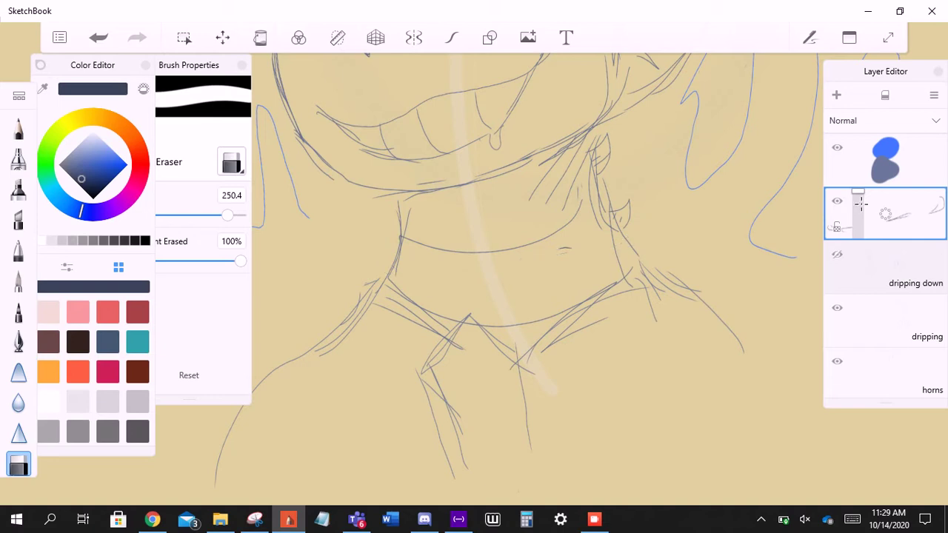
- Sketch a sweeping double line across the base of the neck above the collar, and an arched fold over the shoulder behind the neck
{"action": "key", "text": "e"}
{"action": "left_click_drag", "start_coordinate": [508, 285], "coordinate": [614, 274]}
{"action": "mouse_move", "coordinate": [384, 291]}
{"action": "left_mouse_down"}
{"action": "mouse_move", "coordinate": [465, 297]}
{"action": "mouse_move", "coordinate": [540, 282]}
{"action": "left_mouse_up"}
{"action": "key", "text": "ctrl+z"}
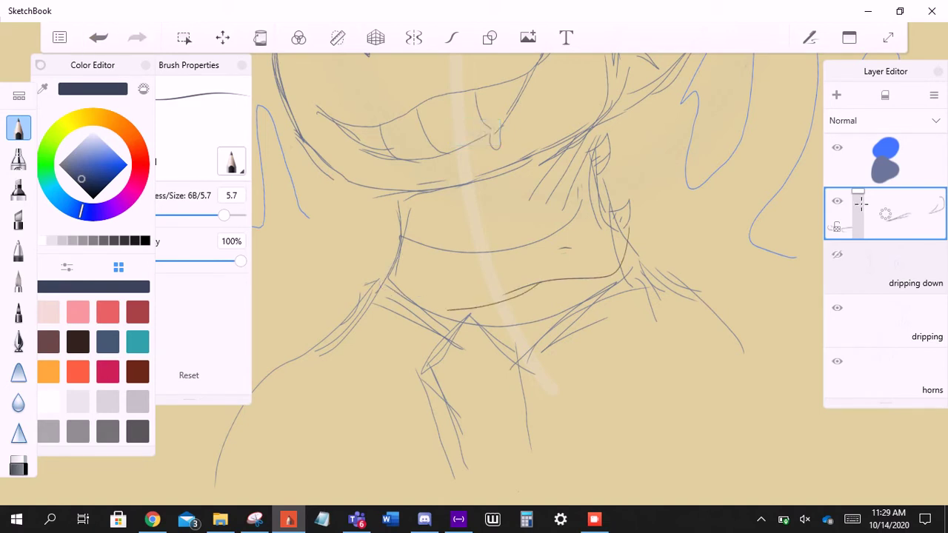
{"action": "key", "text": "ctrl+z"}
{"action": "left_click_drag", "start_coordinate": [437, 314], "coordinate": [541, 281]}
{"action": "left_click_drag", "start_coordinate": [420, 326], "coordinate": [628, 261]}
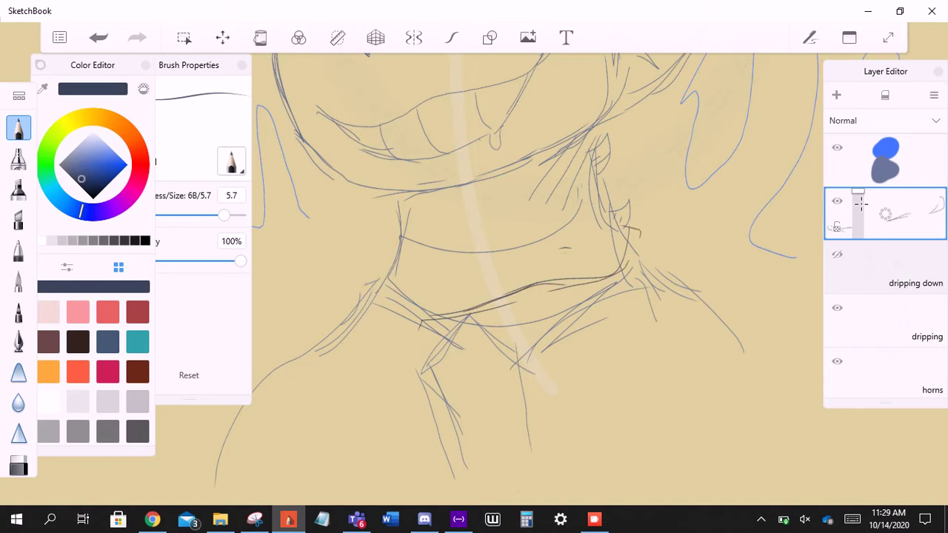
{"action": "mouse_move", "coordinate": [641, 225]}
{"action": "left_mouse_down"}
{"action": "mouse_move", "coordinate": [674, 277]}
{"action": "mouse_move", "coordinate": [663, 235]}
{"action": "mouse_move", "coordinate": [677, 300]}
{"action": "left_mouse_up"}
{"action": "left_click_drag", "start_coordinate": [654, 231], "coordinate": [671, 293]}
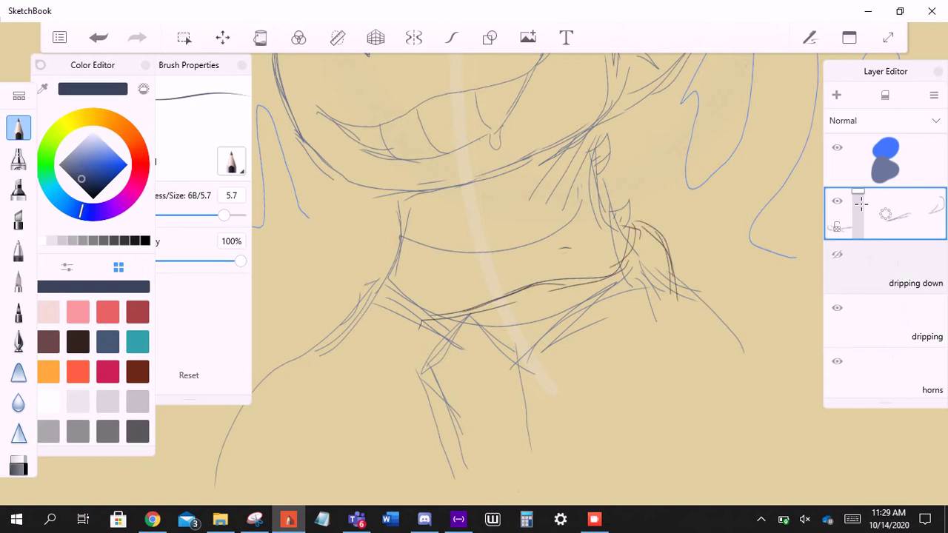
- Sketch pointed fold strokes hanging from the right end and the middle of the collar band
{"action": "left_click_drag", "start_coordinate": [622, 268], "coordinate": [619, 343]}
{"action": "left_click_drag", "start_coordinate": [616, 274], "coordinate": [612, 331]}
{"action": "left_click_drag", "start_coordinate": [500, 310], "coordinate": [506, 365]}
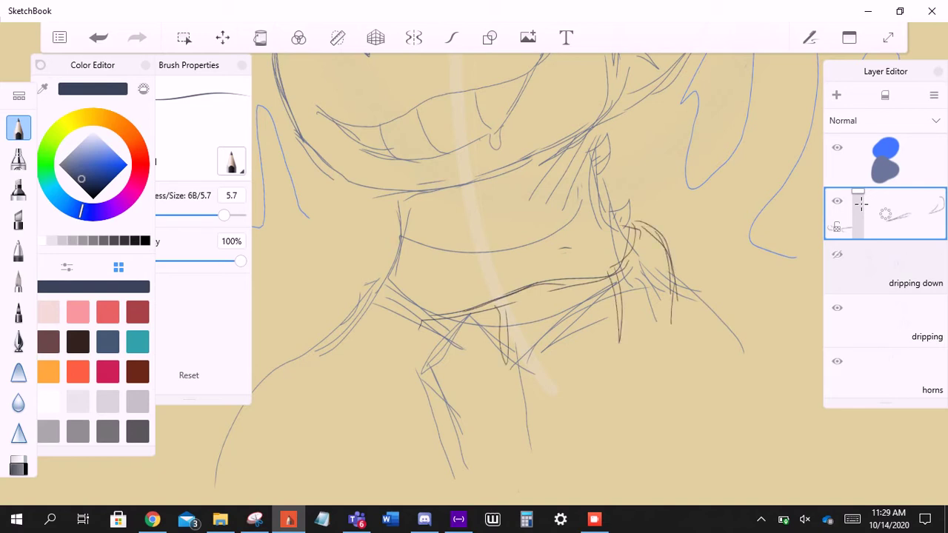
- Sketch the left end of the collar with a curved flap and drooping fold strokes over the shoulder
{"action": "left_click_drag", "start_coordinate": [385, 268], "coordinate": [449, 311]}
{"action": "left_click_drag", "start_coordinate": [384, 265], "coordinate": [345, 350]}
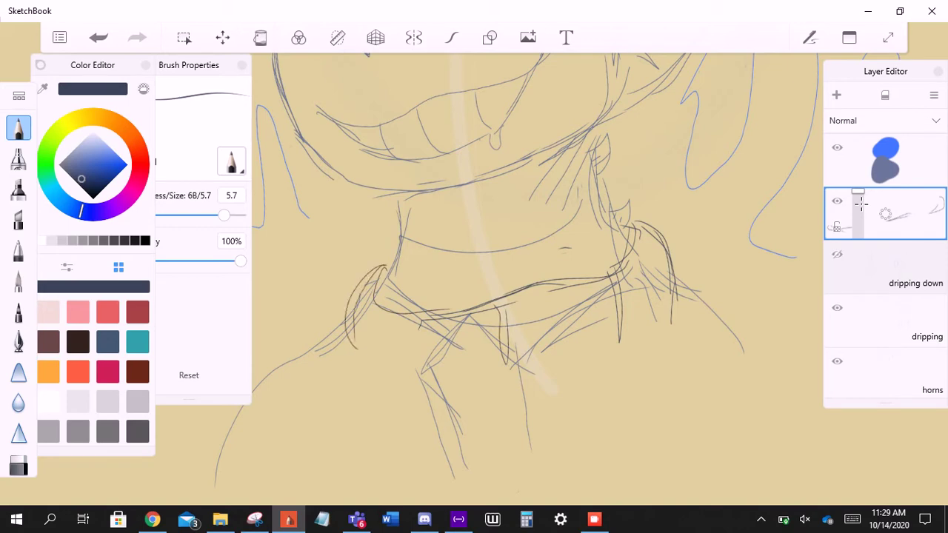
{"action": "left_click_drag", "start_coordinate": [348, 295], "coordinate": [371, 374]}
{"action": "left_click_drag", "start_coordinate": [377, 301], "coordinate": [382, 372]}
{"action": "left_click_drag", "start_coordinate": [391, 316], "coordinate": [386, 372]}
{"action": "scroll", "coordinate": [541, 274], "scroll_direction": "down", "scroll_amount": 3}
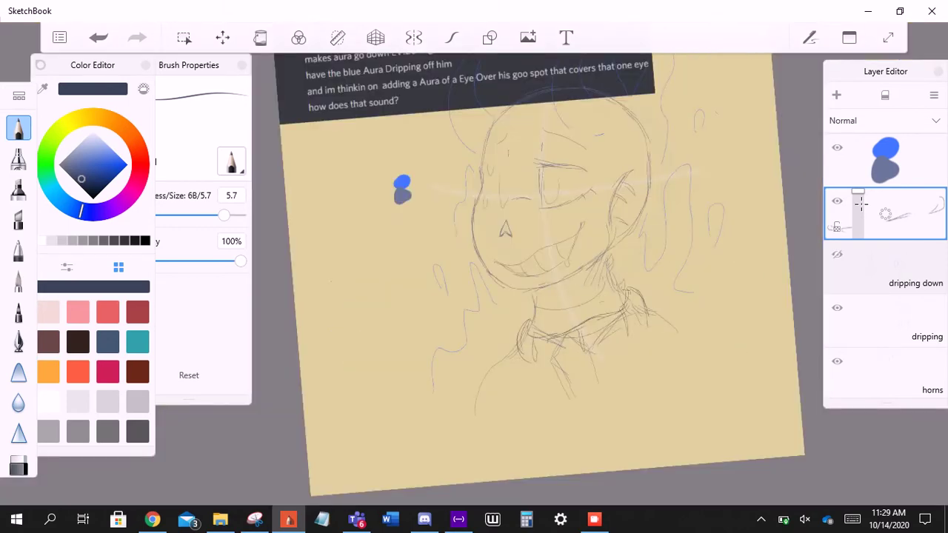
{"action": "scroll", "coordinate": [541, 296], "scroll_direction": "up", "scroll_amount": 3}
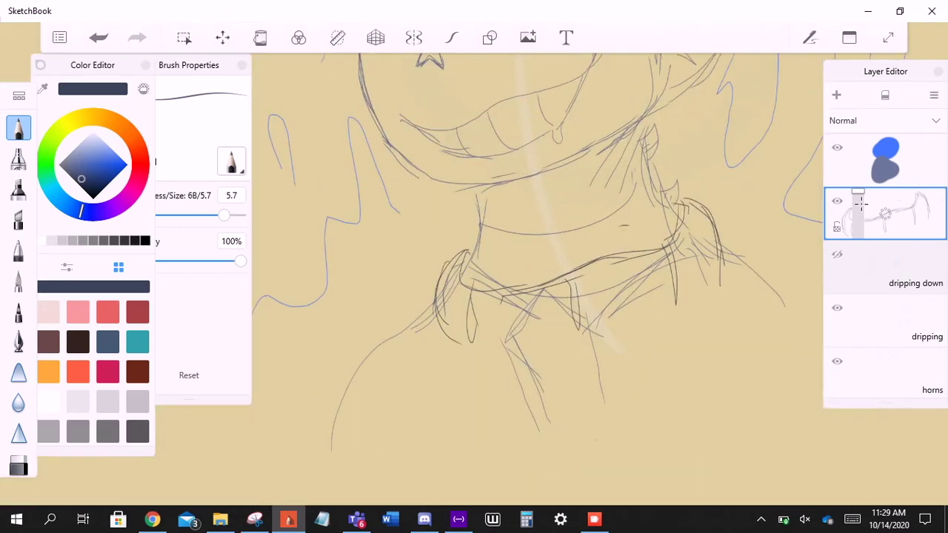
- Scale the collar sketch layer to about 88%, rotate it about 12°, and reposition it around the neck
{"action": "scroll", "coordinate": [860, 205], "scroll_direction": "down", "scroll_amount": 2}
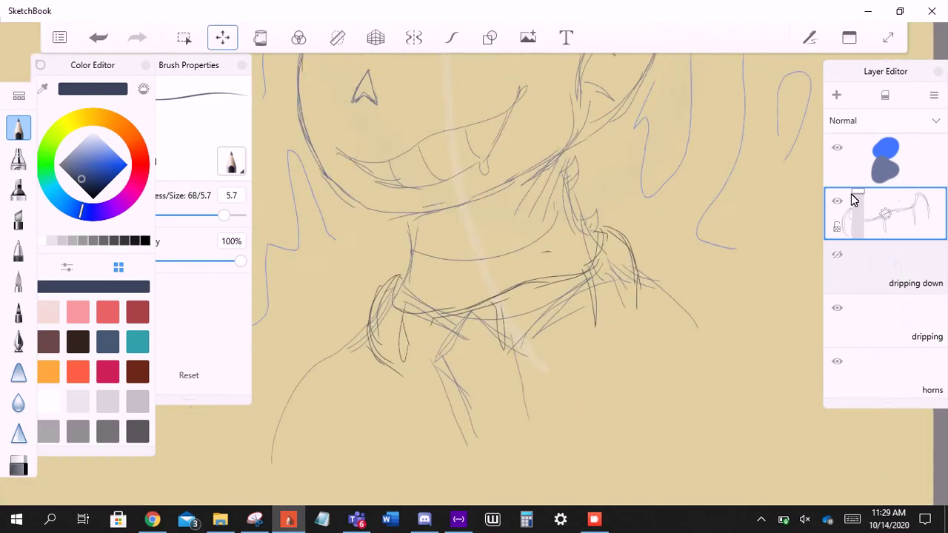
{"action": "scroll", "coordinate": [860, 203], "scroll_direction": "down", "scroll_amount": 5}
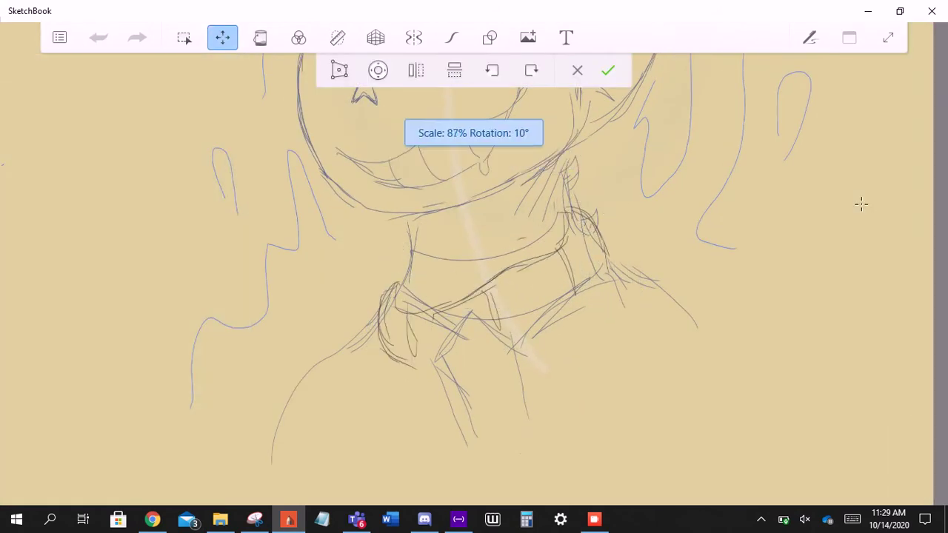
{"action": "scroll", "coordinate": [861, 204], "scroll_direction": "down", "scroll_amount": 2}
{"action": "scroll", "coordinate": [860, 204], "scroll_direction": "up", "scroll_amount": 3}
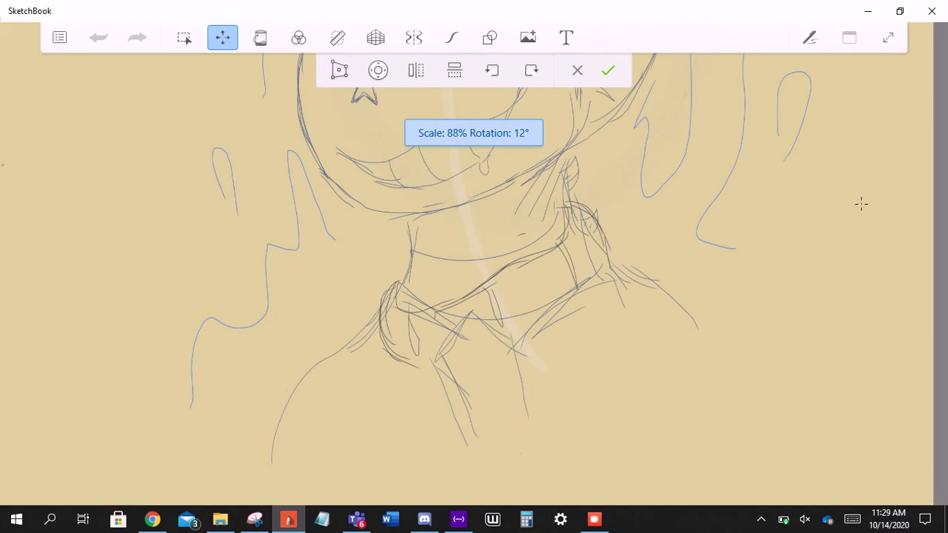
{"action": "scroll", "coordinate": [861, 204], "scroll_direction": "down", "scroll_amount": 3}
{"action": "key", "text": "Return"}
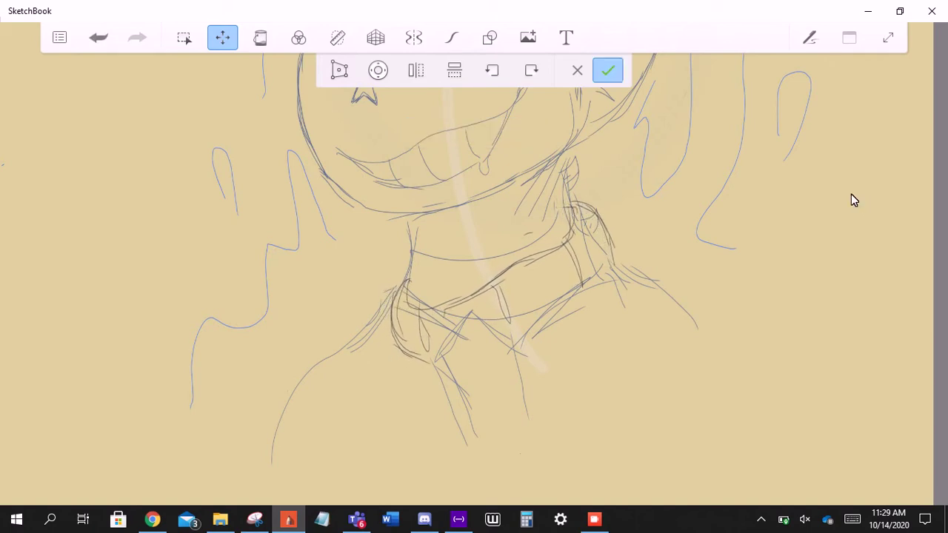
- Erase the collar's left flap and redraw it with a fold so it drapes over the shoulder
{"action": "key", "text": "e"}
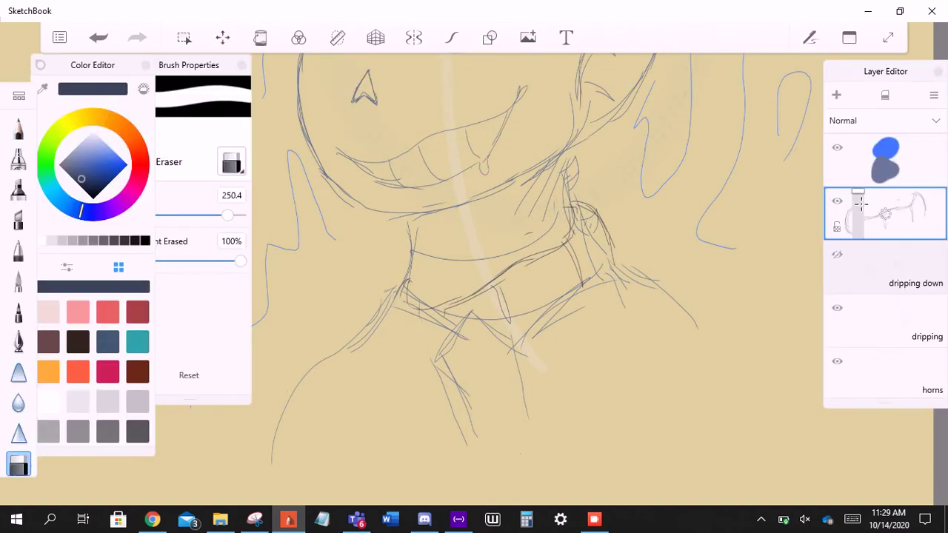
{"action": "key", "text": "e"}
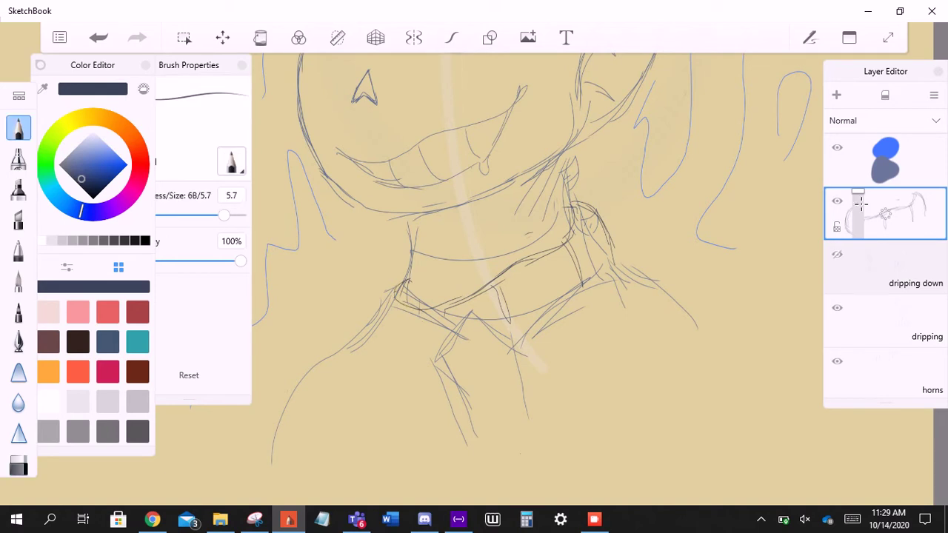
{"action": "key", "text": "ctrl+z"}
{"action": "left_click_drag", "start_coordinate": [382, 322], "coordinate": [411, 372]}
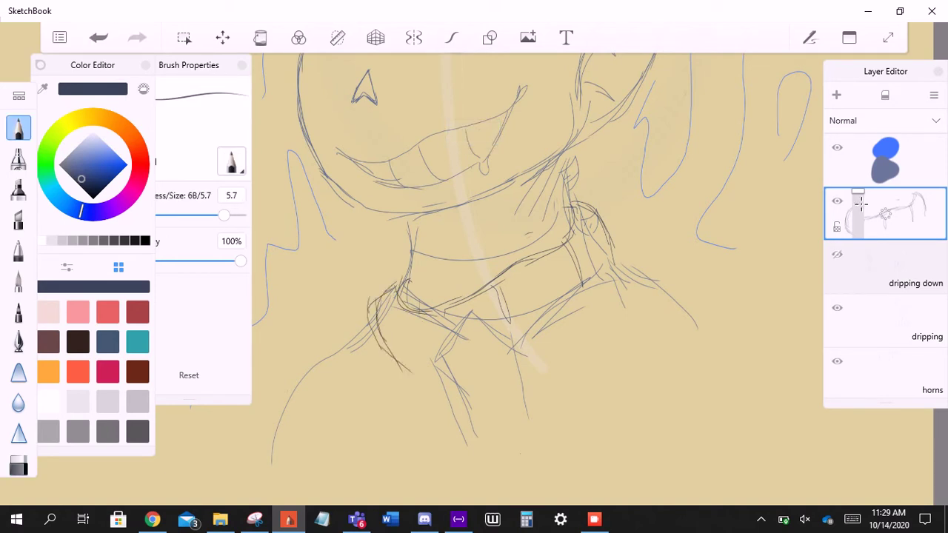
{"action": "left_click_drag", "start_coordinate": [415, 313], "coordinate": [413, 351]}
{"action": "scroll", "coordinate": [474, 267], "scroll_direction": "down", "scroll_amount": 3}
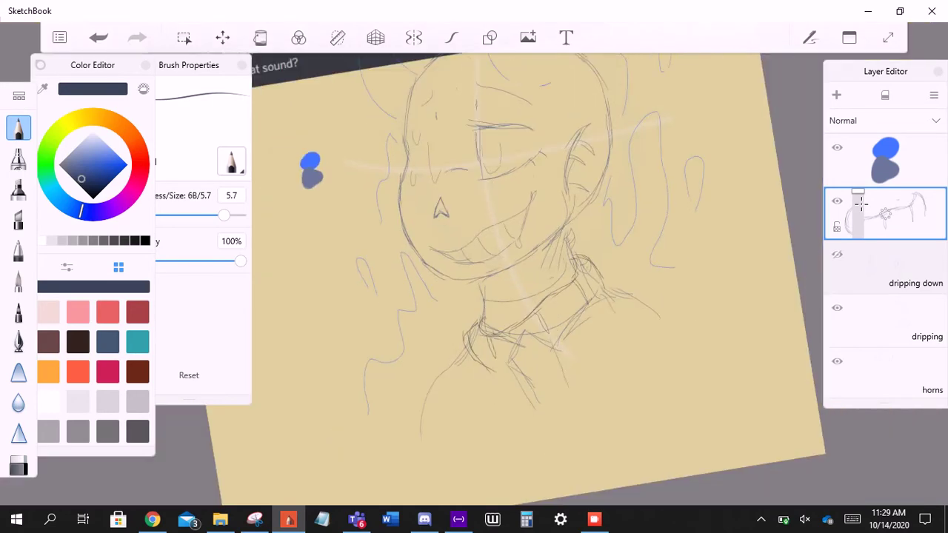
{"action": "scroll", "coordinate": [474, 266], "scroll_direction": "down", "scroll_amount": 1}
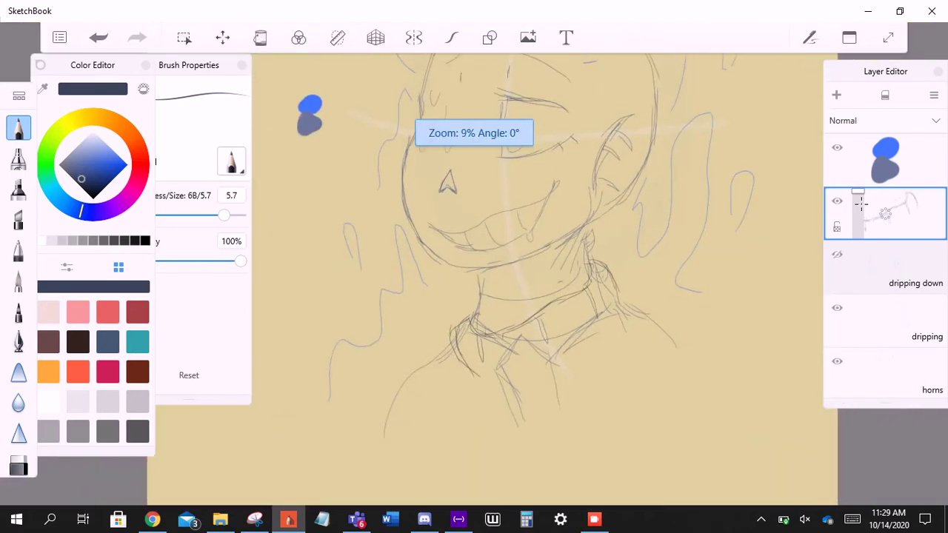
{"action": "key", "text": "ctrl+z"}
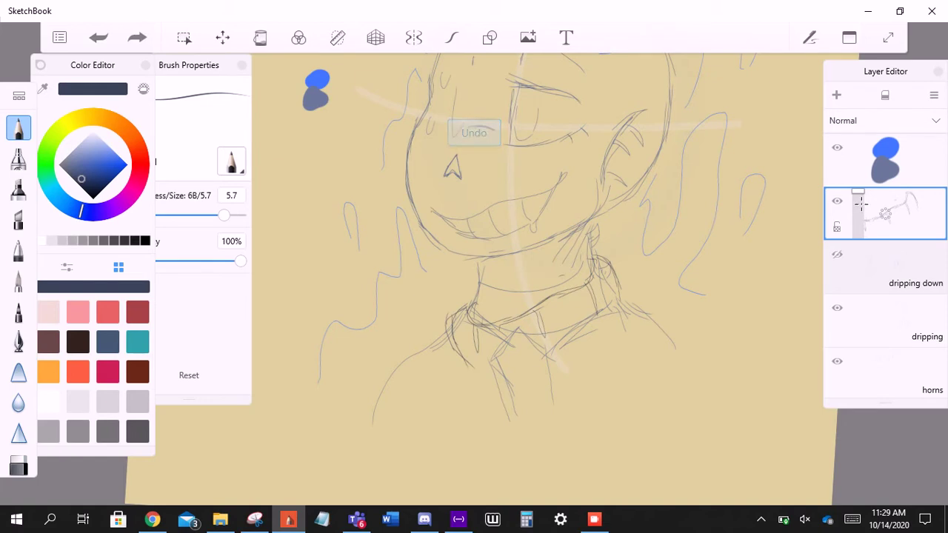
- Sketch a pointed collar flap over the right shoulder with a curved jacket edge running down from its tip
{"action": "left_click_drag", "start_coordinate": [624, 284], "coordinate": [665, 315]}
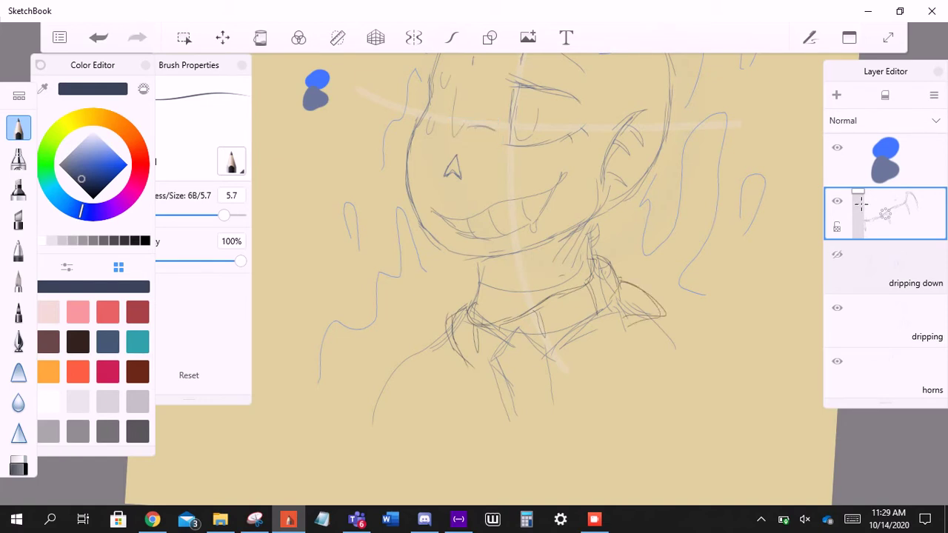
{"action": "left_click_drag", "start_coordinate": [622, 268], "coordinate": [663, 299]}
{"action": "key", "text": "ctrl+z"}
{"action": "left_click_drag", "start_coordinate": [618, 341], "coordinate": [634, 324]}
{"action": "left_click_drag", "start_coordinate": [597, 367], "coordinate": [652, 321]}
{"action": "key", "text": "ctrl+z"}
{"action": "left_click_drag", "start_coordinate": [448, 328], "coordinate": [425, 372]}
{"action": "key", "text": "ctrl+z"}
{"action": "left_click_drag", "start_coordinate": [444, 330], "coordinate": [429, 344]}
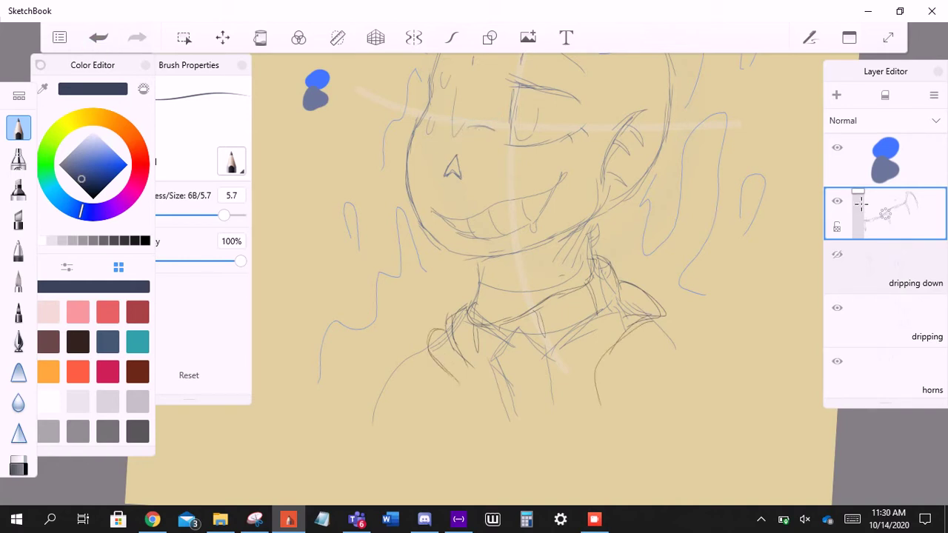
{"action": "key", "text": "ctrl+z"}
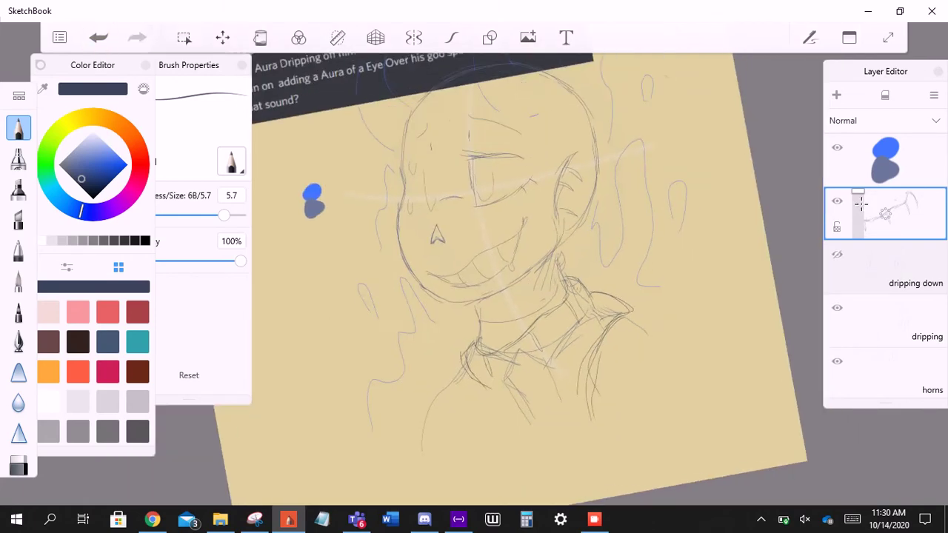
- Undo the last strokes around the tip of the right collar flap and restore them
{"action": "key", "text": "ctrl+z"}
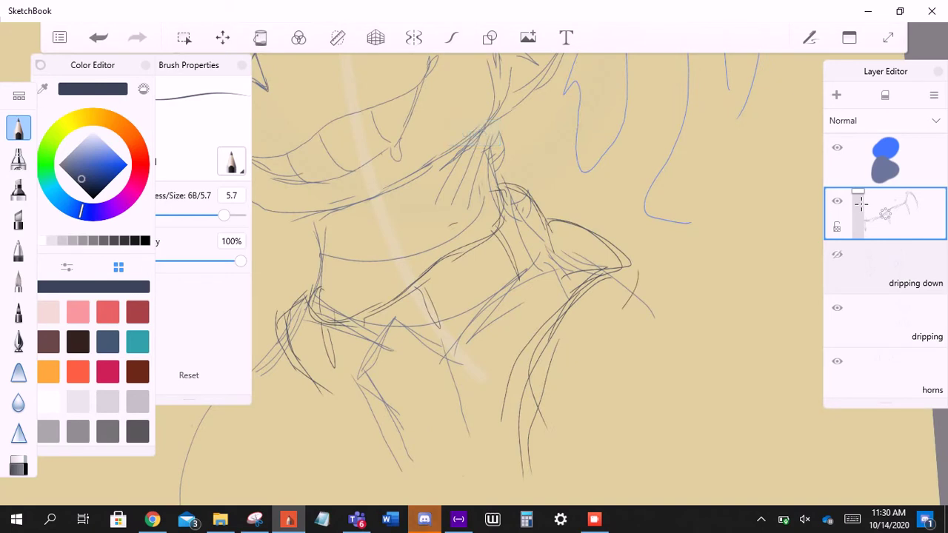
{"action": "key", "text": "ctrl+z"}
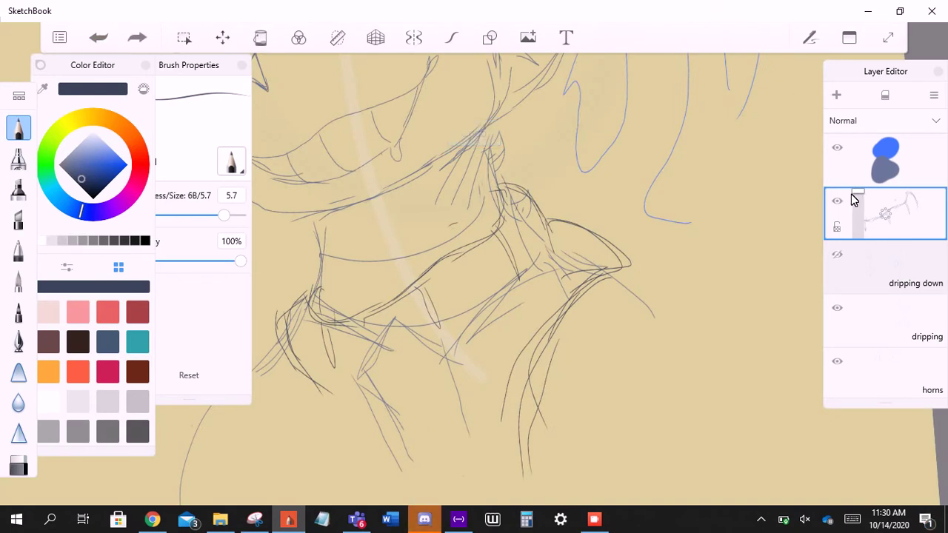
{"action": "key", "text": "ctrl+y"}
{"action": "key", "text": "ctrl+y"}
{"action": "key", "text": "ctrl+y"}
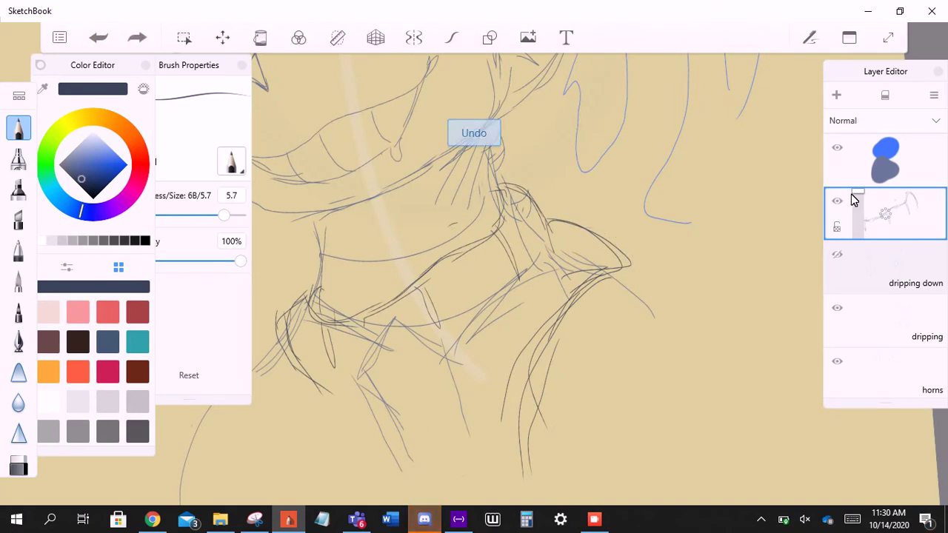
{"action": "key", "text": "ctrl+y"}
- Sketch curved bands across the shirt front below the collar and bring the shirt opening to a point
{"action": "scroll", "coordinate": [861, 204], "scroll_direction": "down", "scroll_amount": 2}
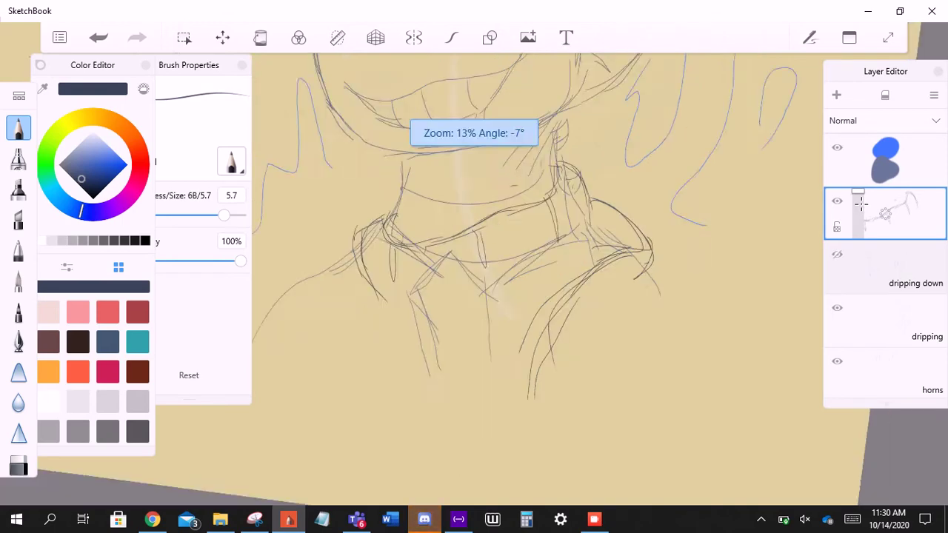
{"action": "left_click_drag", "start_coordinate": [450, 284], "coordinate": [552, 252]}
{"action": "left_click_drag", "start_coordinate": [442, 305], "coordinate": [554, 256]}
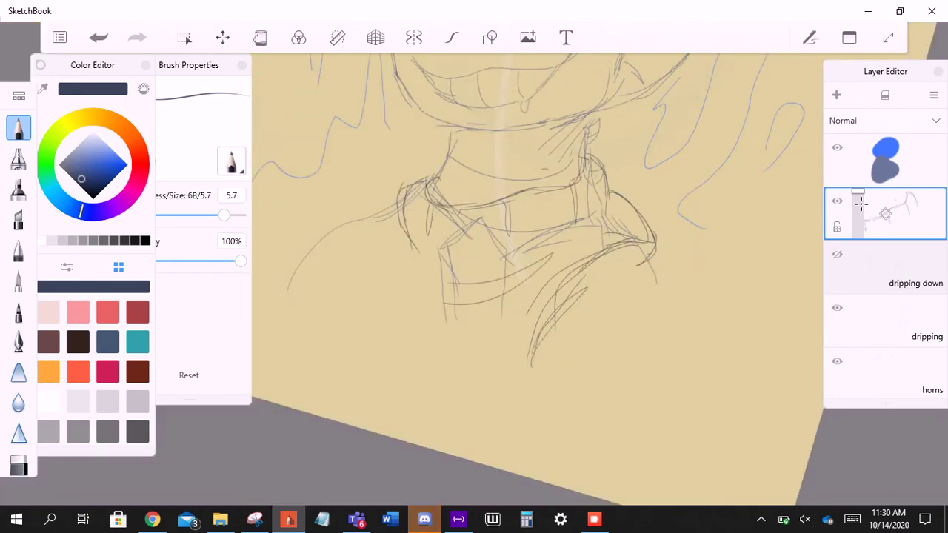
{"action": "mouse_move", "coordinate": [474, 326]}
{"action": "left_mouse_down"}
{"action": "mouse_move", "coordinate": [563, 226]}
{"action": "mouse_move", "coordinate": [548, 297]}
{"action": "left_mouse_up"}
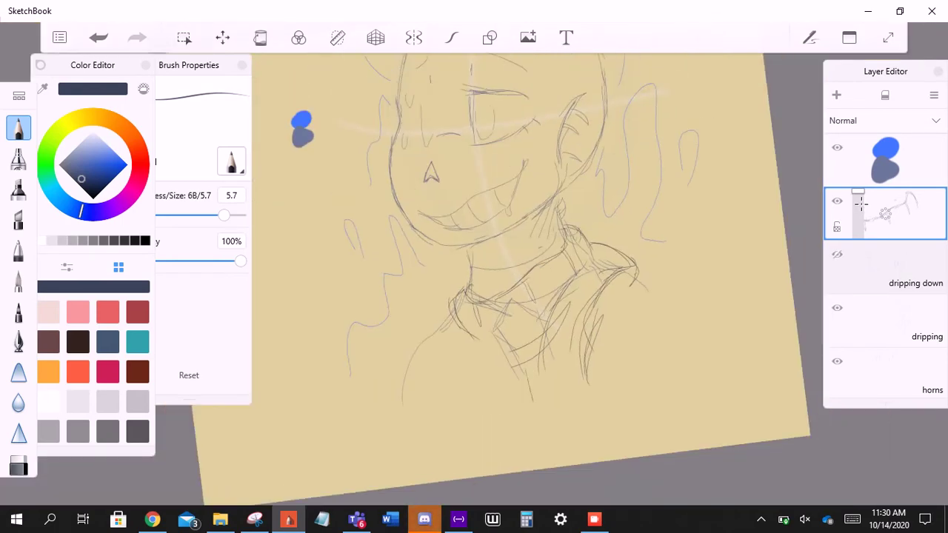
{"action": "left_click_drag", "start_coordinate": [474, 223], "coordinate": [508, 180]}
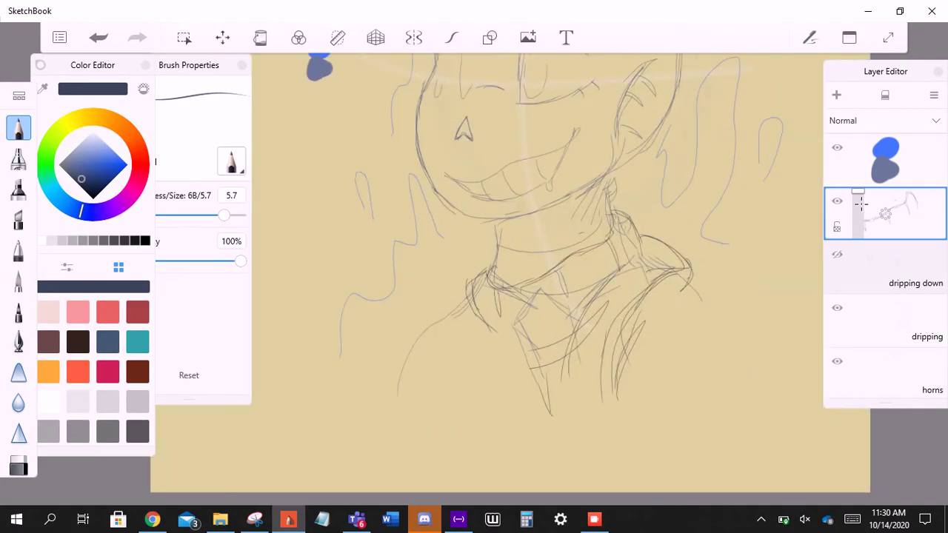
- Sketch the jacket's left shoulder and outer sleeve edge with long curved strokes below the collar
{"action": "left_click_drag", "start_coordinate": [453, 342], "coordinate": [445, 380]}
{"action": "left_click_drag", "start_coordinate": [518, 260], "coordinate": [563, 237]}
{"action": "left_click_drag", "start_coordinate": [519, 297], "coordinate": [563, 245]}
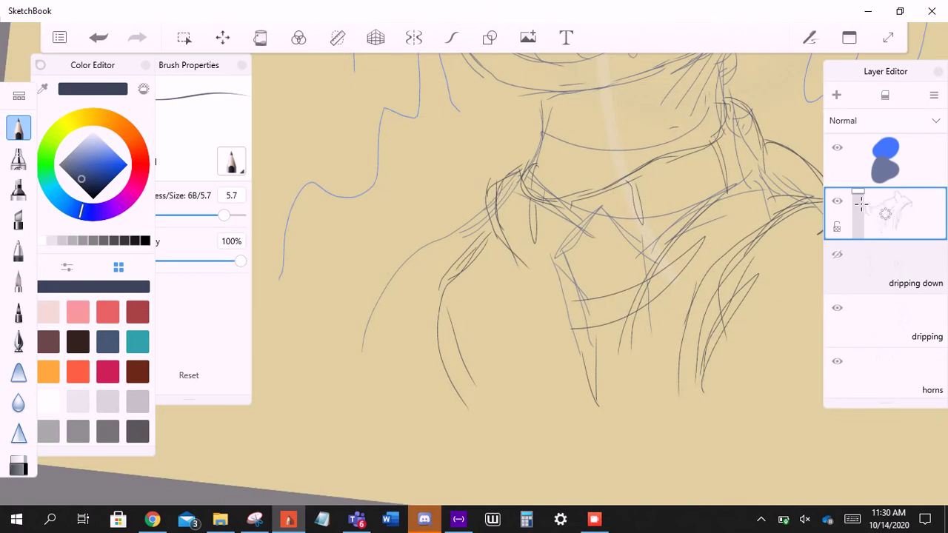
{"action": "left_click_drag", "start_coordinate": [443, 271], "coordinate": [480, 419]}
{"action": "left_click_drag", "start_coordinate": [440, 348], "coordinate": [502, 476]}
- Sketch the left collar flap's lower fold running from the shoulder down toward the chest
{"action": "left_click_drag", "start_coordinate": [474, 239], "coordinate": [517, 305]}
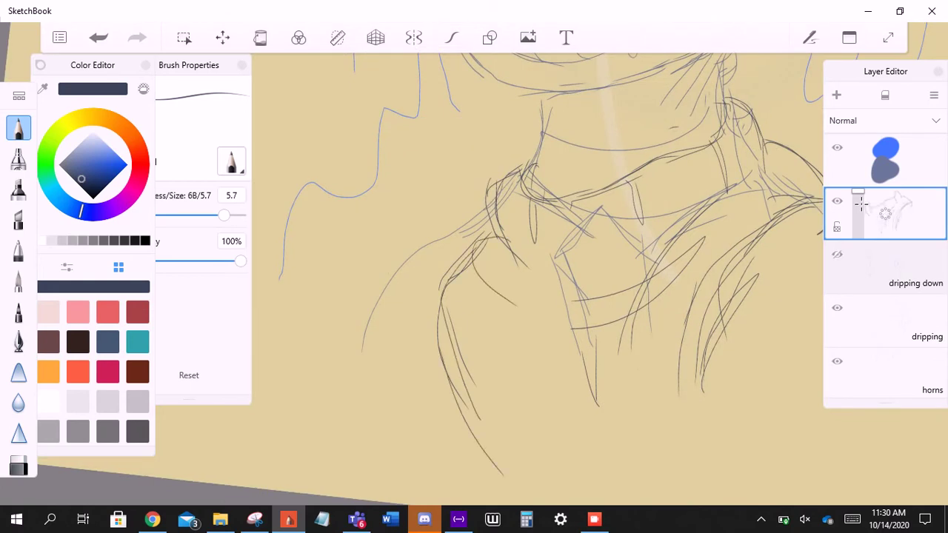
{"action": "key", "text": "ctrl+z"}
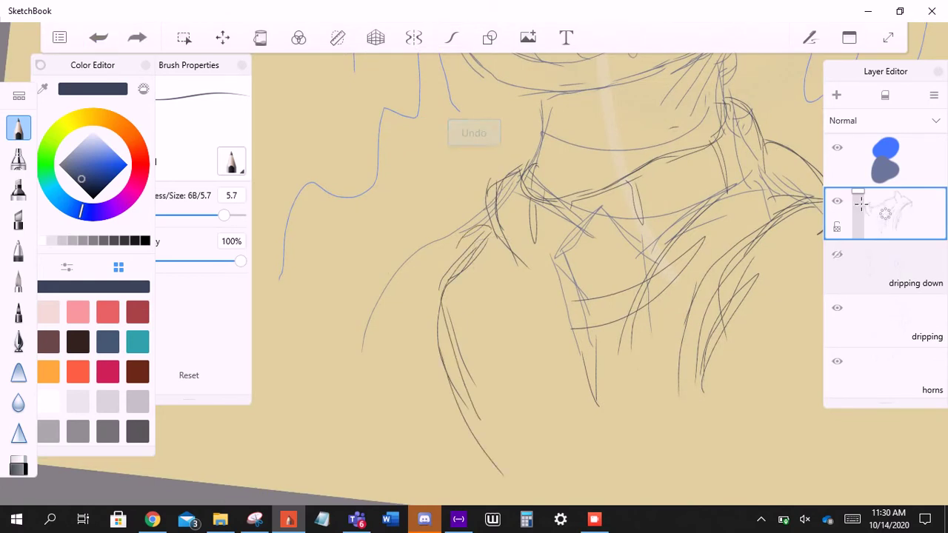
{"action": "mouse_move", "coordinate": [487, 217]}
{"action": "left_mouse_down"}
{"action": "mouse_move", "coordinate": [460, 263]}
{"action": "mouse_move", "coordinate": [503, 285]}
{"action": "left_mouse_up"}
{"action": "mouse_move", "coordinate": [455, 258]}
{"action": "left_mouse_down"}
{"action": "mouse_move", "coordinate": [520, 317]}
{"action": "mouse_move", "coordinate": [527, 345]}
{"action": "left_mouse_up"}
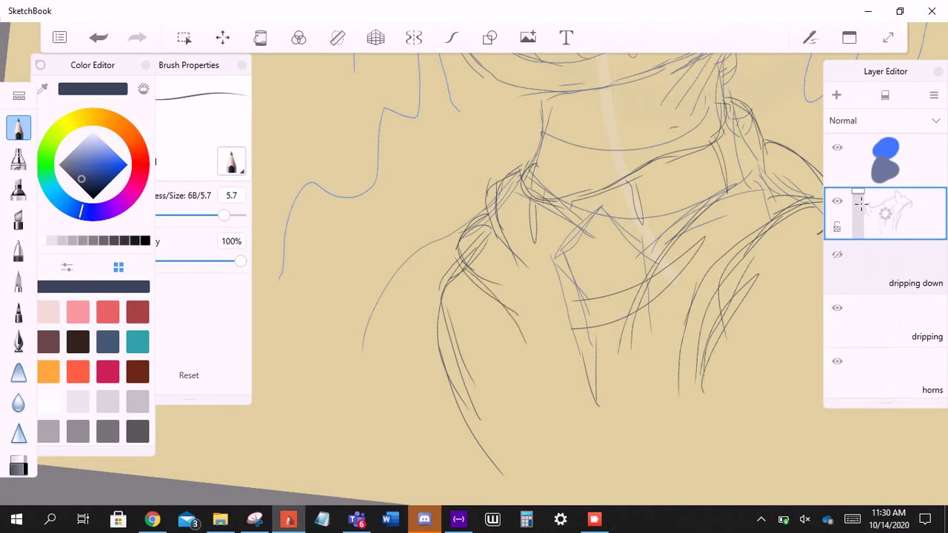
- Extend the left sleeve toward the canvas's lower edge and sketch the right shoulder and sleeve outline
{"action": "scroll", "coordinate": [519, 259], "scroll_direction": "down", "scroll_amount": 5}
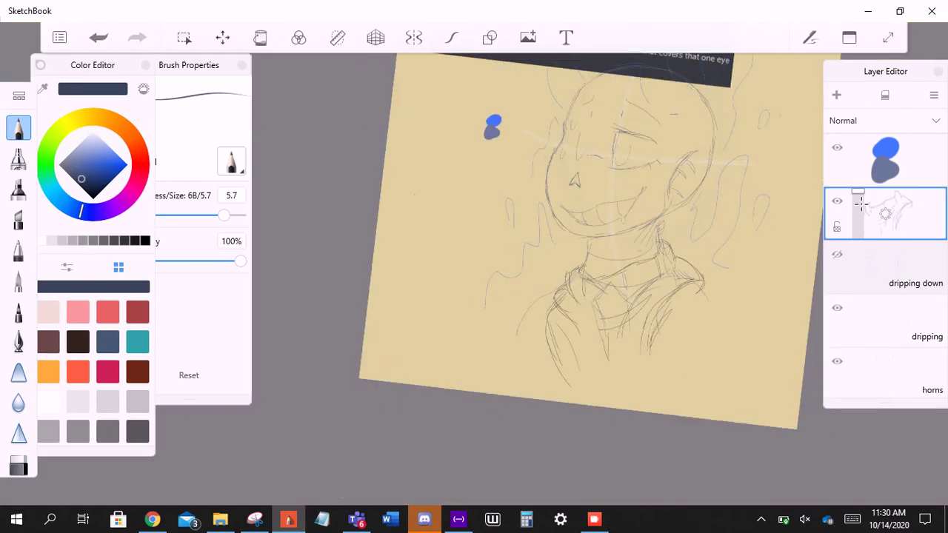
{"action": "scroll", "coordinate": [592, 296], "scroll_direction": "up", "scroll_amount": 3}
{"action": "left_click_drag", "start_coordinate": [474, 319], "coordinate": [504, 410]}
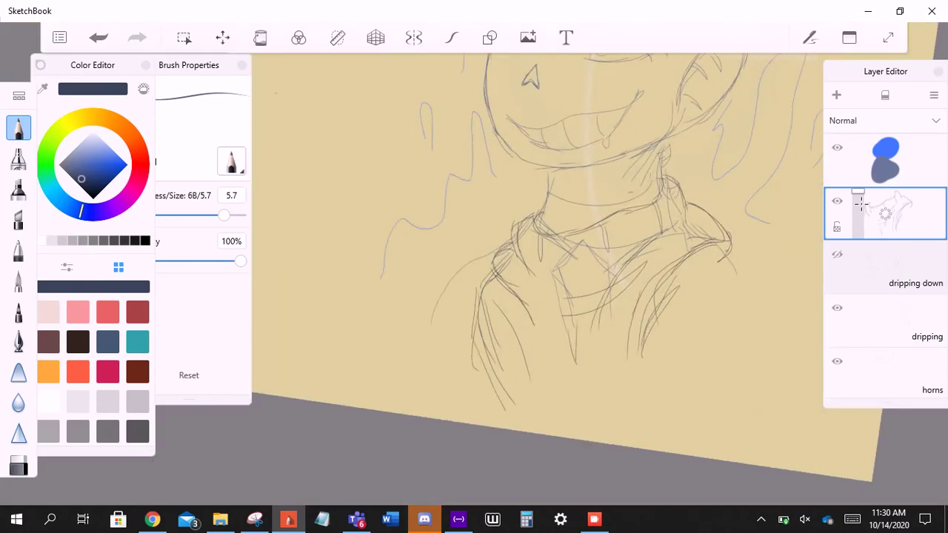
{"action": "left_click_drag", "start_coordinate": [713, 369], "coordinate": [693, 442]}
{"action": "left_click_drag", "start_coordinate": [733, 363], "coordinate": [707, 458]}
{"action": "left_click_drag", "start_coordinate": [714, 378], "coordinate": [696, 456]}
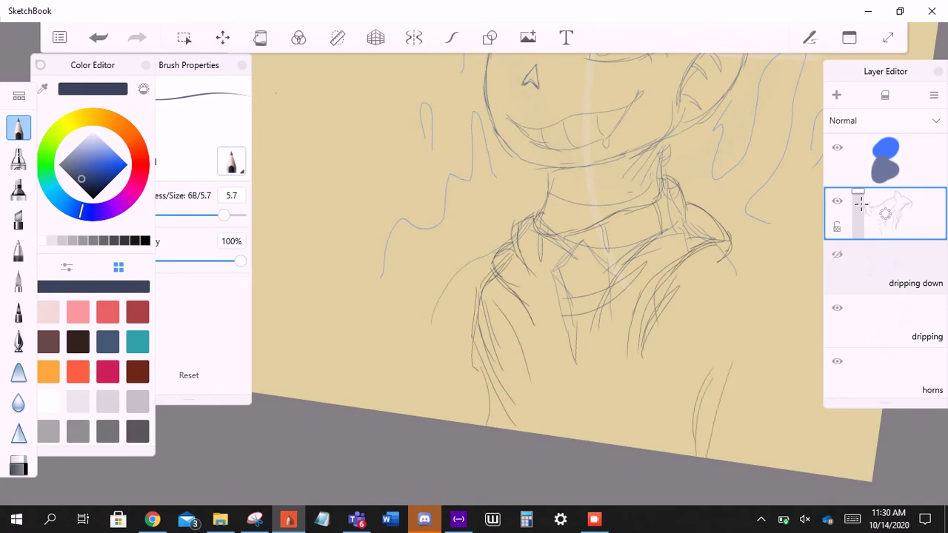
{"action": "left_click_drag", "start_coordinate": [744, 252], "coordinate": [722, 376]}
{"action": "left_click_drag", "start_coordinate": [748, 252], "coordinate": [725, 308]}
{"action": "mouse_move", "coordinate": [737, 335]}
{"action": "left_mouse_down"}
{"action": "mouse_move", "coordinate": [690, 419]}
{"action": "mouse_move", "coordinate": [703, 456]}
{"action": "left_mouse_up"}
- Sketch curved lines across the lower torso and the two vertical front edges of the open jacket
{"action": "left_click_drag", "start_coordinate": [570, 390], "coordinate": [649, 395]}
{"action": "left_click_drag", "start_coordinate": [540, 410], "coordinate": [636, 398]}
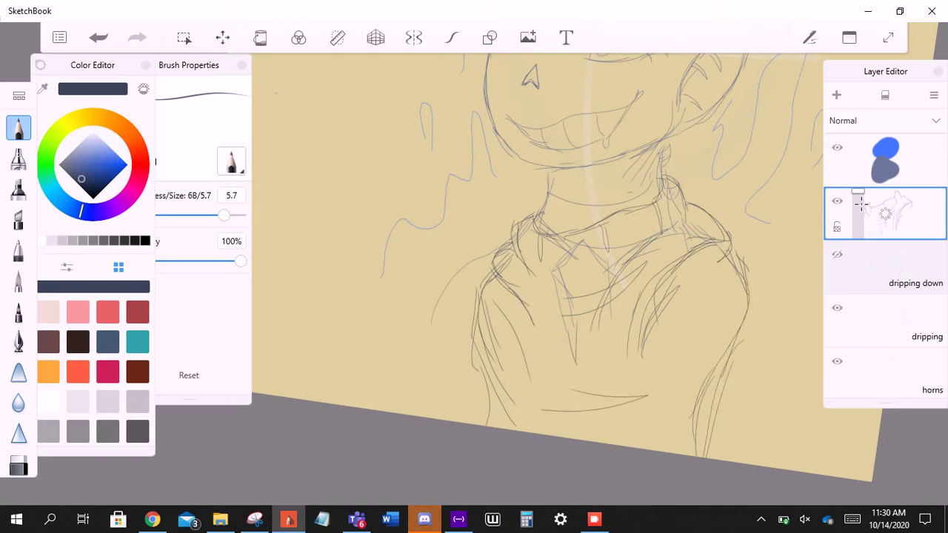
{"action": "left_click_drag", "start_coordinate": [606, 307], "coordinate": [592, 437]}
{"action": "left_click_drag", "start_coordinate": [550, 313], "coordinate": [542, 404]}
{"action": "left_click_drag", "start_coordinate": [547, 316], "coordinate": [536, 432]}
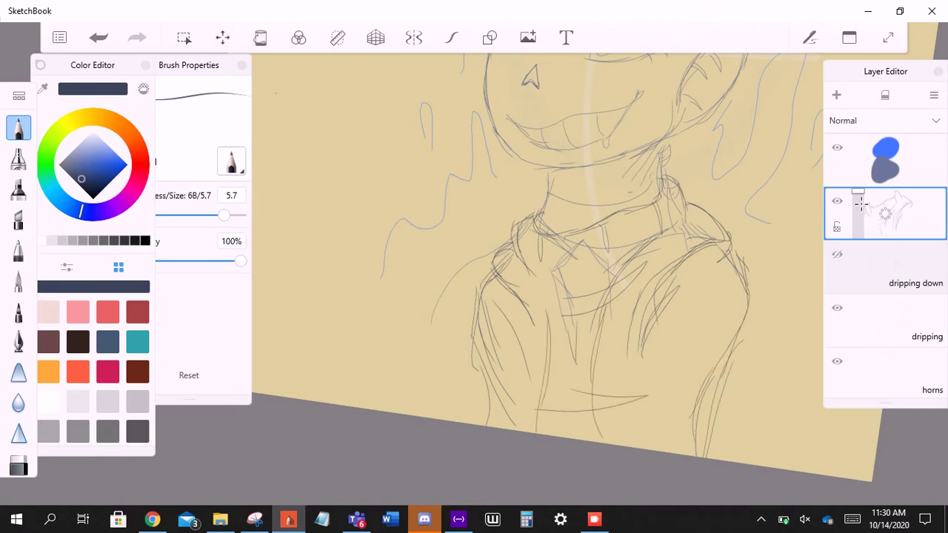
- Sketch a small curved fold on the jacket's right side and add a new layer above the clothing sketch
{"action": "scroll", "coordinate": [556, 355], "scroll_direction": "down", "scroll_amount": 5}
{"action": "scroll", "coordinate": [541, 252], "scroll_direction": "up", "scroll_amount": 5}
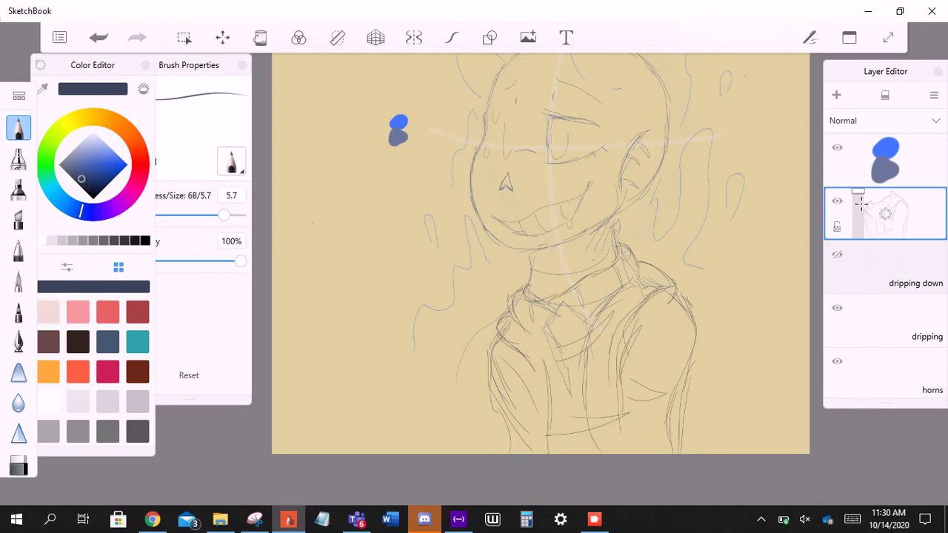
{"action": "scroll", "coordinate": [540, 252], "scroll_direction": "down", "scroll_amount": 2}
{"action": "scroll", "coordinate": [540, 252], "scroll_direction": "up", "scroll_amount": 3}
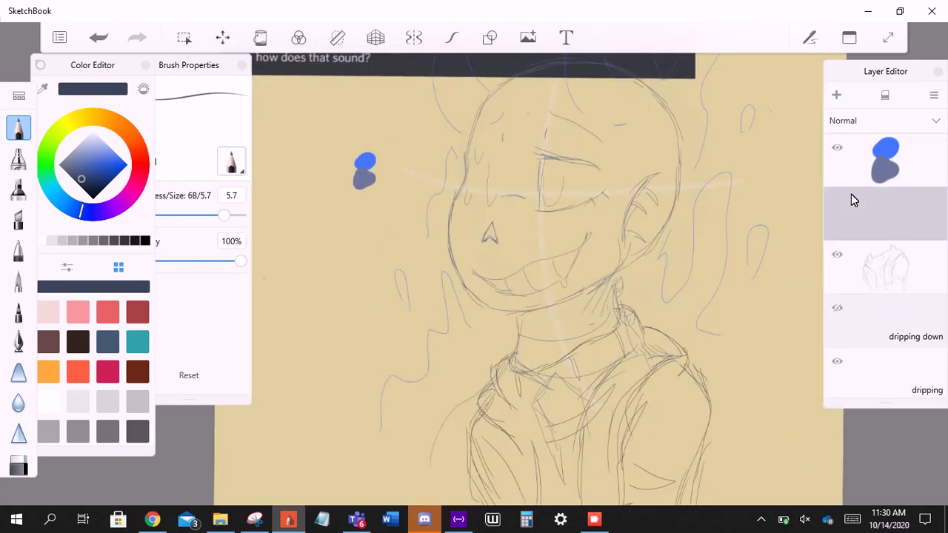
- Try to sketch the forearm sides and a curved palm edge of a raised hand beside the chin on the new layer
{"action": "key", "text": "ctrl+shift+n"}
{"action": "scroll", "coordinate": [541, 252], "scroll_direction": "up", "scroll_amount": 4}
{"action": "mouse_move", "coordinate": [407, 286]}
{"action": "left_mouse_down"}
{"action": "mouse_move", "coordinate": [522, 363]}
{"action": "mouse_move", "coordinate": [465, 316]}
{"action": "left_mouse_up"}
{"action": "left_click", "coordinate": [98, 37]}
{"action": "mouse_move", "coordinate": [523, 363]}
{"action": "left_mouse_down"}
{"action": "mouse_move", "coordinate": [386, 283]}
{"action": "mouse_move", "coordinate": [363, 424]}
{"action": "left_mouse_up"}
{"action": "mouse_move", "coordinate": [397, 282]}
{"action": "left_mouse_down"}
{"action": "mouse_move", "coordinate": [333, 434]}
{"action": "mouse_move", "coordinate": [342, 435]}
{"action": "left_mouse_up"}
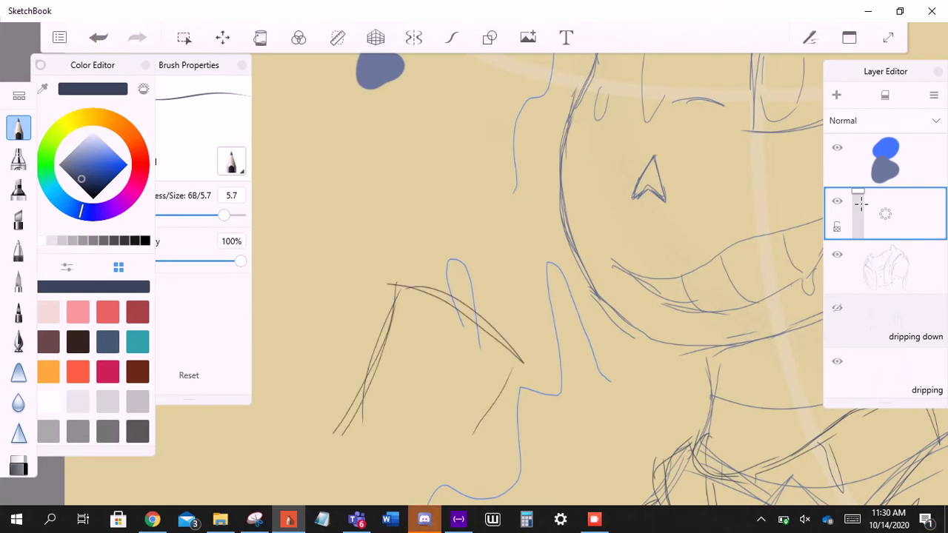
- Try to sketch the back of the hand and a pointed upper finger reaching toward the face
{"action": "scroll", "coordinate": [541, 282], "scroll_direction": "up", "scroll_amount": 2}
{"action": "left_click_drag", "start_coordinate": [378, 323], "coordinate": [371, 332]}
{"action": "mouse_move", "coordinate": [400, 262]}
{"action": "left_mouse_down"}
{"action": "mouse_move", "coordinate": [357, 357]}
{"action": "mouse_move", "coordinate": [374, 342]}
{"action": "left_mouse_up"}
{"action": "left_click_drag", "start_coordinate": [409, 237], "coordinate": [564, 210]}
{"action": "mouse_move", "coordinate": [464, 226]}
{"action": "left_mouse_down"}
{"action": "mouse_move", "coordinate": [581, 201]}
{"action": "mouse_move", "coordinate": [539, 246]}
{"action": "left_mouse_up"}
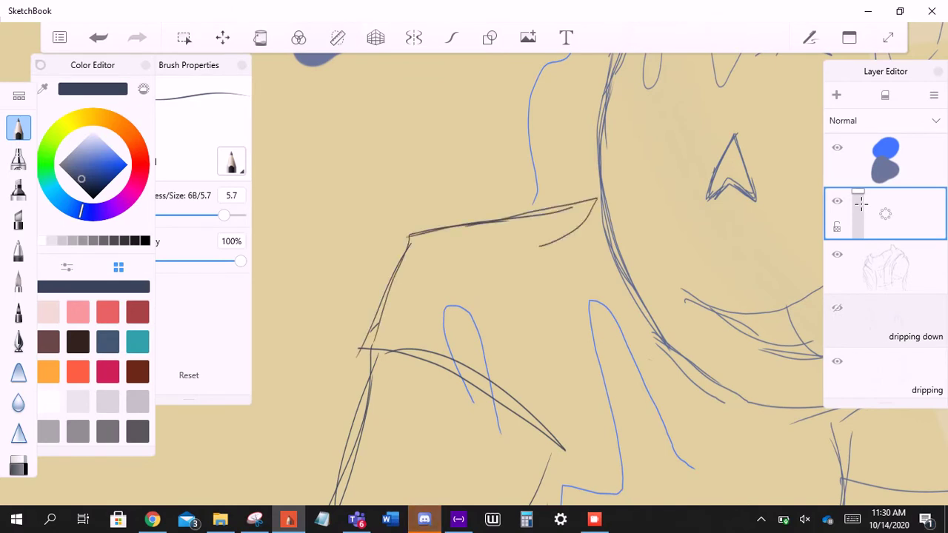
{"action": "mouse_move", "coordinate": [593, 199]}
{"action": "left_mouse_down"}
{"action": "mouse_move", "coordinate": [491, 219]}
{"action": "mouse_move", "coordinate": [574, 235]}
{"action": "mouse_move", "coordinate": [509, 275]}
{"action": "left_mouse_up"}
{"action": "left_click_drag", "start_coordinate": [600, 205], "coordinate": [476, 274]}
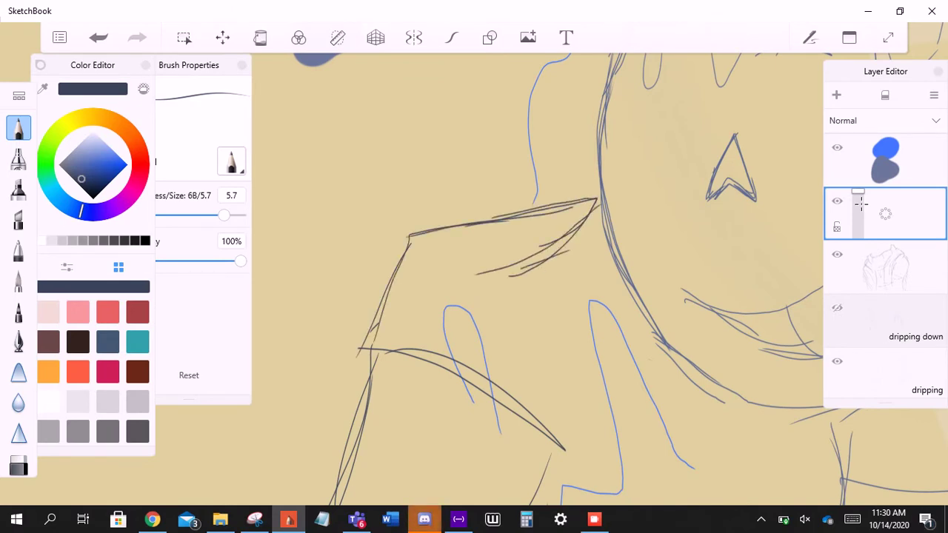
{"action": "mouse_move", "coordinate": [546, 256]}
{"action": "left_mouse_down"}
{"action": "mouse_move", "coordinate": [454, 288]}
{"action": "mouse_move", "coordinate": [464, 288]}
{"action": "left_mouse_up"}
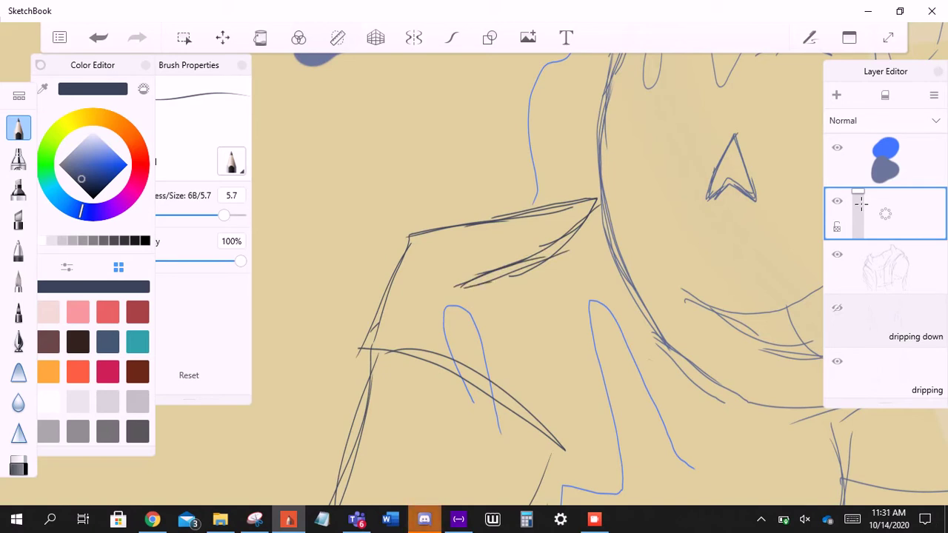
- Try to add knuckle curves and a second pointed finger below the first one
{"action": "left_click_drag", "start_coordinate": [486, 228], "coordinate": [512, 263]}
{"action": "mouse_move", "coordinate": [404, 262]}
{"action": "left_mouse_down"}
{"action": "mouse_move", "coordinate": [447, 285]}
{"action": "mouse_move", "coordinate": [401, 358]}
{"action": "left_mouse_up"}
{"action": "left_click_drag", "start_coordinate": [440, 286], "coordinate": [572, 280]}
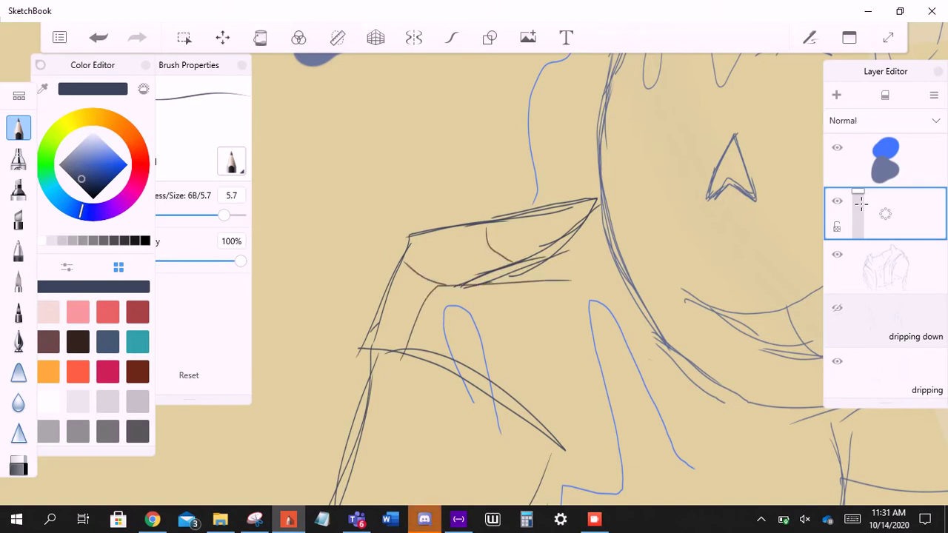
{"action": "mouse_move", "coordinate": [485, 283]}
{"action": "left_mouse_down"}
{"action": "mouse_move", "coordinate": [577, 278]}
{"action": "mouse_move", "coordinate": [496, 326]}
{"action": "left_mouse_up"}
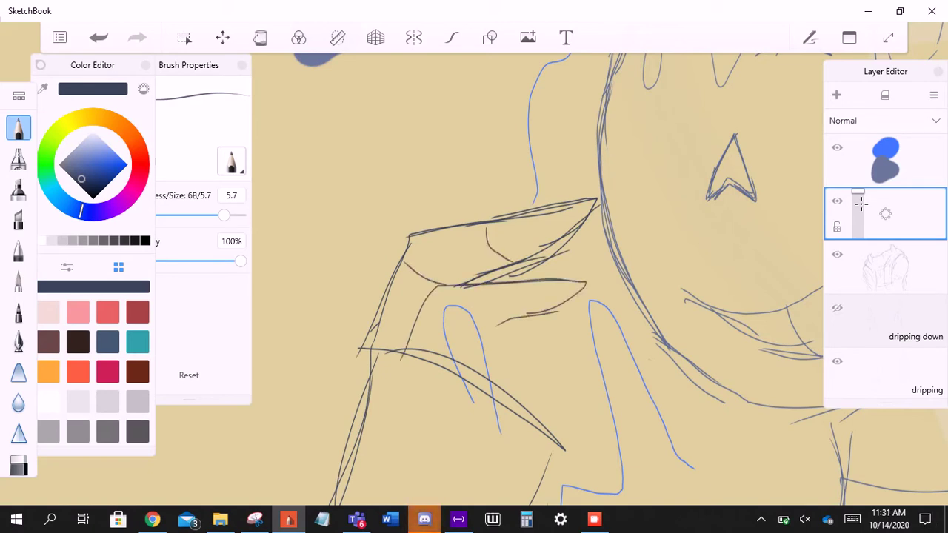
{"action": "scroll", "coordinate": [518, 281], "scroll_direction": "down", "scroll_amount": 3}
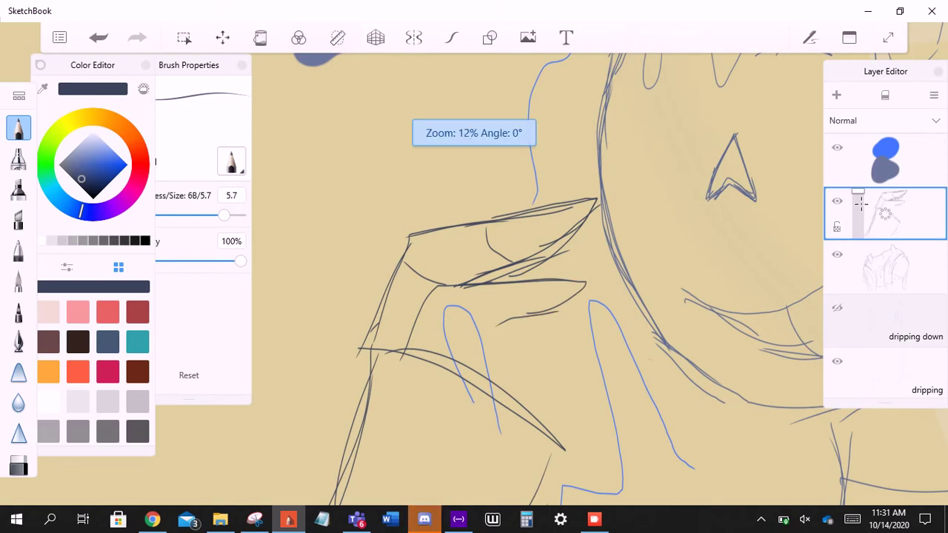
{"action": "scroll", "coordinate": [859, 204], "scroll_direction": "up", "scroll_amount": 3}
- Undo the finger, knuckle and hand-back strokes above the forearm
{"action": "key", "text": "ctrl+z"}
{"action": "key", "text": "ctrl+z"}
{"action": "key", "text": "ctrl+z"}
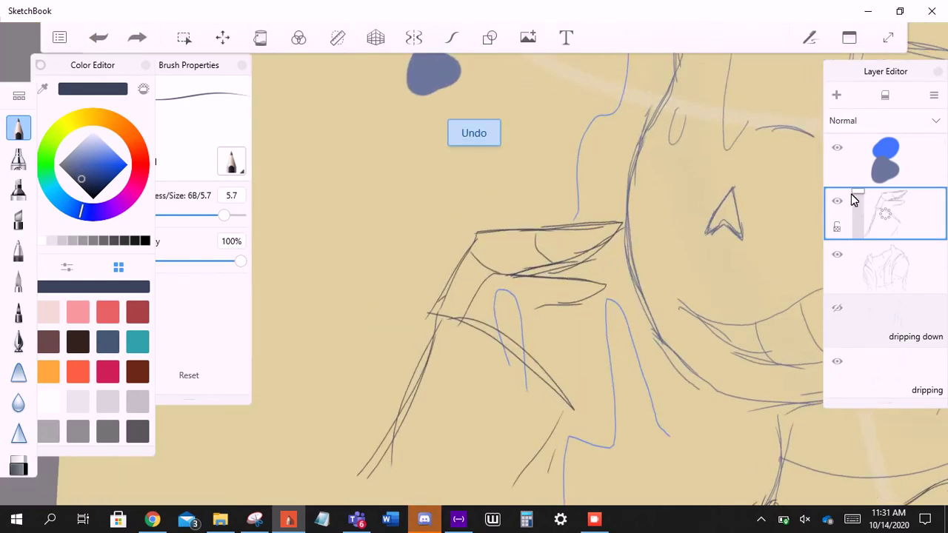
{"action": "key", "text": "ctrl+z"}
{"action": "key", "text": "ctrl+z"}
{"action": "key", "text": "ctrl+z"}
{"action": "key", "text": "ctrl+z"}
{"action": "key", "text": "ctrl+z"}
{"action": "key", "text": "ctrl+z"}
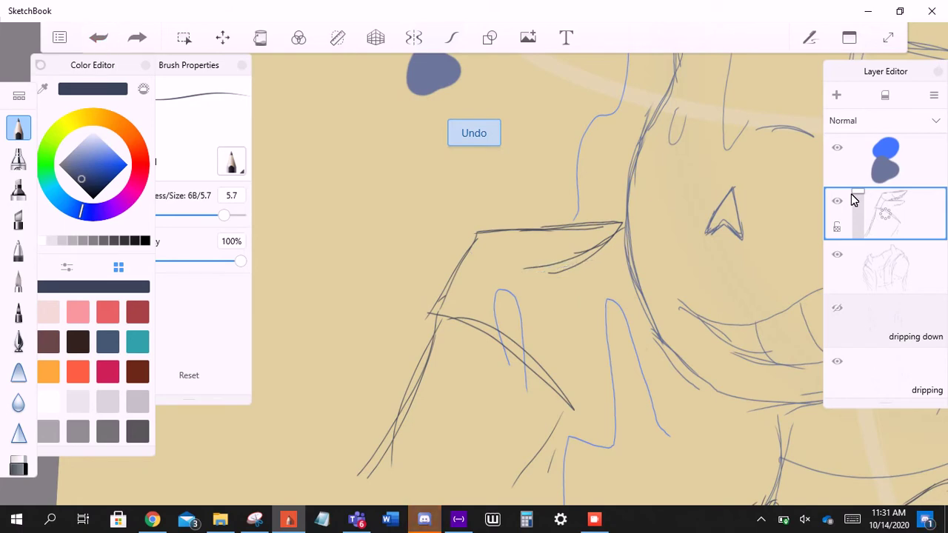
{"action": "key", "text": "ctrl+z"}
{"action": "key", "text": "ctrl+z"}
{"action": "key", "text": "ctrl+z"}
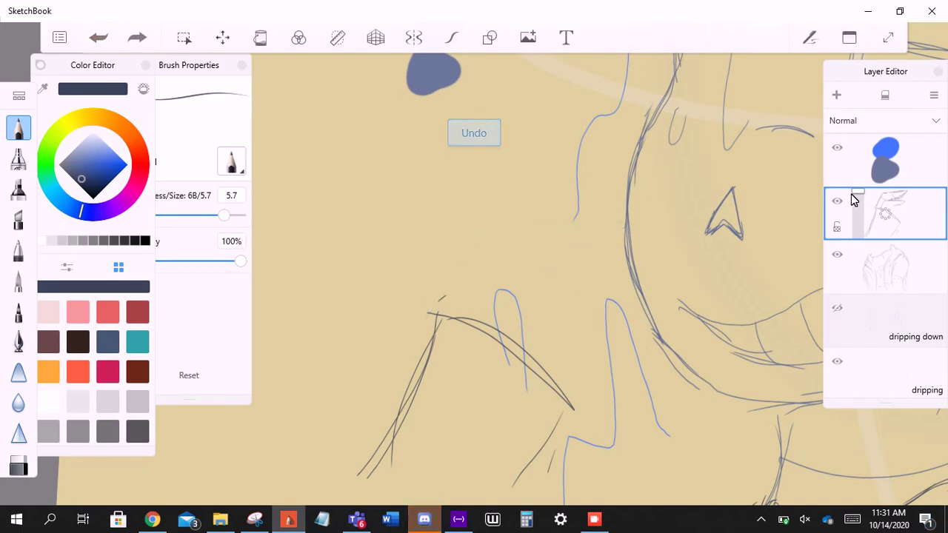
- Switch to Chrome, open the Twitter profile and look through its recent tweets about the drawing
{"action": "left_click", "coordinate": [151, 521]}
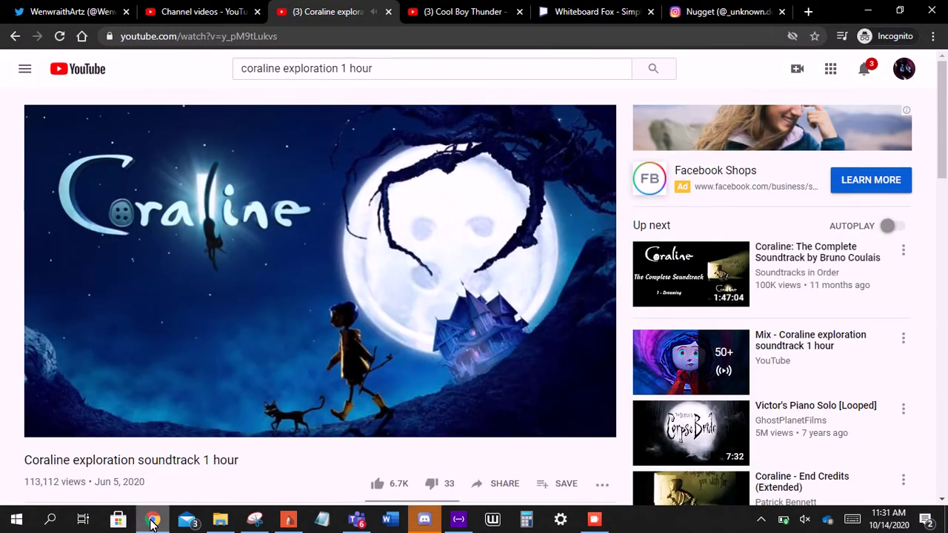
{"action": "right_click", "coordinate": [152, 521]}
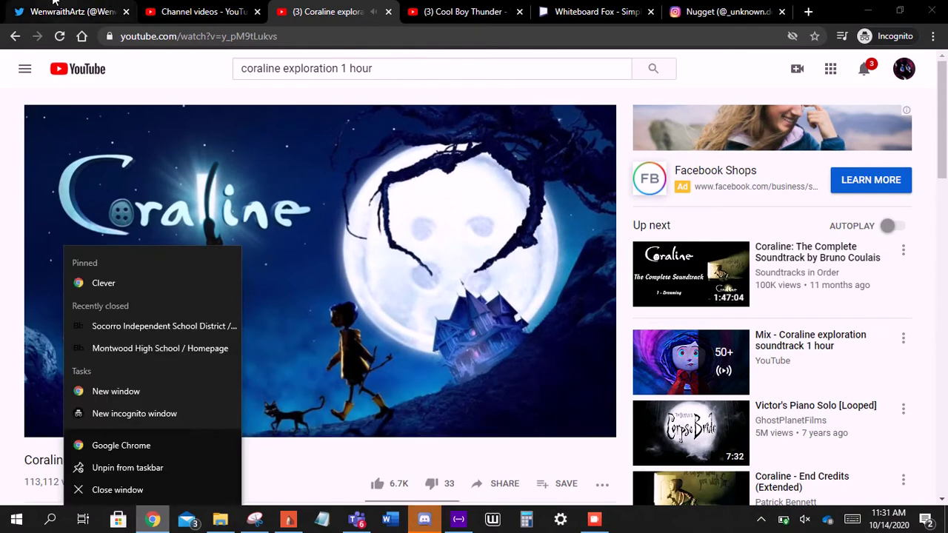
{"action": "left_click", "coordinate": [70, 11]}
{"action": "left_click", "coordinate": [96, 297]}
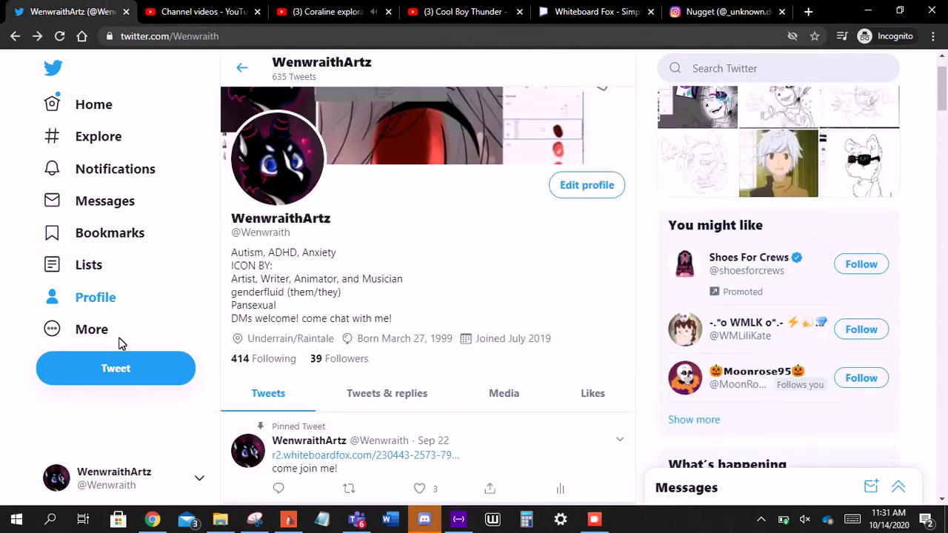
{"action": "scroll", "coordinate": [121, 343], "scroll_direction": "down", "scroll_amount": 5}
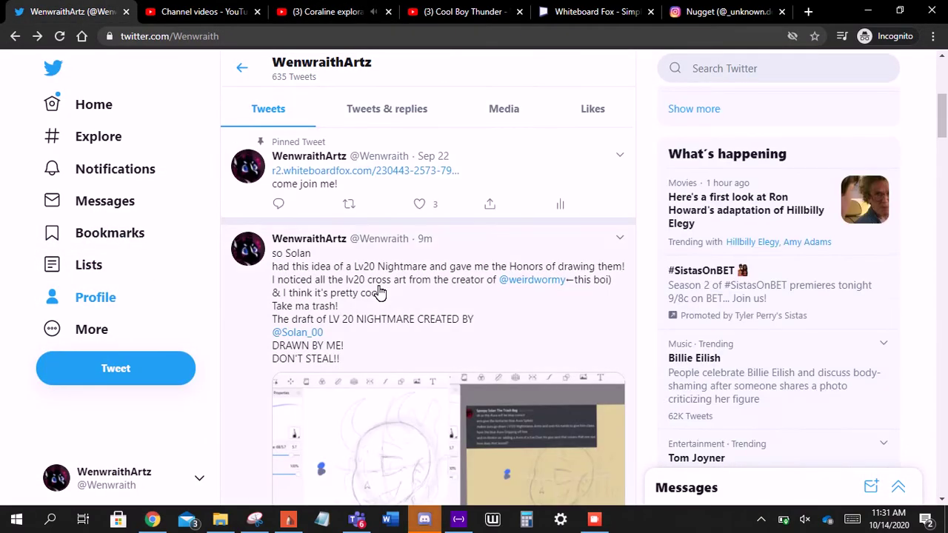
{"action": "scroll", "coordinate": [380, 292], "scroll_direction": "down", "scroll_amount": 4}
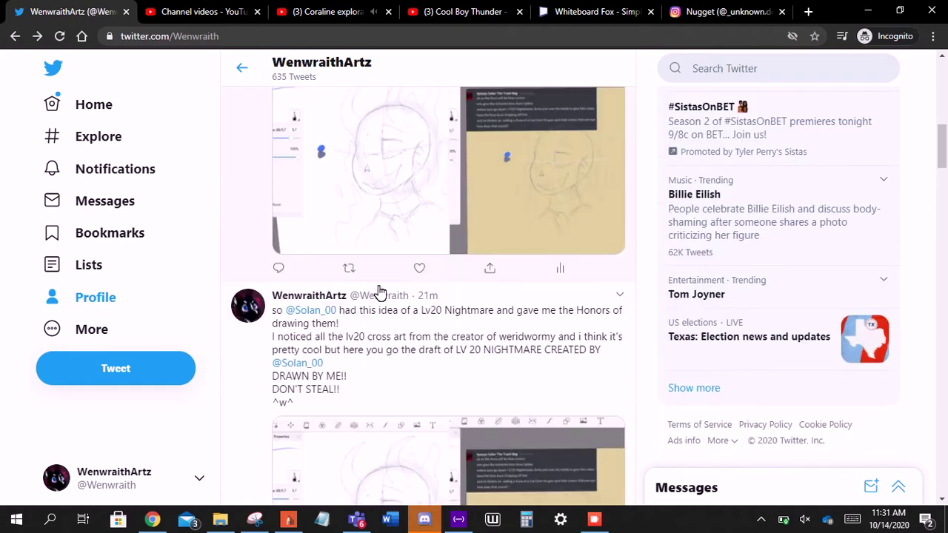
{"action": "scroll", "coordinate": [379, 292], "scroll_direction": "up", "scroll_amount": 10}
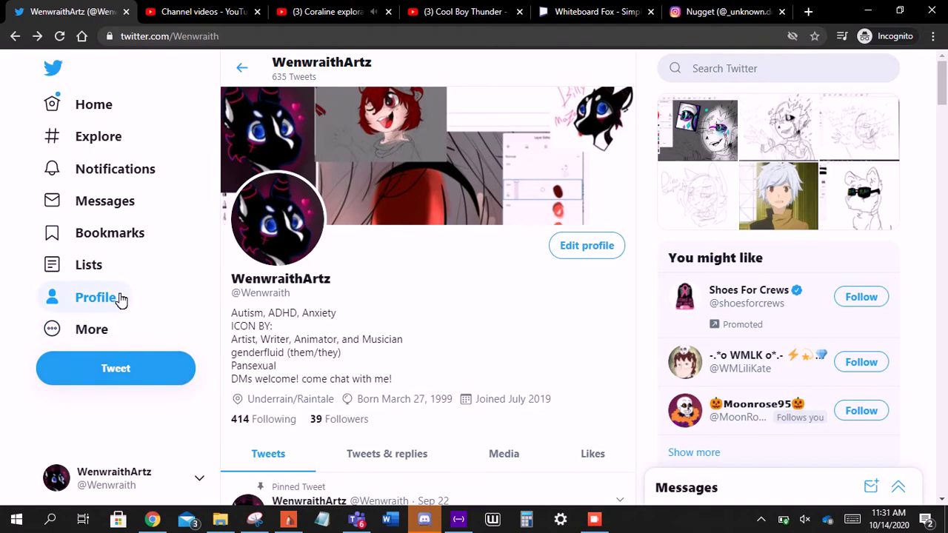
- Open Twitter's Privacy and safety settings and examine the Tweets, Direct Messages and Safety options
{"action": "left_click", "coordinate": [108, 325]}
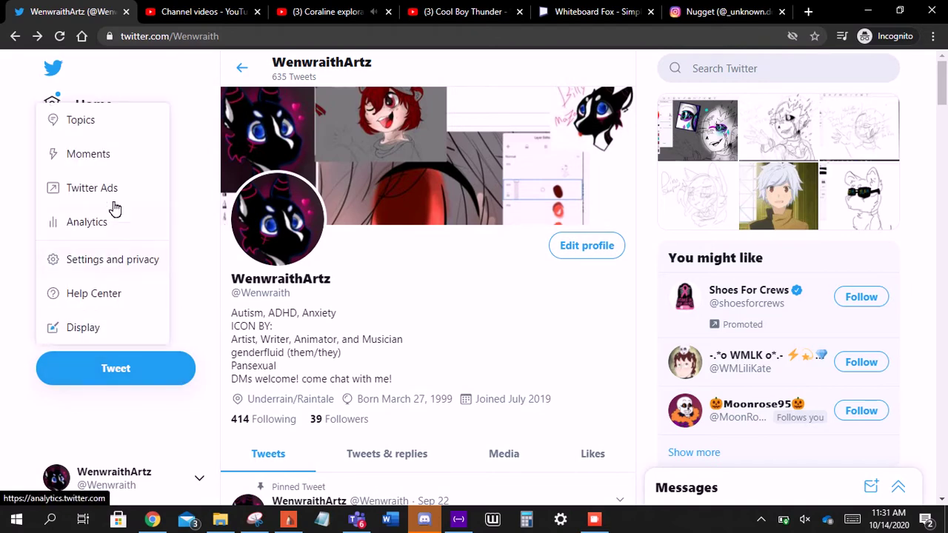
{"action": "left_click", "coordinate": [109, 262]}
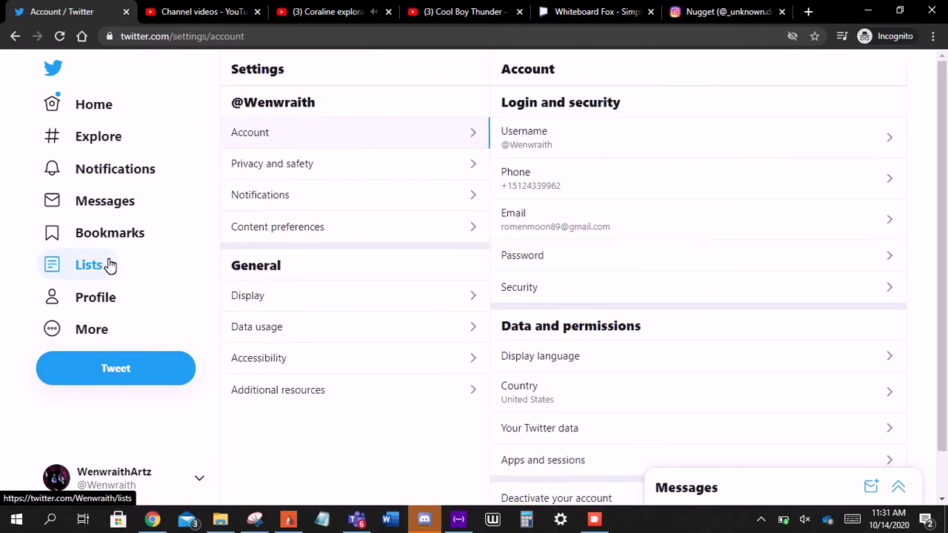
{"action": "left_click", "coordinate": [324, 172]}
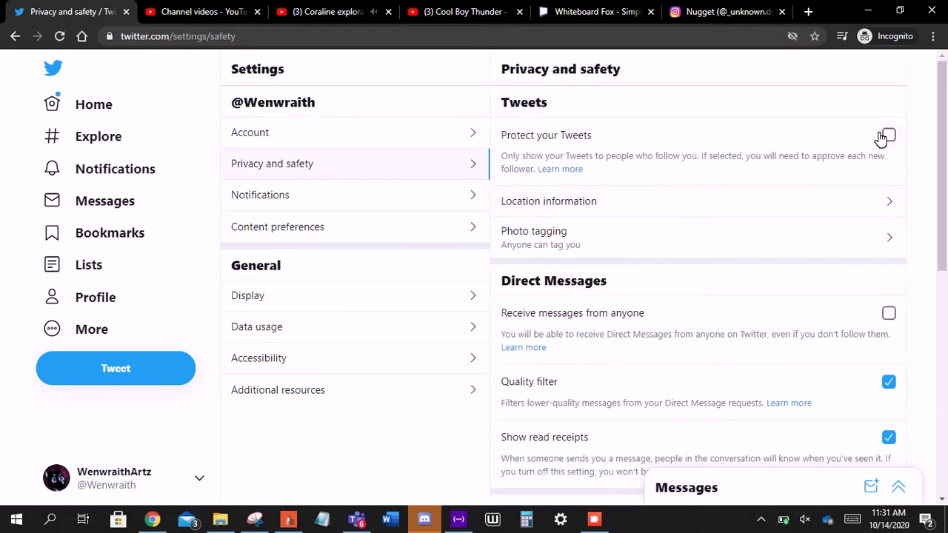
{"action": "left_click", "coordinate": [888, 137]}
{"action": "scroll", "coordinate": [759, 296], "scroll_direction": "down", "scroll_amount": 1}
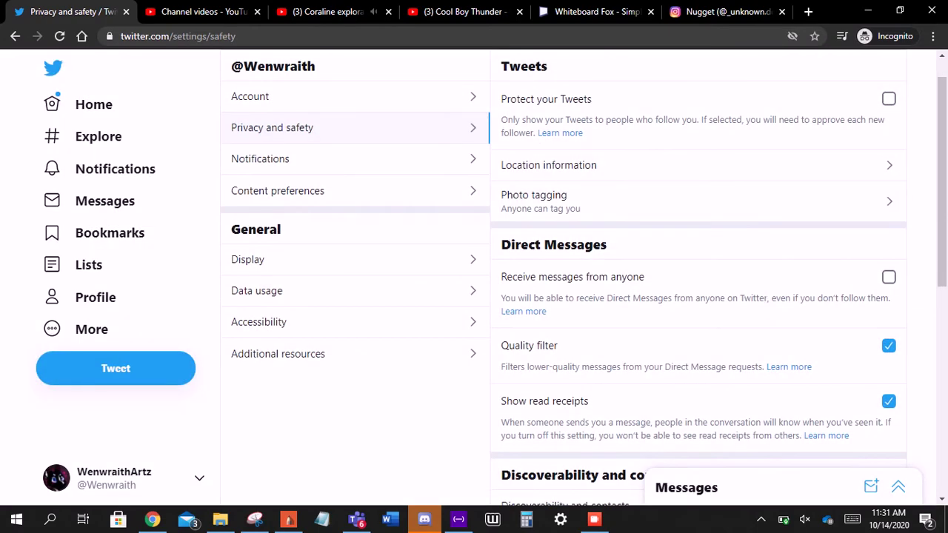
{"action": "scroll", "coordinate": [760, 297], "scroll_direction": "down", "scroll_amount": 4}
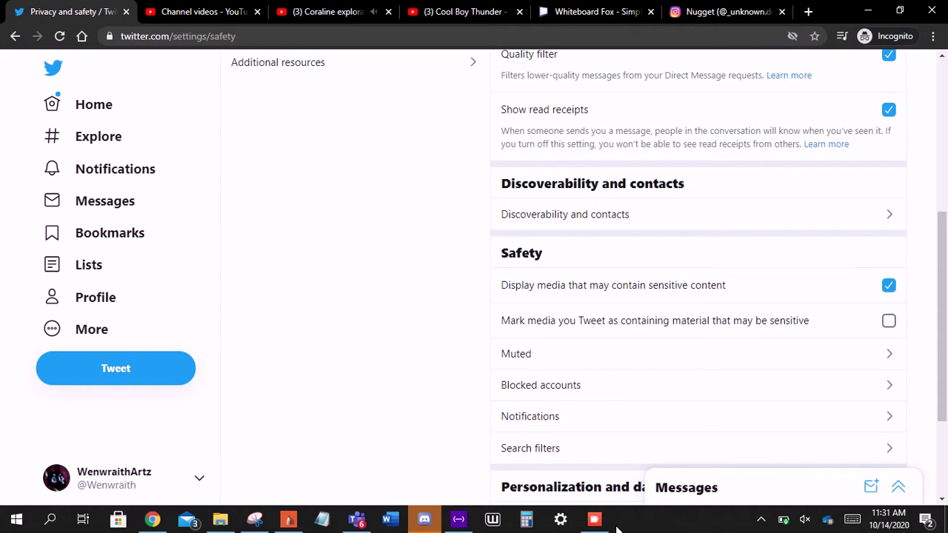
{"action": "left_click", "coordinate": [595, 520]}
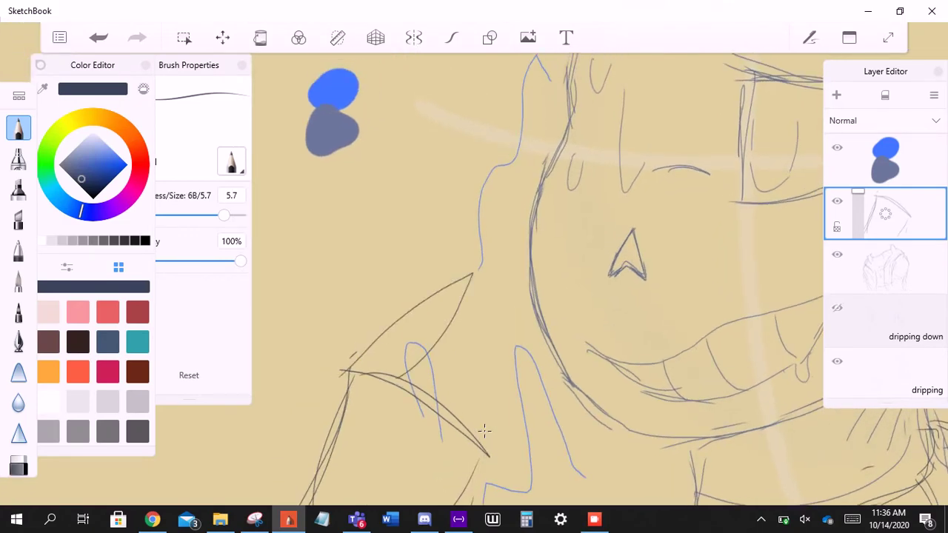
- Try replacing the leaf-shaped finger stroke with an angular hand outline and two curled fingers beneath it
{"action": "key", "text": "ctrl+z"}
{"action": "mouse_move", "coordinate": [348, 369]}
{"action": "left_mouse_down"}
{"action": "mouse_move", "coordinate": [501, 288]}
{"action": "mouse_move", "coordinate": [422, 351]}
{"action": "left_mouse_up"}
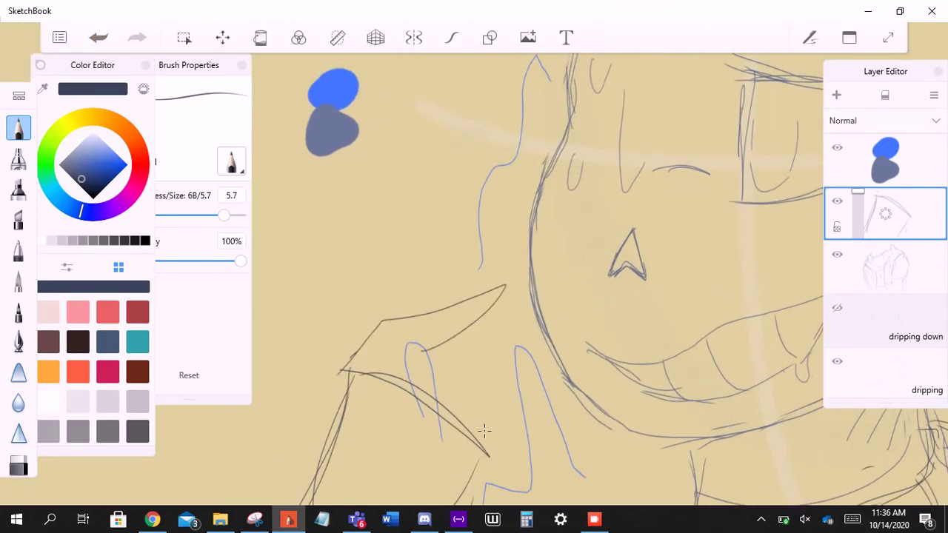
{"action": "scroll", "coordinate": [484, 430], "scroll_direction": "up", "scroll_amount": 2}
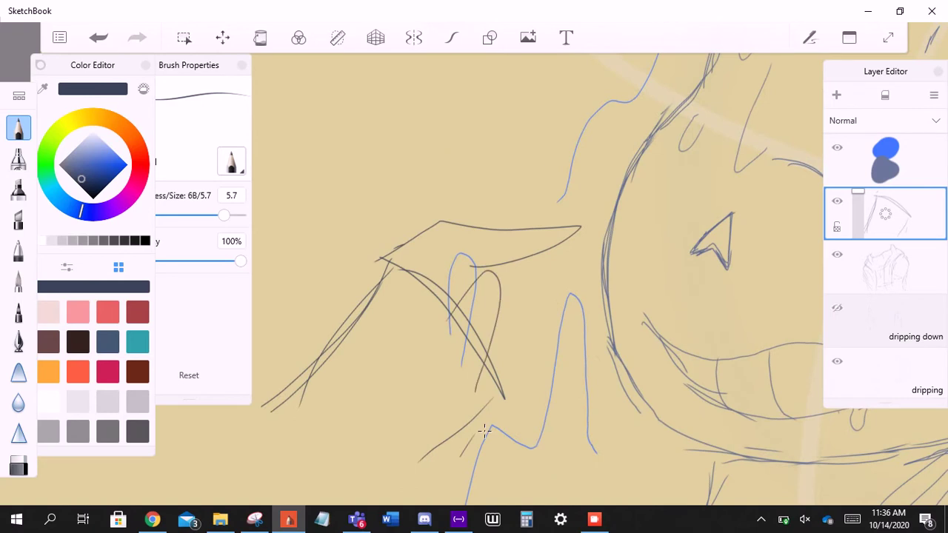
{"action": "left_click_drag", "start_coordinate": [471, 337], "coordinate": [498, 403]}
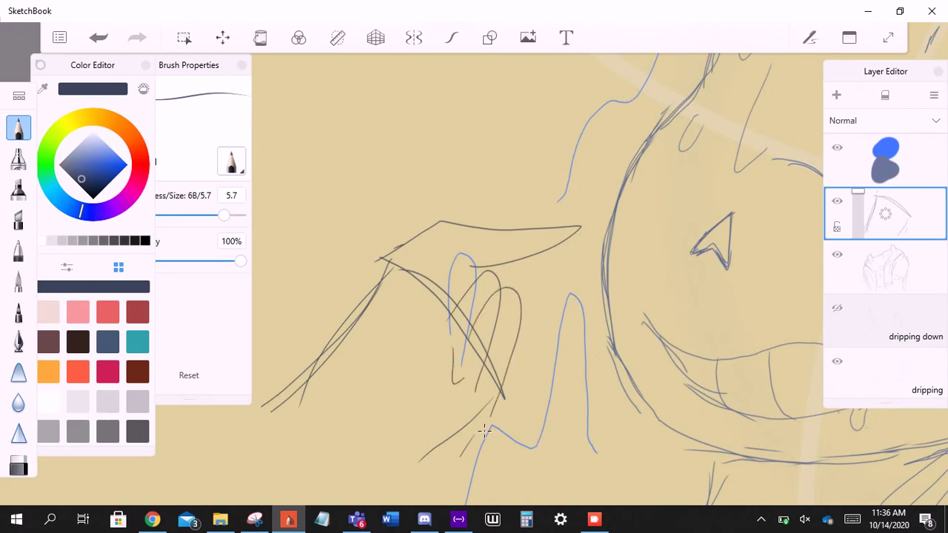
- Undo all hand and forearm strokes on the new layer
{"action": "key", "text": "ctrl+z"}
{"action": "key", "text": "ctrl+z"}
{"action": "key", "text": "ctrl+z"}
{"action": "key", "text": "ctrl+z"}
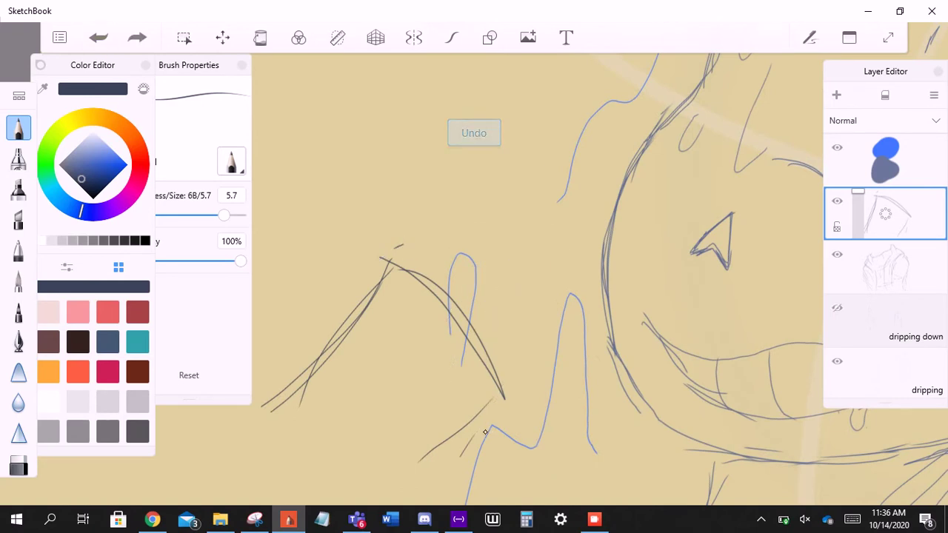
{"action": "key", "text": "ctrl+z"}
{"action": "key", "text": "ctrl+z"}
{"action": "key", "text": "ctrl+z"}
{"action": "key", "text": "ctrl+z"}
{"action": "key", "text": "ctrl+z"}
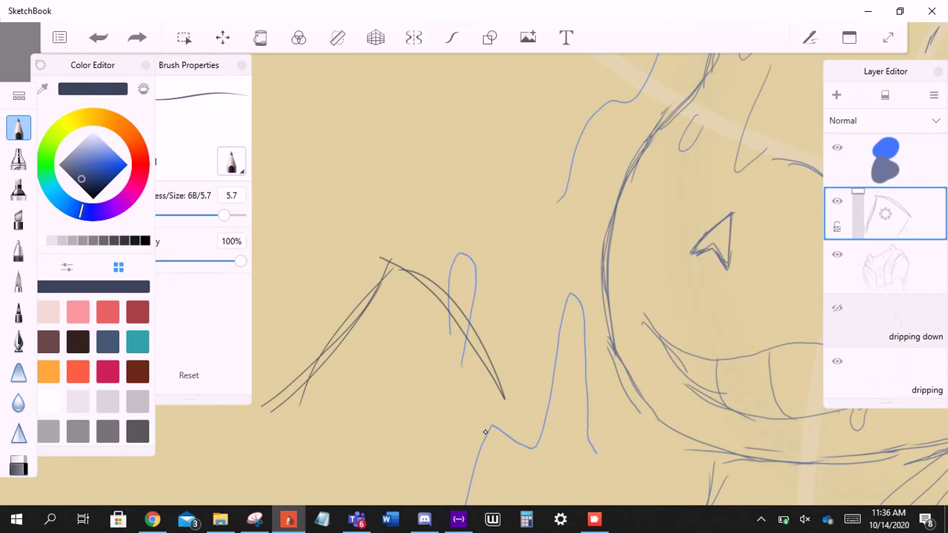
{"action": "key", "text": "ctrl+z"}
{"action": "key", "text": "ctrl+z"}
{"action": "key", "text": "ctrl+z"}
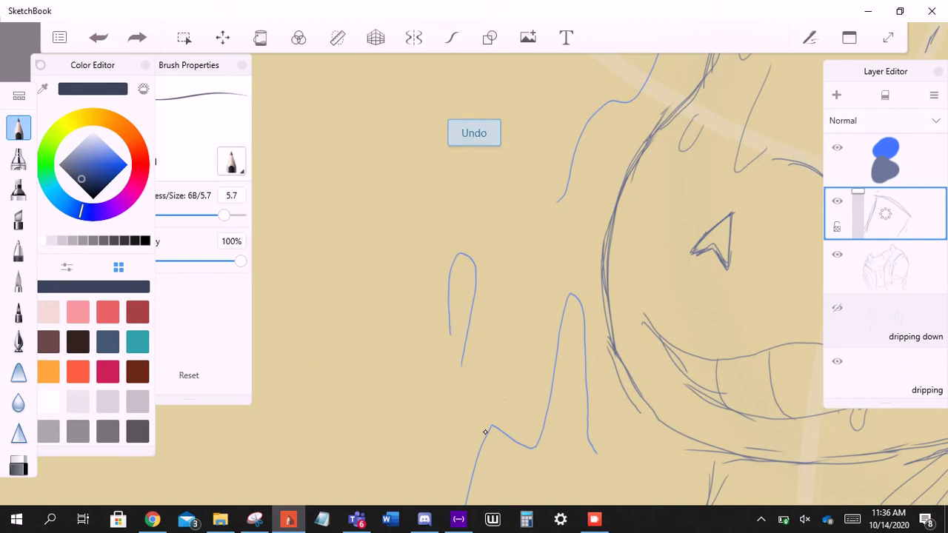
{"action": "key", "text": "ctrl+y"}
{"action": "key", "text": "ctrl+y"}
{"action": "key", "text": "ctrl+y"}
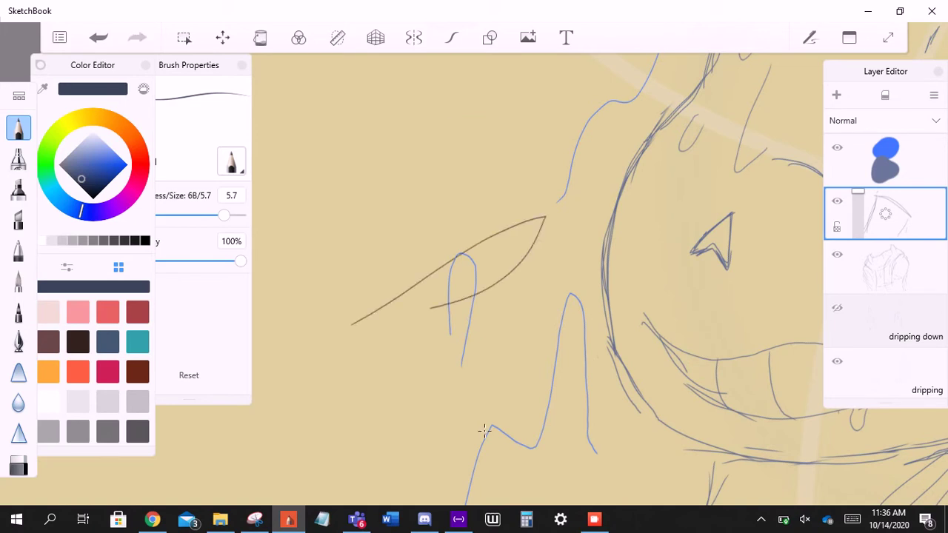
{"action": "key", "text": "ctrl+z"}
{"action": "key", "text": "ctrl+z"}
{"action": "key", "text": "ctrl+z"}
{"action": "key", "text": "ctrl+z"}
- Sketch an angular hand outline with a pointed upper finger beside the chin and a first curled finger beneath it
{"action": "key", "text": "ctrl+y"}
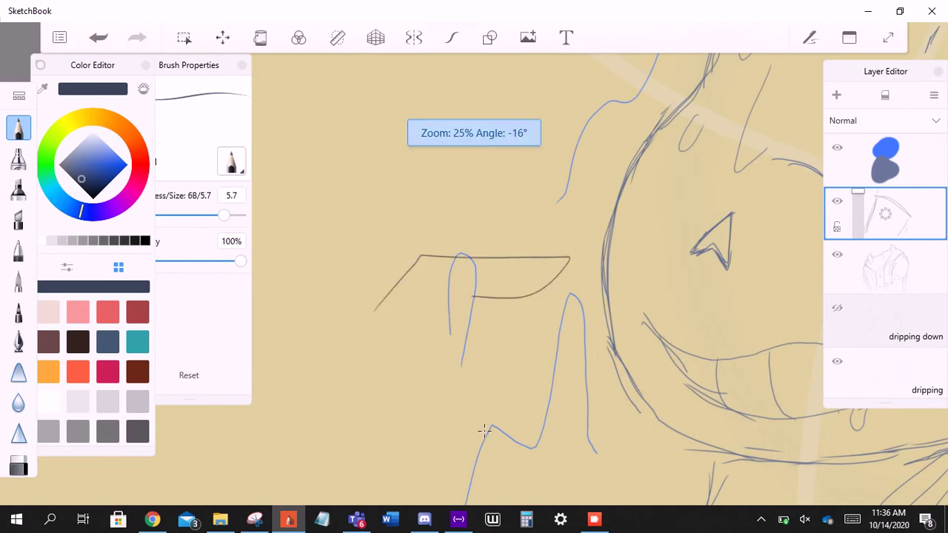
{"action": "scroll", "coordinate": [484, 431], "scroll_direction": "up", "scroll_amount": 3}
{"action": "key", "text": "ctrl+y"}
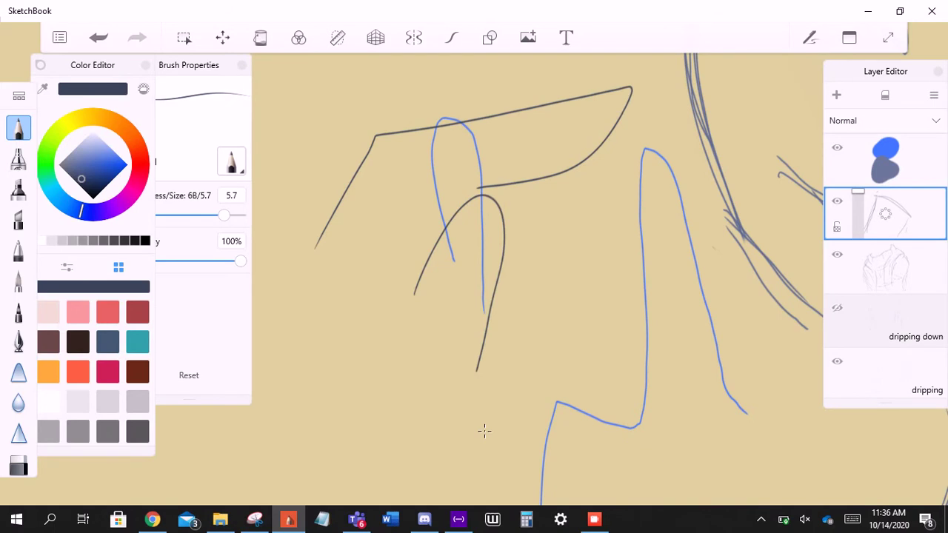
{"action": "key", "text": "ctrl+z"}
{"action": "mouse_move", "coordinate": [403, 282]}
{"action": "left_mouse_down"}
{"action": "mouse_move", "coordinate": [495, 238]}
{"action": "mouse_move", "coordinate": [468, 384]}
{"action": "left_mouse_up"}
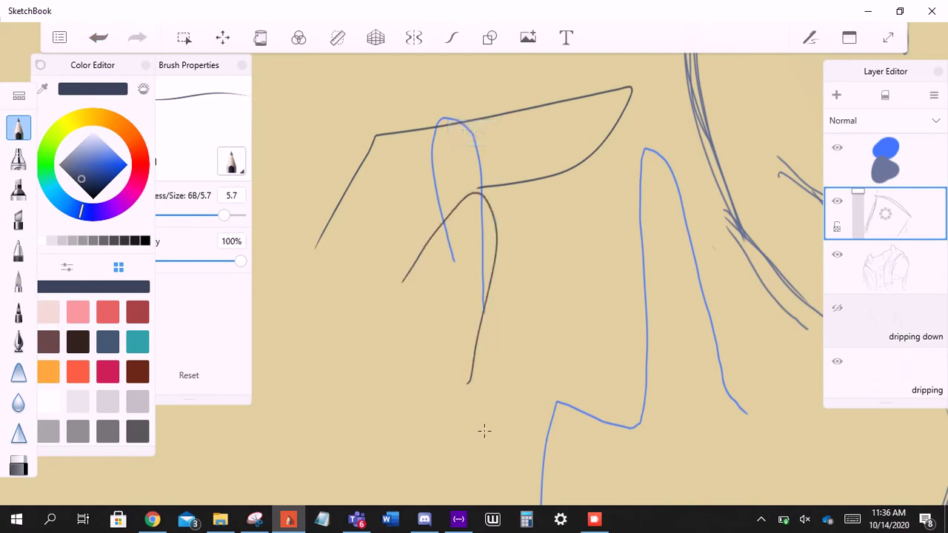
- Sketch two more curled fingers below the first and a narrow hooked line closing the lowest fingertip
{"action": "mouse_move", "coordinate": [428, 353]}
{"action": "left_mouse_down"}
{"action": "mouse_move", "coordinate": [508, 246]}
{"action": "mouse_move", "coordinate": [471, 503]}
{"action": "left_mouse_up"}
{"action": "mouse_move", "coordinate": [486, 297]}
{"action": "left_mouse_down"}
{"action": "mouse_move", "coordinate": [539, 249]}
{"action": "mouse_move", "coordinate": [499, 452]}
{"action": "left_mouse_up"}
{"action": "left_click_drag", "start_coordinate": [486, 364], "coordinate": [476, 453]}
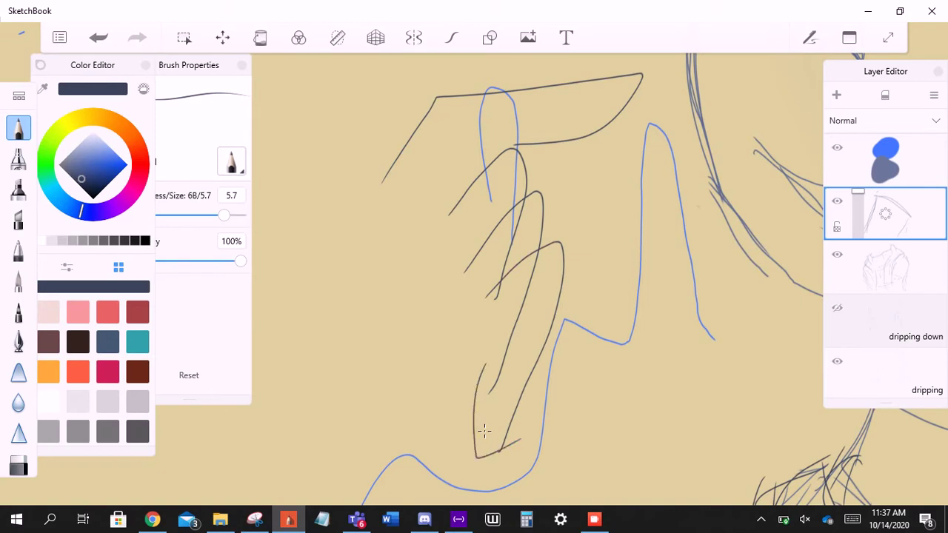
- Compare the hand with and without the hooked line at the lowest finger, keeping the line
{"action": "key", "text": "ctrl+z"}
{"action": "key", "text": "ctrl+y"}
{"action": "key", "text": "ctrl+z"}
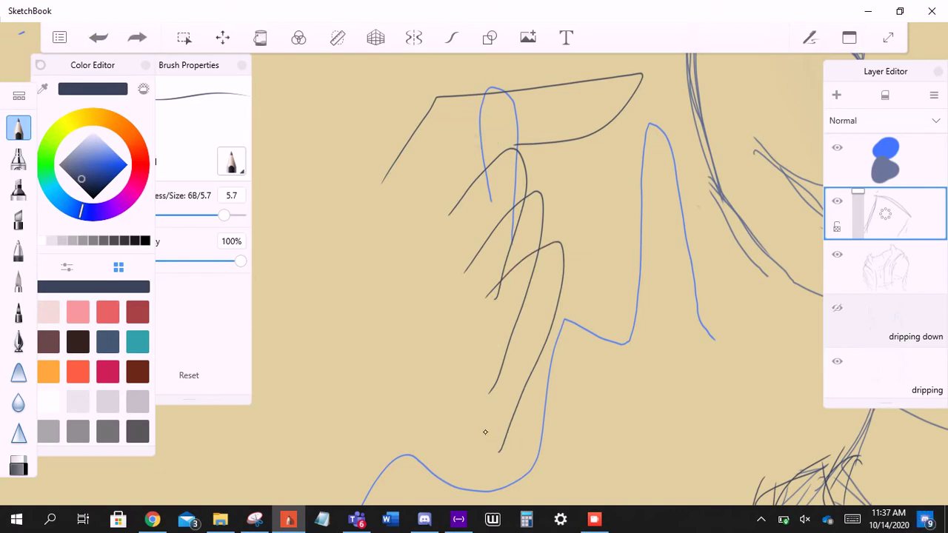
{"action": "key", "text": "ctrl+y"}
{"action": "key", "text": "ctrl+z"}
{"action": "key", "text": "ctrl+y"}
{"action": "key", "text": "ctrl+z"}
{"action": "key", "text": "ctrl+y"}
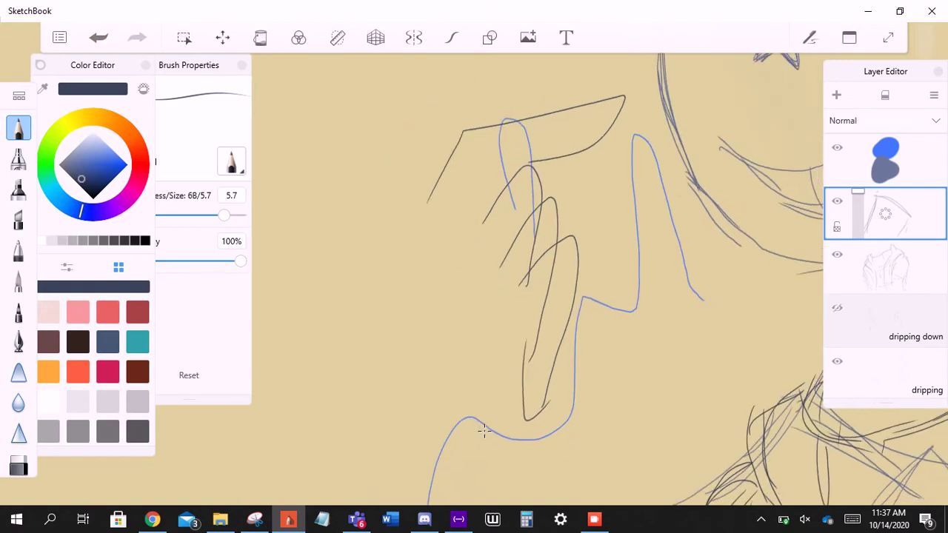
- Sketch the back edge of the hand below the knuckle and a short curve for the heel of the palm
{"action": "left_click_drag", "start_coordinate": [426, 210], "coordinate": [389, 333]}
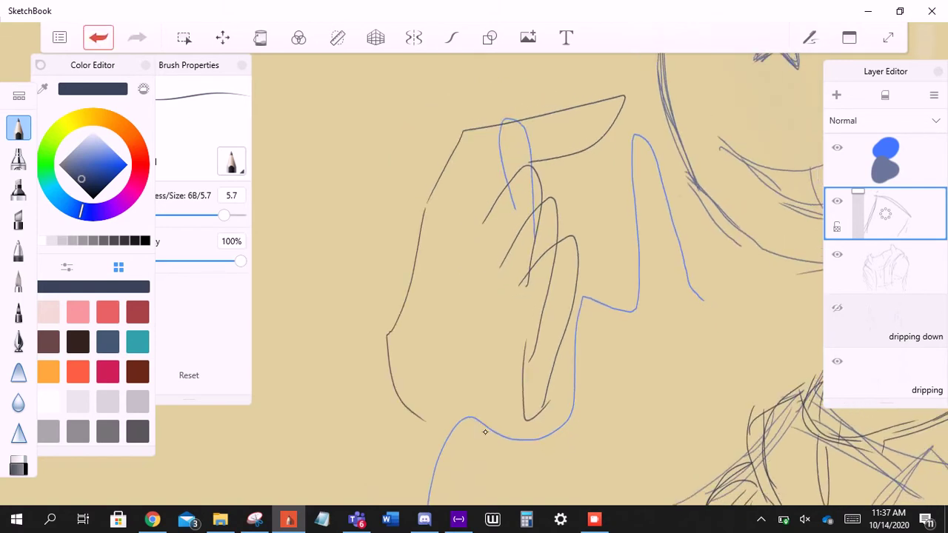
{"action": "key", "text": "ctrl+z"}
{"action": "mouse_move", "coordinate": [429, 219]}
{"action": "left_mouse_down"}
{"action": "mouse_move", "coordinate": [382, 374]}
{"action": "mouse_move", "coordinate": [474, 420]}
{"action": "left_mouse_up"}
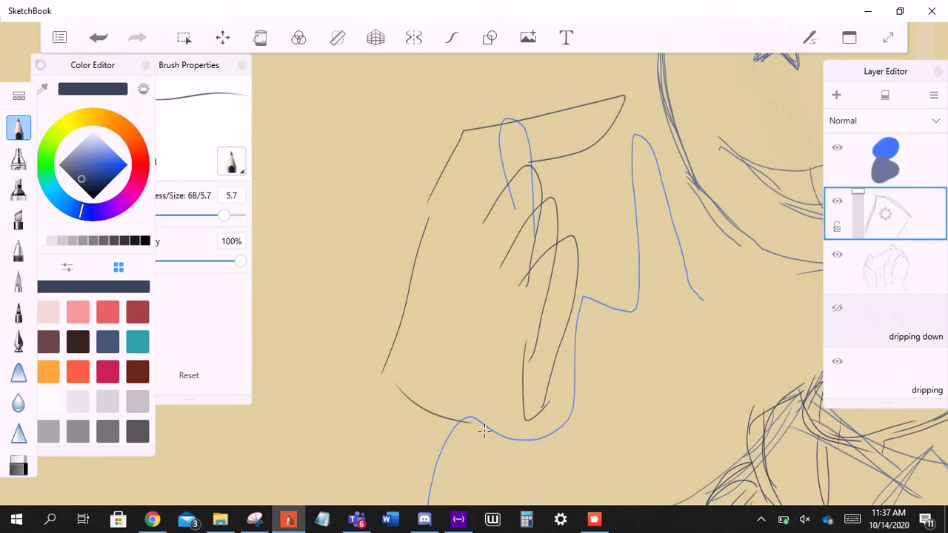
- Try retracing the back edge of the hand with additional strokes
{"action": "mouse_move", "coordinate": [405, 237]}
{"action": "left_mouse_down"}
{"action": "mouse_move", "coordinate": [393, 319]}
{"action": "mouse_move", "coordinate": [372, 326]}
{"action": "mouse_move", "coordinate": [389, 245]}
{"action": "mouse_move", "coordinate": [437, 196]}
{"action": "left_mouse_up"}
{"action": "key", "text": "ctrl+z"}
{"action": "key", "text": "ctrl+y"}
{"action": "key", "text": "ctrl+z"}
{"action": "key", "text": "ctrl+z"}
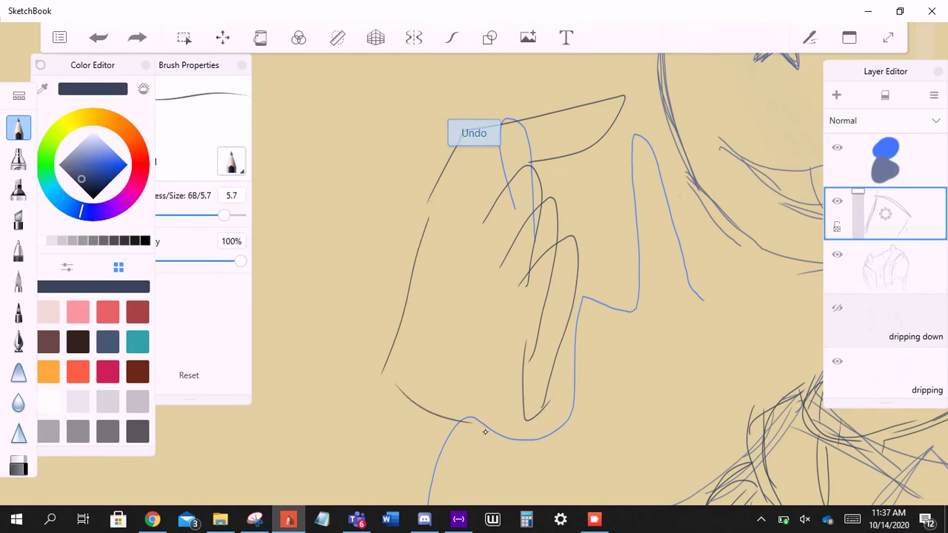
{"action": "mouse_move", "coordinate": [400, 378]}
{"action": "left_mouse_down"}
{"action": "mouse_move", "coordinate": [393, 224]}
{"action": "mouse_move", "coordinate": [425, 191]}
{"action": "left_mouse_up"}
{"action": "scroll", "coordinate": [484, 432], "scroll_direction": "down", "scroll_amount": 3}
{"action": "key", "text": "ctrl+z"}
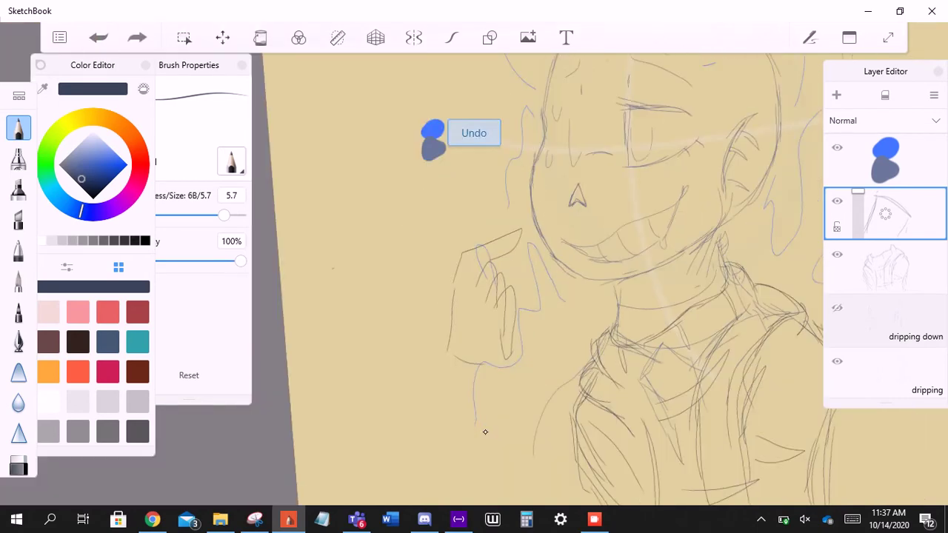
{"action": "scroll", "coordinate": [484, 431], "scroll_direction": "up", "scroll_amount": 6}
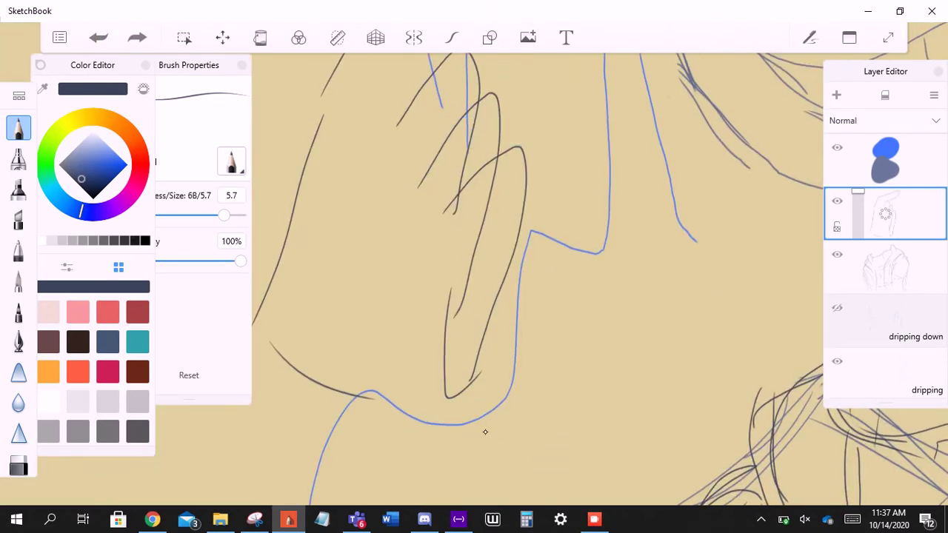
- Erase the long lower part of the lowest curled fingers, keeping the three rounded knuckles
{"action": "key", "text": "e"}
{"action": "mouse_move", "coordinate": [481, 378]}
{"action": "left_mouse_down"}
{"action": "mouse_move", "coordinate": [455, 296]}
{"action": "mouse_move", "coordinate": [511, 222]}
{"action": "left_mouse_up"}
{"action": "scroll", "coordinate": [484, 431], "scroll_direction": "down", "scroll_amount": 3}
{"action": "scroll", "coordinate": [484, 431], "scroll_direction": "up", "scroll_amount": 2}
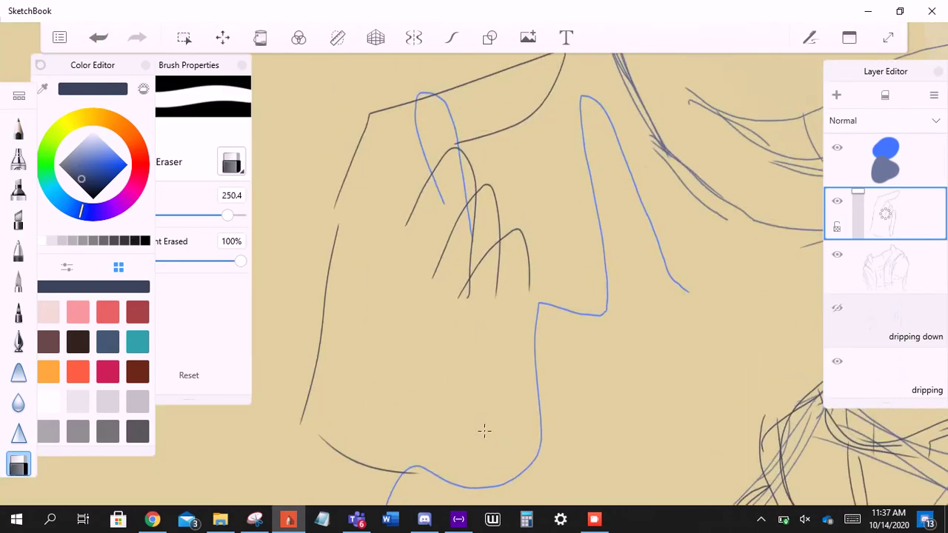
- Redraw the lowest curled finger shorter with the pencil, ending in an angular fingertip
{"action": "key", "text": "Tab"}
{"action": "mouse_move", "coordinate": [474, 186]}
{"action": "left_mouse_down"}
{"action": "mouse_move", "coordinate": [525, 100]}
{"action": "mouse_move", "coordinate": [487, 116]}
{"action": "mouse_move", "coordinate": [491, 105]}
{"action": "left_mouse_up"}
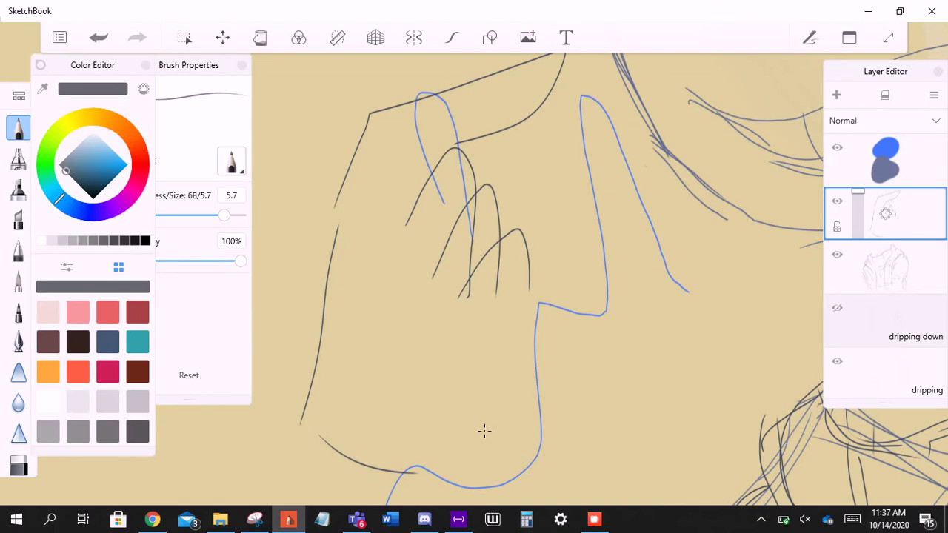
{"action": "key", "text": "ctrl+z"}
{"action": "mouse_move", "coordinate": [529, 283]}
{"action": "left_mouse_down"}
{"action": "mouse_move", "coordinate": [519, 344]}
{"action": "mouse_move", "coordinate": [477, 366]}
{"action": "left_mouse_up"}
{"action": "scroll", "coordinate": [485, 430], "scroll_direction": "down", "scroll_amount": 5}
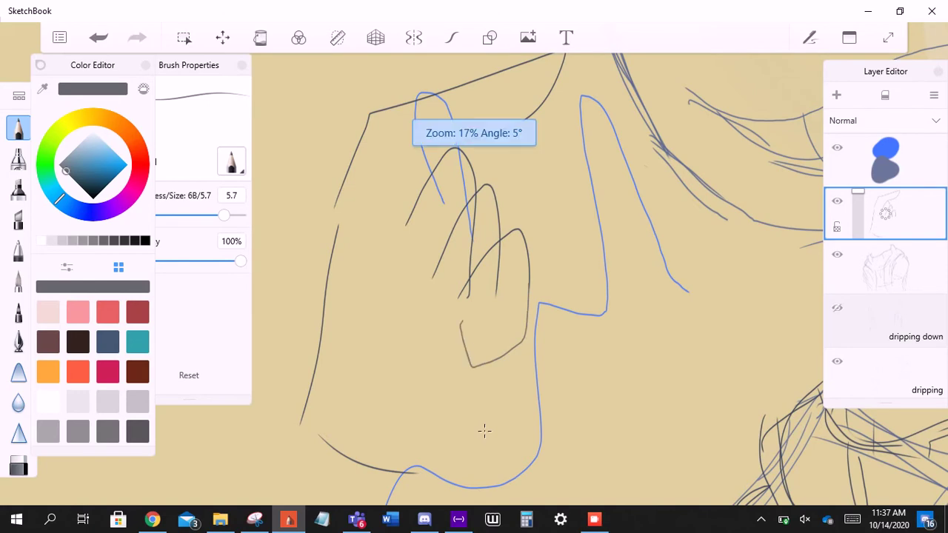
{"action": "scroll", "coordinate": [485, 431], "scroll_direction": "up", "scroll_amount": 5}
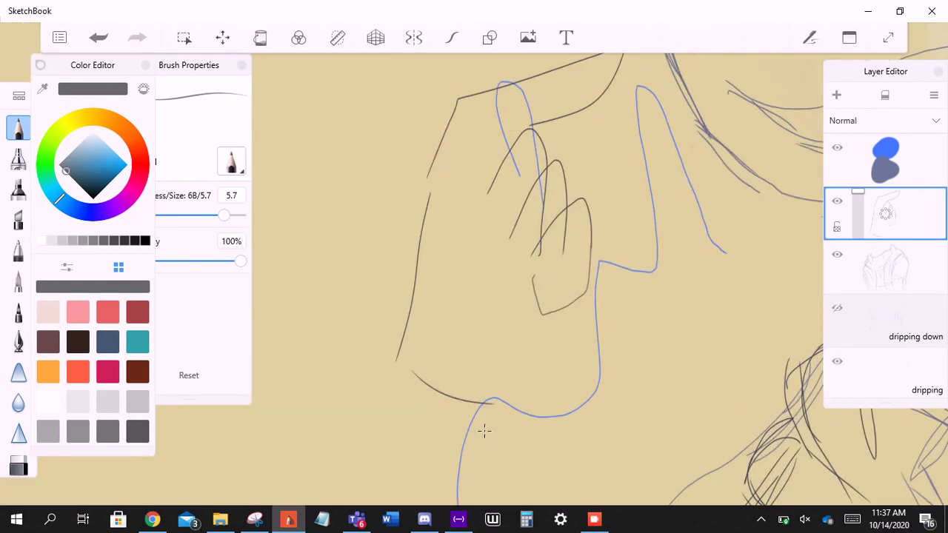
- Try a hooked end on the lowest fingertip, palm and thumb lines beneath it, and a reworked back-of-hand outline
{"action": "key", "text": "ctrl+z"}
{"action": "left_click_drag", "start_coordinate": [535, 276], "coordinate": [559, 280]}
{"action": "key", "text": "ctrl+z"}
{"action": "key", "text": "ctrl+z"}
{"action": "scroll", "coordinate": [484, 431], "scroll_direction": "down", "scroll_amount": 4}
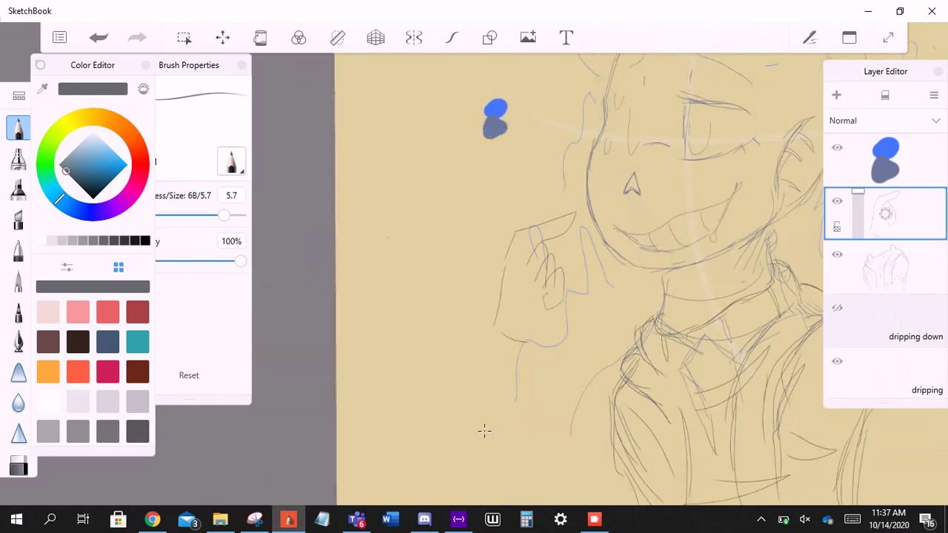
{"action": "scroll", "coordinate": [484, 431], "scroll_direction": "up", "scroll_amount": 3}
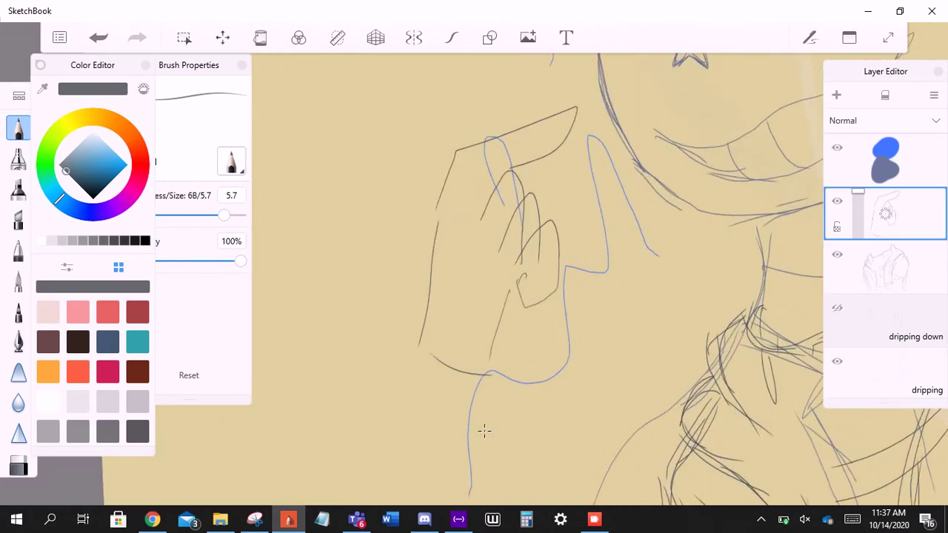
{"action": "key", "text": "ctrl+z"}
{"action": "key", "text": "ctrl+z"}
{"action": "key", "text": "ctrl+z"}
{"action": "key", "text": "ctrl+z"}
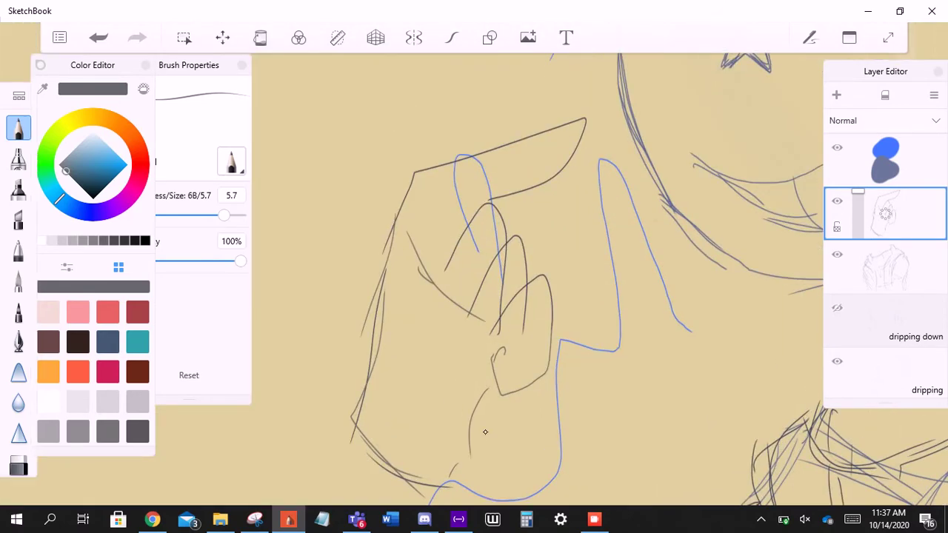
- Erase the back-of-hand and palm outline, the lowest fingertip and the pointed upper finger
{"action": "key", "text": "e"}
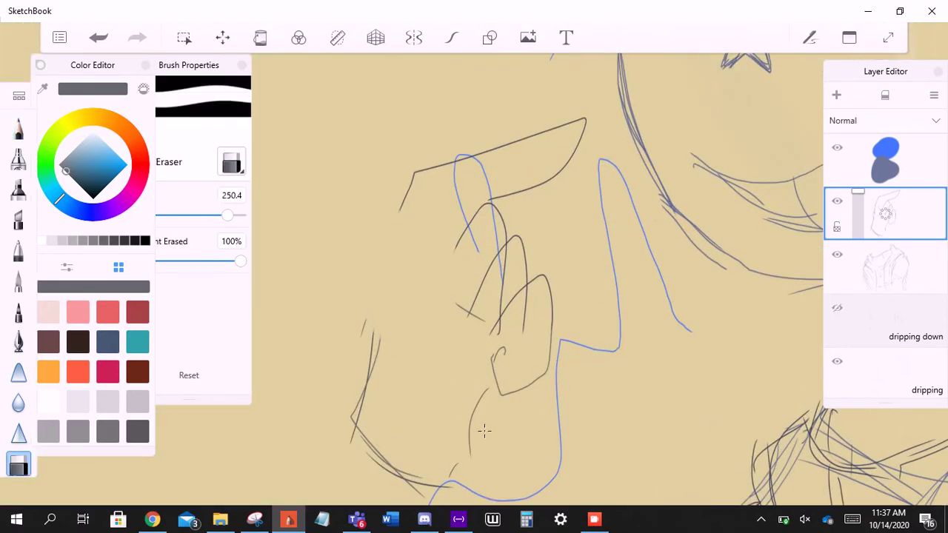
{"action": "left_click_drag", "start_coordinate": [518, 367], "coordinate": [485, 431]}
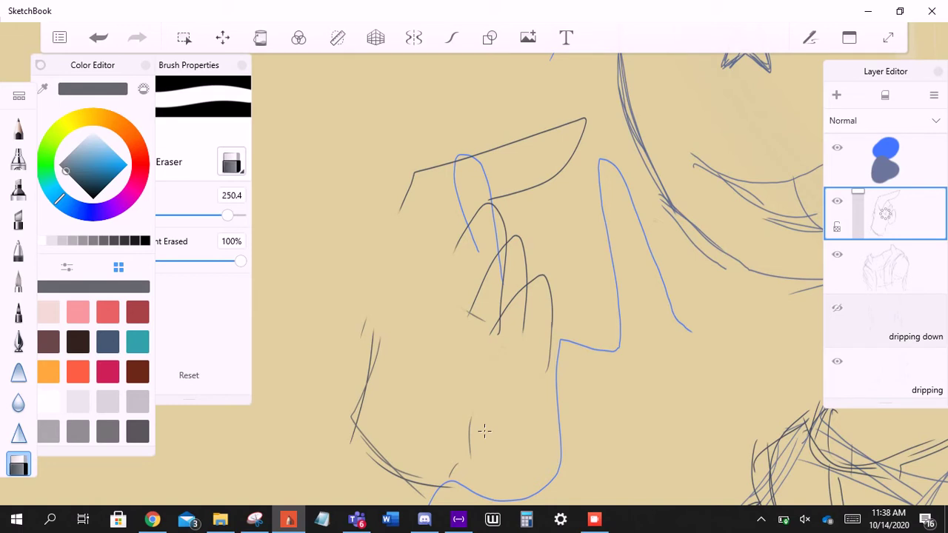
{"action": "left_click_drag", "start_coordinate": [367, 333], "coordinate": [415, 489]}
{"action": "left_click_drag", "start_coordinate": [415, 170], "coordinate": [401, 211]}
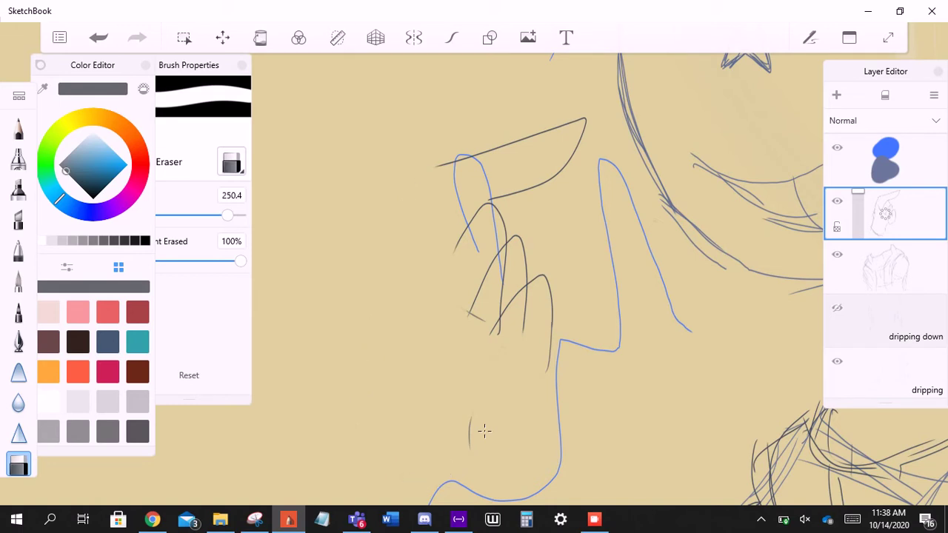
{"action": "left_click_drag", "start_coordinate": [444, 164], "coordinate": [489, 215]}
- Compare the hand before and after the erasures, keeping the erased version
{"action": "key", "text": "ctrl+z"}
{"action": "key", "text": "ctrl+z"}
{"action": "key", "text": "ctrl+z"}
{"action": "key", "text": "ctrl+z"}
{"action": "key", "text": "ctrl+y"}
{"action": "key", "text": "ctrl+y"}
{"action": "key", "text": "ctrl+y"}
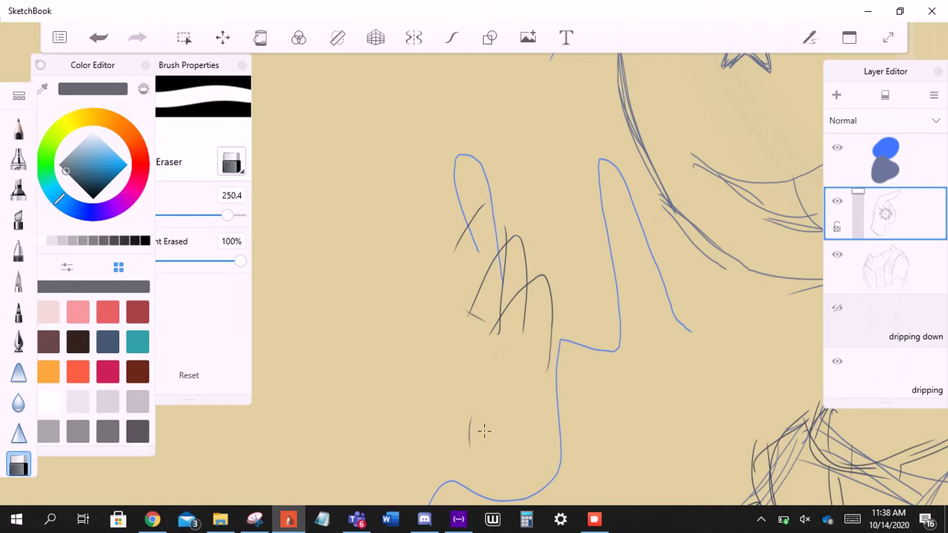
- Retrace the first curled finger's knuckle and rough in a blocky fingertip and thumb below the lowest finger
{"action": "key", "text": "e"}
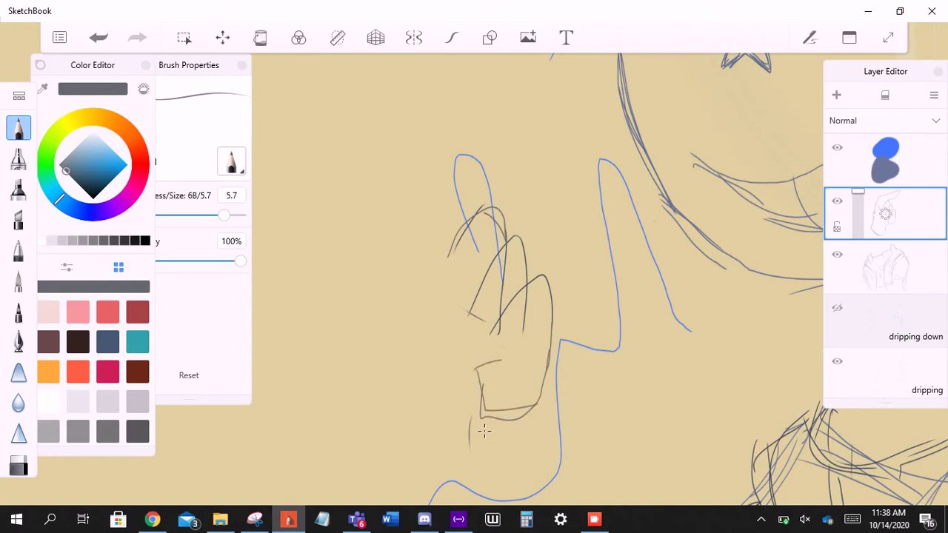
{"action": "key", "text": "ctrl+z"}
{"action": "mouse_move", "coordinate": [503, 344]}
{"action": "left_mouse_down"}
{"action": "mouse_move", "coordinate": [460, 387]}
{"action": "mouse_move", "coordinate": [541, 418]}
{"action": "left_mouse_up"}
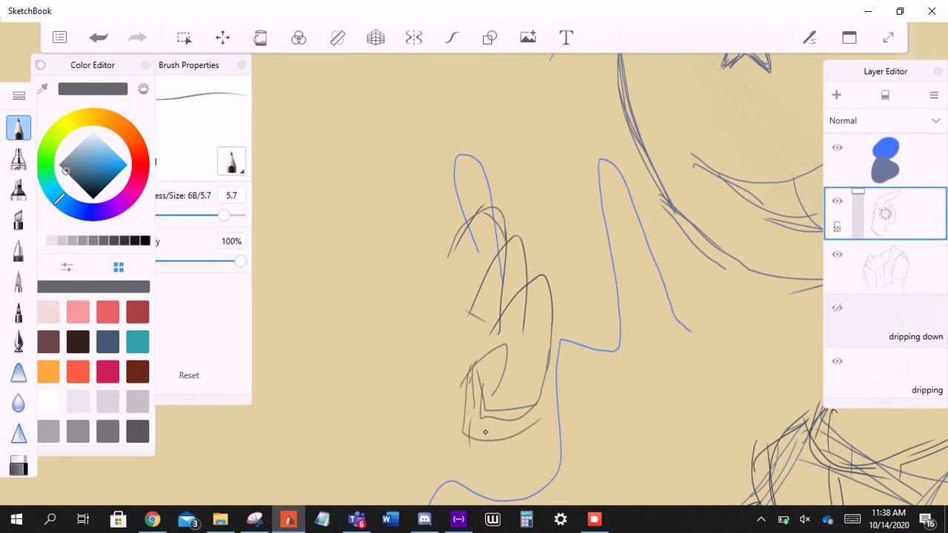
- Undo the thumb and blocky fingertip strokes and redraw the lowest finger's end as a slanted edge
{"action": "key", "text": "ctrl+z"}
{"action": "key", "text": "ctrl+z"}
{"action": "key", "text": "ctrl+z"}
{"action": "key", "text": "ctrl+z"}
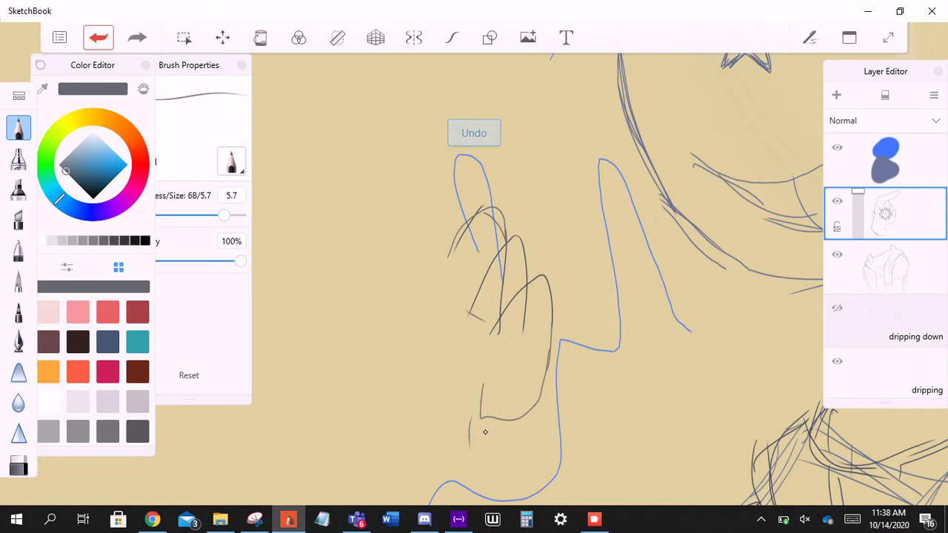
{"action": "key", "text": "ctrl+z"}
{"action": "left_click_drag", "start_coordinate": [482, 383], "coordinate": [557, 378]}
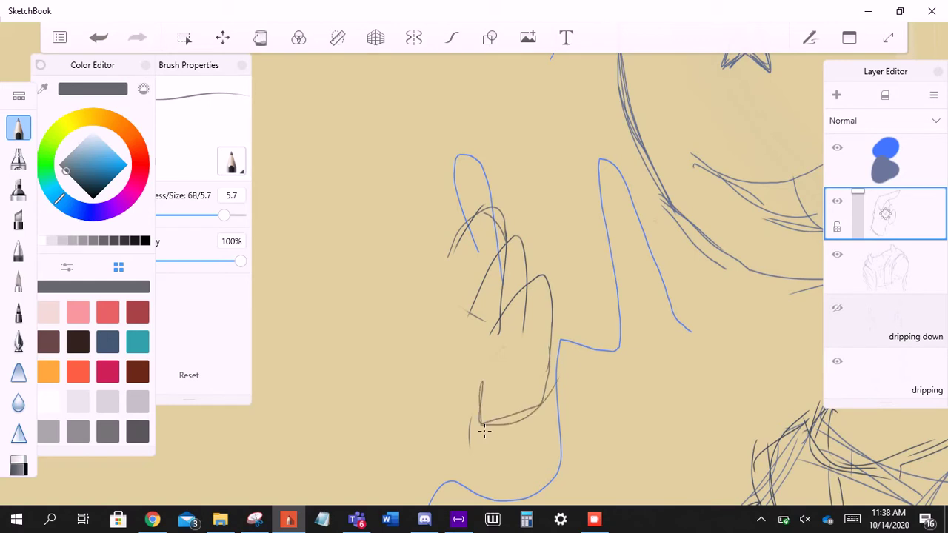
{"action": "key", "text": "ctrl+z"}
{"action": "mouse_move", "coordinate": [478, 417]}
{"action": "left_mouse_down"}
{"action": "mouse_move", "coordinate": [533, 401]}
{"action": "mouse_move", "coordinate": [551, 382]}
{"action": "left_mouse_up"}
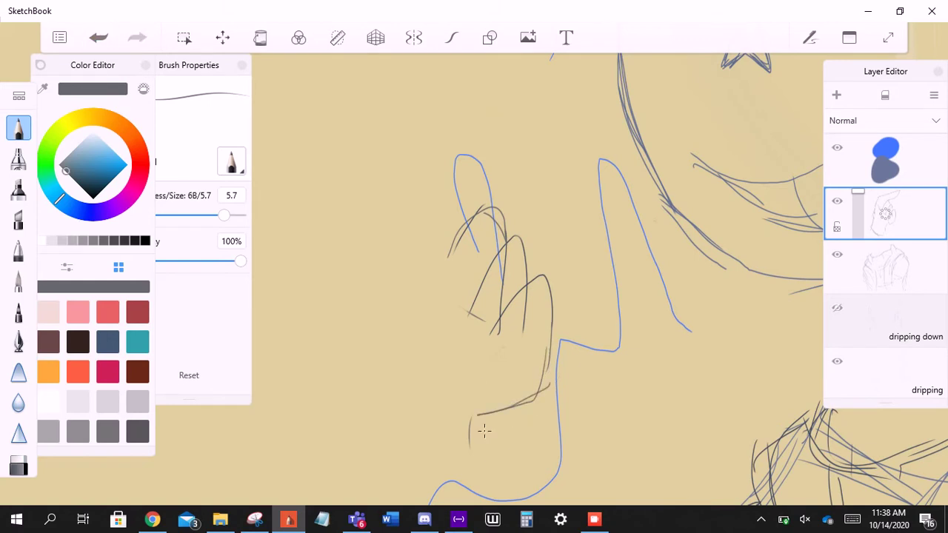
- Sketch a longer pointing finger from the hand's upper knuckle to the jaw, with a pointed tip and doubled underside
{"action": "left_click_drag", "start_coordinate": [460, 200], "coordinate": [389, 312]}
{"action": "mouse_move", "coordinate": [443, 214]}
{"action": "left_mouse_down"}
{"action": "mouse_move", "coordinate": [556, 157]}
{"action": "mouse_move", "coordinate": [608, 144]}
{"action": "mouse_move", "coordinate": [604, 208]}
{"action": "left_mouse_up"}
{"action": "left_click_drag", "start_coordinate": [544, 163], "coordinate": [672, 121]}
{"action": "mouse_move", "coordinate": [672, 120]}
{"action": "left_mouse_down"}
{"action": "mouse_move", "coordinate": [650, 156]}
{"action": "mouse_move", "coordinate": [604, 193]}
{"action": "left_mouse_up"}
{"action": "left_click_drag", "start_coordinate": [657, 158], "coordinate": [562, 209]}
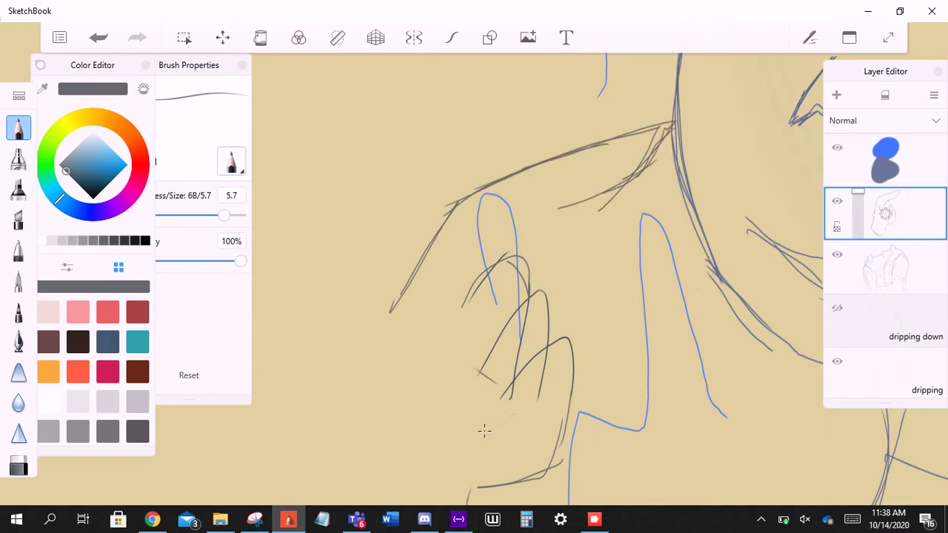
{"action": "mouse_move", "coordinate": [640, 172]}
{"action": "left_mouse_down"}
{"action": "mouse_move", "coordinate": [525, 230]}
{"action": "mouse_move", "coordinate": [504, 253]}
{"action": "left_mouse_up"}
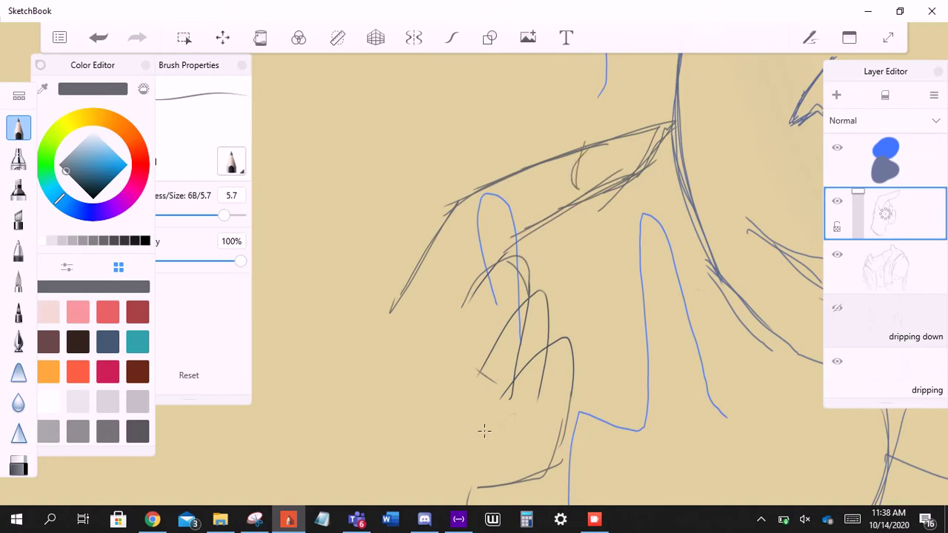
- Replace the curved crease on the pointing finger with angular joint lines at its middle and base
{"action": "left_click", "coordinate": [98, 37]}
{"action": "left_click_drag", "start_coordinate": [582, 145], "coordinate": [592, 199]}
{"action": "left_click_drag", "start_coordinate": [575, 162], "coordinate": [592, 194]}
{"action": "left_click_drag", "start_coordinate": [584, 144], "coordinate": [592, 165]}
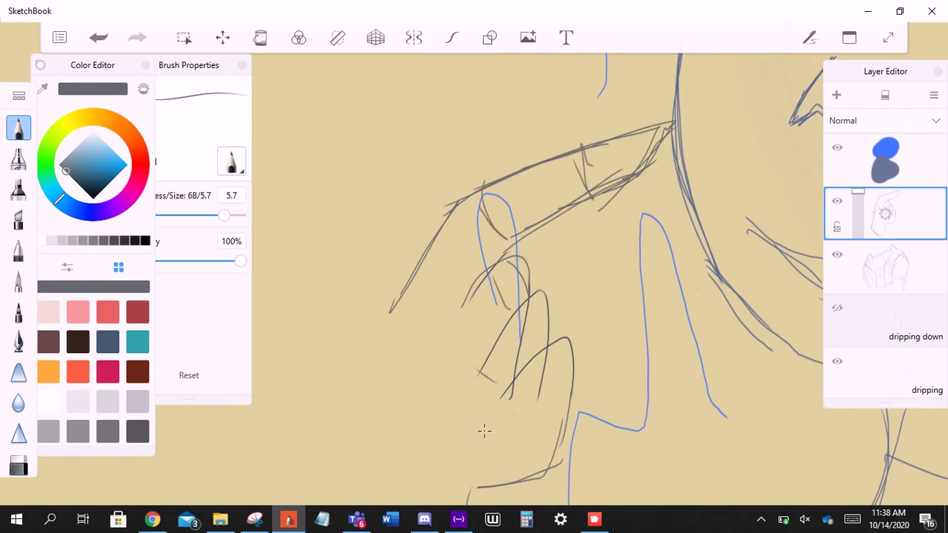
{"action": "scroll", "coordinate": [484, 430], "scroll_direction": "up", "scroll_amount": 1}
- Extend the back of the hand down from the knuckle and turn it into the wrist with short curved strokes
{"action": "left_click_drag", "start_coordinate": [483, 218], "coordinate": [382, 288]}
{"action": "left_click_drag", "start_coordinate": [362, 339], "coordinate": [384, 370]}
{"action": "left_click_drag", "start_coordinate": [357, 305], "coordinate": [371, 378]}
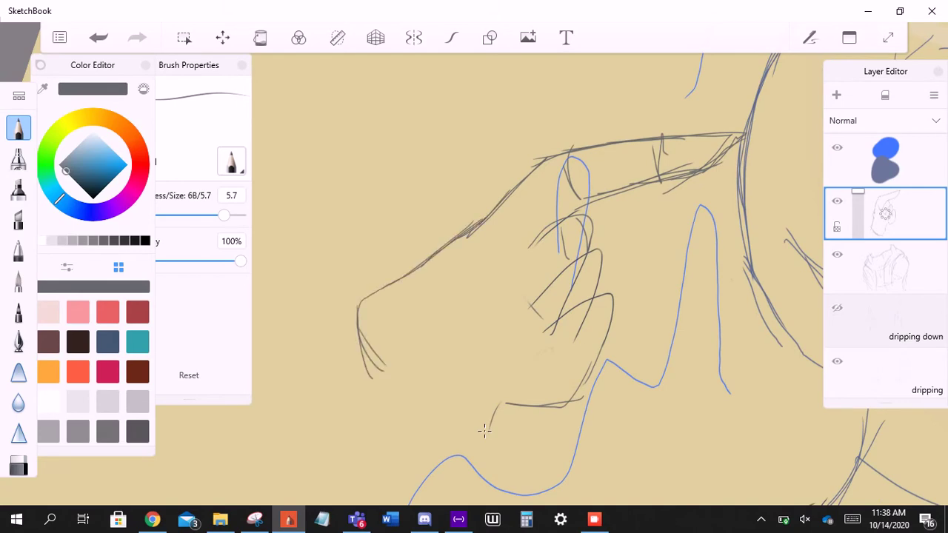
- Erase the outer half of the pointing finger, keeping its base near the knuckle
{"action": "scroll", "coordinate": [484, 431], "scroll_direction": "down", "scroll_amount": 5}
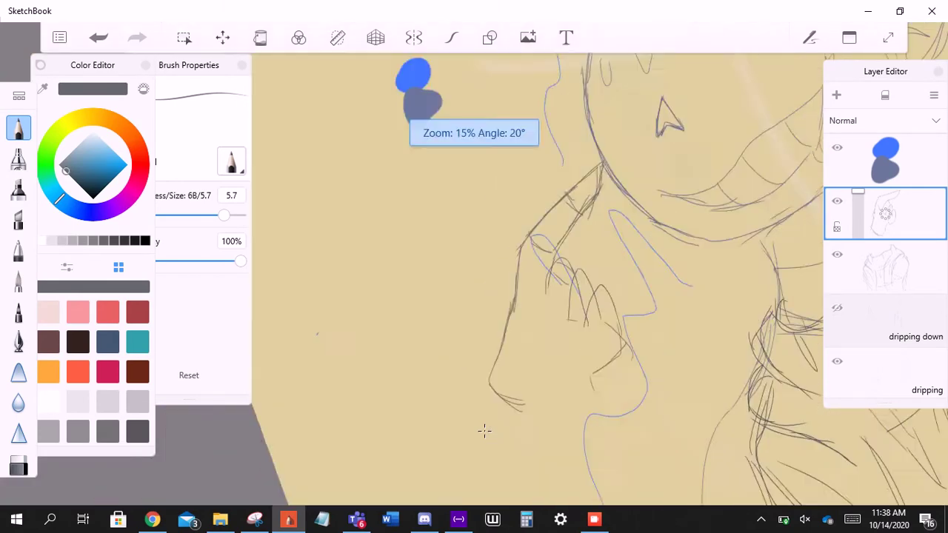
{"action": "scroll", "coordinate": [484, 430], "scroll_direction": "up", "scroll_amount": 6}
{"action": "key", "text": "e"}
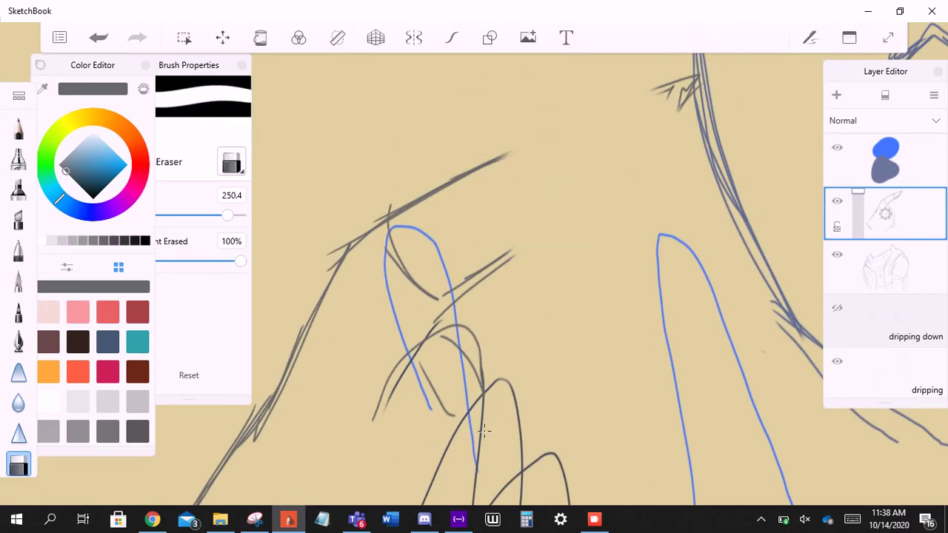
- Redraw the pointing finger's upper edge with a bend at the joint, crossing the jaw and ending in a rounded tip
{"action": "key", "text": "e"}
{"action": "left_click_drag", "start_coordinate": [508, 154], "coordinate": [570, 125]}
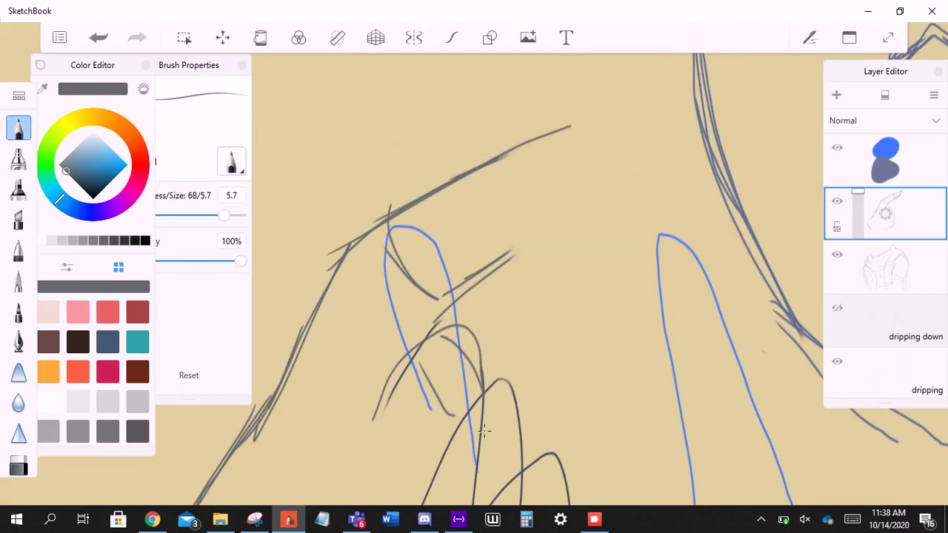
{"action": "key", "text": "ctrl+z"}
{"action": "left_click_drag", "start_coordinate": [445, 144], "coordinate": [538, 122]}
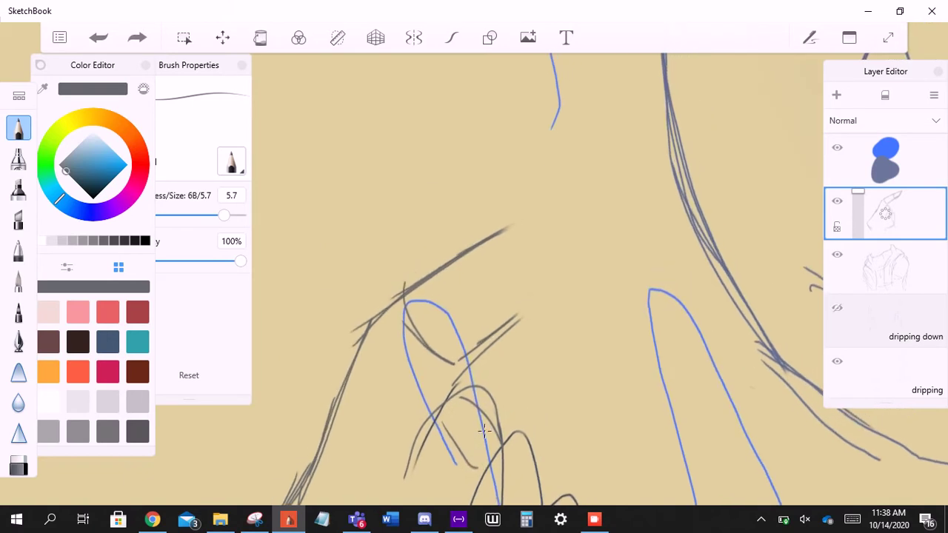
{"action": "mouse_move", "coordinate": [503, 226]}
{"action": "left_mouse_down"}
{"action": "mouse_move", "coordinate": [591, 179]}
{"action": "mouse_move", "coordinate": [681, 197]}
{"action": "left_mouse_up"}
{"action": "mouse_move", "coordinate": [563, 188]}
{"action": "left_mouse_down"}
{"action": "mouse_move", "coordinate": [746, 213]}
{"action": "mouse_move", "coordinate": [664, 272]}
{"action": "left_mouse_up"}
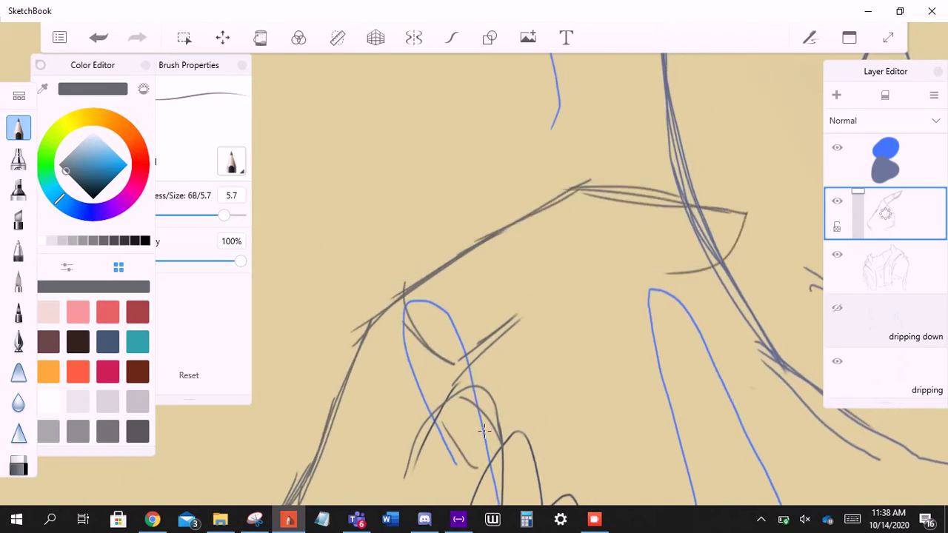
- Undo the rounded fingertip and try other end strokes for the bent finger
{"action": "key", "text": "ctrl+z"}
{"action": "mouse_move", "coordinate": [712, 211]}
{"action": "left_mouse_down"}
{"action": "mouse_move", "coordinate": [733, 245]}
{"action": "mouse_move", "coordinate": [707, 219]}
{"action": "mouse_move", "coordinate": [747, 255]}
{"action": "mouse_move", "coordinate": [686, 242]}
{"action": "mouse_move", "coordinate": [711, 279]}
{"action": "mouse_move", "coordinate": [741, 275]}
{"action": "left_mouse_up"}
{"action": "key", "text": "ctrl+z"}
{"action": "key", "text": "ctrl+z"}
{"action": "key", "text": "ctrl+z"}
{"action": "left_click_drag", "start_coordinate": [636, 235], "coordinate": [576, 272]}
{"action": "key", "text": "ctrl+z"}
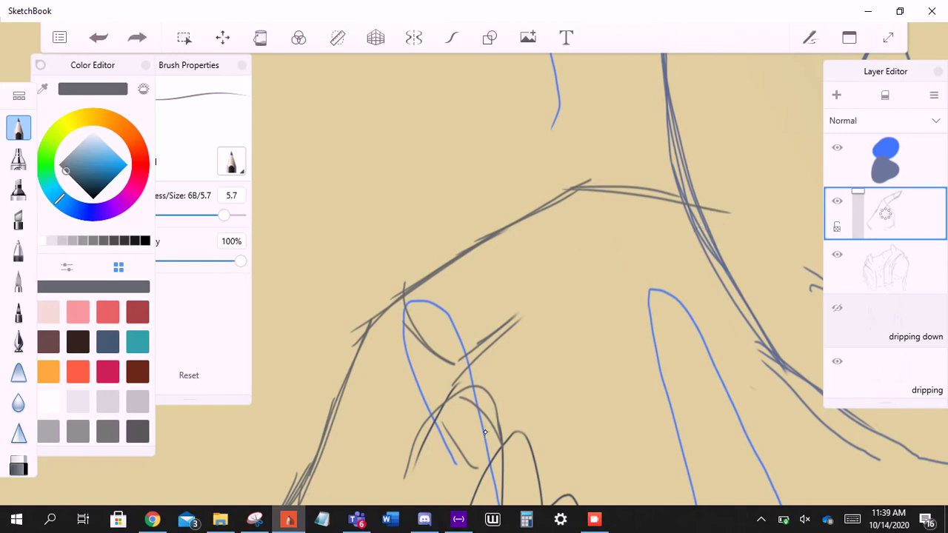
- Sketch the bent finger's underside and close it with a sharp claw-like tip over the jaw
{"action": "left_click_drag", "start_coordinate": [692, 241], "coordinate": [603, 286]}
{"action": "mouse_move", "coordinate": [715, 224]}
{"action": "left_mouse_down"}
{"action": "mouse_move", "coordinate": [618, 278]}
{"action": "mouse_move", "coordinate": [574, 280]}
{"action": "mouse_move", "coordinate": [521, 318]}
{"action": "left_mouse_up"}
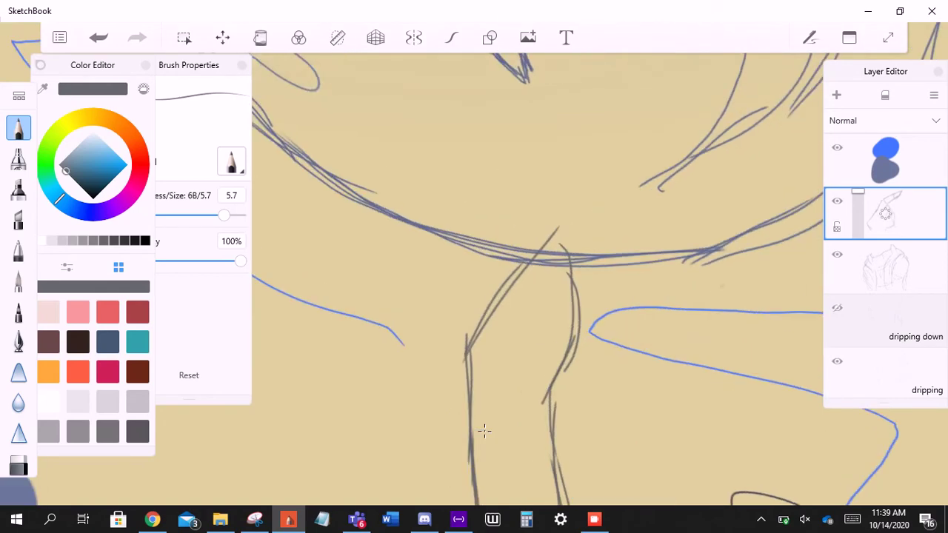
{"action": "left_click_drag", "start_coordinate": [592, 211], "coordinate": [537, 255]}
{"action": "left_click_drag", "start_coordinate": [640, 200], "coordinate": [576, 263]}
{"action": "key", "text": "ctrl+z"}
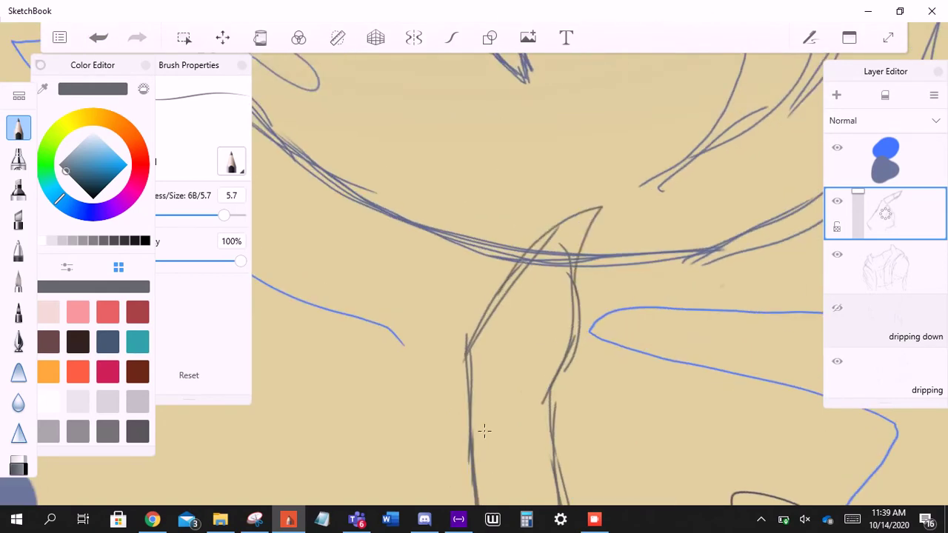
{"action": "scroll", "coordinate": [484, 431], "scroll_direction": "up", "scroll_amount": 5}
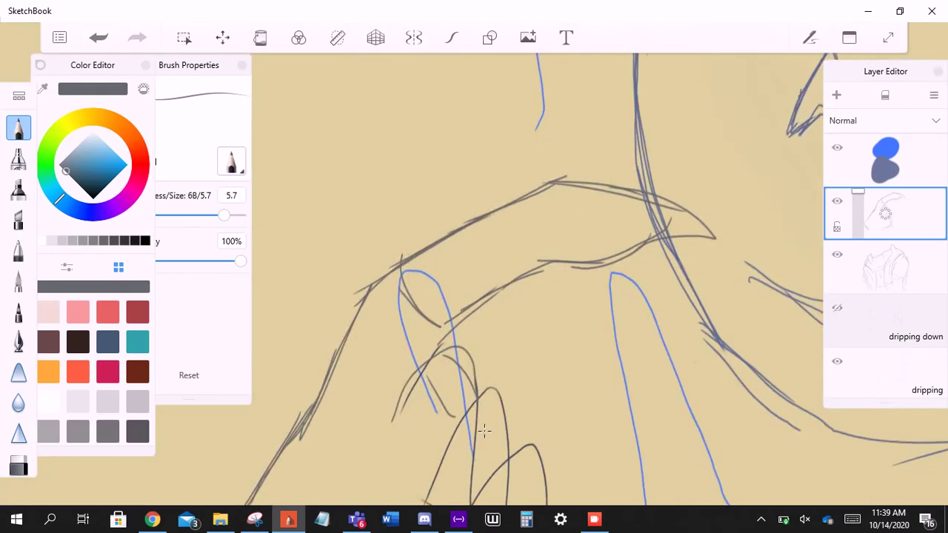
- Undo all strokes of the bent pointing finger beyond its base
{"action": "key", "text": "ctrl+z"}
{"action": "key", "text": "ctrl+z"}
{"action": "key", "text": "ctrl+z"}
{"action": "key", "text": "ctrl+z"}
{"action": "key", "text": "ctrl+z"}
{"action": "key", "text": "ctrl+z"}
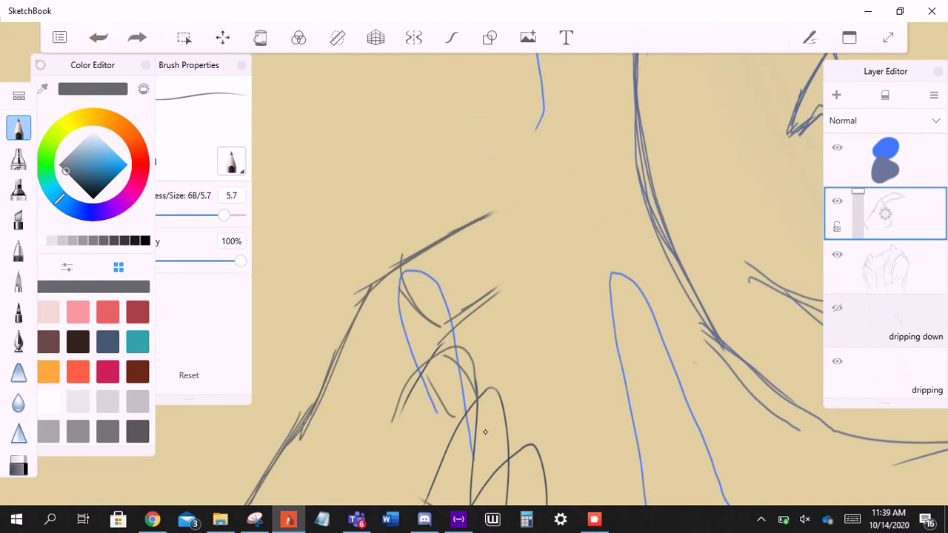
{"action": "scroll", "coordinate": [485, 432], "scroll_direction": "up", "scroll_amount": 4}
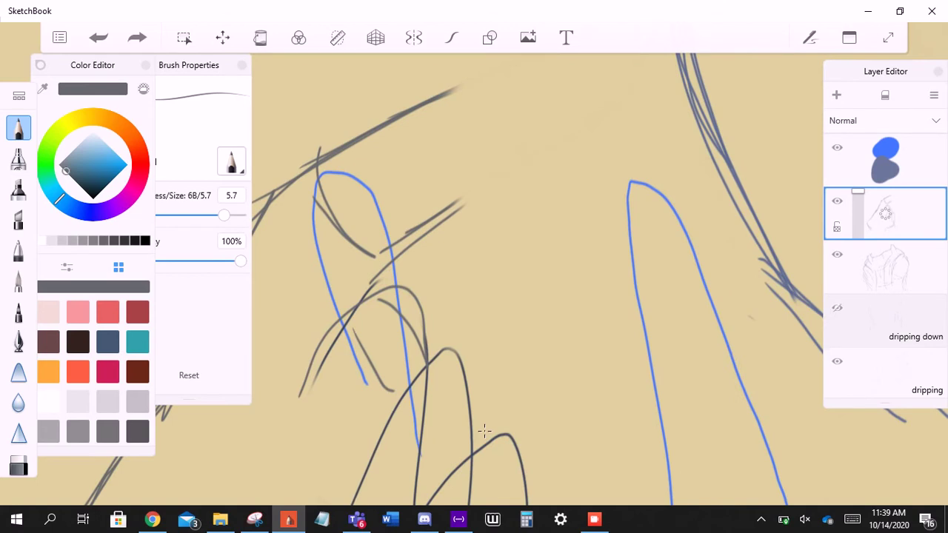
{"action": "key", "text": "F10"}
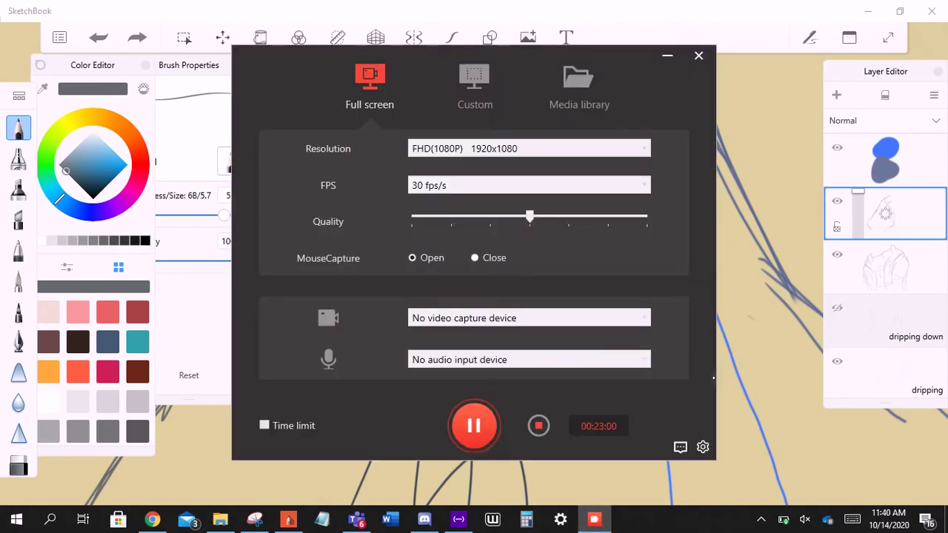
{"action": "key", "text": "F10"}
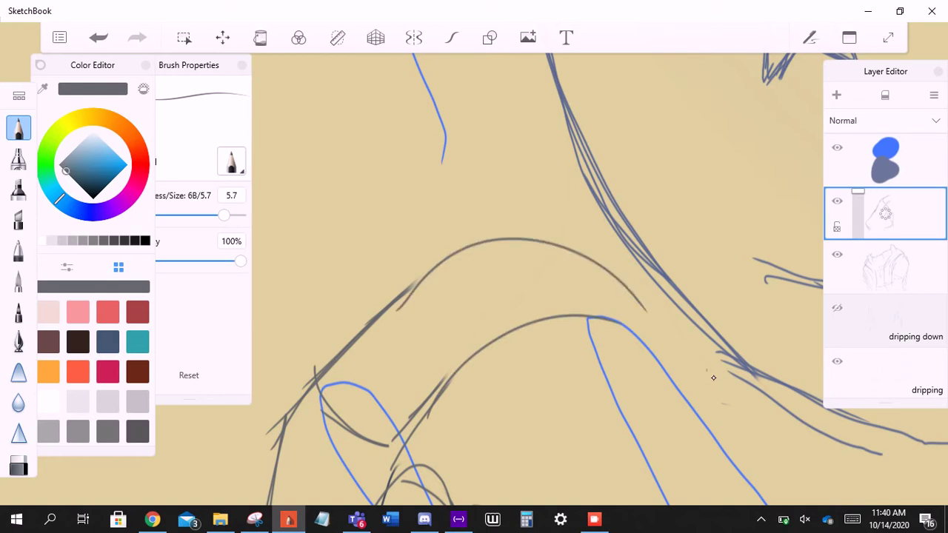
- Undo the arched finger outlines and try other curves for the bent finger's upper edge
{"action": "key", "text": "ctrl+z"}
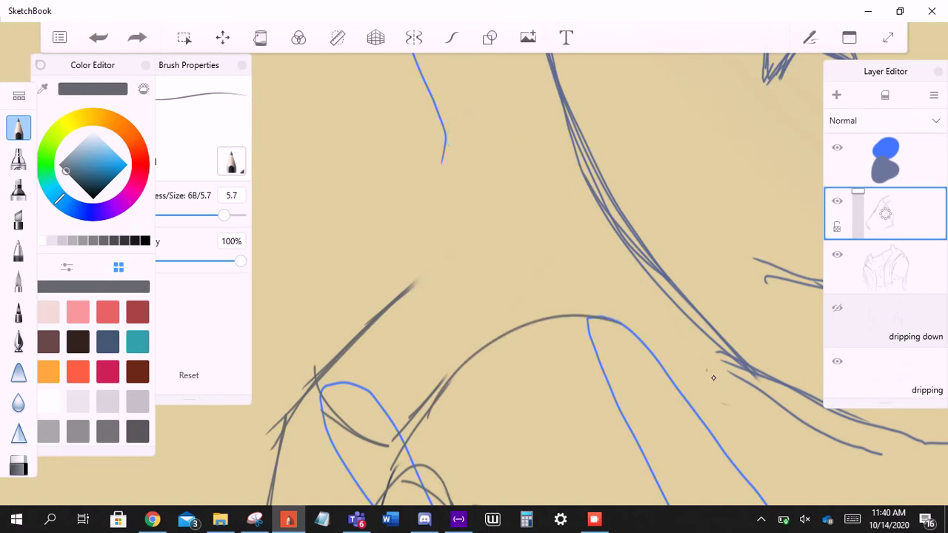
{"action": "key", "text": "ctrl+z"}
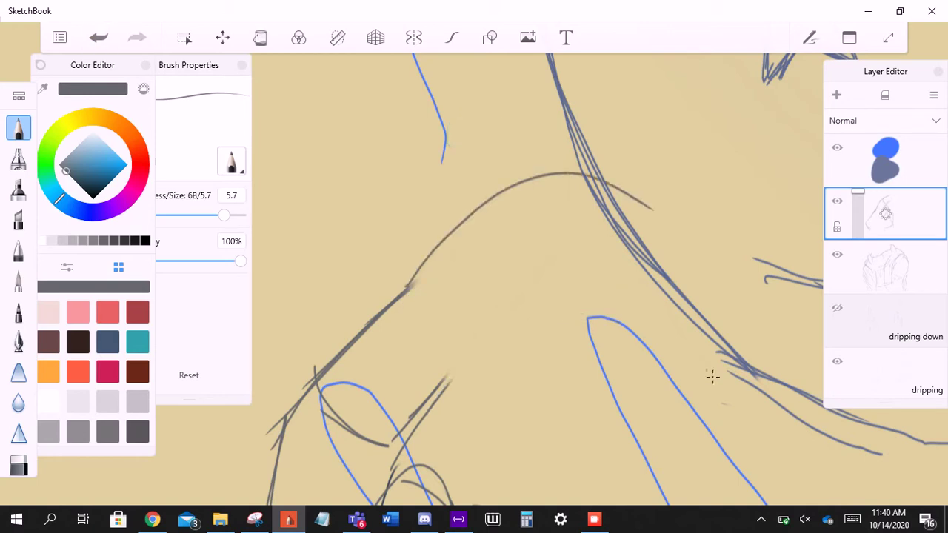
{"action": "key", "text": "ctrl+z"}
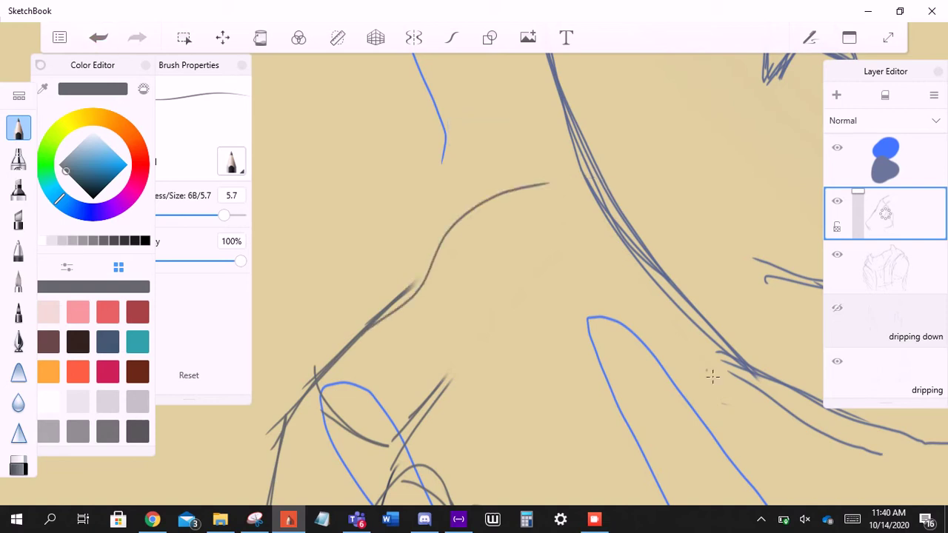
- Sketch the bent finger's upper edge, a pointed tip over the jaw and an underside running back to the knuckle
{"action": "mouse_move", "coordinate": [337, 387]}
{"action": "left_mouse_down"}
{"action": "mouse_move", "coordinate": [428, 268]}
{"action": "mouse_move", "coordinate": [588, 177]}
{"action": "left_mouse_up"}
{"action": "mouse_move", "coordinate": [463, 219]}
{"action": "left_mouse_down"}
{"action": "mouse_move", "coordinate": [655, 194]}
{"action": "mouse_move", "coordinate": [578, 245]}
{"action": "left_mouse_up"}
{"action": "mouse_move", "coordinate": [641, 198]}
{"action": "left_mouse_down"}
{"action": "mouse_move", "coordinate": [573, 235]}
{"action": "mouse_move", "coordinate": [551, 314]}
{"action": "left_mouse_up"}
{"action": "left_click_drag", "start_coordinate": [561, 271], "coordinate": [479, 362]}
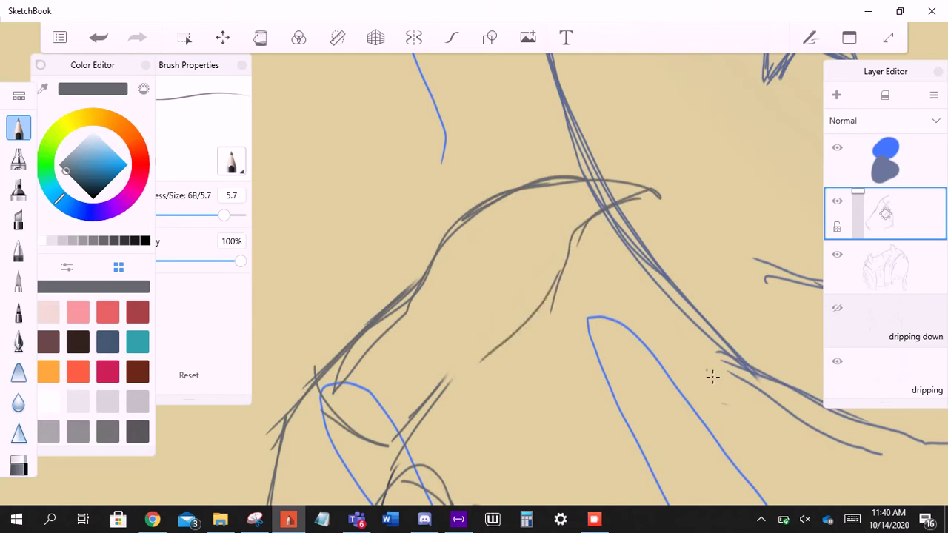
{"action": "left_click_drag", "start_coordinate": [541, 327], "coordinate": [433, 413]}
{"action": "scroll", "coordinate": [712, 377], "scroll_direction": "down", "scroll_amount": 5}
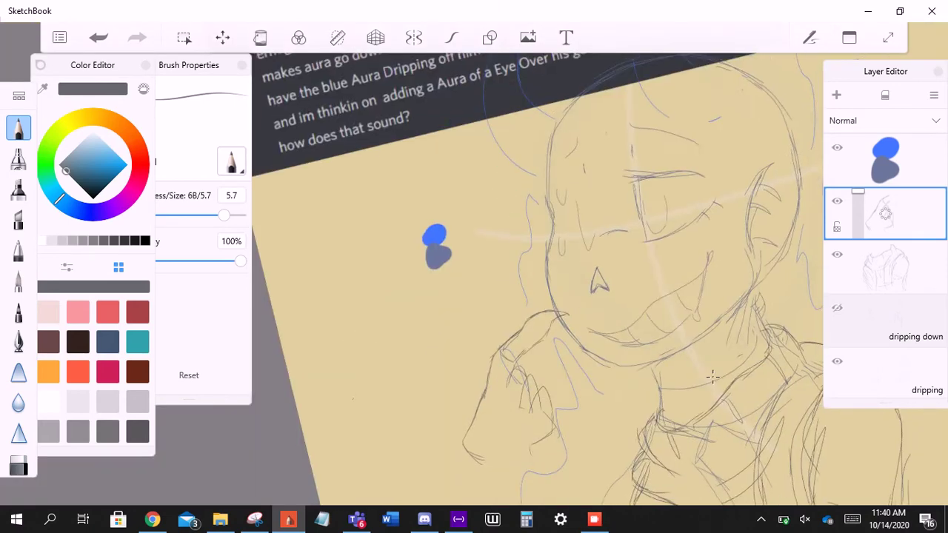
- Undo the oversized erasure, set the hard eraser size to 33.5 and erase the finger's upper edge near the knuckle
{"action": "scroll", "coordinate": [711, 377], "scroll_direction": "up", "scroll_amount": 5}
{"action": "key", "text": "e"}
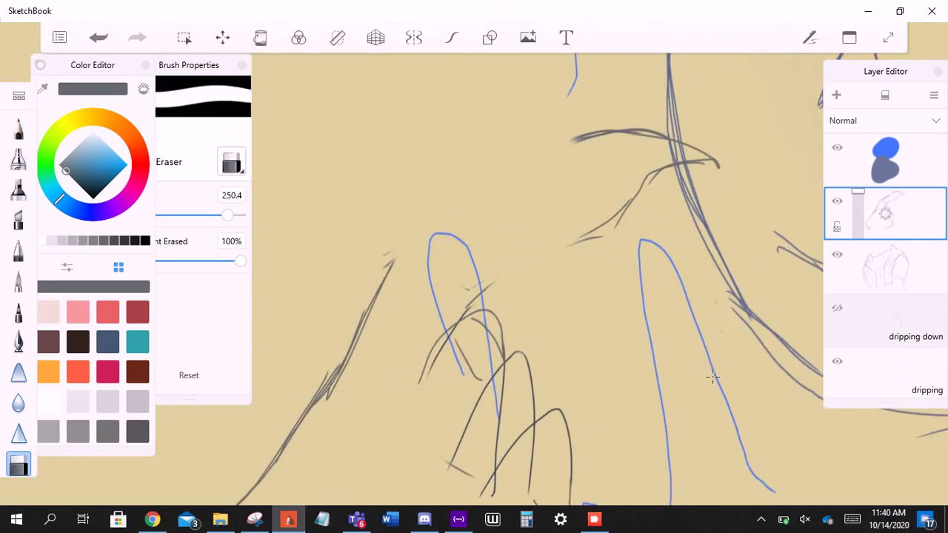
{"action": "key", "text": "ctrl+z"}
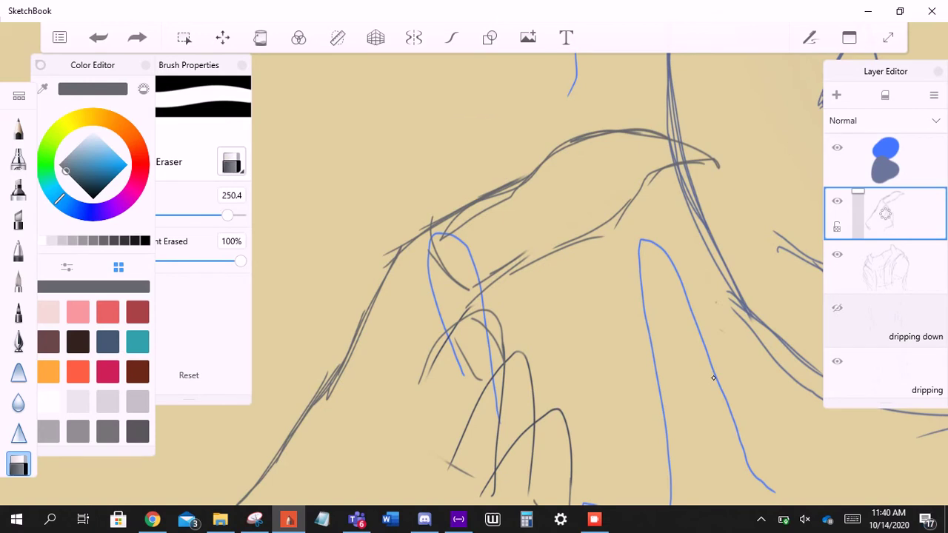
{"action": "left_click_drag", "start_coordinate": [518, 182], "coordinate": [433, 224]}
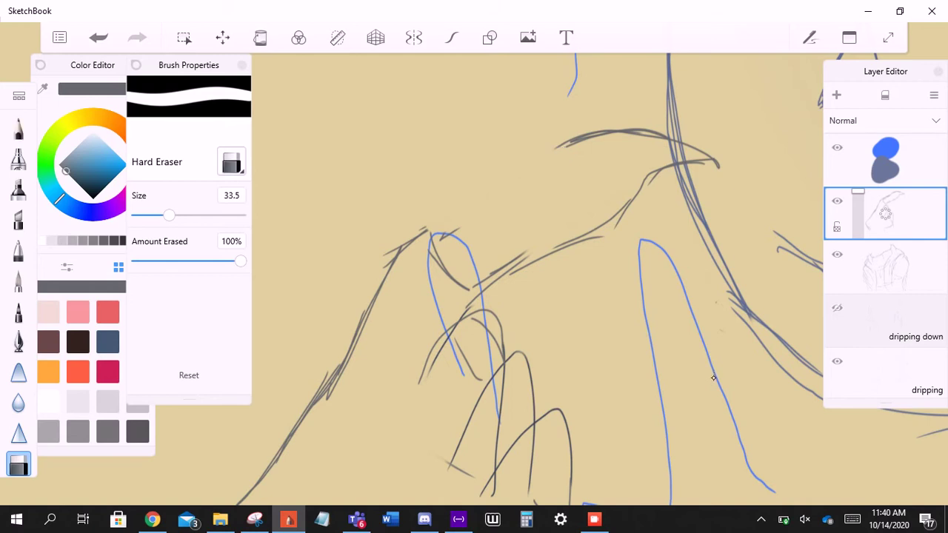
- Redraw the finger's upper edge between the knuckle and the arched tip in pencil
{"action": "key", "text": "e"}
{"action": "mouse_move", "coordinate": [512, 174]}
{"action": "left_mouse_down"}
{"action": "mouse_move", "coordinate": [388, 256]}
{"action": "mouse_move", "coordinate": [437, 225]}
{"action": "left_mouse_up"}
{"action": "left_click_drag", "start_coordinate": [603, 139], "coordinate": [539, 173]}
{"action": "scroll", "coordinate": [712, 376], "scroll_direction": "down", "scroll_amount": 5}
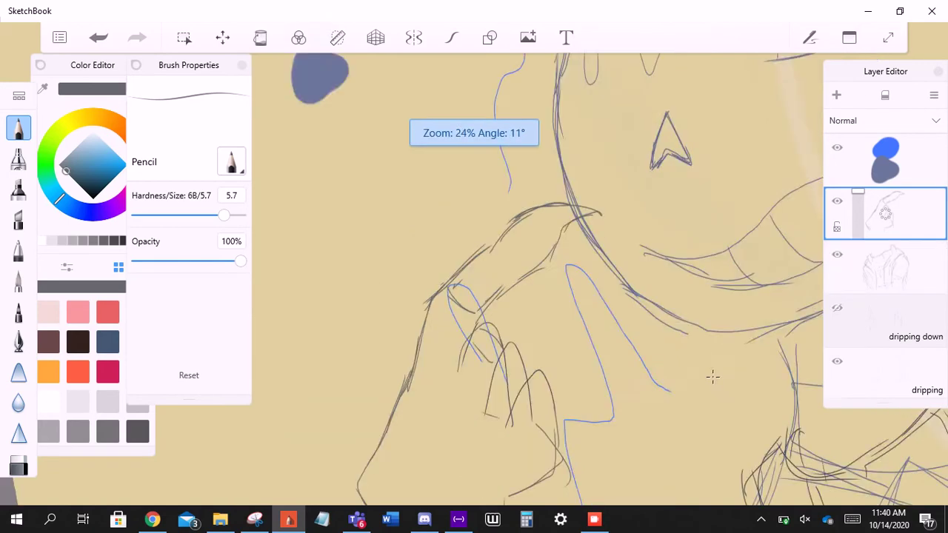
- Erase the finger's underside near its base and the upper edge between knuckle and tip
{"action": "scroll", "coordinate": [711, 376], "scroll_direction": "up", "scroll_amount": 5}
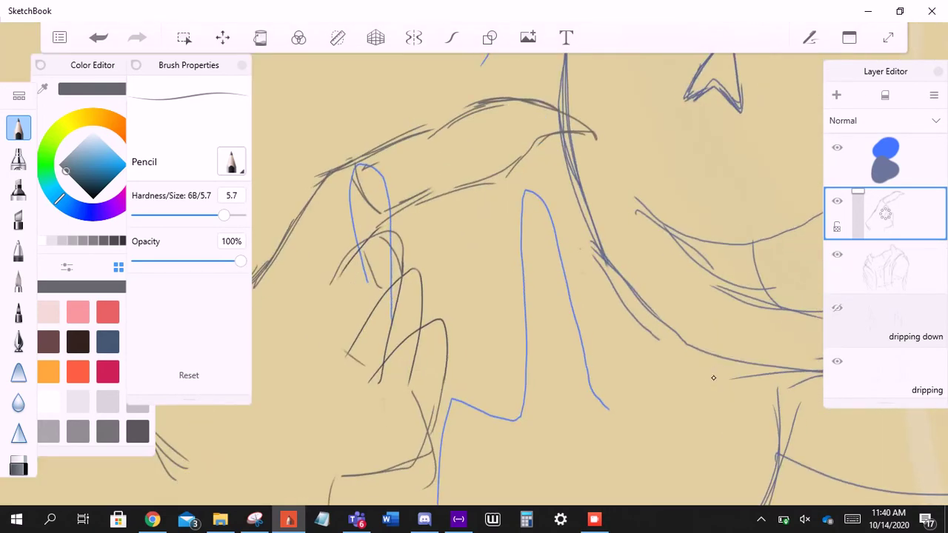
{"action": "key", "text": "e"}
{"action": "left_click_drag", "start_coordinate": [495, 179], "coordinate": [389, 207]}
{"action": "mouse_move", "coordinate": [440, 130]}
{"action": "left_mouse_down"}
{"action": "mouse_move", "coordinate": [362, 169]}
{"action": "mouse_move", "coordinate": [395, 138]}
{"action": "left_mouse_up"}
{"action": "left_click_drag", "start_coordinate": [377, 149], "coordinate": [338, 180]}
- Redraw the finger's upper edge with a dip between the arched tip and the knuckle
{"action": "scroll", "coordinate": [711, 376], "scroll_direction": "up", "scroll_amount": 3}
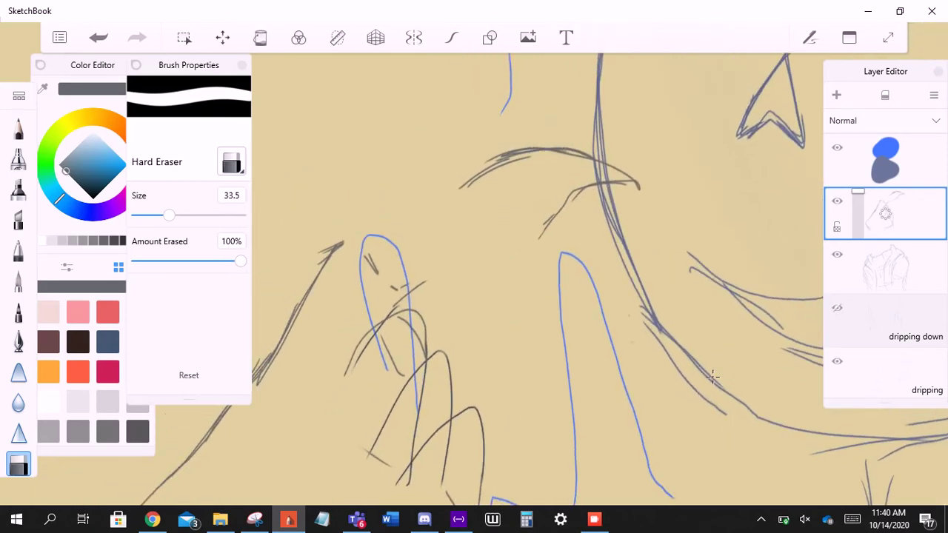
{"action": "key", "text": "e"}
{"action": "left_click_drag", "start_coordinate": [463, 188], "coordinate": [423, 225]}
{"action": "left_click_drag", "start_coordinate": [424, 226], "coordinate": [401, 234]}
{"action": "left_click_drag", "start_coordinate": [447, 197], "coordinate": [346, 255]}
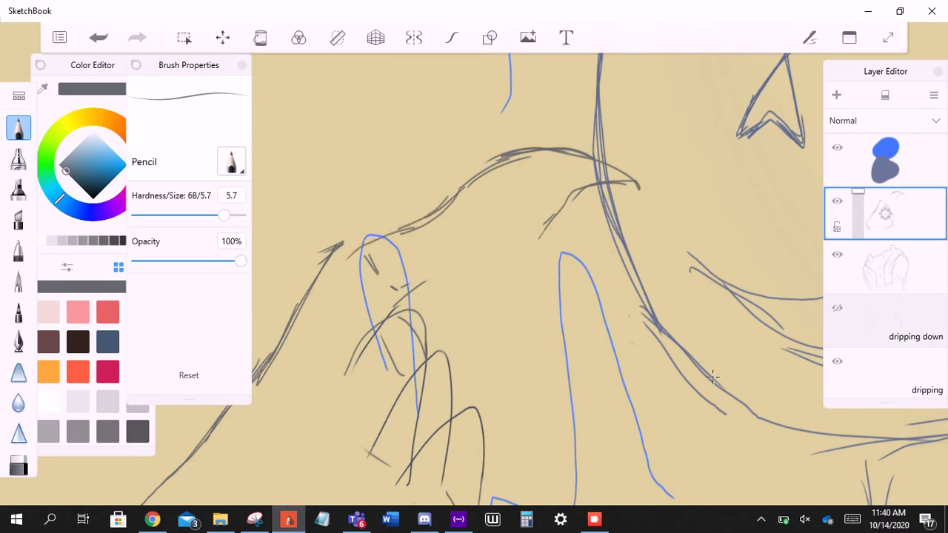
{"action": "left_click_drag", "start_coordinate": [400, 235], "coordinate": [335, 249]}
{"action": "mouse_move", "coordinate": [412, 227]}
{"action": "left_mouse_down"}
{"action": "mouse_move", "coordinate": [340, 248]}
{"action": "mouse_move", "coordinate": [366, 245]}
{"action": "left_mouse_up"}
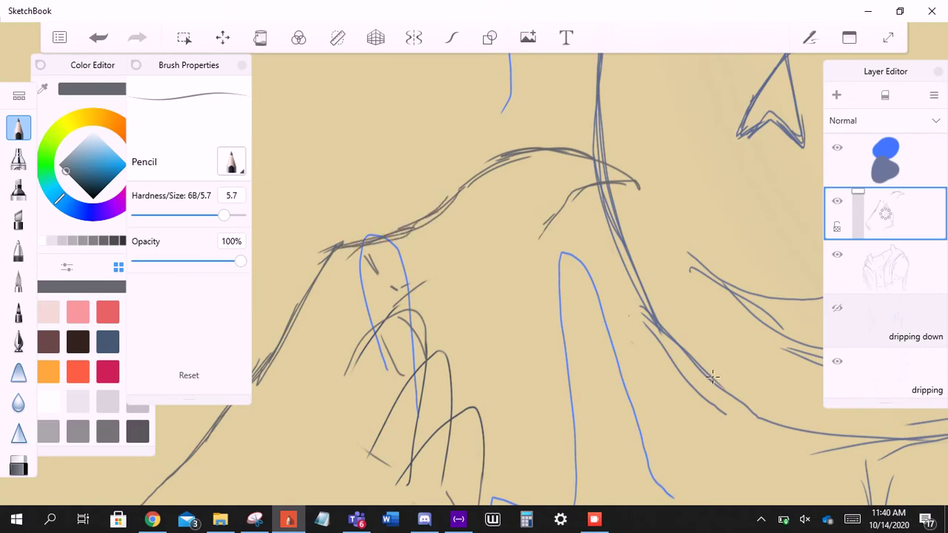
- Erase the top curled finger and redraw the angular knuckle as a rounded curve into the back of the hand
{"action": "scroll", "coordinate": [712, 377], "scroll_direction": "down", "scroll_amount": 3}
{"action": "scroll", "coordinate": [713, 377], "scroll_direction": "up", "scroll_amount": 3}
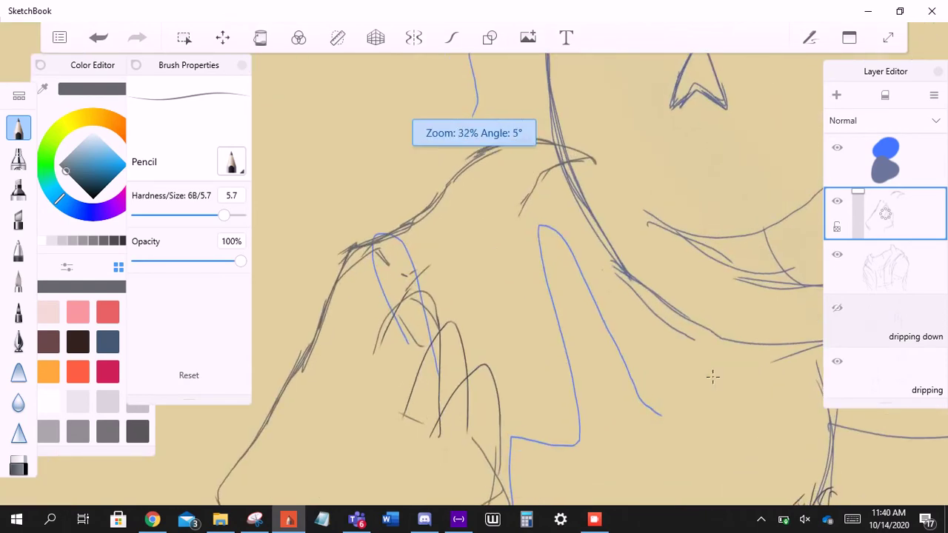
{"action": "key", "text": "e"}
{"action": "left_click_drag", "start_coordinate": [444, 256], "coordinate": [400, 326]}
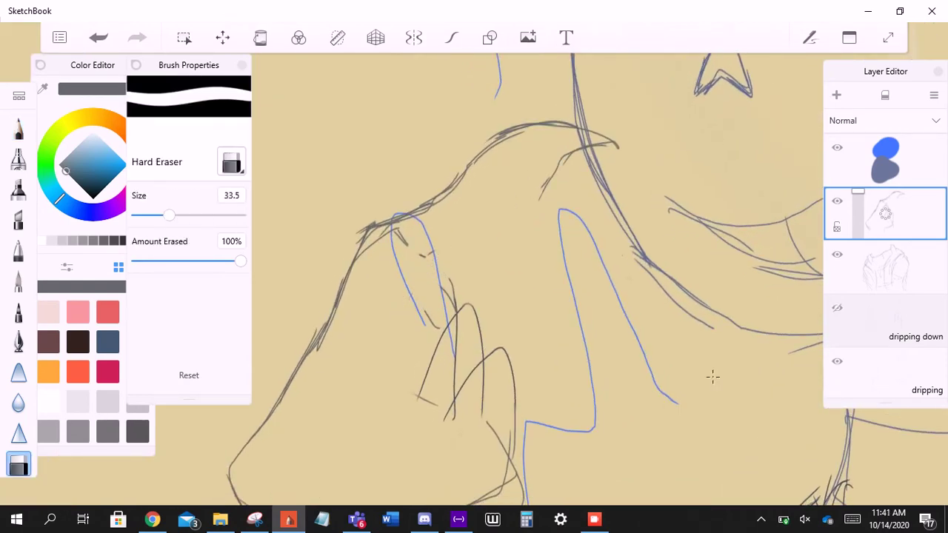
{"action": "mouse_move", "coordinate": [367, 226]}
{"action": "left_mouse_down"}
{"action": "mouse_move", "coordinate": [342, 295]}
{"action": "mouse_move", "coordinate": [373, 246]}
{"action": "left_mouse_up"}
{"action": "left_click_drag", "start_coordinate": [454, 279], "coordinate": [441, 305]}
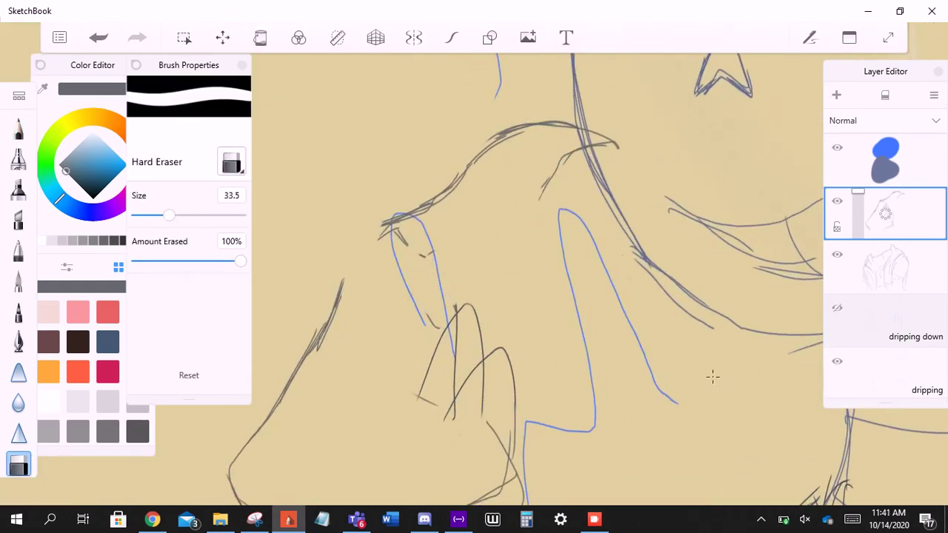
{"action": "key", "text": "e"}
{"action": "left_click_drag", "start_coordinate": [385, 227], "coordinate": [330, 327]}
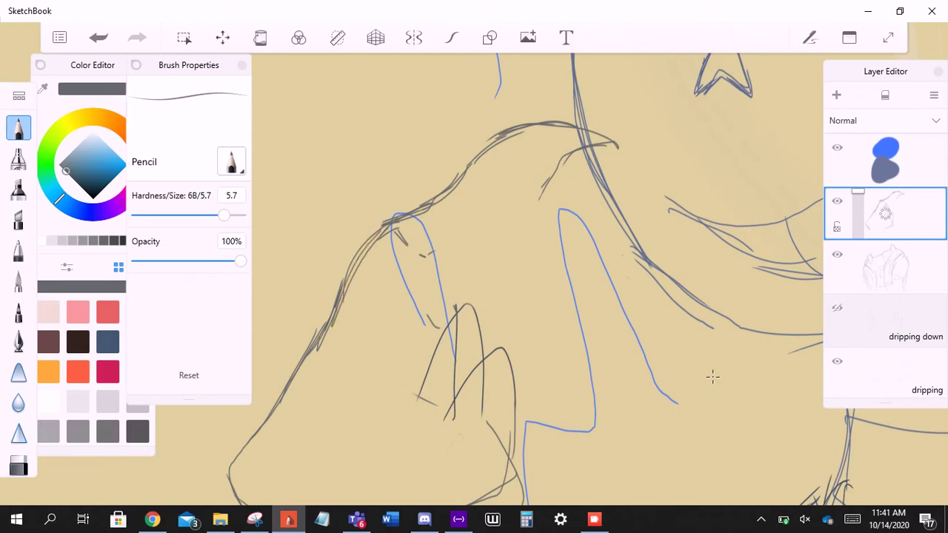
- Replace the long underside curve of the pointing finger with short strokes running down from the tip
{"action": "scroll", "coordinate": [712, 377], "scroll_direction": "up", "scroll_amount": 2}
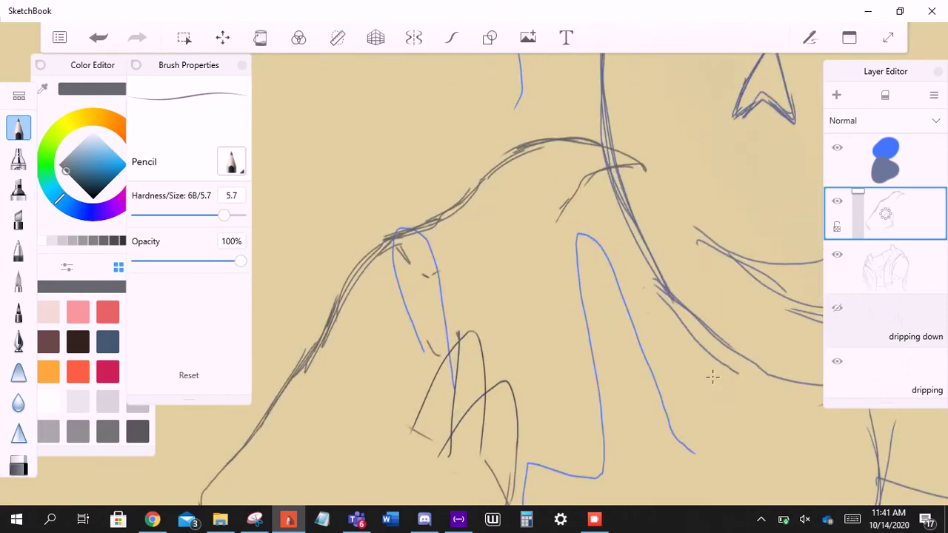
{"action": "left_click_drag", "start_coordinate": [593, 177], "coordinate": [531, 235]}
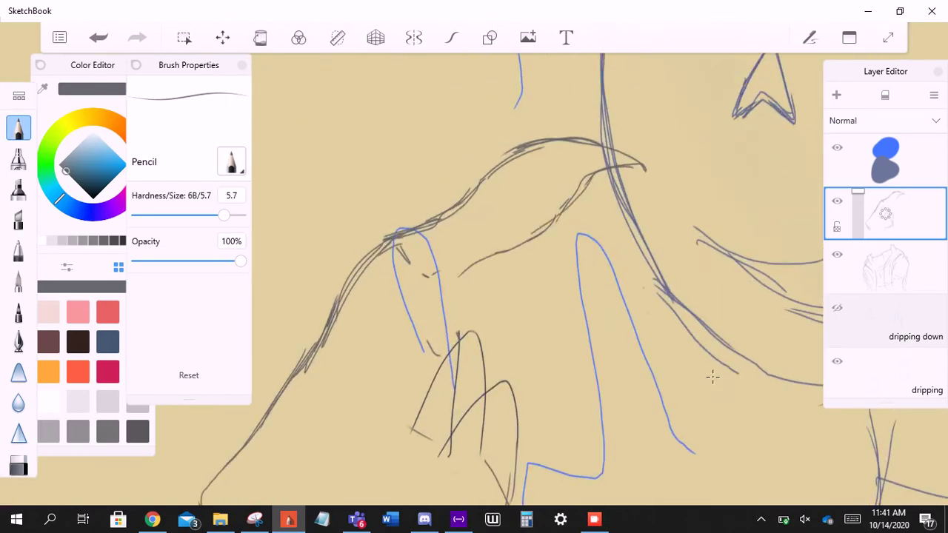
{"action": "key", "text": "ctrl+z"}
{"action": "key", "text": "ctrl+z"}
{"action": "left_click_drag", "start_coordinate": [591, 176], "coordinate": [556, 234]}
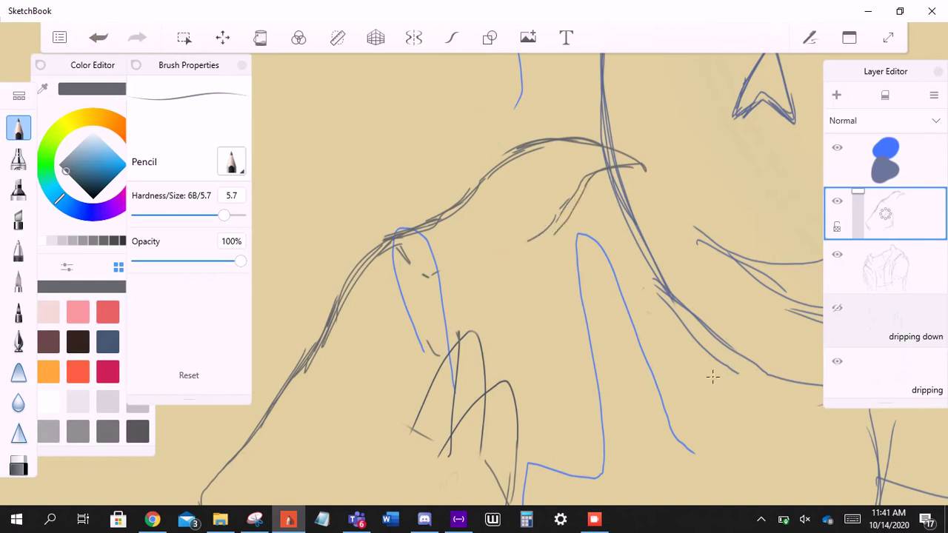
{"action": "left_click_drag", "start_coordinate": [574, 200], "coordinate": [523, 253]}
- Try a long arched line below the pointing finger, reaching from the curled fingers toward the chin
{"action": "scroll", "coordinate": [712, 377], "scroll_direction": "down", "scroll_amount": 2}
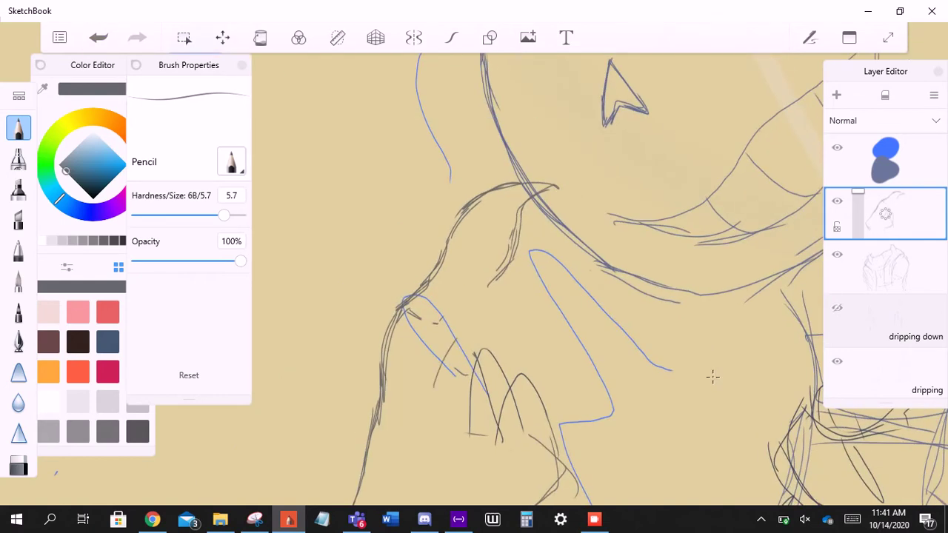
{"action": "mouse_move", "coordinate": [434, 385]}
{"action": "left_mouse_down"}
{"action": "mouse_move", "coordinate": [519, 285]}
{"action": "mouse_move", "coordinate": [628, 317]}
{"action": "left_mouse_up"}
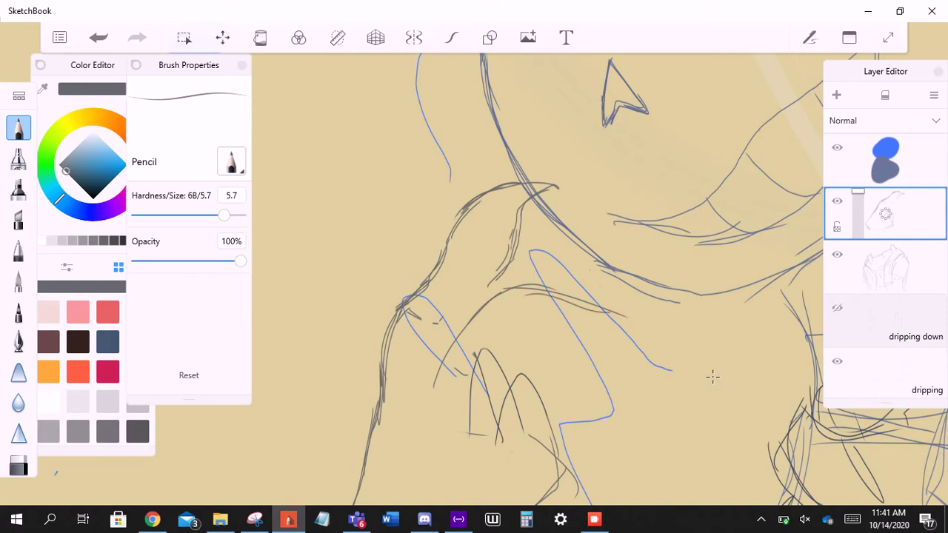
{"action": "key", "text": "ctrl+z"}
- Delete the hand sketch layer and add a new empty layer above the torso sketch
{"action": "left_click", "coordinate": [885, 213]}
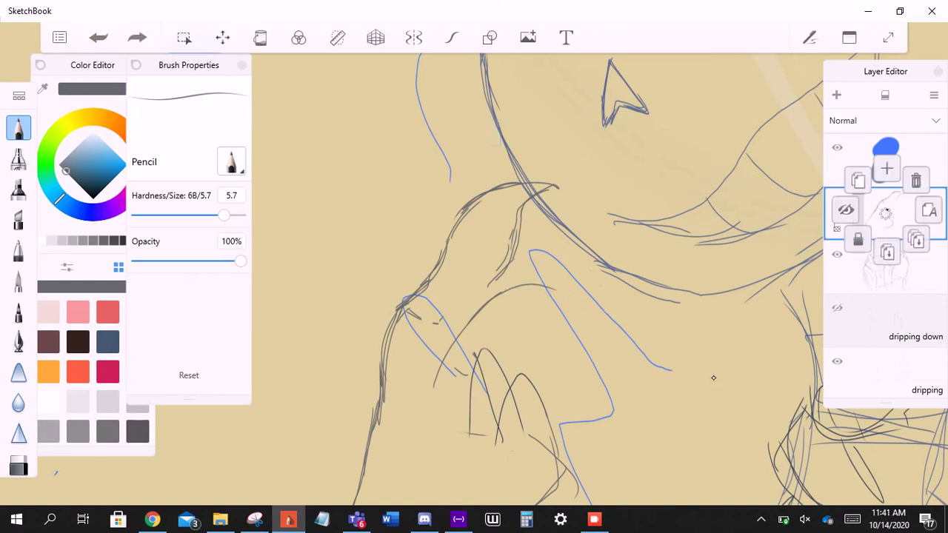
{"action": "left_click_drag", "start_coordinate": [885, 214], "coordinate": [916, 181]}
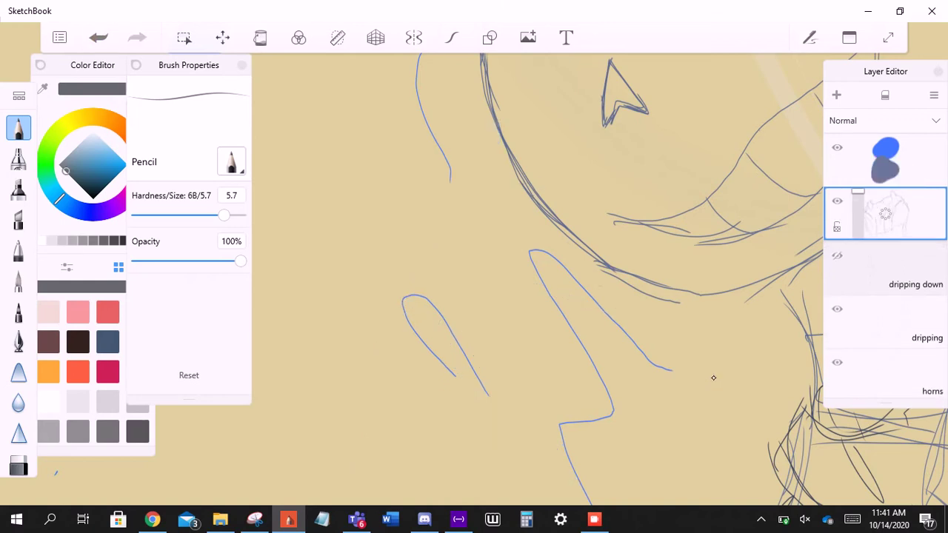
{"action": "key", "text": "ctrl+l"}
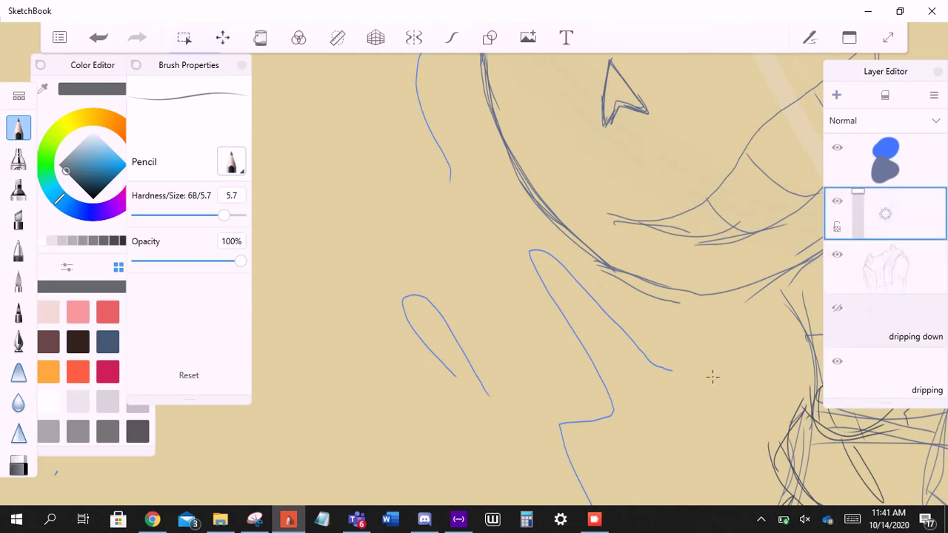
- Sketch a new curved finger on the empty layer, arching up from the base and over the jaw with a short underside
{"action": "scroll", "coordinate": [713, 377], "scroll_direction": "down", "scroll_amount": 2}
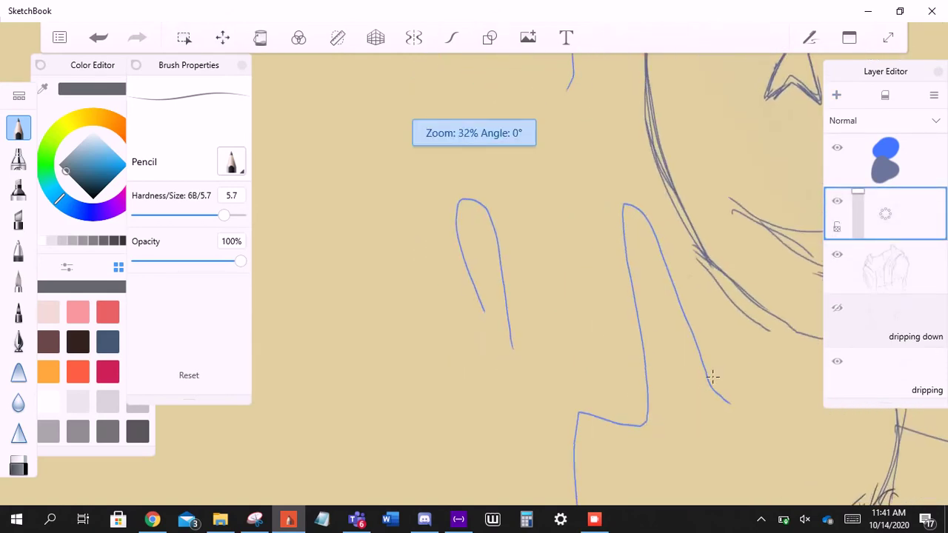
{"action": "scroll", "coordinate": [713, 377], "scroll_direction": "up", "scroll_amount": 4}
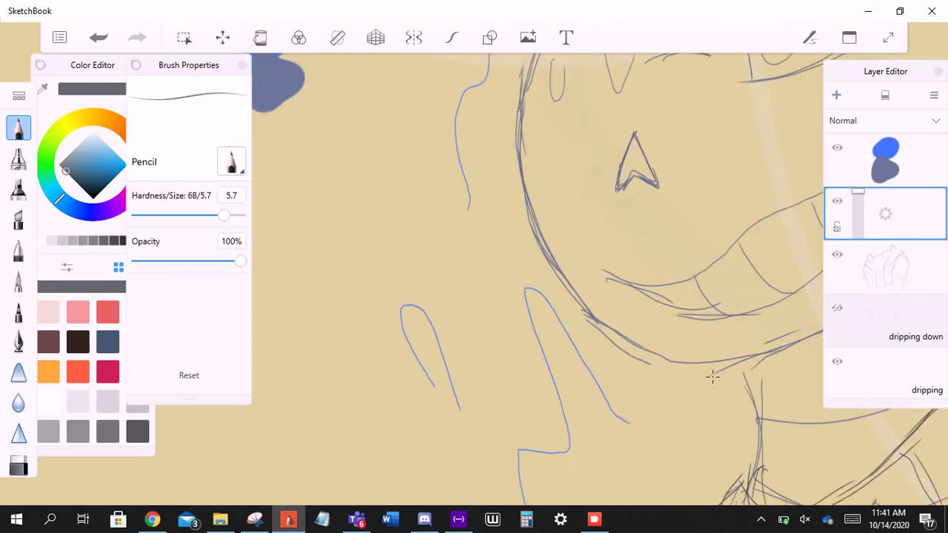
{"action": "scroll", "coordinate": [713, 377], "scroll_direction": "up", "scroll_amount": 1}
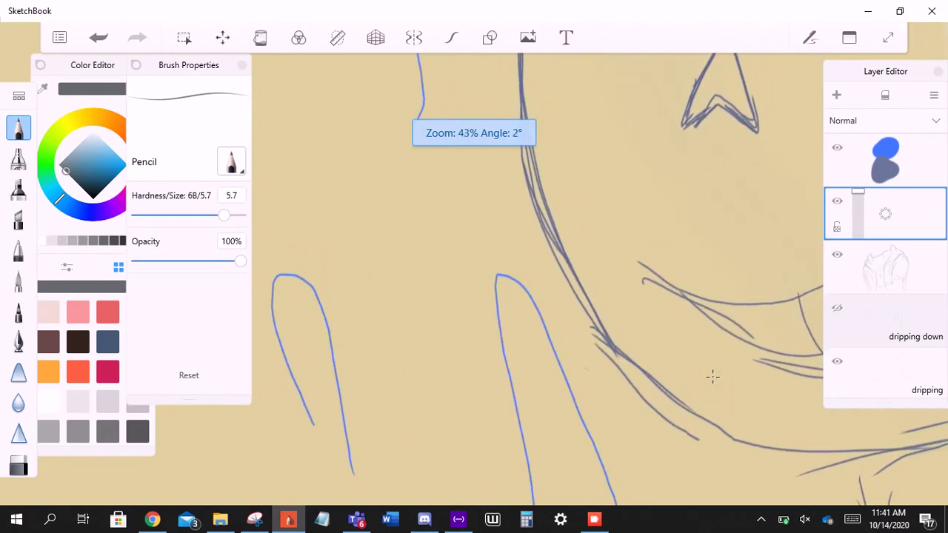
{"action": "mouse_move", "coordinate": [289, 393]}
{"action": "left_mouse_down"}
{"action": "mouse_move", "coordinate": [386, 285]}
{"action": "mouse_move", "coordinate": [522, 237]}
{"action": "left_mouse_up"}
{"action": "mouse_move", "coordinate": [368, 304]}
{"action": "left_mouse_down"}
{"action": "mouse_move", "coordinate": [544, 246]}
{"action": "mouse_move", "coordinate": [570, 260]}
{"action": "left_mouse_up"}
{"action": "left_click_drag", "start_coordinate": [439, 244], "coordinate": [560, 258]}
{"action": "mouse_move", "coordinate": [584, 299]}
{"action": "left_mouse_down"}
{"action": "mouse_move", "coordinate": [508, 303]}
{"action": "mouse_move", "coordinate": [544, 303]}
{"action": "mouse_move", "coordinate": [495, 322]}
{"action": "left_mouse_up"}
{"action": "scroll", "coordinate": [712, 376], "scroll_direction": "down", "scroll_amount": 3}
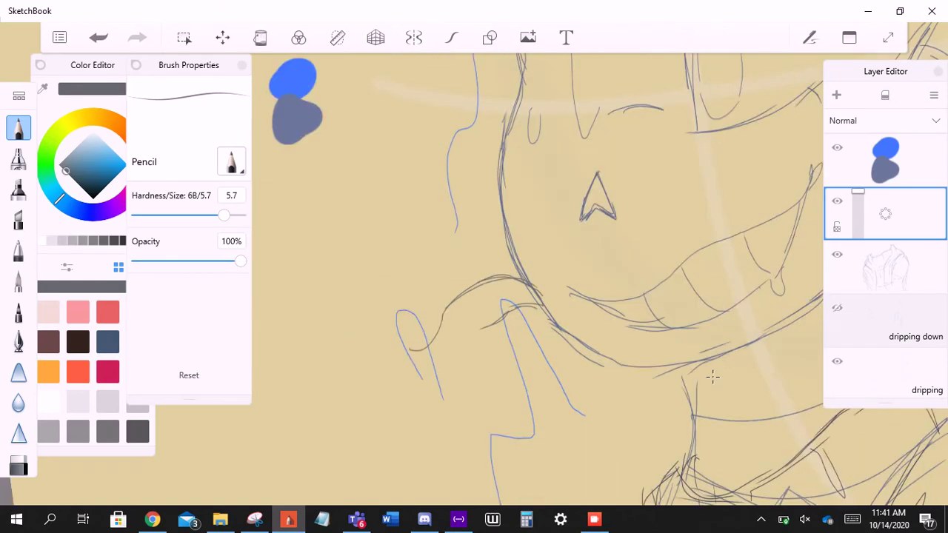
- Undo all strokes of the new curved finger
{"action": "scroll", "coordinate": [712, 376], "scroll_direction": "up", "scroll_amount": 3}
{"action": "key", "text": "ctrl+z"}
{"action": "key", "text": "ctrl+z"}
{"action": "key", "text": "ctrl+z"}
{"action": "key", "text": "ctrl+z"}
{"action": "key", "text": "ctrl+z"}
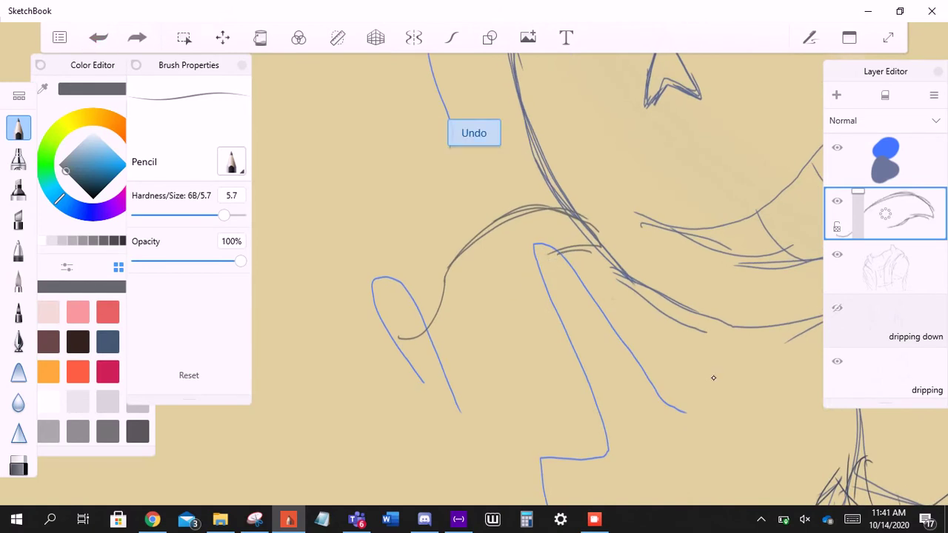
{"action": "key", "text": "ctrl+z"}
{"action": "key", "text": "ctrl+z"}
{"action": "key", "text": "ctrl+z"}
{"action": "key", "text": "ctrl+z"}
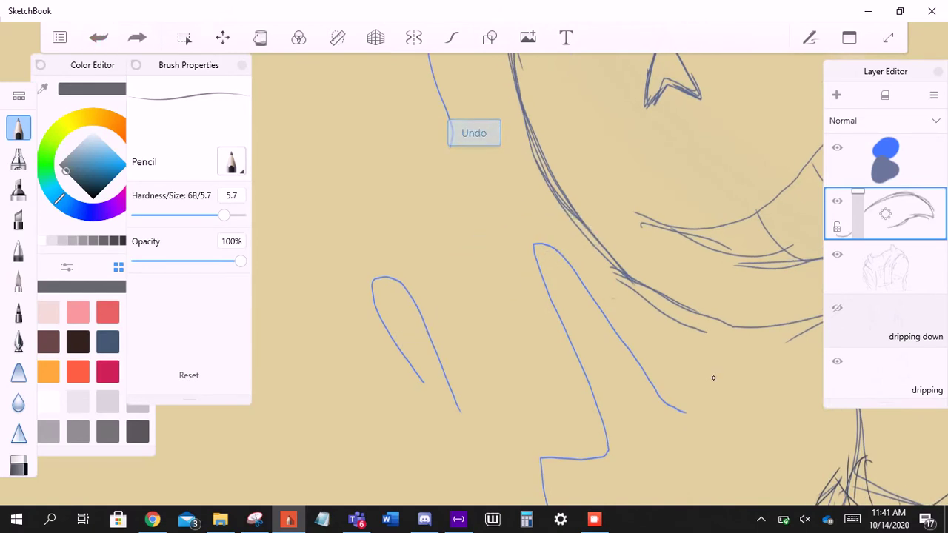
- Try an arched finger line curving up from the hand and across the jaw outline on the empty layer
{"action": "mouse_move", "coordinate": [531, 172]}
{"action": "left_mouse_down"}
{"action": "mouse_move", "coordinate": [508, 189]}
{"action": "mouse_move", "coordinate": [555, 167]}
{"action": "mouse_move", "coordinate": [590, 167]}
{"action": "left_mouse_up"}
{"action": "mouse_move", "coordinate": [501, 176]}
{"action": "left_mouse_down"}
{"action": "mouse_move", "coordinate": [609, 154]}
{"action": "mouse_move", "coordinate": [578, 180]}
{"action": "mouse_move", "coordinate": [555, 247]}
{"action": "left_mouse_up"}
{"action": "key", "text": "ctrl+z"}
{"action": "key", "text": "ctrl+z"}
{"action": "key", "text": "ctrl+z"}
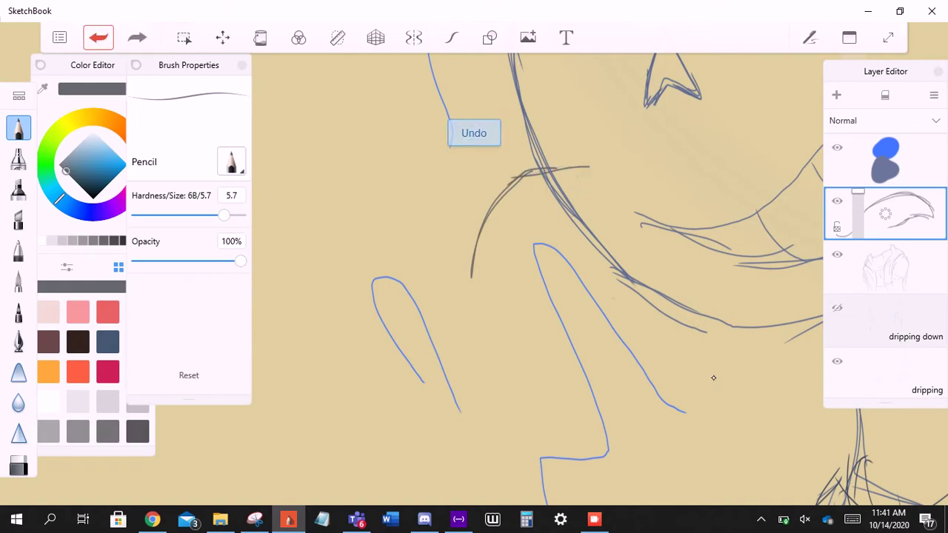
{"action": "key", "text": "ctrl+z"}
{"action": "key", "text": "ctrl+z"}
{"action": "key", "text": "ctrl+z"}
{"action": "left_click_drag", "start_coordinate": [485, 248], "coordinate": [567, 128]}
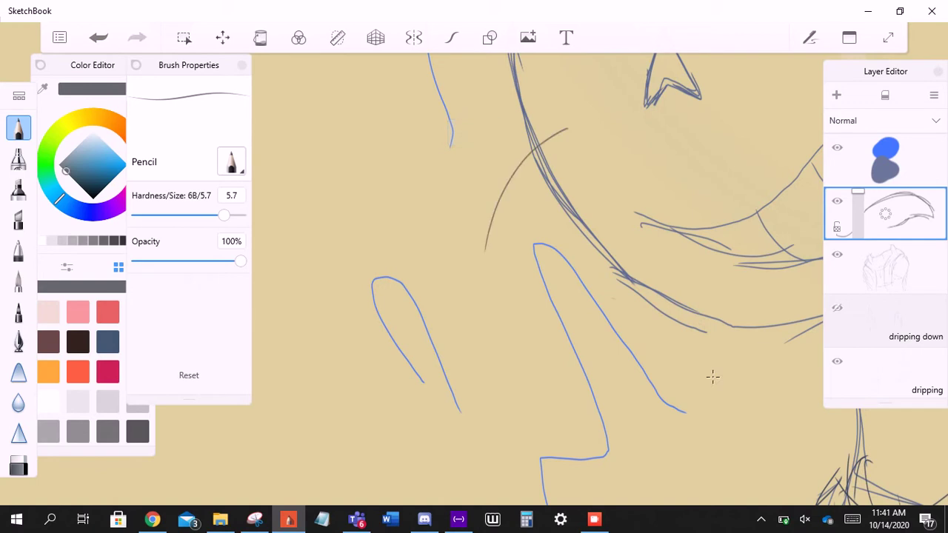
{"action": "key", "text": "ctrl+z"}
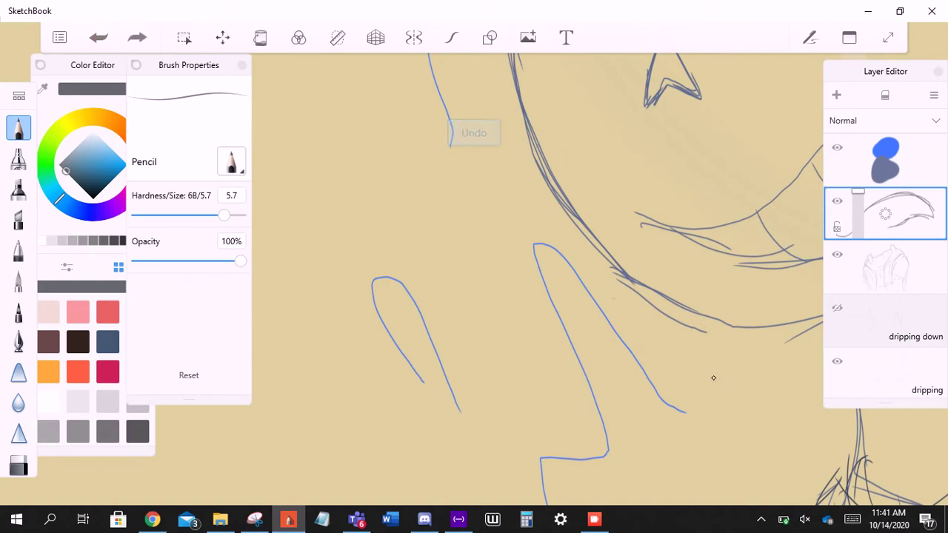
- Undo back to the deleted hand sketch and erase the underside line of its pointing finger
{"action": "key", "text": "ctrl+z"}
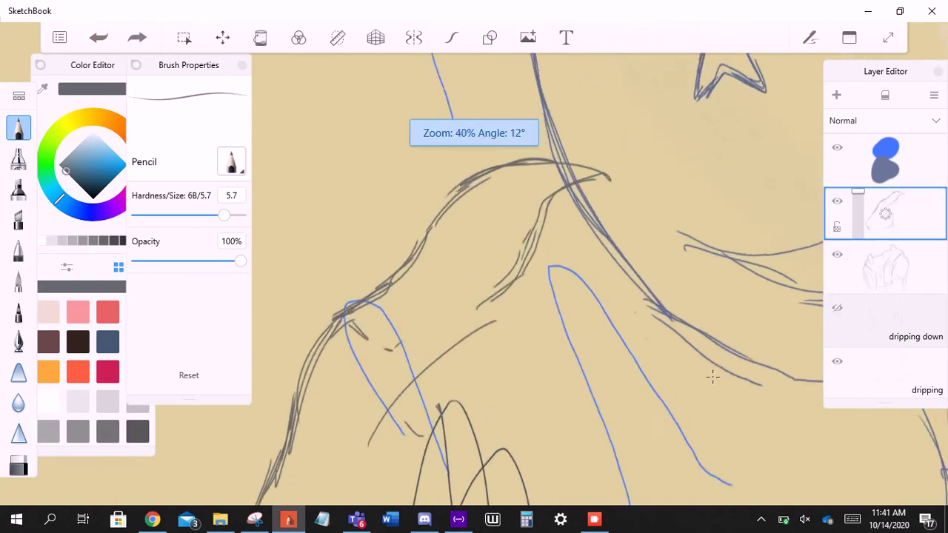
{"action": "key", "text": "e"}
{"action": "left_click_drag", "start_coordinate": [549, 215], "coordinate": [482, 330]}
{"action": "scroll", "coordinate": [712, 377], "scroll_direction": "up", "scroll_amount": 2}
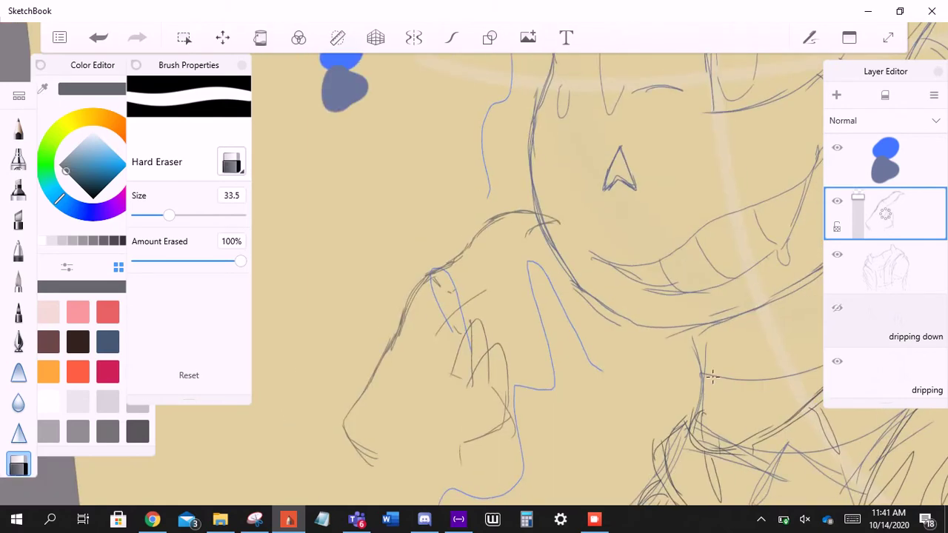
{"action": "scroll", "coordinate": [713, 377], "scroll_direction": "down", "scroll_amount": 2}
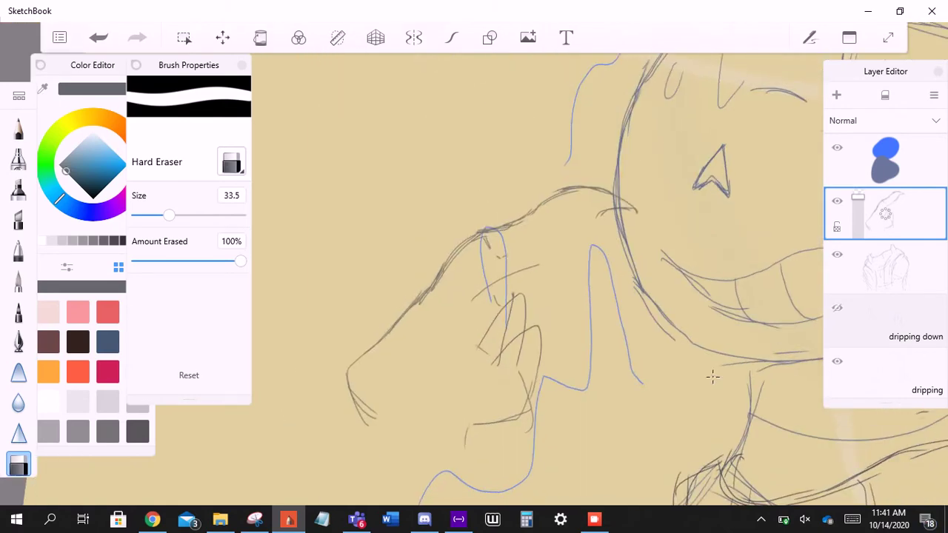
- Select the wrist end of the hand outline, scale it to 86% and move it up against the knuckle line
{"action": "key", "text": "m"}
{"action": "mouse_move", "coordinate": [442, 283]}
{"action": "left_mouse_down"}
{"action": "mouse_move", "coordinate": [423, 445]}
{"action": "mouse_move", "coordinate": [428, 431]}
{"action": "left_mouse_up"}
{"action": "scroll", "coordinate": [713, 377], "scroll_direction": "down", "scroll_amount": 2}
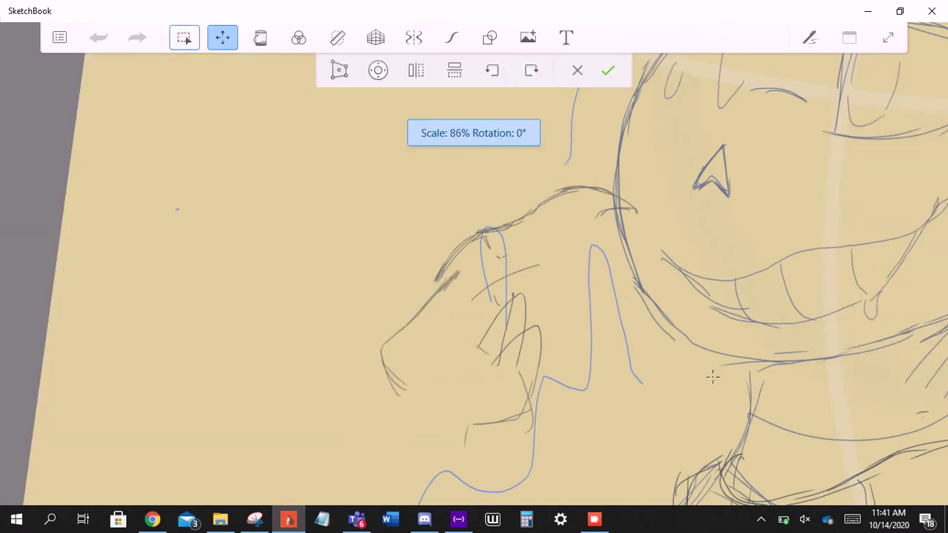
{"action": "scroll", "coordinate": [713, 378], "scroll_direction": "up", "scroll_amount": 1}
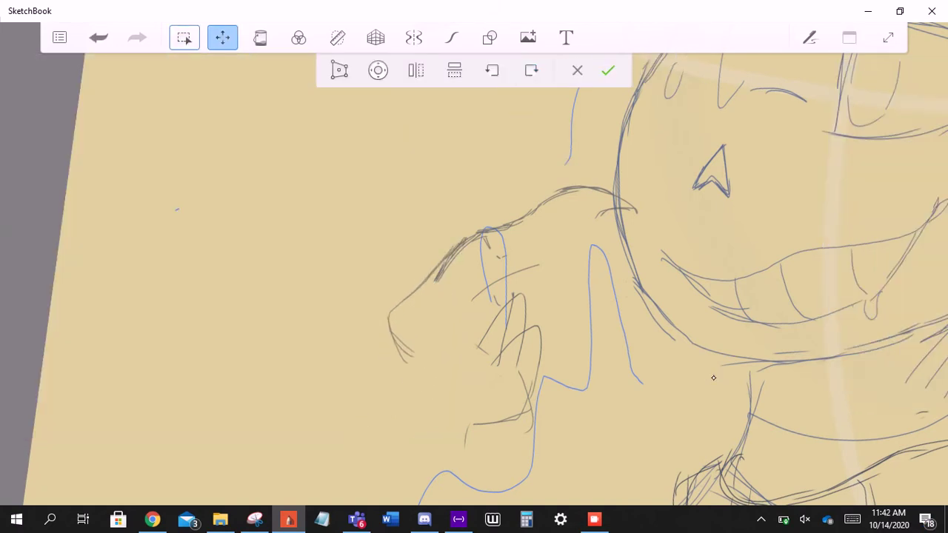
{"action": "key", "text": "Return"}
- Switch back to SketchBook and return to the raised hand sketch
{"action": "scroll", "coordinate": [713, 378], "scroll_direction": "up", "scroll_amount": 4}
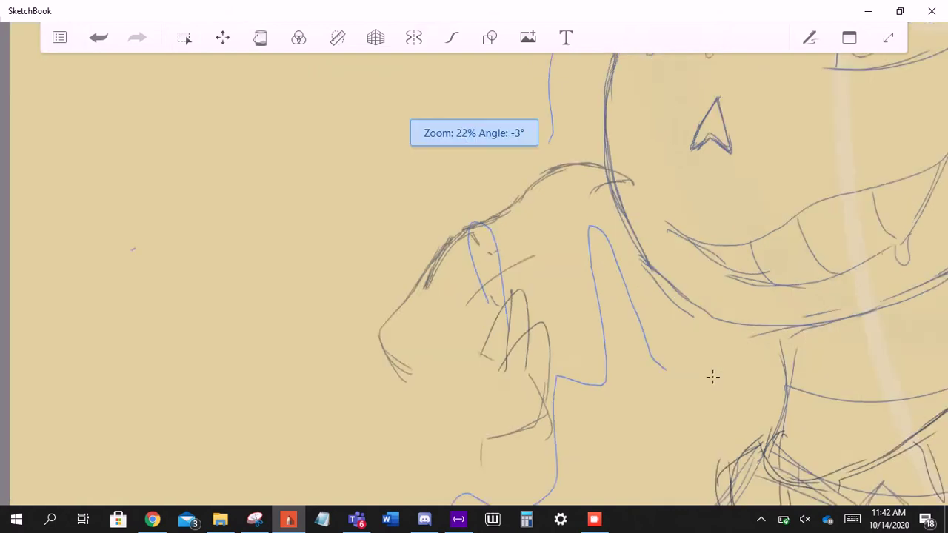
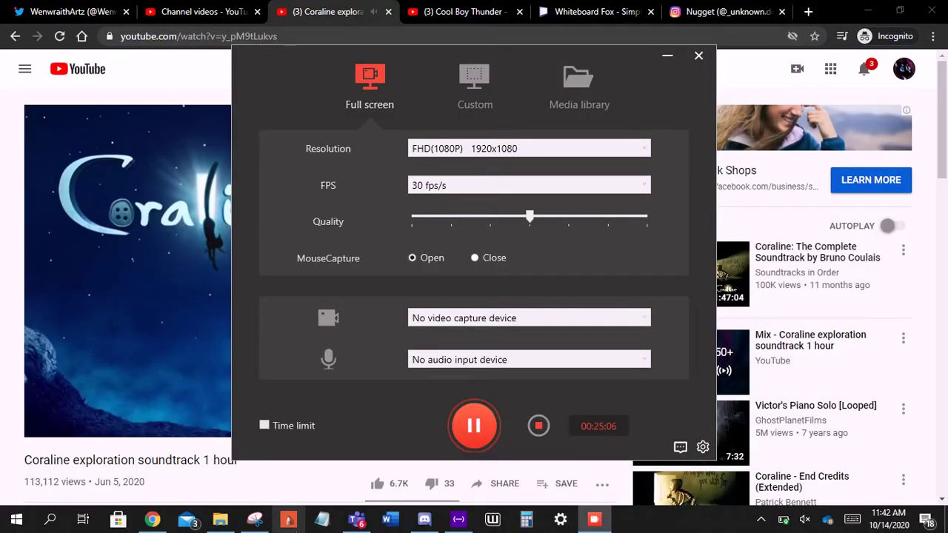
{"action": "left_click", "coordinate": [289, 520]}
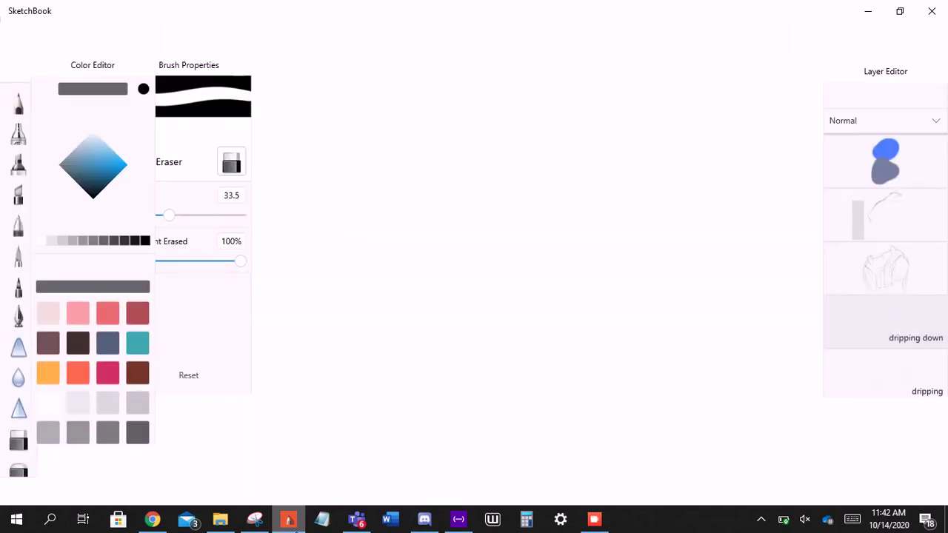
{"action": "scroll", "coordinate": [474, 281], "scroll_direction": "up", "scroll_amount": 5}
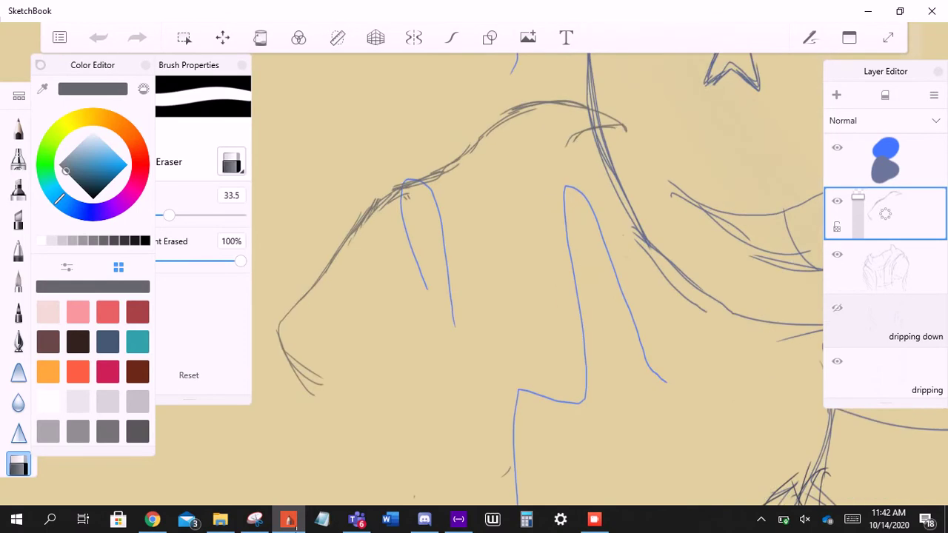
- Try a bent pencil line for a second finger below the pointing finger, bending at the knuckle toward the jaw
{"action": "key", "text": "e"}
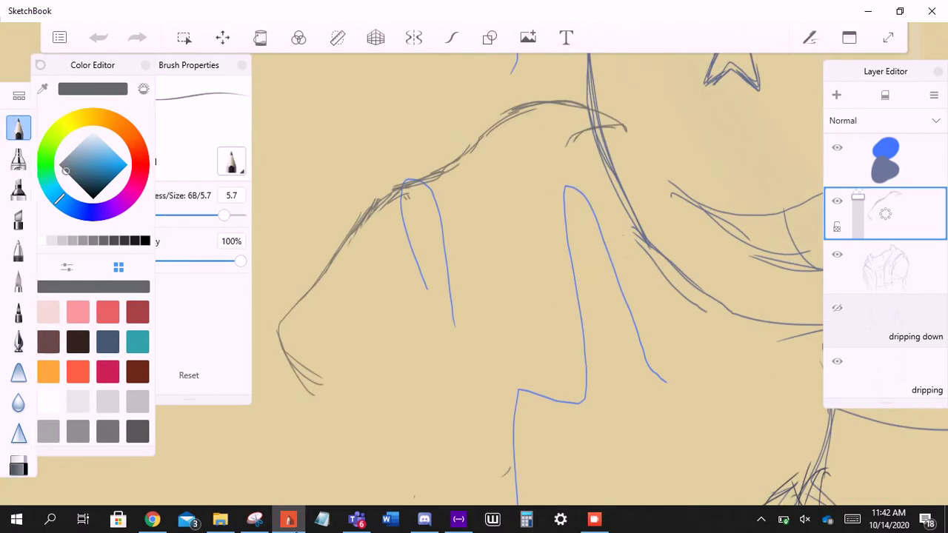
{"action": "mouse_move", "coordinate": [477, 215]}
{"action": "left_mouse_down"}
{"action": "mouse_move", "coordinate": [557, 185]}
{"action": "mouse_move", "coordinate": [641, 296]}
{"action": "left_mouse_up"}
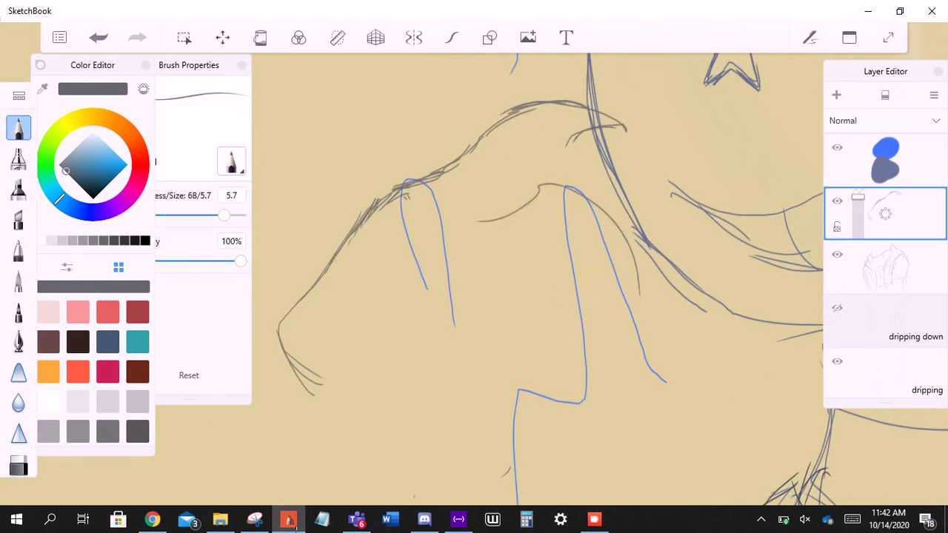
{"action": "scroll", "coordinate": [474, 282], "scroll_direction": "up", "scroll_amount": 2}
{"action": "key", "text": "ctrl+z"}
{"action": "left_click_drag", "start_coordinate": [395, 192], "coordinate": [580, 152]}
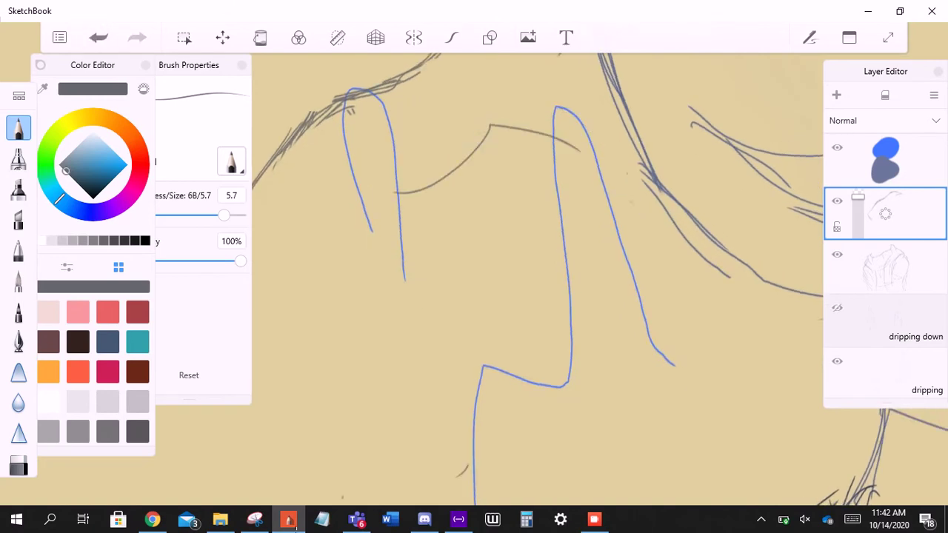
{"action": "key", "text": "ctrl+z"}
- Sketch a bent second finger below the pointing finger, with a layered top edge, a downturned tip and a short underside
{"action": "mouse_move", "coordinate": [395, 186]}
{"action": "left_mouse_down"}
{"action": "mouse_move", "coordinate": [474, 126]}
{"action": "mouse_move", "coordinate": [576, 138]}
{"action": "left_mouse_up"}
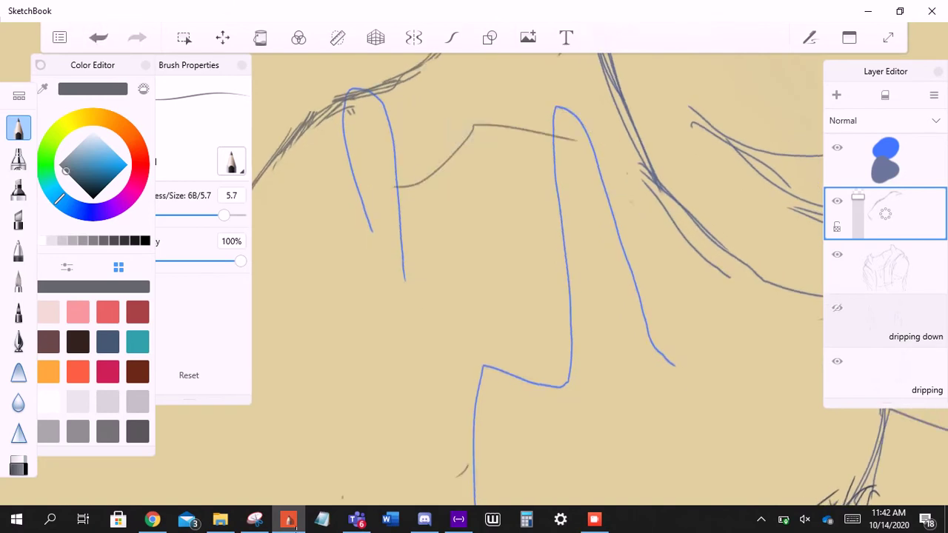
{"action": "left_click_drag", "start_coordinate": [395, 187], "coordinate": [553, 137]}
{"action": "mouse_move", "coordinate": [476, 123]}
{"action": "left_mouse_down"}
{"action": "mouse_move", "coordinate": [572, 139]}
{"action": "mouse_move", "coordinate": [610, 172]}
{"action": "left_mouse_up"}
{"action": "mouse_move", "coordinate": [482, 127]}
{"action": "left_mouse_down"}
{"action": "mouse_move", "coordinate": [570, 152]}
{"action": "mouse_move", "coordinate": [624, 201]}
{"action": "left_mouse_up"}
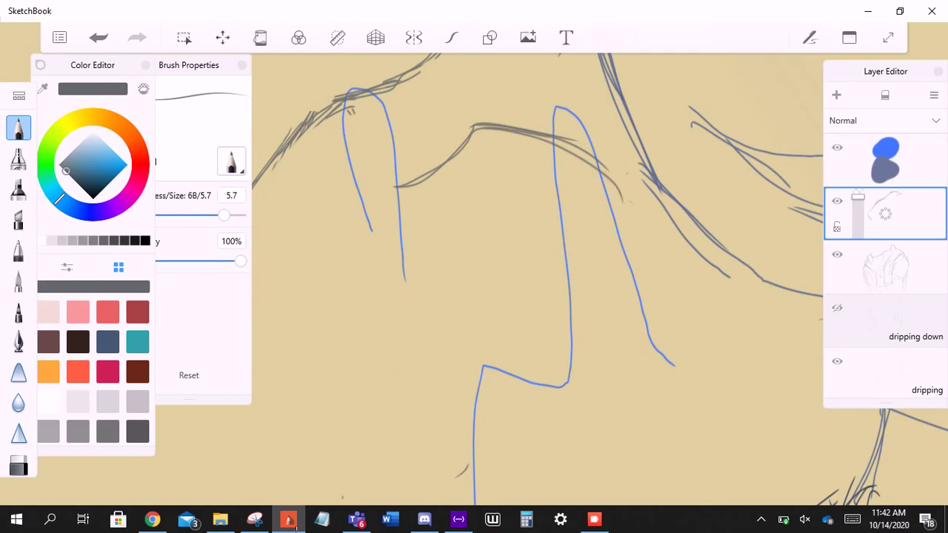
{"action": "left_click_drag", "start_coordinate": [549, 129], "coordinate": [615, 222]}
{"action": "left_click_drag", "start_coordinate": [557, 147], "coordinate": [594, 215]}
{"action": "left_click_drag", "start_coordinate": [581, 173], "coordinate": [537, 209]}
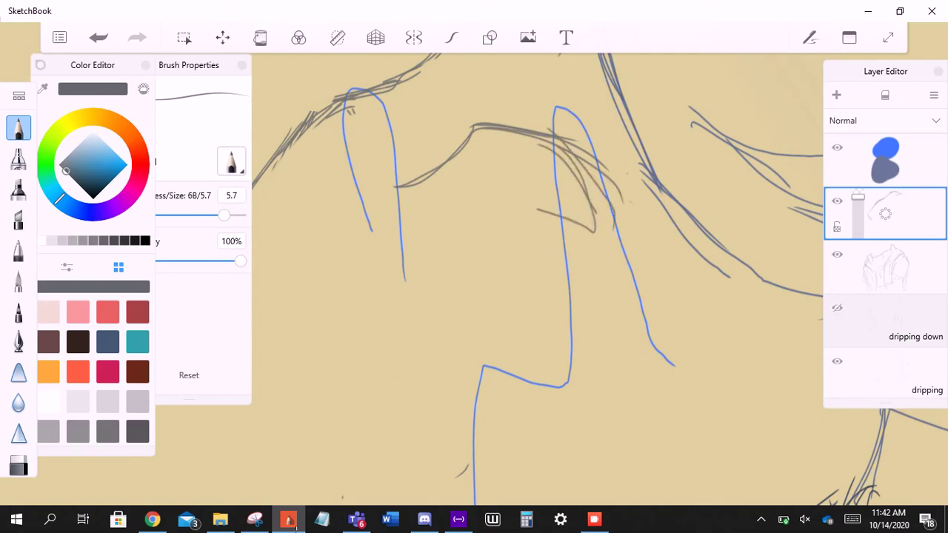
- Extend the pointing finger's underside from near its tip back down to the base of the second finger
{"action": "left_click_drag", "start_coordinate": [483, 365], "coordinate": [621, 438]}
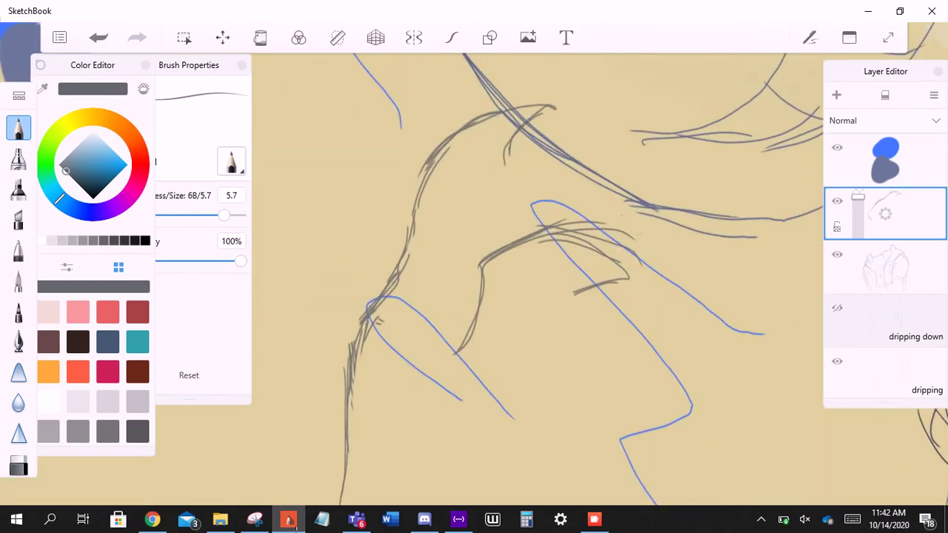
{"action": "left_click_drag", "start_coordinate": [505, 135], "coordinate": [488, 221]}
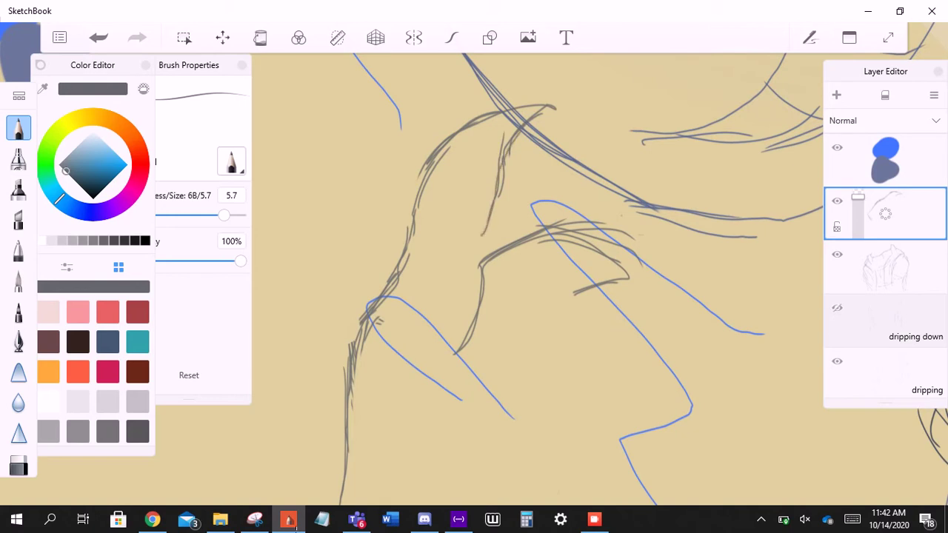
{"action": "left_click_drag", "start_coordinate": [519, 297], "coordinate": [489, 281]}
{"action": "key", "text": "ctrl+z"}
{"action": "left_click_drag", "start_coordinate": [460, 223], "coordinate": [527, 167]}
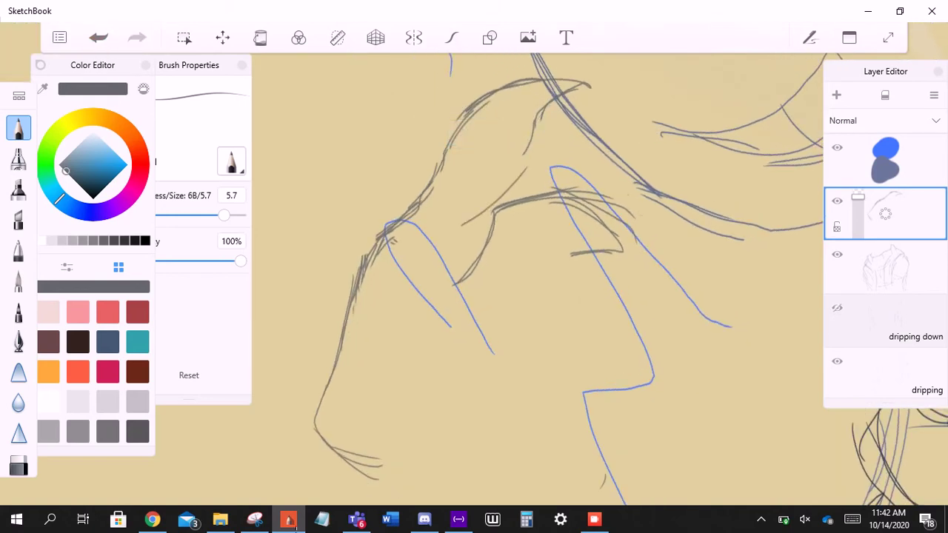
{"action": "left_click_drag", "start_coordinate": [519, 297], "coordinate": [503, 282]}
{"action": "key", "text": "ctrl+z"}
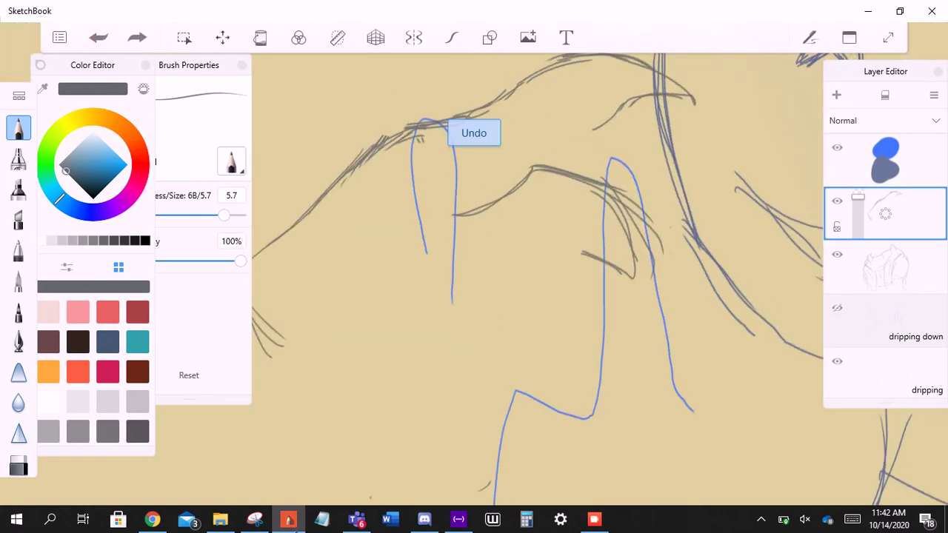
{"action": "left_click_drag", "start_coordinate": [638, 107], "coordinate": [559, 168]}
{"action": "key", "text": "ctrl+z"}
{"action": "mouse_move", "coordinate": [624, 117]}
{"action": "left_mouse_down"}
{"action": "mouse_move", "coordinate": [545, 163]}
{"action": "mouse_move", "coordinate": [557, 140]}
{"action": "mouse_move", "coordinate": [519, 171]}
{"action": "left_mouse_up"}
{"action": "left_click_drag", "start_coordinate": [518, 296], "coordinate": [497, 274]}
{"action": "mouse_move", "coordinate": [506, 157]}
{"action": "left_mouse_down"}
{"action": "mouse_move", "coordinate": [462, 195]}
{"action": "mouse_move", "coordinate": [460, 263]}
{"action": "left_mouse_up"}
- Try a third curved finger below the second one, with an arched top edge, pointed tip and short underside
{"action": "left_click_drag", "start_coordinate": [508, 243], "coordinate": [500, 306]}
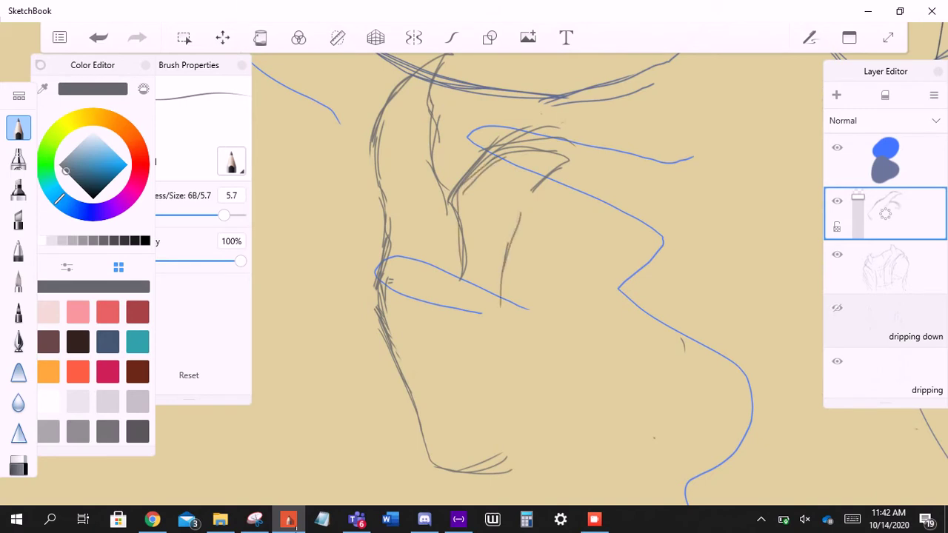
{"action": "mouse_move", "coordinate": [517, 226]}
{"action": "left_mouse_down"}
{"action": "mouse_move", "coordinate": [572, 185]}
{"action": "mouse_move", "coordinate": [505, 233]}
{"action": "left_mouse_up"}
{"action": "mouse_move", "coordinate": [541, 205]}
{"action": "left_mouse_down"}
{"action": "mouse_move", "coordinate": [646, 191]}
{"action": "mouse_move", "coordinate": [597, 234]}
{"action": "left_mouse_up"}
{"action": "left_click_drag", "start_coordinate": [643, 212], "coordinate": [575, 247]}
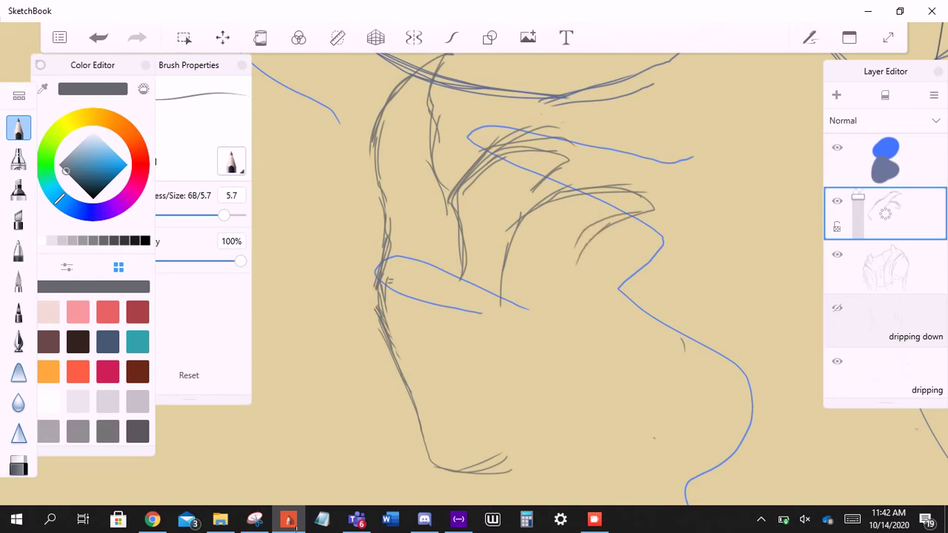
{"action": "scroll", "coordinate": [519, 282], "scroll_direction": "down", "scroll_amount": 5}
{"action": "key", "text": "ctrl+z"}
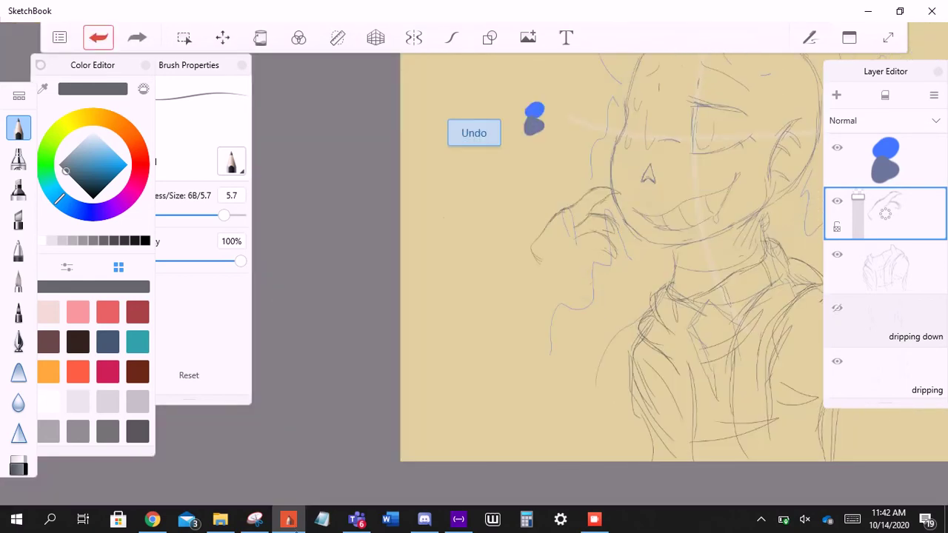
{"action": "scroll", "coordinate": [563, 281], "scroll_direction": "up", "scroll_amount": 5}
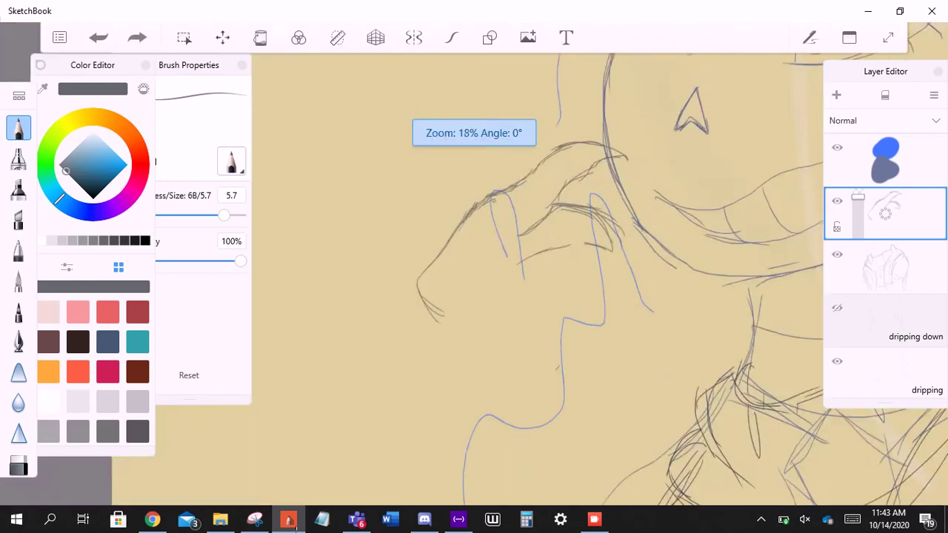
{"action": "key", "text": "ctrl+z"}
{"action": "key", "text": "ctrl+z"}
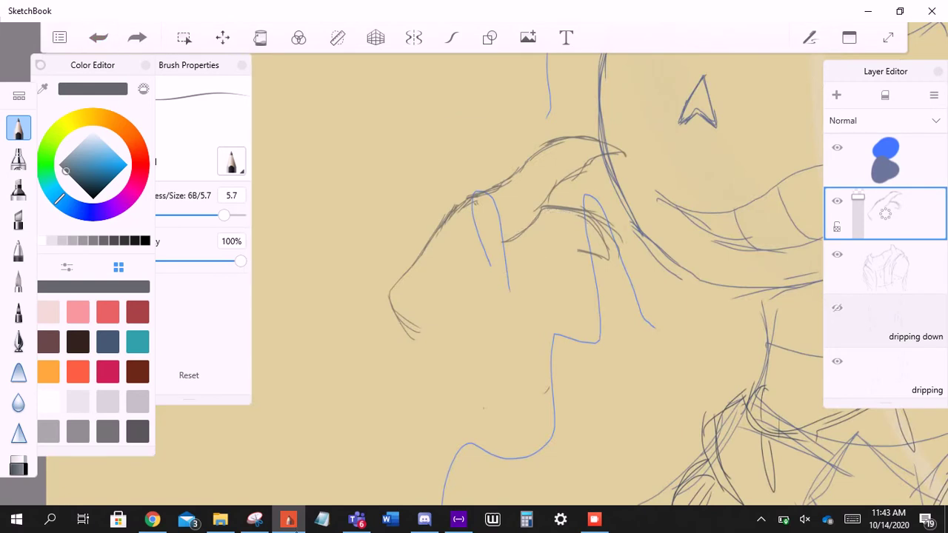
- Erase the second finger below the pointing finger with the Hard Eraser and set the eraser size to 75.9
{"action": "key", "text": "e"}
{"action": "left_click_drag", "start_coordinate": [611, 248], "coordinate": [585, 218]}
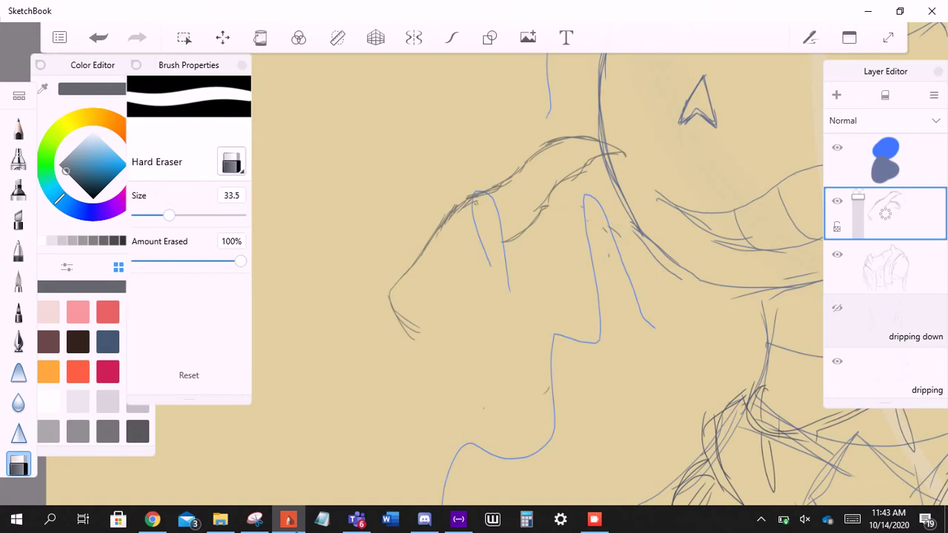
{"action": "left_click_drag", "start_coordinate": [169, 215], "coordinate": [200, 215]}
{"action": "scroll", "coordinate": [533, 281], "scroll_direction": "up", "scroll_amount": 3}
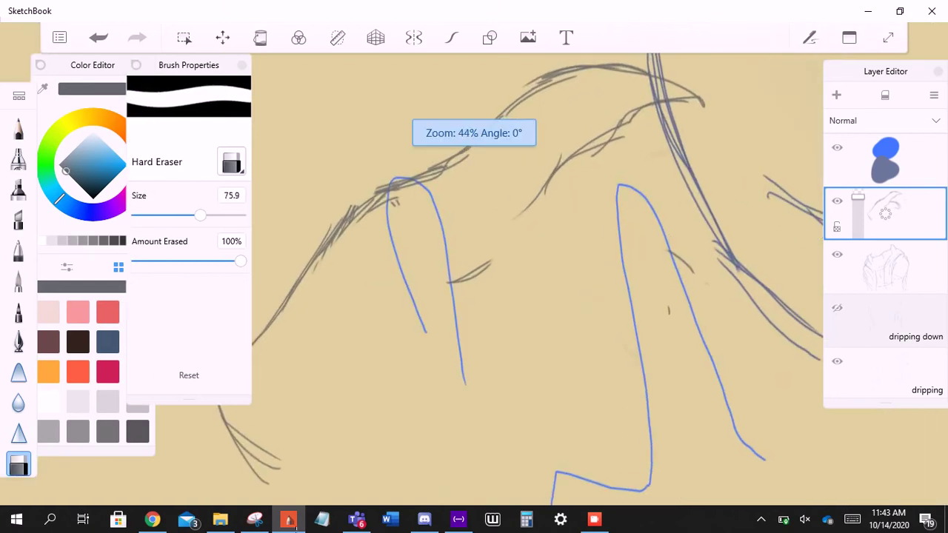
- Redraw the pointing finger's underside in pencil, continuing it down and back into the palm
{"action": "key", "text": "e"}
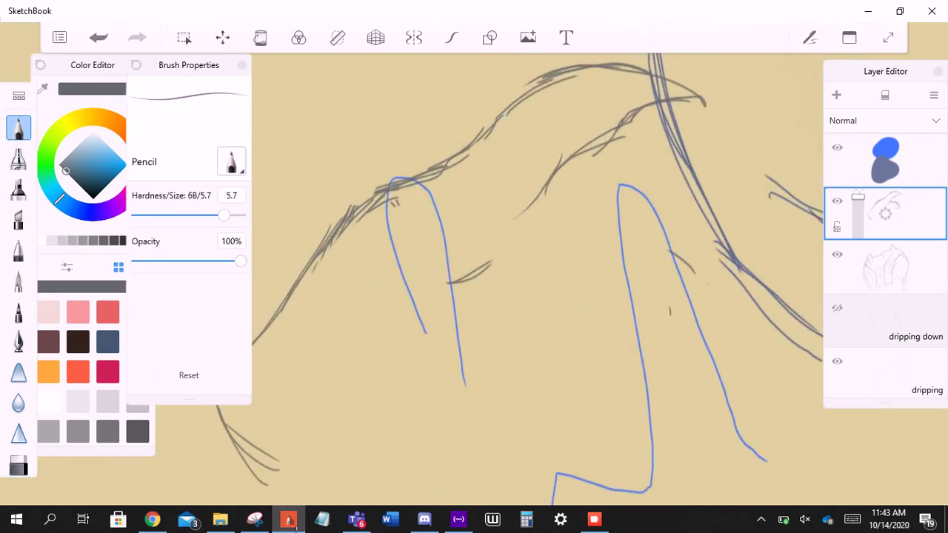
{"action": "mouse_move", "coordinate": [585, 152]}
{"action": "left_mouse_down"}
{"action": "mouse_move", "coordinate": [527, 205]}
{"action": "mouse_move", "coordinate": [478, 273]}
{"action": "left_mouse_up"}
{"action": "scroll", "coordinate": [533, 281], "scroll_direction": "down", "scroll_amount": 2}
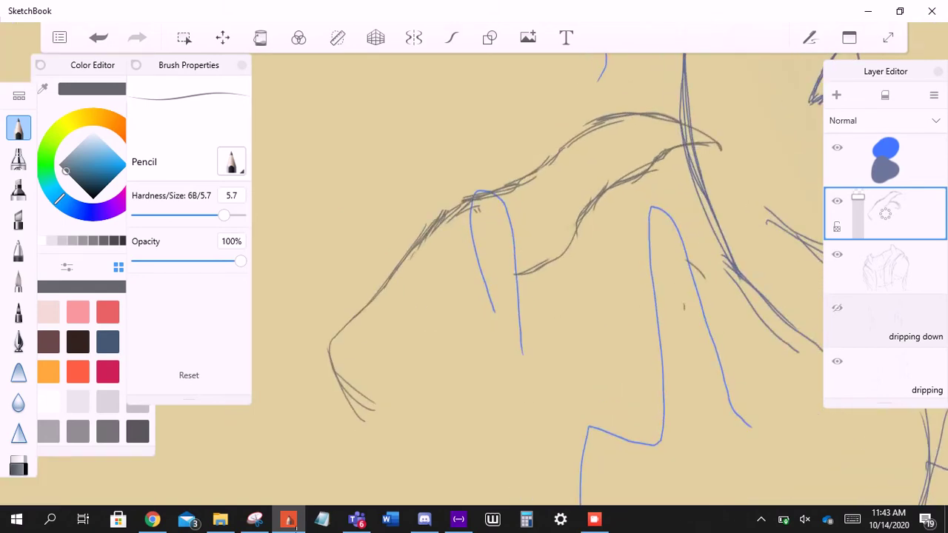
- Add a new layer above the hand sketch and try a long stroke above the back of the hand
{"action": "left_click", "coordinate": [836, 94]}
{"action": "mouse_move", "coordinate": [413, 118]}
{"action": "left_mouse_down"}
{"action": "mouse_move", "coordinate": [366, 298]}
{"action": "mouse_move", "coordinate": [455, 259]}
{"action": "left_mouse_up"}
{"action": "left_click", "coordinate": [98, 37]}
- Try a raised finger on the new layer, rising from the back of the hand to a hooked, curved tip
{"action": "left_click_drag", "start_coordinate": [389, 300], "coordinate": [470, 221]}
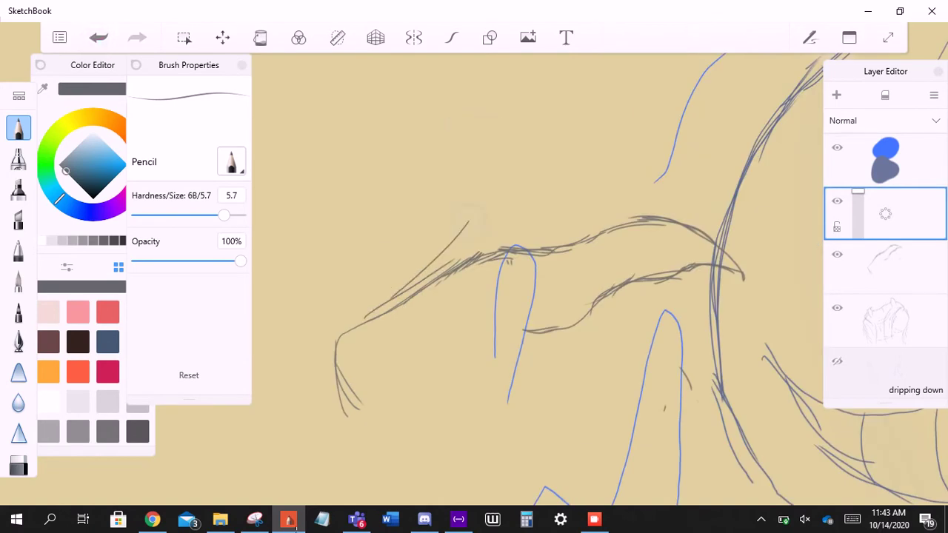
{"action": "mouse_move", "coordinate": [481, 157]}
{"action": "left_mouse_down"}
{"action": "mouse_move", "coordinate": [428, 265]}
{"action": "mouse_move", "coordinate": [511, 186]}
{"action": "left_mouse_up"}
{"action": "left_click_drag", "start_coordinate": [483, 154], "coordinate": [433, 256]}
{"action": "mouse_move", "coordinate": [453, 140]}
{"action": "left_mouse_down"}
{"action": "mouse_move", "coordinate": [530, 173]}
{"action": "mouse_move", "coordinate": [535, 192]}
{"action": "left_mouse_up"}
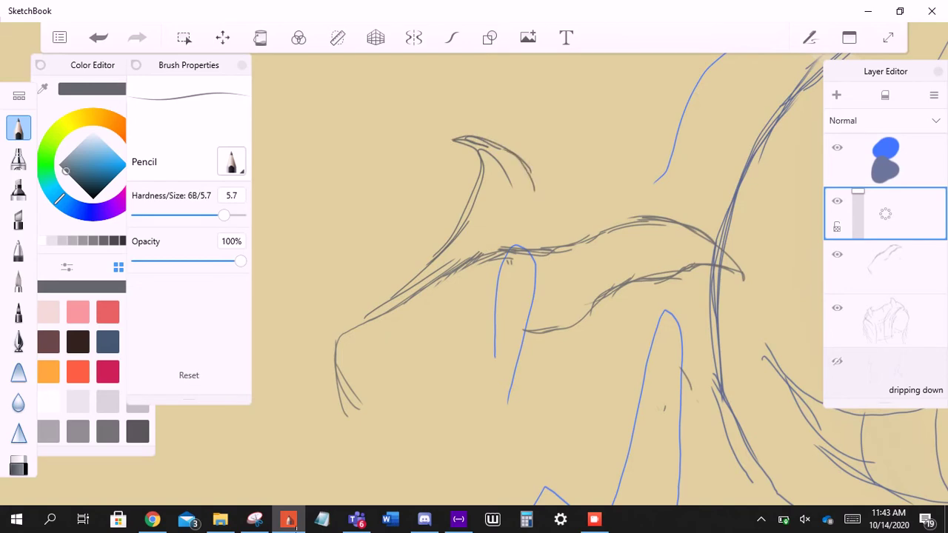
{"action": "scroll", "coordinate": [474, 282], "scroll_direction": "down", "scroll_amount": 5}
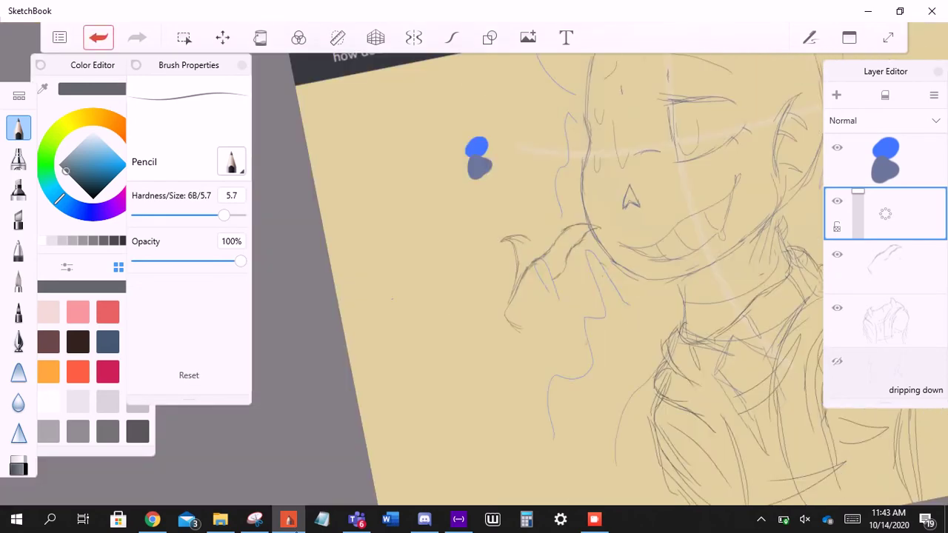
{"action": "key", "text": "ctrl+z"}
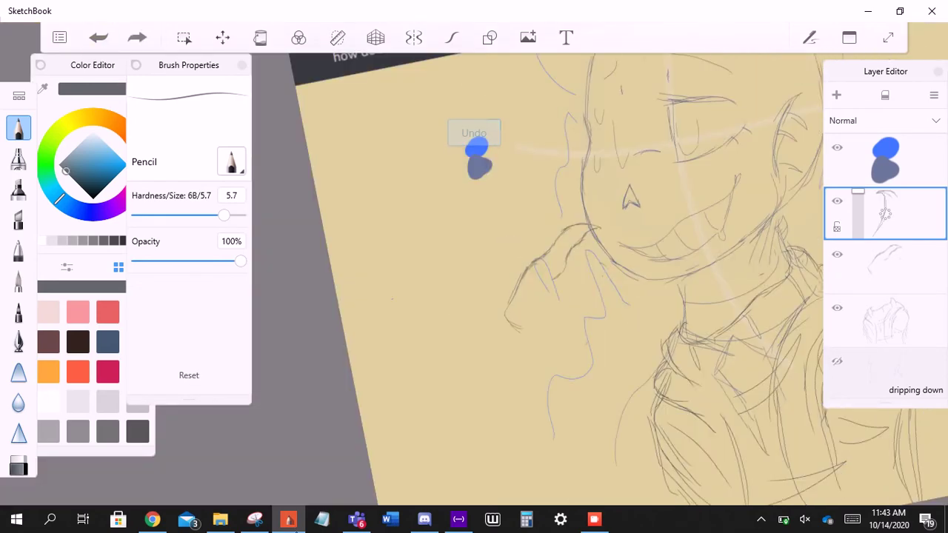
- Remove the trial finger layer above the hand sketch
{"action": "scroll", "coordinate": [474, 282], "scroll_direction": "up", "scroll_amount": 5}
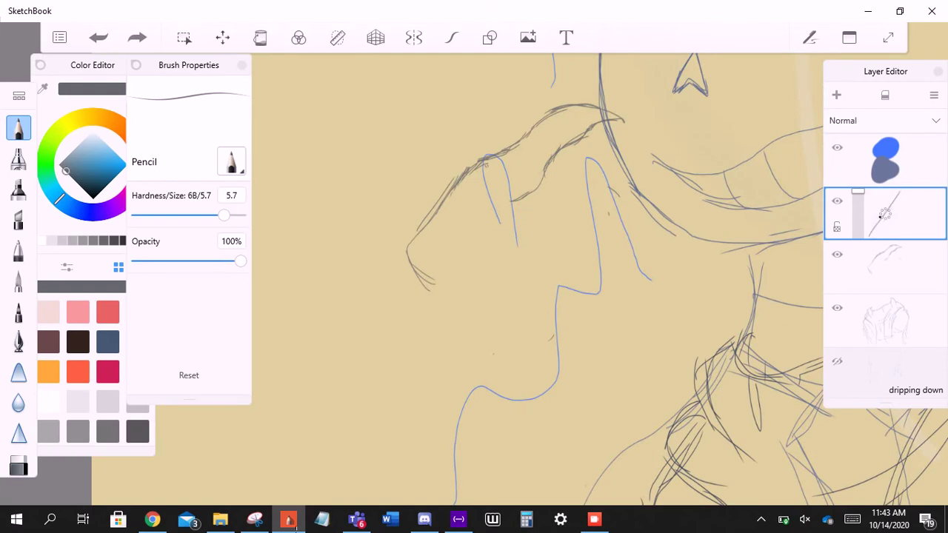
{"action": "left_click", "coordinate": [885, 213]}
{"action": "left_click", "coordinate": [923, 217]}
{"action": "left_click", "coordinate": [885, 267]}
{"action": "left_click", "coordinate": [885, 213]}
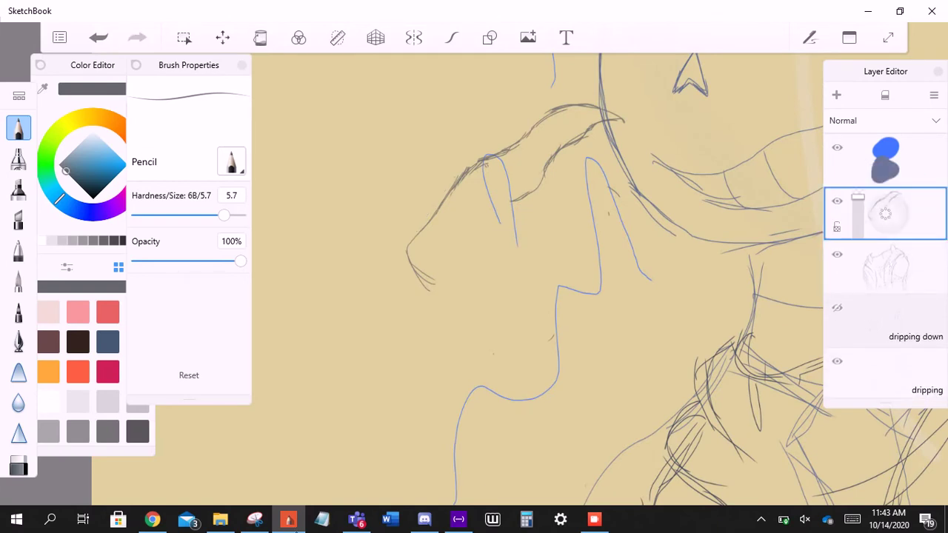
- Duplicate the hand sketch layer and move the copy down and inward to form a second finger below the pointing finger
{"action": "left_click", "coordinate": [882, 214]}
{"action": "left_click", "coordinate": [910, 244]}
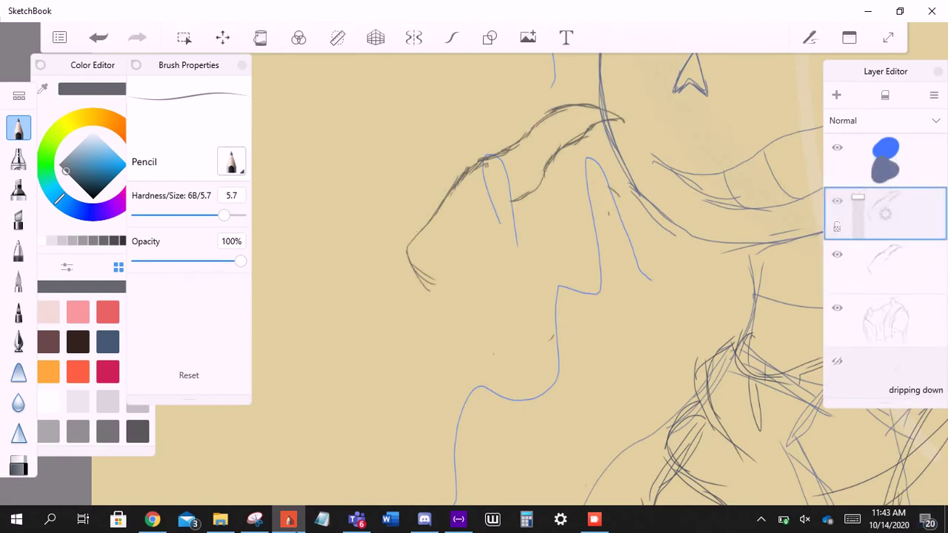
{"action": "left_click", "coordinate": [222, 37]}
{"action": "left_click_drag", "start_coordinate": [563, 222], "coordinate": [484, 191]}
{"action": "mouse_move", "coordinate": [518, 222]}
{"action": "left_mouse_down"}
{"action": "mouse_move", "coordinate": [541, 215]}
{"action": "mouse_move", "coordinate": [533, 222]}
{"action": "mouse_move", "coordinate": [532, 212]}
{"action": "left_mouse_up"}
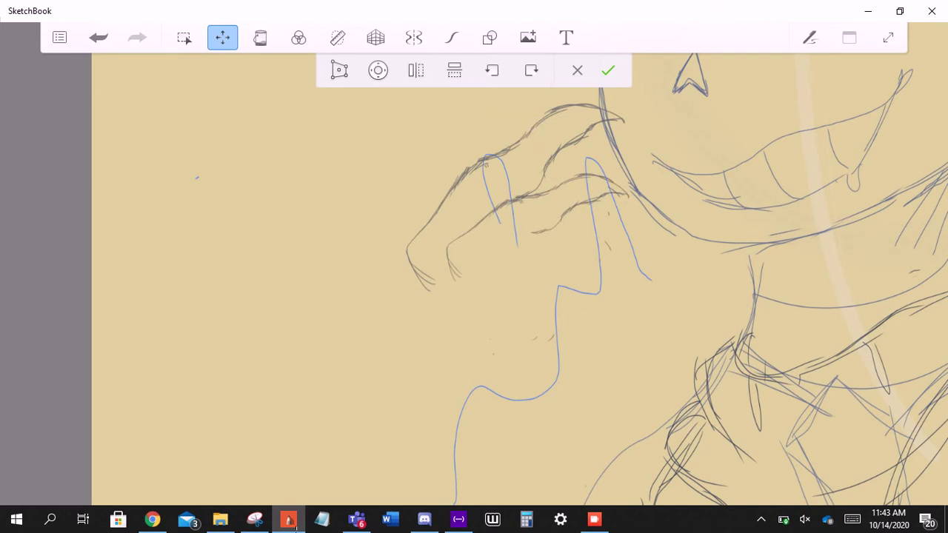
{"action": "left_click", "coordinate": [607, 71]}
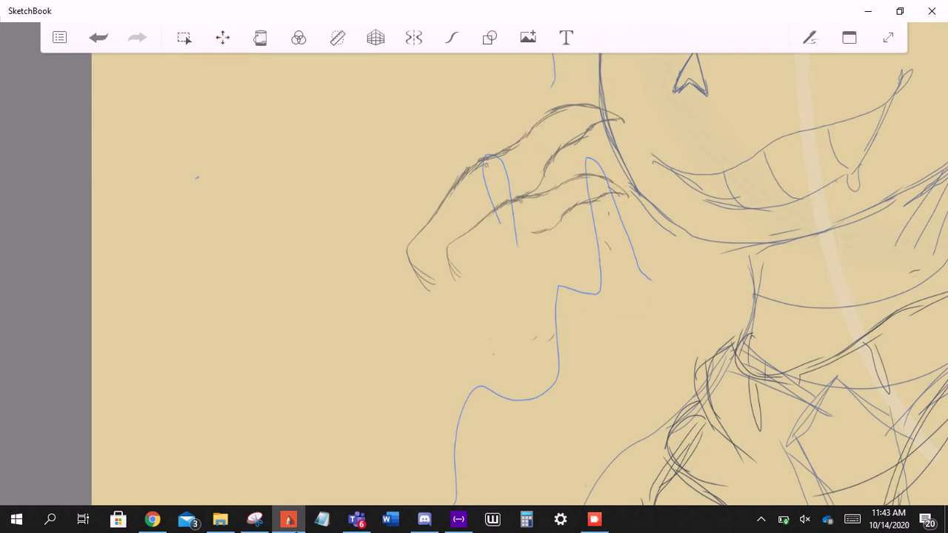
- Lasso the copied finger's tip and rotate and shift it downward, away from the pointing finger
{"action": "mouse_move", "coordinate": [585, 159]}
{"action": "left_mouse_down"}
{"action": "mouse_move", "coordinate": [533, 245]}
{"action": "mouse_move", "coordinate": [585, 163]}
{"action": "left_mouse_up"}
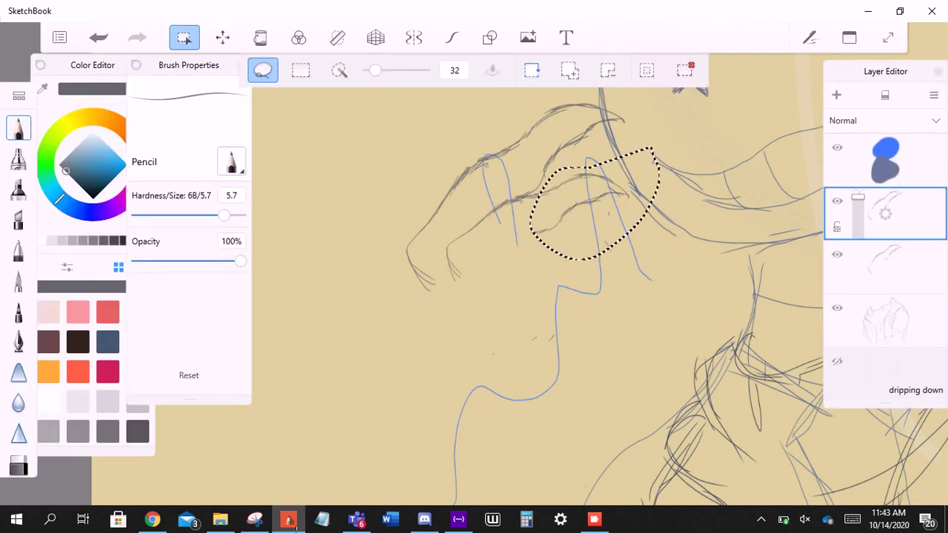
{"action": "key", "text": "v"}
{"action": "left_click_drag", "start_coordinate": [622, 222], "coordinate": [571, 223]}
{"action": "mouse_move", "coordinate": [578, 157]}
{"action": "left_mouse_down"}
{"action": "mouse_move", "coordinate": [589, 157]}
{"action": "mouse_move", "coordinate": [586, 221]}
{"action": "left_mouse_up"}
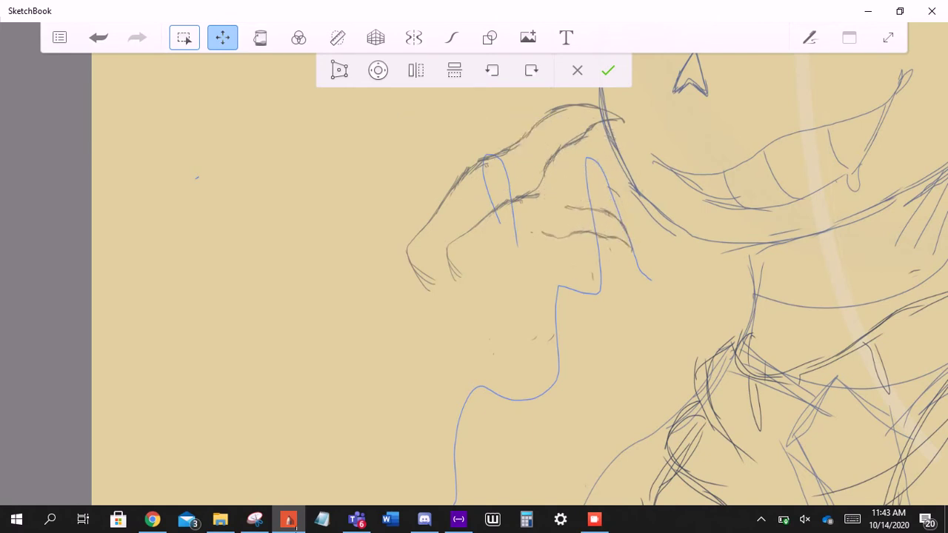
{"action": "left_click", "coordinate": [607, 70]}
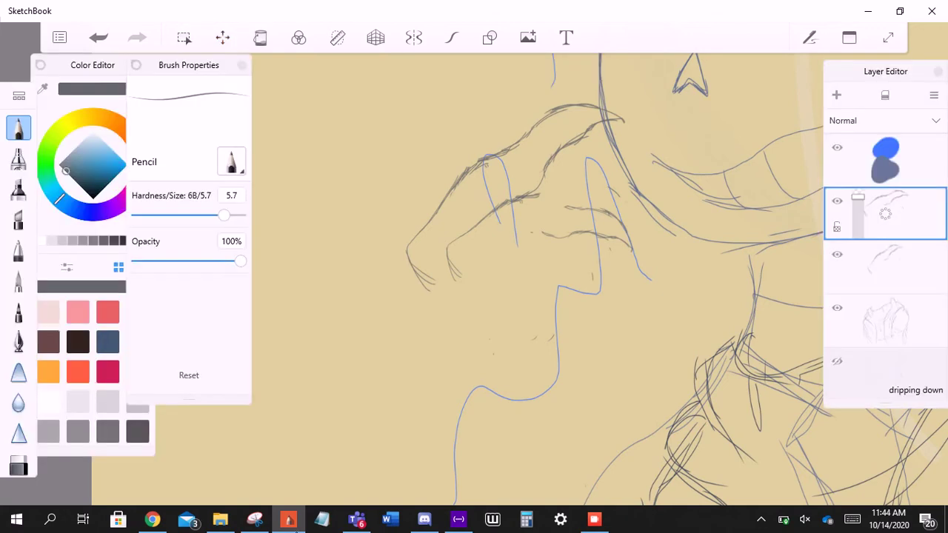
- Try pencil strokes joining the copied finger's knuckle to its repositioned tip
{"action": "left_click_drag", "start_coordinate": [492, 214], "coordinate": [547, 188]}
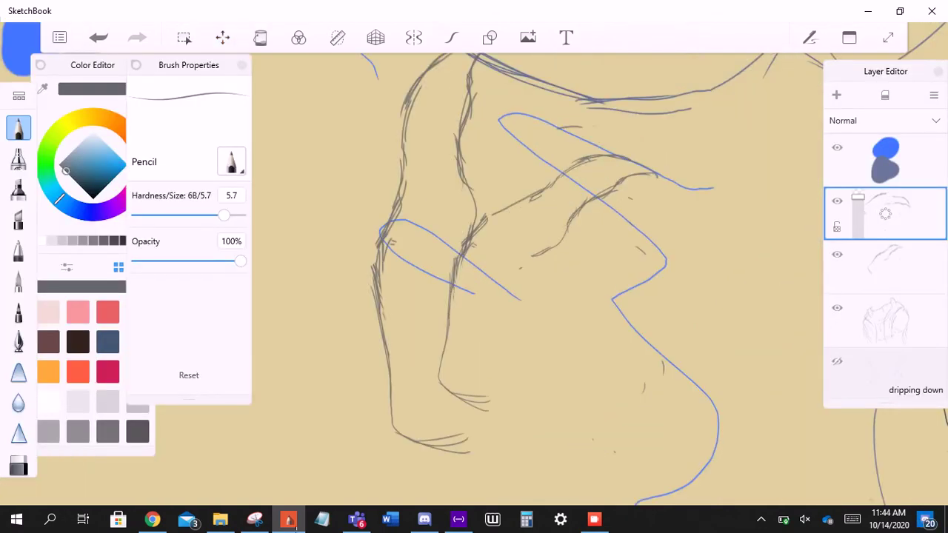
{"action": "left_click_drag", "start_coordinate": [477, 232], "coordinate": [549, 189]}
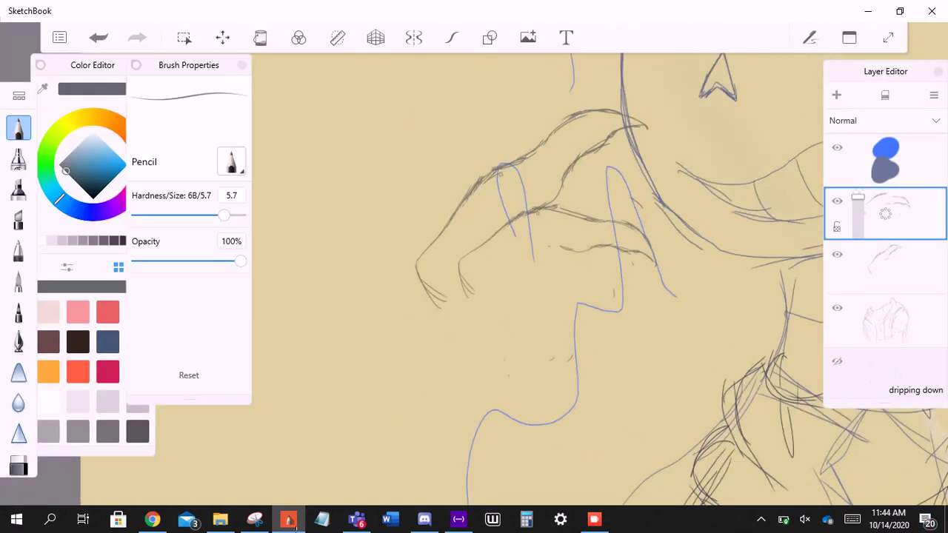
{"action": "left_click_drag", "start_coordinate": [533, 199], "coordinate": [632, 192]}
{"action": "key", "text": "ctrl+z"}
- Delete the copied finger's layer and add a new empty layer above the hand sketch
{"action": "left_click", "coordinate": [885, 214]}
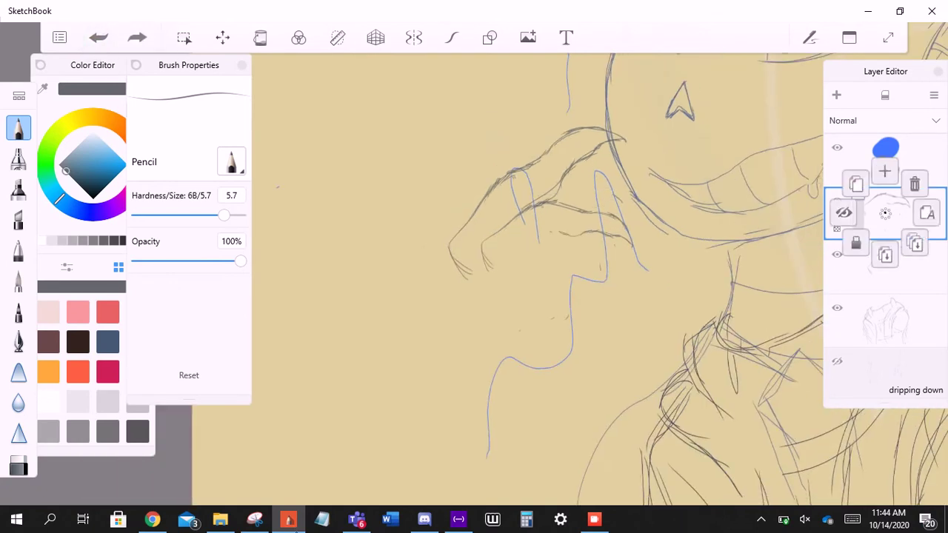
{"action": "left_click", "coordinate": [886, 213]}
{"action": "left_click", "coordinate": [881, 120]}
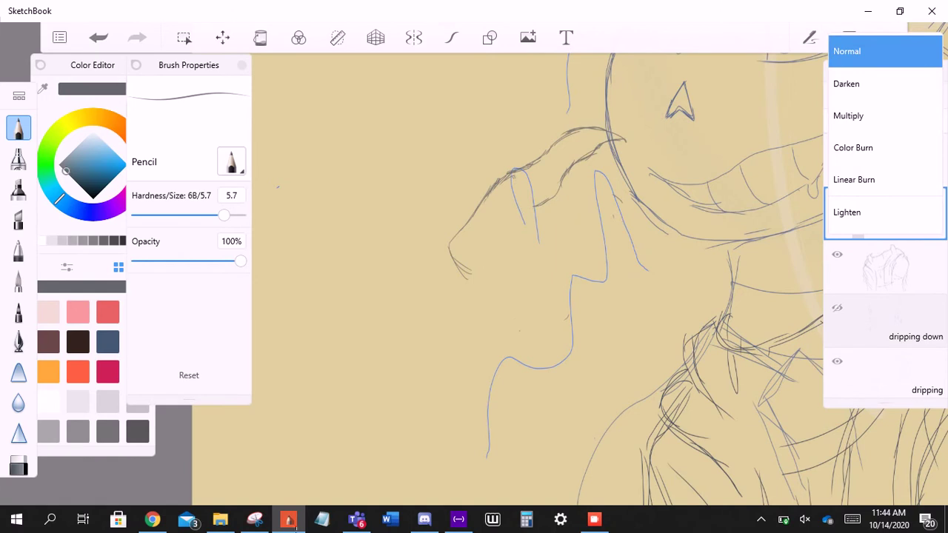
{"action": "key", "text": "Escape"}
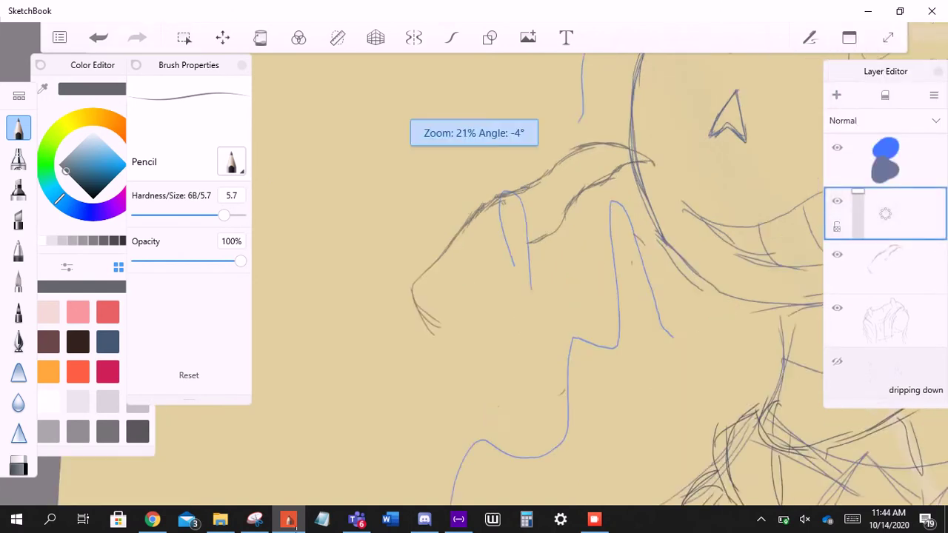
- Try a second finger rising from the back of the hand, with a bent knuckle and curved tip above the pointing finger
{"action": "left_click_drag", "start_coordinate": [422, 272], "coordinate": [520, 178]}
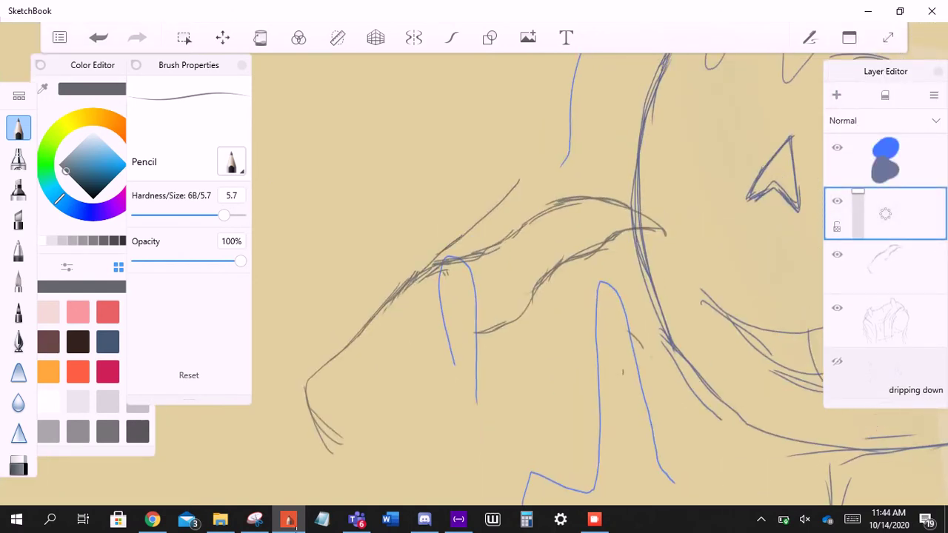
{"action": "mouse_move", "coordinate": [463, 236]}
{"action": "left_mouse_down"}
{"action": "mouse_move", "coordinate": [524, 166]}
{"action": "mouse_move", "coordinate": [598, 170]}
{"action": "left_mouse_up"}
{"action": "left_click_drag", "start_coordinate": [509, 167], "coordinate": [612, 191]}
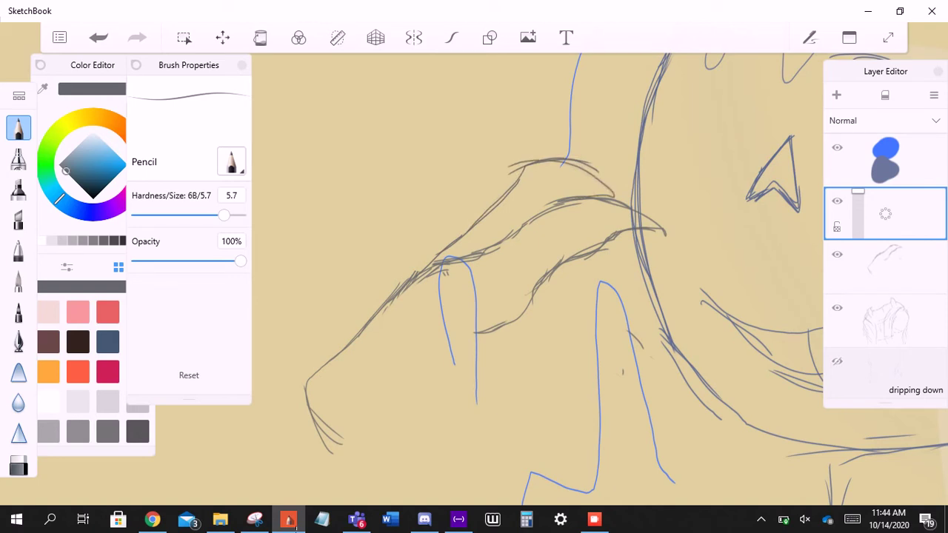
{"action": "key", "text": "ctrl+z"}
{"action": "mouse_move", "coordinate": [530, 160]}
{"action": "left_mouse_down"}
{"action": "mouse_move", "coordinate": [615, 180]}
{"action": "mouse_move", "coordinate": [597, 176]}
{"action": "mouse_move", "coordinate": [480, 262]}
{"action": "left_mouse_up"}
{"action": "left_click", "coordinate": [99, 37]}
- Redraw the upper finger's curved tip and short underside above the pointing finger
{"action": "left_click_drag", "start_coordinate": [493, 214], "coordinate": [589, 178]}
{"action": "left_click_drag", "start_coordinate": [519, 196], "coordinate": [588, 176]}
{"action": "left_click_drag", "start_coordinate": [583, 178], "coordinate": [542, 237]}
{"action": "scroll", "coordinate": [489, 282], "scroll_direction": "down", "scroll_amount": 5}
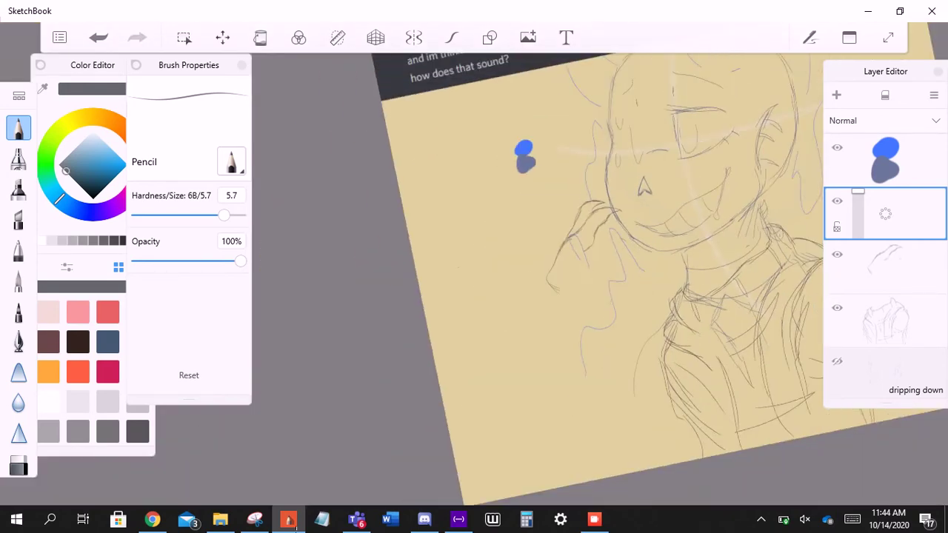
{"action": "scroll", "coordinate": [489, 282], "scroll_direction": "up", "scroll_amount": 5}
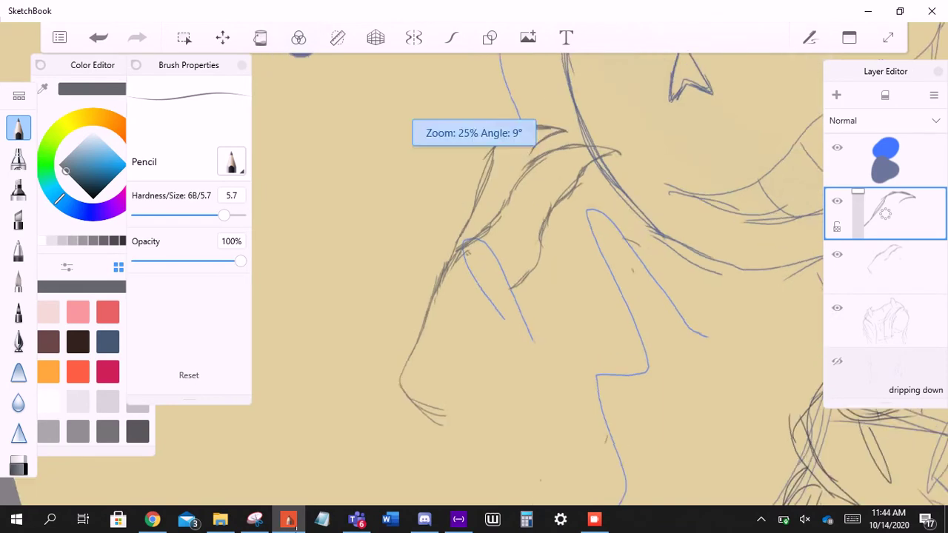
{"action": "left_click", "coordinate": [223, 37]}
{"action": "mouse_move", "coordinate": [141, 311]}
{"action": "left_mouse_down"}
{"action": "mouse_move", "coordinate": [117, 289]}
{"action": "mouse_move", "coordinate": [130, 355]}
{"action": "left_mouse_up"}
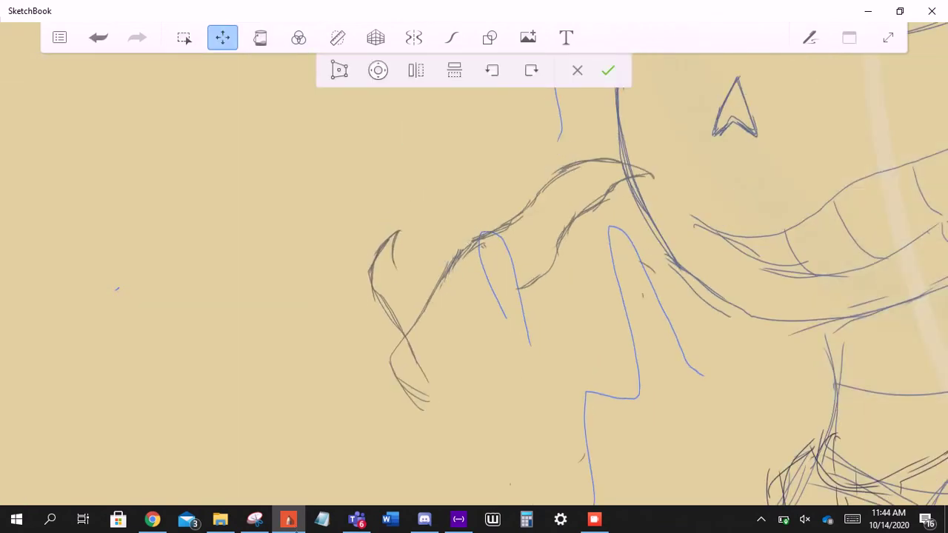
{"action": "left_click_drag", "start_coordinate": [400, 319], "coordinate": [496, 289]}
{"action": "left_click_drag", "start_coordinate": [545, 259], "coordinate": [572, 261]}
{"action": "left_click", "coordinate": [577, 70]}
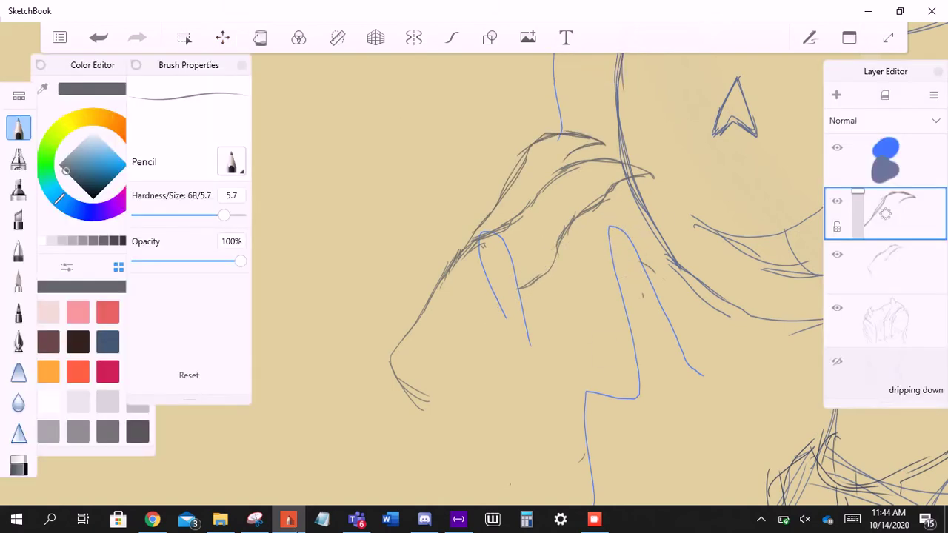
- Remove the raised finger and sketch a curled finger beneath the pointing finger, with an arched top and a downturned front
{"action": "left_click_drag", "start_coordinate": [885, 213], "coordinate": [907, 185]}
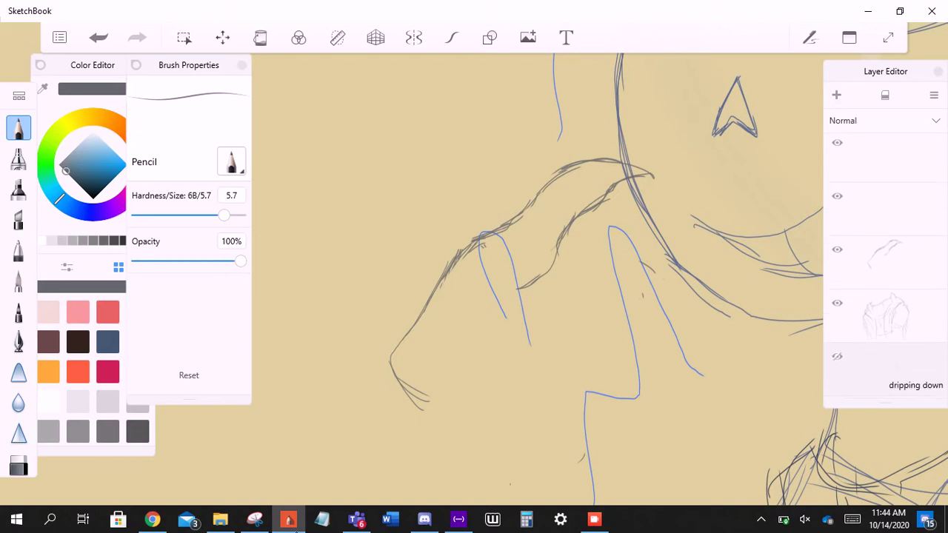
{"action": "scroll", "coordinate": [533, 281], "scroll_direction": "up", "scroll_amount": 3}
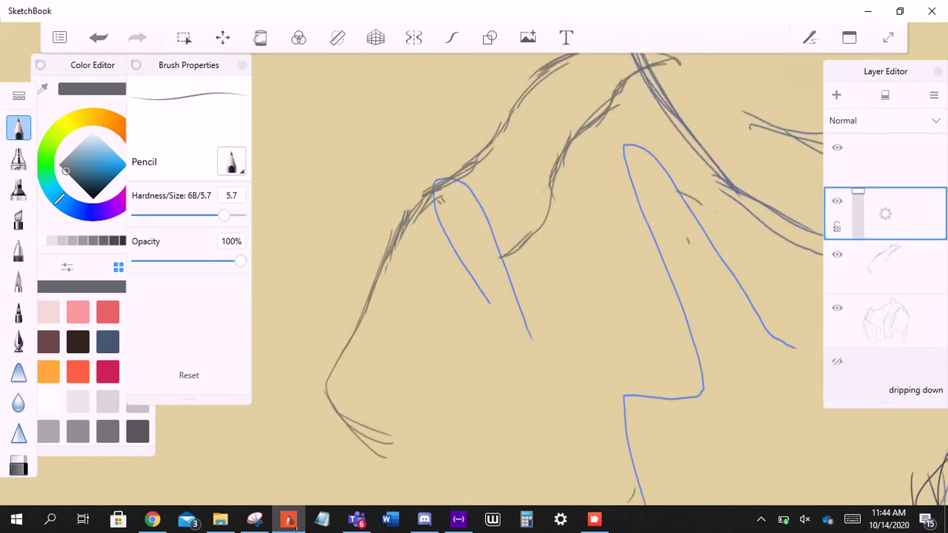
{"action": "left_click_drag", "start_coordinate": [494, 270], "coordinate": [601, 264]}
{"action": "mouse_move", "coordinate": [500, 229]}
{"action": "left_mouse_down"}
{"action": "mouse_move", "coordinate": [593, 159]}
{"action": "mouse_move", "coordinate": [603, 216]}
{"action": "left_mouse_up"}
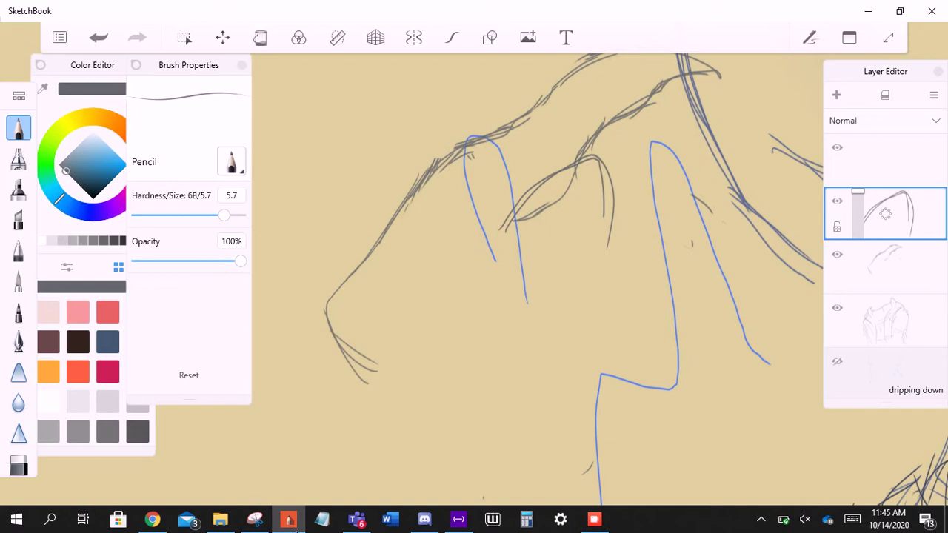
- Rough out a second curled finger below the first, undo it, and restart its upper edge with one short diagonal stroke
{"action": "scroll", "coordinate": [574, 222], "scroll_direction": "down", "scroll_amount": 3}
{"action": "mouse_move", "coordinate": [582, 175]}
{"action": "left_mouse_down"}
{"action": "mouse_move", "coordinate": [533, 212]}
{"action": "mouse_move", "coordinate": [600, 176]}
{"action": "mouse_move", "coordinate": [607, 252]}
{"action": "left_mouse_up"}
{"action": "mouse_move", "coordinate": [522, 221]}
{"action": "left_mouse_down"}
{"action": "mouse_move", "coordinate": [561, 191]}
{"action": "mouse_move", "coordinate": [600, 265]}
{"action": "left_mouse_up"}
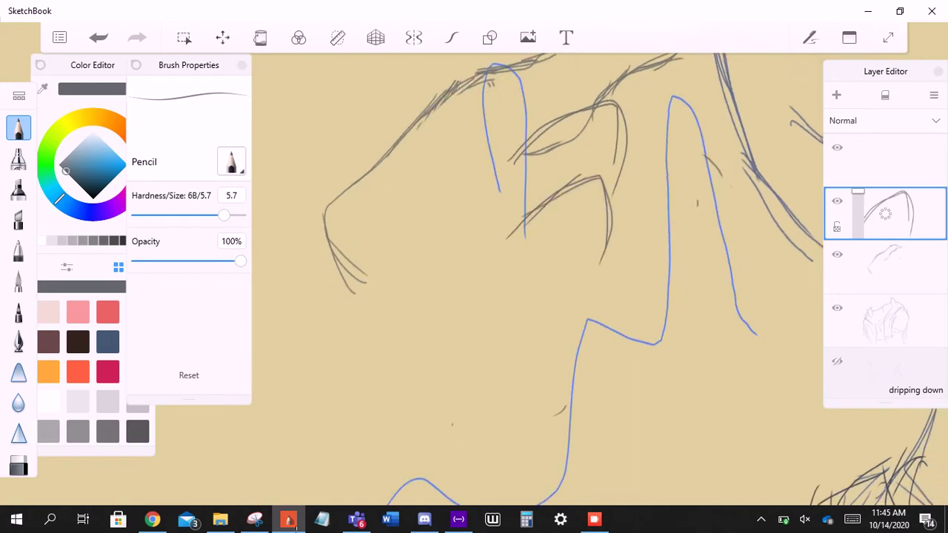
{"action": "left_click_drag", "start_coordinate": [459, 126], "coordinate": [415, 85]}
{"action": "key", "text": "ctrl+z"}
{"action": "key", "text": "ctrl+z"}
{"action": "key", "text": "ctrl+z"}
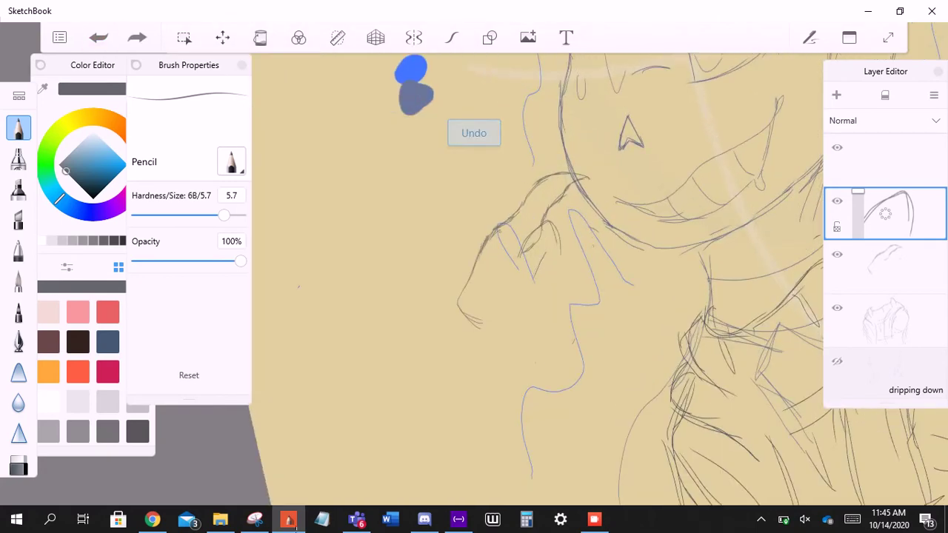
{"action": "left_click_drag", "start_coordinate": [474, 223], "coordinate": [489, 244]}
- Try an upright finger with a hooked tip rising from the wrist end of the back of the hand
{"action": "left_click_drag", "start_coordinate": [382, 310], "coordinate": [411, 228]}
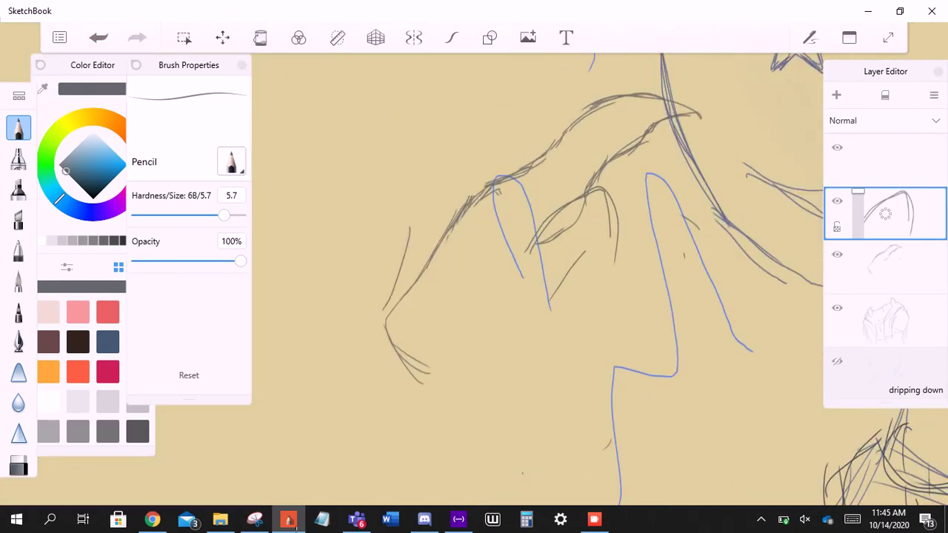
{"action": "left_click_drag", "start_coordinate": [390, 293], "coordinate": [415, 152]}
{"action": "left_click_drag", "start_coordinate": [411, 212], "coordinate": [411, 129]}
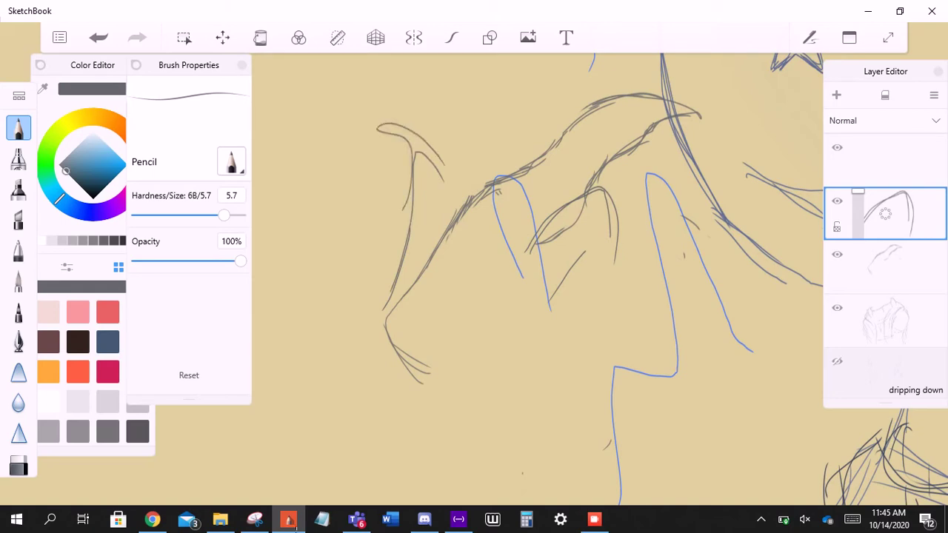
{"action": "mouse_move", "coordinate": [378, 165]}
{"action": "left_mouse_down"}
{"action": "mouse_move", "coordinate": [444, 123]}
{"action": "mouse_move", "coordinate": [461, 184]}
{"action": "left_mouse_up"}
{"action": "scroll", "coordinate": [474, 281], "scroll_direction": "down", "scroll_amount": 2}
{"action": "key", "text": "ctrl+z"}
{"action": "key", "text": "ctrl+z"}
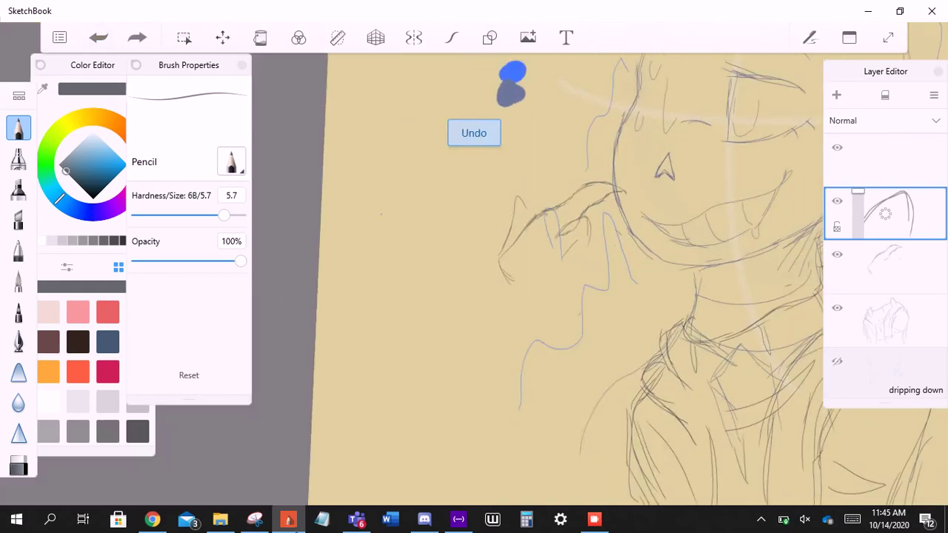
{"action": "scroll", "coordinate": [474, 282], "scroll_direction": "up", "scroll_amount": 2}
{"action": "key", "text": "ctrl+z"}
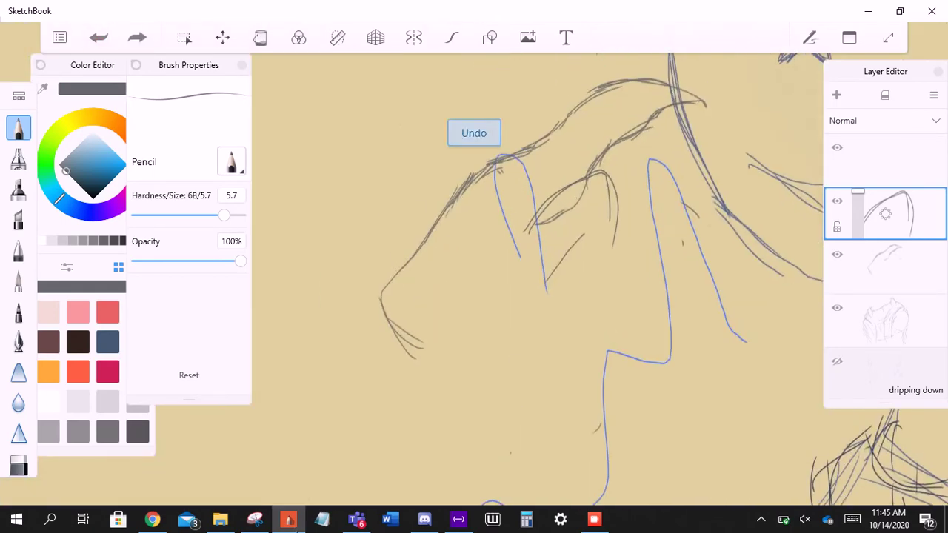
- Scale the curled finger sketch to 95% and move it up and back, closer beneath the pointing finger
{"action": "key", "text": "v"}
{"action": "left_click_drag", "start_coordinate": [592, 222], "coordinate": [572, 207]}
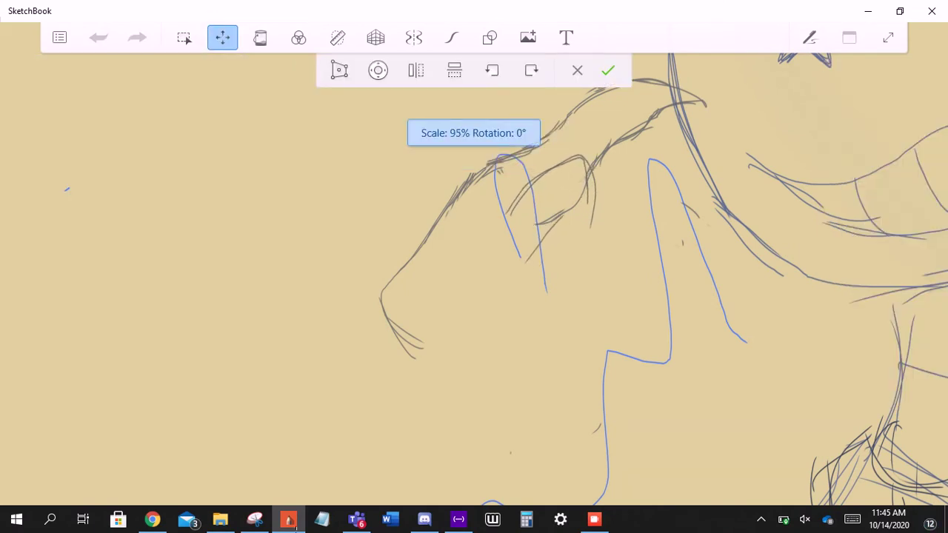
{"action": "left_click", "coordinate": [608, 70]}
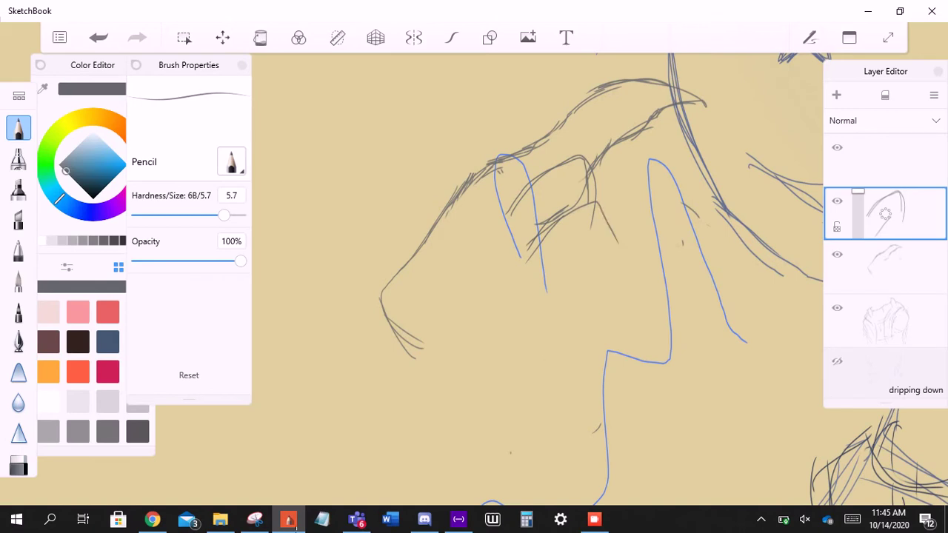
- Sketch two more curled fingers stacked below the first, with arched tops and rounded fronts
{"action": "left_click_drag", "start_coordinate": [614, 245], "coordinate": [622, 272]}
{"action": "mouse_move", "coordinate": [602, 219]}
{"action": "left_mouse_down"}
{"action": "mouse_move", "coordinate": [620, 269]}
{"action": "mouse_move", "coordinate": [616, 305]}
{"action": "left_mouse_up"}
{"action": "left_click_drag", "start_coordinate": [519, 371], "coordinate": [526, 288]}
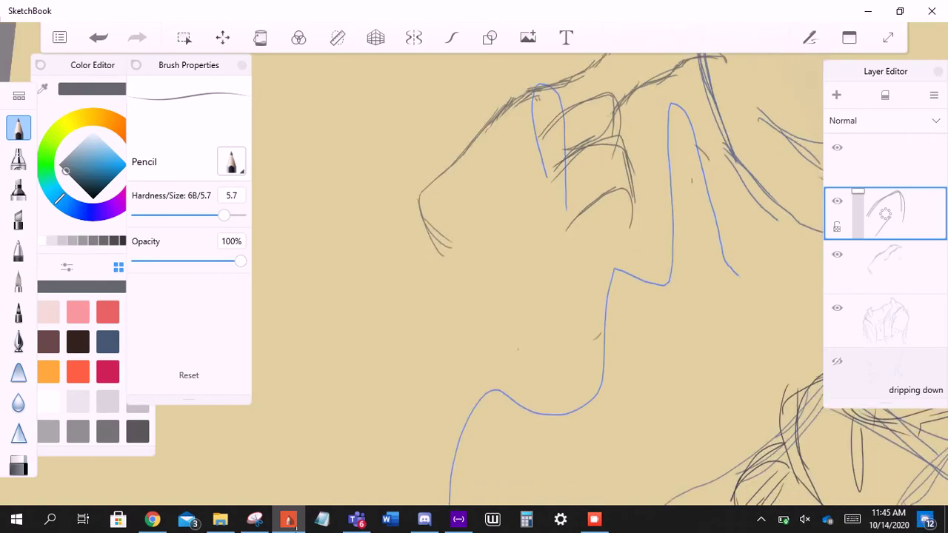
- Draw the palm's edge curving from the lowest curled finger down toward the wrist, and undo the extra strokes at its lower end
{"action": "mouse_move", "coordinate": [630, 209]}
{"action": "left_mouse_down"}
{"action": "mouse_move", "coordinate": [609, 273]}
{"action": "mouse_move", "coordinate": [532, 319]}
{"action": "left_mouse_up"}
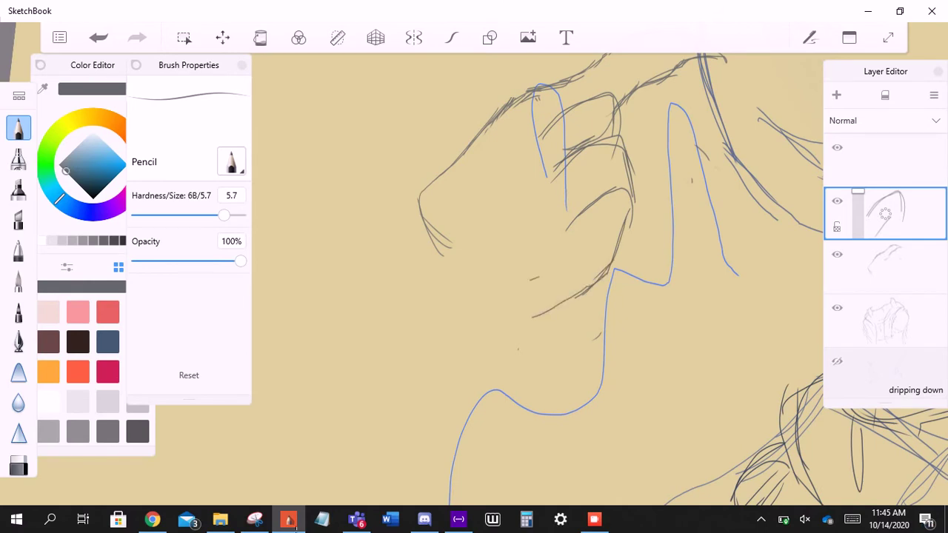
{"action": "left_click_drag", "start_coordinate": [496, 284], "coordinate": [561, 305]}
{"action": "scroll", "coordinate": [514, 99], "scroll_direction": "down", "scroll_amount": 5}
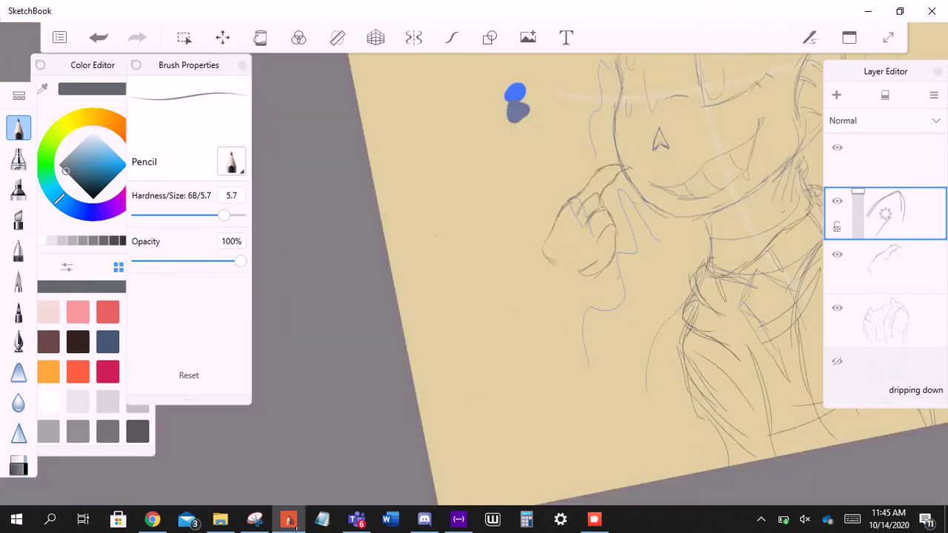
{"action": "key", "text": "ctrl+z"}
{"action": "scroll", "coordinate": [576, 159], "scroll_direction": "up", "scroll_amount": 5}
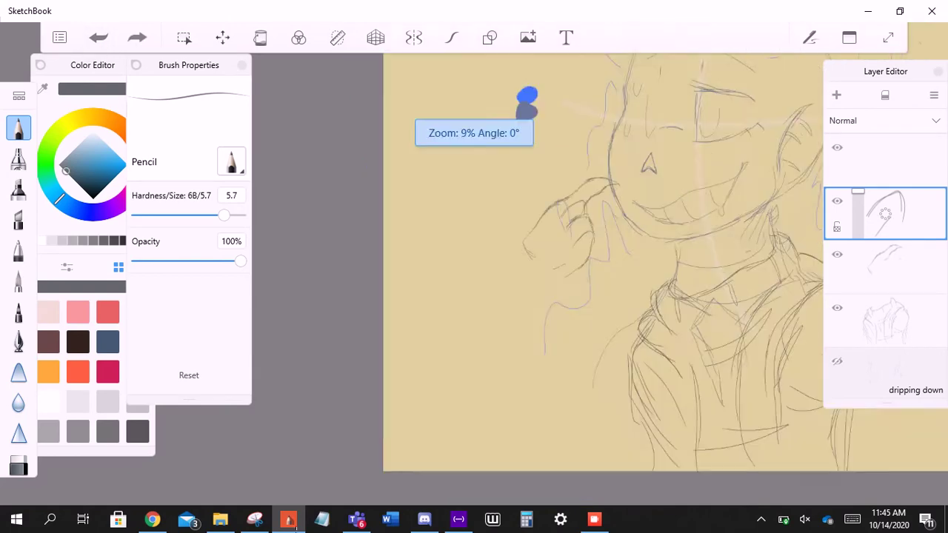
{"action": "key", "text": "ctrl+z"}
{"action": "scroll", "coordinate": [519, 267], "scroll_direction": "up", "scroll_amount": 1}
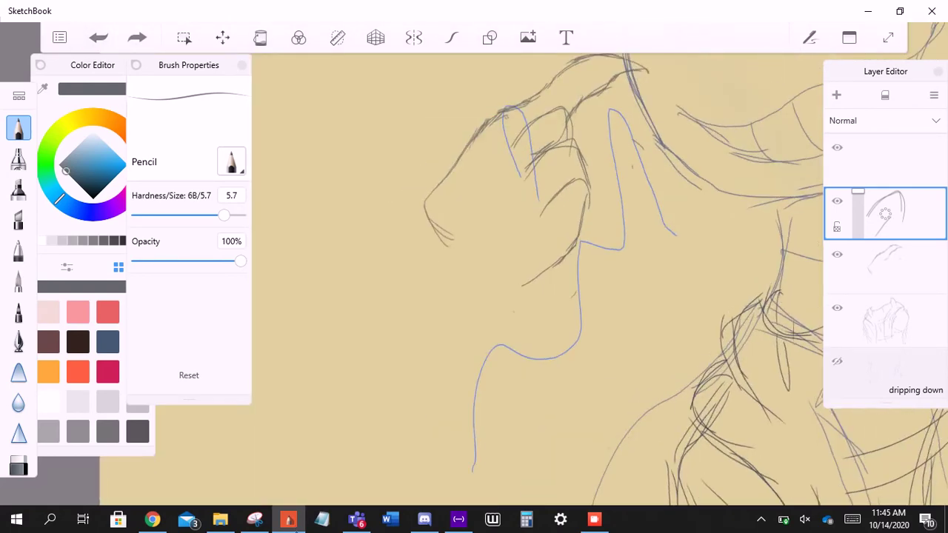
- Draw the outer wrist edge down from the back of the hand and an inner wrist curve from the palm's lower edge
{"action": "left_click_drag", "start_coordinate": [432, 194], "coordinate": [420, 241]}
{"action": "left_click_drag", "start_coordinate": [423, 194], "coordinate": [409, 272]}
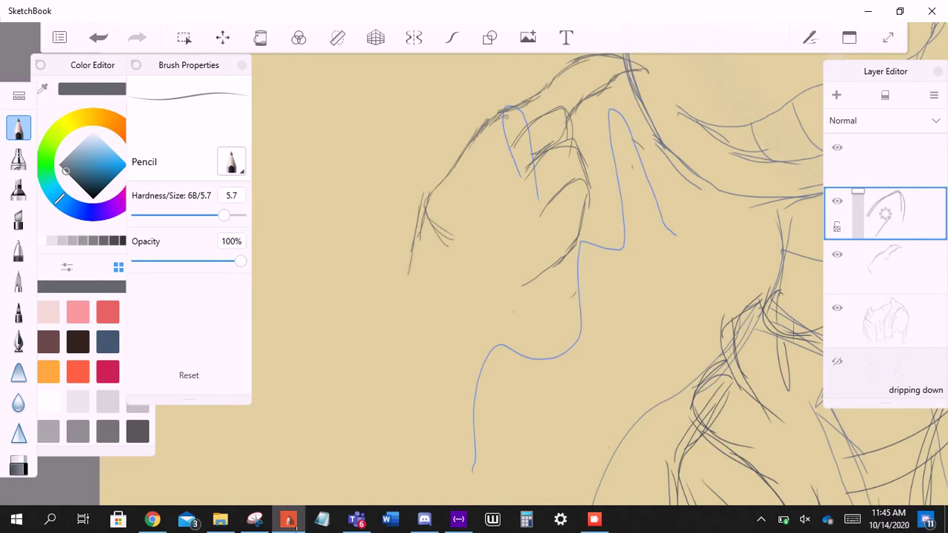
{"action": "left_click_drag", "start_coordinate": [420, 214], "coordinate": [407, 273]}
{"action": "left_click_drag", "start_coordinate": [530, 282], "coordinate": [469, 329]}
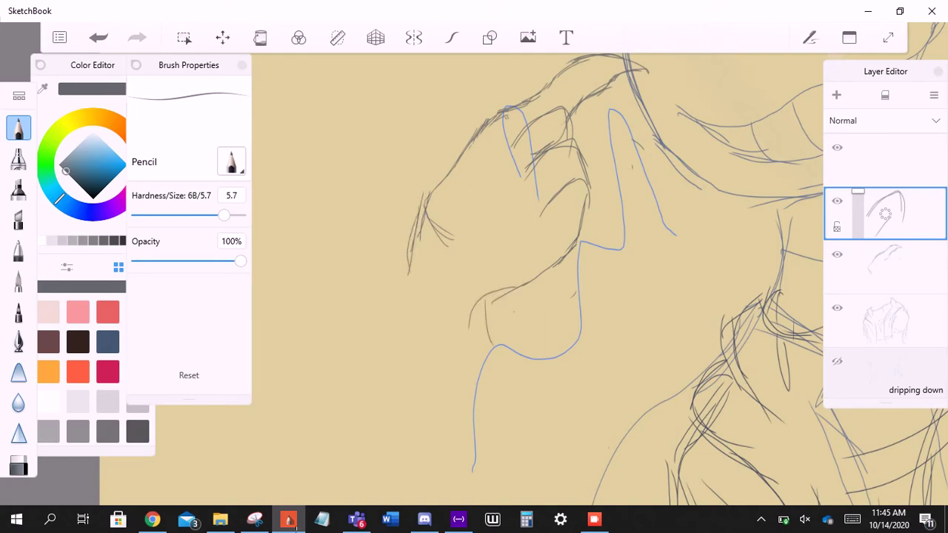
{"action": "left_click_drag", "start_coordinate": [485, 291], "coordinate": [498, 362]}
{"action": "left_click_drag", "start_coordinate": [406, 262], "coordinate": [392, 370]}
{"action": "scroll", "coordinate": [485, 134], "scroll_direction": "down", "scroll_amount": 5}
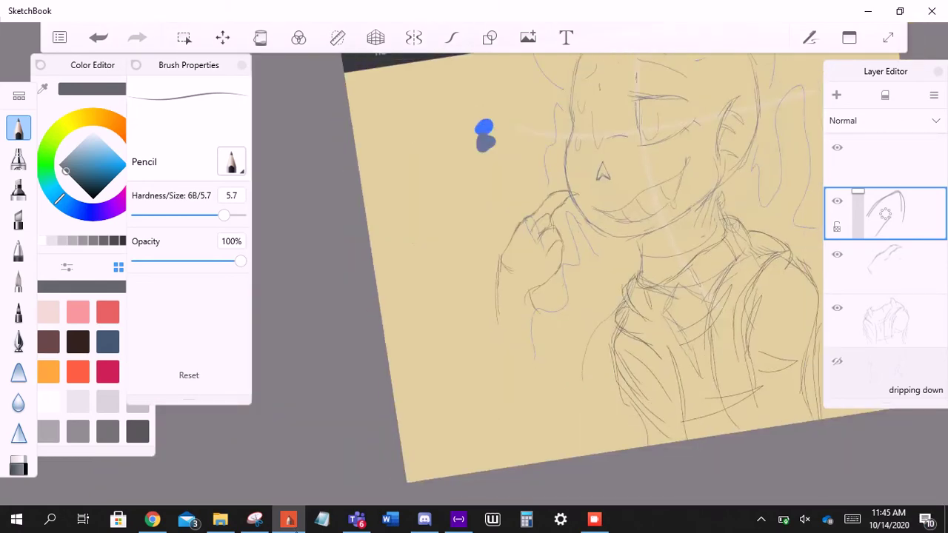
- Try a small looping contour closing the lowest curled finger against the palm, and undo it
{"action": "scroll", "coordinate": [486, 135], "scroll_direction": "up", "scroll_amount": 5}
{"action": "left_click_drag", "start_coordinate": [561, 227], "coordinate": [520, 311]}
{"action": "left_click_drag", "start_coordinate": [516, 243], "coordinate": [517, 314]}
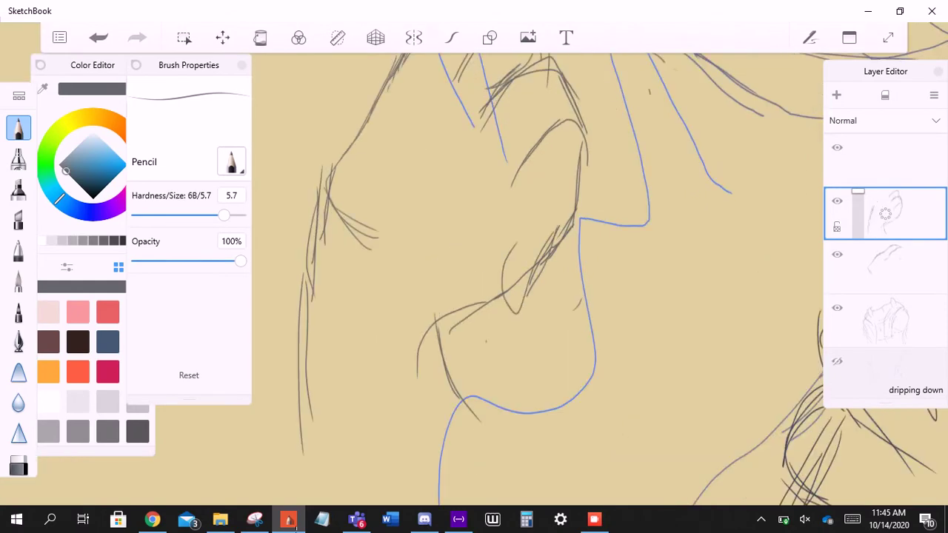
{"action": "key", "text": "ctrl+z"}
{"action": "left_click_drag", "start_coordinate": [518, 241], "coordinate": [474, 288]}
{"action": "scroll", "coordinate": [485, 134], "scroll_direction": "down", "scroll_amount": 5}
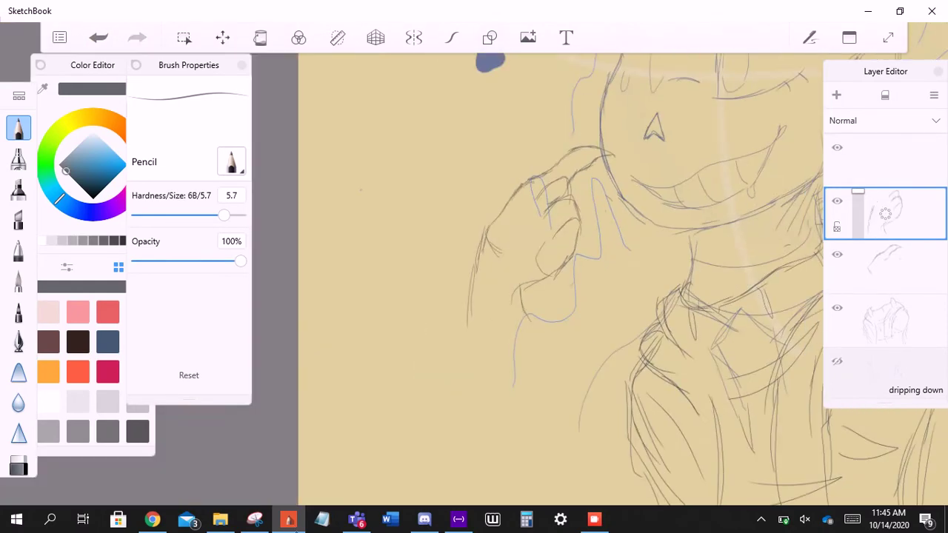
{"action": "key", "text": "ctrl+z"}
- Try erasing the palm's lower edge and most of the inner wrist curve with the hard eraser
{"action": "scroll", "coordinate": [485, 135], "scroll_direction": "up", "scroll_amount": 5}
{"action": "key", "text": "e"}
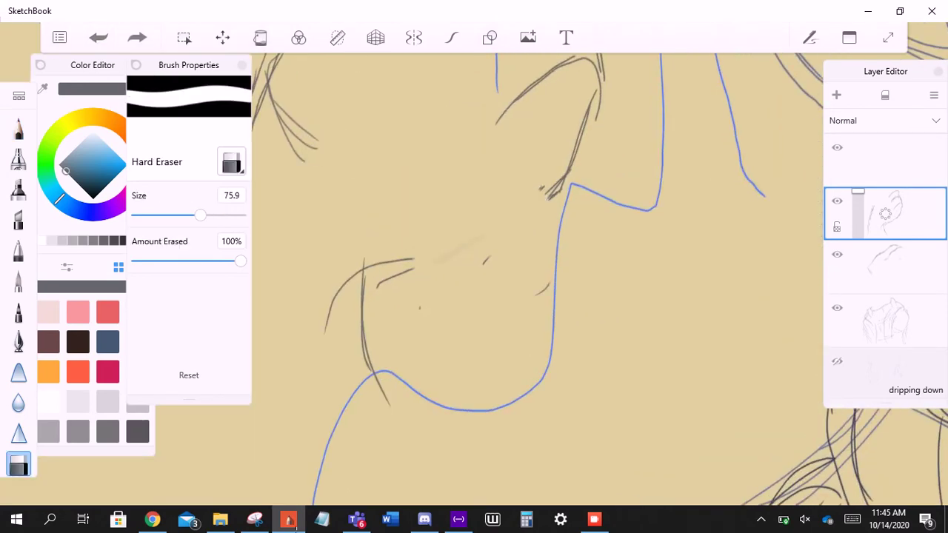
{"action": "scroll", "coordinate": [566, 256], "scroll_direction": "down", "scroll_amount": 2}
{"action": "scroll", "coordinate": [508, 297], "scroll_direction": "down", "scroll_amount": 2}
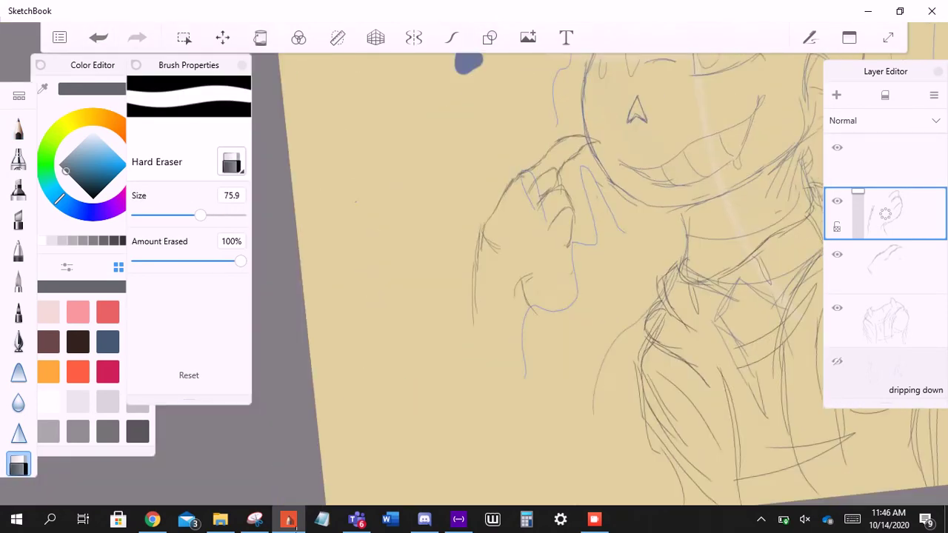
{"action": "scroll", "coordinate": [518, 282], "scroll_direction": "up", "scroll_amount": 3}
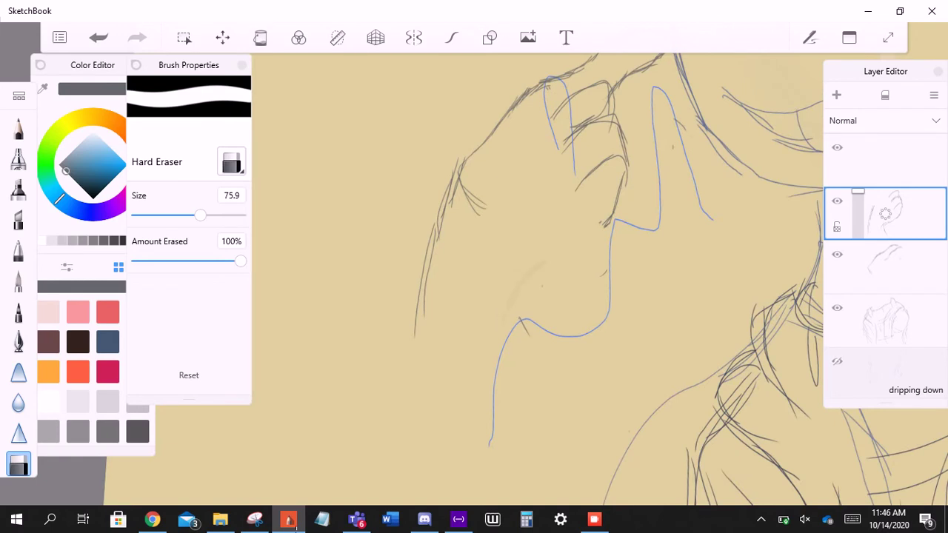
- Try a new inner wrist line curving down from the middle of the palm
{"action": "key", "text": "e"}
{"action": "left_click_drag", "start_coordinate": [539, 245], "coordinate": [538, 328]}
{"action": "key", "text": "ctrl+z"}
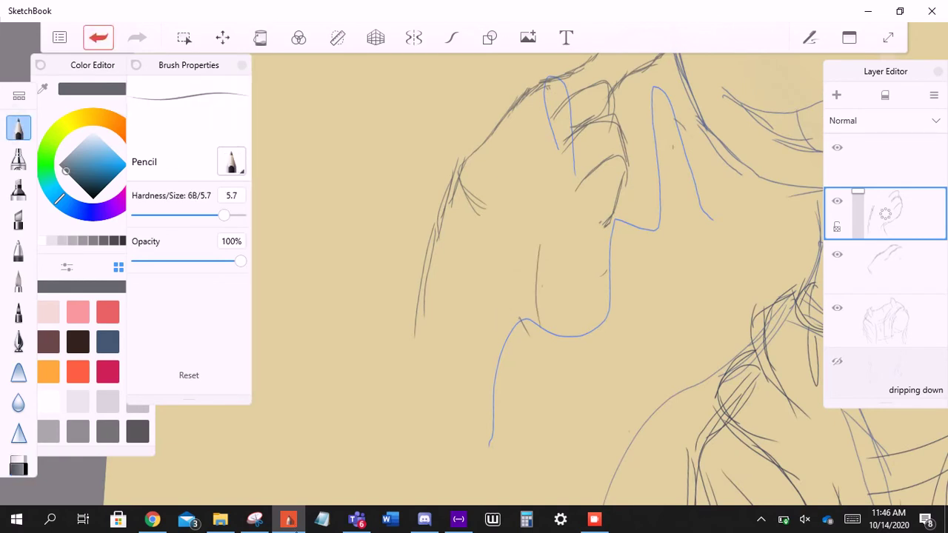
{"action": "left_click_drag", "start_coordinate": [519, 250], "coordinate": [508, 339]}
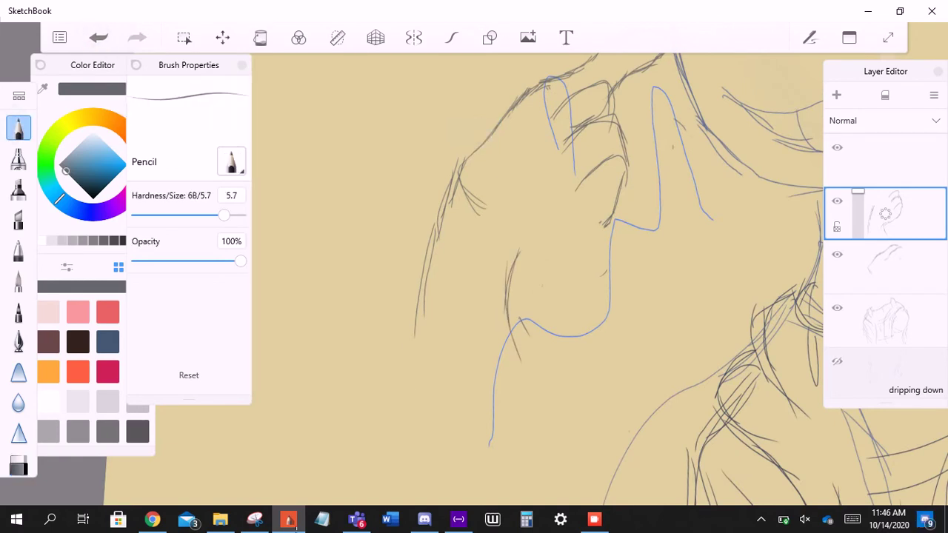
- Try extending both forearm edges downward and joining them with a rounded elbow
{"action": "left_click_drag", "start_coordinate": [419, 326], "coordinate": [407, 442]}
{"action": "mouse_move", "coordinate": [418, 314]}
{"action": "left_mouse_down"}
{"action": "mouse_move", "coordinate": [401, 406]}
{"action": "mouse_move", "coordinate": [453, 469]}
{"action": "mouse_move", "coordinate": [474, 478]}
{"action": "left_mouse_up"}
{"action": "left_click_drag", "start_coordinate": [511, 356], "coordinate": [520, 404]}
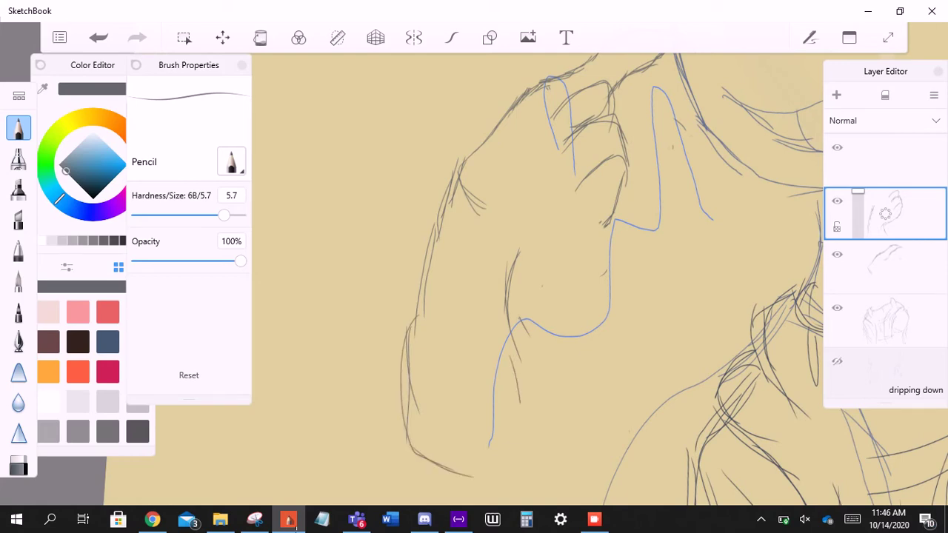
{"action": "left_click_drag", "start_coordinate": [520, 328], "coordinate": [525, 421]}
{"action": "mouse_move", "coordinate": [400, 379]}
{"action": "left_mouse_down"}
{"action": "mouse_move", "coordinate": [434, 479]}
{"action": "mouse_move", "coordinate": [426, 454]}
{"action": "left_mouse_up"}
{"action": "left_click_drag", "start_coordinate": [435, 474], "coordinate": [519, 465]}
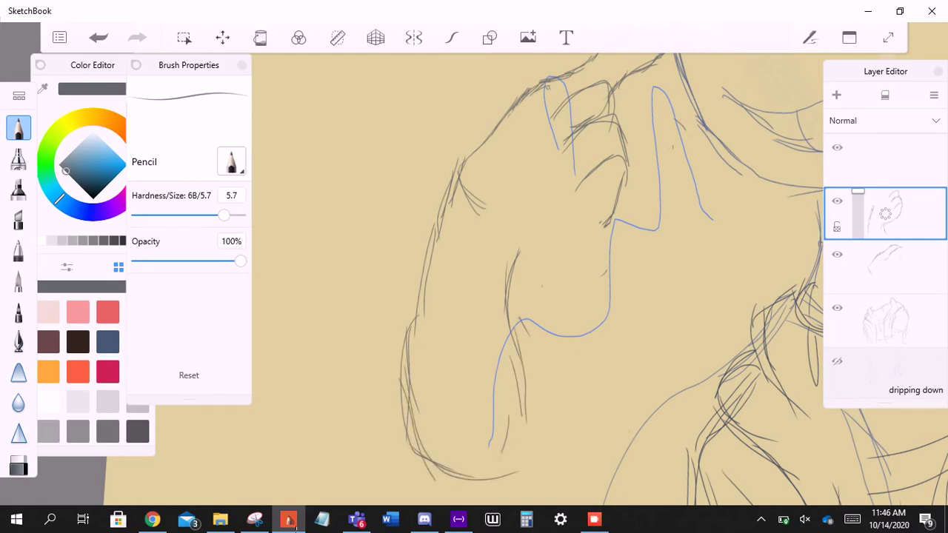
{"action": "scroll", "coordinate": [474, 282], "scroll_direction": "down", "scroll_amount": 5}
{"action": "scroll", "coordinate": [474, 281], "scroll_direction": "up", "scroll_amount": 5}
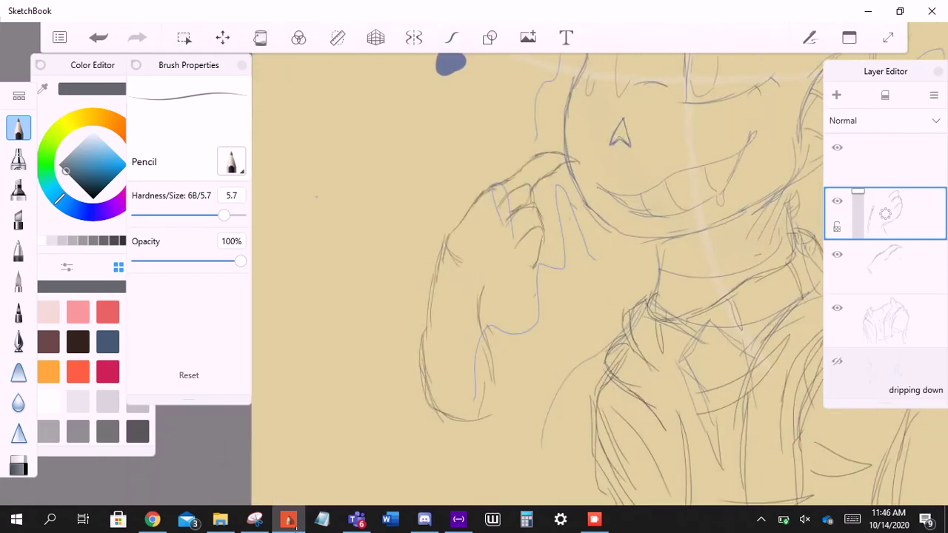
- Undo the forearm strokes, the new inner wrist line and the erasing of the palm's lower edge
{"action": "key", "text": "ctrl+z"}
{"action": "key", "text": "ctrl+z"}
{"action": "key", "text": "ctrl+z"}
{"action": "key", "text": "ctrl+z"}
{"action": "key", "text": "ctrl+z"}
{"action": "key", "text": "ctrl+z"}
{"action": "key", "text": "ctrl+z"}
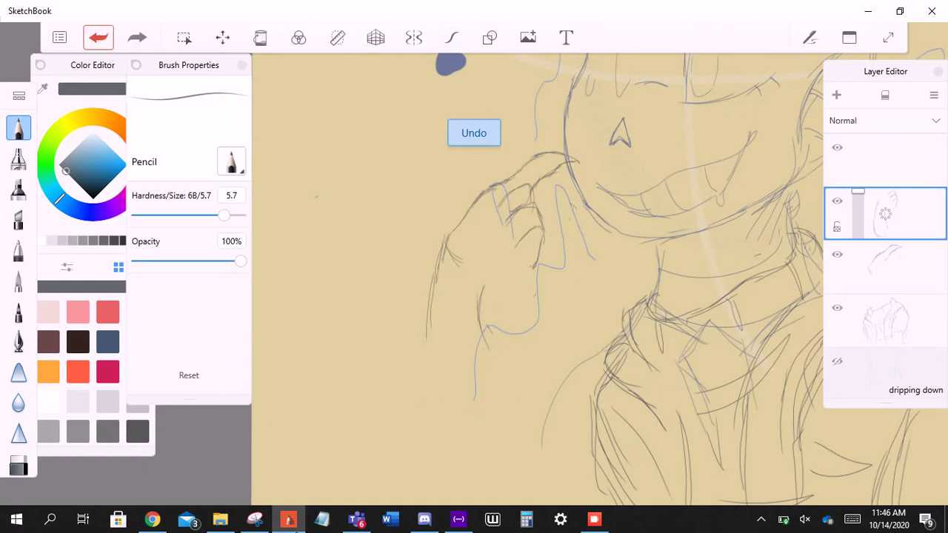
{"action": "key", "text": "ctrl+y"}
{"action": "key", "text": "ctrl+y"}
{"action": "key", "text": "ctrl+y"}
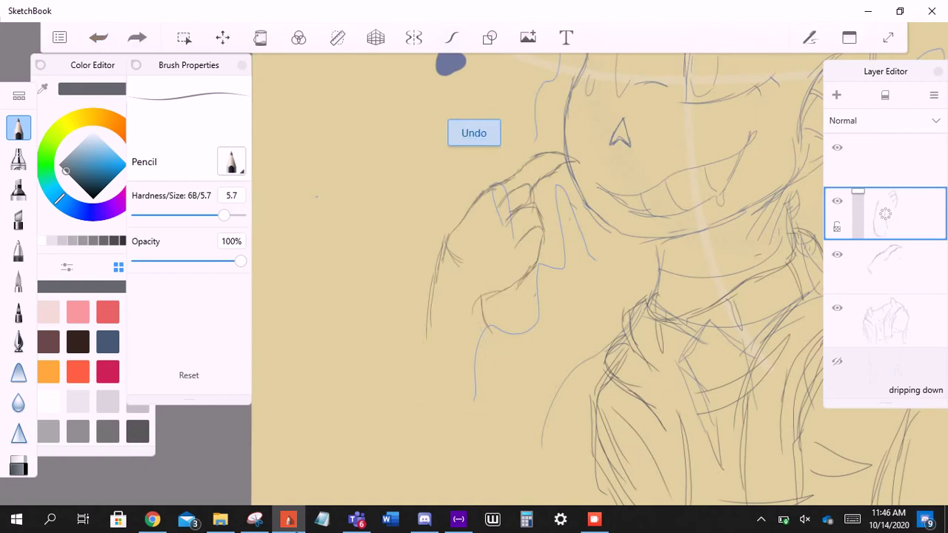
- Erase the palm's lower edge and the inner wrist curve, and undo the extra erasing along the outer wrist
{"action": "scroll", "coordinate": [474, 282], "scroll_direction": "up", "scroll_amount": 4}
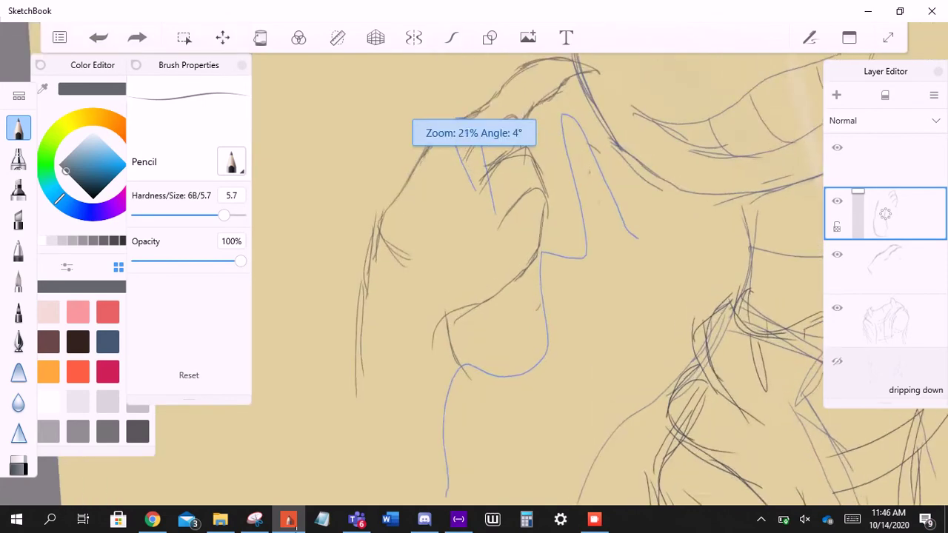
{"action": "key", "text": "e"}
{"action": "mouse_move", "coordinate": [509, 272]}
{"action": "left_mouse_down"}
{"action": "mouse_move", "coordinate": [447, 309]}
{"action": "mouse_move", "coordinate": [444, 361]}
{"action": "left_mouse_up"}
{"action": "scroll", "coordinate": [533, 282], "scroll_direction": "down", "scroll_amount": 3}
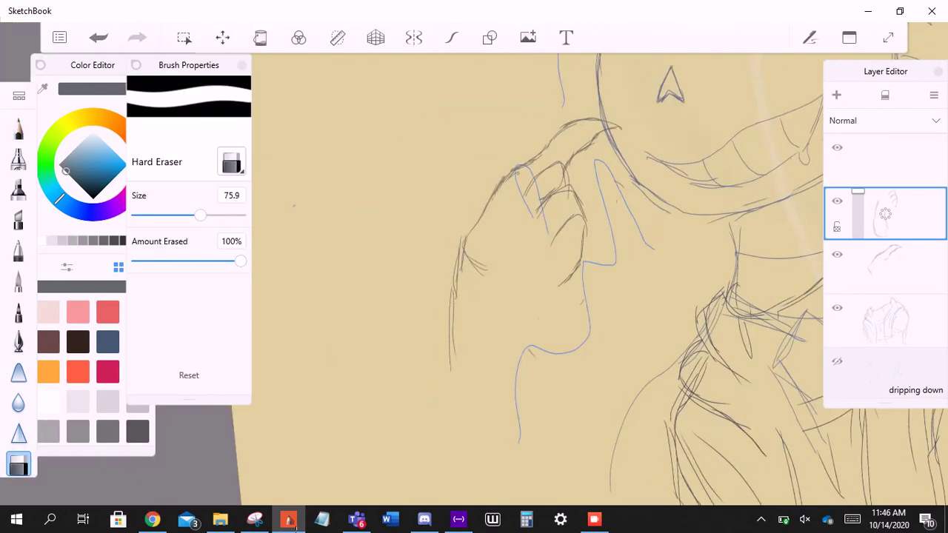
{"action": "scroll", "coordinate": [607, 242], "scroll_direction": "up", "scroll_amount": 2}
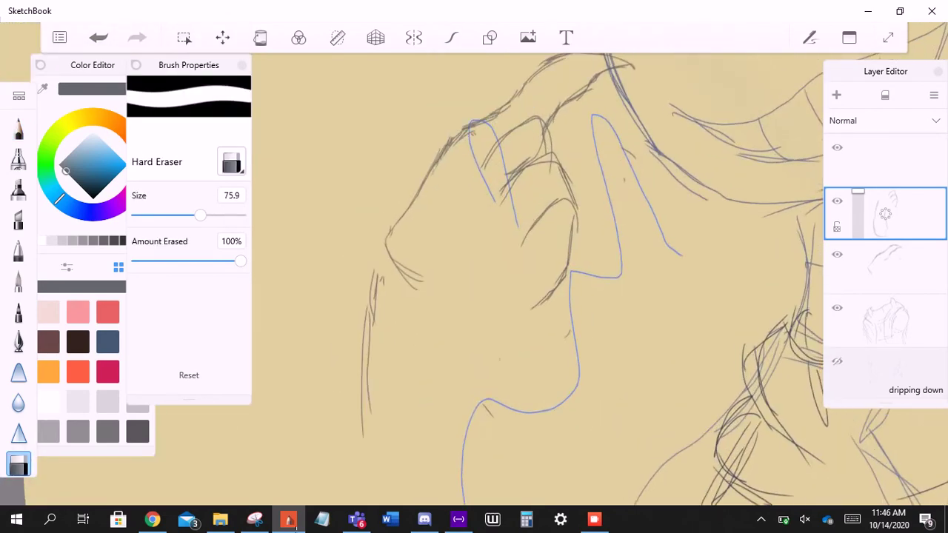
{"action": "key", "text": "ctrl+z"}
{"action": "left_click", "coordinate": [473, 127]}
- Pencil a short curve from the base of the lowest curled finger down into the palm
{"action": "left_click", "coordinate": [18, 128]}
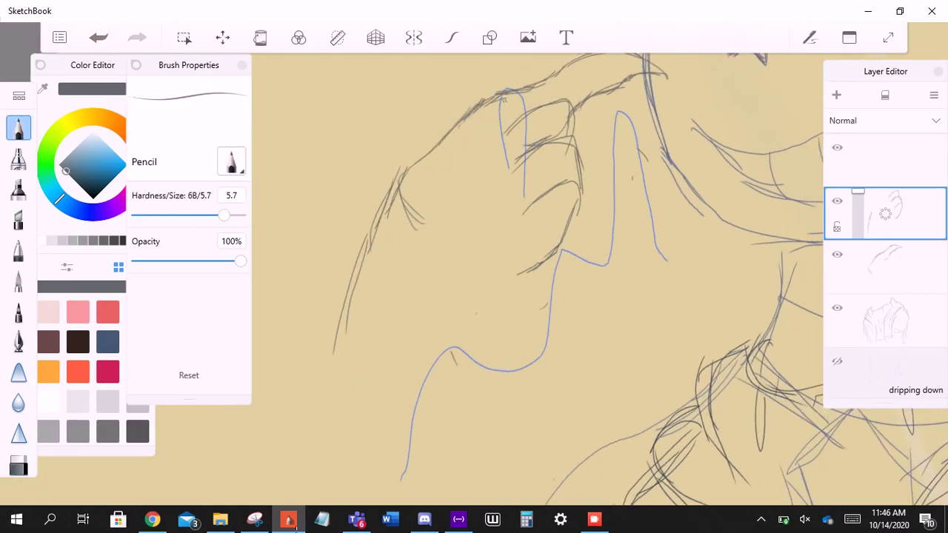
{"action": "left_click_drag", "start_coordinate": [530, 265], "coordinate": [501, 307]}
{"action": "key", "text": "ctrl+z"}
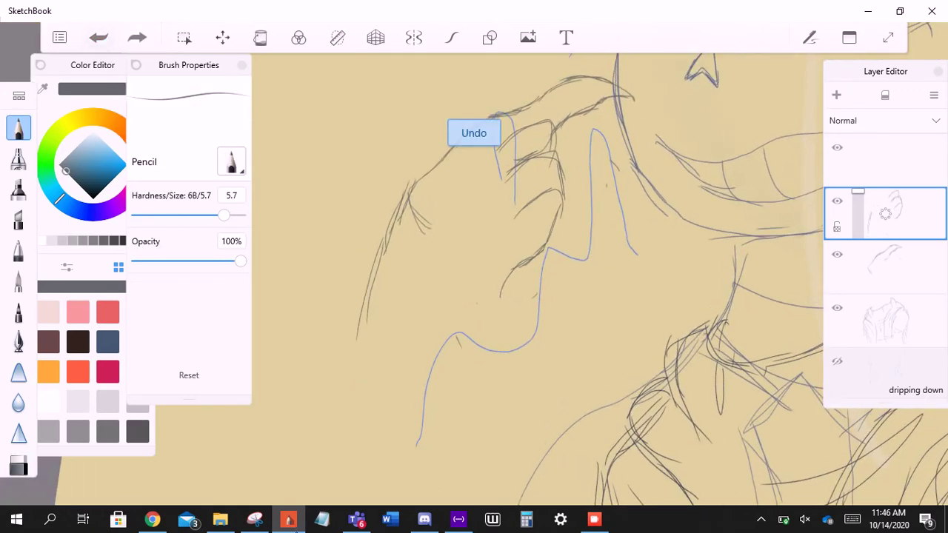
- Try a bent thumb with a rounded tip inside the palm beside the lowest curled finger, and undo its strokes
{"action": "scroll", "coordinate": [518, 282], "scroll_direction": "up", "scroll_amount": 3}
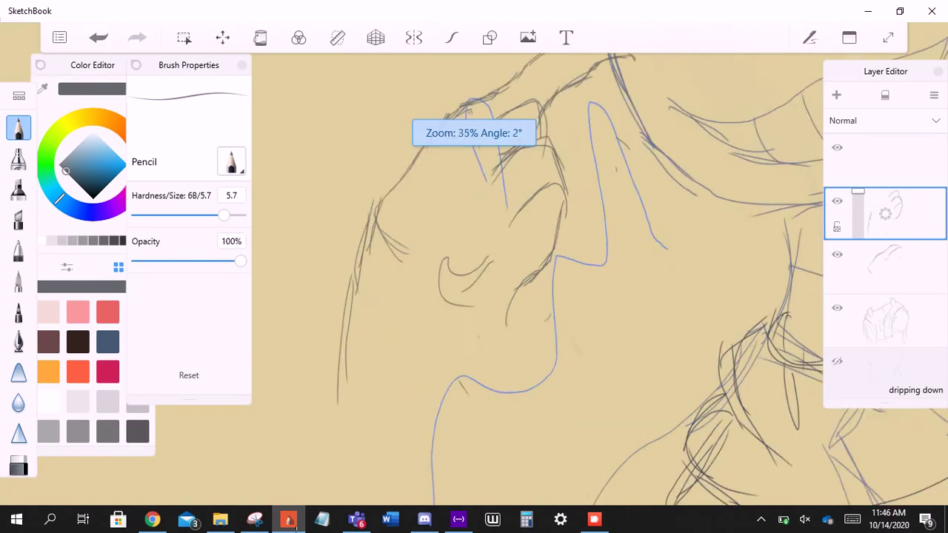
{"action": "key", "text": "ctrl+z"}
{"action": "mouse_move", "coordinate": [497, 187]}
{"action": "left_mouse_down"}
{"action": "mouse_move", "coordinate": [495, 199]}
{"action": "mouse_move", "coordinate": [396, 190]}
{"action": "left_mouse_up"}
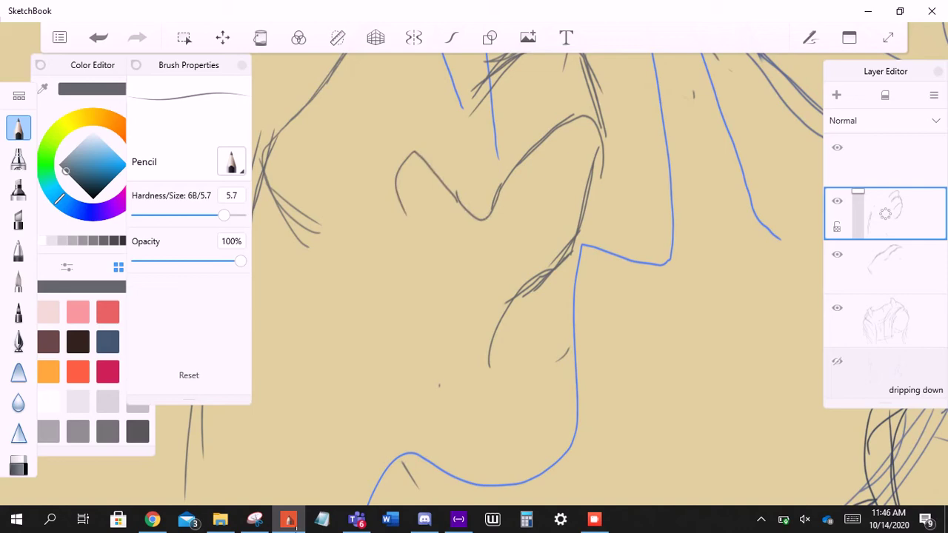
{"action": "mouse_move", "coordinate": [432, 140]}
{"action": "left_mouse_down"}
{"action": "mouse_move", "coordinate": [465, 205]}
{"action": "mouse_move", "coordinate": [429, 177]}
{"action": "mouse_move", "coordinate": [400, 175]}
{"action": "mouse_move", "coordinate": [412, 249]}
{"action": "left_mouse_up"}
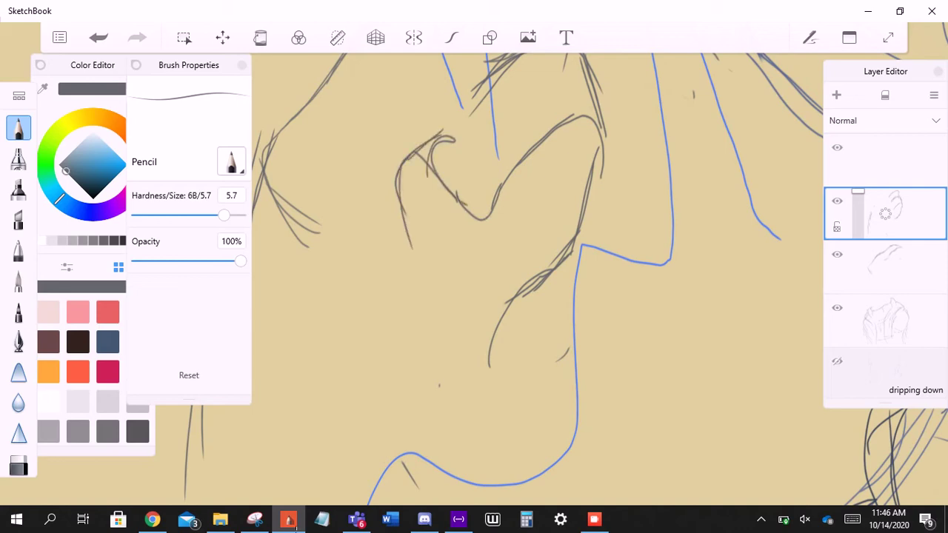
{"action": "mouse_move", "coordinate": [474, 266]}
{"action": "left_mouse_down"}
{"action": "mouse_move", "coordinate": [492, 154]}
{"action": "mouse_move", "coordinate": [459, 74]}
{"action": "left_mouse_up"}
{"action": "key", "text": "ctrl+z"}
{"action": "key", "text": "ctrl+z"}
{"action": "key", "text": "ctrl+z"}
{"action": "key", "text": "ctrl+z"}
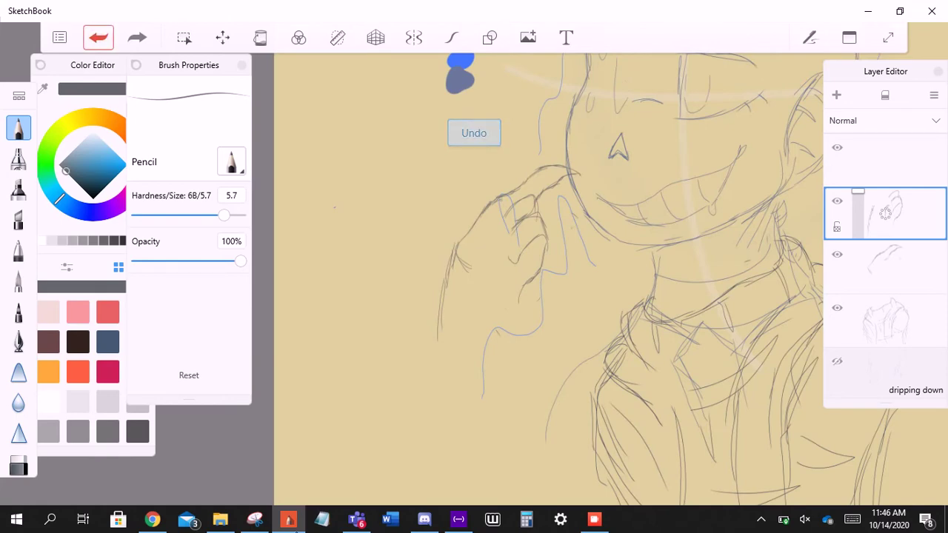
- Add a new layer above the hand sketch, and undo the trial strokes across the palm and behind the hand
{"action": "left_click_drag", "start_coordinate": [474, 266], "coordinate": [474, 178]}
{"action": "left_click", "coordinate": [837, 95]}
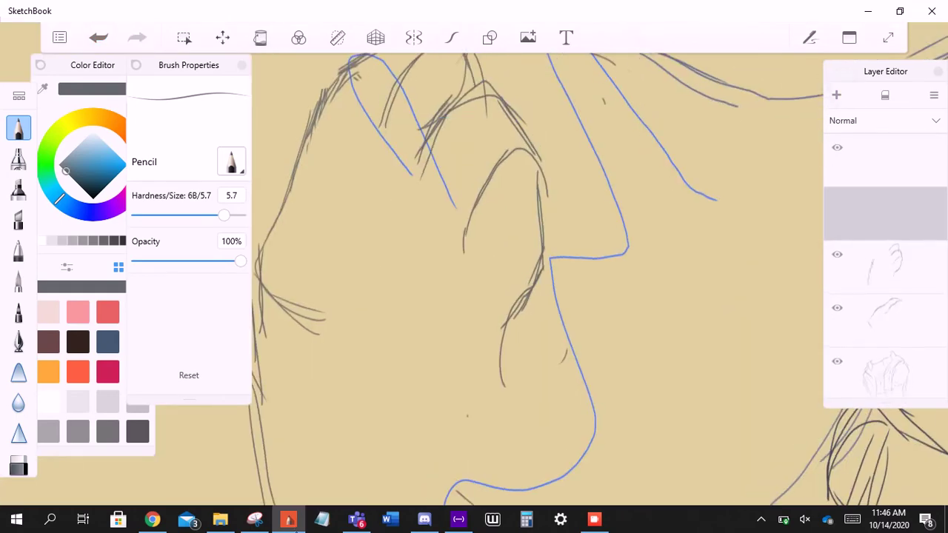
{"action": "left_click_drag", "start_coordinate": [457, 284], "coordinate": [554, 264]}
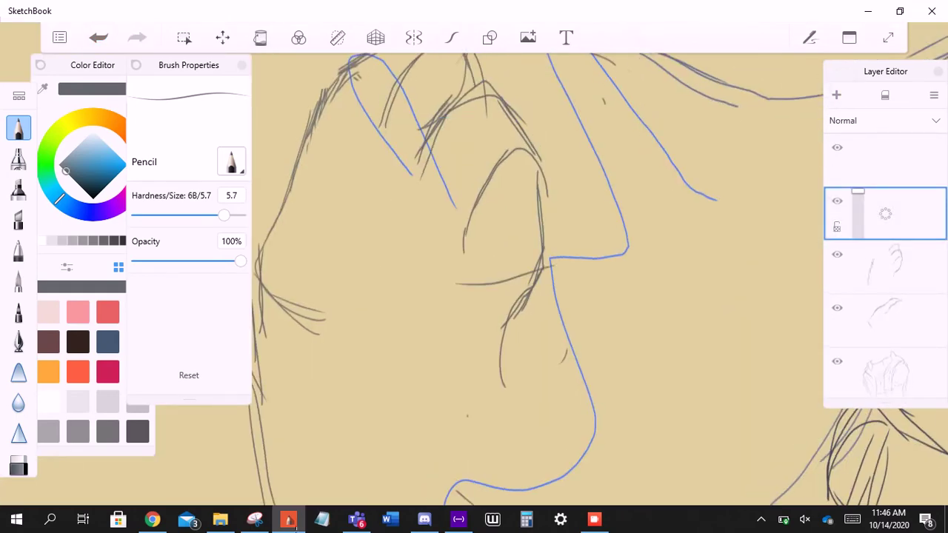
{"action": "key", "text": "ctrl+z"}
{"action": "key", "text": "ctrl+z"}
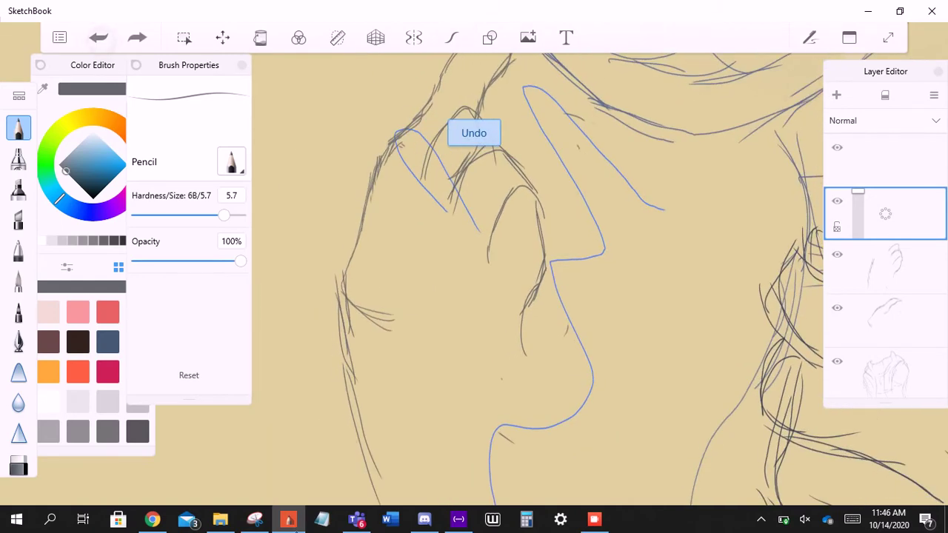
{"action": "mouse_move", "coordinate": [341, 296]}
{"action": "left_mouse_down"}
{"action": "mouse_move", "coordinate": [330, 229]}
{"action": "mouse_move", "coordinate": [365, 154]}
{"action": "left_mouse_up"}
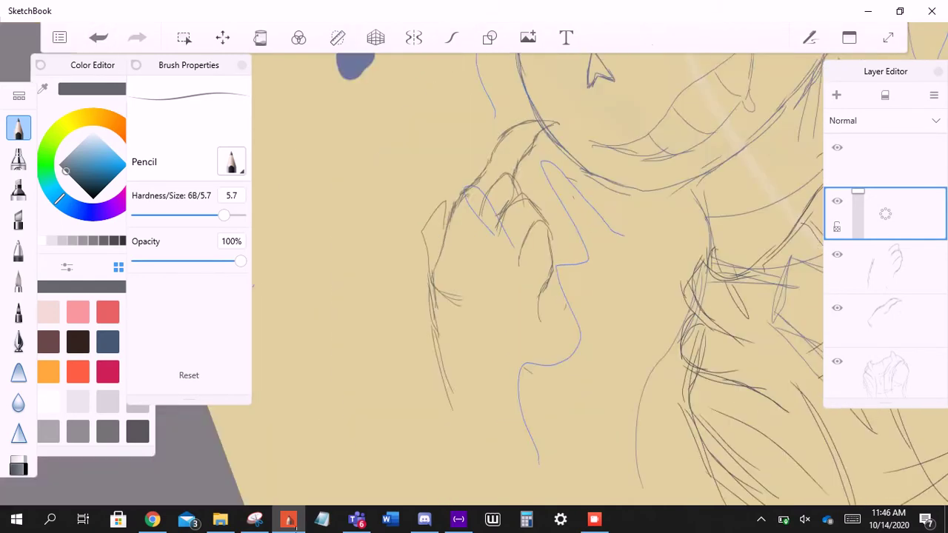
{"action": "key", "text": "ctrl+z"}
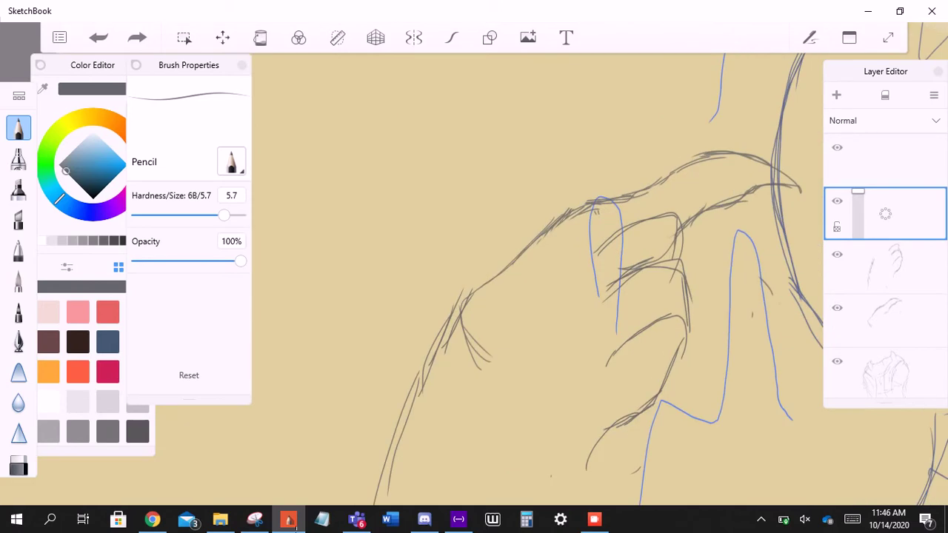
- Sketch a raised finger's outer edge rising behind the back of the hand, and undo the trial strokes at its pointed tip
{"action": "mouse_move", "coordinate": [453, 312]}
{"action": "left_mouse_down"}
{"action": "mouse_move", "coordinate": [463, 268]}
{"action": "mouse_move", "coordinate": [508, 217]}
{"action": "left_mouse_up"}
{"action": "mouse_move", "coordinate": [458, 238]}
{"action": "left_mouse_down"}
{"action": "mouse_move", "coordinate": [522, 213]}
{"action": "mouse_move", "coordinate": [568, 152]}
{"action": "mouse_move", "coordinate": [595, 156]}
{"action": "mouse_move", "coordinate": [620, 113]}
{"action": "left_mouse_up"}
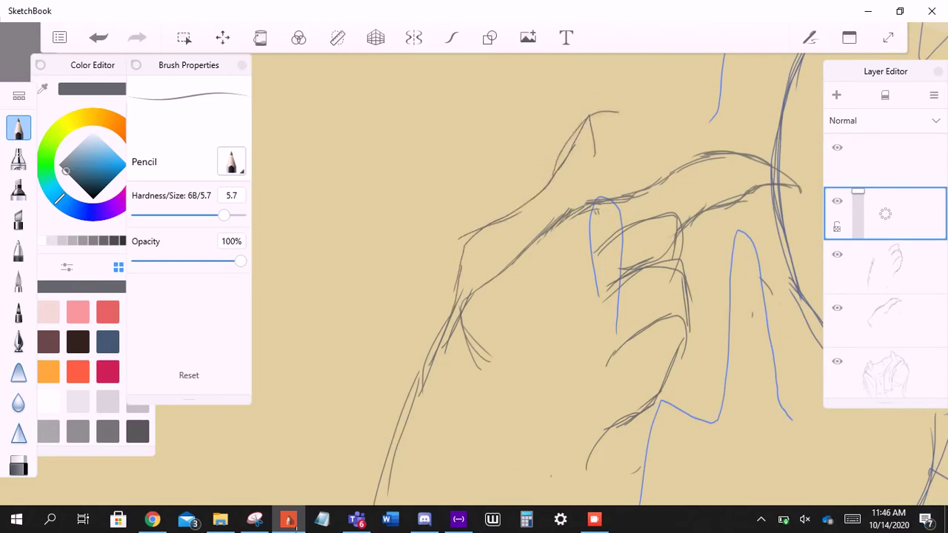
{"action": "key", "text": "ctrl+z"}
{"action": "left_click_drag", "start_coordinate": [556, 188], "coordinate": [621, 133]}
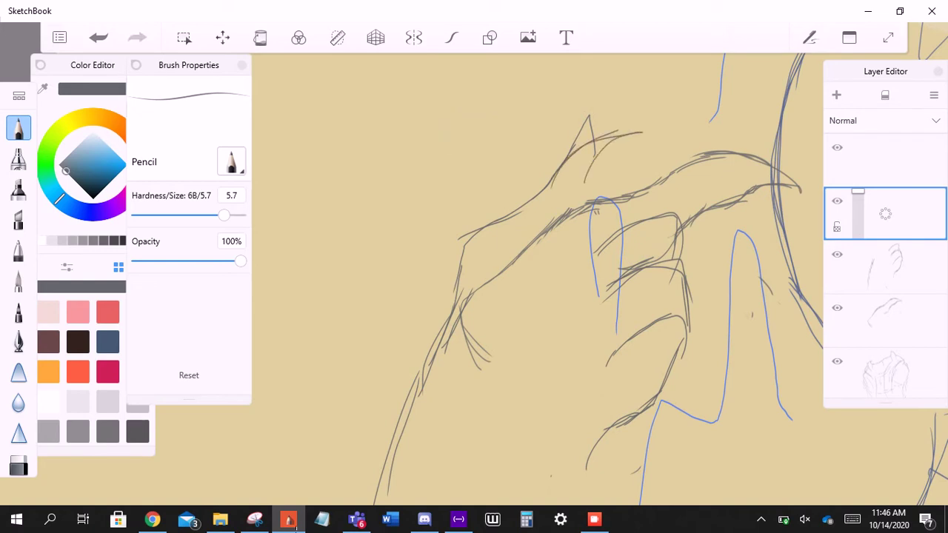
{"action": "key", "text": "ctrl+z"}
{"action": "key", "text": "ctrl+z"}
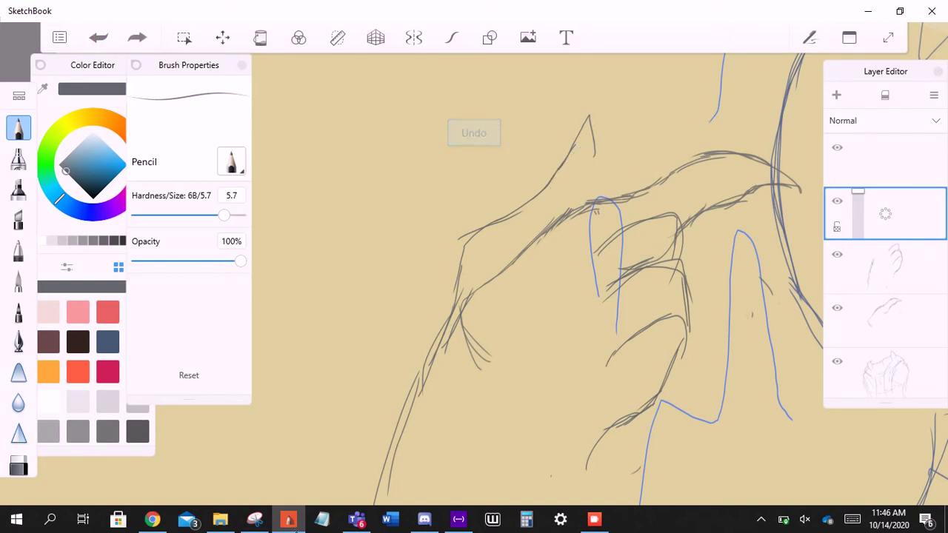
- Replace the raised finger's pointed tip with a rounded one arching toward the face
{"action": "key", "text": "ctrl+z"}
{"action": "left_click_drag", "start_coordinate": [566, 157], "coordinate": [614, 138]}
{"action": "left_click_drag", "start_coordinate": [550, 183], "coordinate": [638, 133]}
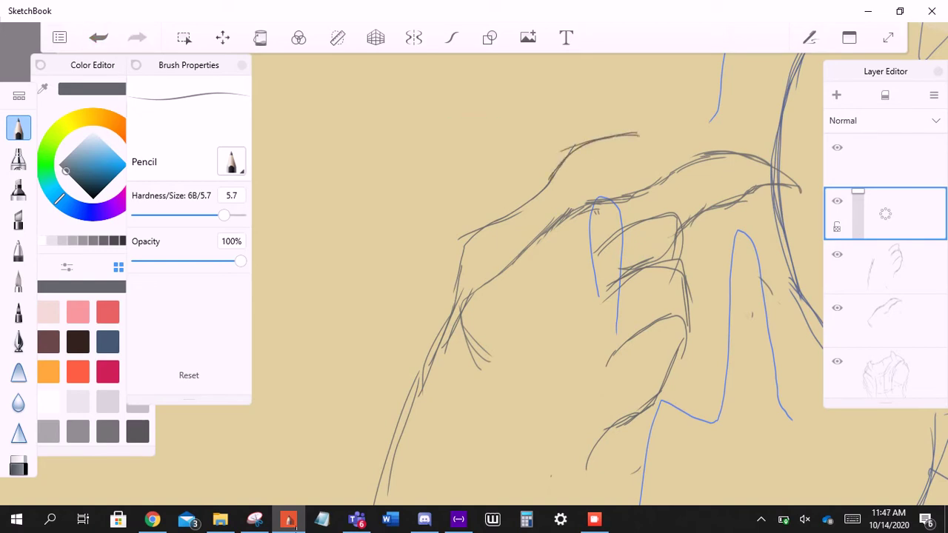
{"action": "left_click_drag", "start_coordinate": [591, 177], "coordinate": [636, 136]}
{"action": "mouse_move", "coordinate": [482, 74]}
{"action": "left_mouse_down"}
{"action": "mouse_move", "coordinate": [524, 199]}
{"action": "mouse_move", "coordinate": [545, 60]}
{"action": "left_mouse_up"}
- Transform the raised finger into a smaller, steeper shape tucked against the back of the hand
{"action": "left_click", "coordinate": [222, 37]}
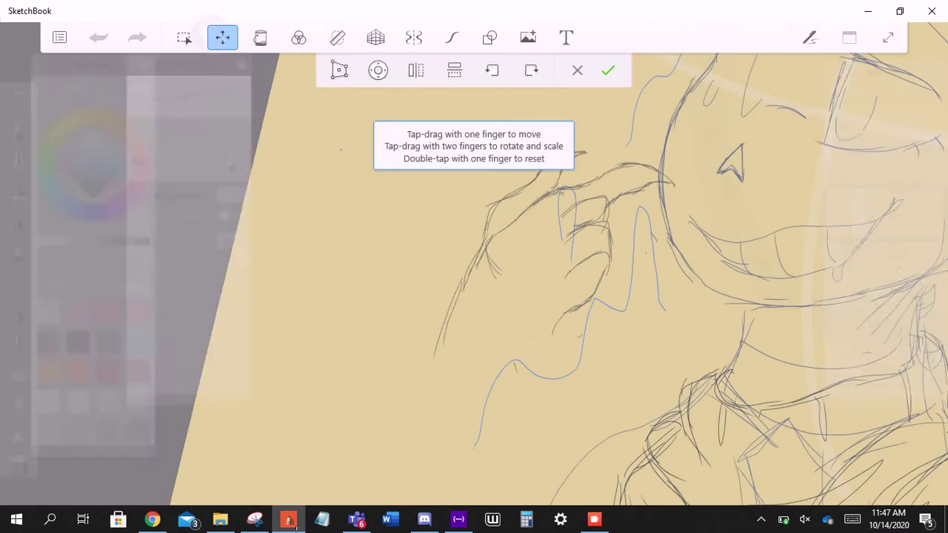
{"action": "mouse_move", "coordinate": [518, 192]}
{"action": "left_mouse_down"}
{"action": "mouse_move", "coordinate": [548, 222]}
{"action": "mouse_move", "coordinate": [510, 212]}
{"action": "left_mouse_up"}
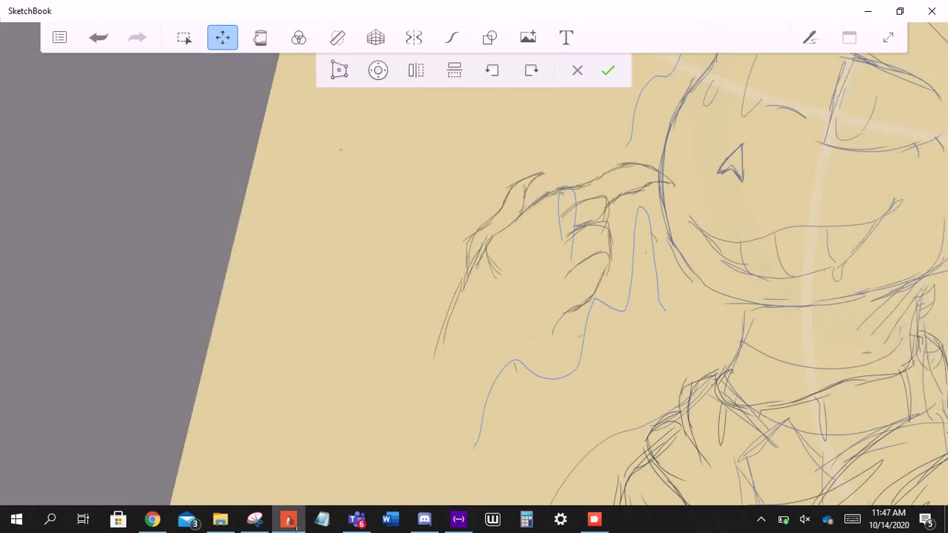
{"action": "left_click", "coordinate": [608, 70]}
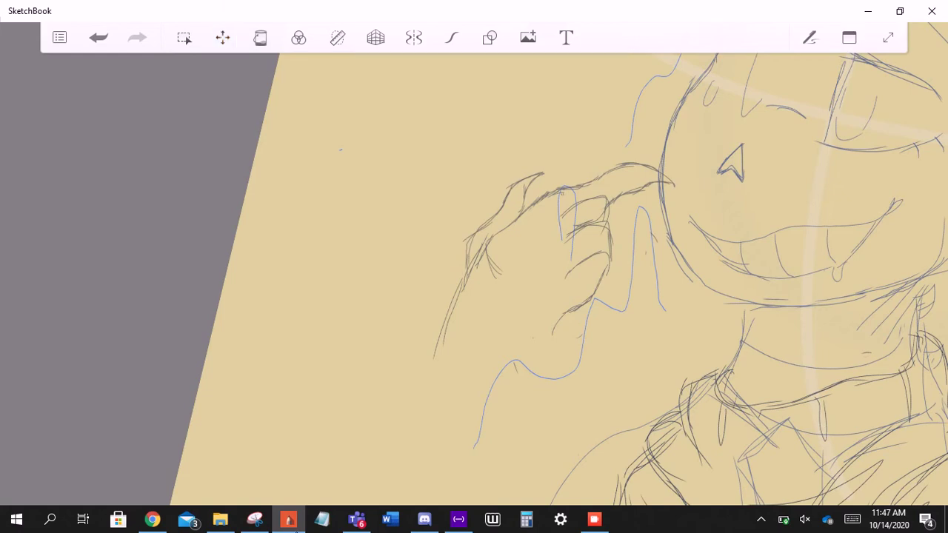
- Lasso the raised finger's base and transform it to line up with the hand's outer edge at the wrist
{"action": "scroll", "coordinate": [337, 178], "scroll_direction": "up", "scroll_amount": 3}
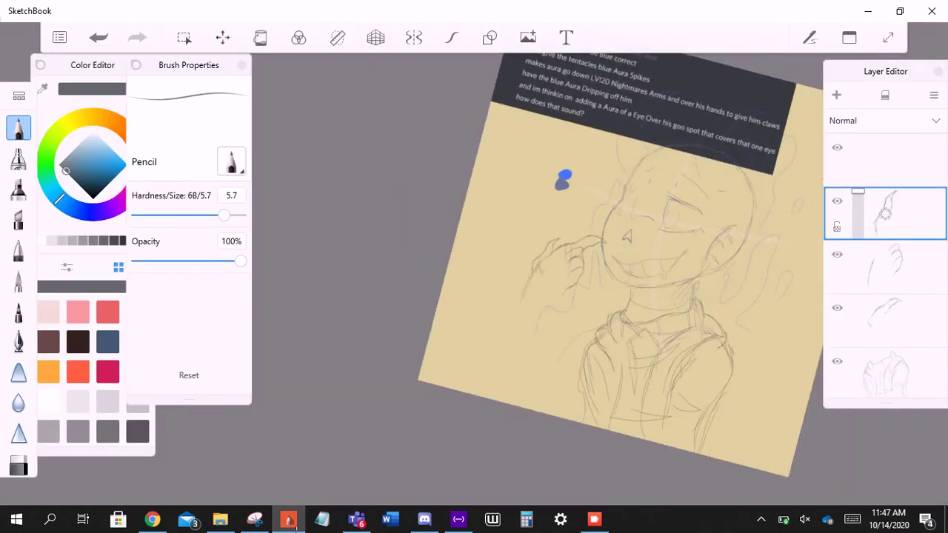
{"action": "scroll", "coordinate": [563, 177], "scroll_direction": "up", "scroll_amount": 5}
{"action": "left_click", "coordinate": [184, 37]}
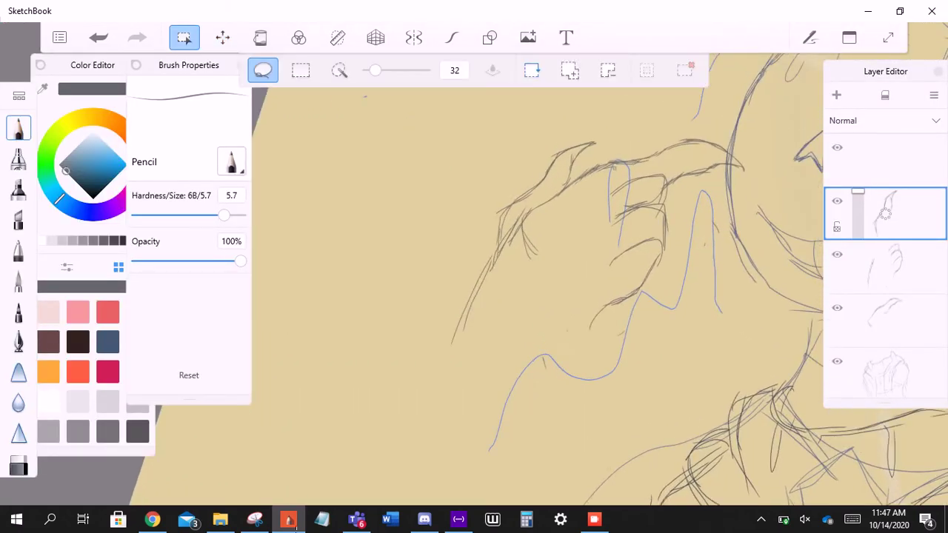
{"action": "left_click_drag", "start_coordinate": [519, 176], "coordinate": [495, 249]}
{"action": "left_click", "coordinate": [222, 38]}
{"action": "left_click_drag", "start_coordinate": [533, 185], "coordinate": [544, 226]}
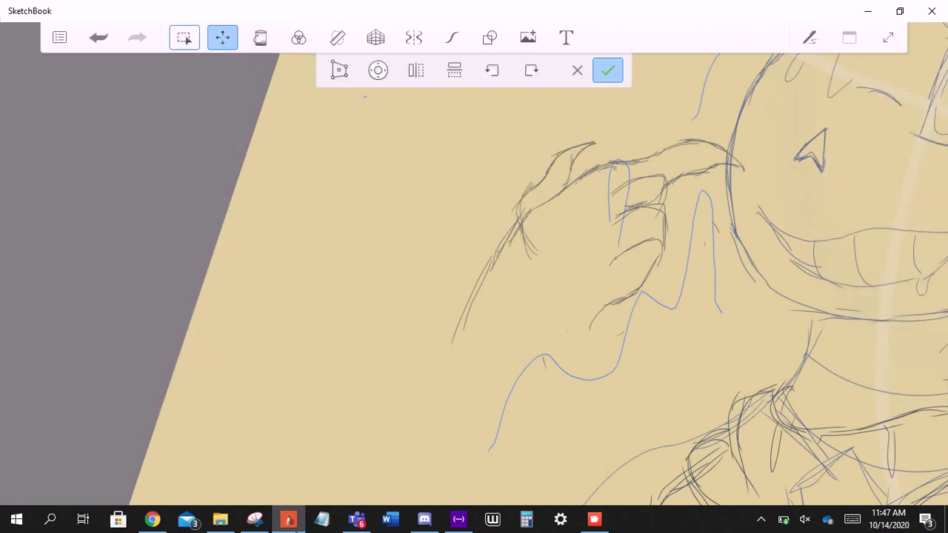
{"action": "left_click", "coordinate": [607, 71]}
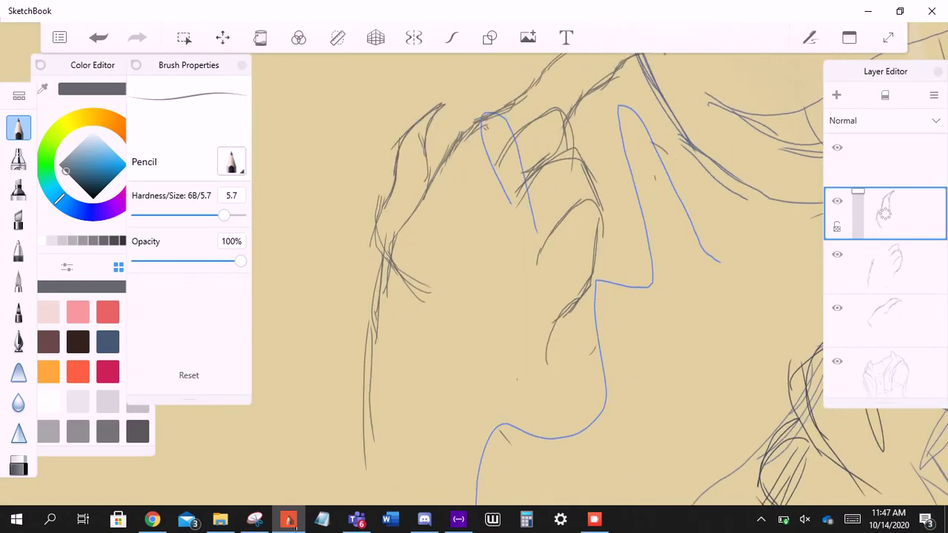
- Merge the raised-finger layer into the hand layer below and erase the lower curled fingers from the sketch
{"action": "left_click", "coordinate": [887, 209]}
{"action": "left_click_drag", "start_coordinate": [887, 213], "coordinate": [886, 250]}
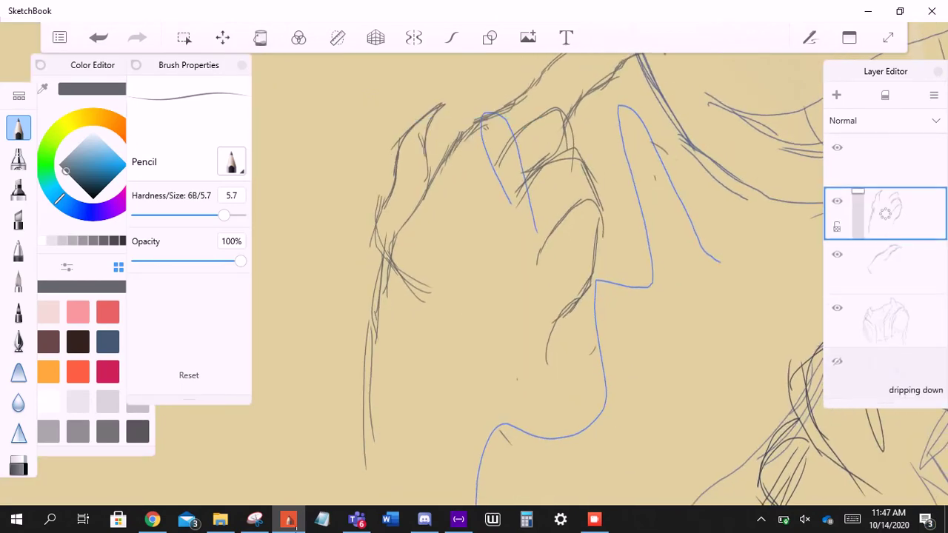
{"action": "mouse_move", "coordinate": [584, 280]}
{"action": "left_mouse_down"}
{"action": "mouse_move", "coordinate": [548, 343]}
{"action": "mouse_move", "coordinate": [542, 329]}
{"action": "left_mouse_up"}
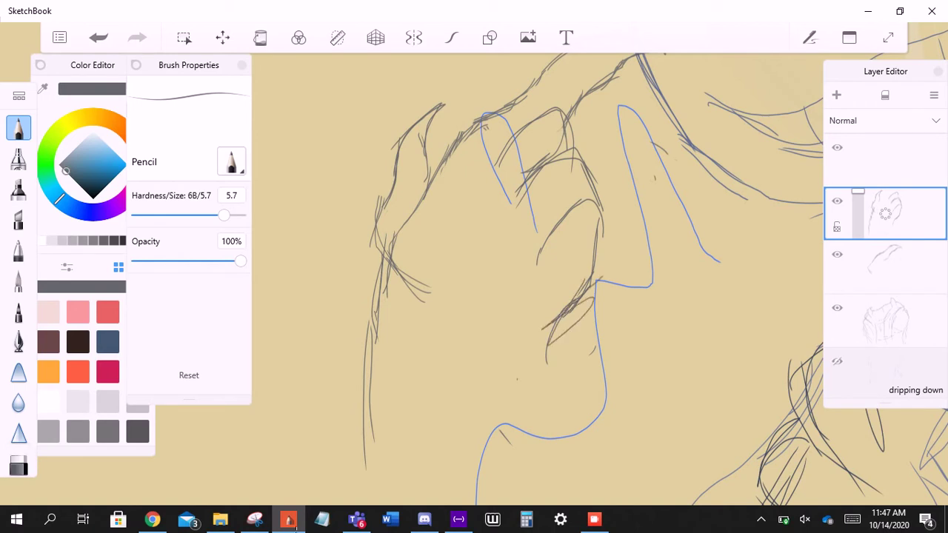
{"action": "left_click", "coordinate": [18, 465]}
{"action": "left_click_drag", "start_coordinate": [618, 226], "coordinate": [552, 348]}
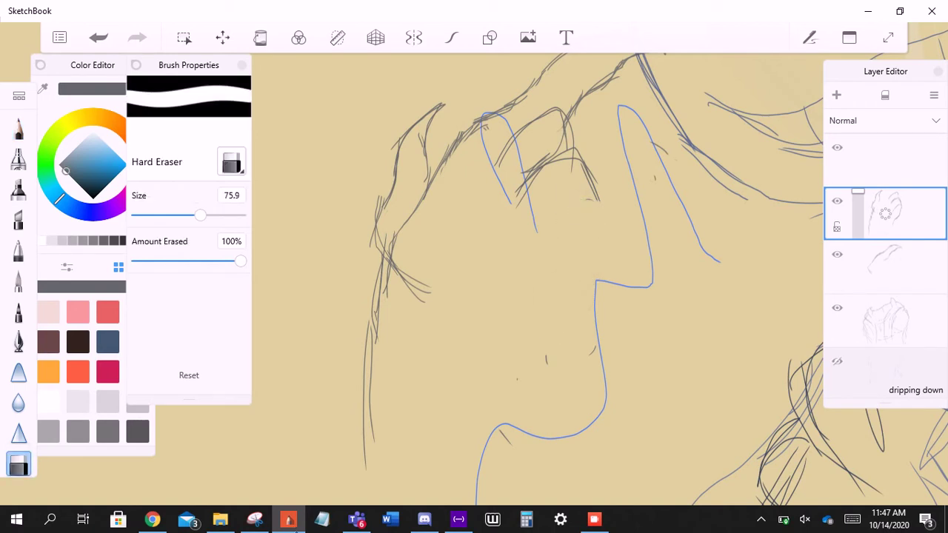
{"action": "key", "text": "e"}
- Sketch a long finger with a pointed claw tip extending from the remaining curled finger's knuckle
{"action": "scroll", "coordinate": [474, 267], "scroll_direction": "up", "scroll_amount": 3}
{"action": "key", "text": "ctrl+z"}
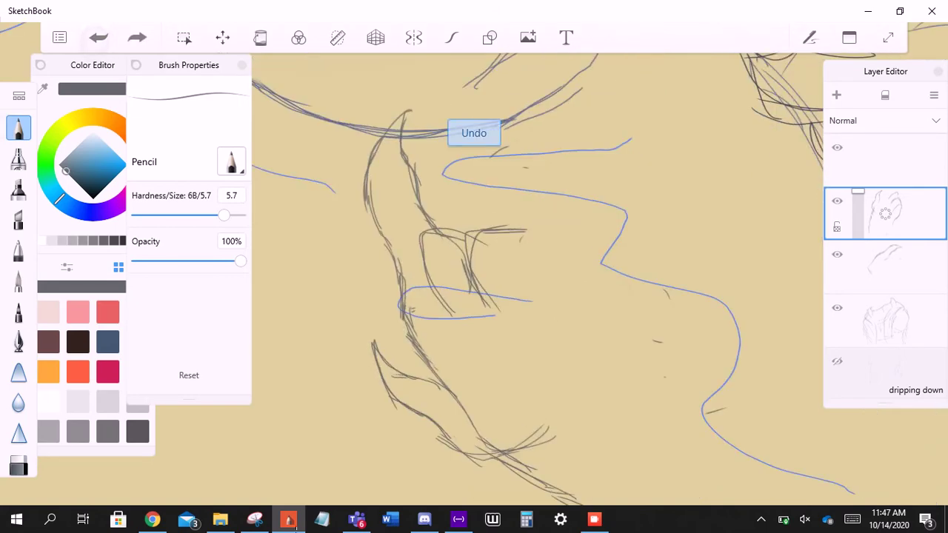
{"action": "left_click_drag", "start_coordinate": [461, 264], "coordinate": [596, 189]}
{"action": "mouse_move", "coordinate": [504, 242]}
{"action": "left_mouse_down"}
{"action": "mouse_move", "coordinate": [623, 167]}
{"action": "mouse_move", "coordinate": [605, 158]}
{"action": "left_mouse_up"}
{"action": "left_click_drag", "start_coordinate": [568, 187], "coordinate": [674, 140]}
{"action": "left_click_drag", "start_coordinate": [622, 200], "coordinate": [689, 139]}
- Add the clawed finger's inner edge, and undo the trial strokes for another finger beneath it
{"action": "mouse_move", "coordinate": [518, 296]}
{"action": "left_mouse_down"}
{"action": "mouse_move", "coordinate": [511, 289]}
{"action": "mouse_move", "coordinate": [467, 333]}
{"action": "mouse_move", "coordinate": [518, 297]}
{"action": "left_mouse_up"}
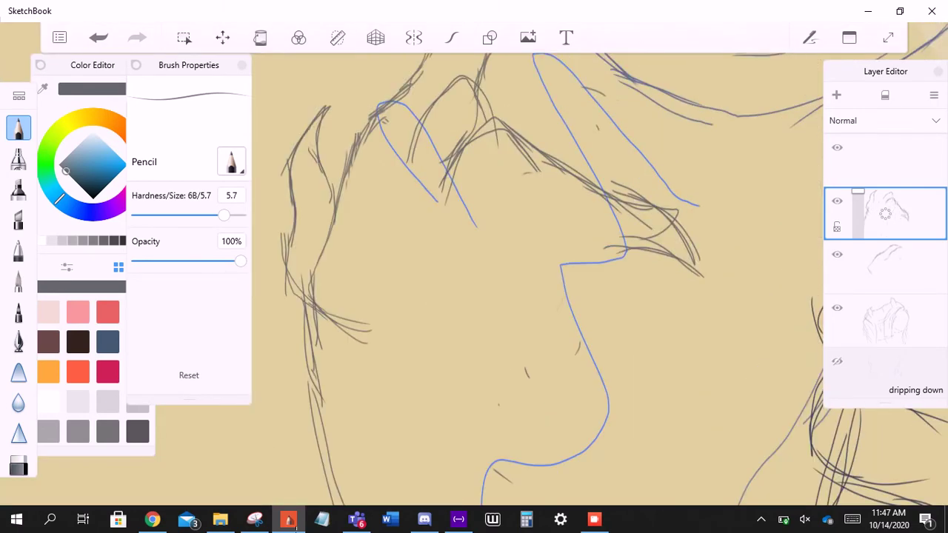
{"action": "left_click_drag", "start_coordinate": [504, 189], "coordinate": [585, 234]}
{"action": "left_click_drag", "start_coordinate": [482, 253], "coordinate": [570, 256]}
{"action": "left_click_drag", "start_coordinate": [519, 233], "coordinate": [603, 289]}
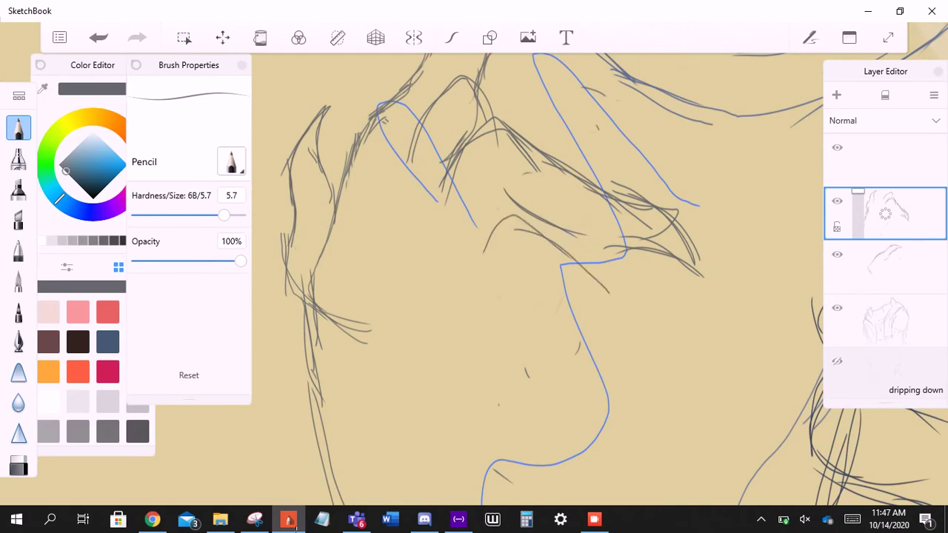
{"action": "mouse_move", "coordinate": [511, 297]}
{"action": "left_mouse_down"}
{"action": "mouse_move", "coordinate": [482, 312]}
{"action": "mouse_move", "coordinate": [474, 297]}
{"action": "mouse_move", "coordinate": [504, 288]}
{"action": "mouse_move", "coordinate": [488, 297]}
{"action": "left_mouse_up"}
{"action": "key", "text": "ctrl+z"}
- Lasso the clawed finger and transform it to point downward beside the curled finger, with its claw at the lower end
{"action": "left_click", "coordinate": [184, 37]}
{"action": "mouse_move", "coordinate": [522, 141]}
{"action": "left_mouse_down"}
{"action": "mouse_move", "coordinate": [516, 266]}
{"action": "mouse_move", "coordinate": [563, 137]}
{"action": "left_mouse_up"}
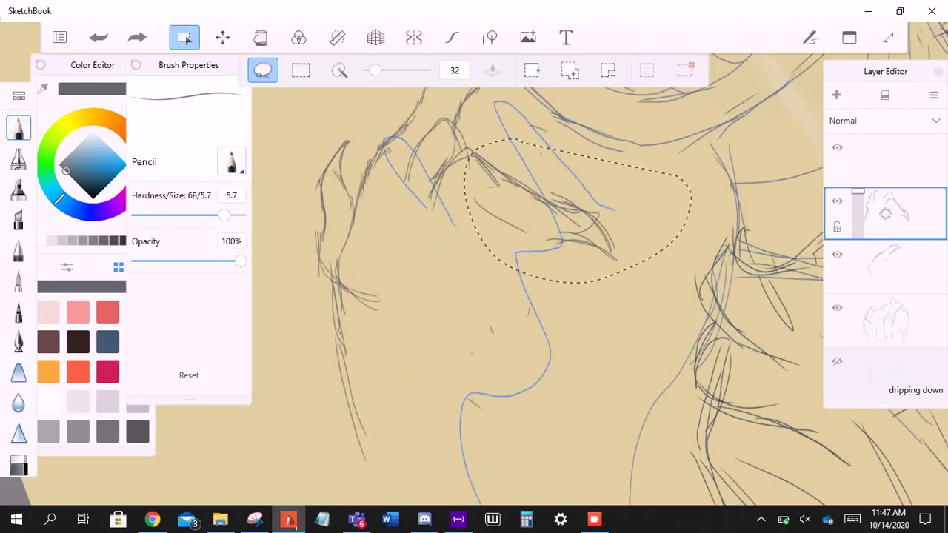
{"action": "left_click", "coordinate": [222, 37]}
{"action": "left_click_drag", "start_coordinate": [518, 207], "coordinate": [474, 230]}
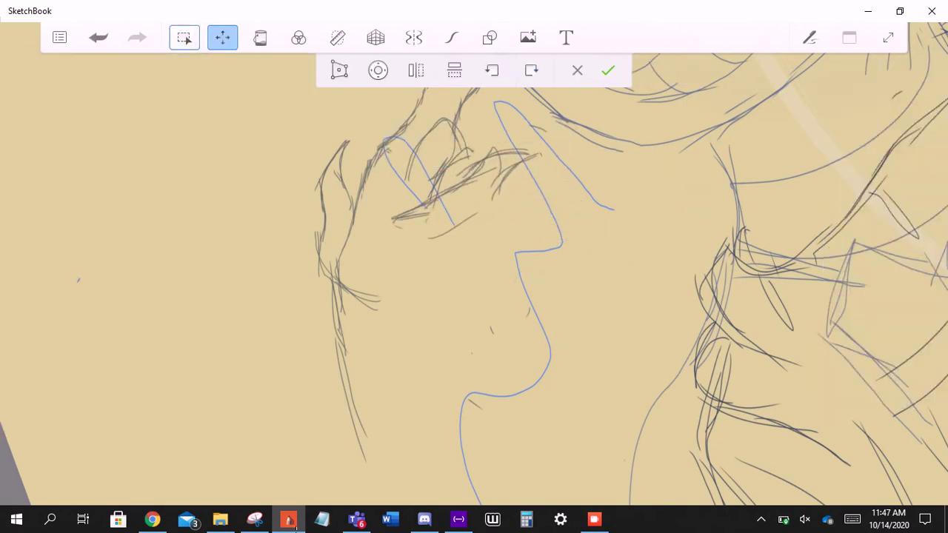
{"action": "left_click", "coordinate": [578, 70]}
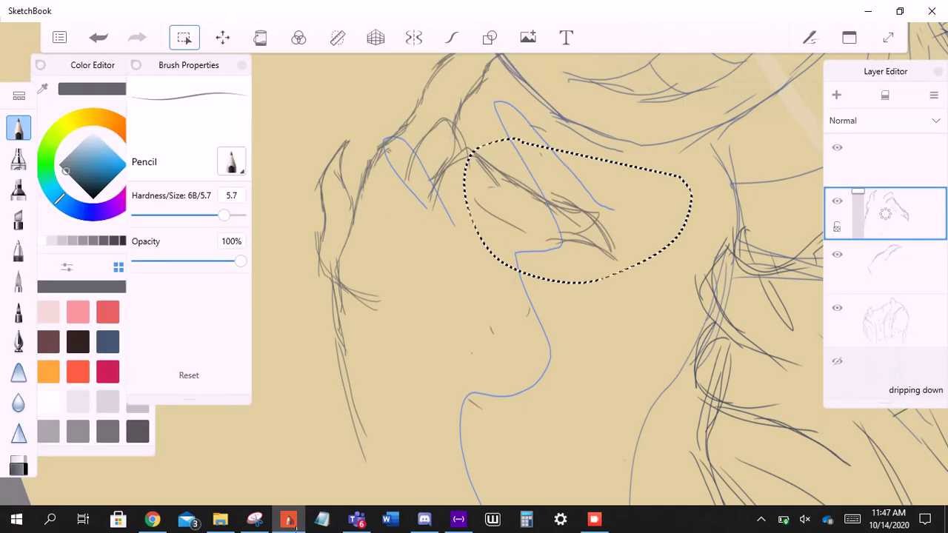
{"action": "mouse_move", "coordinate": [519, 297]}
{"action": "left_mouse_down"}
{"action": "mouse_move", "coordinate": [504, 296]}
{"action": "mouse_move", "coordinate": [511, 271]}
{"action": "mouse_move", "coordinate": [463, 237]}
{"action": "mouse_move", "coordinate": [489, 274]}
{"action": "mouse_move", "coordinate": [463, 252]}
{"action": "mouse_move", "coordinate": [452, 259]}
{"action": "mouse_move", "coordinate": [455, 311]}
{"action": "mouse_move", "coordinate": [440, 272]}
{"action": "left_mouse_up"}
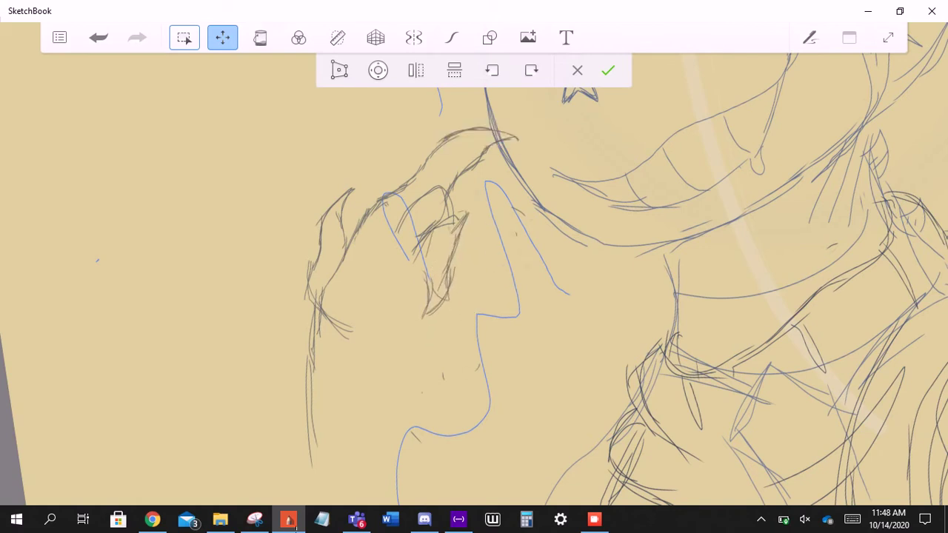
{"action": "left_click_drag", "start_coordinate": [445, 271], "coordinate": [463, 292]}
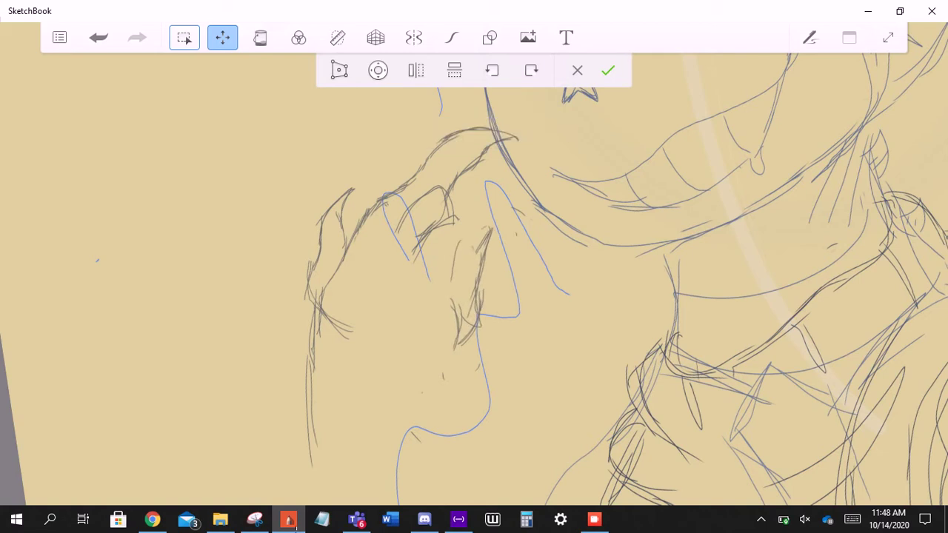
{"action": "left_click", "coordinate": [607, 71]}
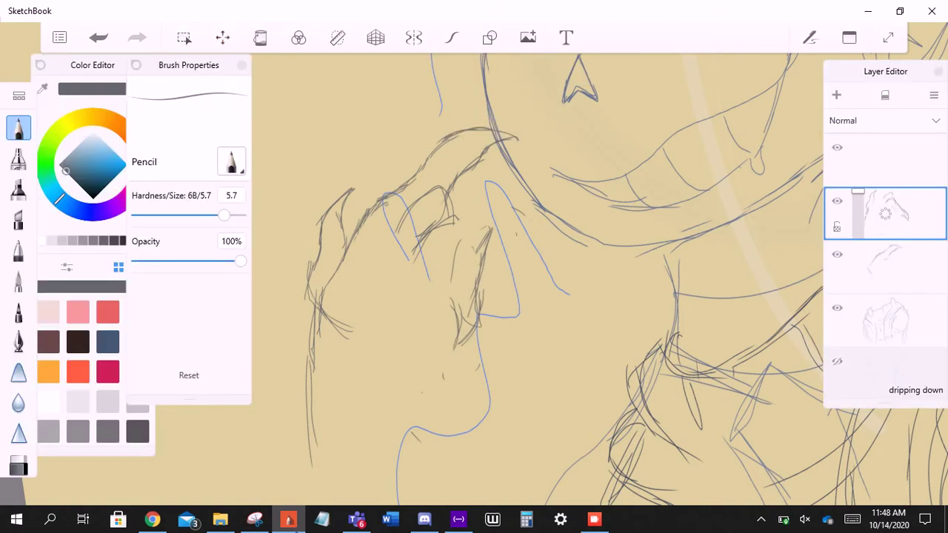
- Duplicate the hand layer and move the copied clawed finger next to the original, toward the palm
{"action": "left_click", "coordinate": [885, 213]}
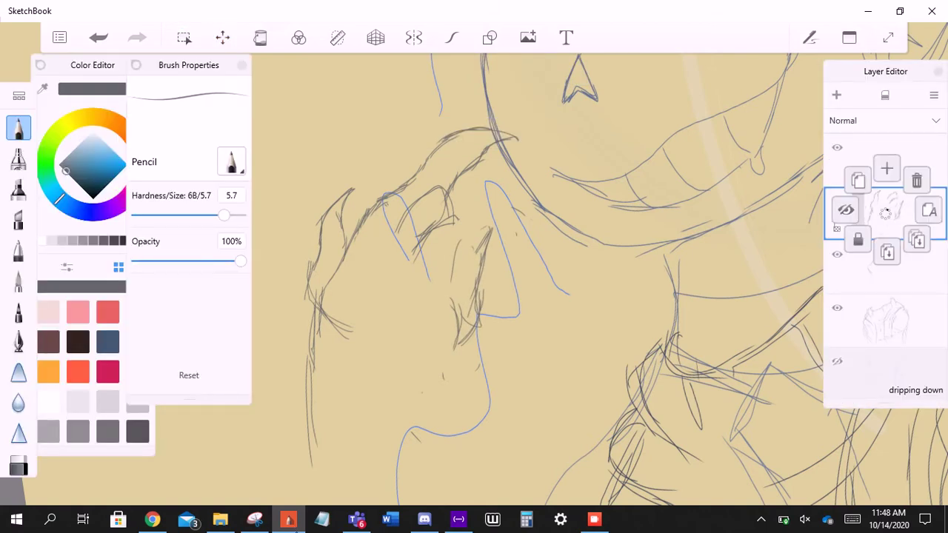
{"action": "left_click", "coordinate": [865, 187]}
{"action": "key", "text": "m"}
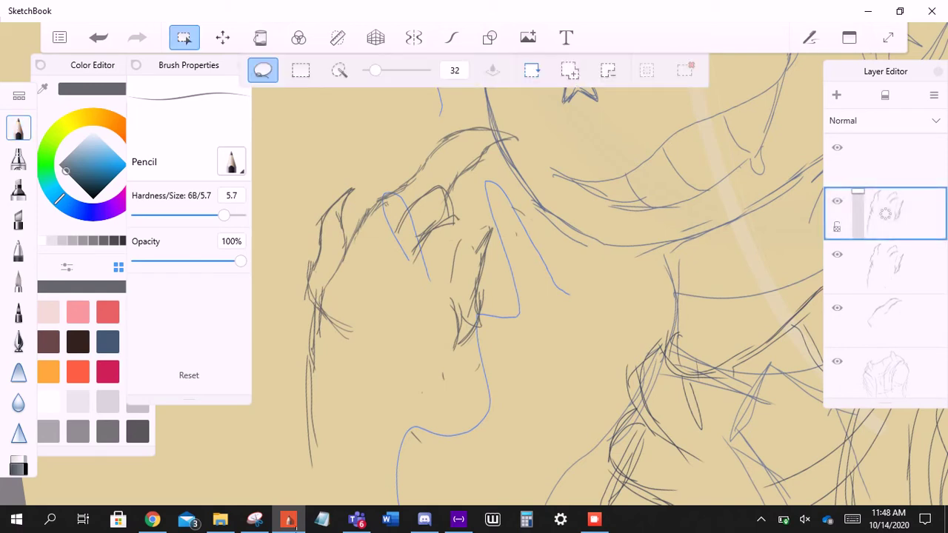
{"action": "mouse_move", "coordinate": [452, 223]}
{"action": "left_mouse_down"}
{"action": "mouse_move", "coordinate": [519, 340]}
{"action": "mouse_move", "coordinate": [452, 223]}
{"action": "left_mouse_up"}
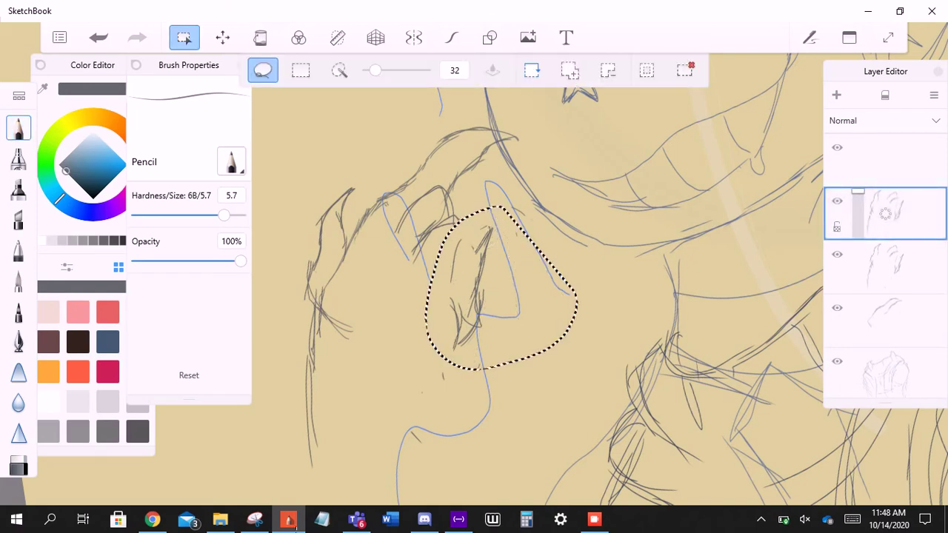
{"action": "key", "text": "v"}
{"action": "mouse_move", "coordinate": [107, 184]}
{"action": "left_mouse_down"}
{"action": "mouse_move", "coordinate": [97, 261]}
{"action": "mouse_move", "coordinate": [102, 246]}
{"action": "left_mouse_up"}
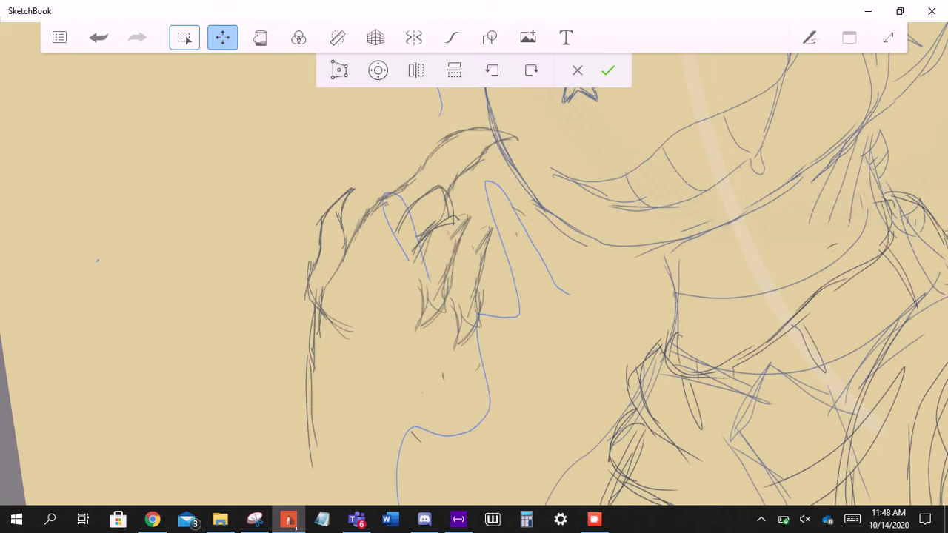
{"action": "key", "text": "Return"}
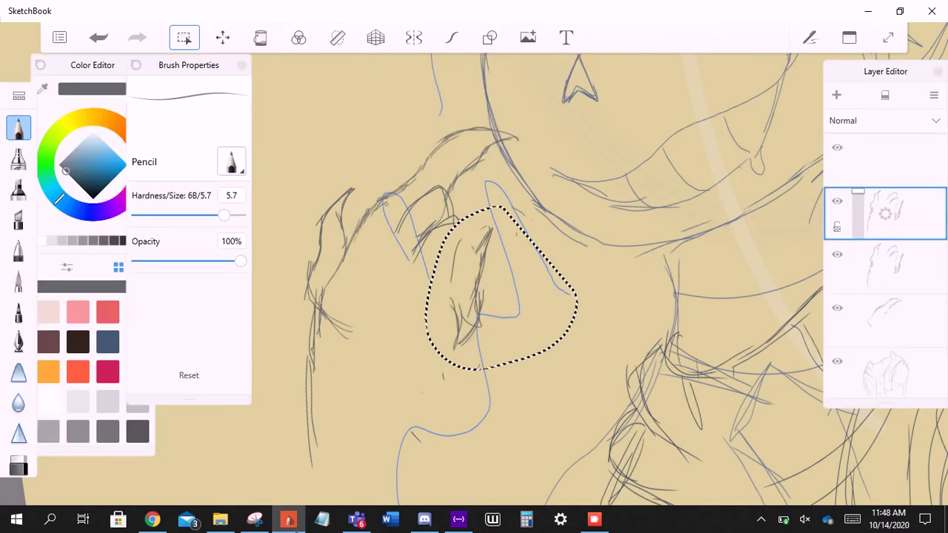
{"action": "key", "text": "v"}
{"action": "left_click_drag", "start_coordinate": [97, 261], "coordinate": [97, 260]}
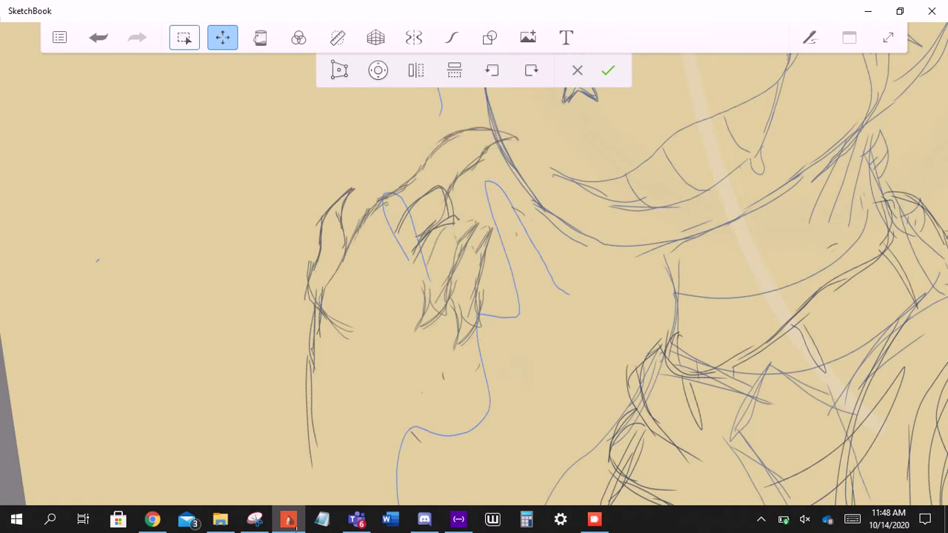
{"action": "key", "text": "Return"}
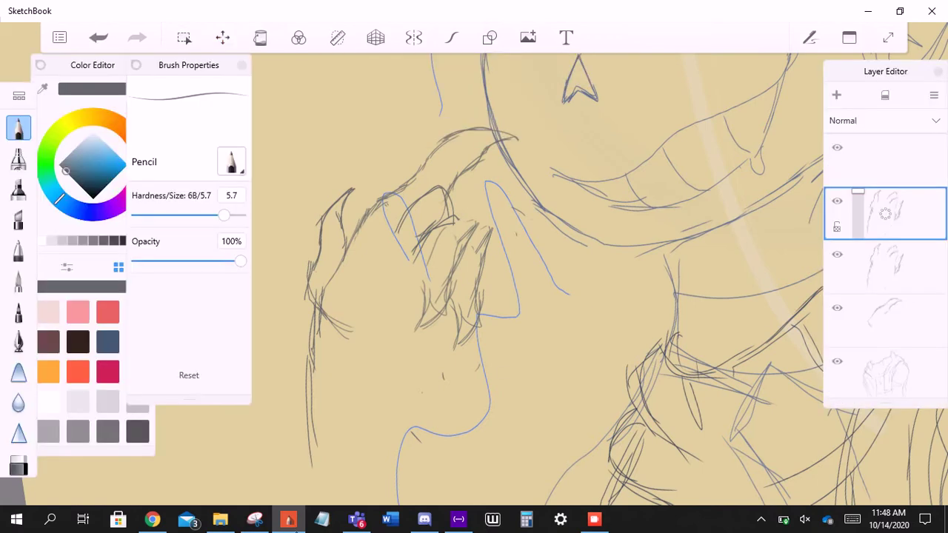
- Erase the rest of the hand from the duplicate layer, keeping only the copied clawed finger
{"action": "key", "text": "e"}
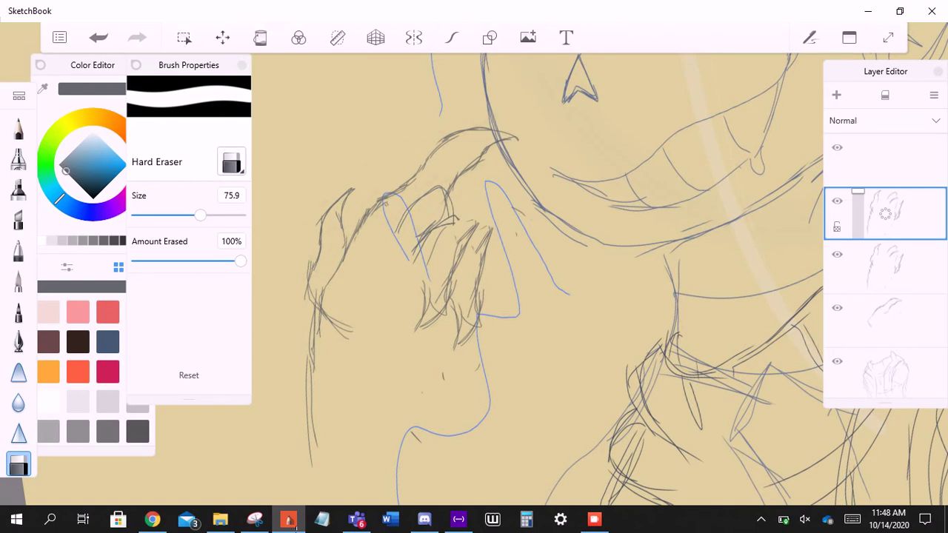
{"action": "key", "text": "ctrl+z"}
{"action": "key", "text": "ctrl+y"}
{"action": "scroll", "coordinate": [533, 282], "scroll_direction": "up", "scroll_amount": 2}
{"action": "left_click", "coordinate": [885, 267]}
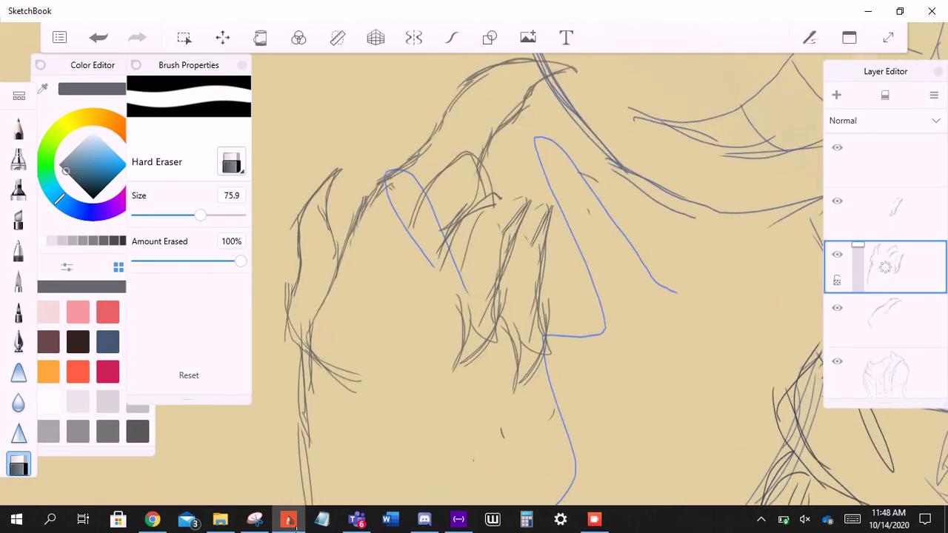
{"action": "key", "text": "v"}
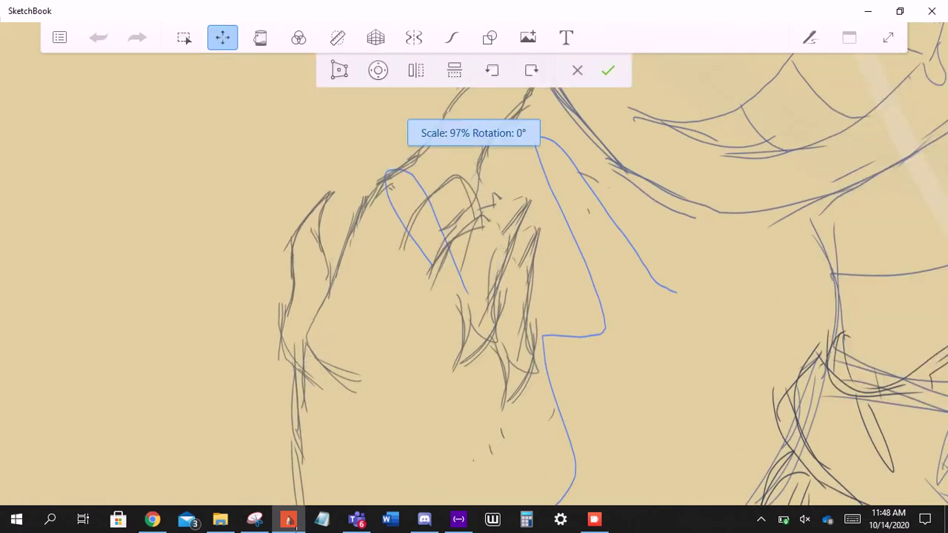
{"action": "key", "text": "Escape"}
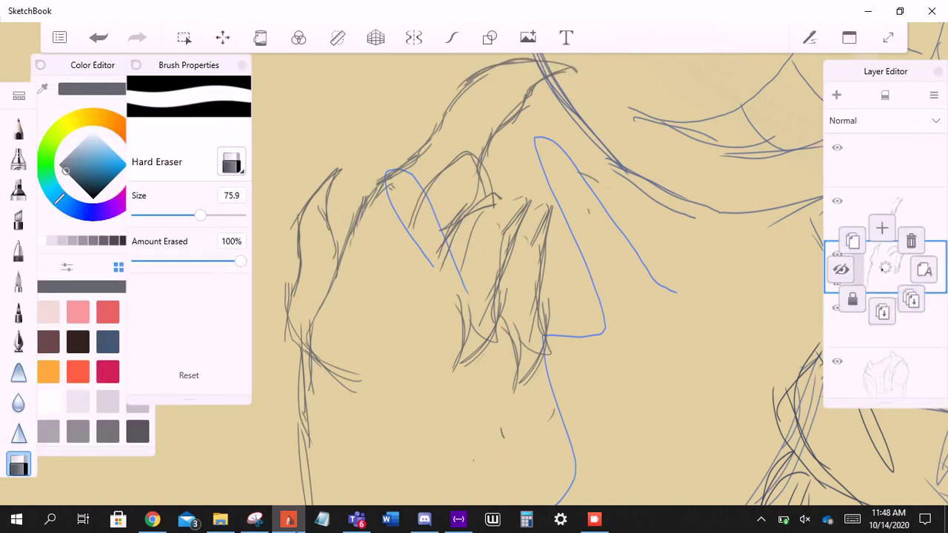
{"action": "key", "text": "Escape"}
- Merge the hand layer into the pointing-finger layer, and rotate the copied clawed finger to slant down across the palm
{"action": "left_click_drag", "start_coordinate": [885, 267], "coordinate": [884, 307]}
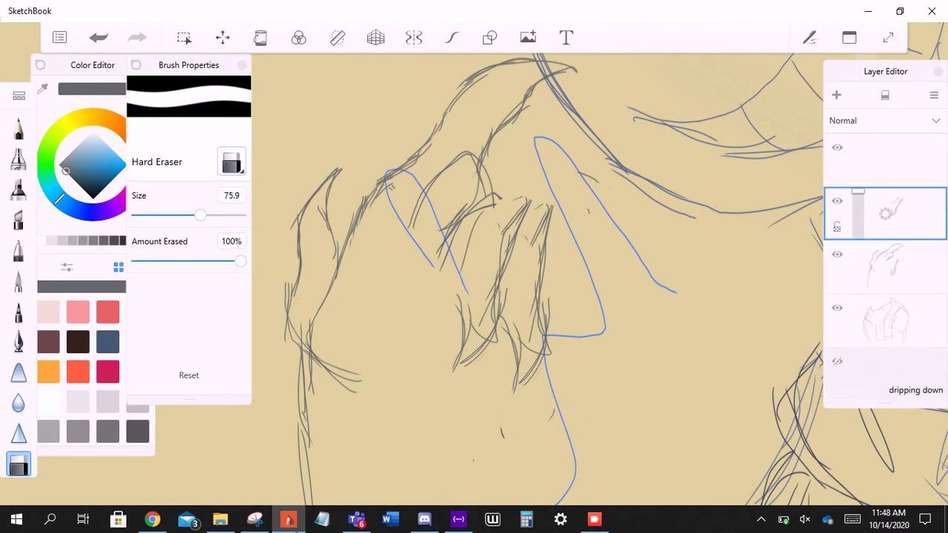
{"action": "left_click", "coordinate": [222, 37]}
{"action": "left_click_drag", "start_coordinate": [452, 296], "coordinate": [411, 316]}
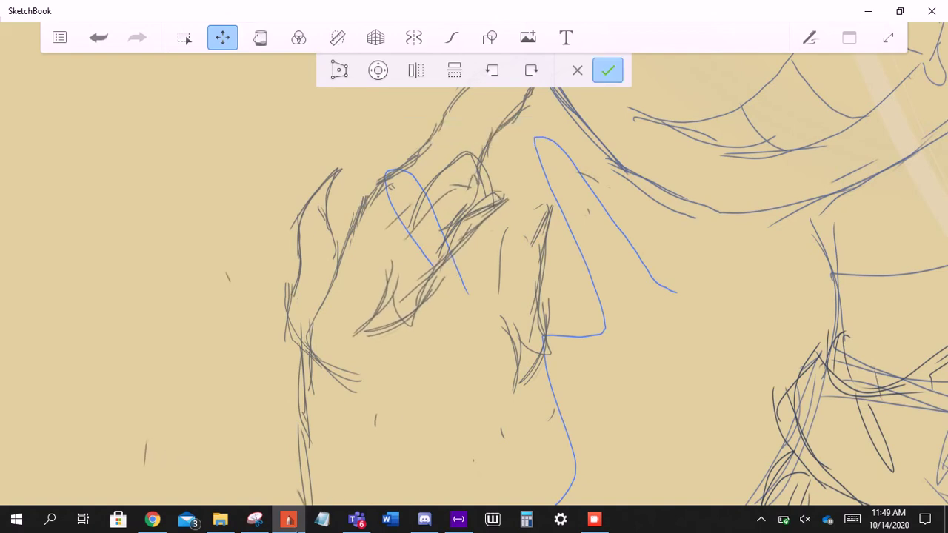
{"action": "left_click", "coordinate": [608, 70]}
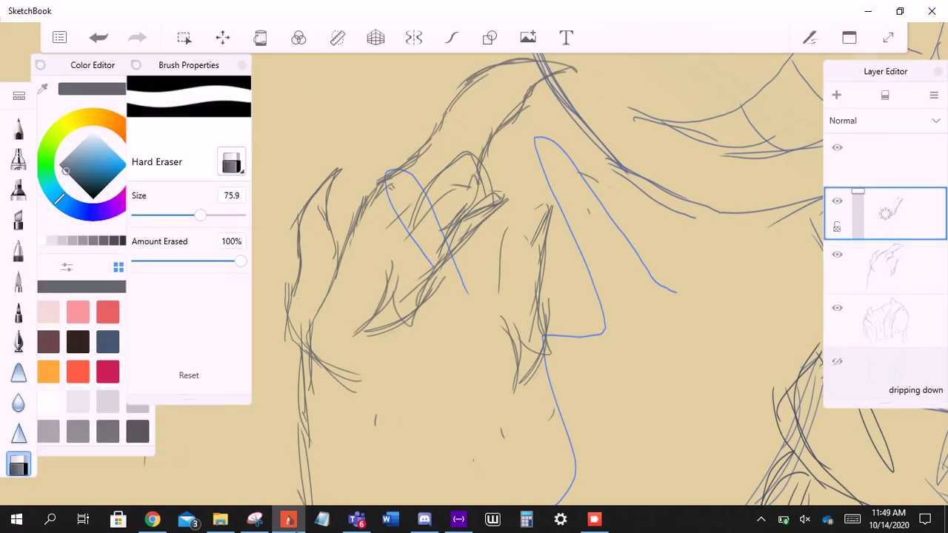
- Lasso the remaining upright clawed finger and rotate it to lie parallel beside its slanted copy
{"action": "left_click", "coordinate": [184, 37]}
{"action": "mouse_move", "coordinate": [536, 189]}
{"action": "left_mouse_down"}
{"action": "mouse_move", "coordinate": [480, 367]}
{"action": "mouse_move", "coordinate": [670, 314]}
{"action": "mouse_move", "coordinate": [608, 198]}
{"action": "left_mouse_up"}
{"action": "left_click", "coordinate": [222, 37]}
{"action": "left_click_drag", "start_coordinate": [651, 222], "coordinate": [591, 182]}
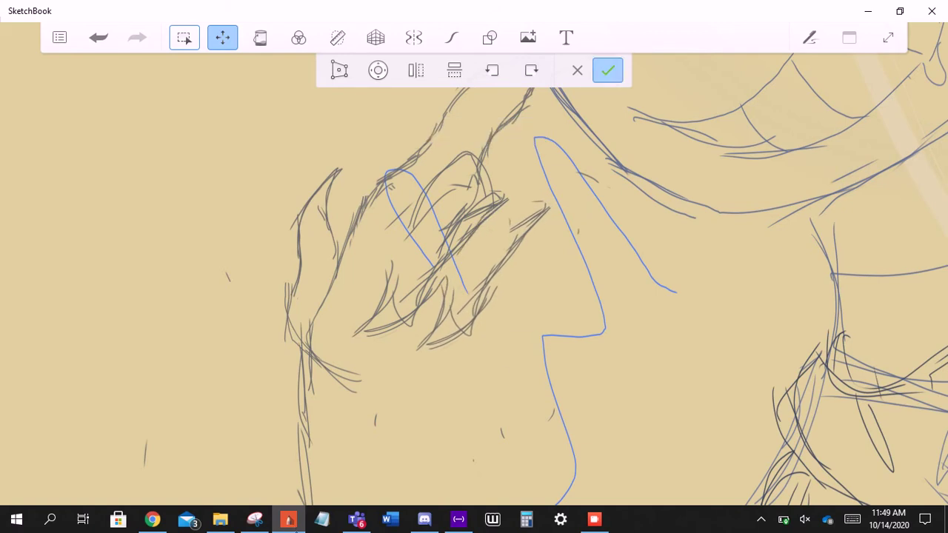
{"action": "left_click", "coordinate": [608, 71]}
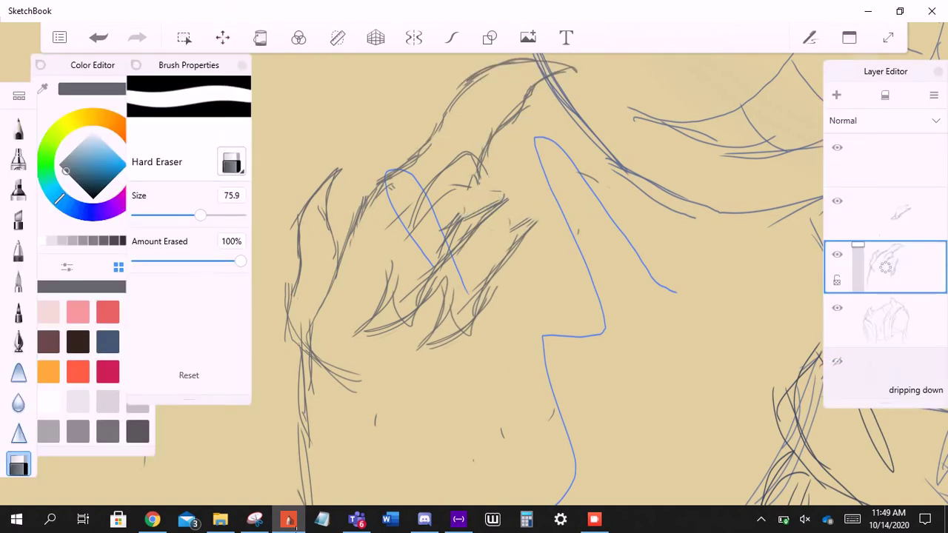
- Sketch rounded knuckles over the slanted clawed fingers with the Pencil
{"action": "left_click", "coordinate": [19, 130]}
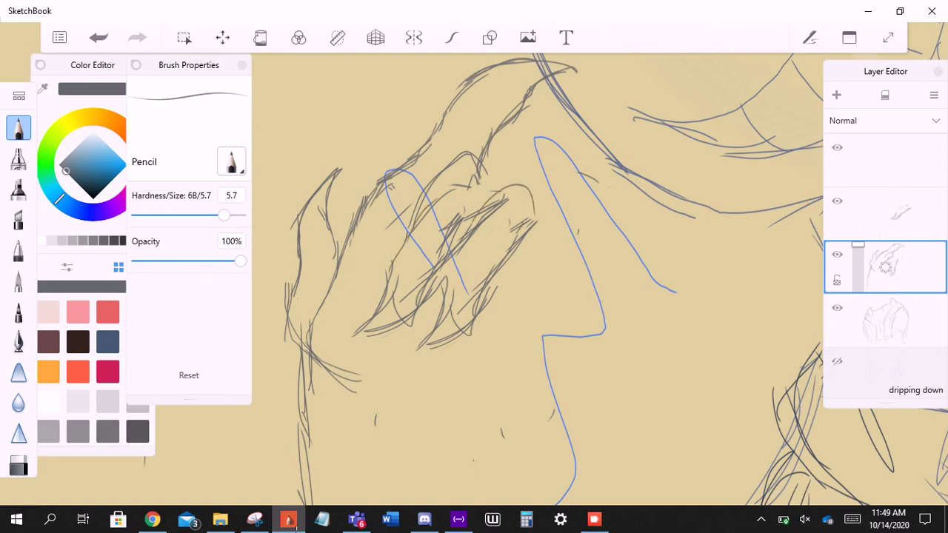
{"action": "left_click_drag", "start_coordinate": [474, 266], "coordinate": [496, 371]}
- Lasso the pointing finger and tilt it more upright, then sketch a line reconnecting its base to the hand
{"action": "left_click", "coordinate": [184, 37]}
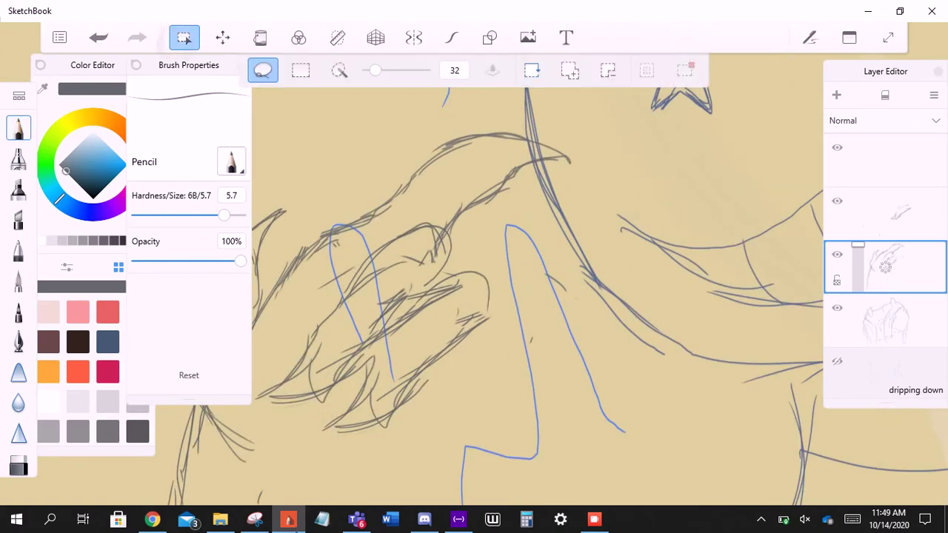
{"action": "mouse_move", "coordinate": [428, 222]}
{"action": "left_mouse_down"}
{"action": "mouse_move", "coordinate": [593, 159]}
{"action": "mouse_move", "coordinate": [315, 215]}
{"action": "mouse_move", "coordinate": [428, 222]}
{"action": "mouse_move", "coordinate": [448, 194]}
{"action": "left_mouse_up"}
{"action": "left_click", "coordinate": [222, 37]}
{"action": "mouse_move", "coordinate": [518, 170]}
{"action": "left_mouse_down"}
{"action": "mouse_move", "coordinate": [492, 200]}
{"action": "mouse_move", "coordinate": [525, 169]}
{"action": "mouse_move", "coordinate": [513, 179]}
{"action": "left_mouse_up"}
{"action": "left_click", "coordinate": [608, 69]}
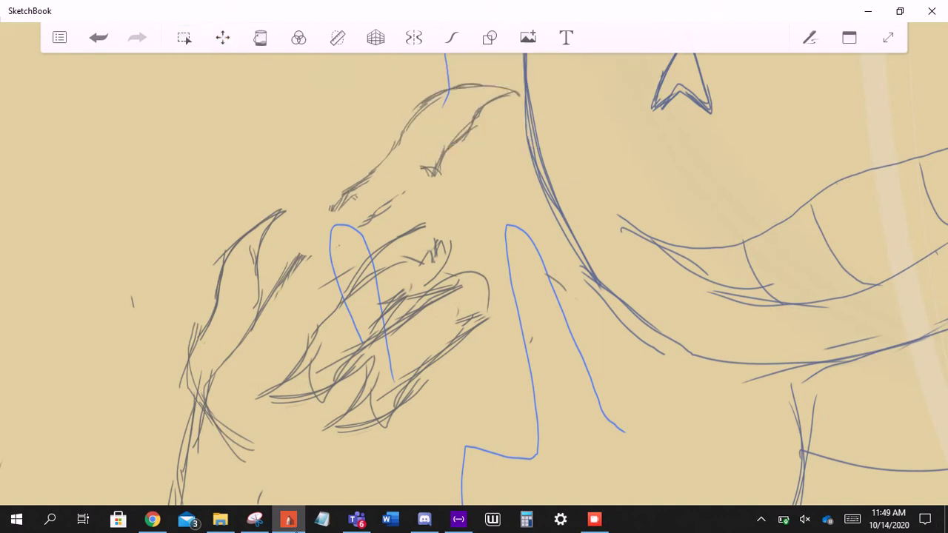
{"action": "left_click_drag", "start_coordinate": [300, 256], "coordinate": [376, 177]}
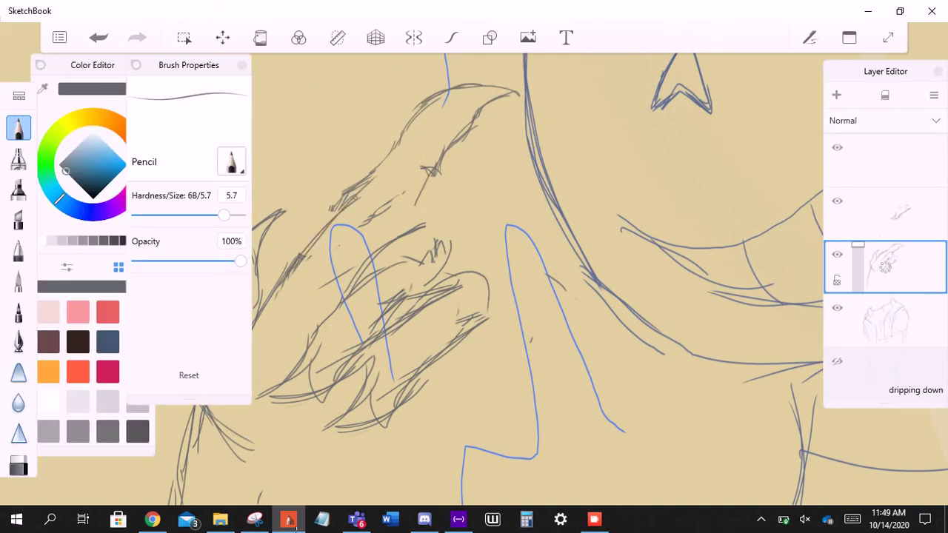
- Lasso the finger behind the pointing finger, rotate it more upright and closer, and sketch the hand edge between the two
{"action": "scroll", "coordinate": [474, 185], "scroll_direction": "down", "scroll_amount": 3}
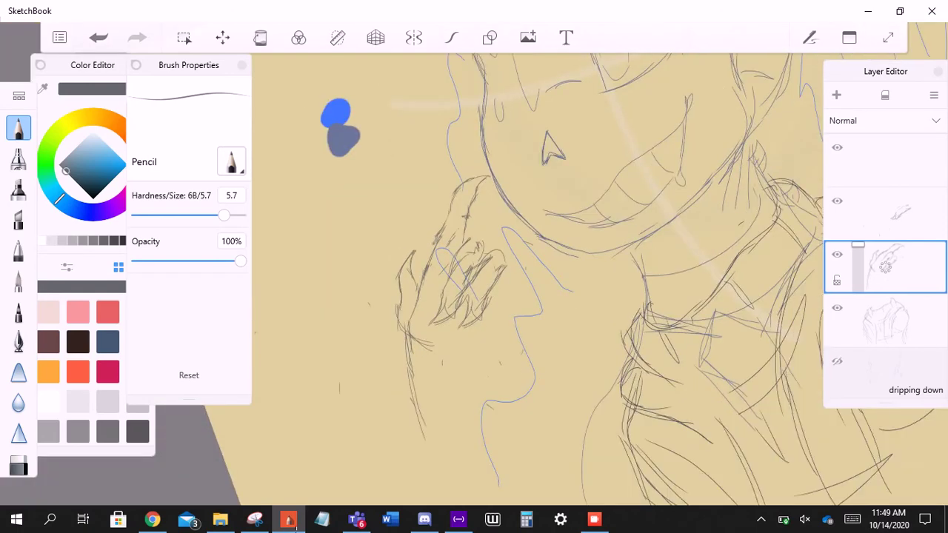
{"action": "scroll", "coordinate": [518, 282], "scroll_direction": "up", "scroll_amount": 5}
{"action": "left_click", "coordinate": [184, 37]}
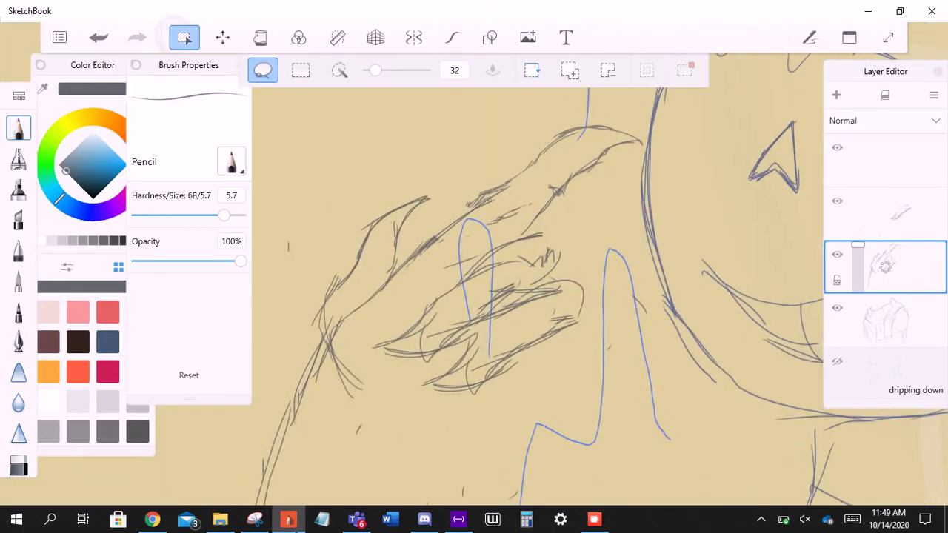
{"action": "mouse_move", "coordinate": [378, 318]}
{"action": "left_mouse_down"}
{"action": "mouse_move", "coordinate": [436, 200]}
{"action": "mouse_move", "coordinate": [322, 330]}
{"action": "mouse_move", "coordinate": [374, 323]}
{"action": "left_mouse_up"}
{"action": "mouse_move", "coordinate": [371, 259]}
{"action": "left_mouse_down"}
{"action": "mouse_move", "coordinate": [404, 244]}
{"action": "mouse_move", "coordinate": [381, 214]}
{"action": "left_mouse_up"}
{"action": "left_click", "coordinate": [607, 69]}
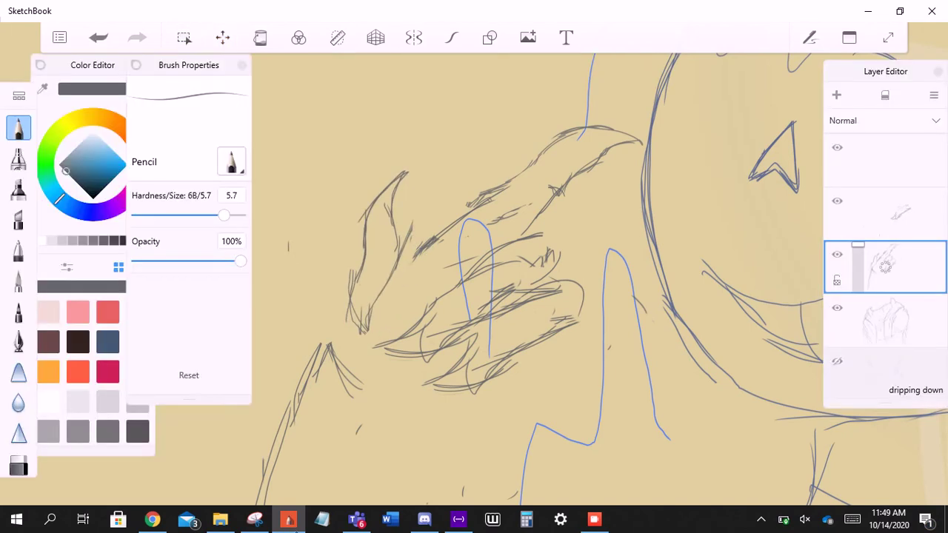
{"action": "left_click_drag", "start_coordinate": [427, 222], "coordinate": [492, 186]}
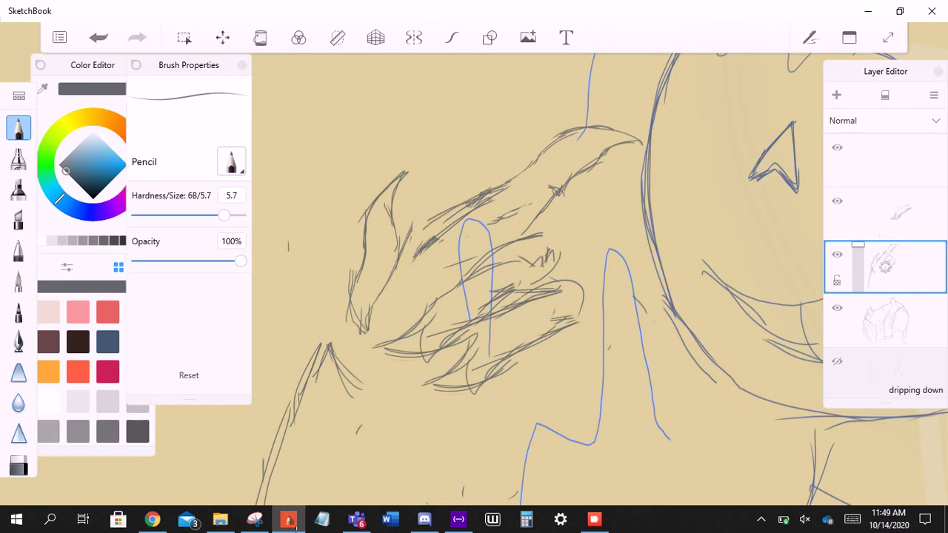
- Lasso the outer curled finger and shift it away from the neighbouring curled finger
{"action": "left_click_drag", "start_coordinate": [774, 156], "coordinate": [683, 81]}
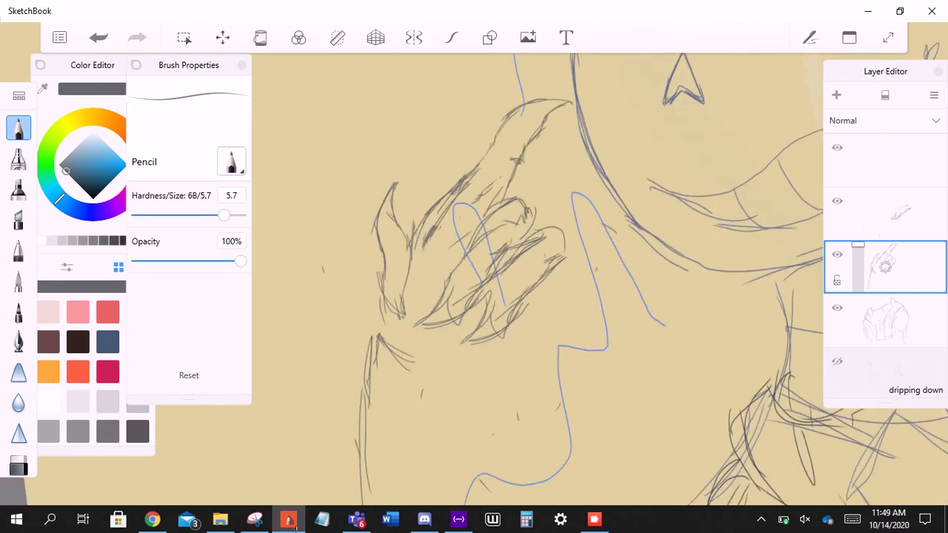
{"action": "mouse_move", "coordinate": [400, 96]}
{"action": "left_mouse_down"}
{"action": "mouse_move", "coordinate": [387, 84]}
{"action": "mouse_move", "coordinate": [396, 82]}
{"action": "left_mouse_up"}
{"action": "left_click", "coordinate": [183, 37]}
{"action": "mouse_move", "coordinate": [542, 145]}
{"action": "left_mouse_down"}
{"action": "mouse_move", "coordinate": [520, 157]}
{"action": "mouse_move", "coordinate": [498, 354]}
{"action": "mouse_move", "coordinate": [545, 146]}
{"action": "left_mouse_up"}
{"action": "left_click", "coordinate": [222, 37]}
{"action": "mouse_move", "coordinate": [519, 222]}
{"action": "left_mouse_down"}
{"action": "mouse_move", "coordinate": [510, 231]}
{"action": "mouse_move", "coordinate": [507, 222]}
{"action": "left_mouse_up"}
{"action": "left_click", "coordinate": [607, 70]}
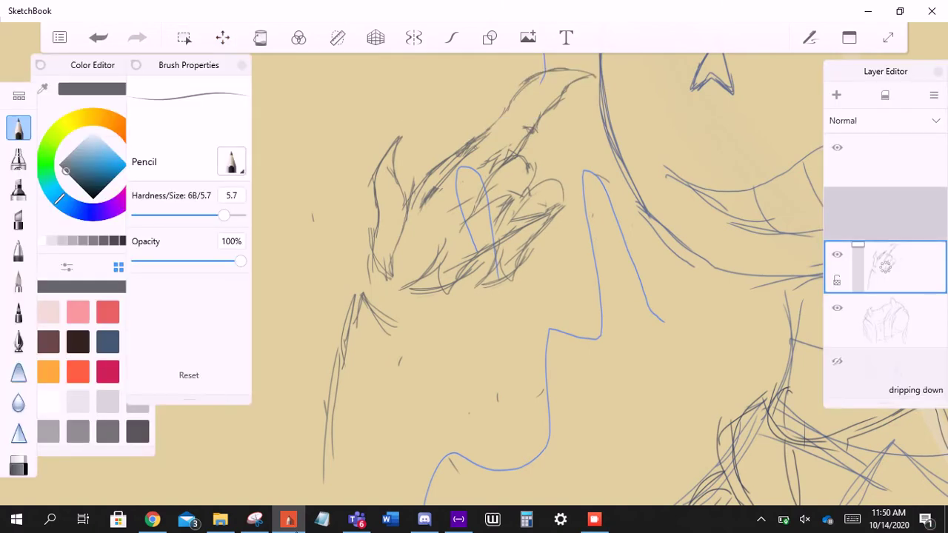
- Move the inner curled finger on its own layer up toward the pointing finger
{"action": "key", "text": "v"}
{"action": "left_click_drag", "start_coordinate": [496, 222], "coordinate": [490, 225]}
{"action": "left_click", "coordinate": [607, 71]}
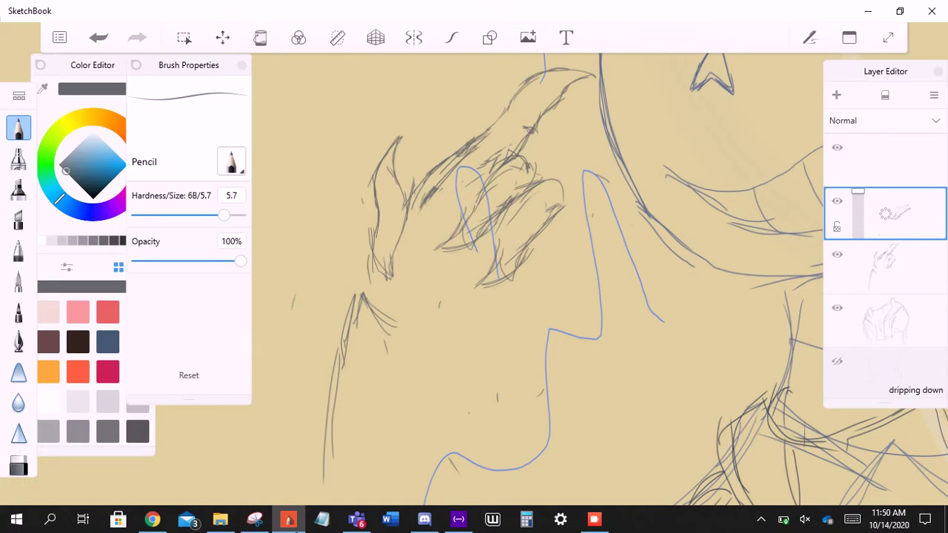
- Duplicate the inner curled finger's layer and move the copy closer to the pointing finger
{"action": "left_click", "coordinate": [886, 213]}
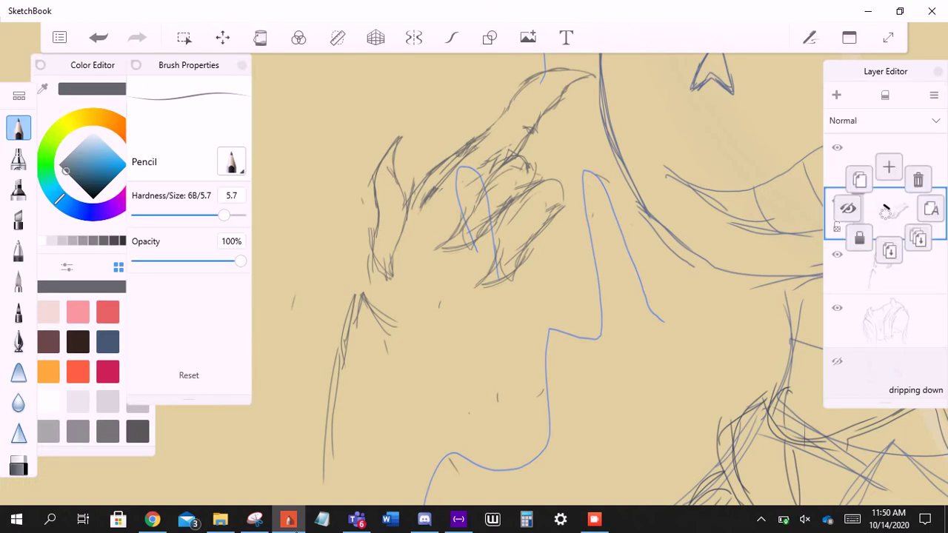
{"action": "left_click", "coordinate": [891, 170]}
{"action": "left_click", "coordinate": [223, 37]}
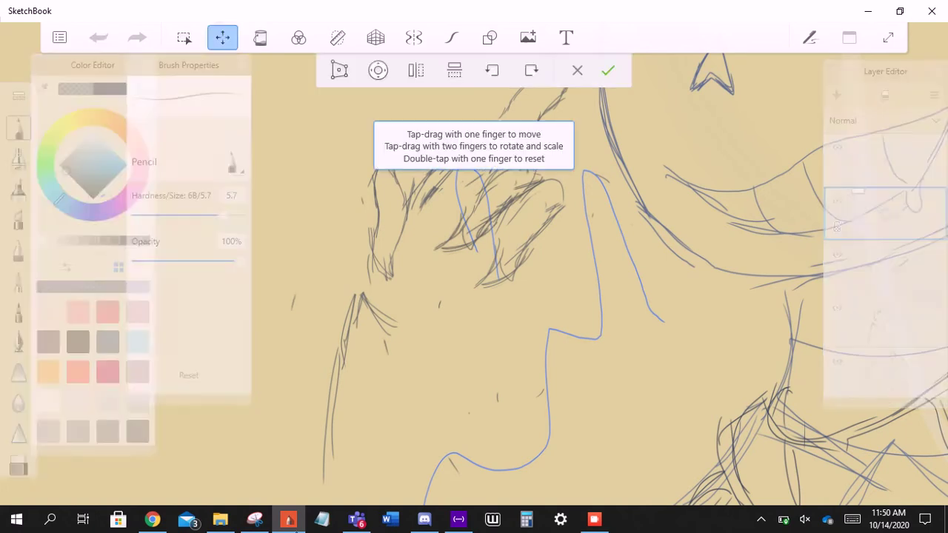
{"action": "left_click_drag", "start_coordinate": [534, 237], "coordinate": [545, 242]}
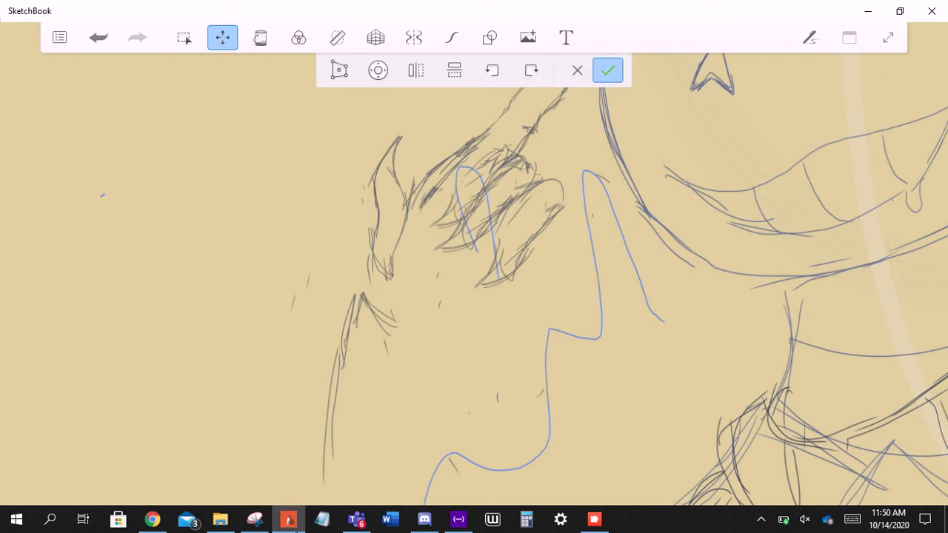
{"action": "left_click", "coordinate": [607, 70]}
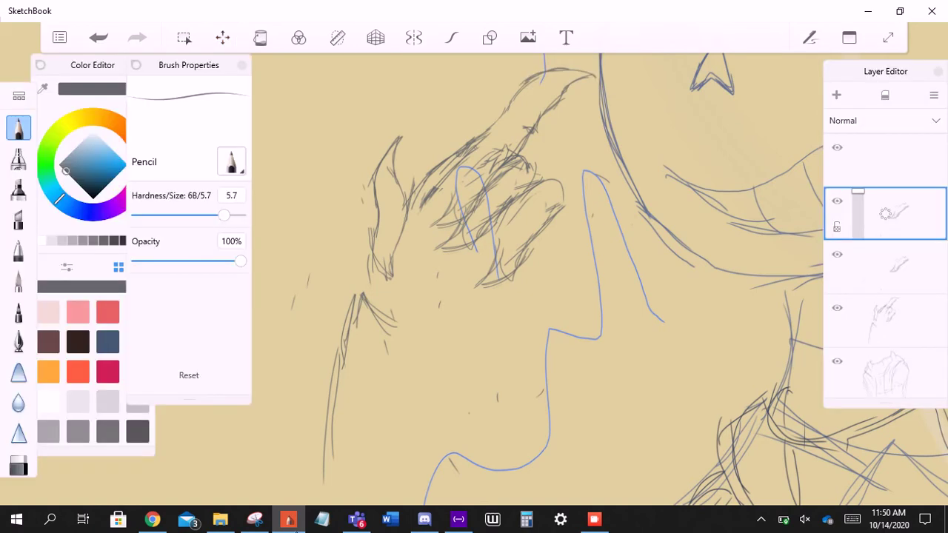
- Select the hand layer, lasso the outermost curled finger and move it slightly inward toward the others
{"action": "left_click", "coordinate": [885, 321]}
{"action": "left_click", "coordinate": [184, 37]}
{"action": "mouse_move", "coordinate": [569, 173]}
{"action": "left_mouse_down"}
{"action": "mouse_move", "coordinate": [464, 287]}
{"action": "mouse_move", "coordinate": [569, 175]}
{"action": "mouse_move", "coordinate": [516, 194]}
{"action": "mouse_move", "coordinate": [503, 225]}
{"action": "left_mouse_up"}
{"action": "left_click", "coordinate": [222, 37]}
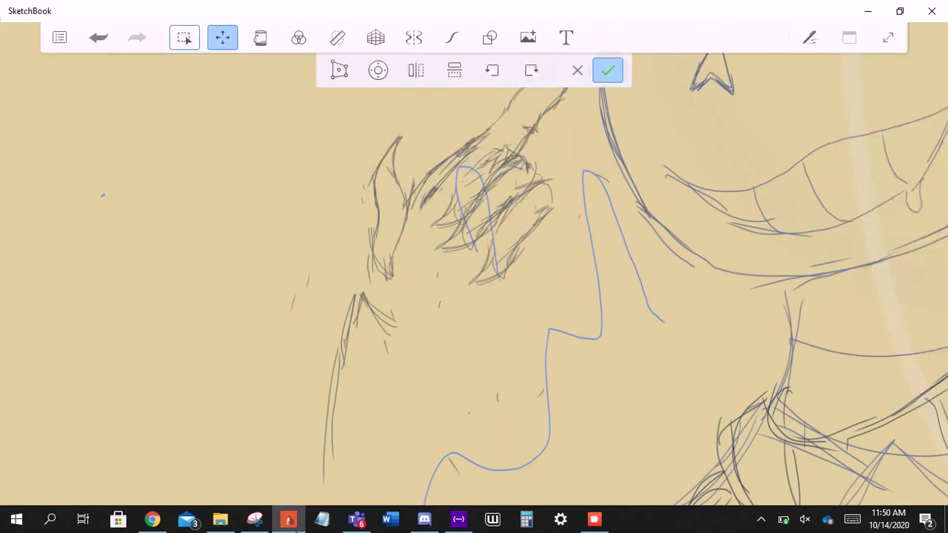
{"action": "left_click", "coordinate": [607, 70]}
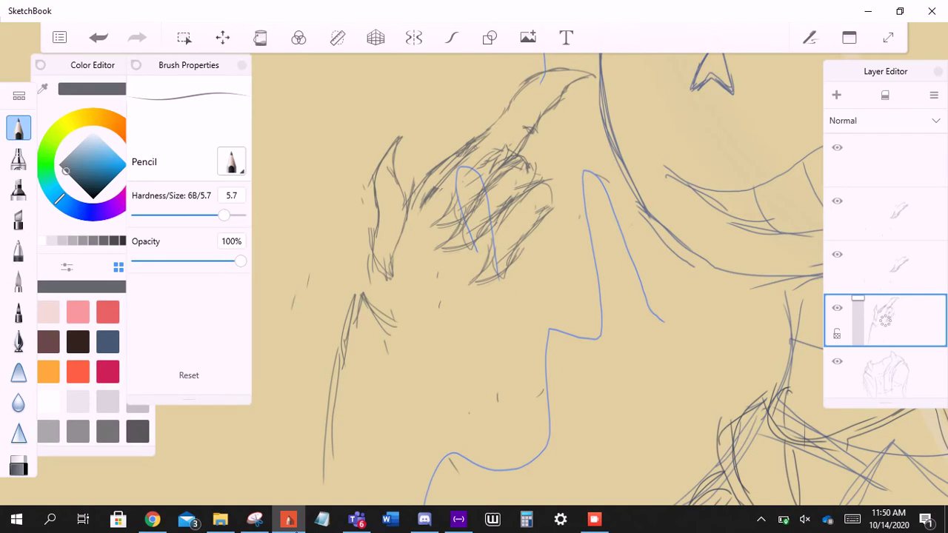
- Duplicate the hand layer, lasso the outermost curled finger and offset it to form another finger beside the original
{"action": "left_click", "coordinate": [884, 320]}
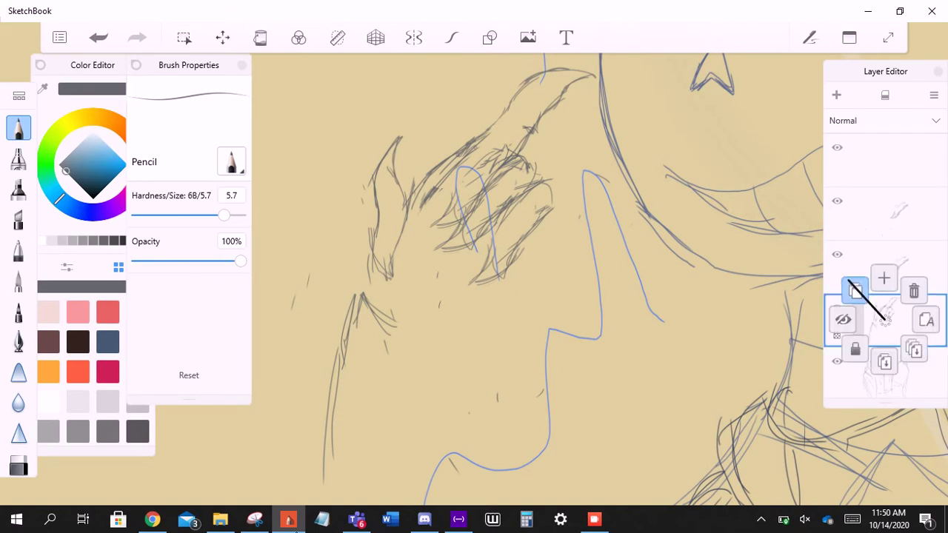
{"action": "left_click", "coordinate": [864, 286]}
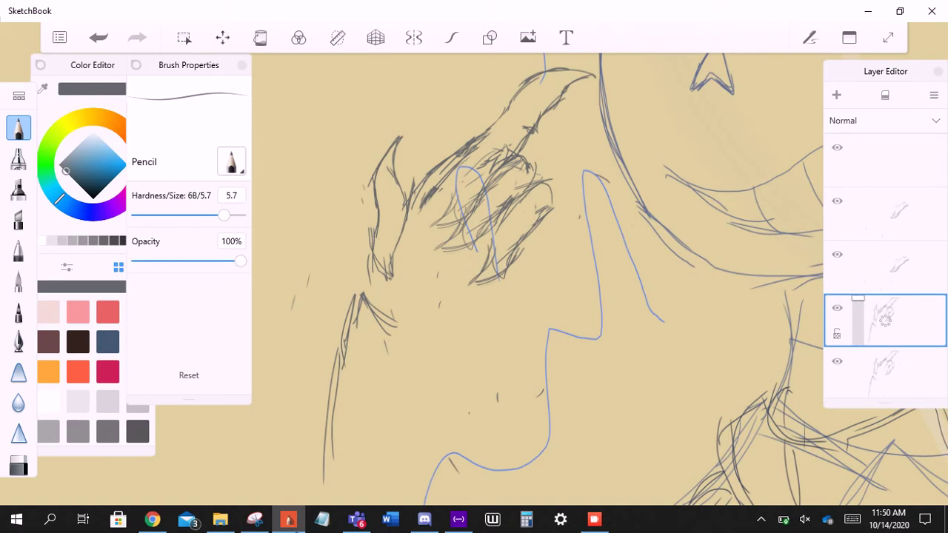
{"action": "left_click", "coordinate": [185, 38]}
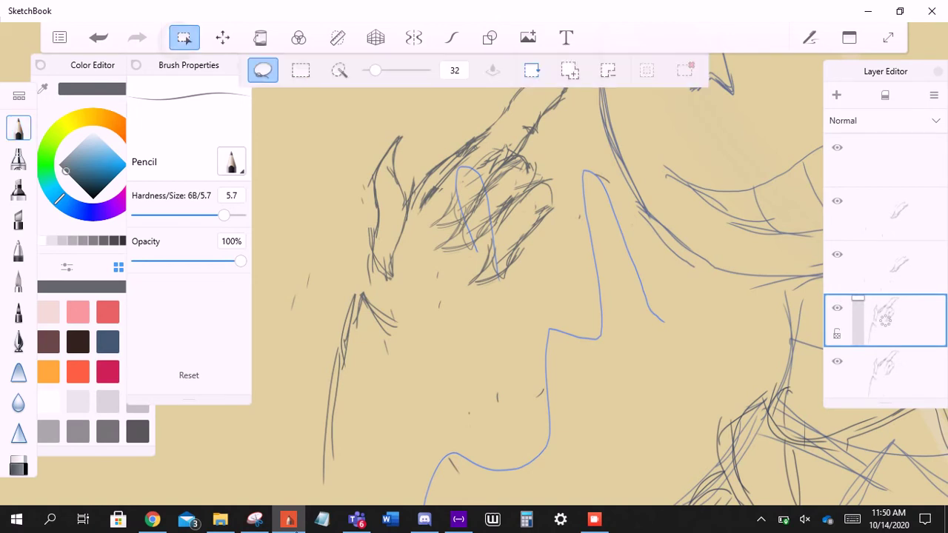
{"action": "mouse_move", "coordinate": [549, 159]}
{"action": "left_mouse_down"}
{"action": "mouse_move", "coordinate": [463, 259]}
{"action": "mouse_move", "coordinate": [585, 219]}
{"action": "mouse_move", "coordinate": [552, 161]}
{"action": "left_mouse_up"}
{"action": "mouse_move", "coordinate": [504, 222]}
{"action": "left_mouse_down"}
{"action": "mouse_move", "coordinate": [537, 233]}
{"action": "mouse_move", "coordinate": [514, 218]}
{"action": "left_mouse_up"}
{"action": "left_click", "coordinate": [607, 70]}
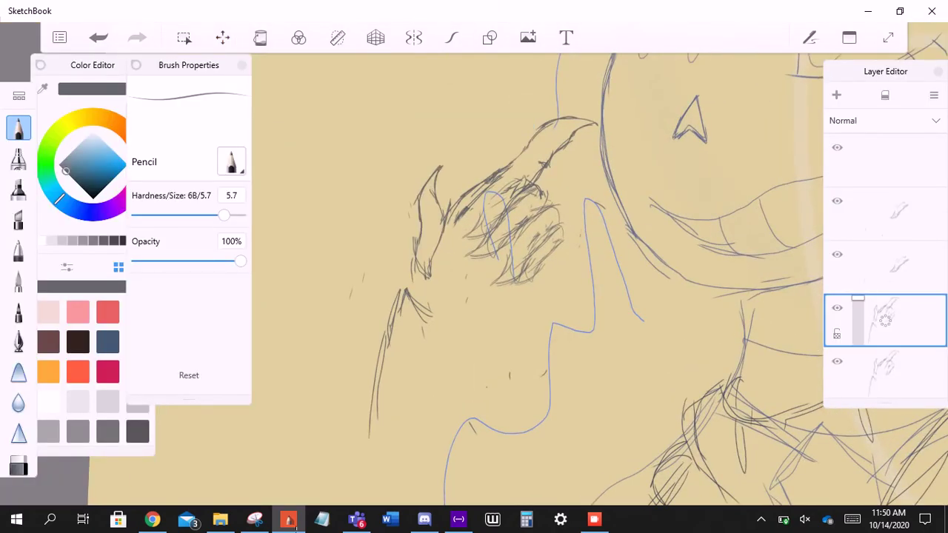
- Merge the separate finger layers and the duplicated hand layer into a single hand layer
{"action": "mouse_move", "coordinate": [885, 320]}
{"action": "left_mouse_down"}
{"action": "mouse_move", "coordinate": [886, 214]}
{"action": "mouse_move", "coordinate": [881, 259]}
{"action": "left_mouse_up"}
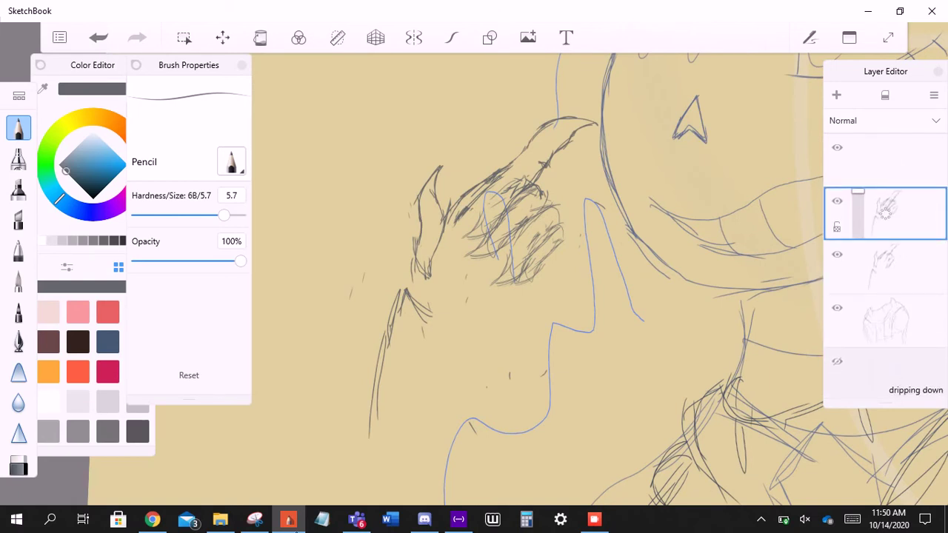
{"action": "left_click_drag", "start_coordinate": [881, 212], "coordinate": [881, 256]}
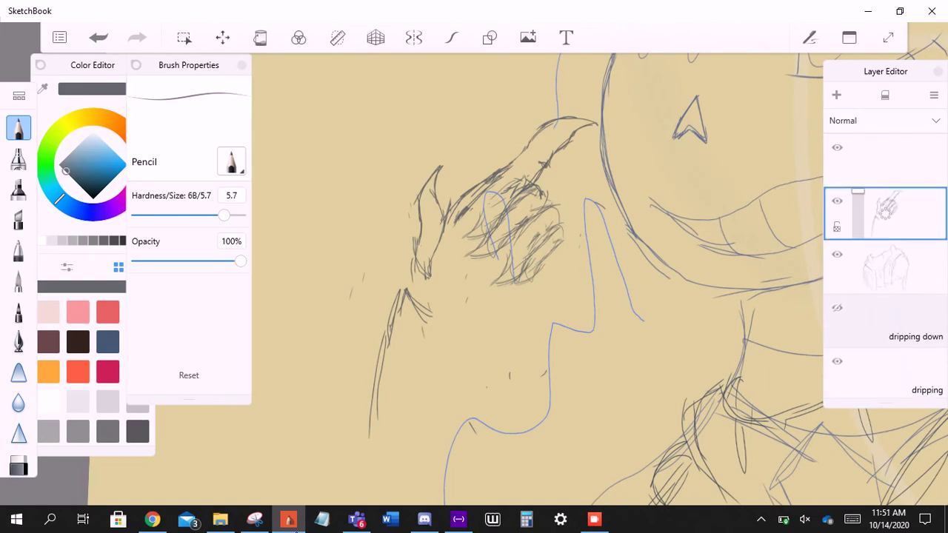
- Lasso the finger behind the pointing finger, move it against the hand, and sketch the palm outline below
{"action": "mouse_move", "coordinate": [385, 185]}
{"action": "left_mouse_down"}
{"action": "mouse_move", "coordinate": [338, 64]}
{"action": "mouse_move", "coordinate": [370, 118]}
{"action": "mouse_move", "coordinate": [338, 76]}
{"action": "mouse_move", "coordinate": [348, 89]}
{"action": "left_mouse_up"}
{"action": "left_click", "coordinate": [184, 37]}
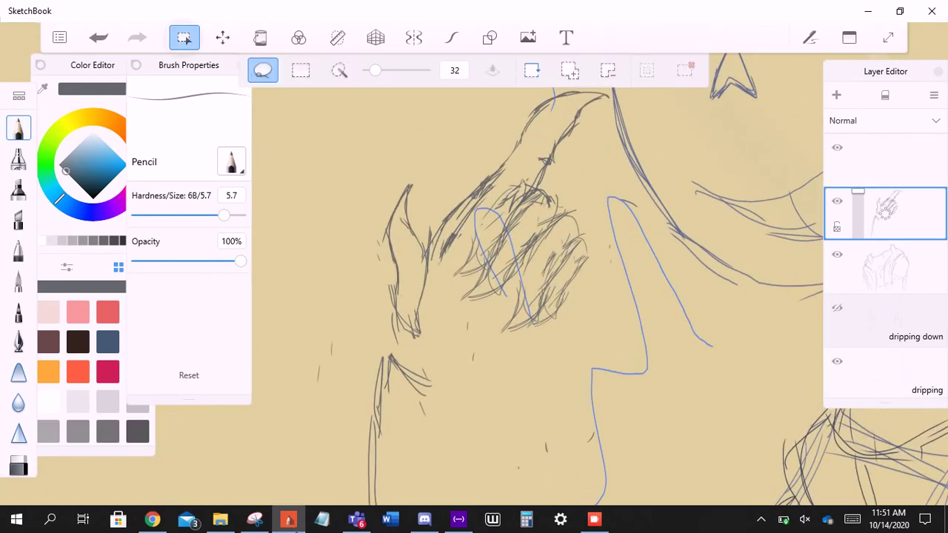
{"action": "mouse_move", "coordinate": [406, 165]}
{"action": "left_mouse_down"}
{"action": "mouse_move", "coordinate": [437, 286]}
{"action": "mouse_move", "coordinate": [415, 341]}
{"action": "mouse_move", "coordinate": [406, 165]}
{"action": "left_mouse_up"}
{"action": "left_click_drag", "start_coordinate": [222, 223], "coordinate": [104, 284]}
{"action": "left_click", "coordinate": [608, 69]}
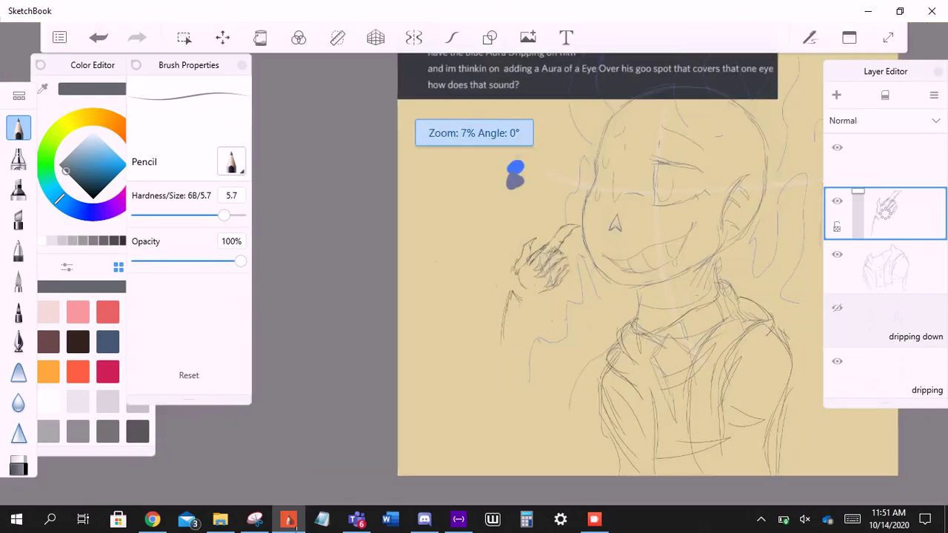
- Lasso the hand without the forearm and rotate it more upright, placing the pointing fingertip at the edge of the face
{"action": "left_click", "coordinate": [184, 37]}
{"action": "mouse_move", "coordinate": [511, 160]}
{"action": "left_mouse_down"}
{"action": "mouse_move", "coordinate": [455, 318]}
{"action": "mouse_move", "coordinate": [634, 159]}
{"action": "mouse_move", "coordinate": [518, 157]}
{"action": "left_mouse_up"}
{"action": "left_click", "coordinate": [222, 37]}
{"action": "left_click_drag", "start_coordinate": [518, 281], "coordinate": [557, 327]}
{"action": "left_click_drag", "start_coordinate": [511, 267], "coordinate": [534, 285]}
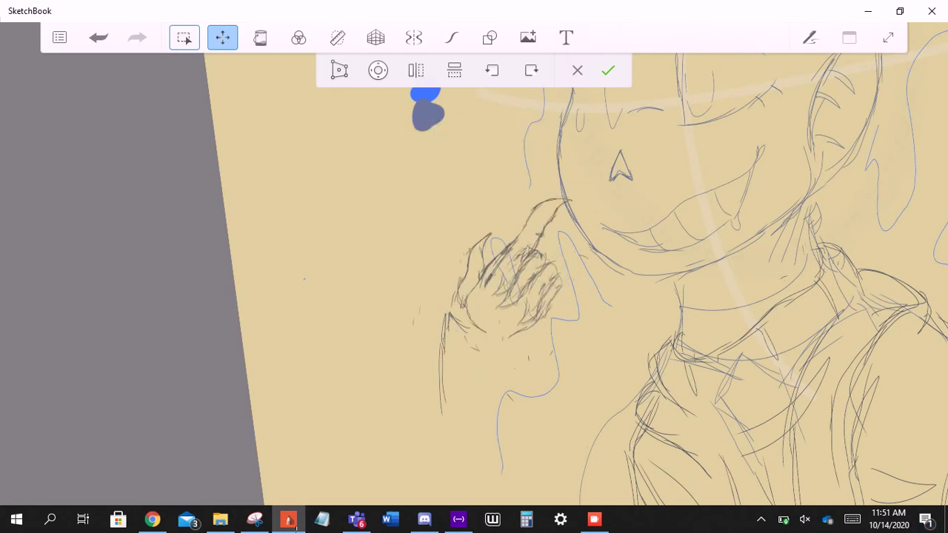
{"action": "left_click_drag", "start_coordinate": [511, 281], "coordinate": [463, 311]}
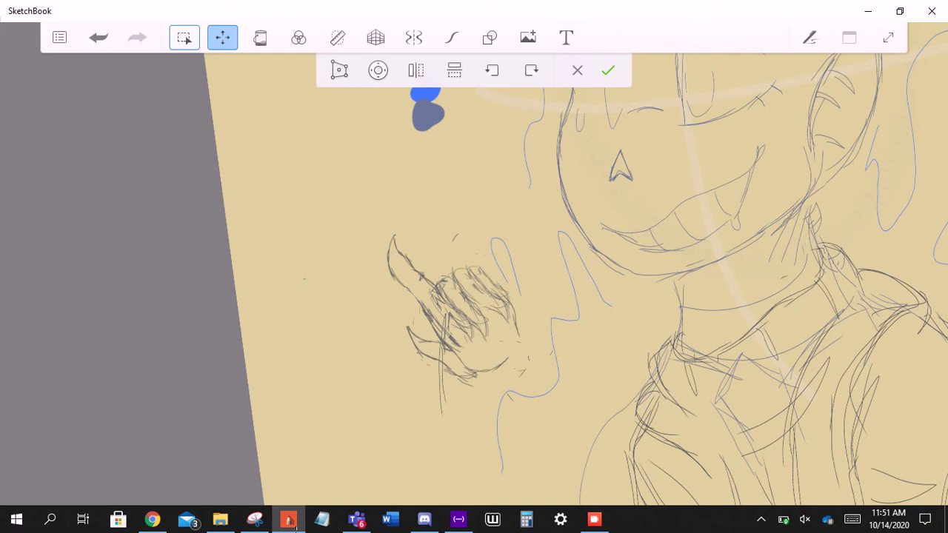
{"action": "mouse_move", "coordinate": [459, 312]}
{"action": "left_mouse_down"}
{"action": "mouse_move", "coordinate": [497, 254]}
{"action": "mouse_move", "coordinate": [518, 251]}
{"action": "mouse_move", "coordinate": [524, 263]}
{"action": "left_mouse_up"}
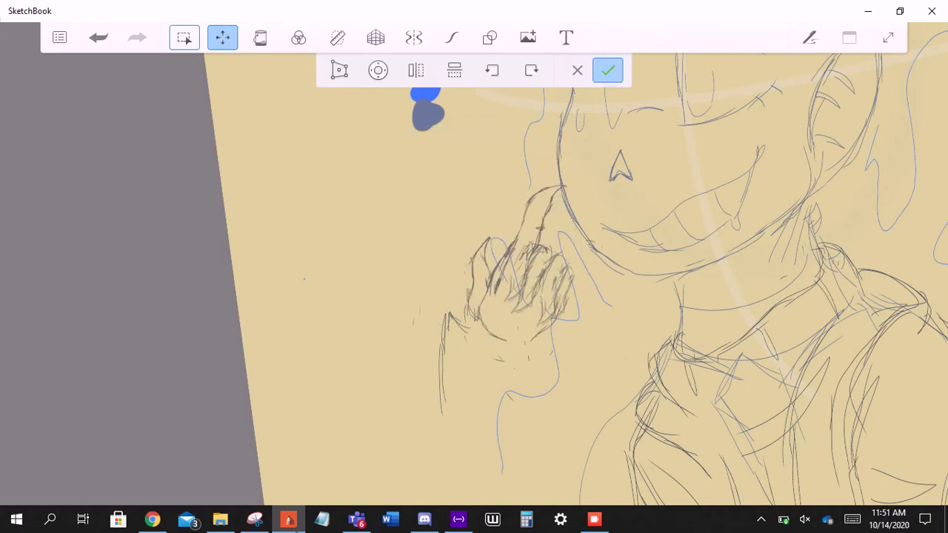
{"action": "left_click", "coordinate": [608, 69]}
- Lasso the group of curled fingers on the hand layer
{"action": "scroll", "coordinate": [519, 259], "scroll_direction": "up", "scroll_amount": 5}
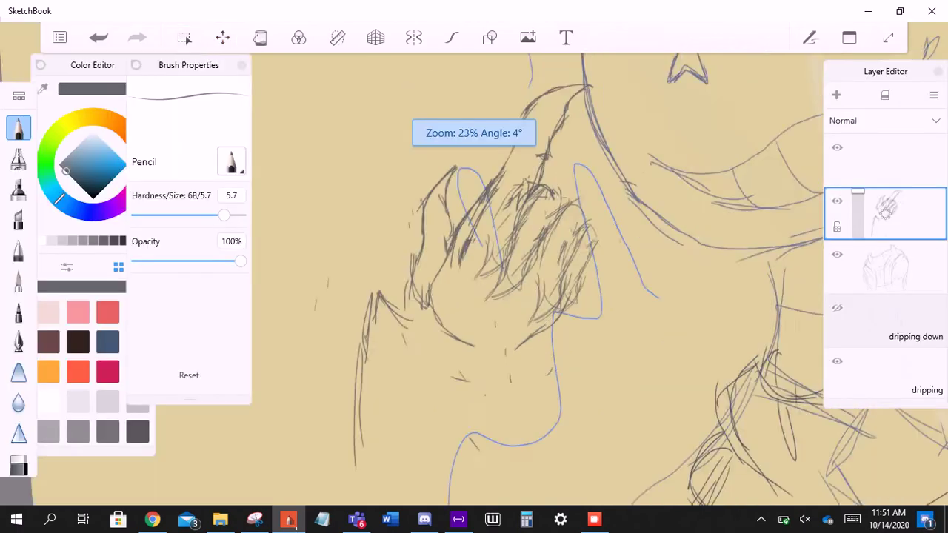
{"action": "left_click", "coordinate": [183, 37]}
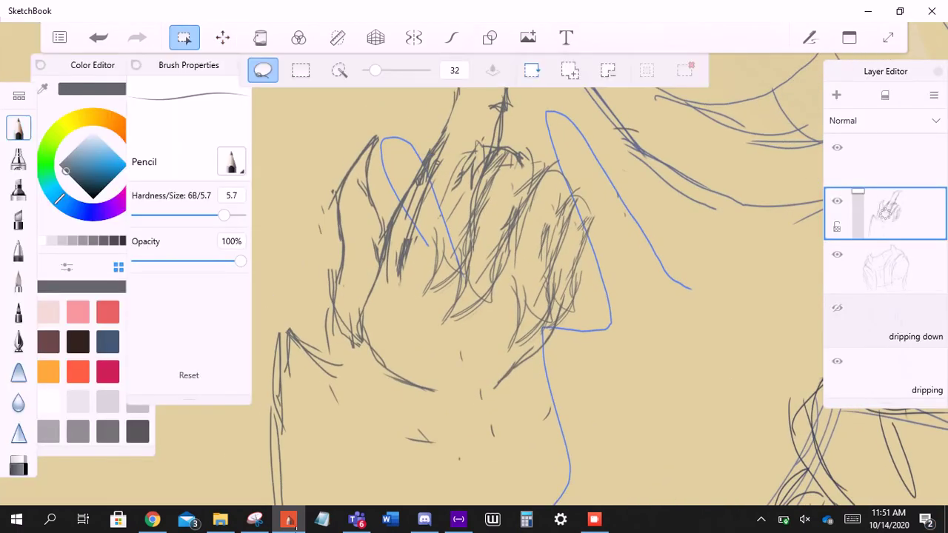
{"action": "mouse_move", "coordinate": [496, 137]}
{"action": "left_mouse_down"}
{"action": "mouse_move", "coordinate": [433, 211]}
{"action": "mouse_move", "coordinate": [625, 311]}
{"action": "left_mouse_up"}
{"action": "left_click", "coordinate": [222, 37]}
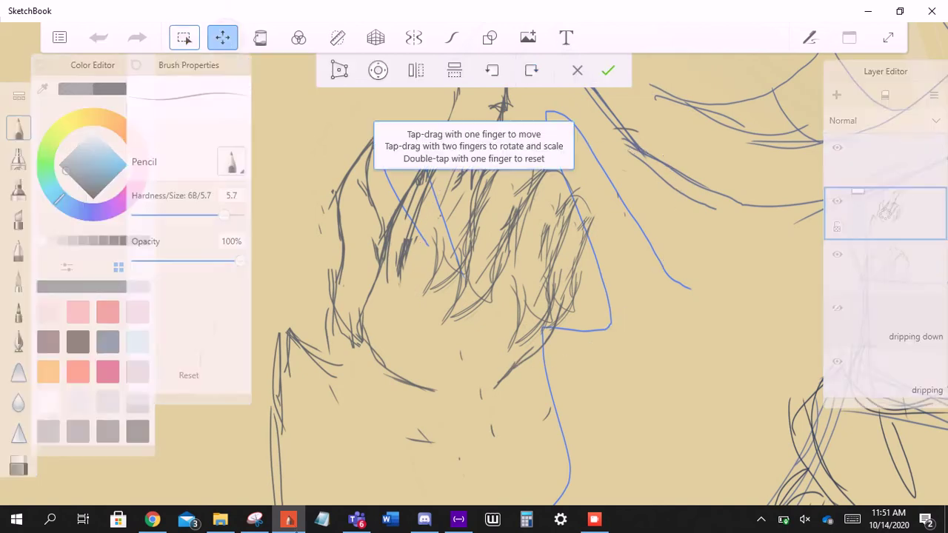
{"action": "left_click_drag", "start_coordinate": [407, 270], "coordinate": [504, 324]}
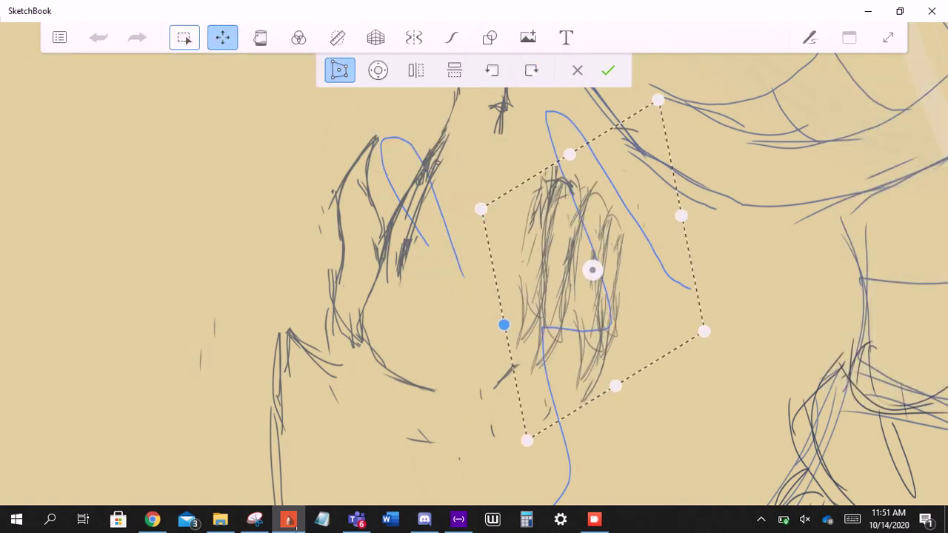
{"action": "left_click_drag", "start_coordinate": [478, 209], "coordinate": [445, 176]}
{"action": "left_click_drag", "start_coordinate": [485, 274], "coordinate": [471, 231]}
{"action": "left_click", "coordinate": [578, 70]}
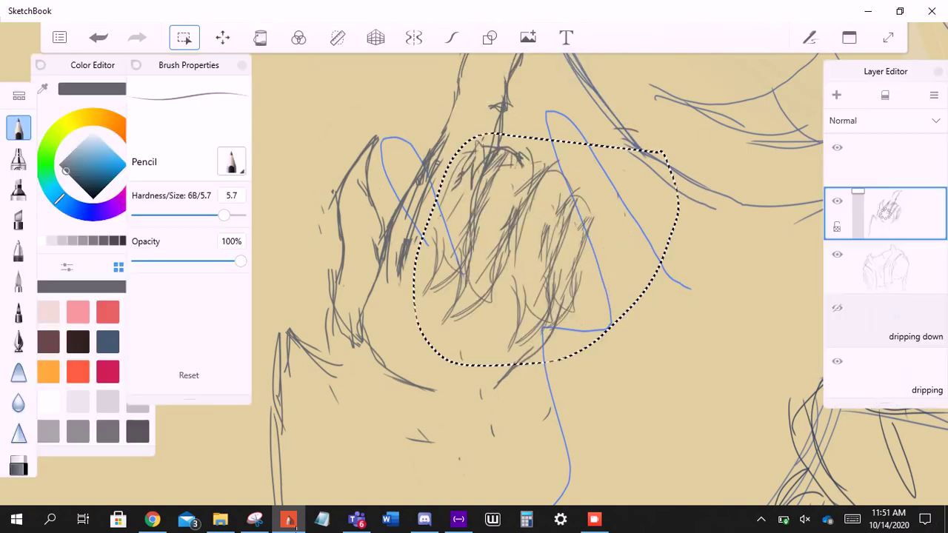
{"action": "scroll", "coordinate": [563, 274], "scroll_direction": "down", "scroll_amount": 5}
{"action": "scroll", "coordinate": [563, 275], "scroll_direction": "down", "scroll_amount": 3}
{"action": "left_click", "coordinate": [222, 37]}
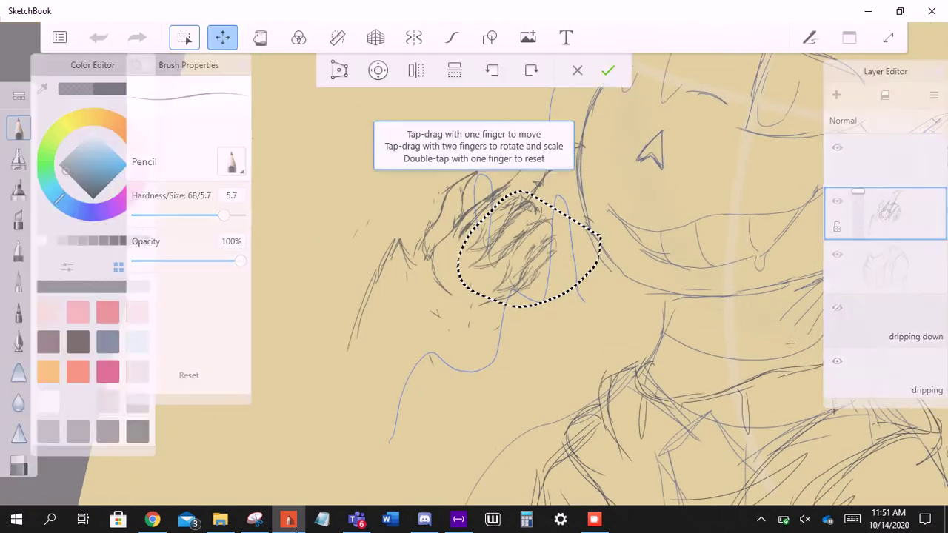
{"action": "mouse_move", "coordinate": [563, 274]}
{"action": "left_mouse_down"}
{"action": "mouse_move", "coordinate": [493, 211]}
{"action": "mouse_move", "coordinate": [524, 254]}
{"action": "mouse_move", "coordinate": [593, 256]}
{"action": "mouse_move", "coordinate": [563, 222]}
{"action": "mouse_move", "coordinate": [570, 215]}
{"action": "mouse_move", "coordinate": [540, 251]}
{"action": "mouse_move", "coordinate": [511, 237]}
{"action": "mouse_move", "coordinate": [548, 252]}
{"action": "mouse_move", "coordinate": [515, 241]}
{"action": "left_mouse_up"}
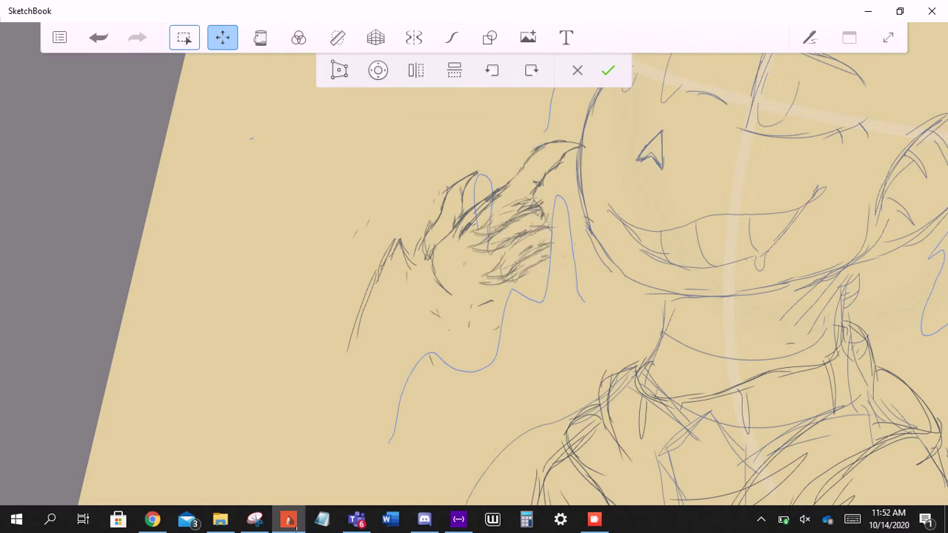
{"action": "key", "text": "Escape"}
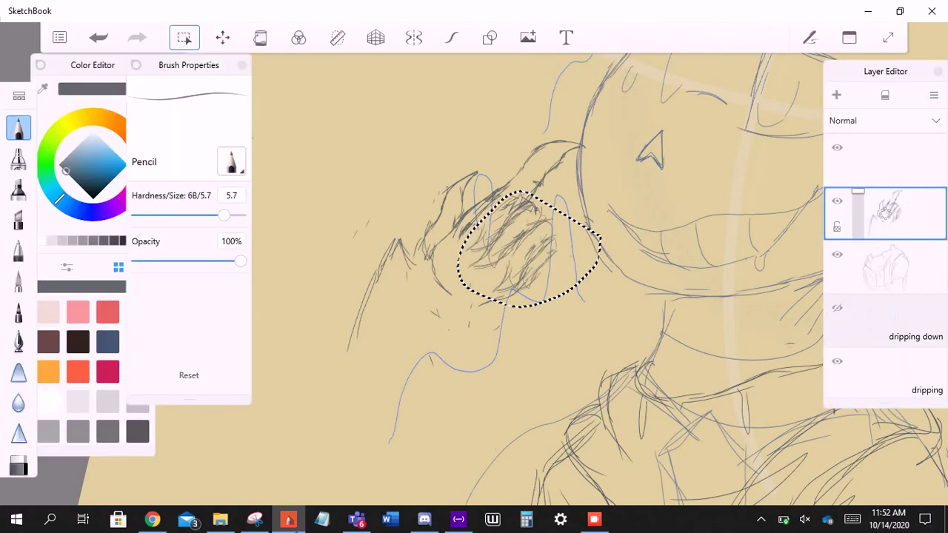
- Rename the hand sketch layer as "hand?" and clear the lasso selection around the curled fingers
{"action": "scroll", "coordinate": [568, 258], "scroll_direction": "down", "scroll_amount": 5}
{"action": "scroll", "coordinate": [670, 272], "scroll_direction": "up", "scroll_amount": 5}
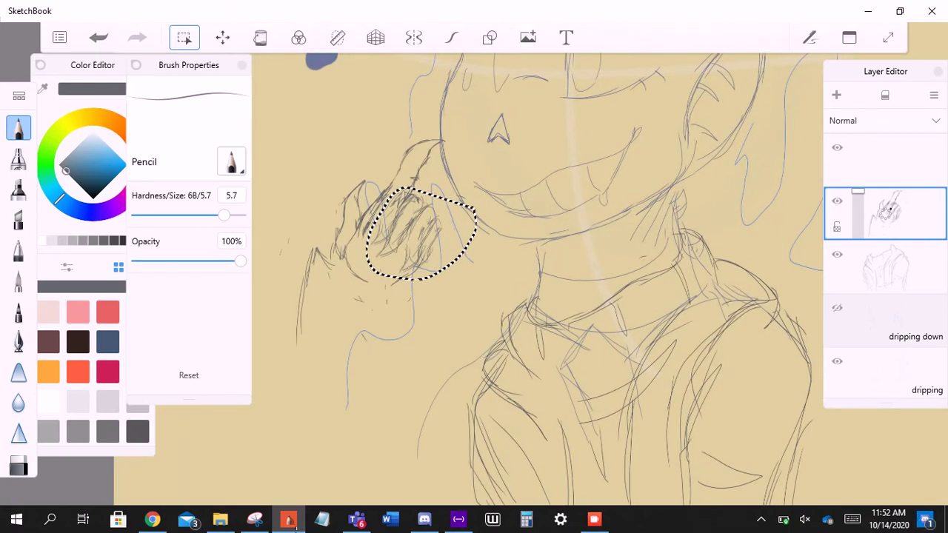
{"action": "left_click_drag", "start_coordinate": [889, 210], "coordinate": [931, 200]}
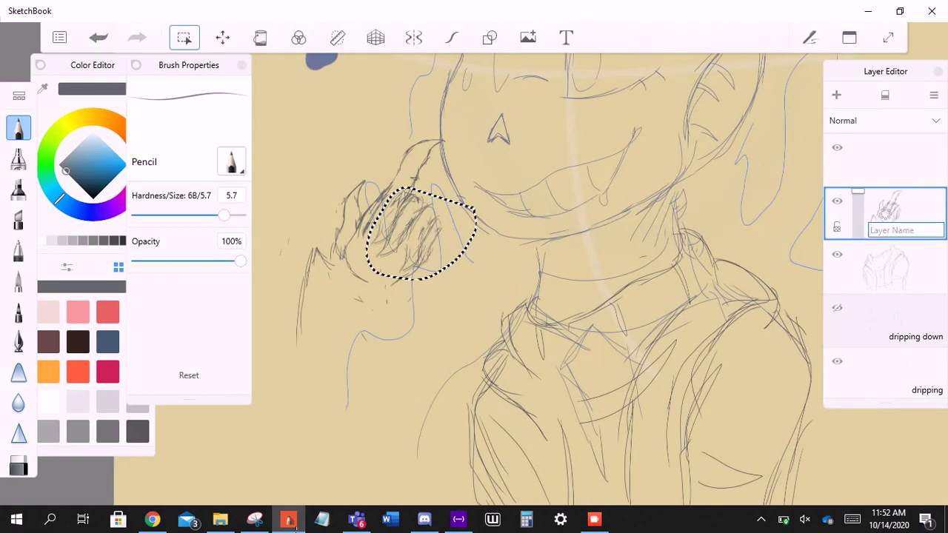
{"action": "type", "text": "ha"}
{"action": "key", "text": "Return"}
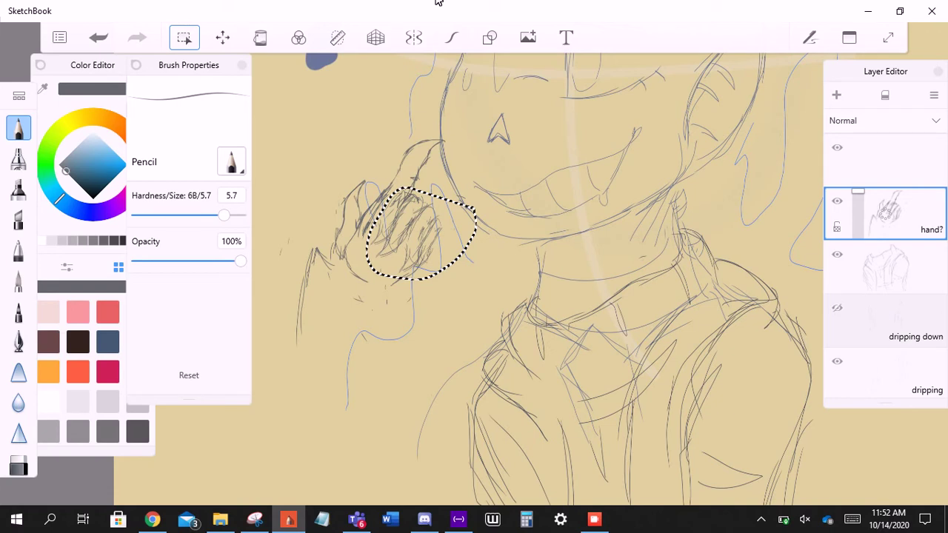
{"action": "key", "text": "m"}
{"action": "key", "text": "Escape"}
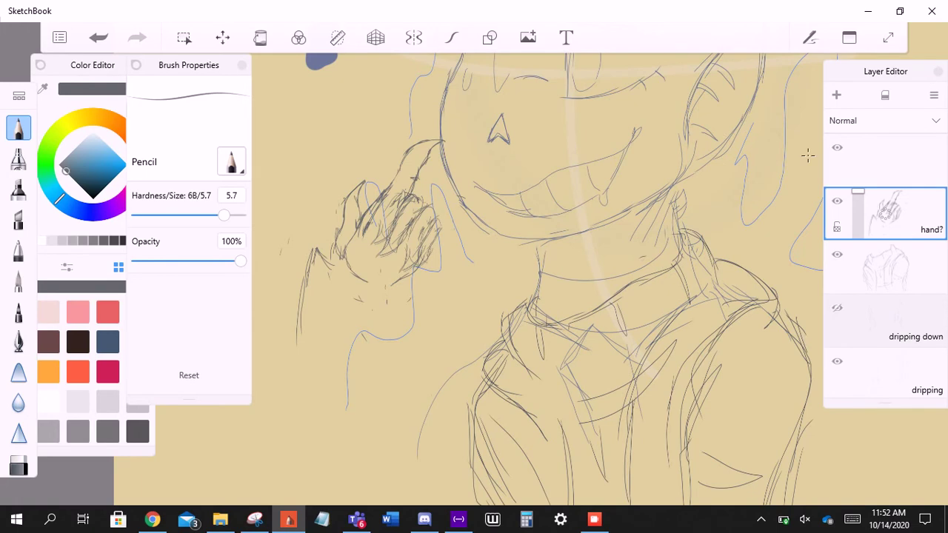
- Hide the "hand?" layer so the character sketch shows without the raised hand
{"action": "scroll", "coordinate": [807, 155], "scroll_direction": "up", "scroll_amount": 3}
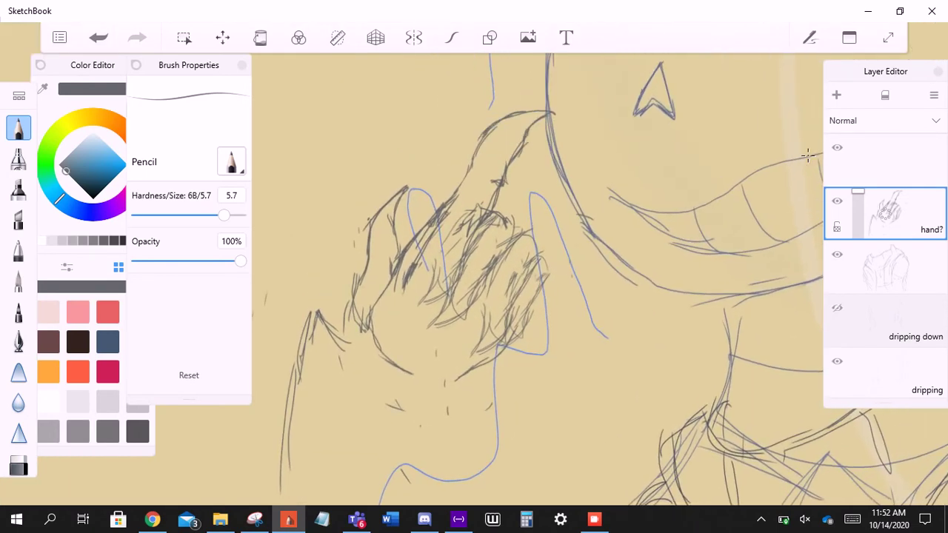
{"action": "scroll", "coordinate": [808, 154], "scroll_direction": "down", "scroll_amount": 3}
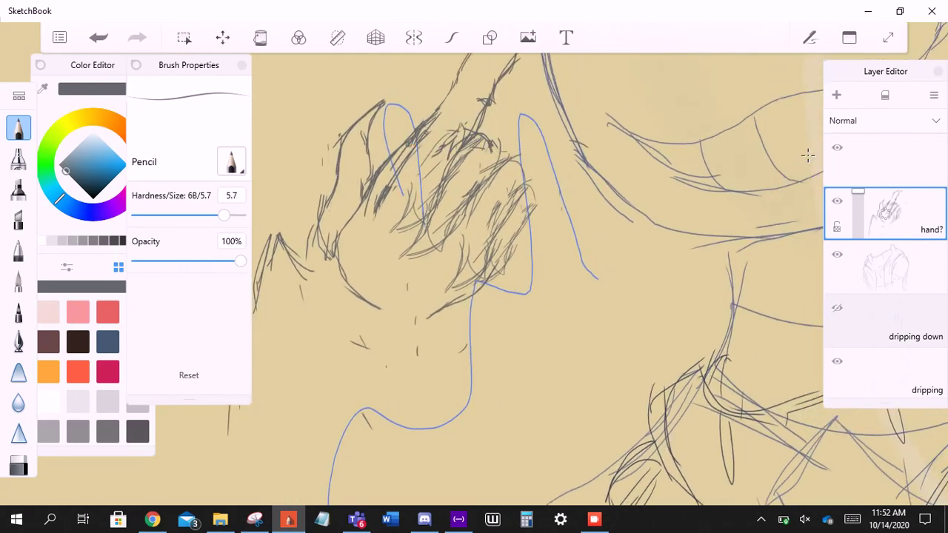
{"action": "scroll", "coordinate": [807, 154], "scroll_direction": "down", "scroll_amount": 3}
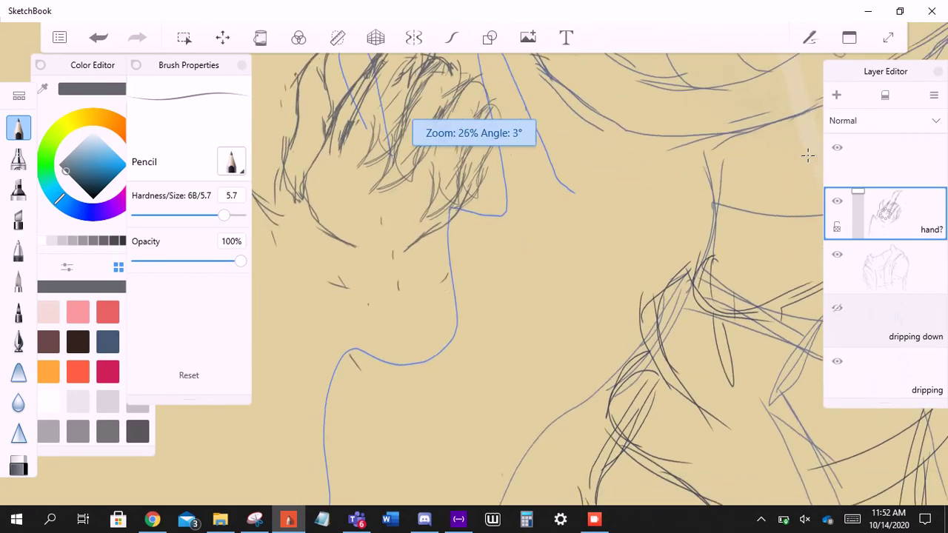
{"action": "scroll", "coordinate": [808, 154], "scroll_direction": "down", "scroll_amount": 2}
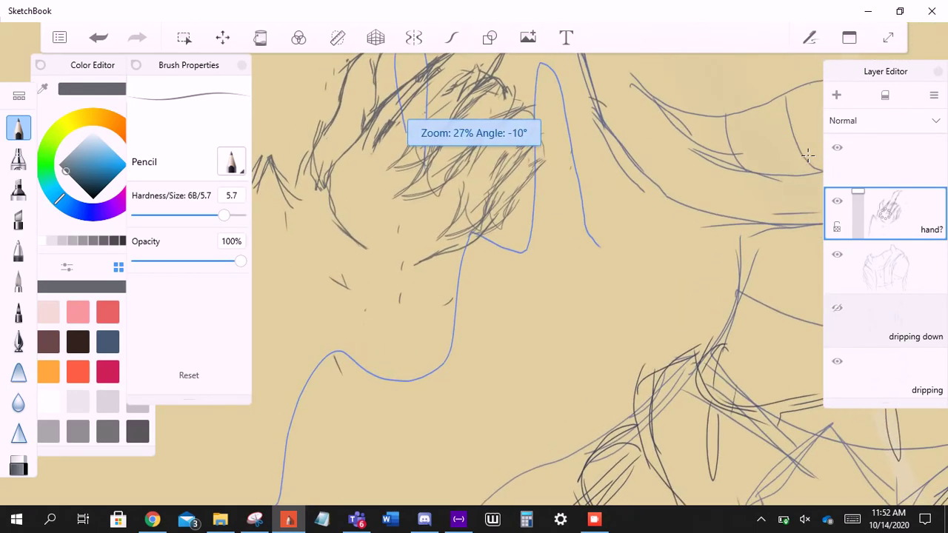
{"action": "scroll", "coordinate": [807, 155], "scroll_direction": "down", "scroll_amount": 1}
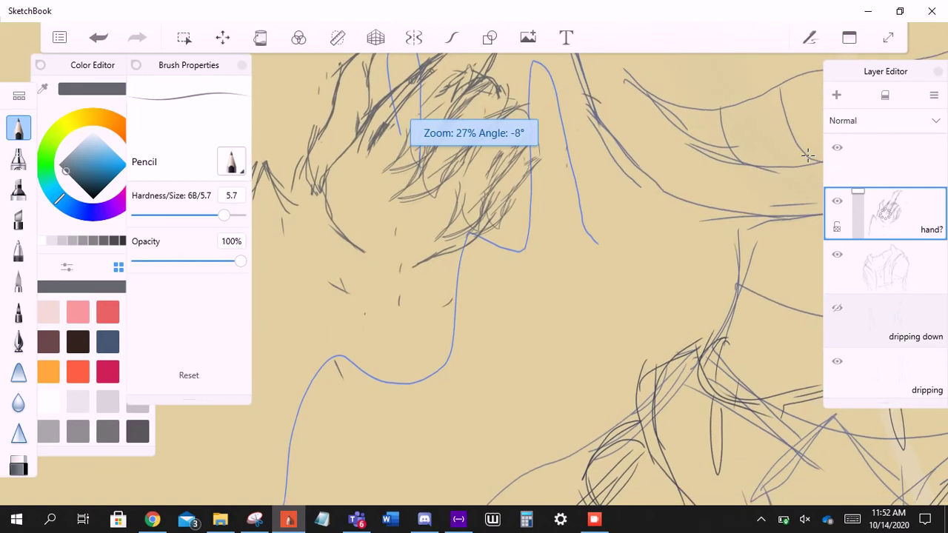
{"action": "scroll", "coordinate": [807, 154], "scroll_direction": "down", "scroll_amount": 3}
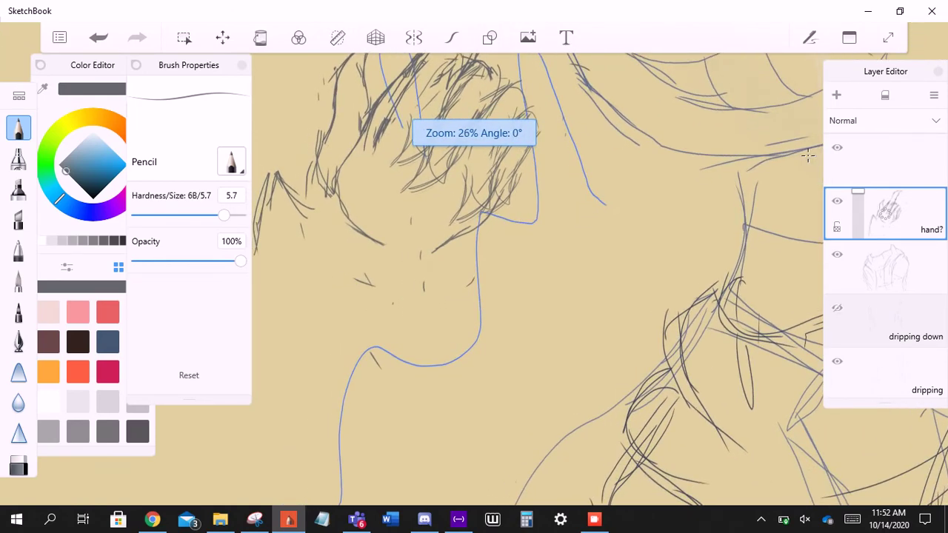
{"action": "scroll", "coordinate": [807, 155], "scroll_direction": "down", "scroll_amount": 2}
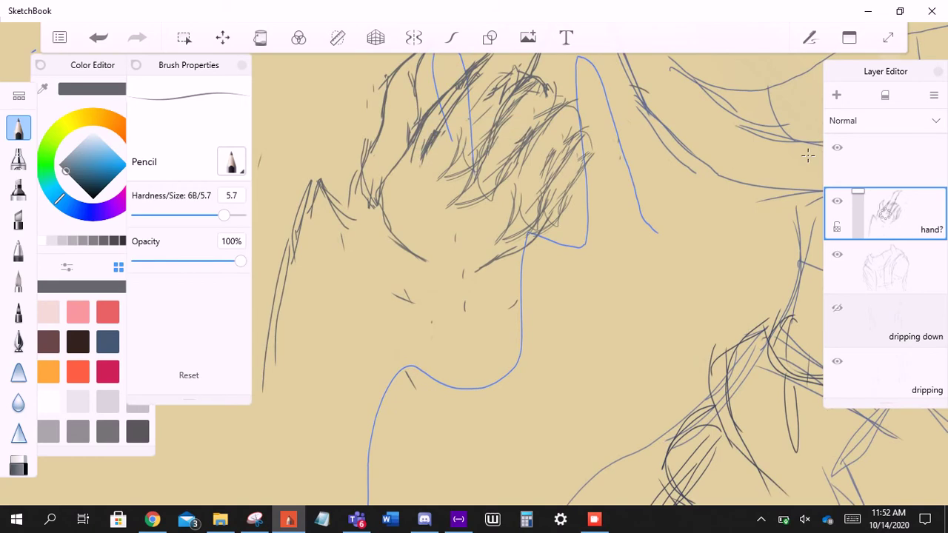
{"action": "scroll", "coordinate": [807, 155], "scroll_direction": "down", "scroll_amount": 5}
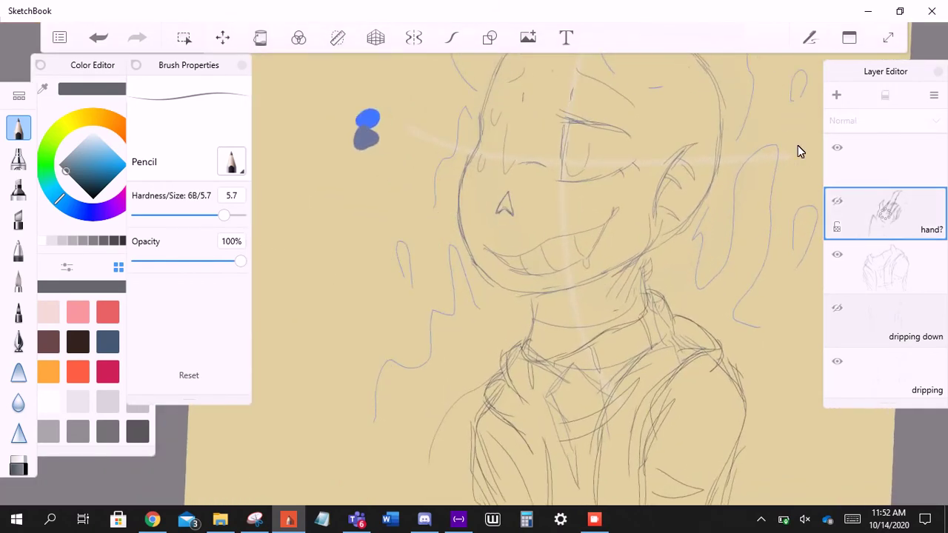
{"action": "scroll", "coordinate": [808, 154], "scroll_direction": "up", "scroll_amount": 2}
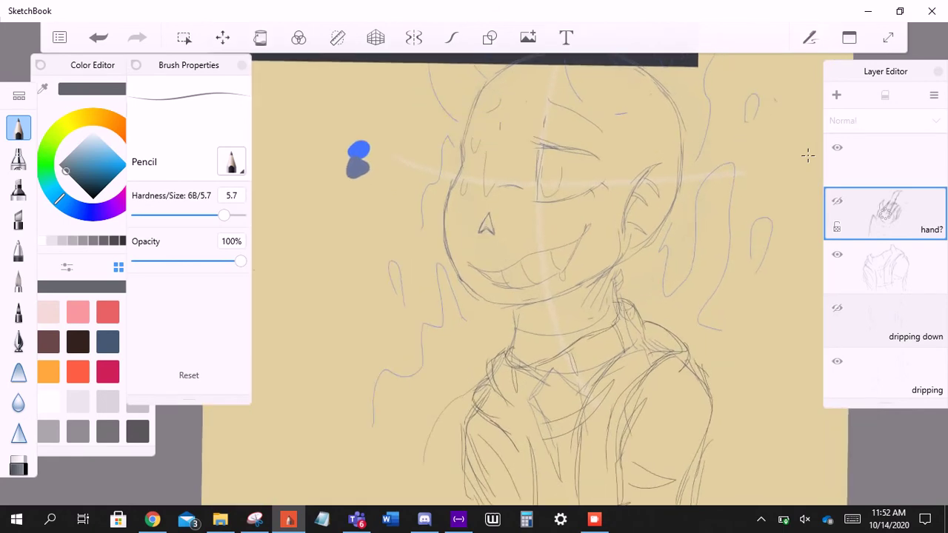
{"action": "left_click", "coordinate": [594, 519]}
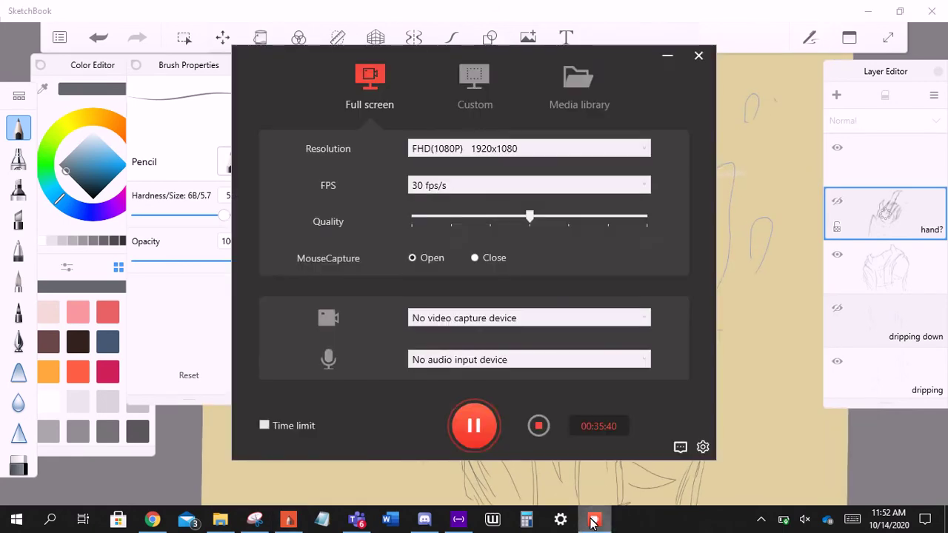
{"action": "left_click", "coordinate": [474, 429]}
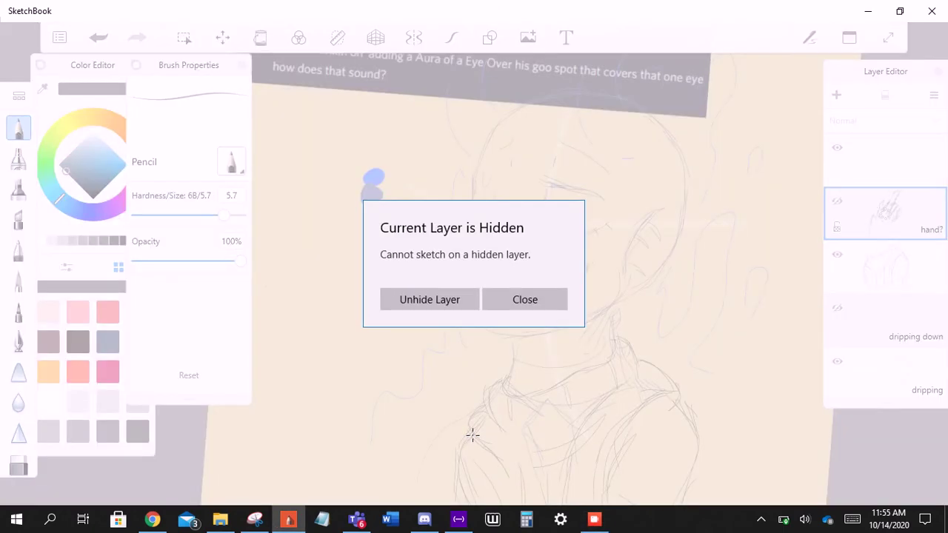
{"action": "key", "text": "Escape"}
{"action": "scroll", "coordinate": [473, 436], "scroll_direction": "up", "scroll_amount": 3}
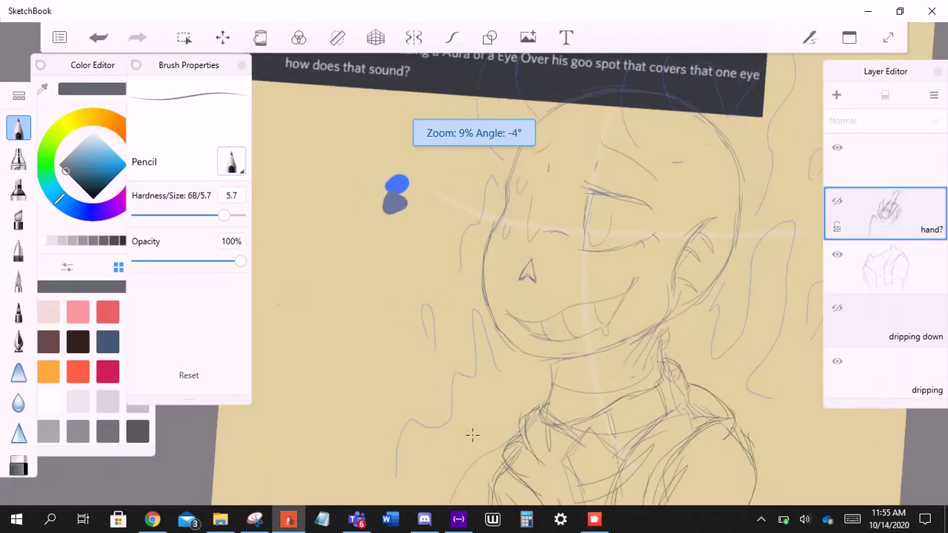
- Compare the dripping aura layers over the character sketch by hiding and showing the "dripping" and "dripping down" layers
{"action": "scroll", "coordinate": [473, 435], "scroll_direction": "down", "scroll_amount": 2}
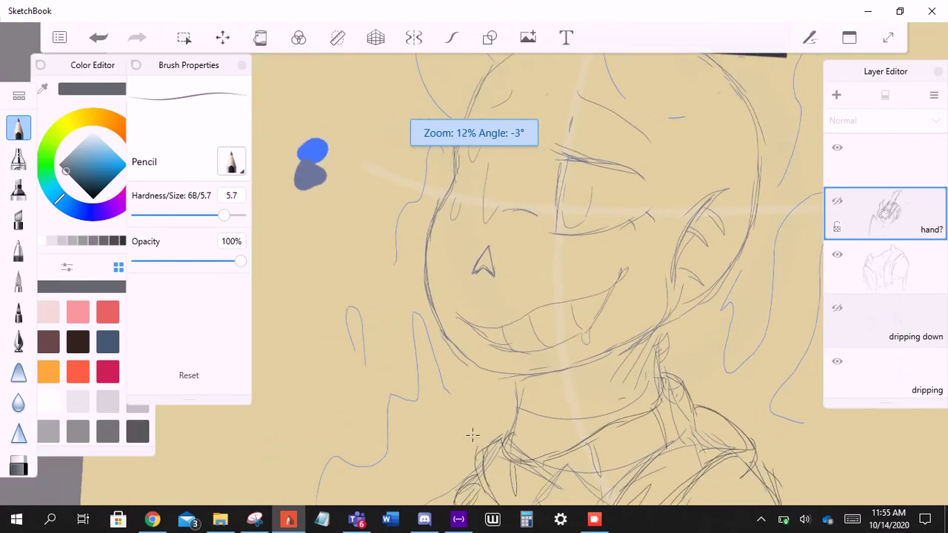
{"action": "scroll", "coordinate": [473, 436], "scroll_direction": "up", "scroll_amount": 3}
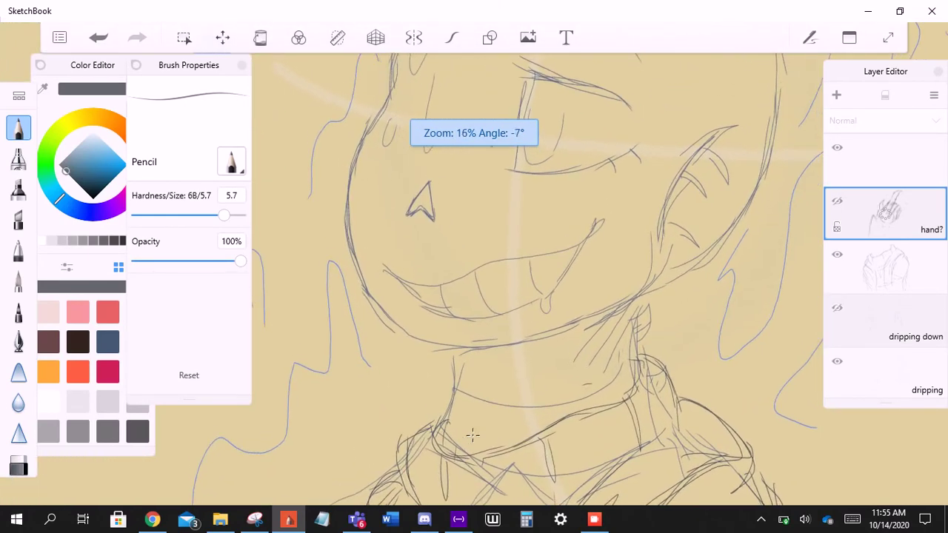
{"action": "scroll", "coordinate": [472, 435], "scroll_direction": "down", "scroll_amount": 1}
{"action": "scroll", "coordinate": [473, 435], "scroll_direction": "down", "scroll_amount": 3}
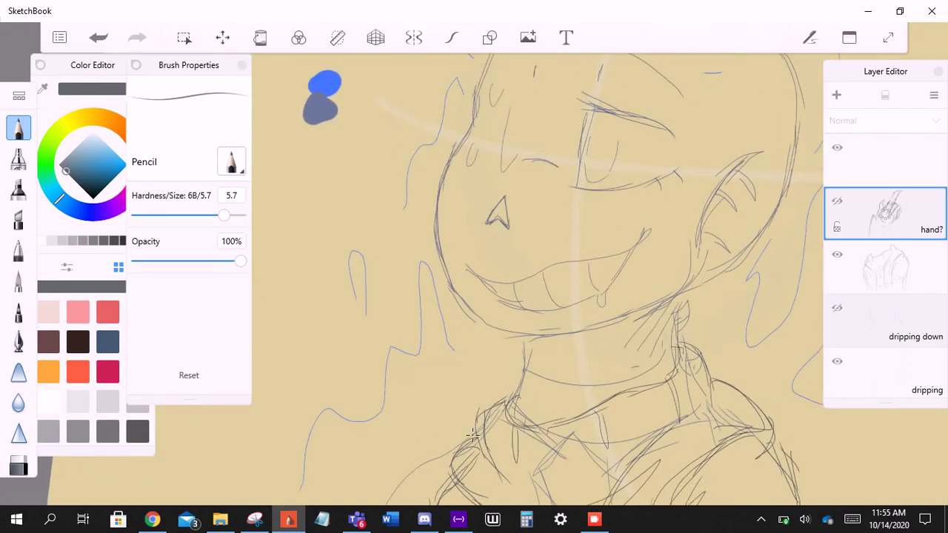
{"action": "scroll", "coordinate": [885, 267], "scroll_direction": "down", "scroll_amount": 5}
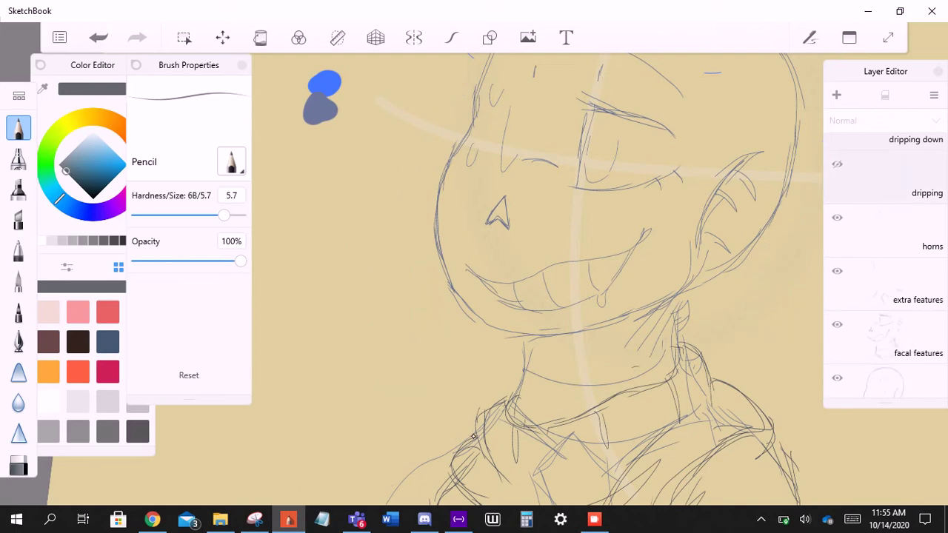
{"action": "scroll", "coordinate": [473, 435], "scroll_direction": "down", "scroll_amount": 2}
{"action": "scroll", "coordinate": [473, 436], "scroll_direction": "down", "scroll_amount": 1}
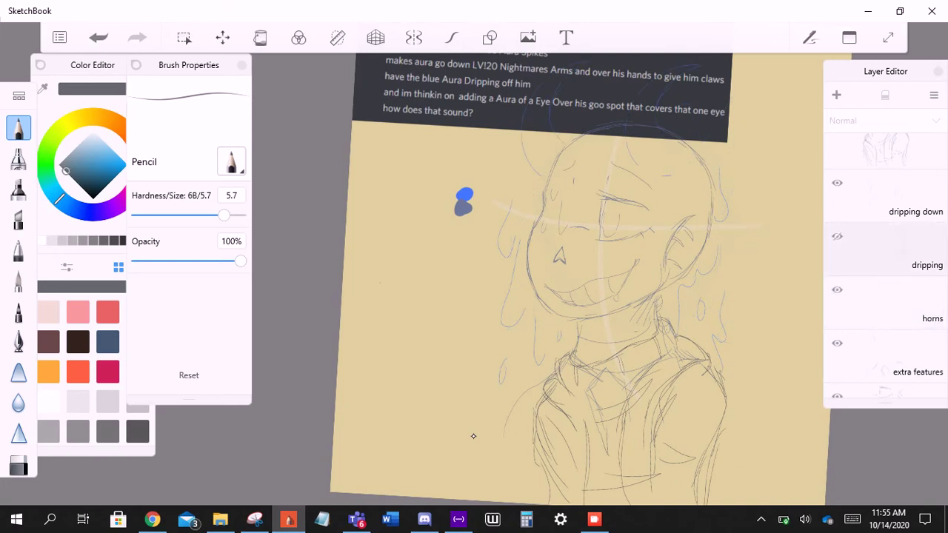
- Show the "dripping" layer with "dripping down" hidden, and add an empty layer above the torso sketch layer
{"action": "key", "text": "ctrl+z"}
{"action": "key", "text": "ctrl+z"}
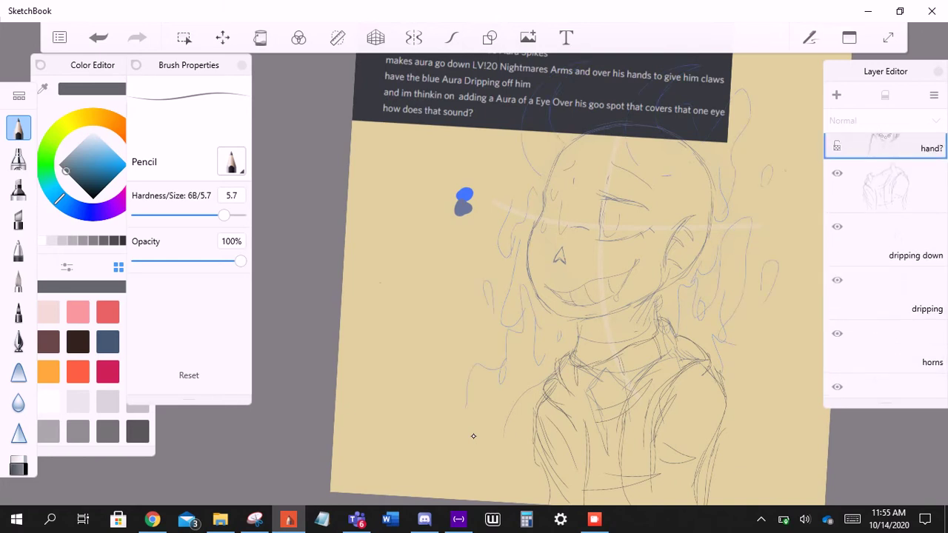
{"action": "key", "text": "ctrl+z"}
{"action": "key", "text": "ctrl+z"}
{"action": "key", "text": "ctrl+z"}
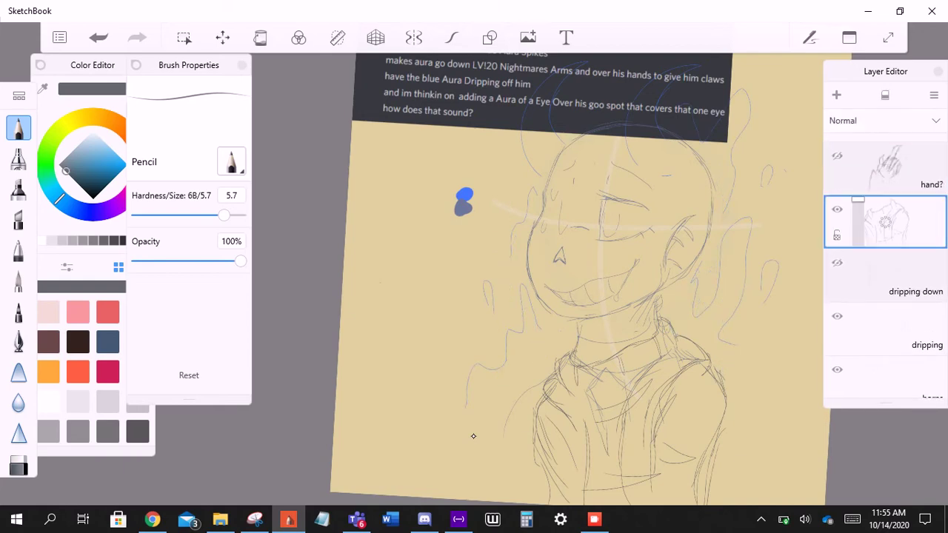
{"action": "key", "text": "ctrl+z"}
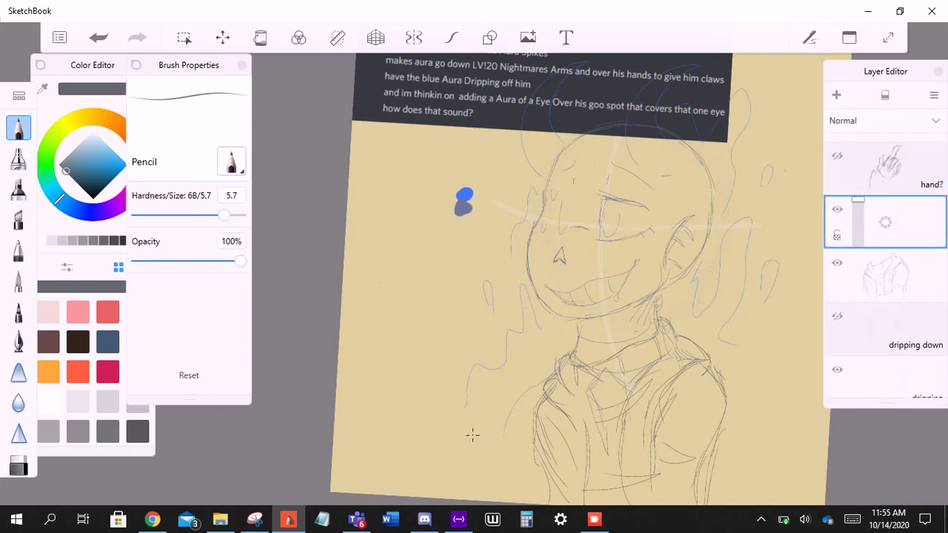
- Paint a dark grey swatch beside the blue and slate swatches with the size 53.9 Paintbrush, keeping dark grey as the colour
{"action": "scroll", "coordinate": [472, 435], "scroll_direction": "up", "scroll_amount": 5}
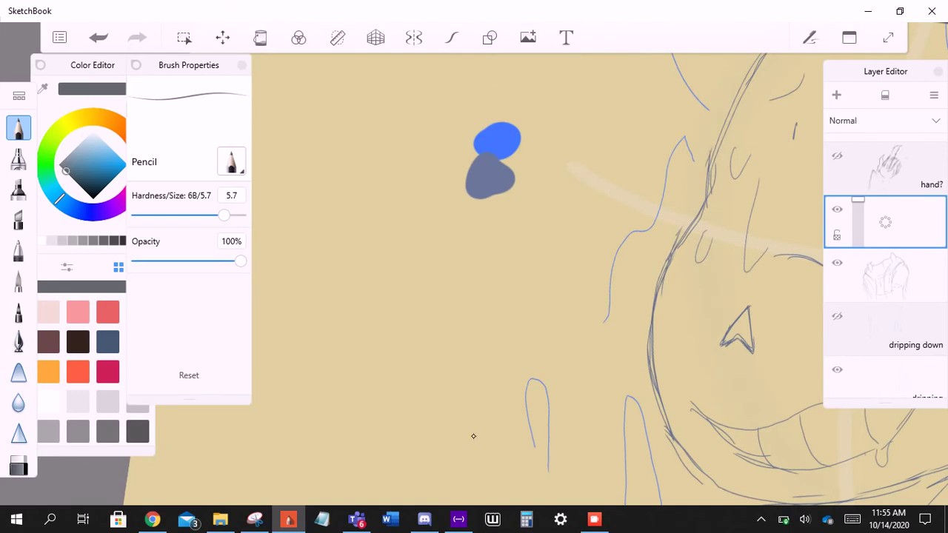
{"action": "left_click", "coordinate": [19, 280]}
{"action": "mouse_move", "coordinate": [518, 163]}
{"action": "left_mouse_down"}
{"action": "mouse_move", "coordinate": [552, 167]}
{"action": "mouse_move", "coordinate": [541, 157]}
{"action": "left_mouse_up"}
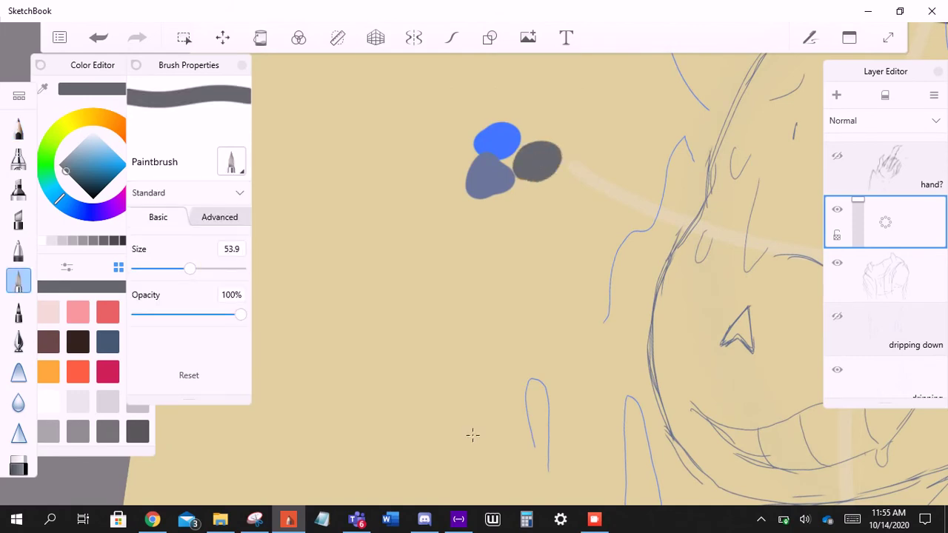
{"action": "left_click", "coordinate": [489, 174]}
{"action": "scroll", "coordinate": [473, 435], "scroll_direction": "up", "scroll_amount": 2}
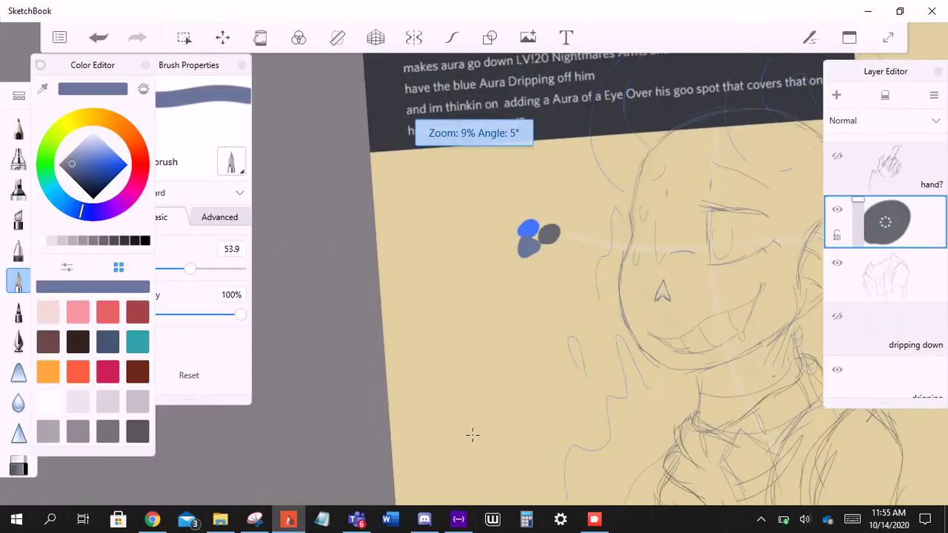
{"action": "left_click", "coordinate": [489, 185]}
{"action": "scroll", "coordinate": [473, 435], "scroll_direction": "down", "scroll_amount": 3}
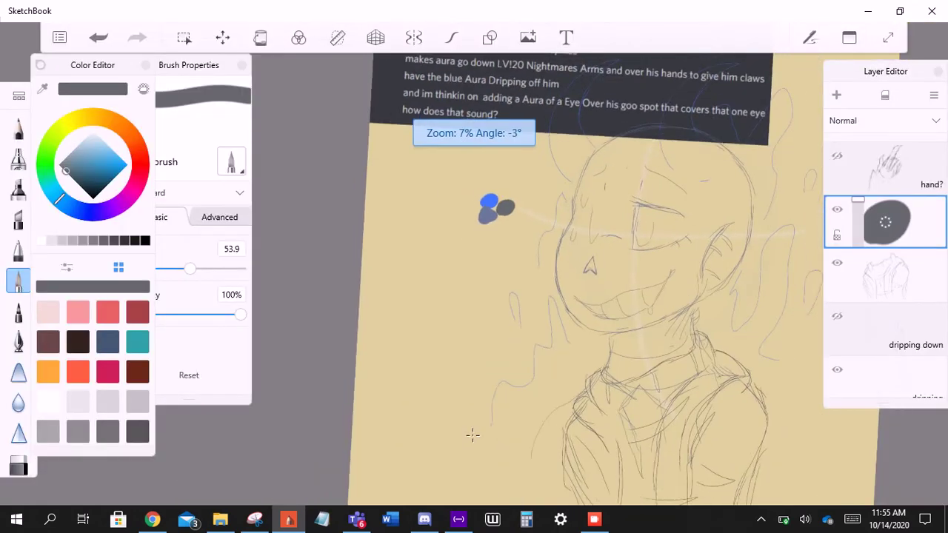
- Try to paint a thick dark grey tentacle curling up from the neck on the right side of the head
{"action": "left_click_drag", "start_coordinate": [642, 336], "coordinate": [710, 216]}
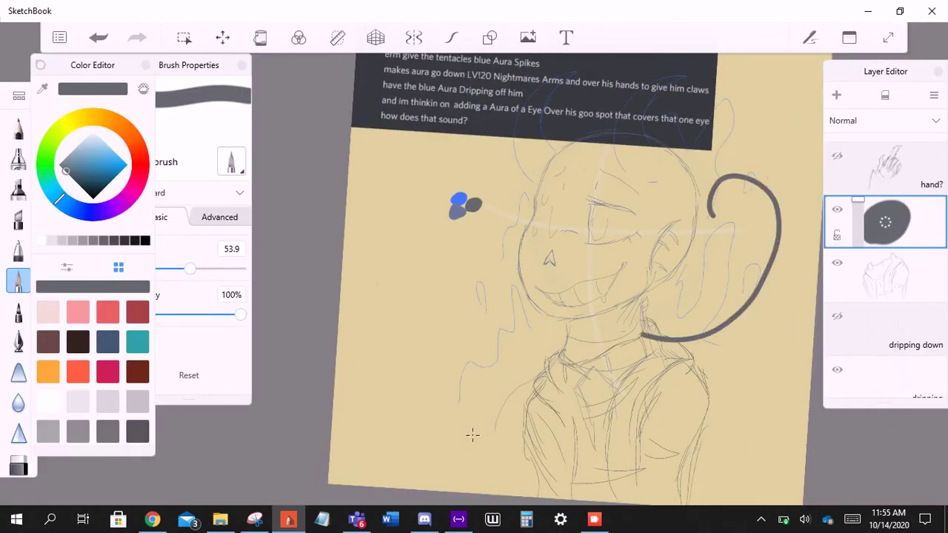
{"action": "key", "text": "ctrl+z"}
{"action": "left_click_drag", "start_coordinate": [630, 337], "coordinate": [733, 213]}
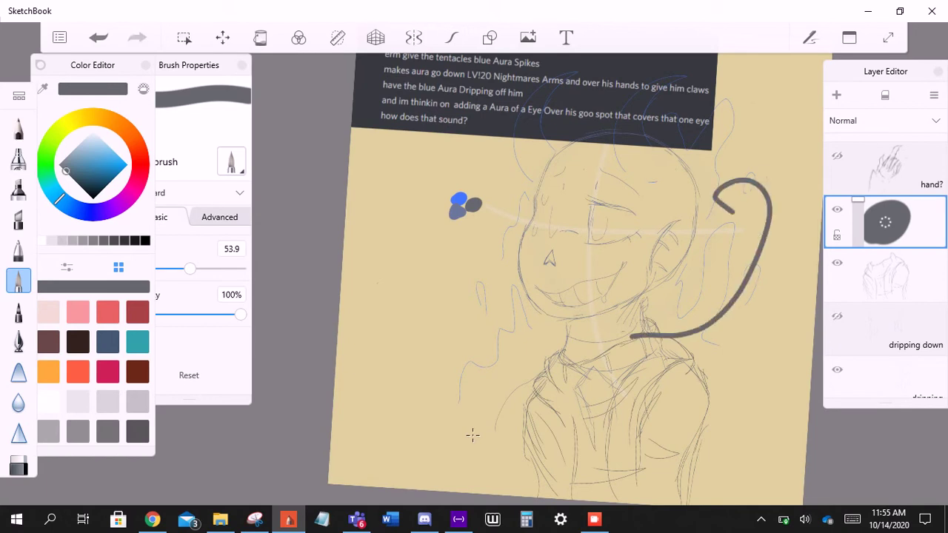
{"action": "key", "text": "ctrl+z"}
- Switch to the Pencil and try thin curled tentacle lines on the right side of the character
{"action": "key", "text": "p"}
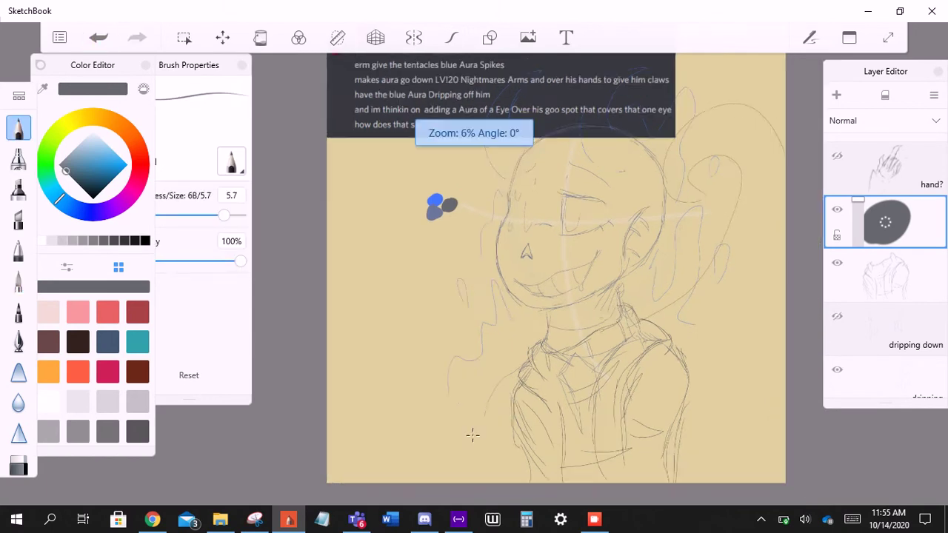
{"action": "key", "text": "ctrl+z"}
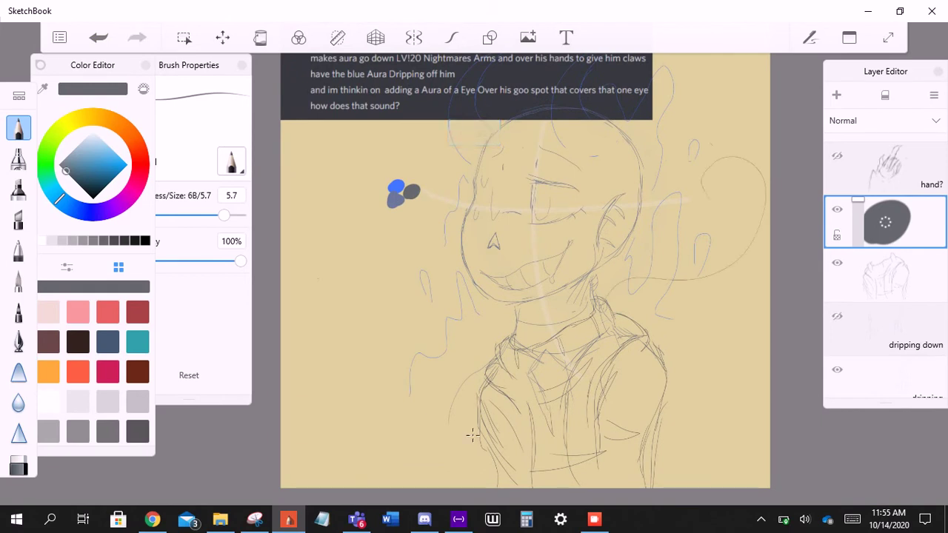
{"action": "key", "text": "ctrl+z"}
{"action": "key", "text": "ctrl+z"}
{"action": "key", "text": "ctrl+z"}
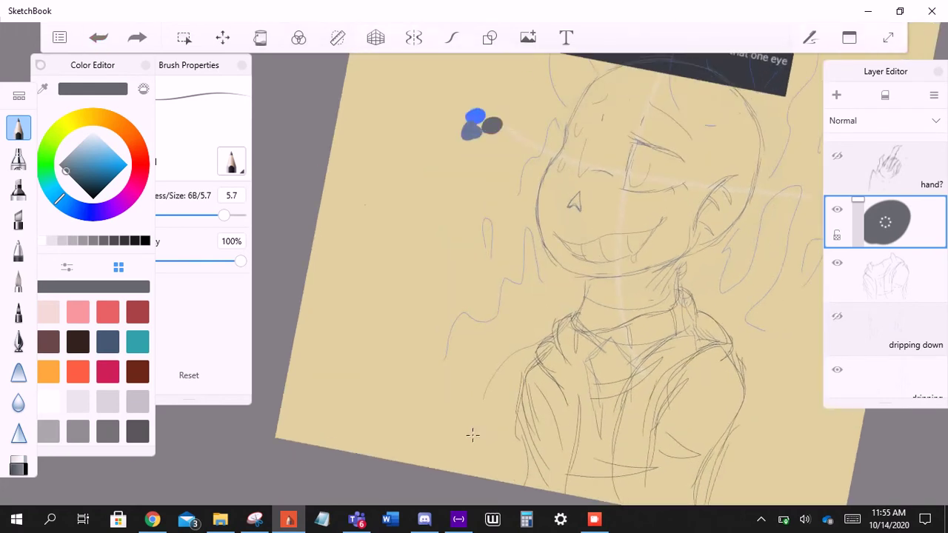
- Try to sketch a wide spiral tentacle from the shoulder on the left side of the canvas
{"action": "left_click_drag", "start_coordinate": [522, 246], "coordinate": [456, 343]}
{"action": "left_click_drag", "start_coordinate": [530, 228], "coordinate": [473, 435]}
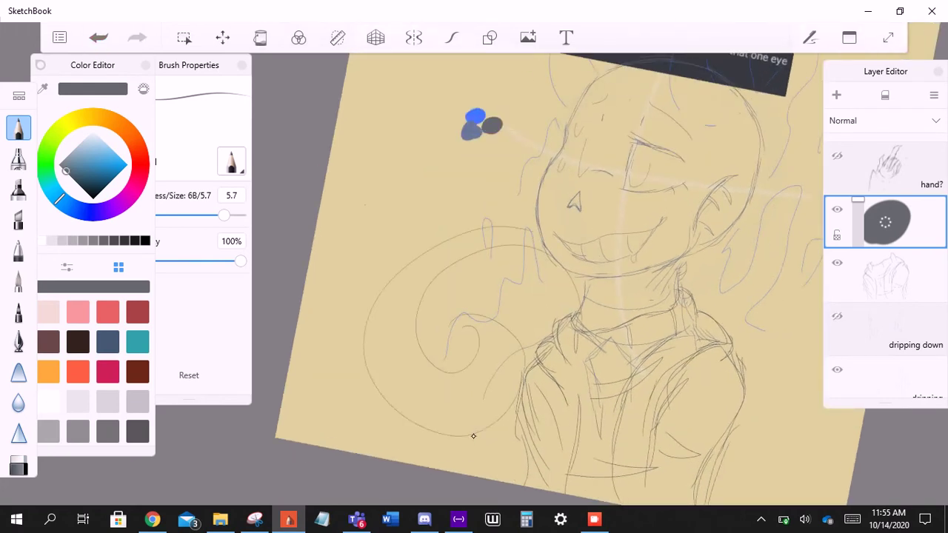
{"action": "key", "text": "ctrl+z"}
{"action": "key", "text": "ctrl+z"}
- Sketch a large spiral tentacle with the Pencil on the left side of the canvas, redrawing the curves that miss
{"action": "left_click_drag", "start_coordinate": [467, 296], "coordinate": [504, 380]}
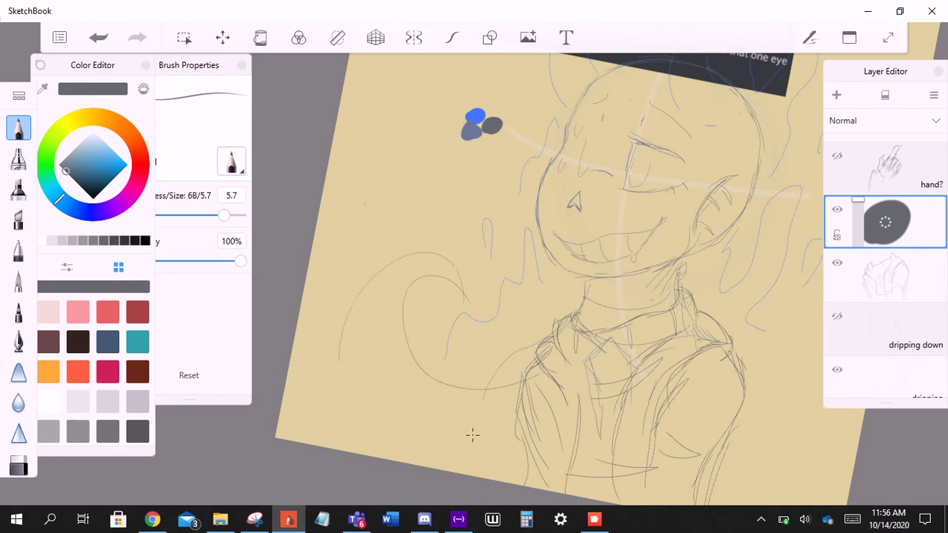
{"action": "key", "text": "ctrl+z"}
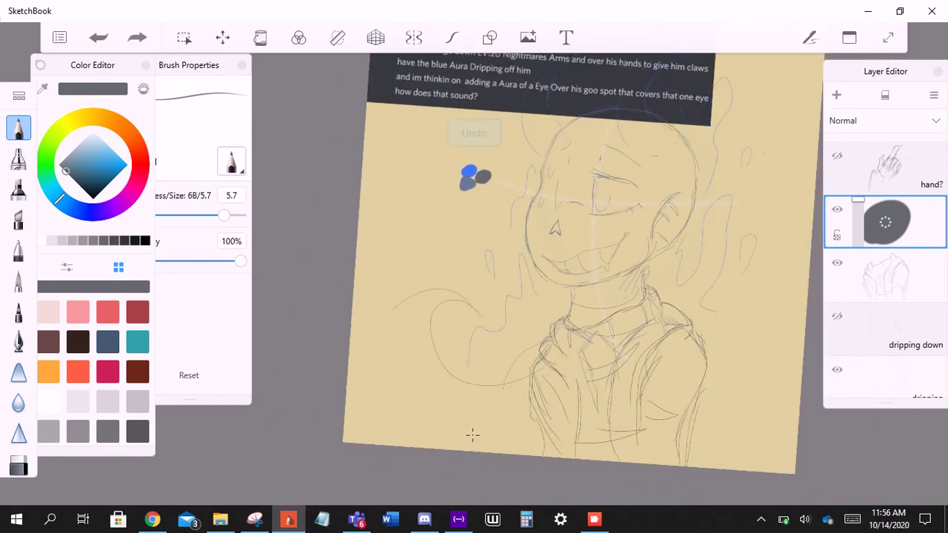
{"action": "left_click_drag", "start_coordinate": [467, 296], "coordinate": [472, 436]}
{"action": "key", "text": "ctrl+z"}
{"action": "left_click_drag", "start_coordinate": [467, 297], "coordinate": [472, 436]}
{"action": "key", "text": "ctrl+z"}
{"action": "left_click_drag", "start_coordinate": [437, 216], "coordinate": [410, 348]}
{"action": "key", "text": "ctrl+z"}
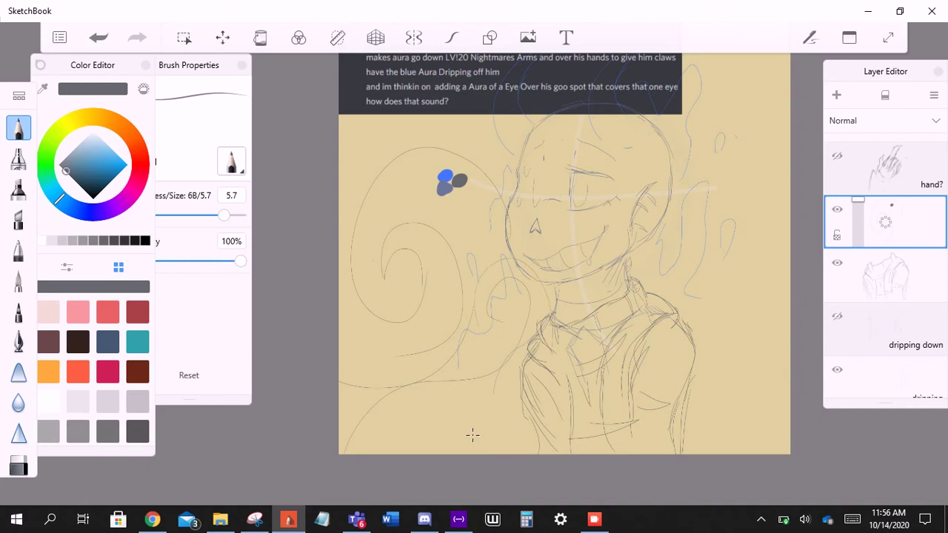
- Sketch a smaller curled tentacle below the large left spiral and a first curl on the character's right side
{"action": "key", "text": "ctrl+z"}
{"action": "key", "text": "ctrl+z"}
{"action": "key", "text": "ctrl+y"}
{"action": "scroll", "coordinate": [473, 436], "scroll_direction": "up", "scroll_amount": 2}
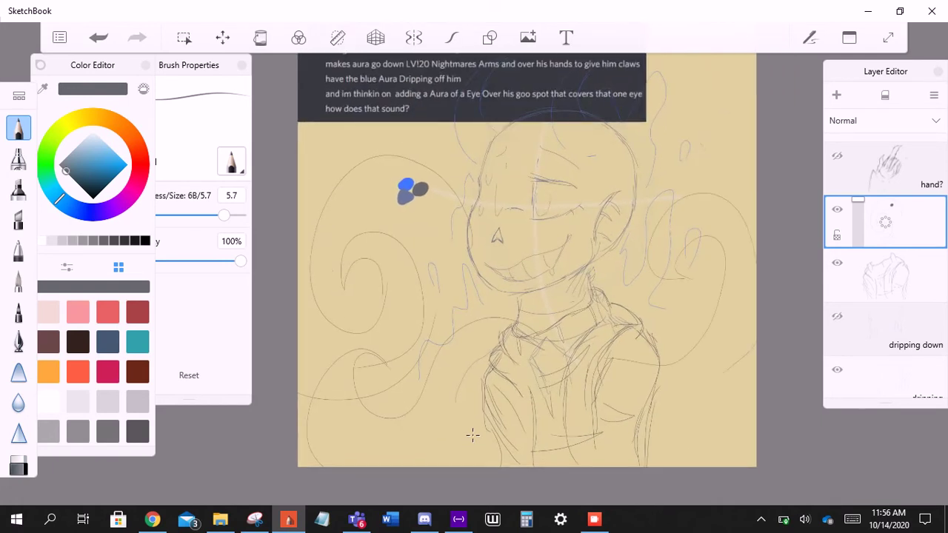
- Redraw the right-hand tentacle as a large curl beside the head that sweeps out to the canvas edge
{"action": "key", "text": "ctrl+z"}
{"action": "key", "text": "ctrl+z"}
{"action": "key", "text": "ctrl+z"}
{"action": "key", "text": "ctrl+z"}
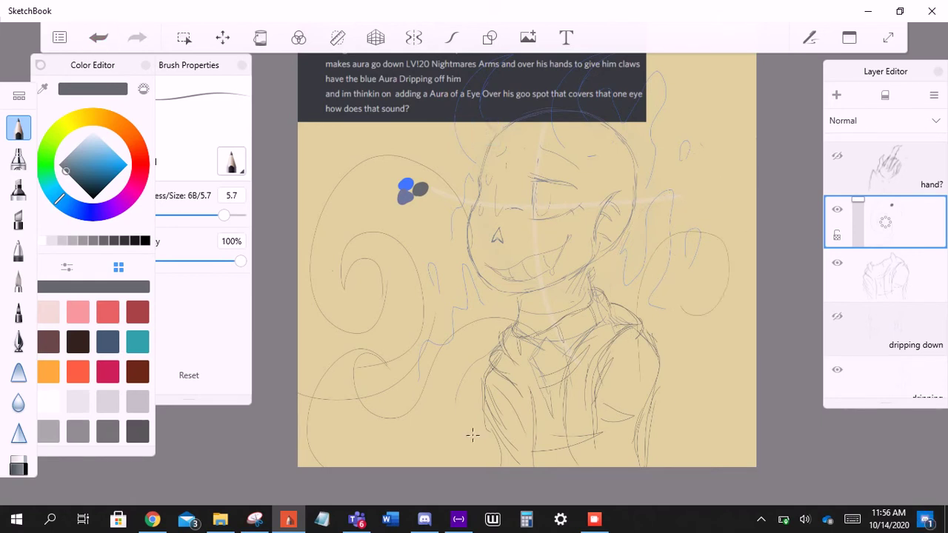
{"action": "key", "text": "ctrl+z"}
{"action": "left_click", "coordinate": [473, 435]}
{"action": "key", "text": "ctrl+z"}
{"action": "key", "text": "ctrl+z"}
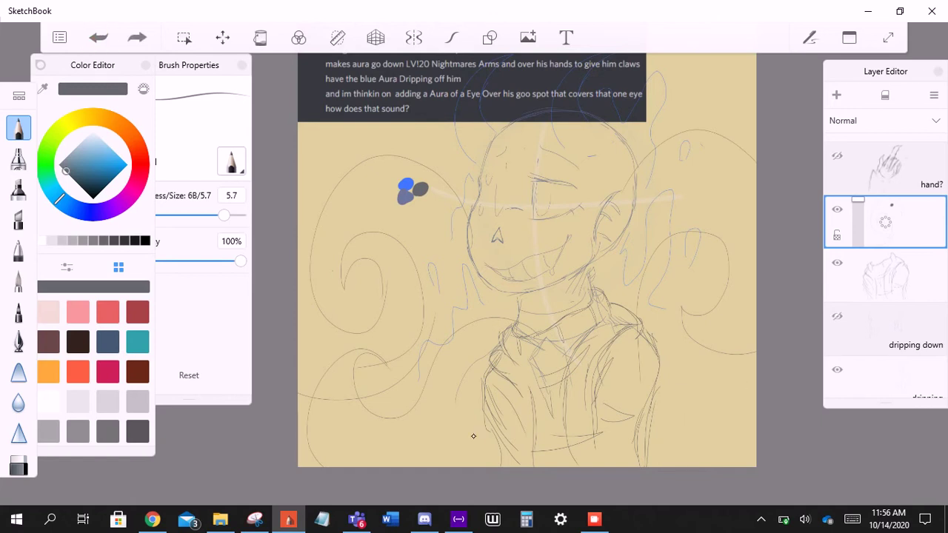
{"action": "key", "text": "ctrl+z"}
- Add a new layer above the tentacle sketch
{"action": "scroll", "coordinate": [473, 436], "scroll_direction": "up", "scroll_amount": 3}
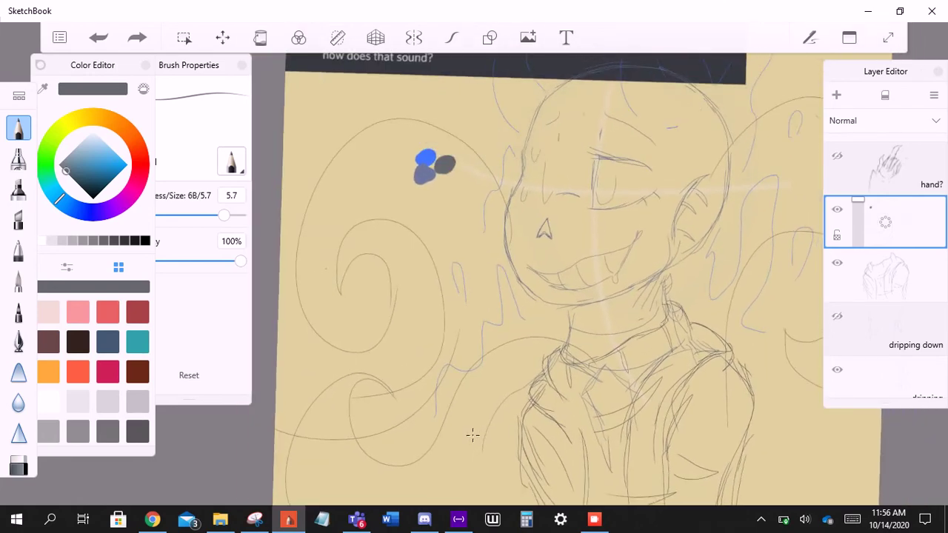
{"action": "scroll", "coordinate": [472, 435], "scroll_direction": "down", "scroll_amount": 2}
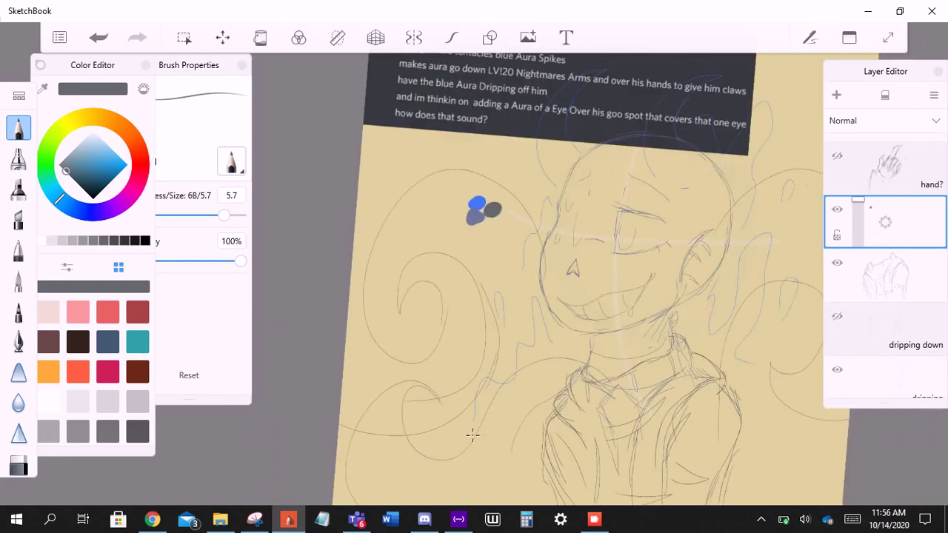
{"action": "scroll", "coordinate": [473, 435], "scroll_direction": "down", "scroll_amount": 1}
{"action": "scroll", "coordinate": [473, 436], "scroll_direction": "up", "scroll_amount": 3}
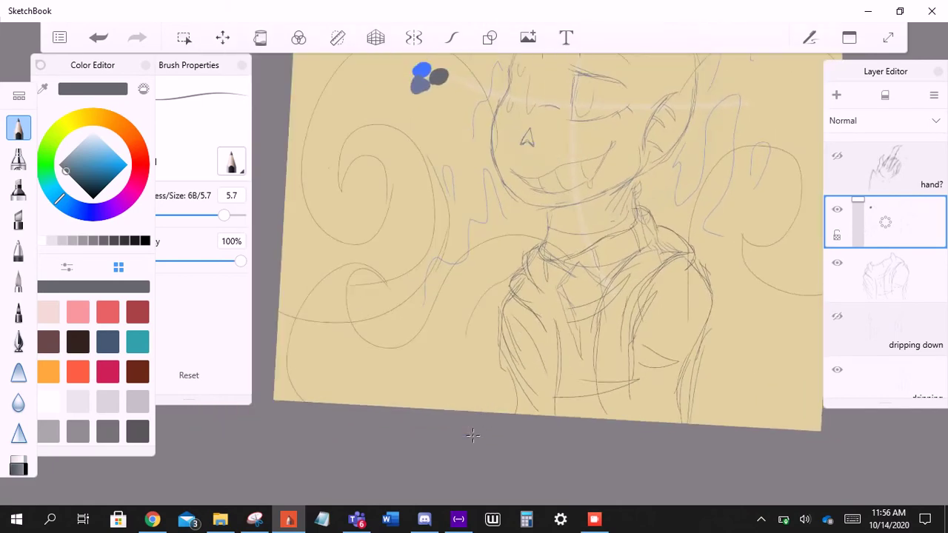
{"action": "key", "text": "ctrl+l"}
- Sketch a four-sided outline across the outer curve of the large left tentacle on the new layer
{"action": "scroll", "coordinate": [473, 436], "scroll_direction": "up", "scroll_amount": 2}
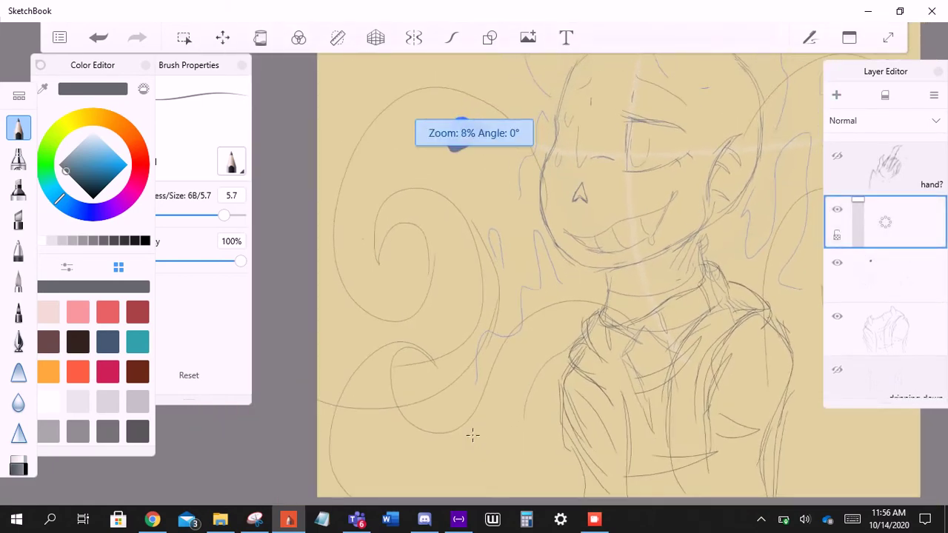
{"action": "scroll", "coordinate": [472, 436], "scroll_direction": "up", "scroll_amount": 5}
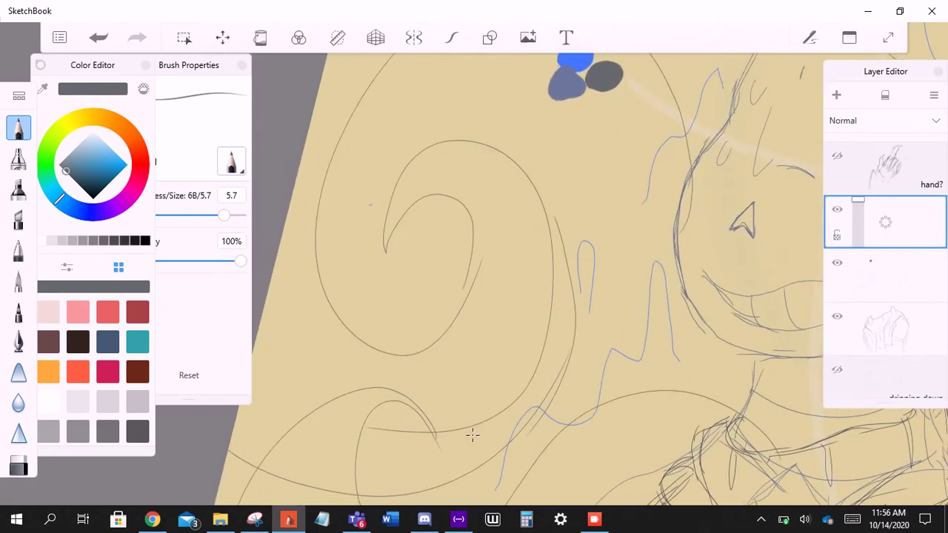
{"action": "mouse_move", "coordinate": [552, 280]}
{"action": "left_mouse_down"}
{"action": "mouse_move", "coordinate": [470, 320]}
{"action": "mouse_move", "coordinate": [520, 386]}
{"action": "left_mouse_up"}
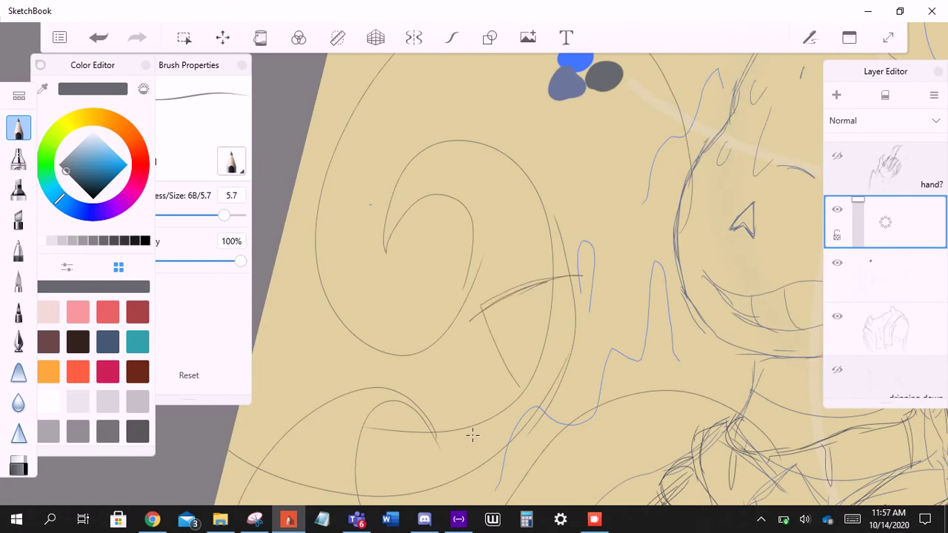
{"action": "left_click_drag", "start_coordinate": [477, 315], "coordinate": [527, 408]}
- Try to sketch a hooked spike rising from the outer edge of the large left tentacle above the four-sided outline
{"action": "scroll", "coordinate": [472, 436], "scroll_direction": "up", "scroll_amount": 5}
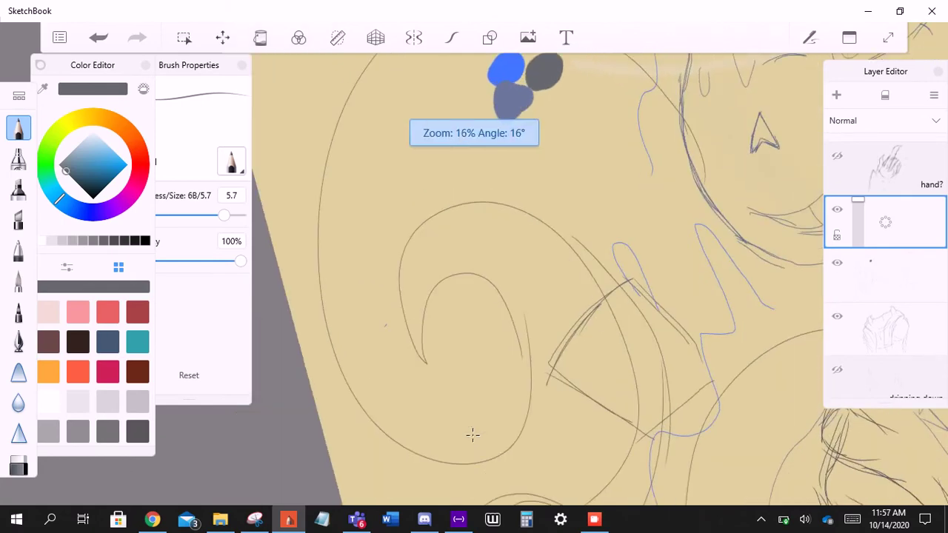
{"action": "left_click_drag", "start_coordinate": [598, 275], "coordinate": [697, 216]}
{"action": "left_click_drag", "start_coordinate": [695, 216], "coordinate": [642, 279]}
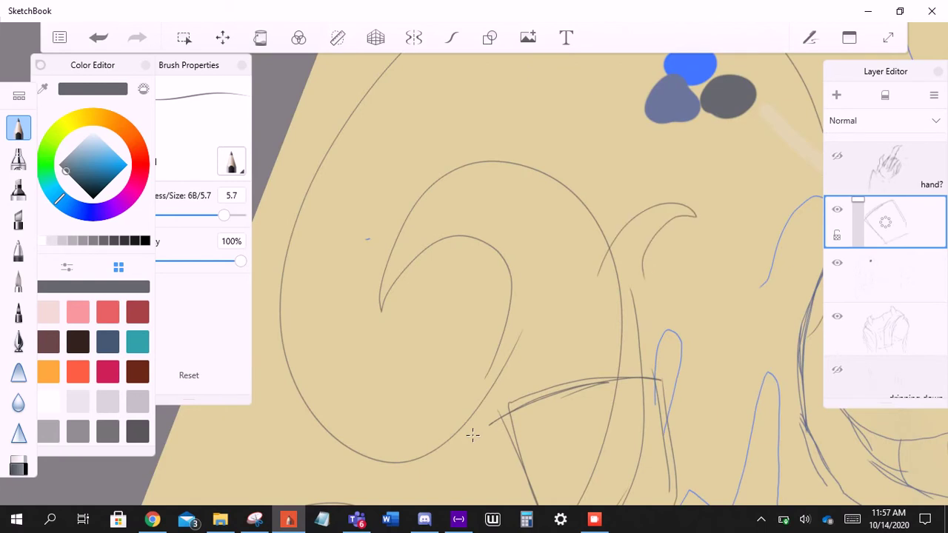
{"action": "key", "text": "ctrl+z"}
{"action": "key", "text": "ctrl+z"}
{"action": "key", "text": "ctrl+y"}
{"action": "key", "text": "ctrl+y"}
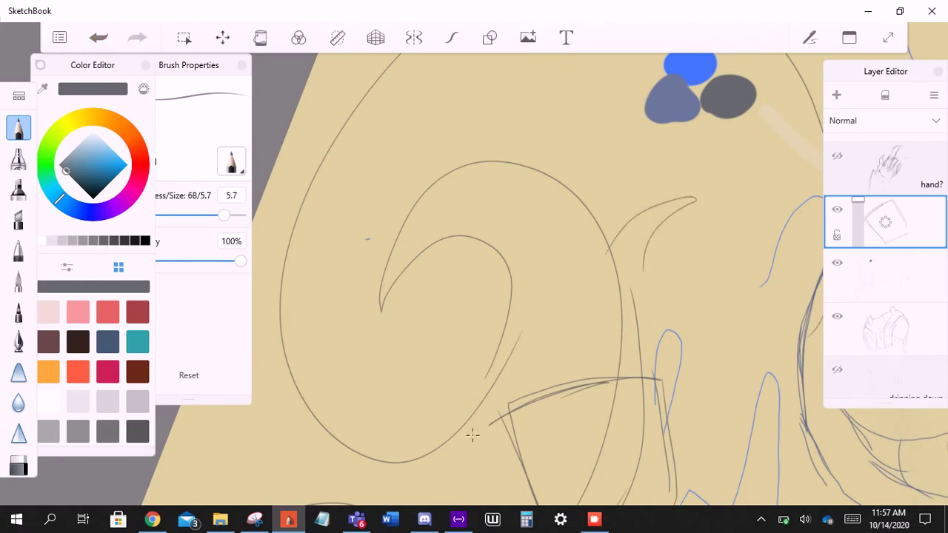
{"action": "key", "text": "ctrl+z"}
{"action": "key", "text": "ctrl+z"}
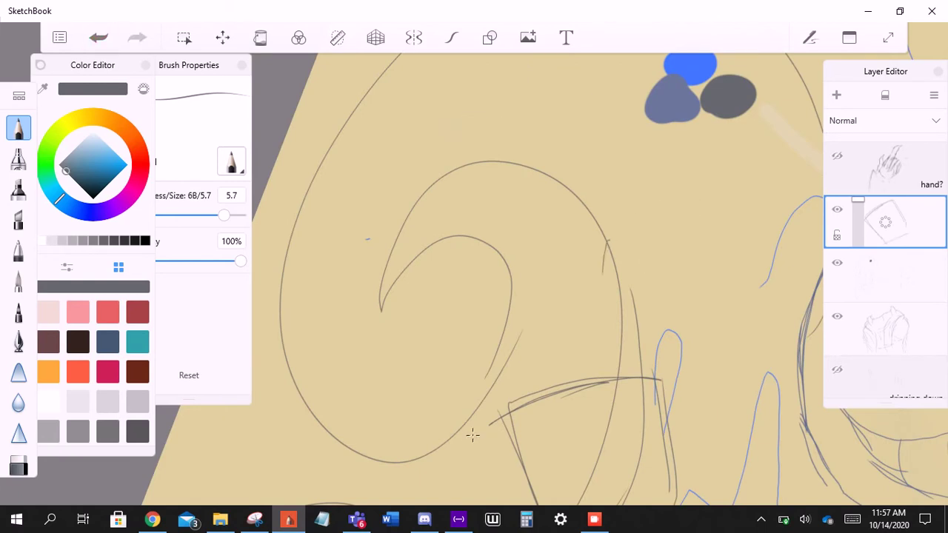
- Try to extend the spike on the large left tentacle with a longer base edge and an outward-curving tip
{"action": "left_click_drag", "start_coordinate": [609, 280], "coordinate": [627, 360]}
{"action": "left_click_drag", "start_coordinate": [604, 245], "coordinate": [648, 197]}
{"action": "left_click_drag", "start_coordinate": [606, 225], "coordinate": [695, 188]}
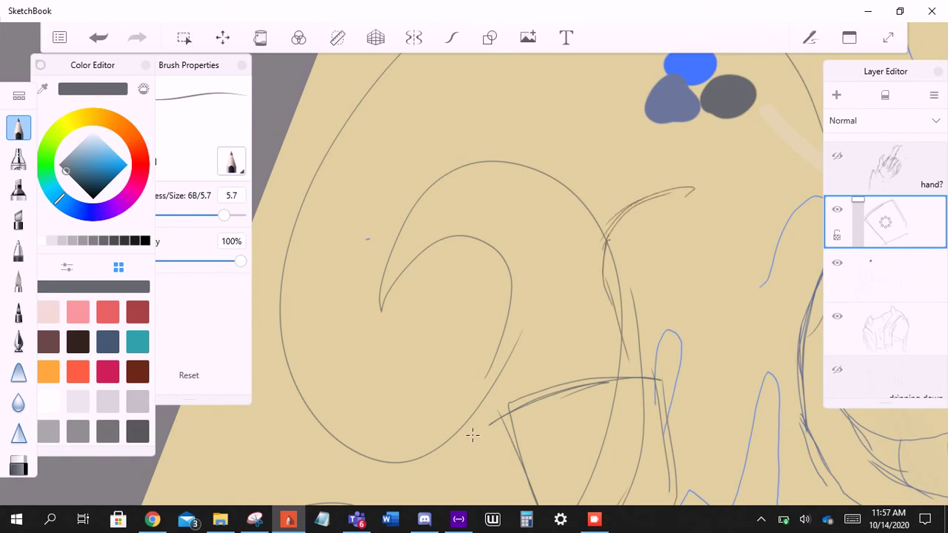
{"action": "mouse_move", "coordinate": [604, 370]}
{"action": "left_mouse_down"}
{"action": "mouse_move", "coordinate": [523, 206]}
{"action": "mouse_move", "coordinate": [495, 342]}
{"action": "left_mouse_up"}
- Undo the hooked spike and the four-sided outline sketched across the large left tentacle
{"action": "key", "text": "ctrl+z"}
{"action": "key", "text": "ctrl+z"}
{"action": "key", "text": "ctrl+z"}
{"action": "key", "text": "ctrl+z"}
{"action": "key", "text": "ctrl+z"}
{"action": "key", "text": "ctrl+z"}
{"action": "key", "text": "ctrl+z"}
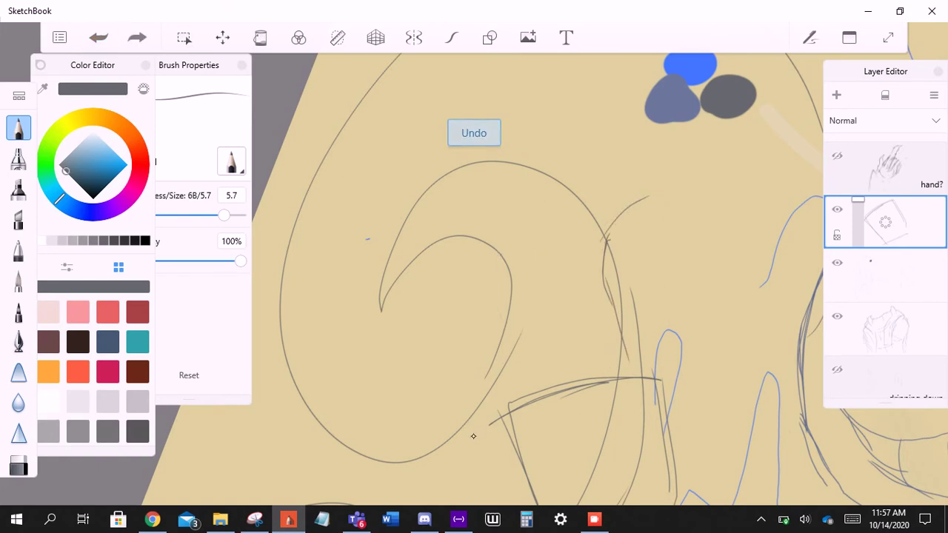
{"action": "scroll", "coordinate": [473, 437], "scroll_direction": "up", "scroll_amount": 3}
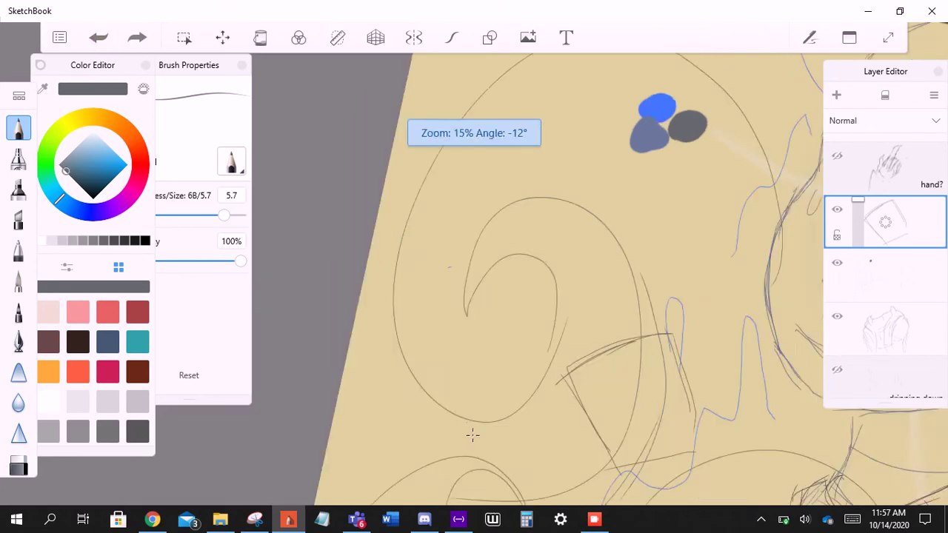
{"action": "scroll", "coordinate": [473, 436], "scroll_direction": "up", "scroll_amount": 5}
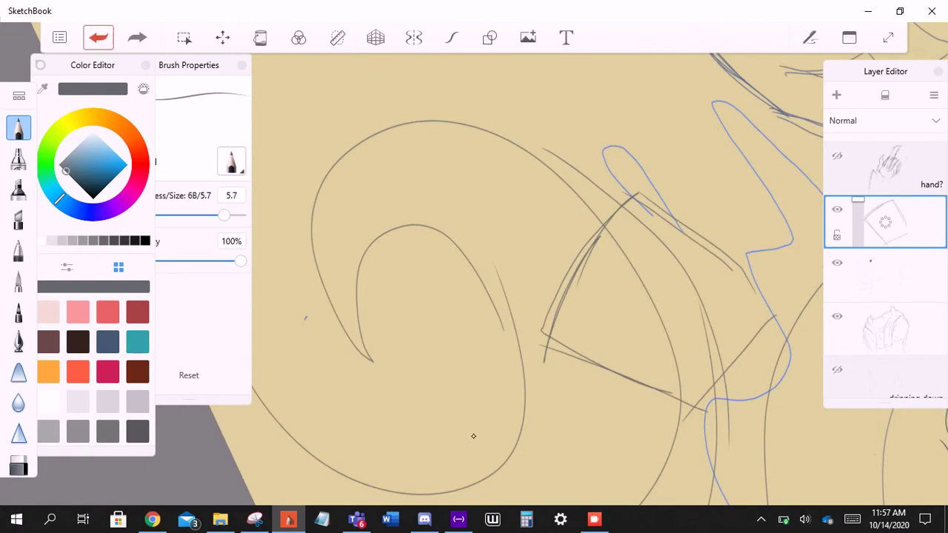
{"action": "key", "text": "ctrl+z"}
{"action": "key", "text": "ctrl+z"}
{"action": "key", "text": "ctrl+z"}
{"action": "key", "text": "ctrl+z"}
{"action": "key", "text": "ctrl+z"}
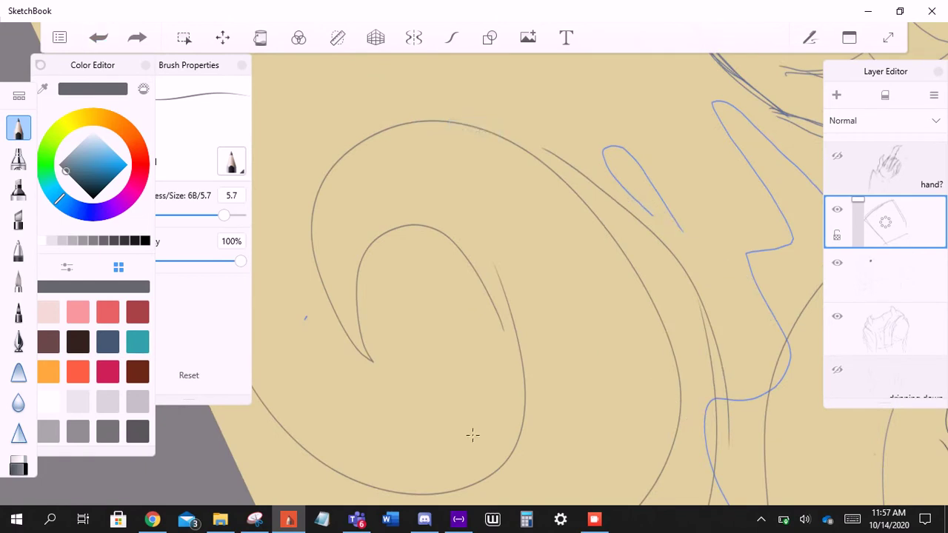
- Sketch a wavy contour from the large left tentacle's outer edge across its body, ending in a pointed tip at the inner edge
{"action": "scroll", "coordinate": [473, 436], "scroll_direction": "up", "scroll_amount": 4}
{"action": "scroll", "coordinate": [472, 436], "scroll_direction": "up", "scroll_amount": 2}
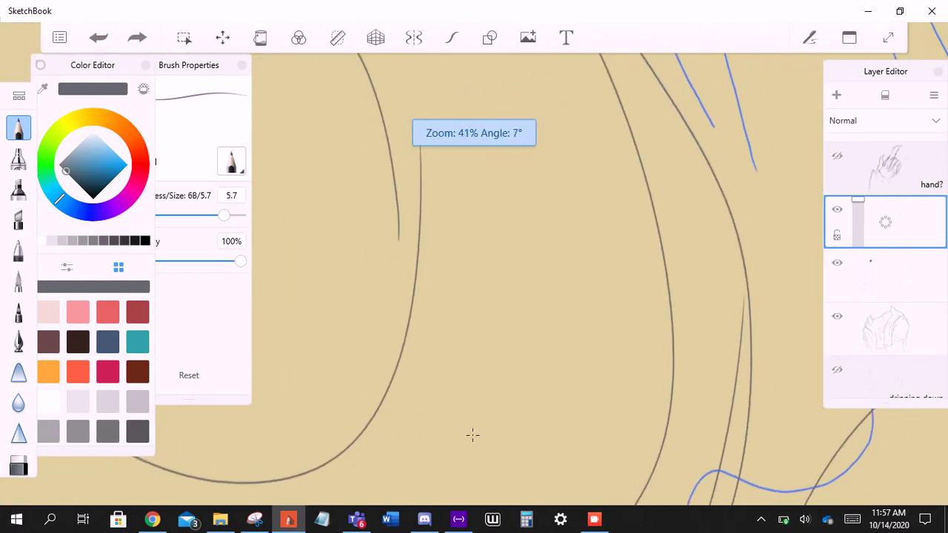
{"action": "left_click_drag", "start_coordinate": [669, 242], "coordinate": [768, 189]}
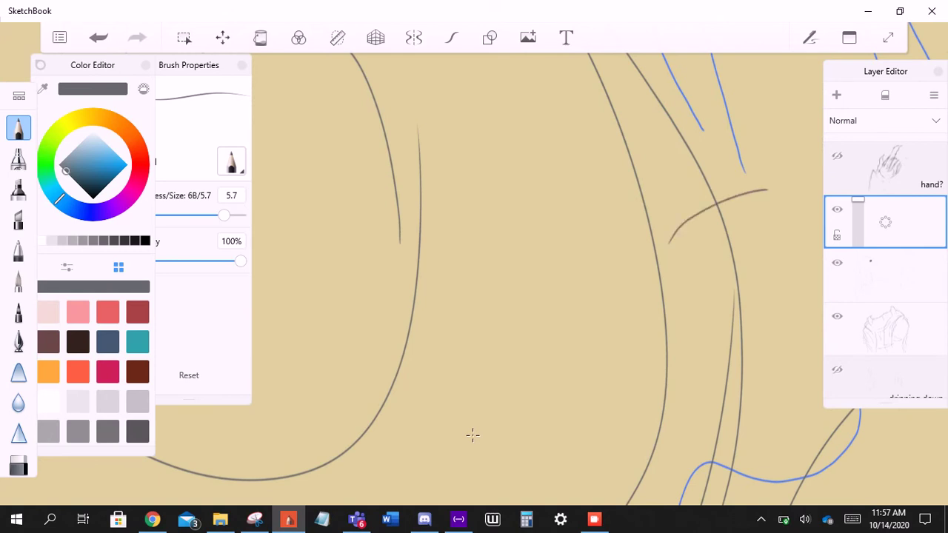
{"action": "left_click_drag", "start_coordinate": [640, 225], "coordinate": [529, 296]}
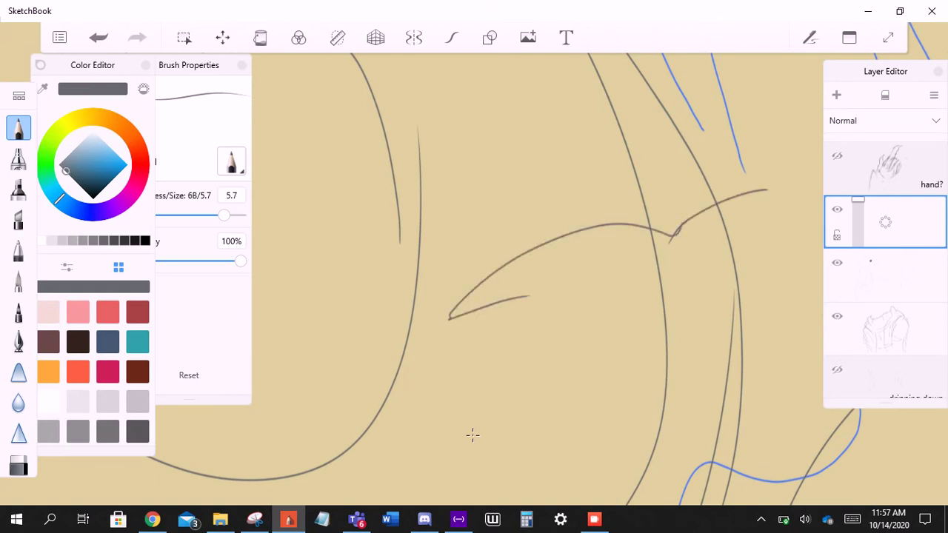
{"action": "key", "text": "ctrl+z"}
{"action": "mouse_move", "coordinate": [672, 239]}
{"action": "left_mouse_down"}
{"action": "mouse_move", "coordinate": [645, 240]}
{"action": "mouse_move", "coordinate": [387, 391]}
{"action": "mouse_move", "coordinate": [434, 354]}
{"action": "left_mouse_up"}
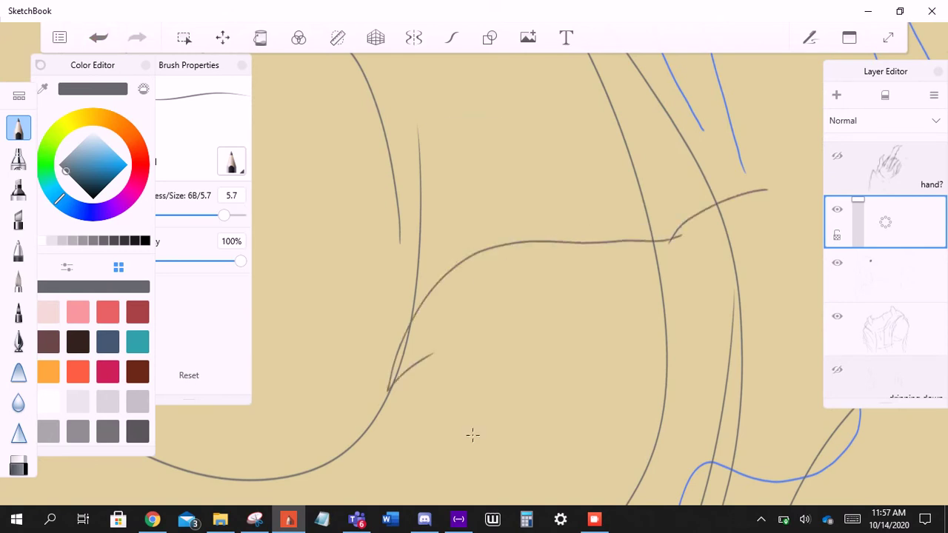
{"action": "mouse_move", "coordinate": [521, 243]}
{"action": "left_mouse_down"}
{"action": "mouse_move", "coordinate": [380, 411]}
{"action": "mouse_move", "coordinate": [463, 335]}
{"action": "left_mouse_up"}
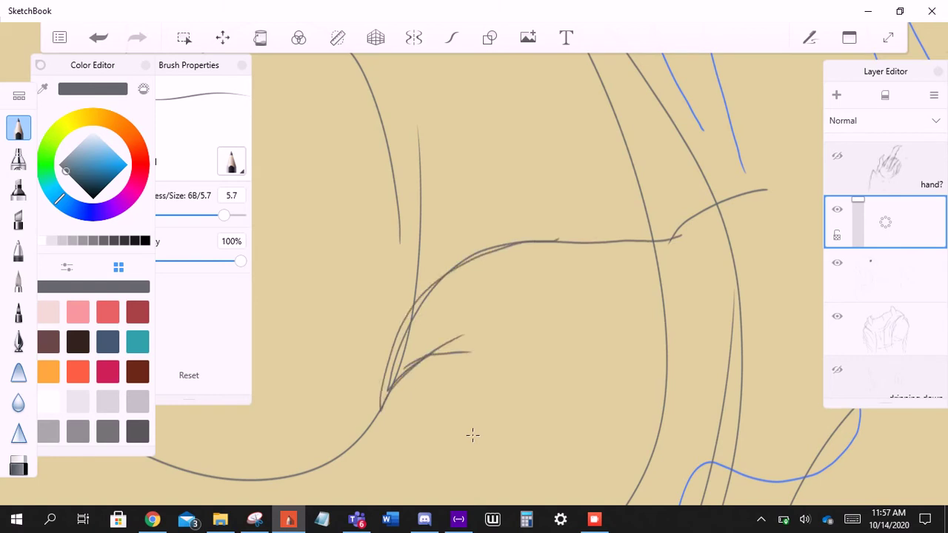
{"action": "scroll", "coordinate": [473, 436], "scroll_direction": "down", "scroll_amount": 2}
{"action": "key", "text": "ctrl+z"}
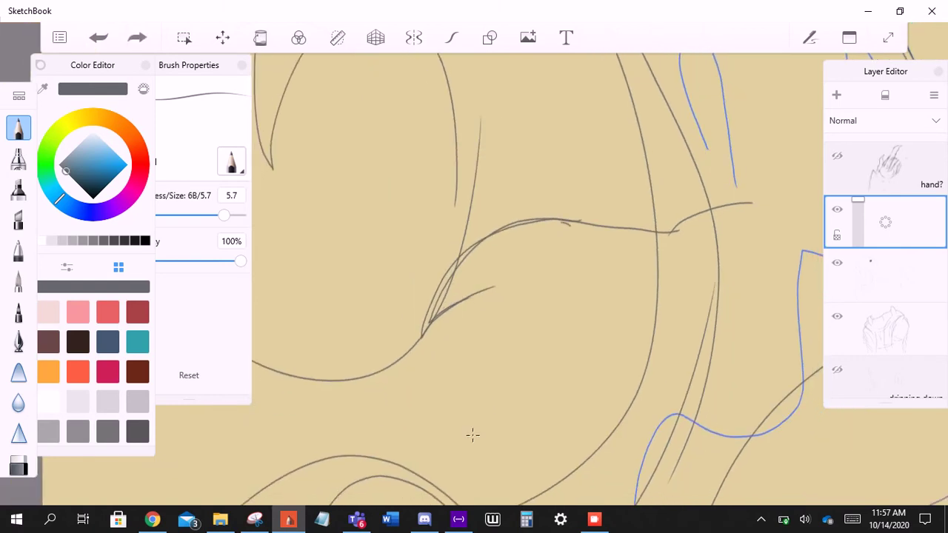
{"action": "mouse_move", "coordinate": [501, 223]}
{"action": "left_mouse_down"}
{"action": "mouse_move", "coordinate": [589, 227]}
{"action": "mouse_move", "coordinate": [627, 240]}
{"action": "mouse_move", "coordinate": [690, 230]}
{"action": "left_mouse_up"}
{"action": "scroll", "coordinate": [473, 435], "scroll_direction": "down", "scroll_amount": 3}
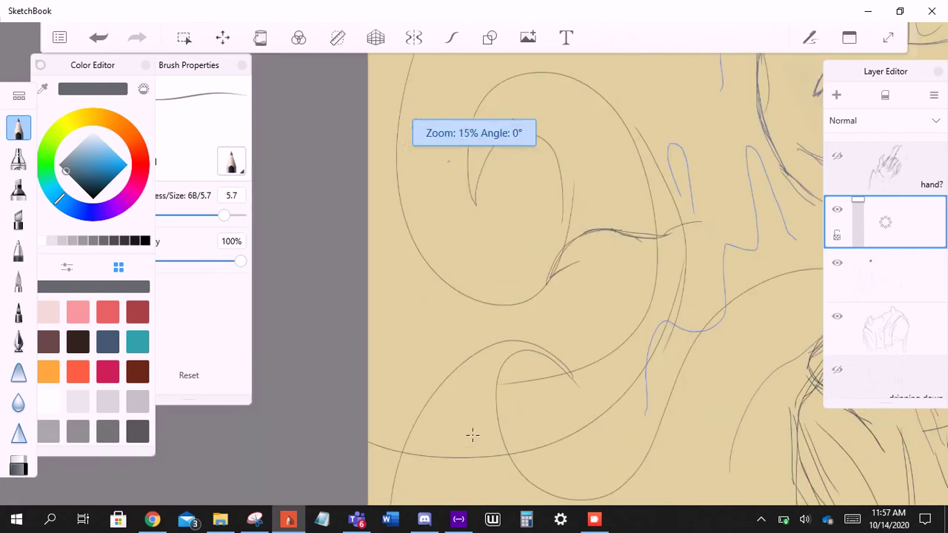
- Sketch the underside of the first spike, running from its tip back into the tentacle's body
{"action": "scroll", "coordinate": [472, 436], "scroll_direction": "up", "scroll_amount": 5}
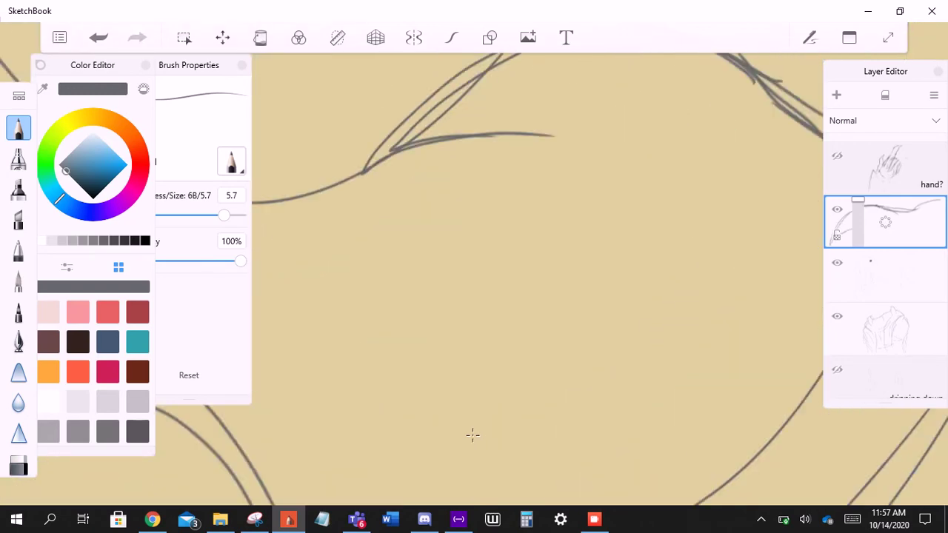
{"action": "scroll", "coordinate": [473, 436], "scroll_direction": "up", "scroll_amount": 3}
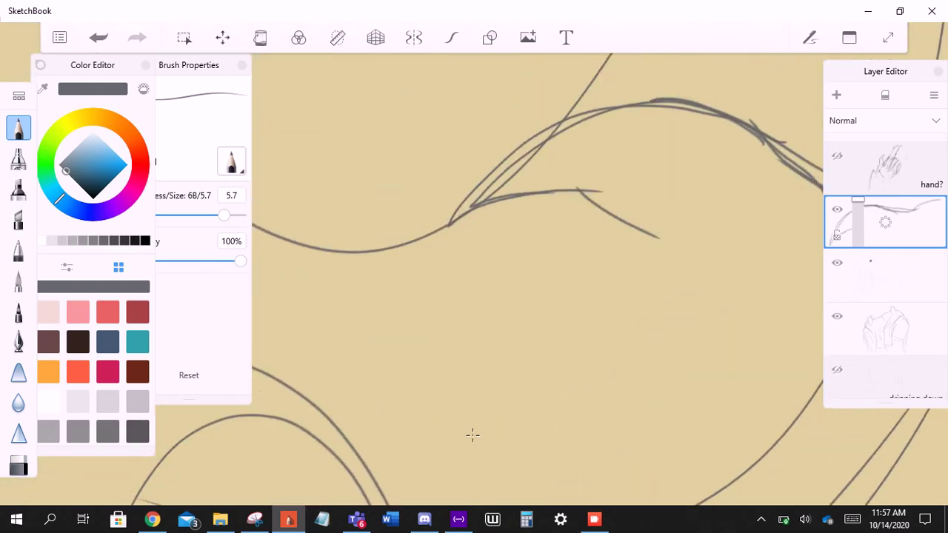
{"action": "key", "text": "ctrl+z"}
{"action": "mouse_move", "coordinate": [466, 216]}
{"action": "left_mouse_down"}
{"action": "mouse_move", "coordinate": [616, 209]}
{"action": "mouse_move", "coordinate": [677, 244]}
{"action": "left_mouse_up"}
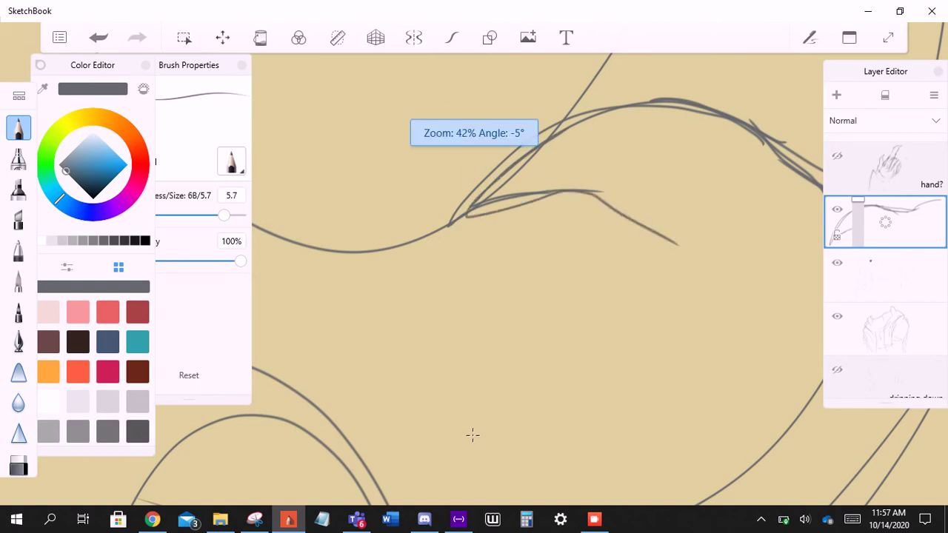
{"action": "scroll", "coordinate": [472, 436], "scroll_direction": "up", "scroll_amount": 3}
{"action": "key", "text": "ctrl+z"}
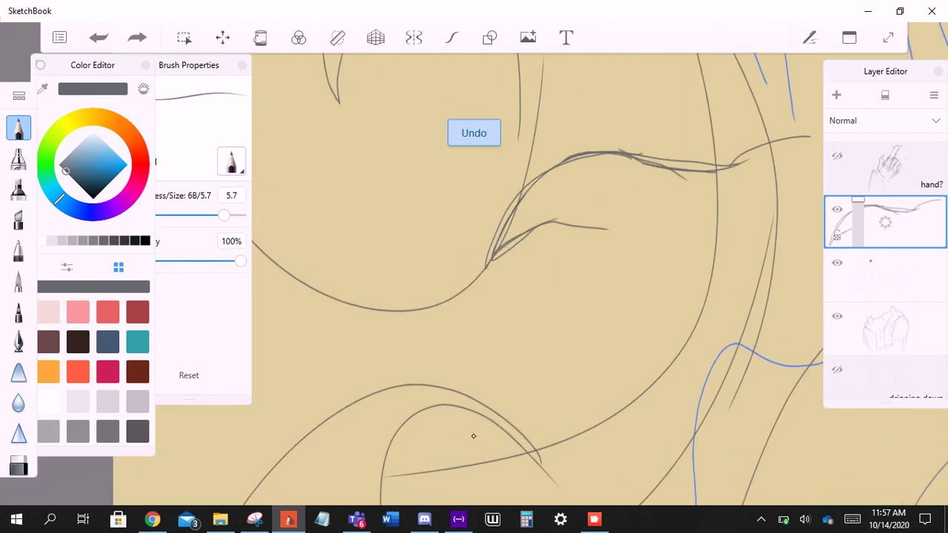
{"action": "key", "text": "ctrl+y"}
- Sketch a second hooked spike below the first one and try a third spike beside it
{"action": "left_click_drag", "start_coordinate": [608, 227], "coordinate": [597, 268]}
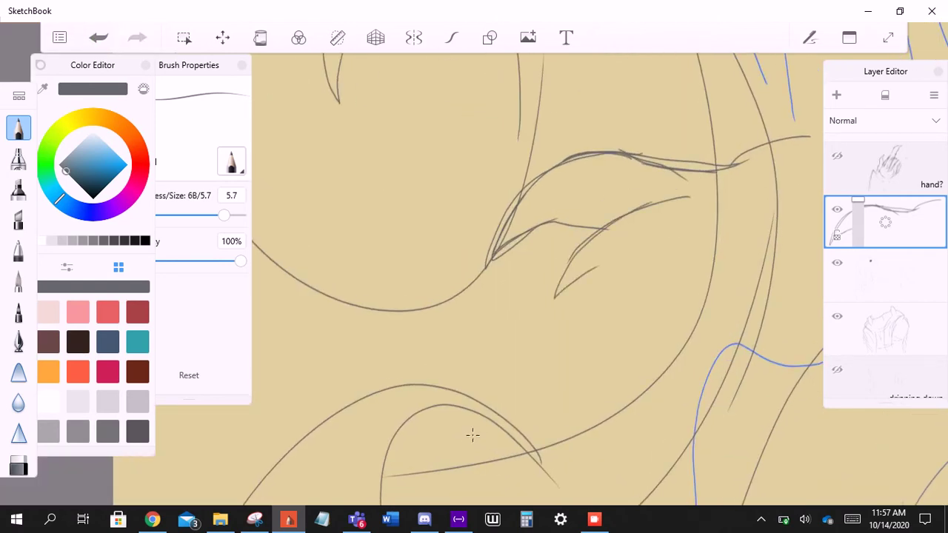
{"action": "left_click_drag", "start_coordinate": [603, 229], "coordinate": [566, 312]}
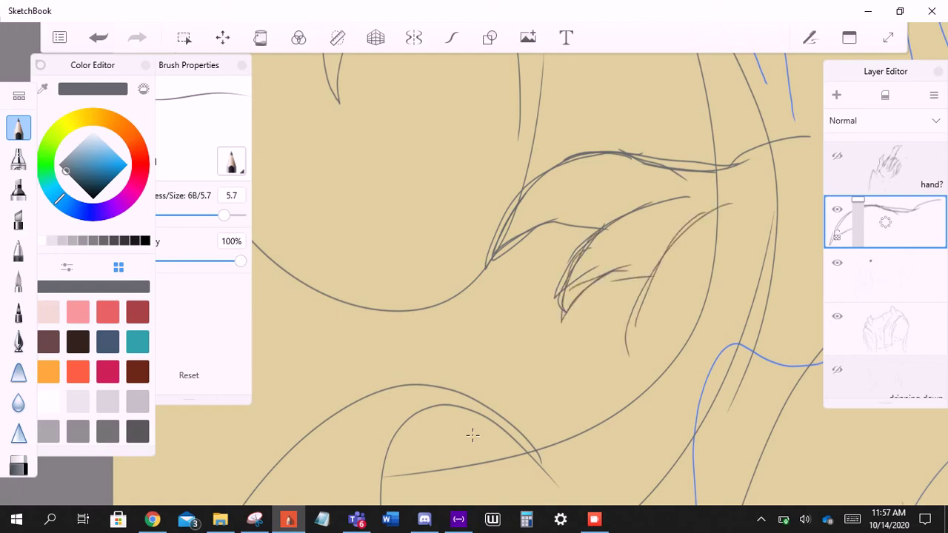
{"action": "scroll", "coordinate": [473, 436], "scroll_direction": "down", "scroll_amount": 3}
{"action": "scroll", "coordinate": [472, 436], "scroll_direction": "up", "scroll_amount": 3}
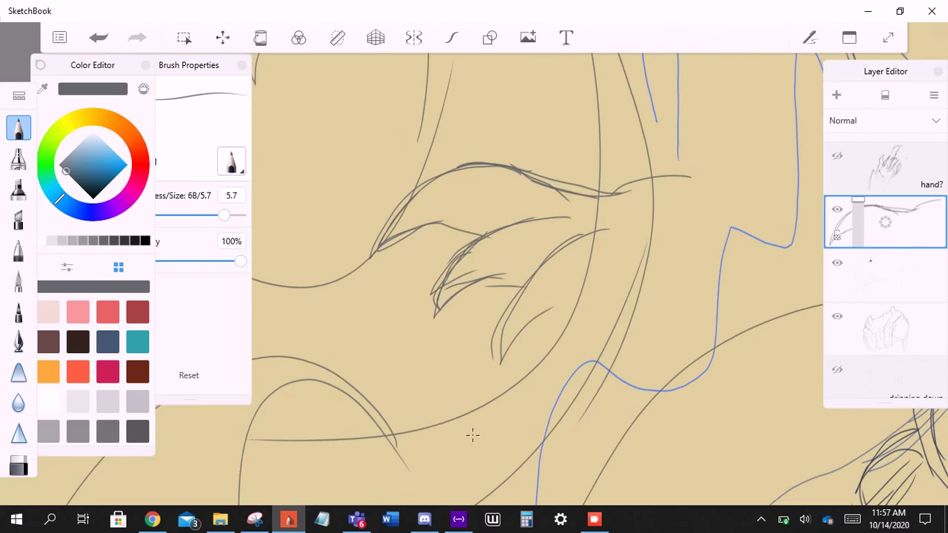
{"action": "key", "text": "ctrl+z"}
{"action": "key", "text": "ctrl+z"}
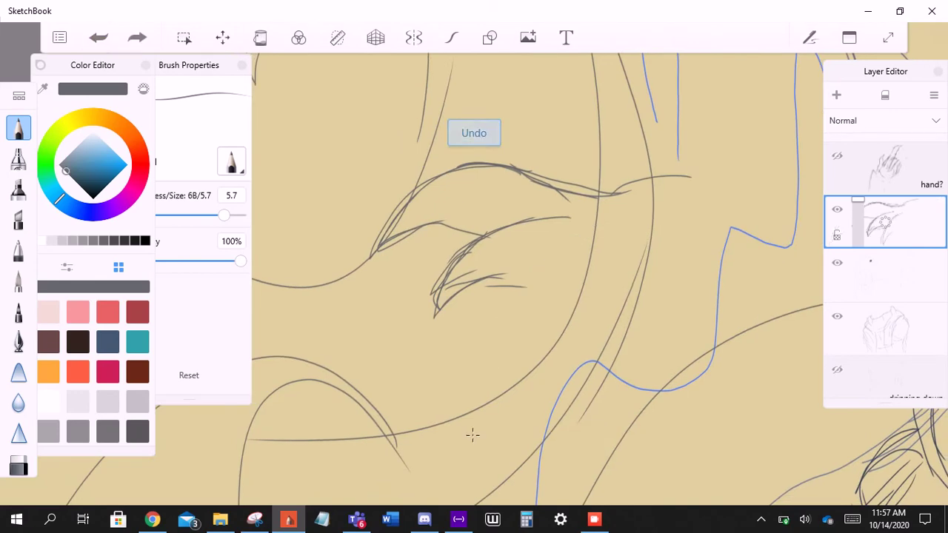
- Rotate the spike sketch so its tips point upward and position it across the large left tentacle's body
{"action": "scroll", "coordinate": [473, 435], "scroll_direction": "down", "scroll_amount": 3}
{"action": "key", "text": "v"}
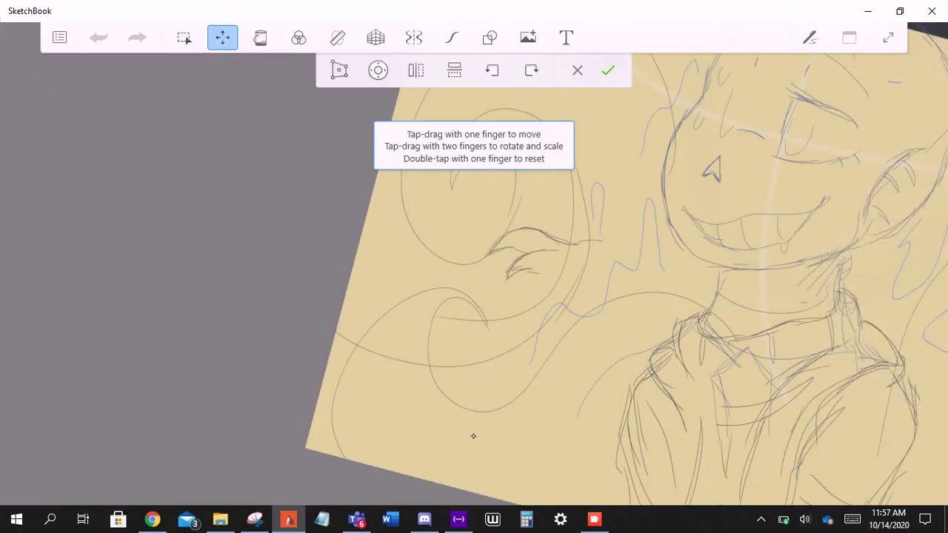
{"action": "key", "text": "Delete"}
{"action": "mouse_move", "coordinate": [560, 117]}
{"action": "left_mouse_down"}
{"action": "mouse_move", "coordinate": [529, 207]}
{"action": "mouse_move", "coordinate": [511, 226]}
{"action": "mouse_move", "coordinate": [537, 217]}
{"action": "left_mouse_up"}
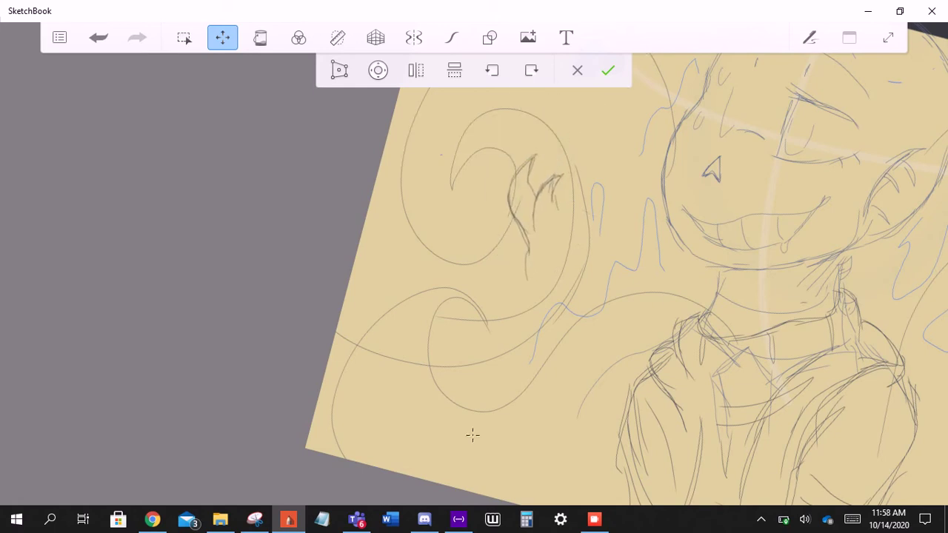
{"action": "left_click", "coordinate": [608, 70]}
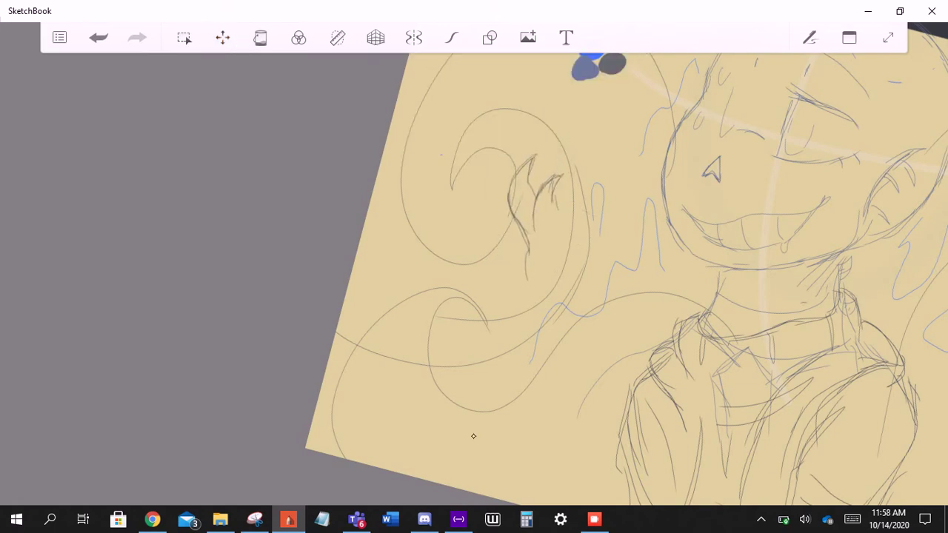
- Erase the middle of the first spike's long contour and the lower lines around the second spike's tip
{"action": "scroll", "coordinate": [473, 437], "scroll_direction": "up", "scroll_amount": 5}
{"action": "left_click_drag", "start_coordinate": [529, 199], "coordinate": [514, 276]}
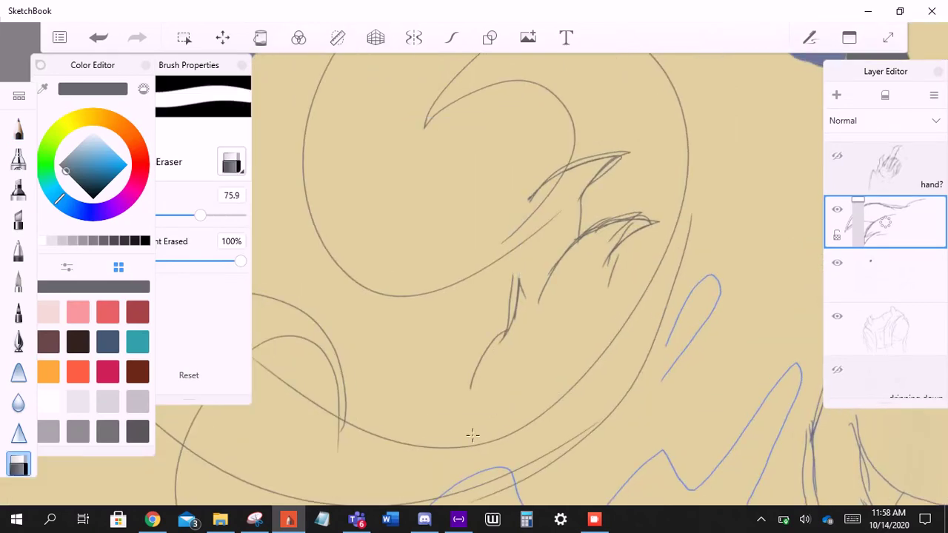
{"action": "scroll", "coordinate": [472, 436], "scroll_direction": "up", "scroll_amount": 3}
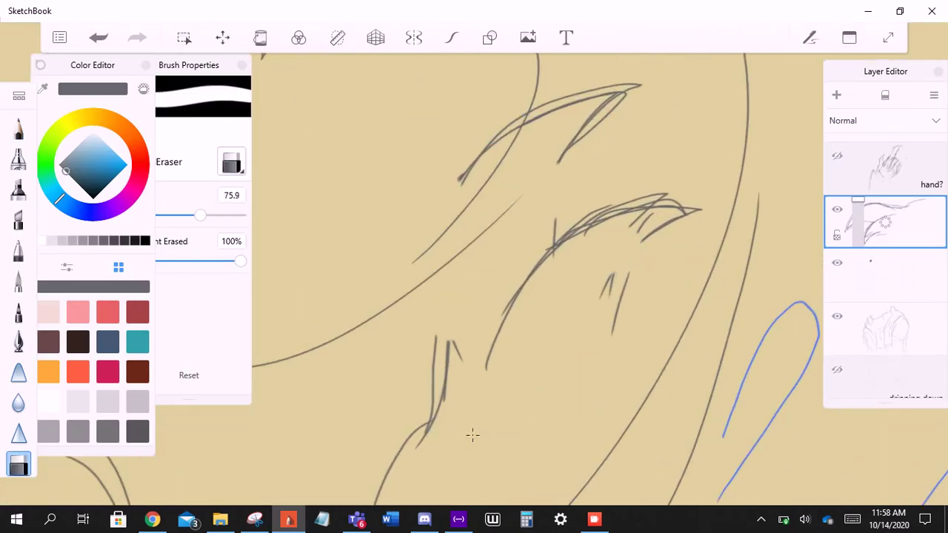
- Redraw the second spike with the pencil, giving it a longer curved tip and a new inner edge
{"action": "key", "text": "e"}
{"action": "left_click_drag", "start_coordinate": [607, 211], "coordinate": [642, 287]}
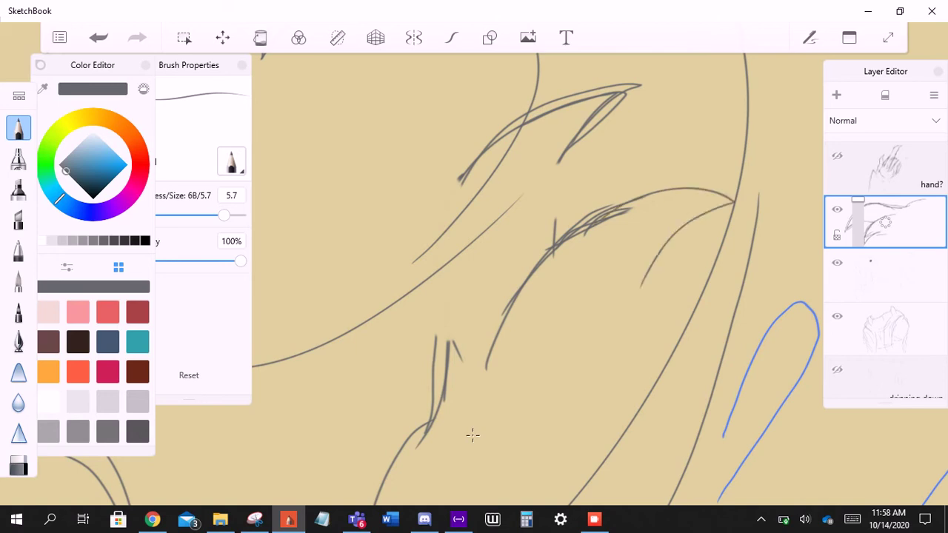
{"action": "key", "text": "ctrl+z"}
{"action": "mouse_move", "coordinate": [625, 204]}
{"action": "left_mouse_down"}
{"action": "mouse_move", "coordinate": [719, 191]}
{"action": "mouse_move", "coordinate": [620, 274]}
{"action": "left_mouse_up"}
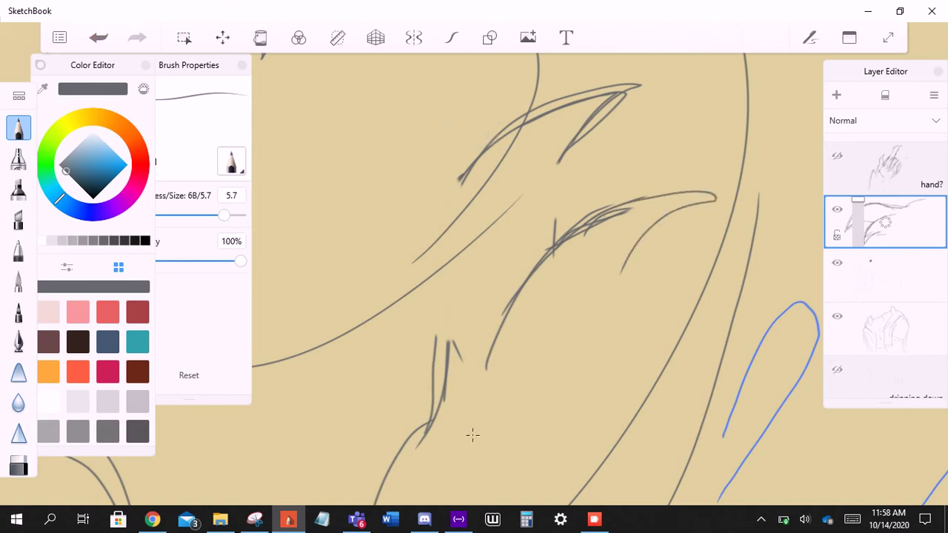
{"action": "left_click_drag", "start_coordinate": [589, 211], "coordinate": [725, 191]}
{"action": "left_click_drag", "start_coordinate": [726, 194], "coordinate": [593, 322]}
{"action": "left_click_drag", "start_coordinate": [624, 205], "coordinate": [597, 326]}
{"action": "left_click_drag", "start_coordinate": [641, 252], "coordinate": [616, 326]}
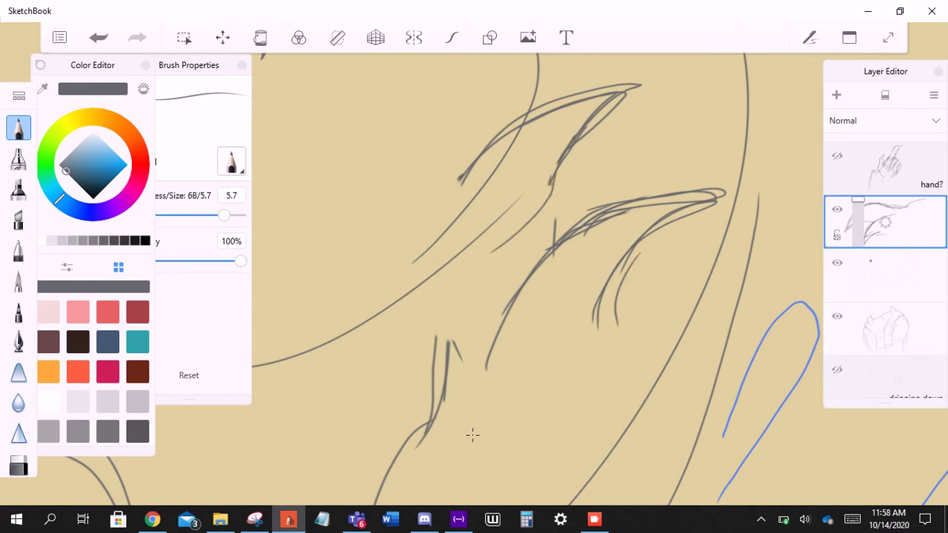
- Extend both sides of the first spike downward and reconnect its outer edge to the lower contour
{"action": "mouse_move", "coordinate": [563, 160]}
{"action": "left_mouse_down"}
{"action": "mouse_move", "coordinate": [519, 252]}
{"action": "mouse_move", "coordinate": [494, 270]}
{"action": "left_mouse_up"}
{"action": "left_click_drag", "start_coordinate": [468, 169], "coordinate": [427, 234]}
{"action": "left_click_drag", "start_coordinate": [450, 191], "coordinate": [423, 284]}
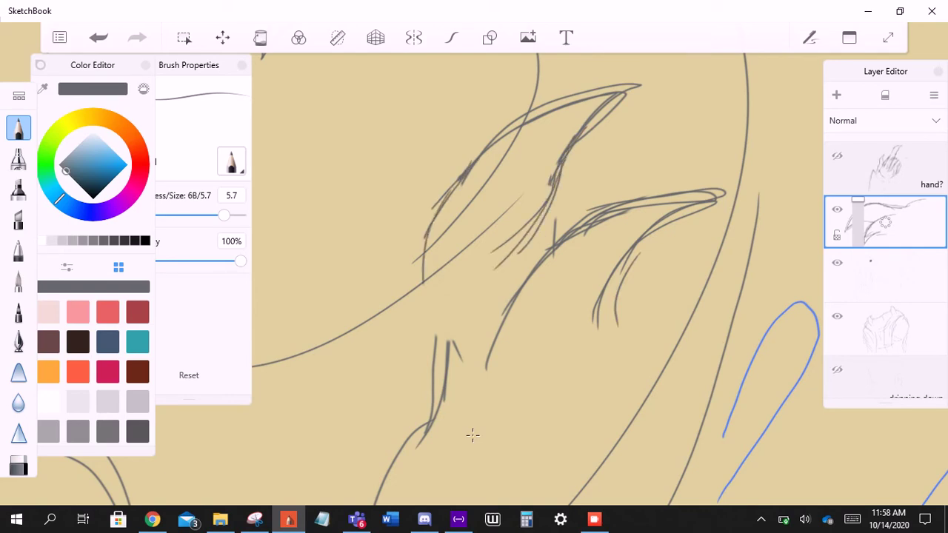
{"action": "mouse_move", "coordinate": [429, 226]}
{"action": "left_mouse_down"}
{"action": "mouse_move", "coordinate": [428, 348]}
{"action": "mouse_move", "coordinate": [441, 404]}
{"action": "left_mouse_up"}
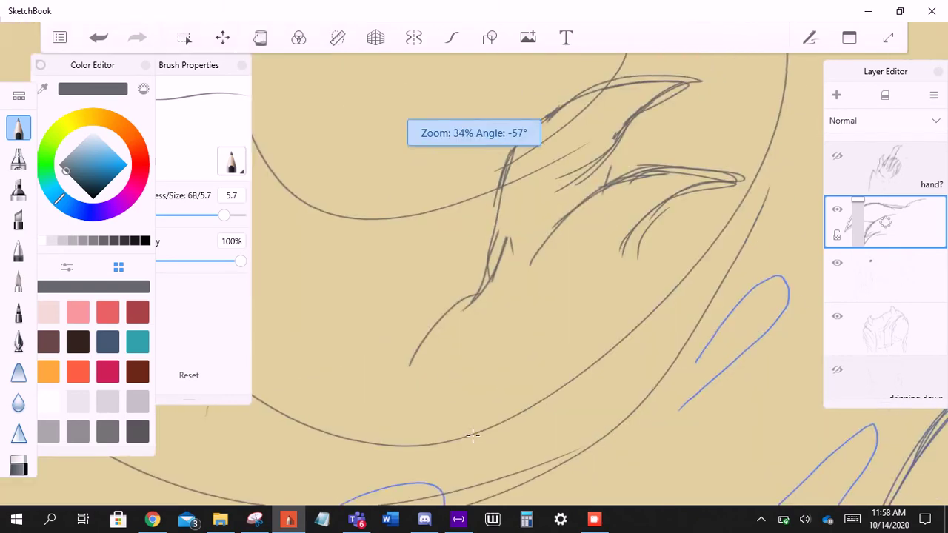
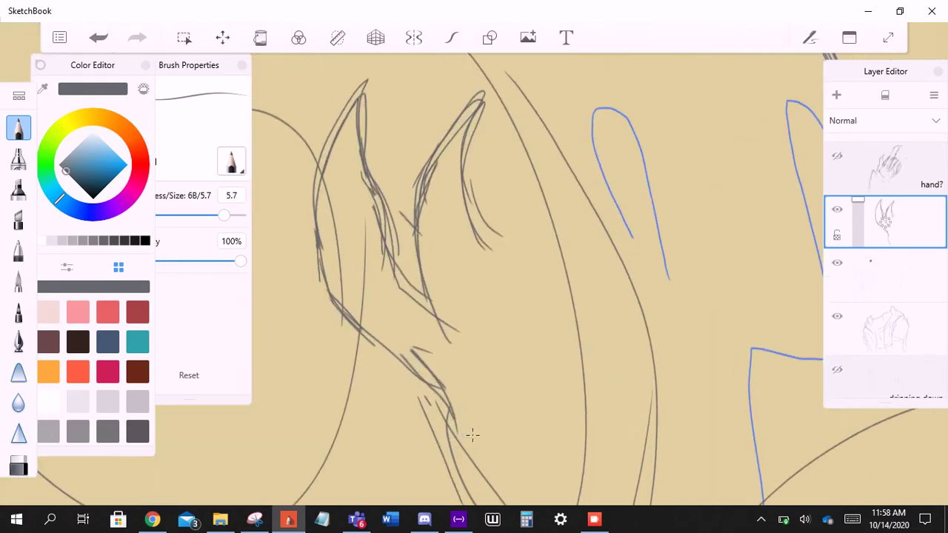
- Sketch an arc from the second spike's base across the tentacle and try a third spike beyond the outer edge
{"action": "mouse_move", "coordinate": [474, 321]}
{"action": "left_mouse_down"}
{"action": "mouse_move", "coordinate": [582, 287]}
{"action": "mouse_move", "coordinate": [610, 289]}
{"action": "mouse_move", "coordinate": [686, 244]}
{"action": "left_mouse_up"}
{"action": "mouse_move", "coordinate": [643, 289]}
{"action": "left_mouse_down"}
{"action": "mouse_move", "coordinate": [712, 217]}
{"action": "mouse_move", "coordinate": [755, 261]}
{"action": "left_mouse_up"}
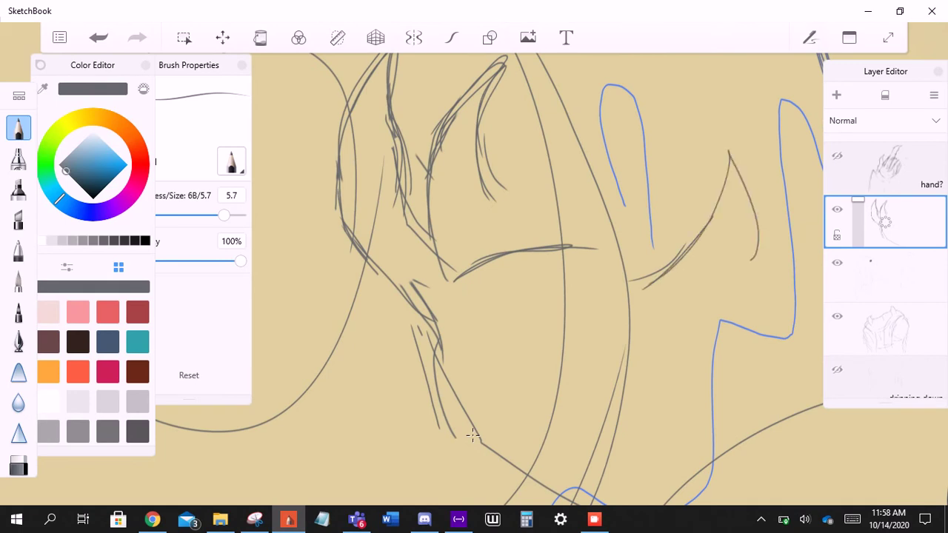
{"action": "key", "text": "ctrl+z"}
{"action": "key", "text": "ctrl+z"}
- Redraw the third spike as a larger upward hook beyond the tentacle's outer edge, with a curved underside leading back to it
{"action": "mouse_move", "coordinate": [607, 276]}
{"action": "left_mouse_down"}
{"action": "mouse_move", "coordinate": [671, 291]}
{"action": "mouse_move", "coordinate": [784, 180]}
{"action": "mouse_move", "coordinate": [792, 259]}
{"action": "left_mouse_up"}
{"action": "left_click_drag", "start_coordinate": [785, 221], "coordinate": [766, 290]}
{"action": "left_click_drag", "start_coordinate": [699, 270], "coordinate": [778, 165]}
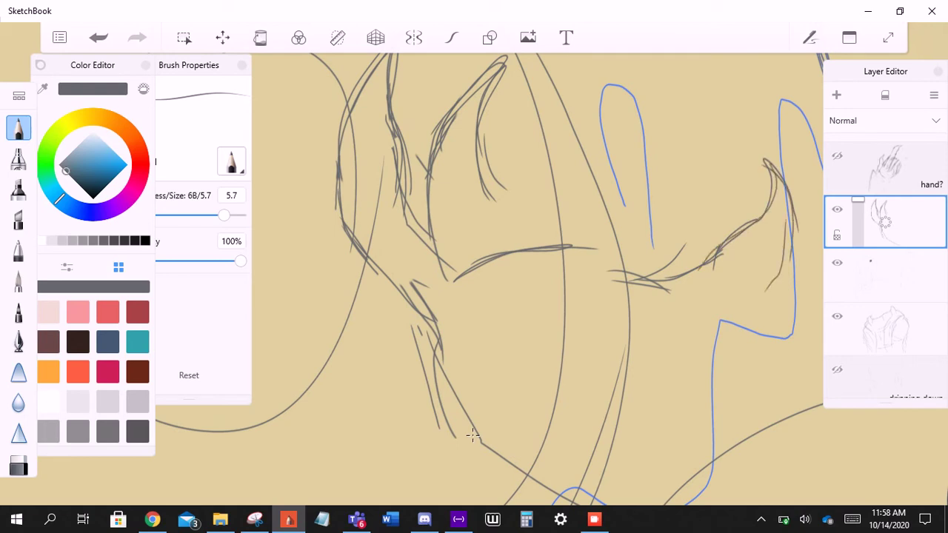
{"action": "left_click_drag", "start_coordinate": [790, 254], "coordinate": [750, 321]}
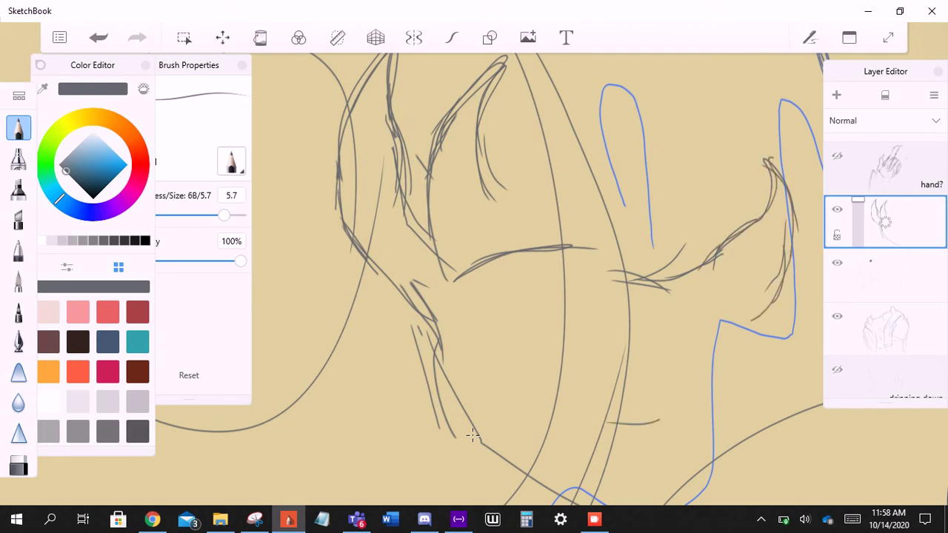
{"action": "mouse_move", "coordinate": [592, 431]}
{"action": "left_mouse_down"}
{"action": "mouse_move", "coordinate": [715, 374]}
{"action": "mouse_move", "coordinate": [775, 297]}
{"action": "mouse_move", "coordinate": [719, 362]}
{"action": "left_mouse_up"}
{"action": "scroll", "coordinate": [473, 436], "scroll_direction": "down", "scroll_amount": 5}
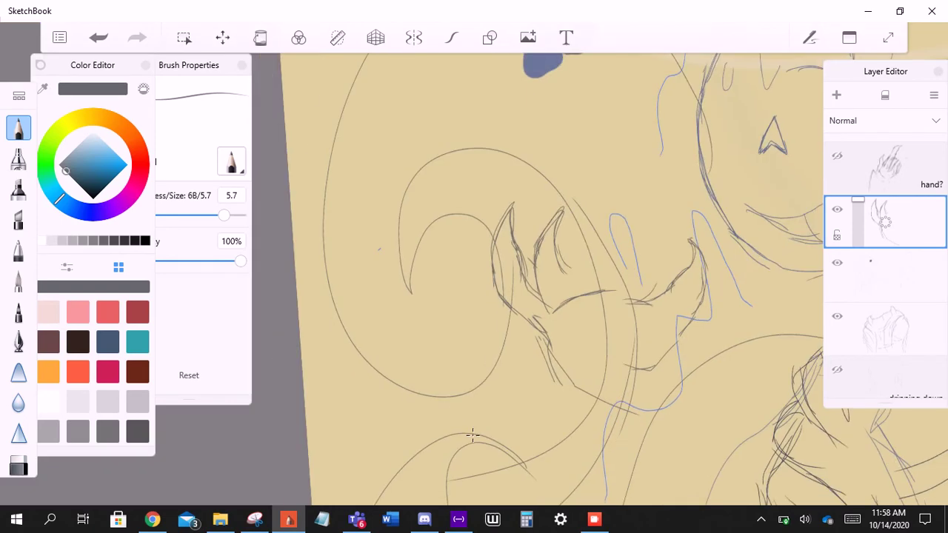
- Sketch a curved, pointed spike with an inner edge in the gap between the second spike and the large outer hook
{"action": "scroll", "coordinate": [473, 436], "scroll_direction": "up", "scroll_amount": 5}
{"action": "scroll", "coordinate": [473, 435], "scroll_direction": "up", "scroll_amount": 3}
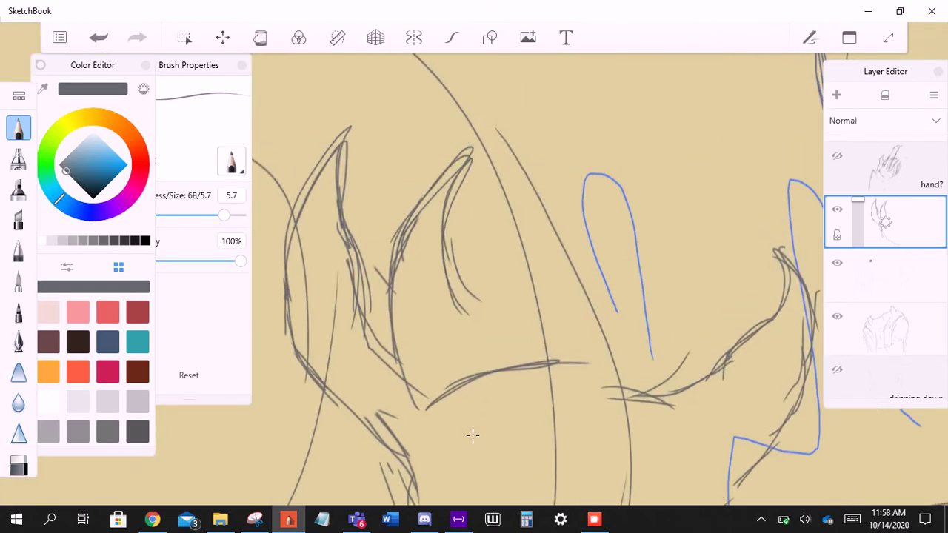
{"action": "left_click_drag", "start_coordinate": [544, 326], "coordinate": [601, 165]}
{"action": "left_click_drag", "start_coordinate": [626, 156], "coordinate": [592, 263]}
{"action": "key", "text": "ctrl+z"}
{"action": "mouse_move", "coordinate": [540, 276]}
{"action": "left_mouse_down"}
{"action": "mouse_move", "coordinate": [574, 189]}
{"action": "mouse_move", "coordinate": [658, 155]}
{"action": "left_mouse_up"}
{"action": "left_click_drag", "start_coordinate": [636, 158], "coordinate": [613, 245]}
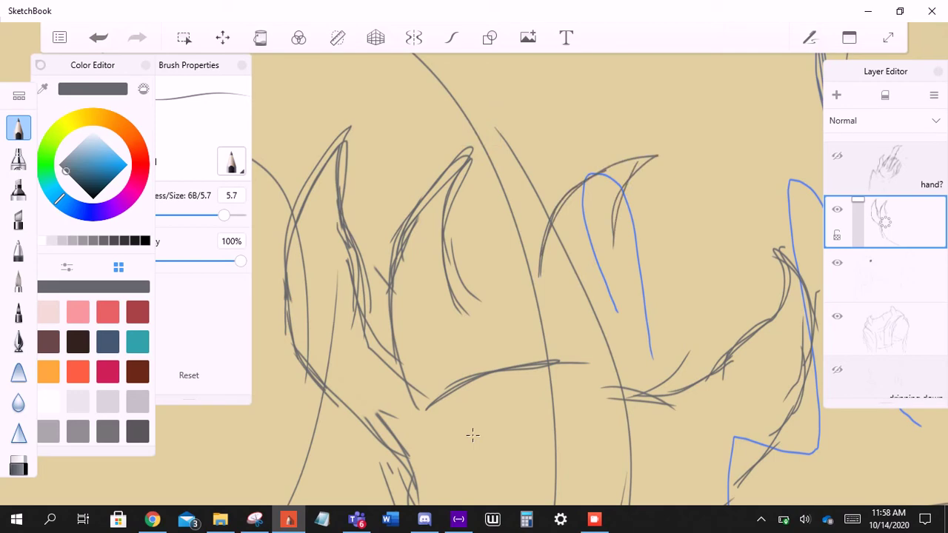
- Lasso the new middle spike and move it slightly upward and closer to the second spike
{"action": "scroll", "coordinate": [472, 435], "scroll_direction": "down", "scroll_amount": 3}
{"action": "scroll", "coordinate": [473, 436], "scroll_direction": "up", "scroll_amount": 3}
{"action": "left_click_drag", "start_coordinate": [510, 238], "coordinate": [564, 172]}
{"action": "mouse_move", "coordinate": [553, 236]}
{"action": "left_mouse_down"}
{"action": "mouse_move", "coordinate": [591, 158]}
{"action": "mouse_move", "coordinate": [688, 152]}
{"action": "left_mouse_up"}
{"action": "key", "text": "ctrl+z"}
{"action": "left_click", "coordinate": [184, 37]}
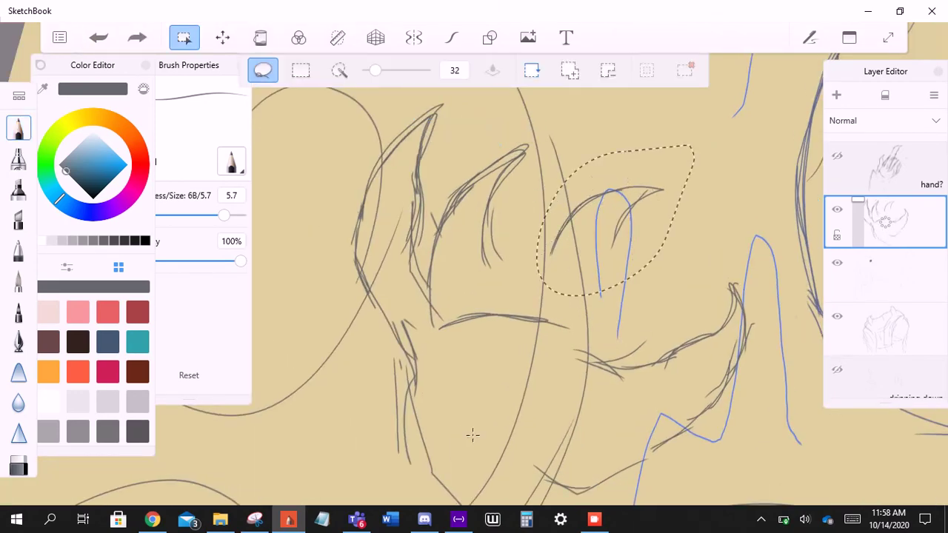
{"action": "left_click", "coordinate": [223, 37]}
{"action": "left_click_drag", "start_coordinate": [615, 222], "coordinate": [606, 210]}
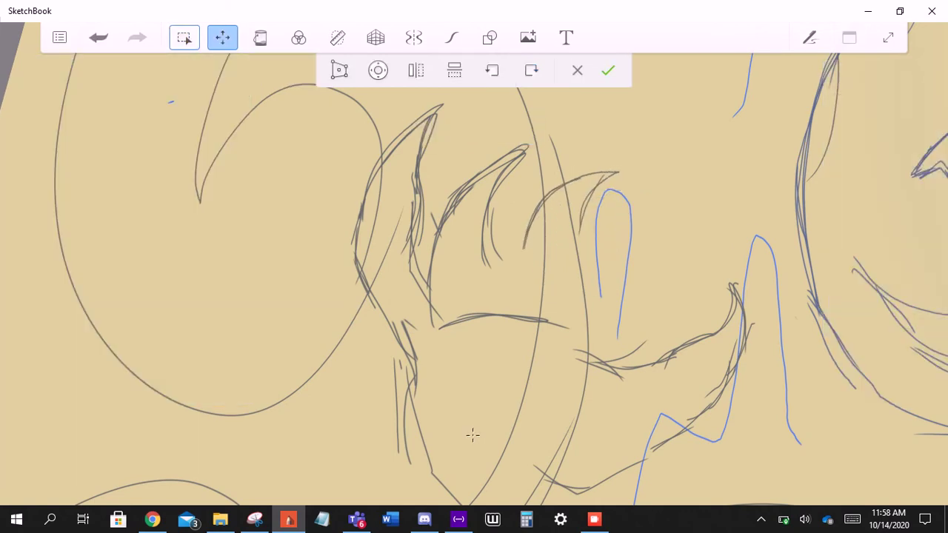
{"action": "key", "text": "Return"}
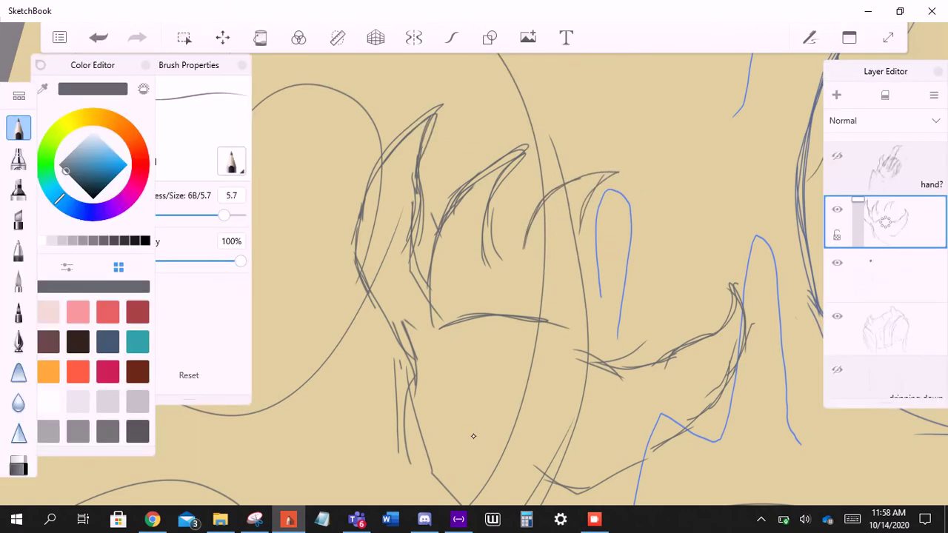
- Sketch another pointed spike between the middle spike and the outer hook, and reinforce the contour beneath the spikes
{"action": "left_click_drag", "start_coordinate": [602, 257], "coordinate": [649, 266]}
{"action": "key", "text": "ctrl+z"}
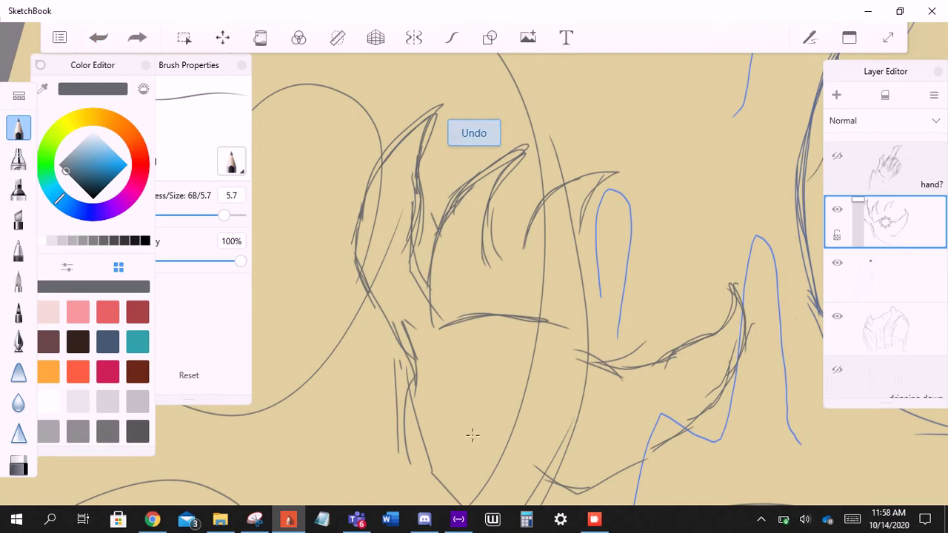
{"action": "left_click_drag", "start_coordinate": [599, 248], "coordinate": [635, 218]}
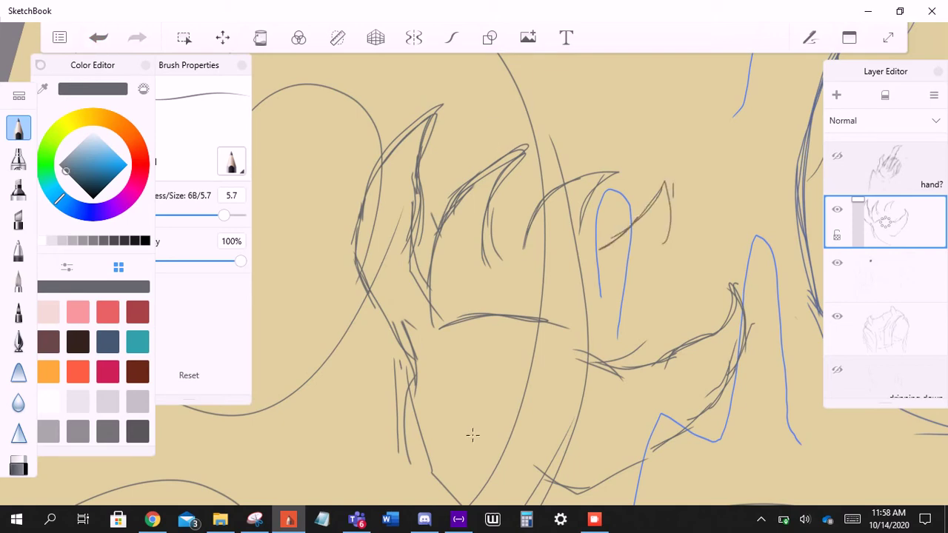
{"action": "scroll", "coordinate": [473, 436], "scroll_direction": "down", "scroll_amount": 5}
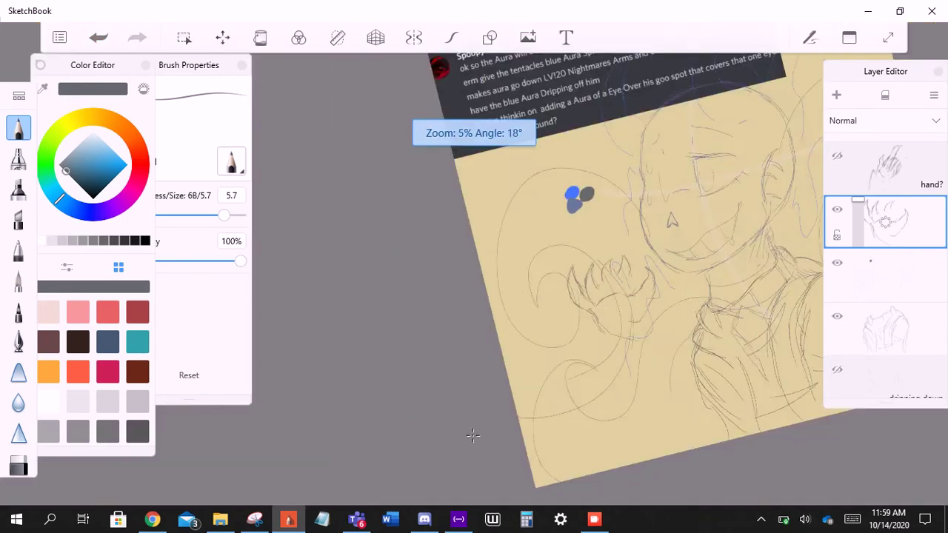
{"action": "scroll", "coordinate": [473, 436], "scroll_direction": "up", "scroll_amount": 5}
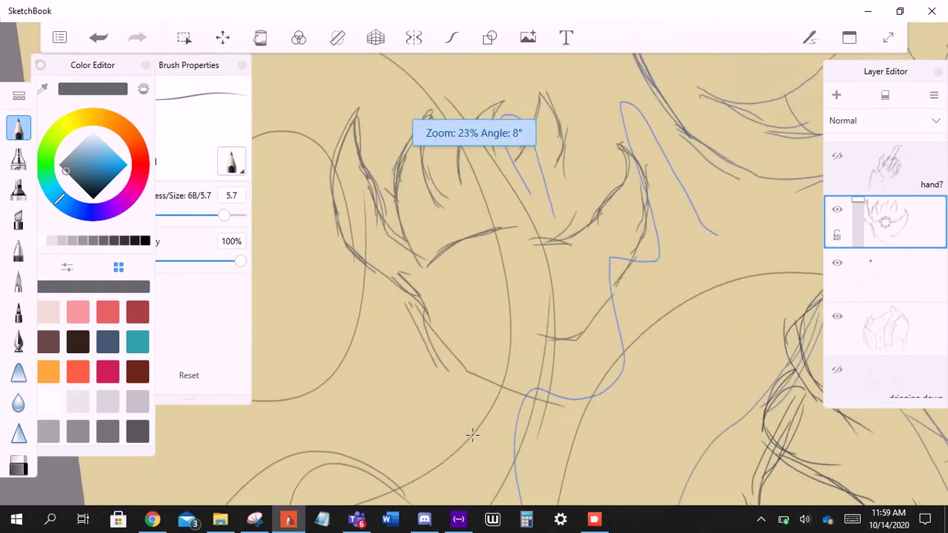
{"action": "scroll", "coordinate": [473, 436], "scroll_direction": "down", "scroll_amount": 2}
{"action": "scroll", "coordinate": [473, 436], "scroll_direction": "up", "scroll_amount": 2}
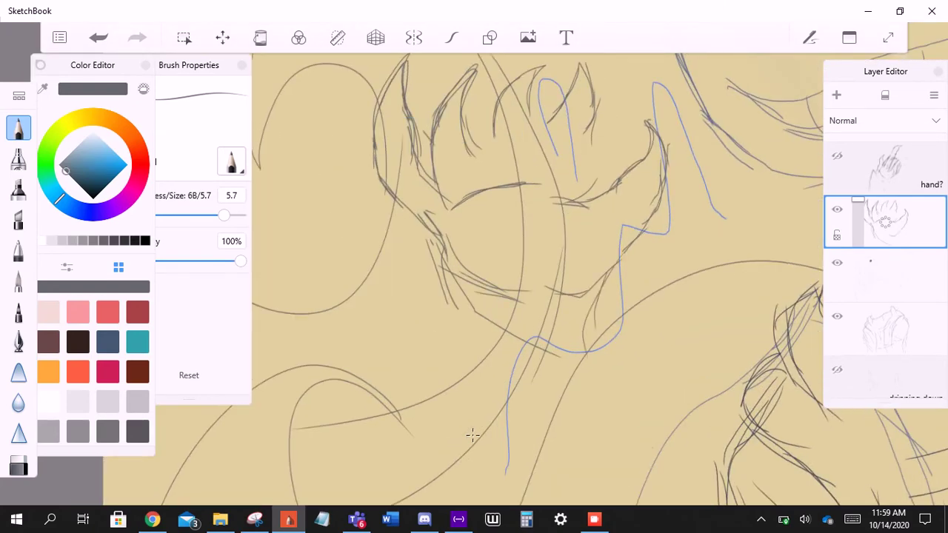
- Lasso the first spike and distort it into a slightly smaller, slimmer shape
{"action": "scroll", "coordinate": [473, 436], "scroll_direction": "down", "scroll_amount": 3}
{"action": "key", "text": "ctrl+t"}
{"action": "left_click_drag", "start_coordinate": [473, 436], "coordinate": [472, 436]}
{"action": "key", "text": "Return"}
{"action": "left_click", "coordinate": [183, 38]}
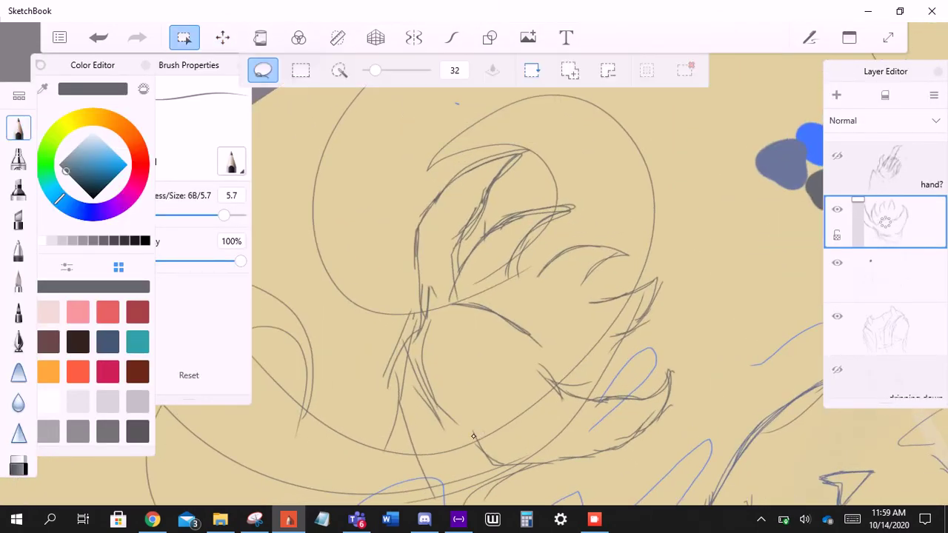
{"action": "mouse_move", "coordinate": [444, 303]}
{"action": "left_mouse_down"}
{"action": "mouse_move", "coordinate": [529, 131]}
{"action": "mouse_move", "coordinate": [407, 319]}
{"action": "mouse_move", "coordinate": [443, 305]}
{"action": "left_mouse_up"}
{"action": "key", "text": "v"}
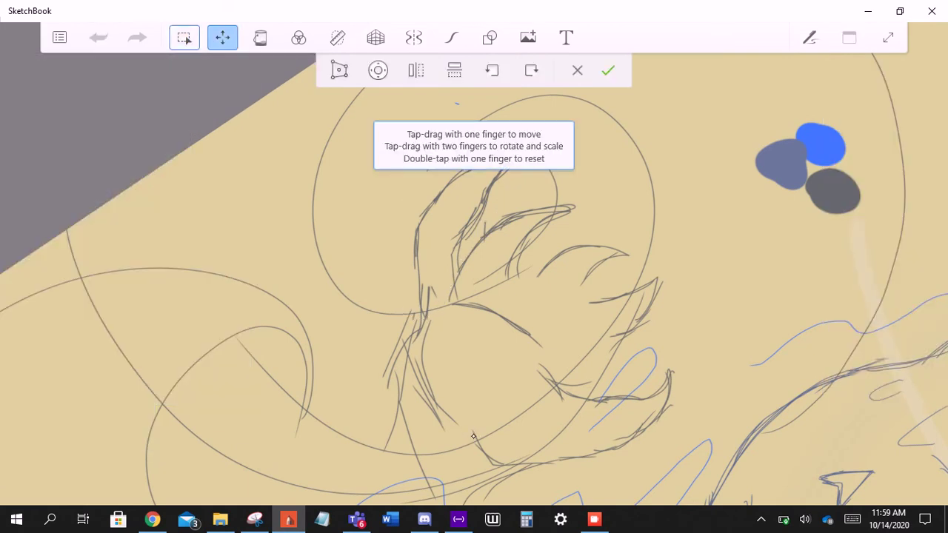
{"action": "left_click_drag", "start_coordinate": [473, 436], "coordinate": [473, 436]}
{"action": "left_click_drag", "start_coordinate": [473, 437], "coordinate": [473, 436]}
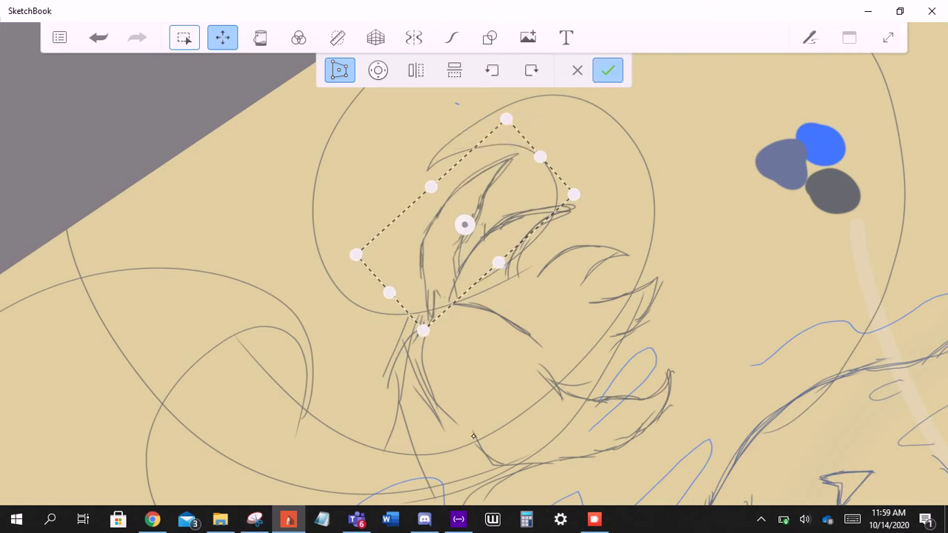
{"action": "key", "text": "Return"}
- Lasso the second spike and move it upward, away from the base it shares with the first spike
{"action": "scroll", "coordinate": [473, 436], "scroll_direction": "up", "scroll_amount": 3}
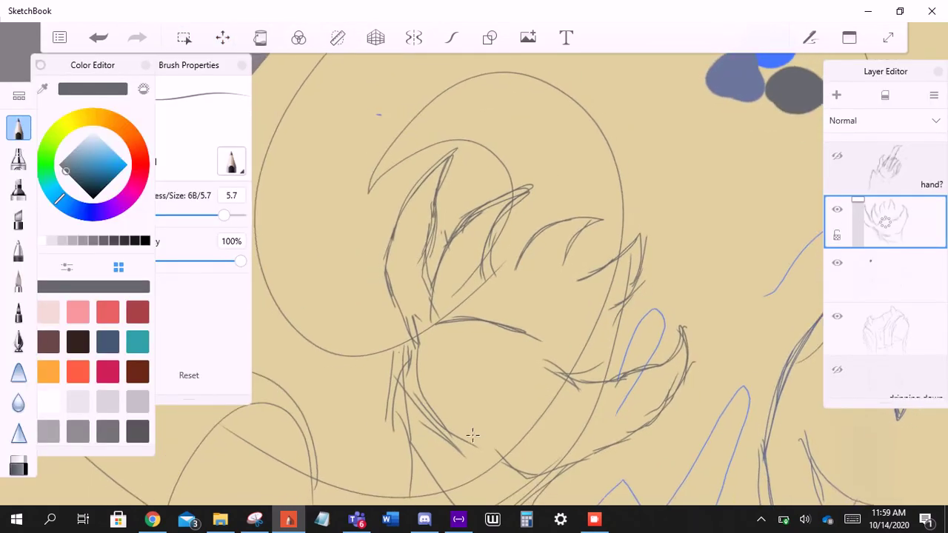
{"action": "key", "text": "m"}
{"action": "mouse_move", "coordinate": [520, 222]}
{"action": "left_mouse_down"}
{"action": "mouse_move", "coordinate": [600, 191]}
{"action": "mouse_move", "coordinate": [511, 230]}
{"action": "left_mouse_up"}
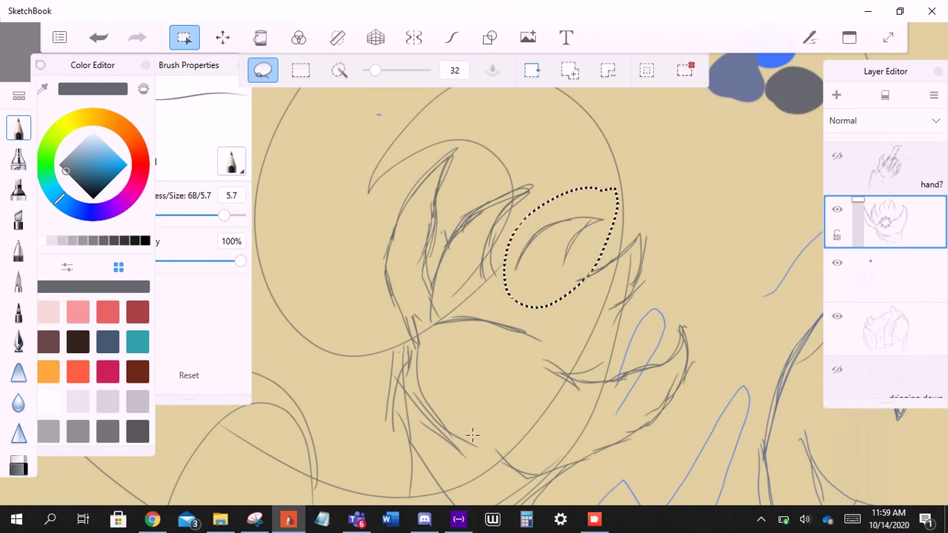
{"action": "key", "text": "Escape"}
{"action": "key", "text": "m"}
{"action": "mouse_move", "coordinate": [495, 288]}
{"action": "left_mouse_down"}
{"action": "mouse_move", "coordinate": [522, 154]}
{"action": "mouse_move", "coordinate": [454, 311]}
{"action": "mouse_move", "coordinate": [495, 287]}
{"action": "left_mouse_up"}
{"action": "key", "text": "v"}
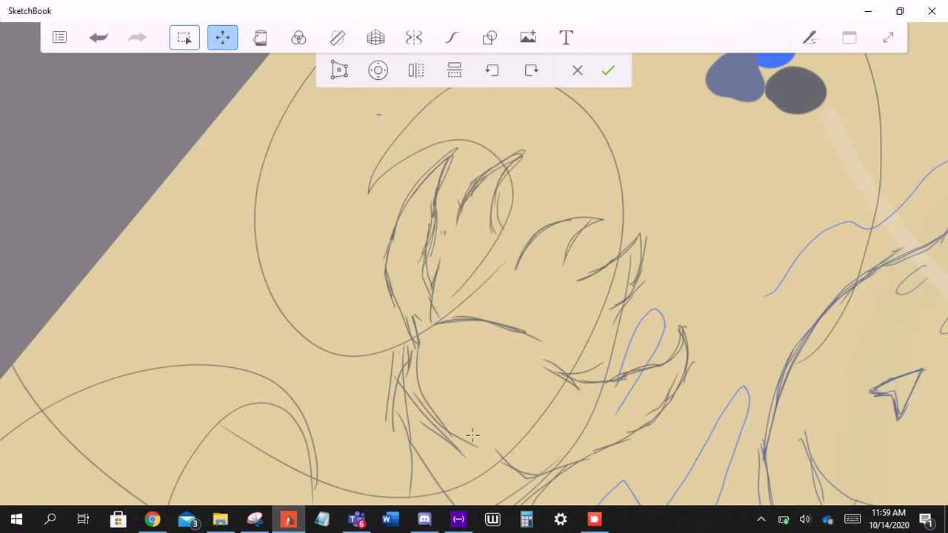
{"action": "key", "text": "Return"}
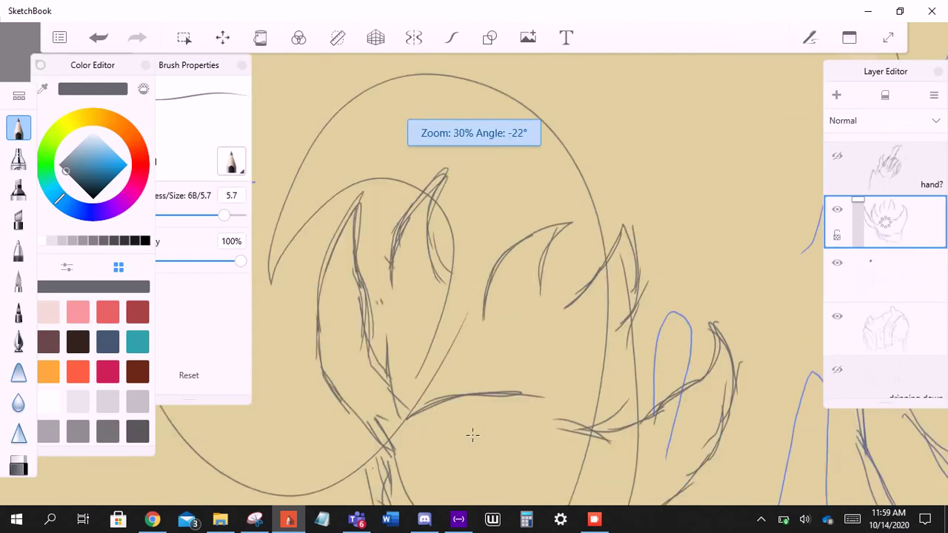
- Lasso the spike beside the outer hook, scale it to about 85%, rotate it about 15° and shift it outward
{"action": "left_click", "coordinate": [184, 37]}
{"action": "mouse_move", "coordinate": [555, 296]}
{"action": "left_mouse_down"}
{"action": "mouse_move", "coordinate": [629, 187]}
{"action": "mouse_move", "coordinate": [677, 281]}
{"action": "mouse_move", "coordinate": [557, 300]}
{"action": "left_mouse_up"}
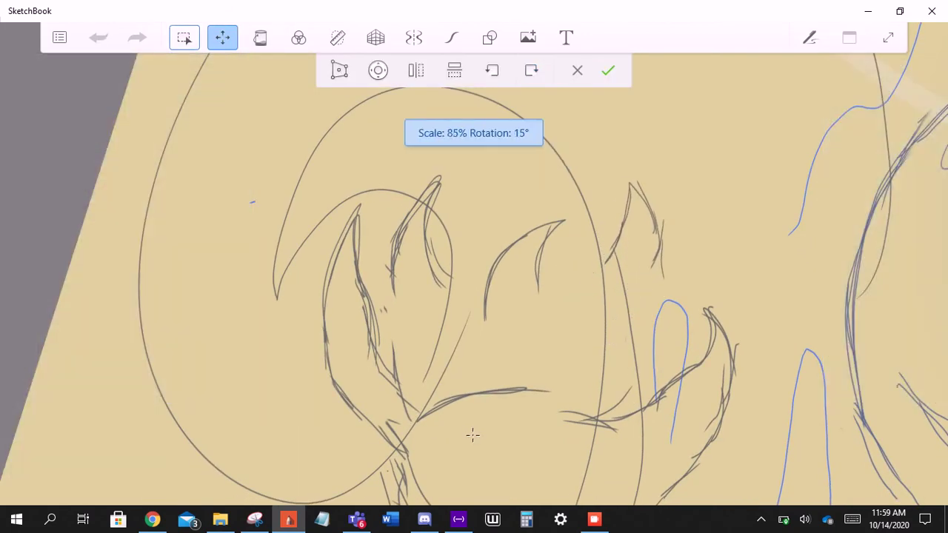
{"action": "key", "text": "Return"}
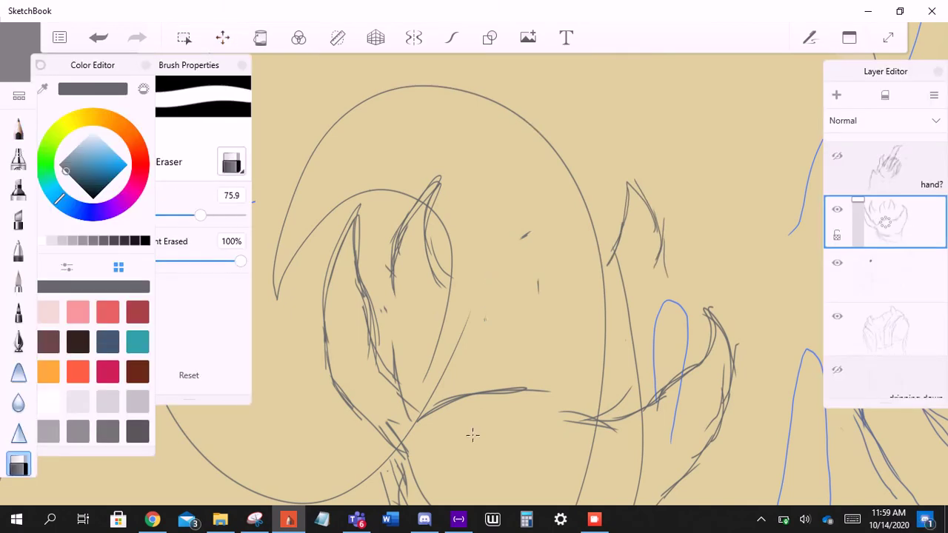
- Erase the rest of the middle spike and add a new layer above the spikes
{"action": "scroll", "coordinate": [473, 436], "scroll_direction": "down", "scroll_amount": 3}
{"action": "scroll", "coordinate": [472, 435], "scroll_direction": "up", "scroll_amount": 3}
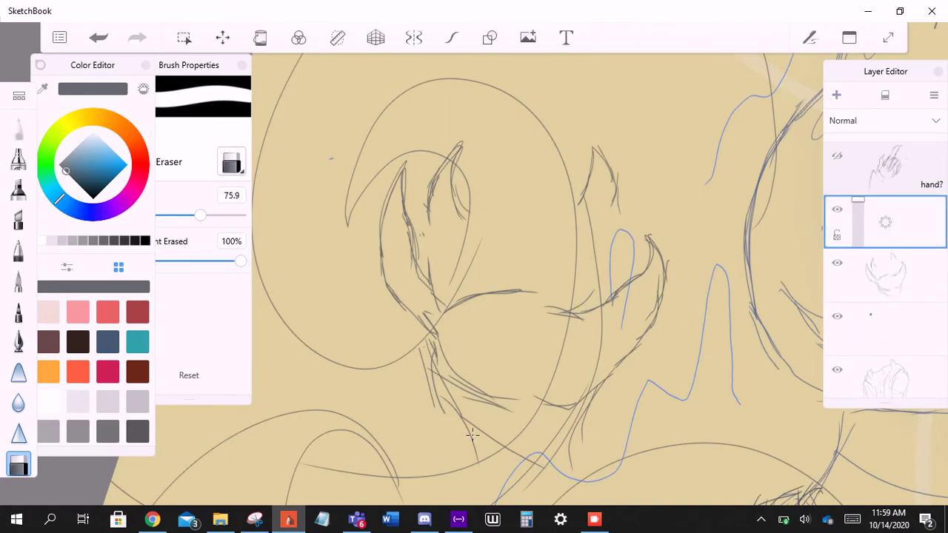
{"action": "scroll", "coordinate": [473, 435], "scroll_direction": "up", "scroll_amount": 3}
- Pencil the side and top outline of a large apple between the spikes, with a dip at its top center
{"action": "key", "text": "e"}
{"action": "mouse_move", "coordinate": [509, 194]}
{"action": "left_mouse_down"}
{"action": "mouse_move", "coordinate": [426, 223]}
{"action": "mouse_move", "coordinate": [408, 243]}
{"action": "left_mouse_up"}
{"action": "left_click_drag", "start_coordinate": [456, 207], "coordinate": [390, 268]}
{"action": "left_click_drag", "start_coordinate": [434, 223], "coordinate": [390, 331]}
{"action": "left_click_drag", "start_coordinate": [412, 237], "coordinate": [393, 389]}
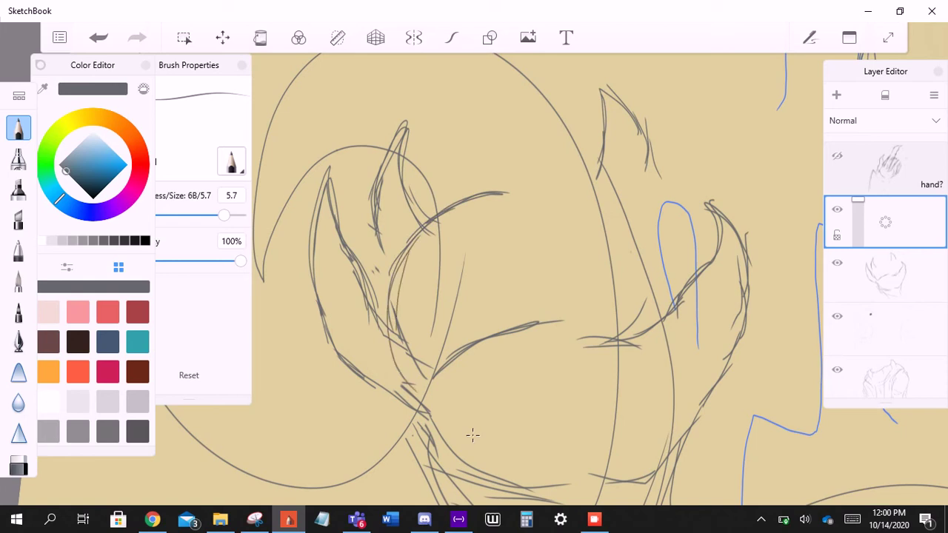
{"action": "left_click_drag", "start_coordinate": [400, 329], "coordinate": [434, 420]}
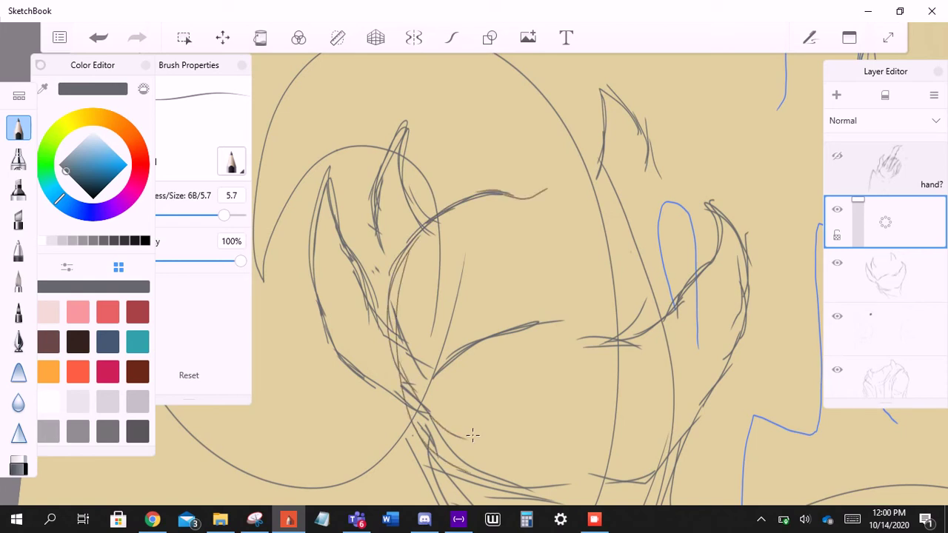
{"action": "left_click_drag", "start_coordinate": [514, 206], "coordinate": [596, 183]}
{"action": "mouse_move", "coordinate": [528, 200]}
{"action": "left_mouse_down"}
{"action": "mouse_move", "coordinate": [553, 185]}
{"action": "mouse_move", "coordinate": [657, 179]}
{"action": "left_mouse_up"}
{"action": "mouse_move", "coordinate": [563, 177]}
{"action": "left_mouse_down"}
{"action": "mouse_move", "coordinate": [657, 210]}
{"action": "mouse_move", "coordinate": [693, 330]}
{"action": "left_mouse_up"}
- Close the apple's lower outline with overlapping curved strokes joining both sides
{"action": "left_click_drag", "start_coordinate": [448, 395], "coordinate": [474, 444]}
{"action": "mouse_move", "coordinate": [412, 409]}
{"action": "left_mouse_down"}
{"action": "mouse_move", "coordinate": [436, 434]}
{"action": "mouse_move", "coordinate": [646, 474]}
{"action": "left_mouse_up"}
{"action": "mouse_move", "coordinate": [698, 306]}
{"action": "left_mouse_down"}
{"action": "mouse_move", "coordinate": [701, 372]}
{"action": "mouse_move", "coordinate": [670, 431]}
{"action": "left_mouse_up"}
{"action": "left_click_drag", "start_coordinate": [550, 474], "coordinate": [651, 453]}
{"action": "left_click_drag", "start_coordinate": [560, 466], "coordinate": [660, 449]}
{"action": "left_click_drag", "start_coordinate": [655, 415], "coordinate": [536, 473]}
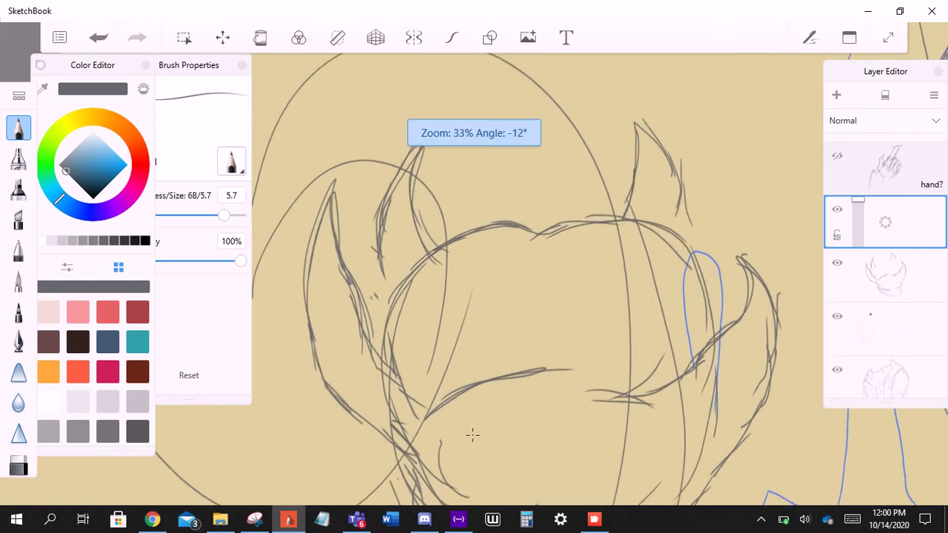
- Sketch the apple's reflections: an angular highlight near the upper edge, a small circle below it and a large curved shape near the base
{"action": "mouse_move", "coordinate": [607, 264]}
{"action": "left_mouse_down"}
{"action": "mouse_move", "coordinate": [655, 249]}
{"action": "mouse_move", "coordinate": [634, 299]}
{"action": "mouse_move", "coordinate": [662, 356]}
{"action": "left_mouse_up"}
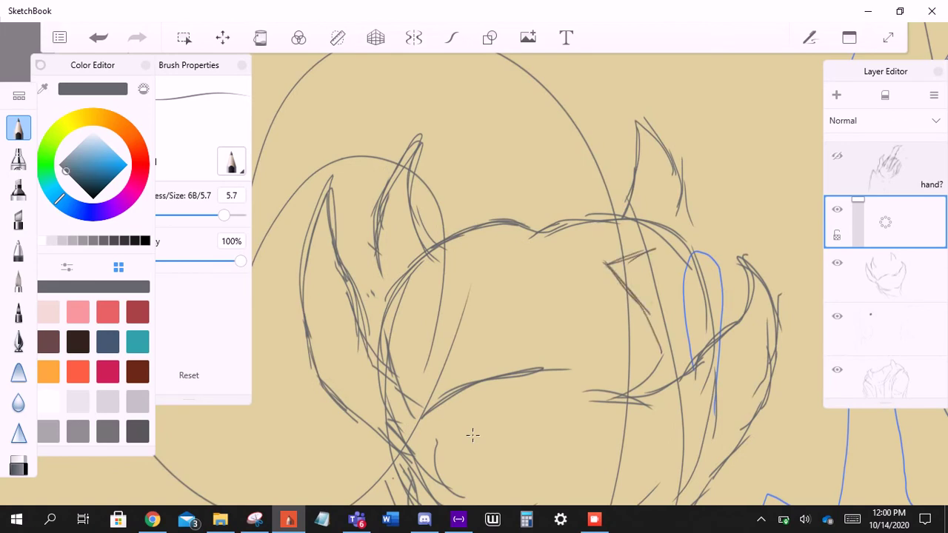
{"action": "left_click_drag", "start_coordinate": [661, 307], "coordinate": [678, 353]}
{"action": "left_click_drag", "start_coordinate": [647, 252], "coordinate": [679, 310]}
{"action": "left_click_drag", "start_coordinate": [662, 366], "coordinate": [681, 400]}
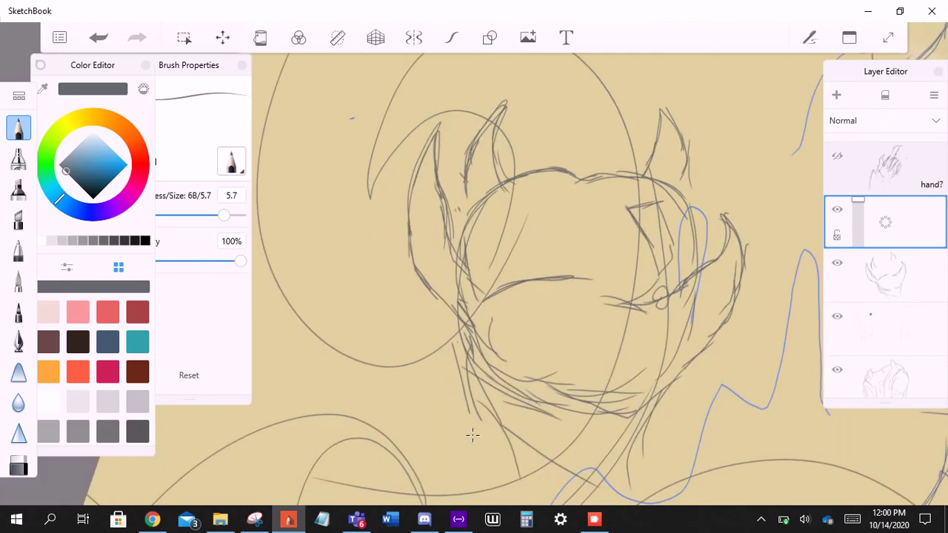
{"action": "mouse_move", "coordinate": [614, 320]}
{"action": "left_mouse_down"}
{"action": "mouse_move", "coordinate": [524, 327]}
{"action": "mouse_move", "coordinate": [510, 374]}
{"action": "mouse_move", "coordinate": [645, 348]}
{"action": "left_mouse_up"}
{"action": "left_click_drag", "start_coordinate": [645, 350], "coordinate": [626, 379]}
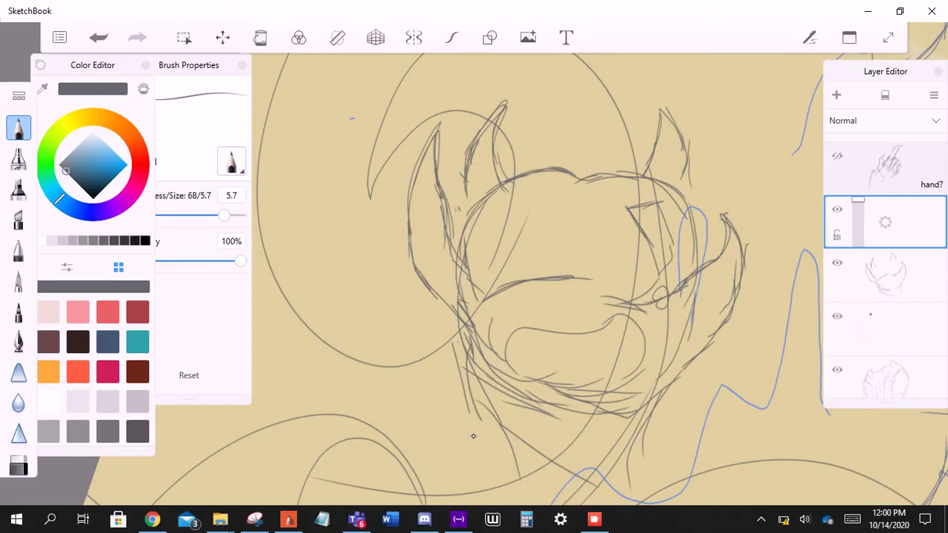
- Sketch a slanted stem rising from the apple's dip with short crease lines below it, and make the spikes layer active
{"action": "scroll", "coordinate": [472, 435], "scroll_direction": "up", "scroll_amount": 3}
{"action": "mouse_move", "coordinate": [550, 285]}
{"action": "left_mouse_down"}
{"action": "mouse_move", "coordinate": [567, 230]}
{"action": "mouse_move", "coordinate": [616, 166]}
{"action": "mouse_move", "coordinate": [574, 232]}
{"action": "left_mouse_up"}
{"action": "left_click_drag", "start_coordinate": [610, 183], "coordinate": [576, 244]}
{"action": "left_click_drag", "start_coordinate": [617, 182], "coordinate": [567, 284]}
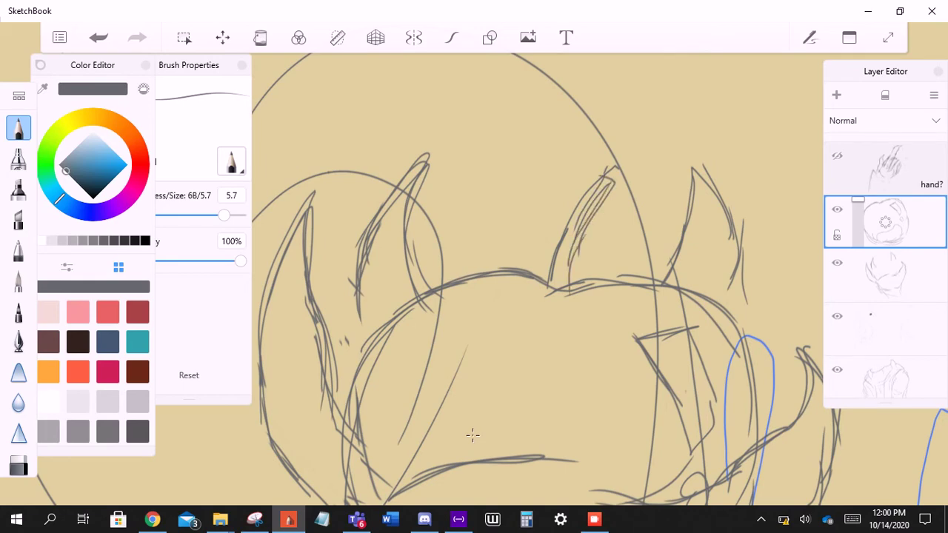
{"action": "scroll", "coordinate": [473, 436], "scroll_direction": "down", "scroll_amount": 2}
{"action": "left_click_drag", "start_coordinate": [624, 104], "coordinate": [615, 118]}
{"action": "left_click", "coordinate": [885, 274]}
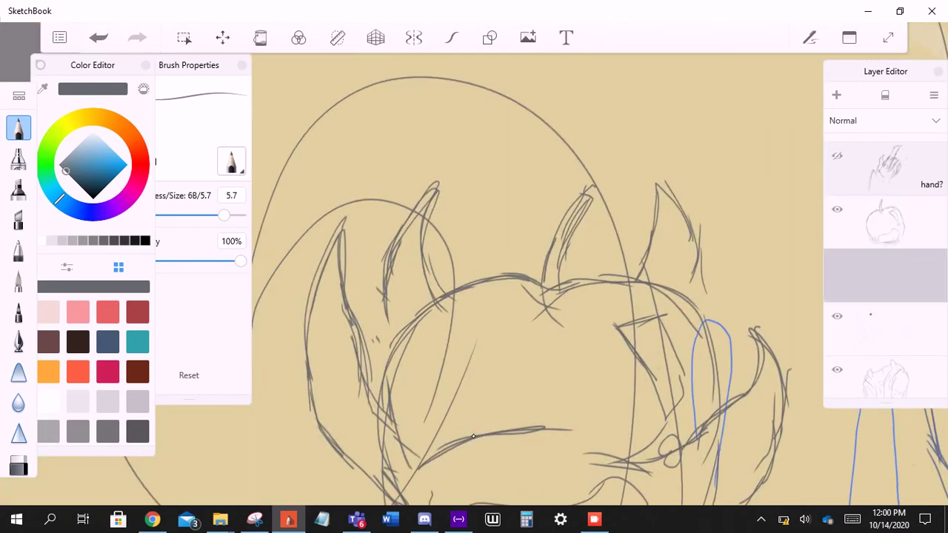
{"action": "left_click_drag", "start_coordinate": [524, 191], "coordinate": [528, 276]}
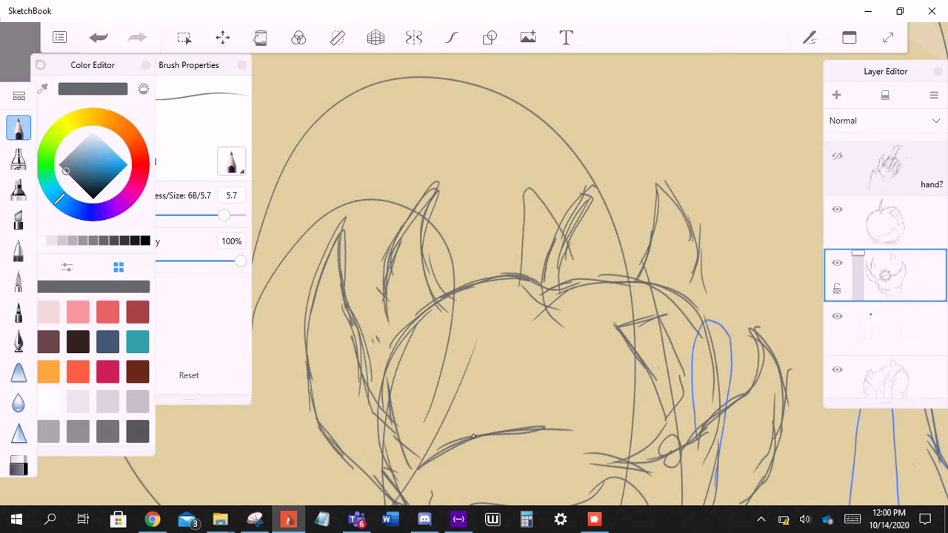
{"action": "key", "text": "ctrl+z"}
{"action": "key", "text": "ctrl+y"}
{"action": "key", "text": "ctrl+z"}
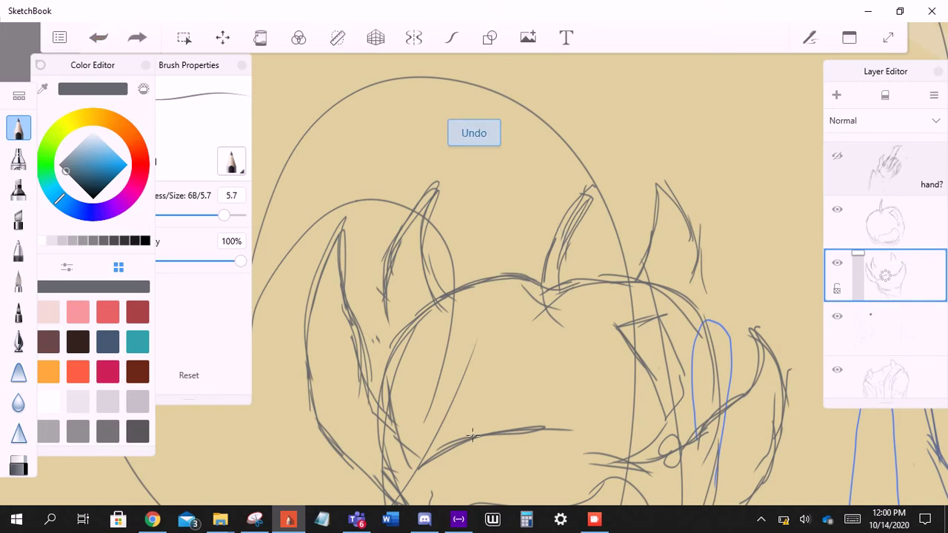
{"action": "left_click_drag", "start_coordinate": [517, 215], "coordinate": [536, 219]}
{"action": "left_click_drag", "start_coordinate": [479, 274], "coordinate": [585, 278]}
{"action": "key", "text": "ctrl+z"}
- Sketch a pointed spike rising behind the apple beside its stem
{"action": "left_click_drag", "start_coordinate": [510, 201], "coordinate": [519, 274]}
{"action": "left_click_drag", "start_coordinate": [570, 167], "coordinate": [523, 251]}
{"action": "scroll", "coordinate": [473, 435], "scroll_direction": "down", "scroll_amount": 5}
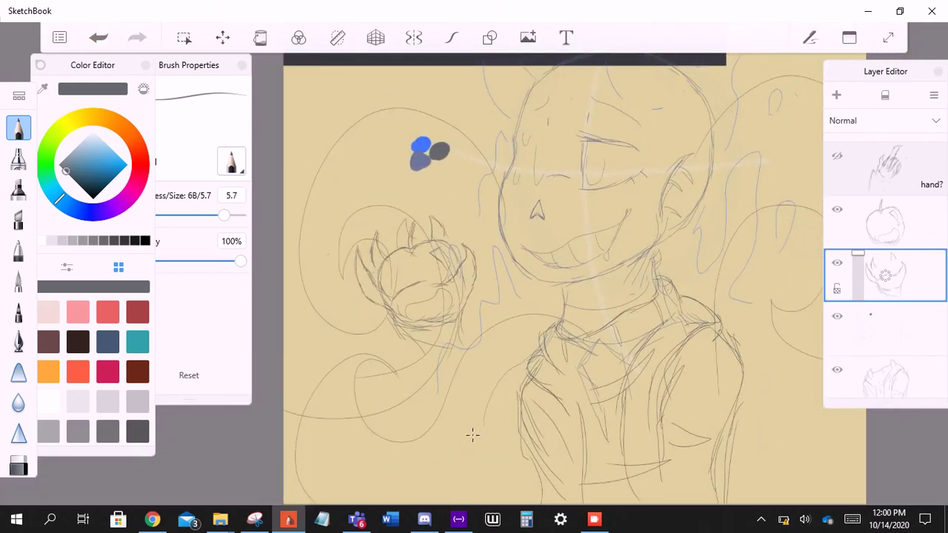
- Sketch a line along the character's shoulder and two long forearm lines running down from the hand holding the apple
{"action": "scroll", "coordinate": [464, 434], "scroll_direction": "up", "scroll_amount": 4}
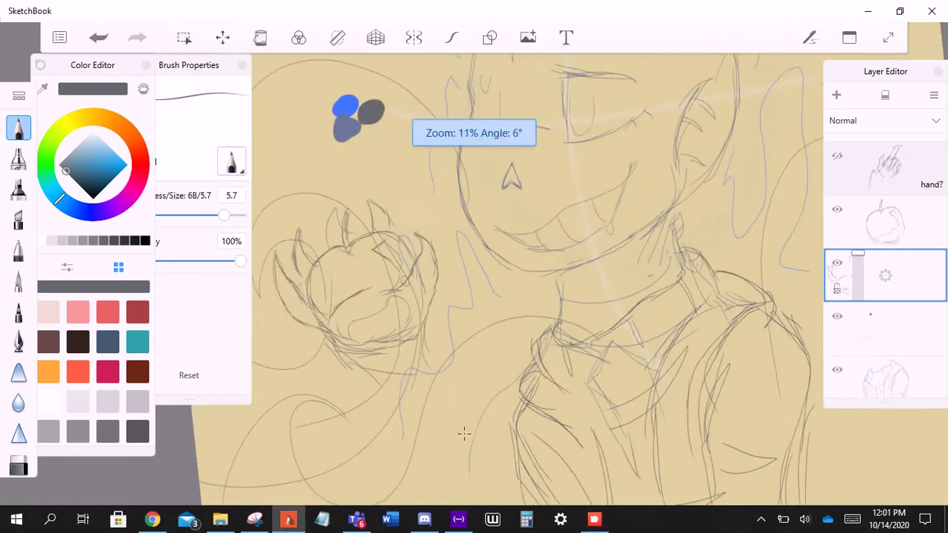
{"action": "left_click_drag", "start_coordinate": [508, 332], "coordinate": [572, 263]}
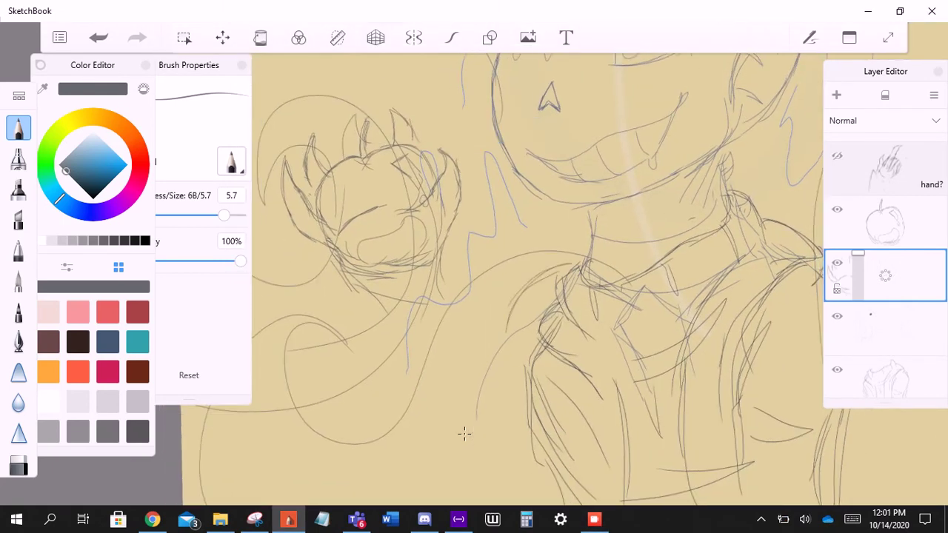
{"action": "left_click_drag", "start_coordinate": [348, 285], "coordinate": [345, 435]}
{"action": "mouse_move", "coordinate": [438, 278]}
{"action": "left_mouse_down"}
{"action": "mouse_move", "coordinate": [463, 421]}
{"action": "mouse_move", "coordinate": [462, 402]}
{"action": "left_mouse_up"}
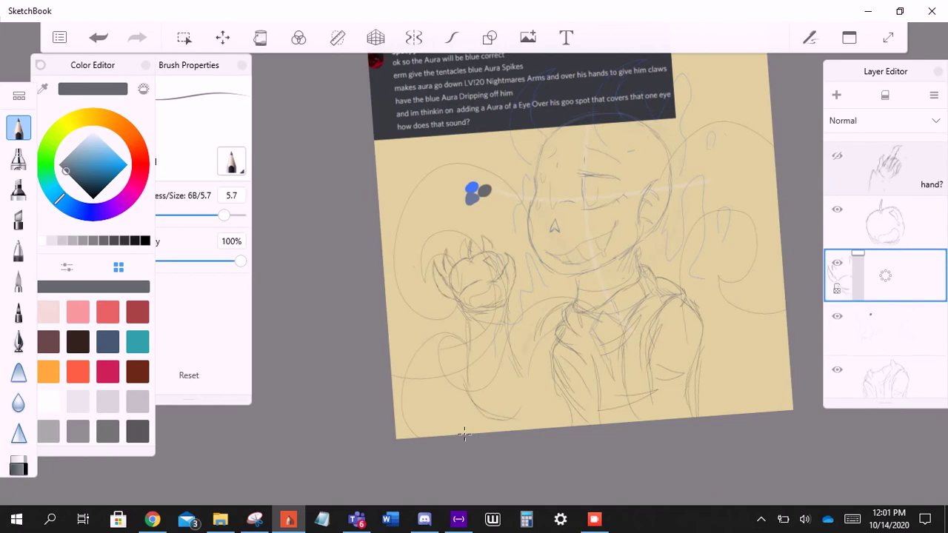
{"action": "scroll", "coordinate": [464, 434], "scroll_direction": "up", "scroll_amount": 5}
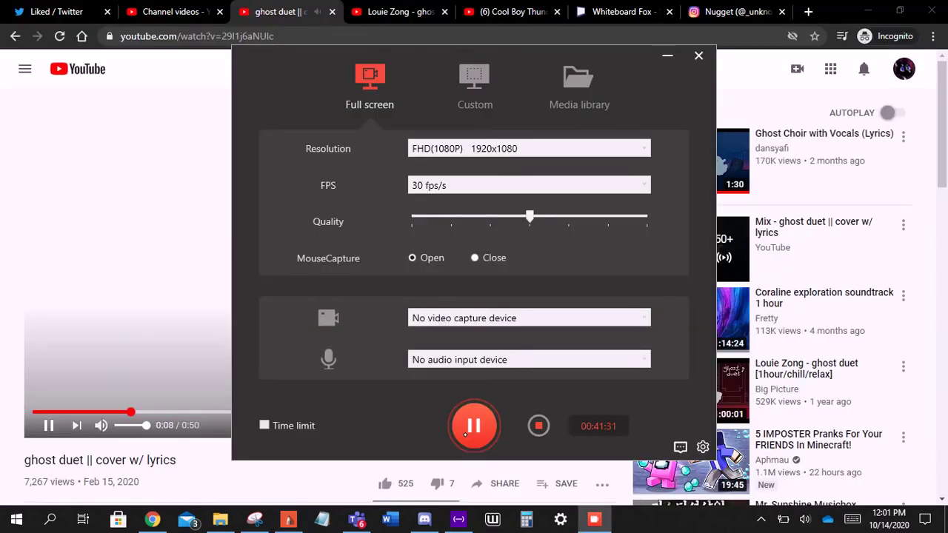
- Switch to SketchBook, lasso the sketched shoulder line beside the jacket collar and reposition it
{"action": "left_click", "coordinate": [290, 522]}
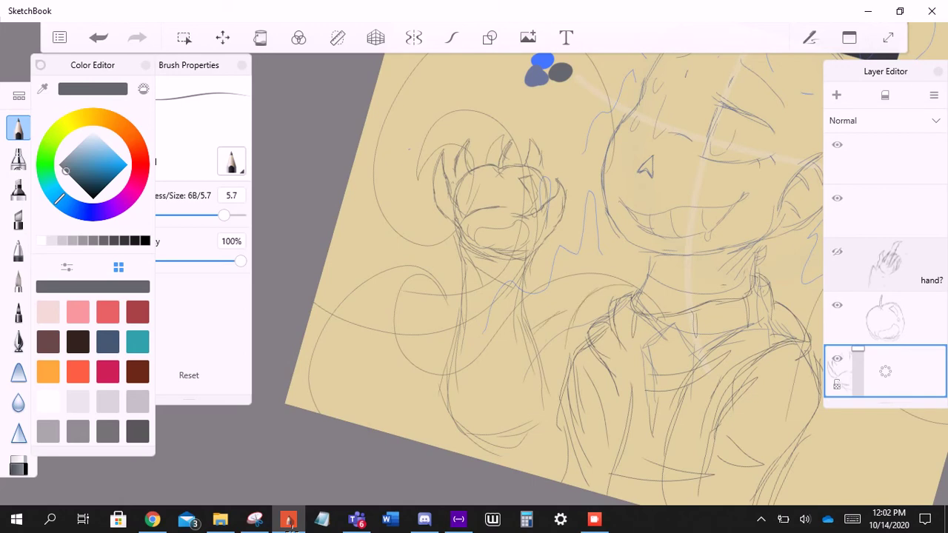
{"action": "key", "text": "ctrl+z"}
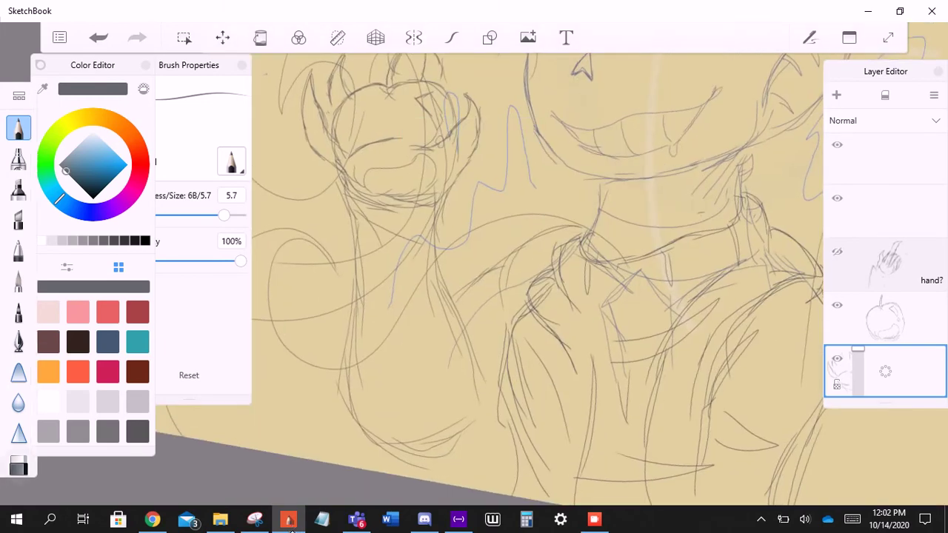
{"action": "left_click", "coordinate": [184, 37]}
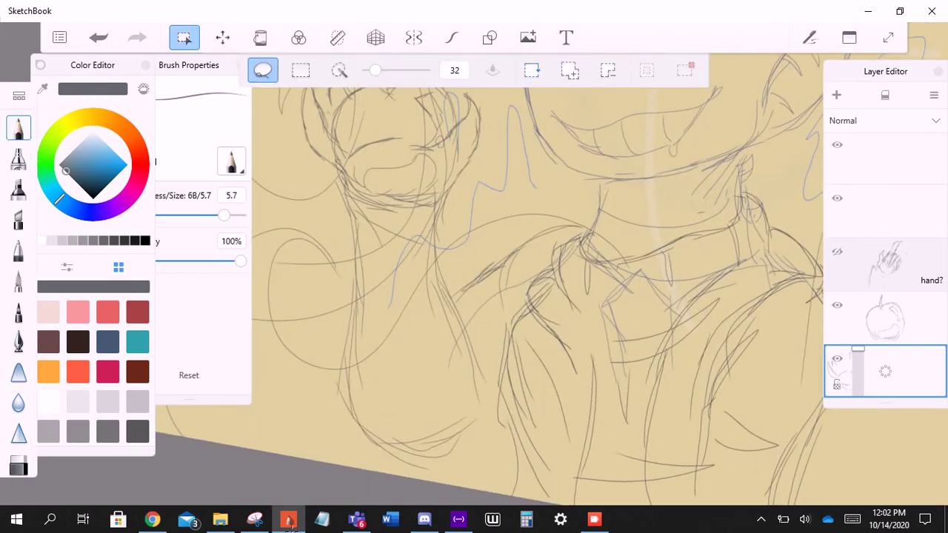
{"action": "mouse_move", "coordinate": [585, 217]}
{"action": "left_mouse_down"}
{"action": "mouse_move", "coordinate": [466, 265]}
{"action": "mouse_move", "coordinate": [469, 310]}
{"action": "mouse_move", "coordinate": [500, 286]}
{"action": "left_mouse_up"}
{"action": "key", "text": "ctrl+t"}
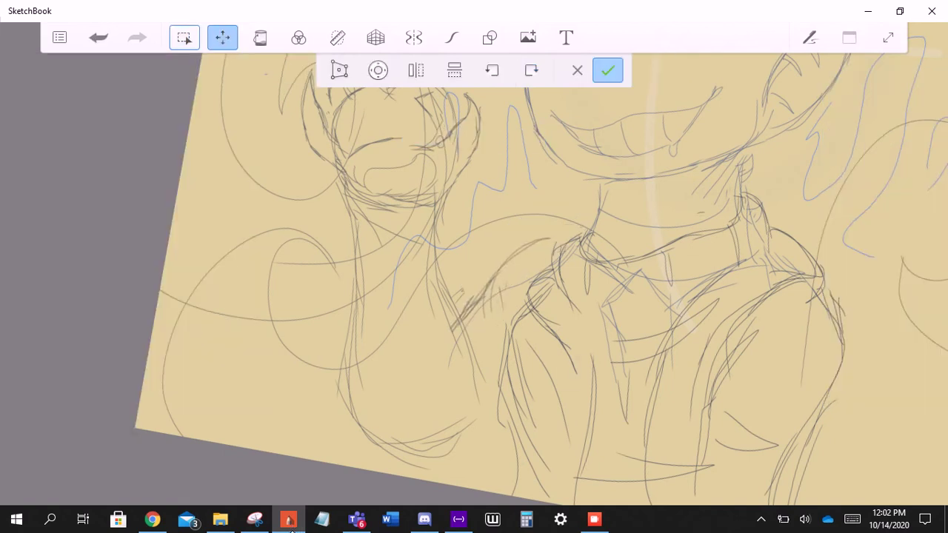
{"action": "key", "text": "Return"}
{"action": "left_click_drag", "start_coordinate": [444, 185], "coordinate": [413, 54]}
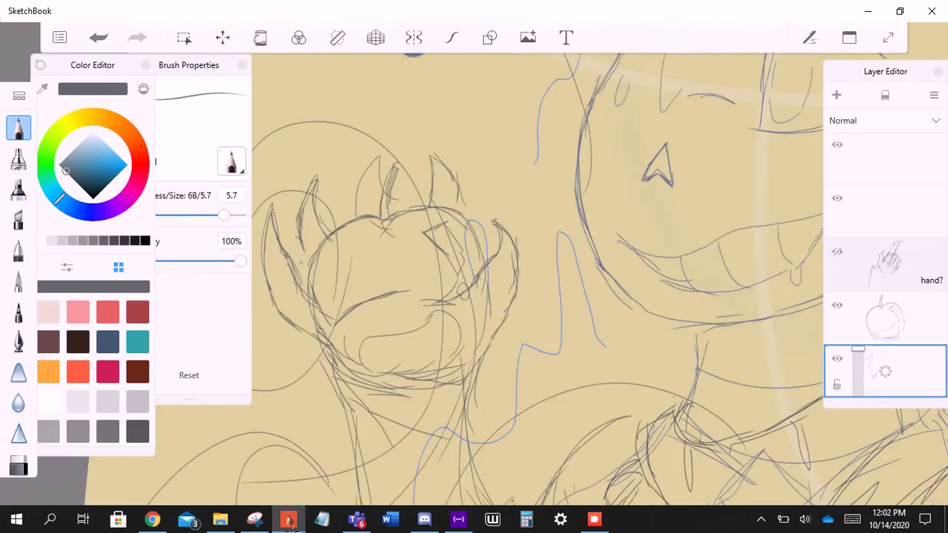
- Lasso the tip of the thumb, turn it inward over the apple and sketch the line joining it to the hand
{"action": "left_click_drag", "start_coordinate": [885, 370], "coordinate": [885, 284]}
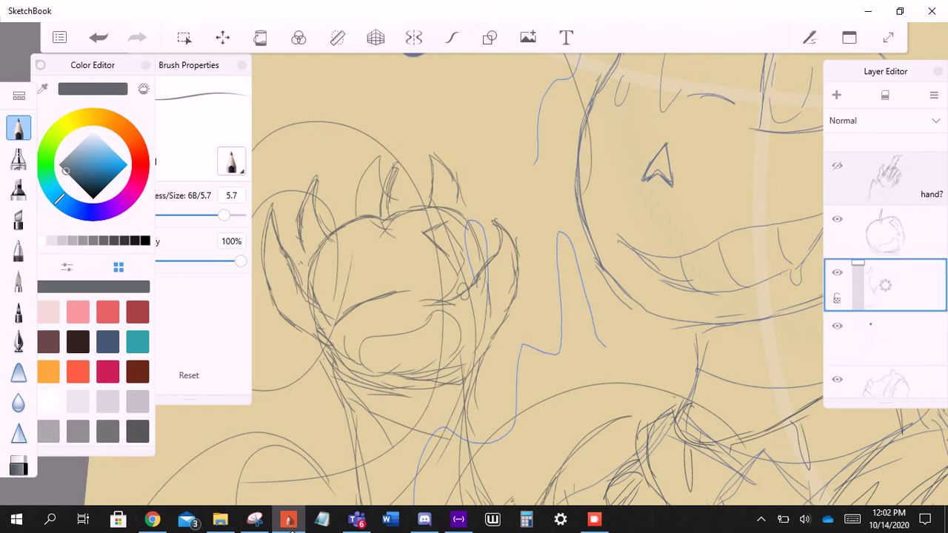
{"action": "left_click", "coordinate": [184, 37]}
{"action": "mouse_move", "coordinate": [511, 197]}
{"action": "left_mouse_down"}
{"action": "mouse_move", "coordinate": [472, 281]}
{"action": "mouse_move", "coordinate": [519, 349]}
{"action": "mouse_move", "coordinate": [567, 245]}
{"action": "left_mouse_up"}
{"action": "left_click", "coordinate": [222, 37]}
{"action": "mouse_move", "coordinate": [518, 274]}
{"action": "left_mouse_down"}
{"action": "mouse_move", "coordinate": [506, 288]}
{"action": "mouse_move", "coordinate": [515, 297]}
{"action": "left_mouse_up"}
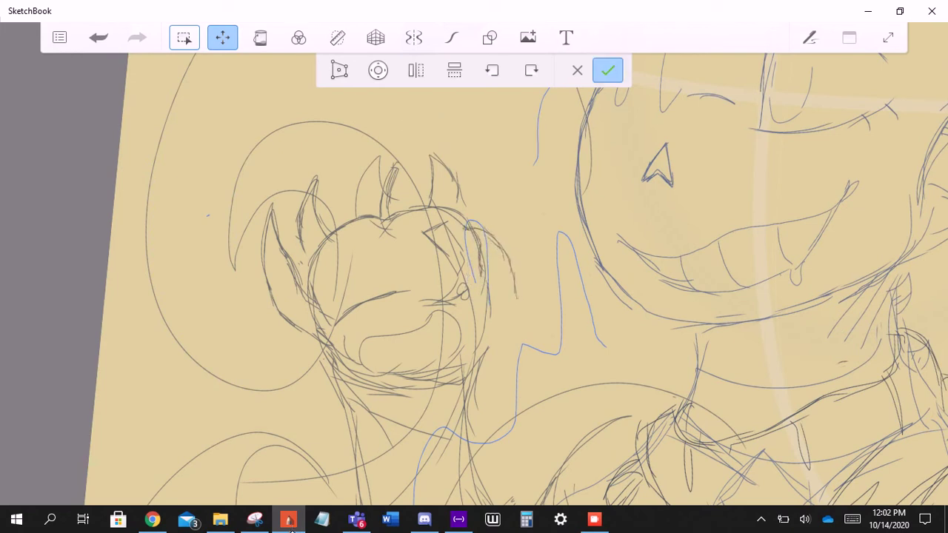
{"action": "left_click", "coordinate": [607, 70]}
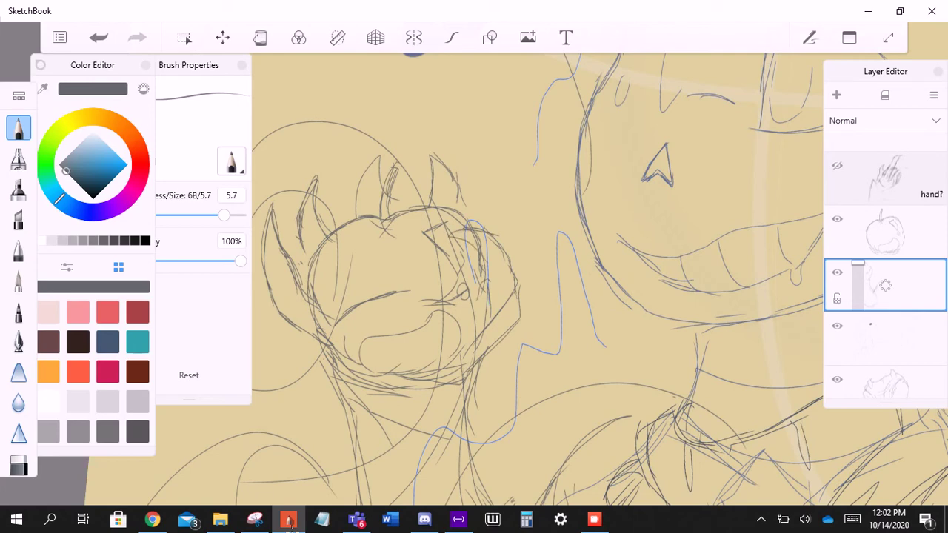
{"action": "left_click_drag", "start_coordinate": [519, 297], "coordinate": [474, 333]}
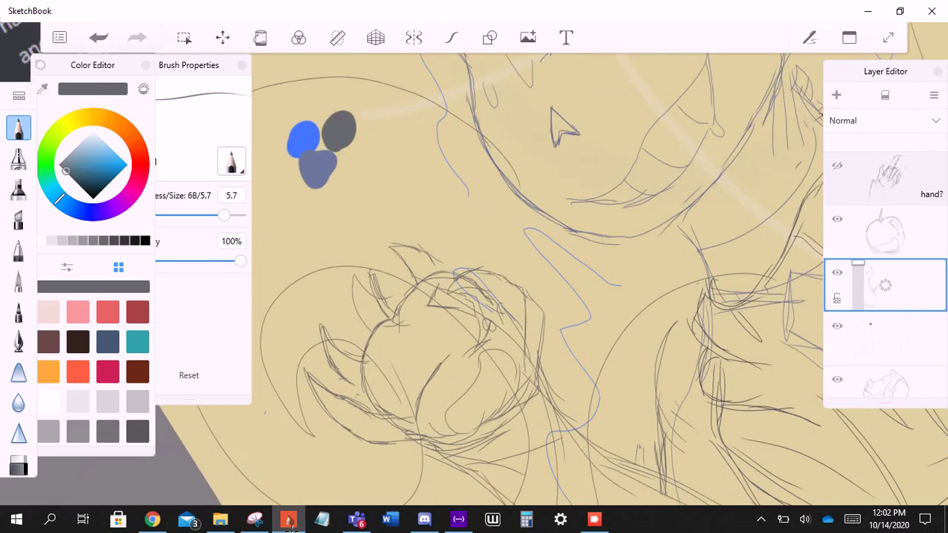
- Lasso the claw behind the apple to the right of its stem, bend it inward and sketch the finger's outer edge
{"action": "mouse_move", "coordinate": [560, 125]}
{"action": "left_mouse_down"}
{"action": "mouse_move", "coordinate": [768, 197]}
{"action": "mouse_move", "coordinate": [740, 222]}
{"action": "left_mouse_up"}
{"action": "left_click_drag", "start_coordinate": [519, 296], "coordinate": [481, 304]}
{"action": "left_click", "coordinate": [184, 37]}
{"action": "mouse_move", "coordinate": [555, 122]}
{"action": "left_mouse_down"}
{"action": "mouse_move", "coordinate": [482, 223]}
{"action": "mouse_move", "coordinate": [660, 118]}
{"action": "mouse_move", "coordinate": [556, 122]}
{"action": "left_mouse_up"}
{"action": "left_click", "coordinate": [223, 37]}
{"action": "mouse_move", "coordinate": [570, 208]}
{"action": "left_mouse_down"}
{"action": "mouse_move", "coordinate": [503, 266]}
{"action": "mouse_move", "coordinate": [511, 274]}
{"action": "mouse_move", "coordinate": [548, 244]}
{"action": "mouse_move", "coordinate": [526, 266]}
{"action": "left_mouse_up"}
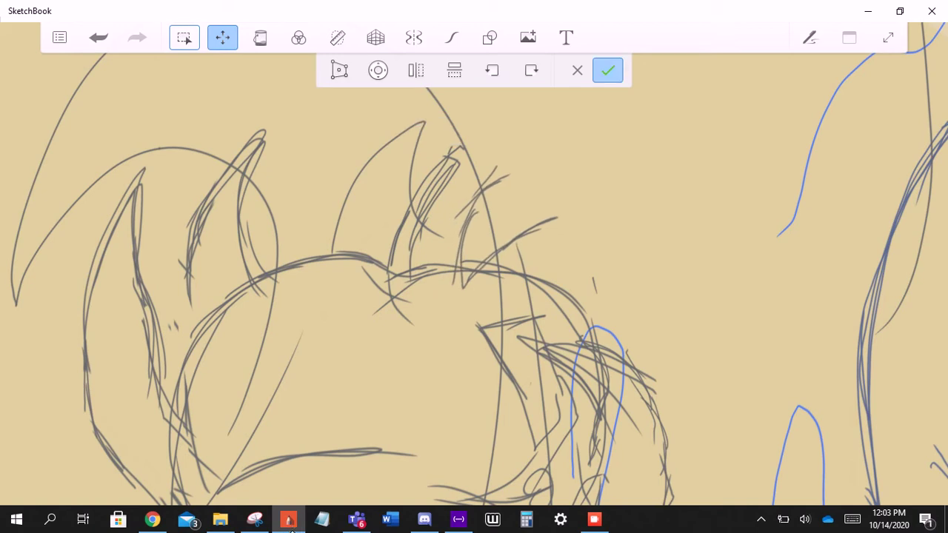
{"action": "mouse_move", "coordinate": [454, 245]}
{"action": "left_mouse_down"}
{"action": "mouse_move", "coordinate": [512, 165]}
{"action": "mouse_move", "coordinate": [580, 273]}
{"action": "mouse_move", "coordinate": [581, 298]}
{"action": "left_mouse_up"}
{"action": "left_click_drag", "start_coordinate": [510, 251], "coordinate": [503, 277]}
{"action": "scroll", "coordinate": [563, 281], "scroll_direction": "down", "scroll_amount": 3}
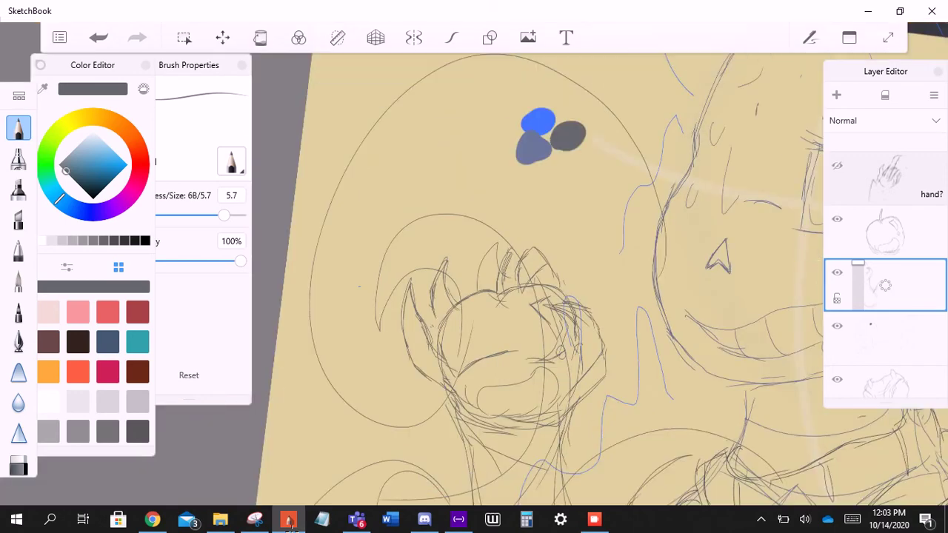
- Erase the curved claw strokes behind the apple to the left of its stem and return to the pencil
{"action": "scroll", "coordinate": [552, 163], "scroll_direction": "up", "scroll_amount": 3}
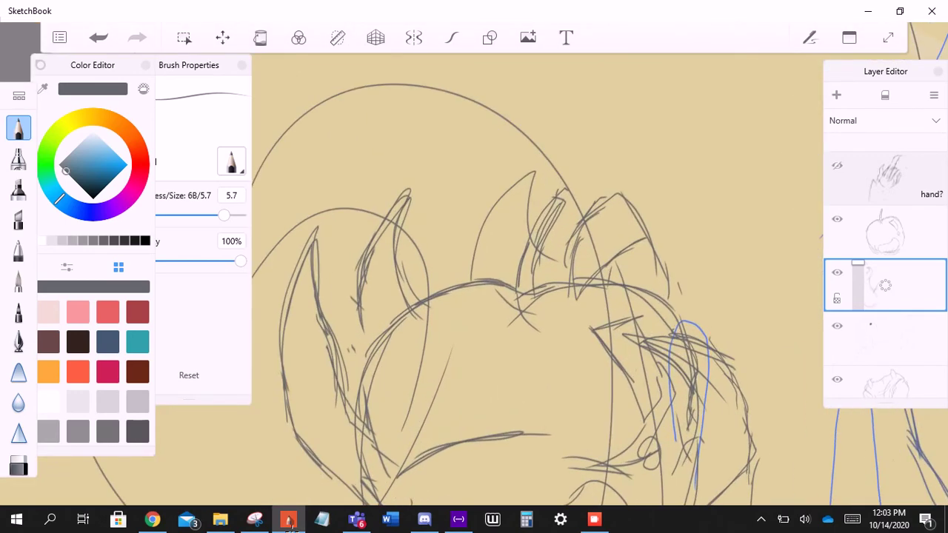
{"action": "left_click_drag", "start_coordinate": [458, 252], "coordinate": [530, 158]}
{"action": "left_click_drag", "start_coordinate": [545, 239], "coordinate": [590, 167]}
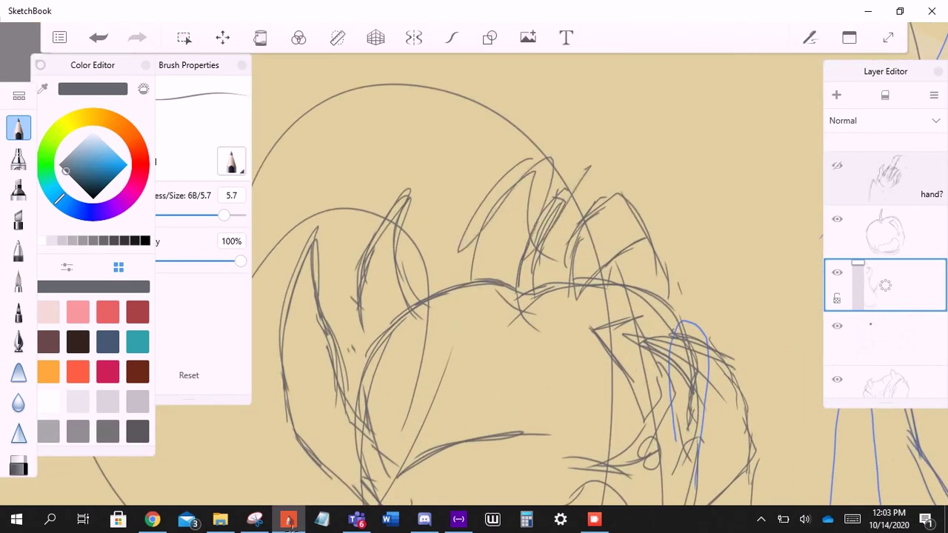
{"action": "left_click", "coordinate": [18, 465]}
{"action": "mouse_move", "coordinate": [552, 230]}
{"action": "left_mouse_down"}
{"action": "mouse_move", "coordinate": [504, 163]}
{"action": "mouse_move", "coordinate": [465, 250]}
{"action": "left_mouse_up"}
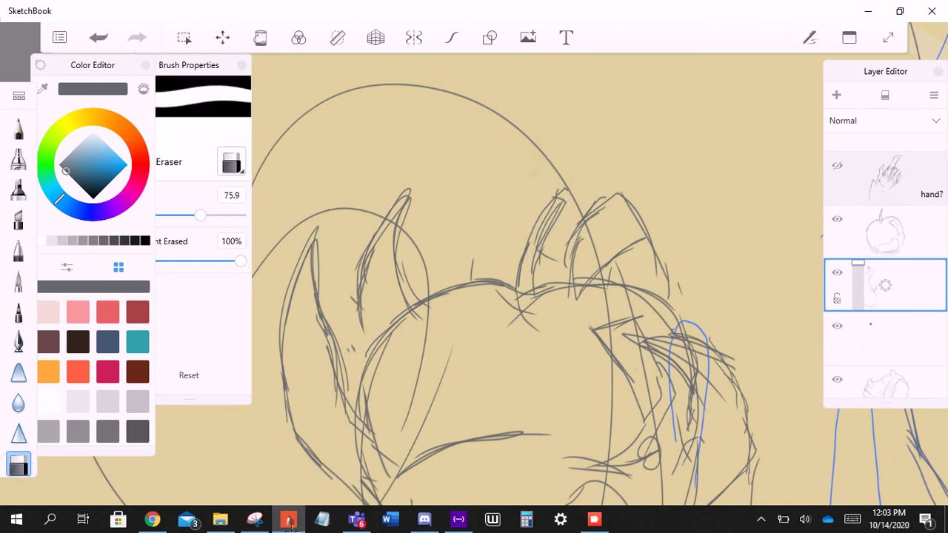
{"action": "key", "text": "e"}
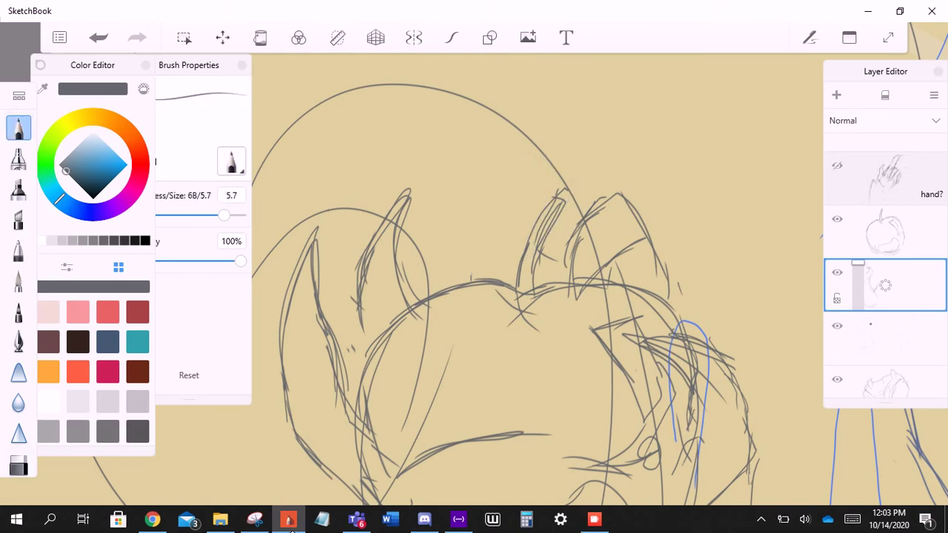
- Try sketching a short upright finger with a V-shaped claw behind the apple, left of the stem
{"action": "left_click_drag", "start_coordinate": [456, 206], "coordinate": [472, 265]}
{"action": "left_click_drag", "start_coordinate": [492, 221], "coordinate": [474, 267]}
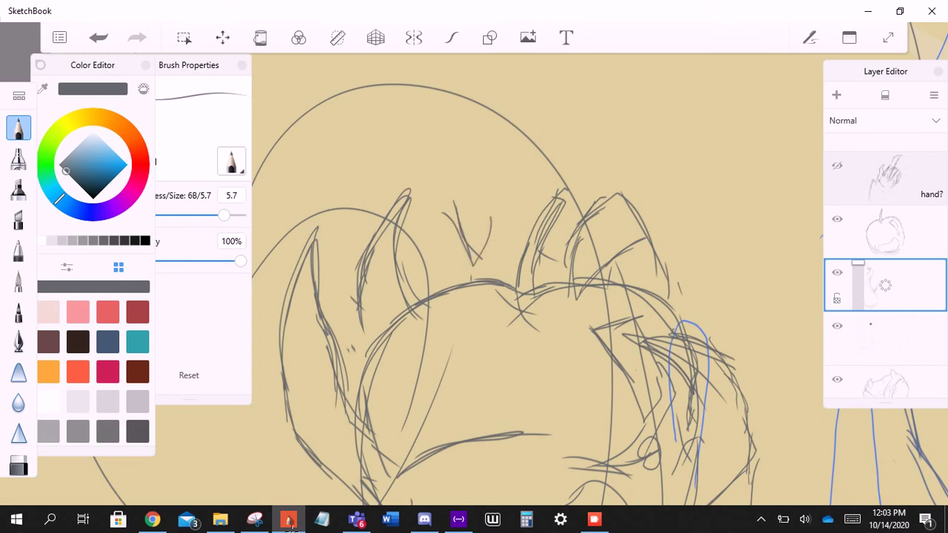
{"action": "mouse_move", "coordinate": [472, 184]}
{"action": "left_mouse_down"}
{"action": "mouse_move", "coordinate": [438, 287]}
{"action": "mouse_move", "coordinate": [508, 259]}
{"action": "left_mouse_up"}
{"action": "left_click_drag", "start_coordinate": [446, 206], "coordinate": [463, 268]}
{"action": "left_click_drag", "start_coordinate": [456, 229], "coordinate": [465, 283]}
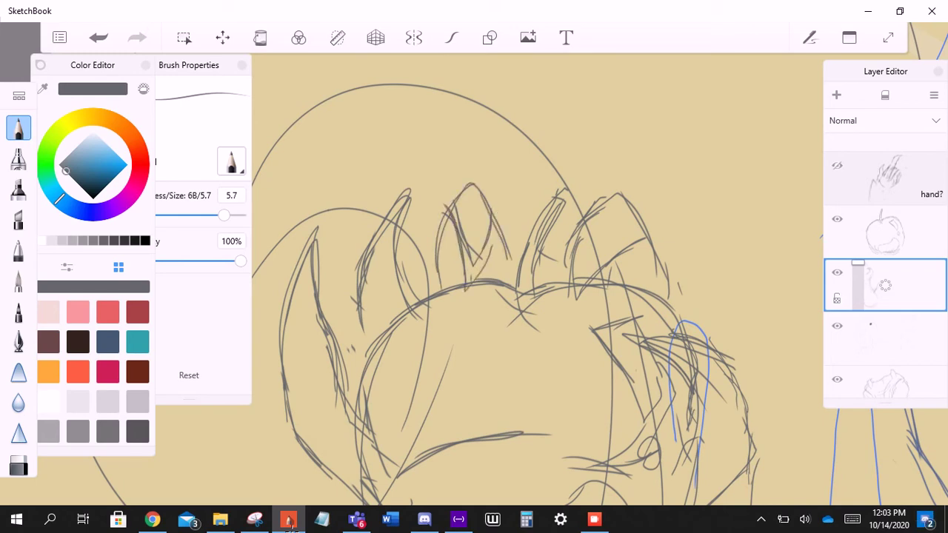
{"action": "left_click_drag", "start_coordinate": [487, 189], "coordinate": [506, 244]}
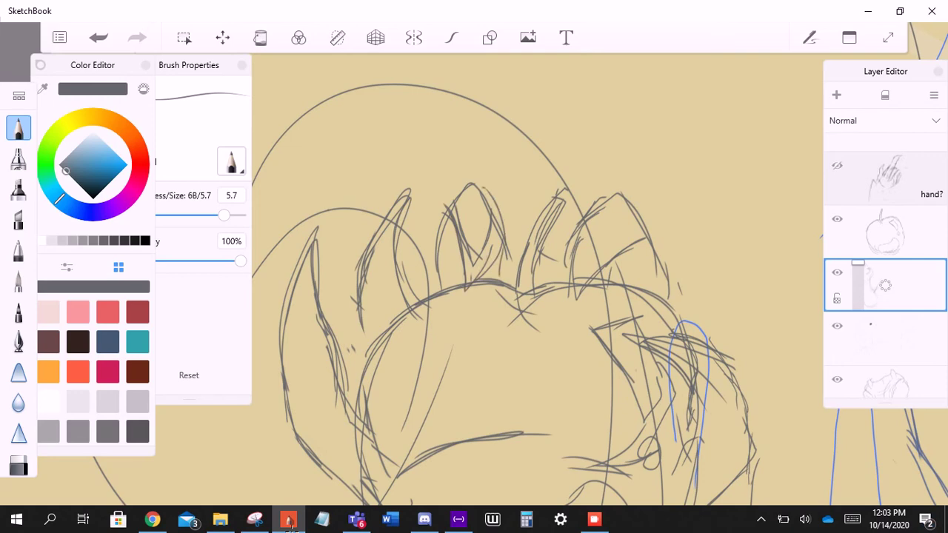
{"action": "scroll", "coordinate": [563, 222], "scroll_direction": "down", "scroll_amount": 5}
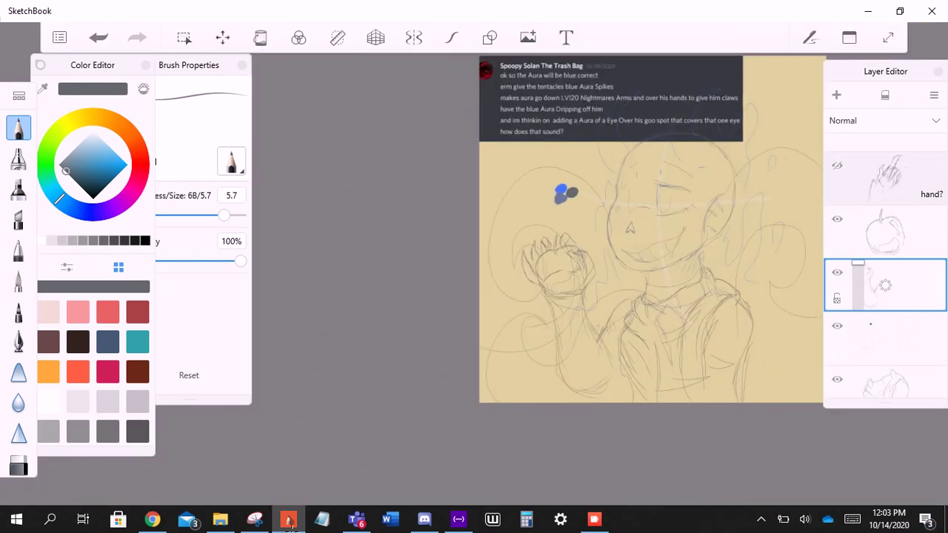
- Undo the strokes of the short upright finger left of the apple's stem
{"action": "key", "text": "ctrl+z"}
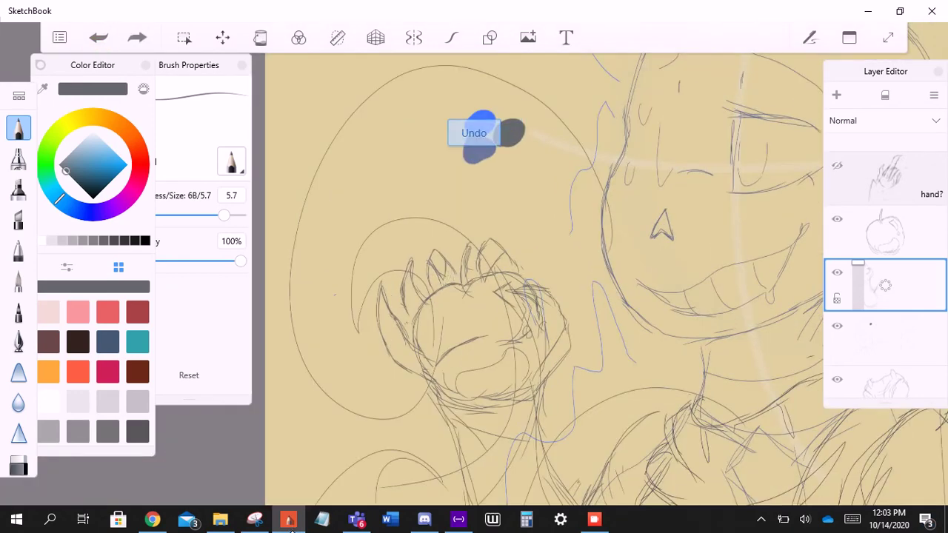
{"action": "key", "text": "ctrl+z"}
{"action": "key", "text": "ctrl+z"}
{"action": "key", "text": "ctrl+z"}
{"action": "key", "text": "ctrl+z"}
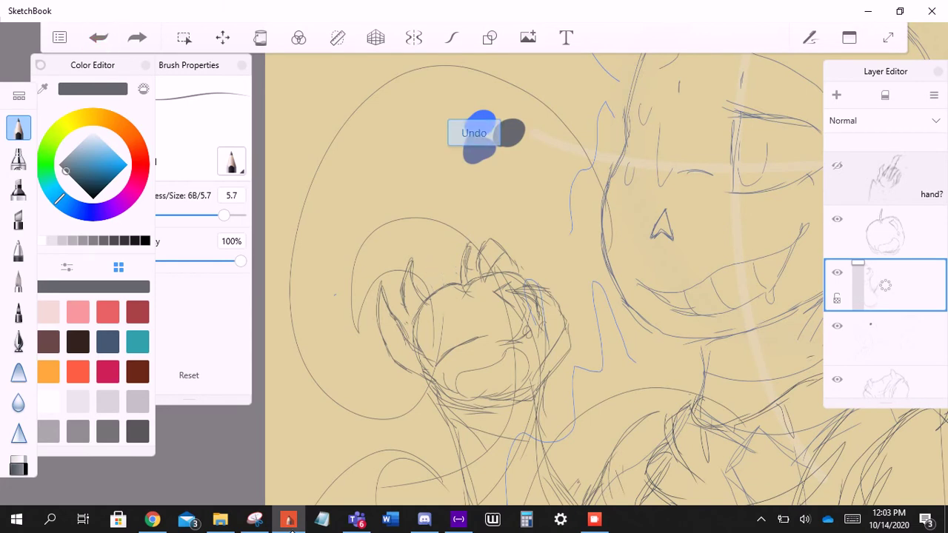
- Lasso the finger behind the apple to the right of its stem and rotate it slightly outward
{"action": "scroll", "coordinate": [489, 134], "scroll_direction": "up", "scroll_amount": 3}
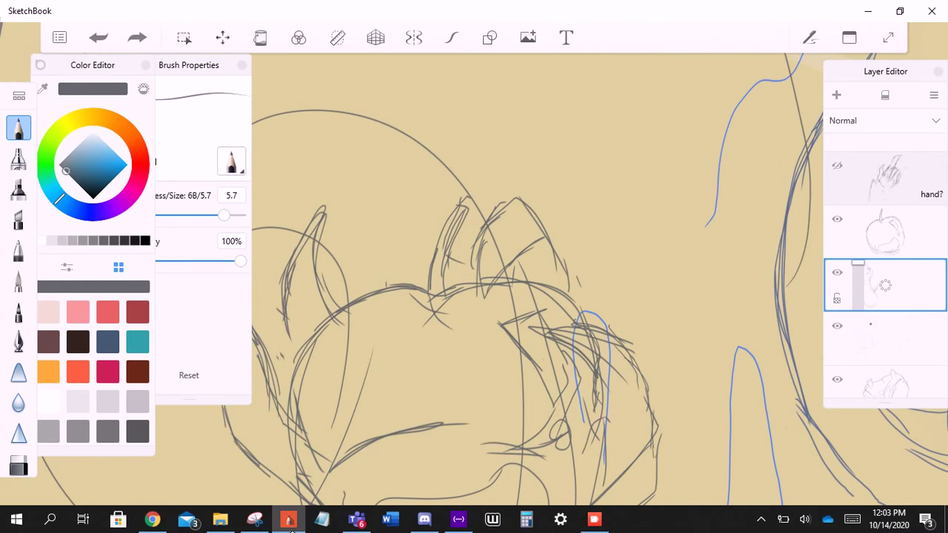
{"action": "left_click", "coordinate": [184, 37]}
{"action": "mouse_move", "coordinate": [477, 215]}
{"action": "left_mouse_down"}
{"action": "mouse_move", "coordinate": [511, 183]}
{"action": "mouse_move", "coordinate": [563, 223]}
{"action": "mouse_move", "coordinate": [466, 222]}
{"action": "left_mouse_up"}
{"action": "mouse_move", "coordinate": [533, 245]}
{"action": "left_mouse_down"}
{"action": "mouse_move", "coordinate": [563, 211]}
{"action": "mouse_move", "coordinate": [545, 237]}
{"action": "mouse_move", "coordinate": [528, 215]}
{"action": "left_mouse_up"}
{"action": "left_click", "coordinate": [607, 70]}
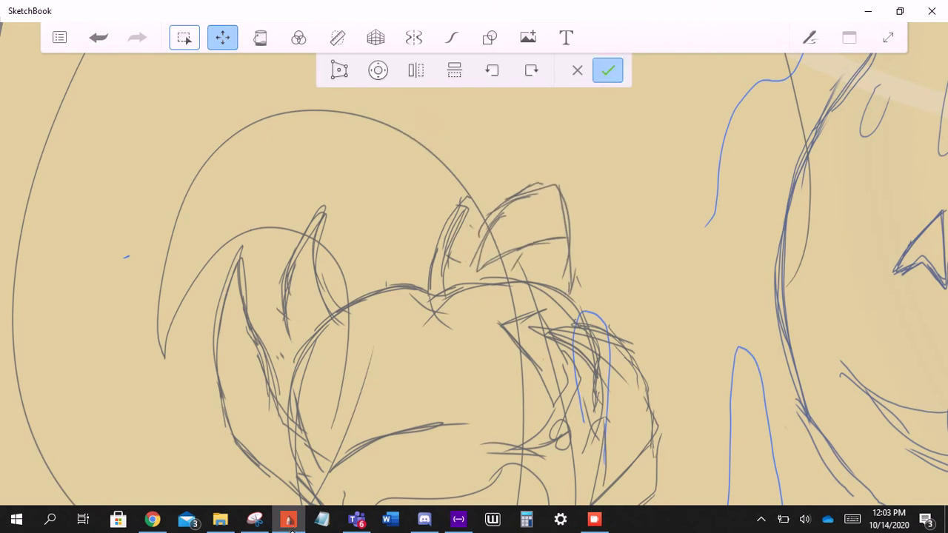
{"action": "key", "text": "Tab"}
- Lasso the same finger's claw, turn its point toward the stem and sketch the finger's joining edges
{"action": "left_click", "coordinate": [184, 37]}
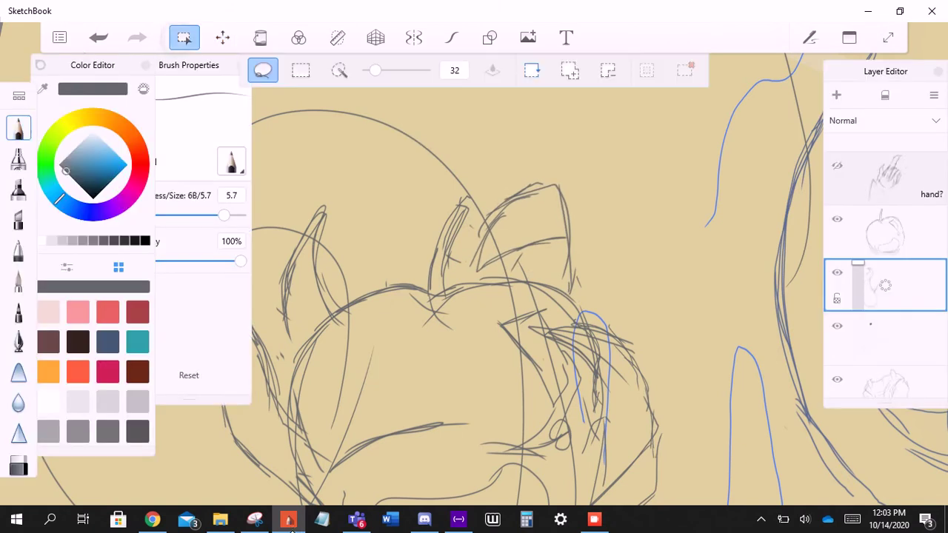
{"action": "mouse_move", "coordinate": [552, 241]}
{"action": "left_mouse_down"}
{"action": "mouse_move", "coordinate": [541, 206]}
{"action": "mouse_move", "coordinate": [519, 280]}
{"action": "mouse_move", "coordinate": [551, 248]}
{"action": "mouse_move", "coordinate": [564, 216]}
{"action": "mouse_move", "coordinate": [541, 169]}
{"action": "left_mouse_up"}
{"action": "left_click", "coordinate": [222, 37]}
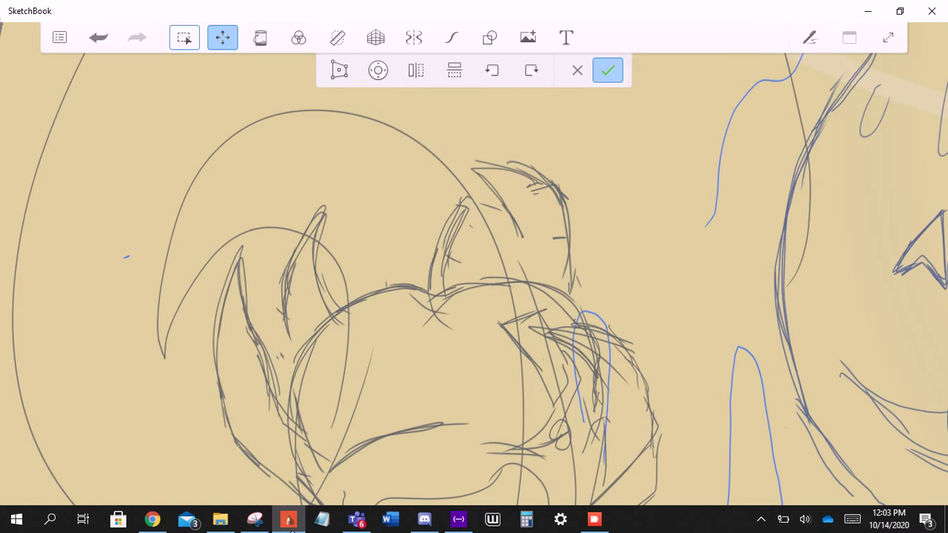
{"action": "key", "text": "Return"}
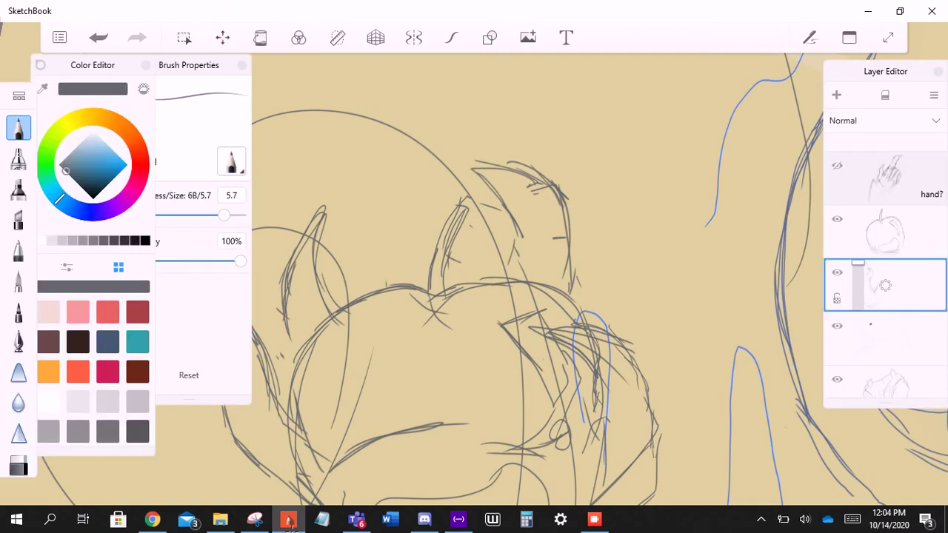
{"action": "left_click_drag", "start_coordinate": [490, 195], "coordinate": [508, 260]}
{"action": "left_click_drag", "start_coordinate": [496, 186], "coordinate": [503, 200]}
{"action": "left_click_drag", "start_coordinate": [579, 228], "coordinate": [575, 294]}
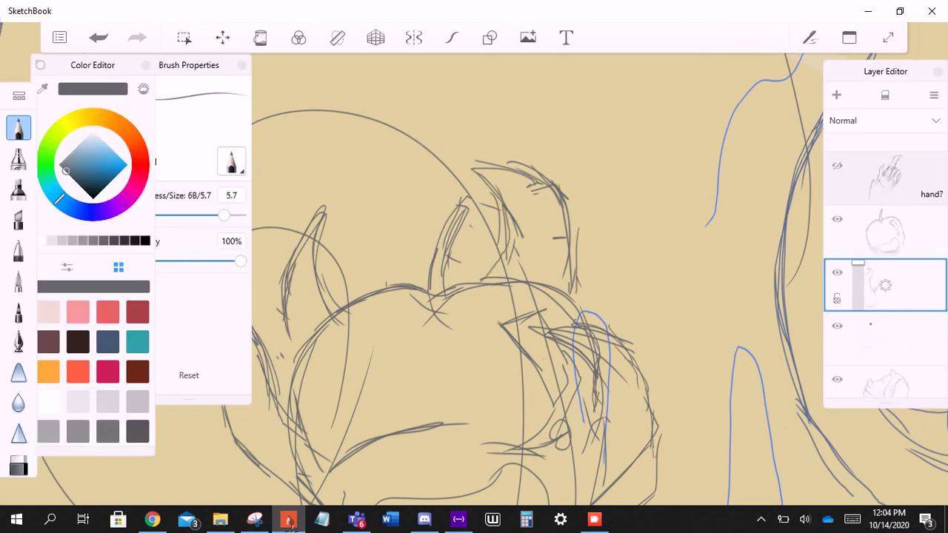
- Sketch a slim pointed claw rising behind the apple, left of its stem, and undo the surplus stroke
{"action": "left_click_drag", "start_coordinate": [445, 296], "coordinate": [518, 326]}
{"action": "left_click_drag", "start_coordinate": [474, 249], "coordinate": [467, 307]}
{"action": "left_click_drag", "start_coordinate": [468, 229], "coordinate": [493, 282]}
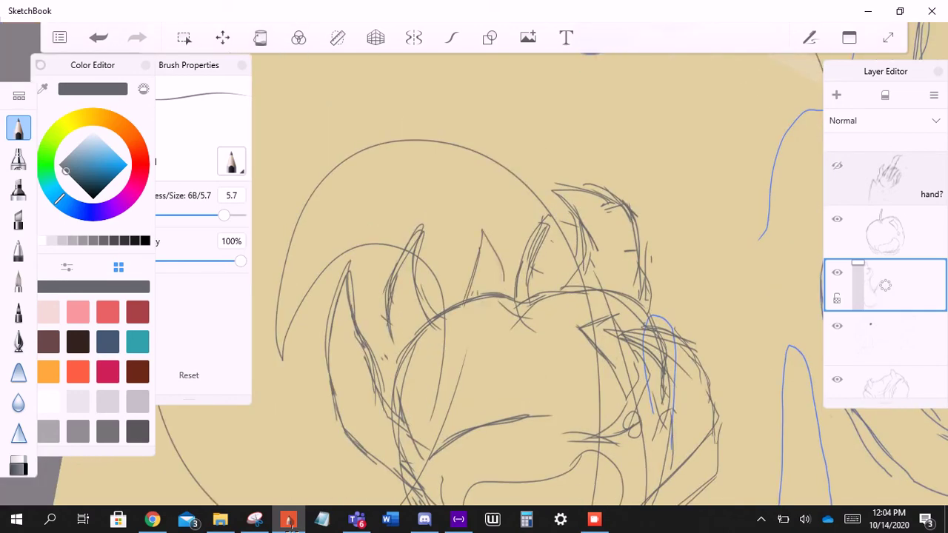
{"action": "mouse_move", "coordinate": [495, 248]}
{"action": "left_mouse_down"}
{"action": "mouse_move", "coordinate": [489, 285]}
{"action": "mouse_move", "coordinate": [518, 319]}
{"action": "left_mouse_up"}
{"action": "key", "text": "ctrl+z"}
- Lasso the hand's outermost finger on the side away from the thumb and move it higher
{"action": "mouse_move", "coordinate": [474, 296]}
{"action": "left_mouse_down"}
{"action": "mouse_move", "coordinate": [563, 281]}
{"action": "mouse_move", "coordinate": [518, 311]}
{"action": "mouse_move", "coordinate": [503, 282]}
{"action": "mouse_move", "coordinate": [519, 296]}
{"action": "left_mouse_up"}
{"action": "key", "text": "m"}
{"action": "mouse_move", "coordinate": [377, 347]}
{"action": "left_mouse_down"}
{"action": "mouse_move", "coordinate": [332, 370]}
{"action": "mouse_move", "coordinate": [444, 148]}
{"action": "mouse_move", "coordinate": [317, 297]}
{"action": "mouse_move", "coordinate": [338, 371]}
{"action": "left_mouse_up"}
{"action": "left_click_drag", "start_coordinate": [400, 245], "coordinate": [459, 207]}
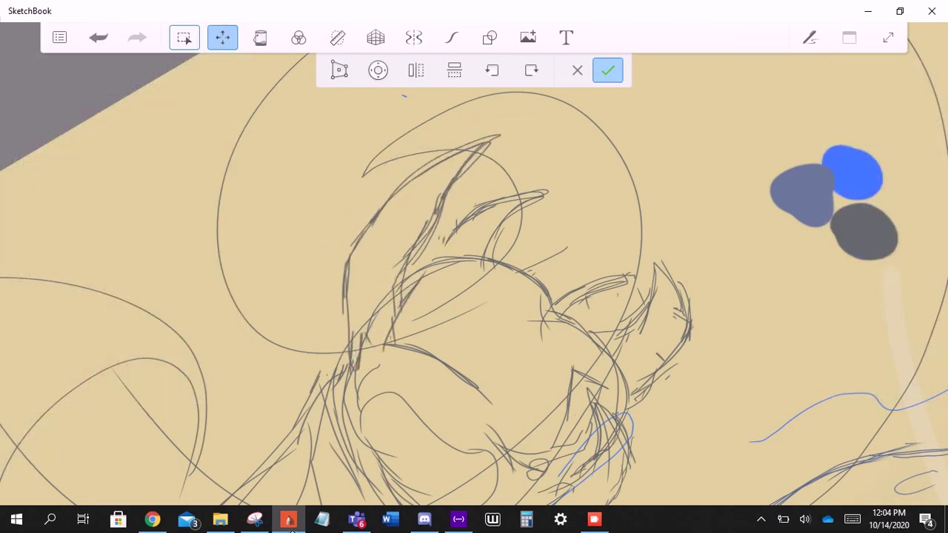
{"action": "left_click", "coordinate": [608, 70]}
- Lasso the outermost finger's claw, move it up away from its base and rotate it with the distort transform
{"action": "left_click", "coordinate": [184, 37]}
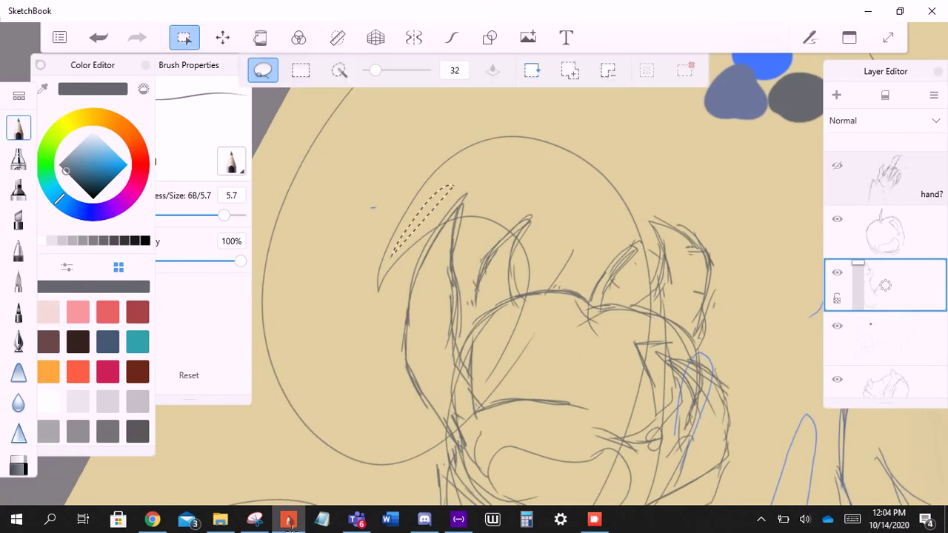
{"action": "left_click_drag", "start_coordinate": [453, 189], "coordinate": [393, 318]}
{"action": "left_click", "coordinate": [223, 37]}
{"action": "left_click_drag", "start_coordinate": [422, 252], "coordinate": [440, 227]}
{"action": "left_click", "coordinate": [339, 70]}
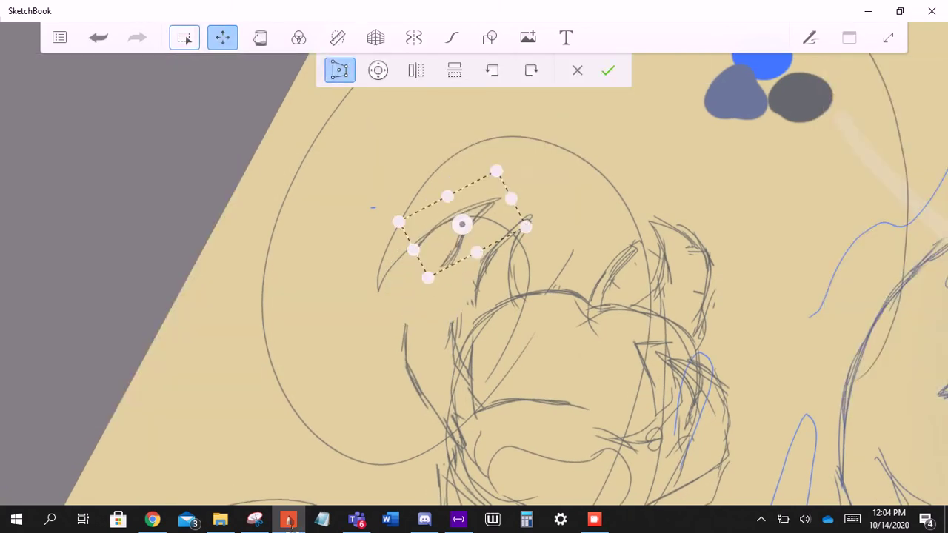
{"action": "left_click_drag", "start_coordinate": [525, 227], "coordinate": [532, 200]}
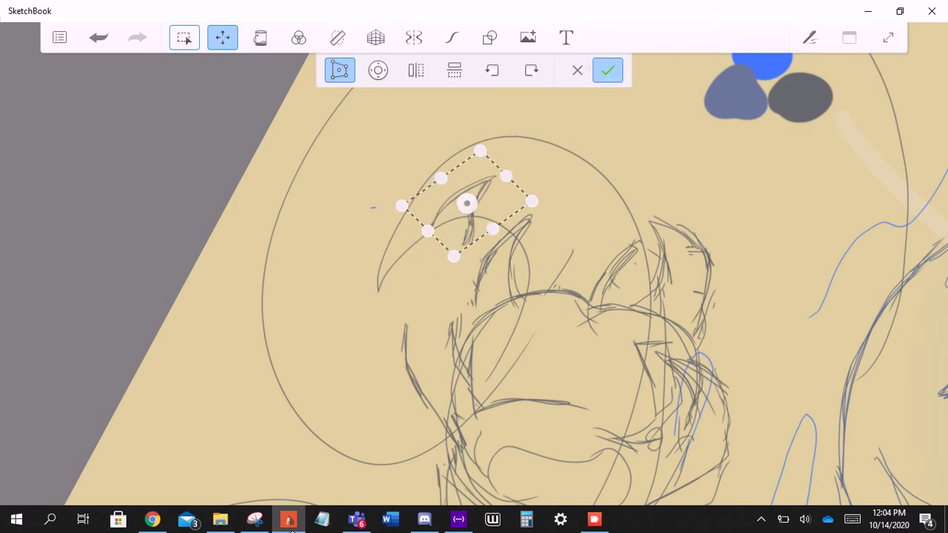
{"action": "key", "text": "Return"}
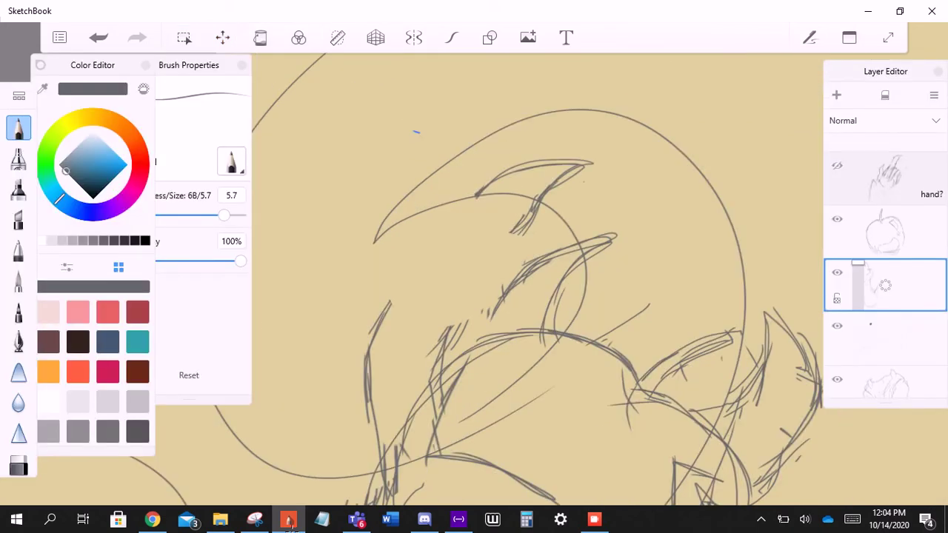
- Sketch both edges of the outermost finger to join the raised claw to its base with layered strokes
{"action": "left_click_drag", "start_coordinate": [468, 216], "coordinate": [378, 311]}
{"action": "left_click_drag", "start_coordinate": [485, 191], "coordinate": [413, 277]}
{"action": "left_click_drag", "start_coordinate": [532, 215], "coordinate": [484, 267]}
{"action": "left_click_drag", "start_coordinate": [523, 230], "coordinate": [474, 302]}
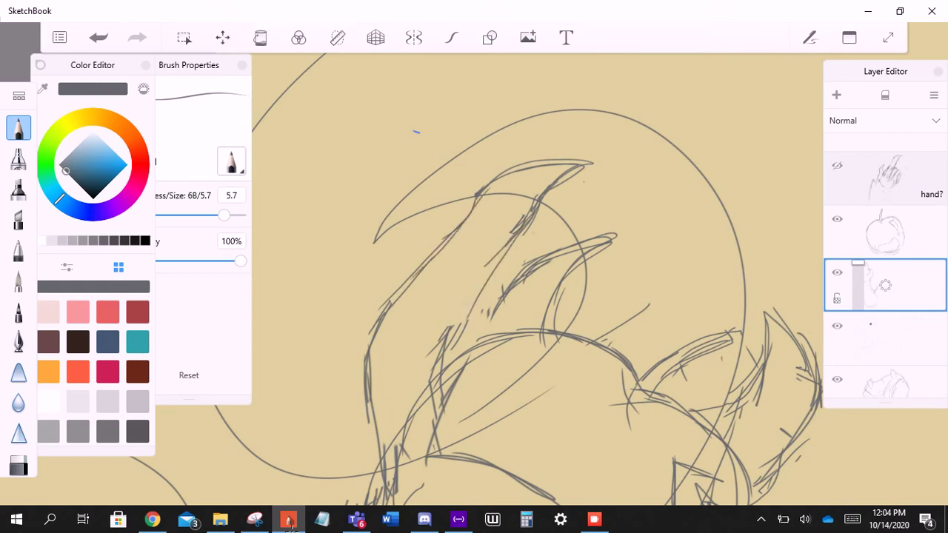
{"action": "left_click_drag", "start_coordinate": [503, 248], "coordinate": [458, 344]}
{"action": "mouse_move", "coordinate": [508, 248]}
{"action": "left_mouse_down"}
{"action": "mouse_move", "coordinate": [453, 335]}
{"action": "mouse_move", "coordinate": [464, 349]}
{"action": "left_mouse_up"}
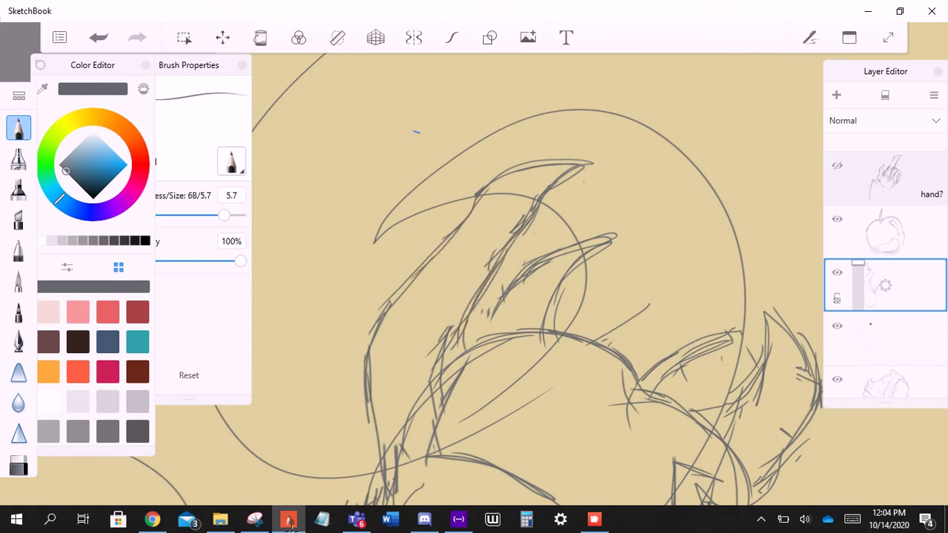
- Lasso the outermost finger's upper section with its claw and reposition it closer to the neighbouring claw
{"action": "left_click_drag", "start_coordinate": [529, 281], "coordinate": [464, 343]}
{"action": "mouse_move", "coordinate": [417, 132]}
{"action": "left_mouse_down"}
{"action": "mouse_move", "coordinate": [681, 148]}
{"action": "mouse_move", "coordinate": [615, 183]}
{"action": "mouse_move", "coordinate": [719, 148]}
{"action": "mouse_move", "coordinate": [805, 95]}
{"action": "left_mouse_up"}
{"action": "key", "text": "m"}
{"action": "mouse_move", "coordinate": [411, 364]}
{"action": "left_mouse_down"}
{"action": "mouse_move", "coordinate": [477, 182]}
{"action": "mouse_move", "coordinate": [421, 348]}
{"action": "left_mouse_up"}
{"action": "key", "text": "v"}
{"action": "mouse_move", "coordinate": [474, 222]}
{"action": "left_mouse_down"}
{"action": "mouse_move", "coordinate": [449, 248]}
{"action": "mouse_move", "coordinate": [459, 237]}
{"action": "left_mouse_up"}
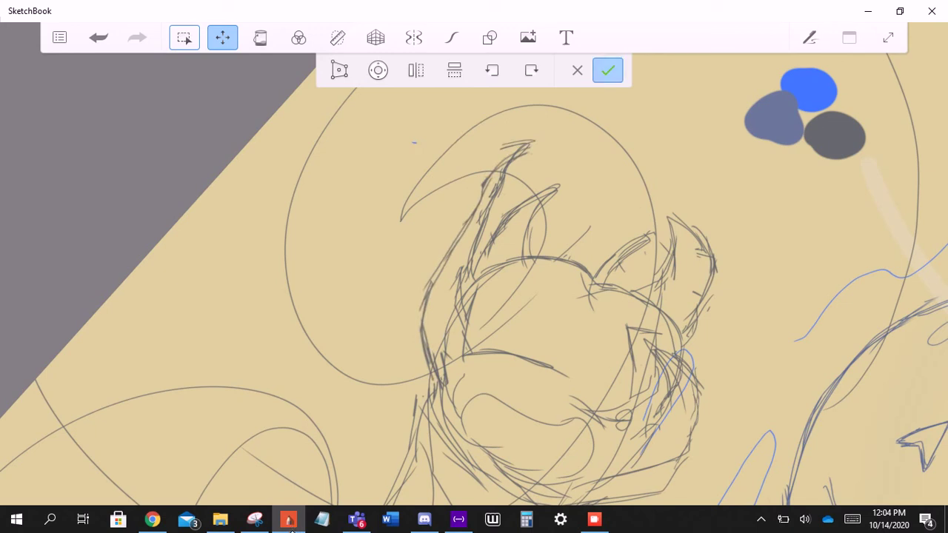
{"action": "left_click", "coordinate": [607, 71]}
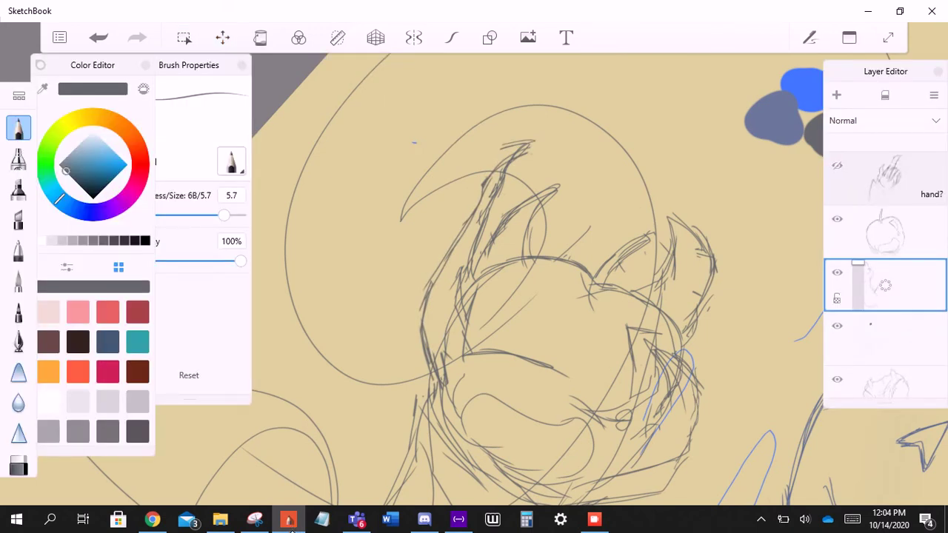
- Erase the outermost finger's upper section, the claw beside it and the tall claw on the thumb side
{"action": "key", "text": "e"}
{"action": "mouse_move", "coordinate": [552, 189]}
{"action": "left_mouse_down"}
{"action": "mouse_move", "coordinate": [496, 234]}
{"action": "mouse_move", "coordinate": [548, 208]}
{"action": "mouse_move", "coordinate": [455, 241]}
{"action": "mouse_move", "coordinate": [528, 237]}
{"action": "left_mouse_up"}
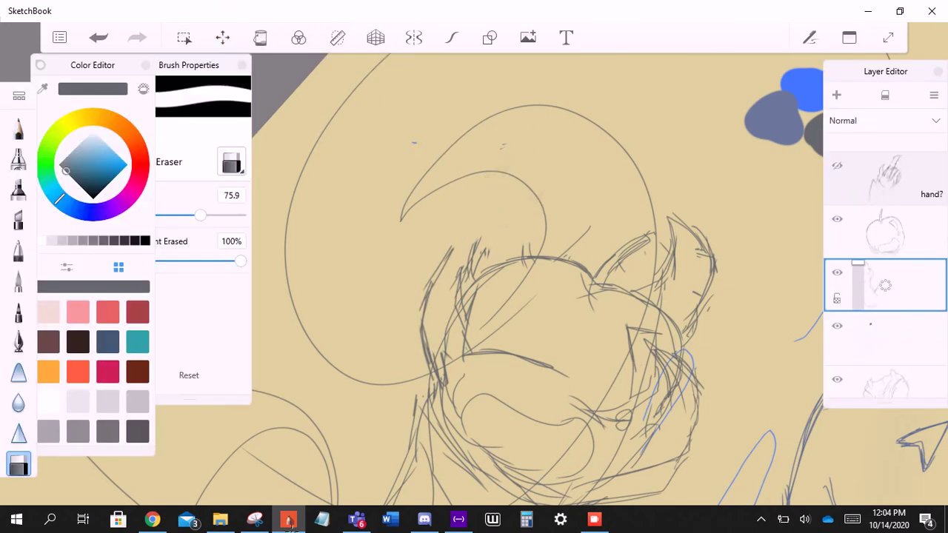
{"action": "left_click_drag", "start_coordinate": [777, 104], "coordinate": [585, 137]}
{"action": "scroll", "coordinate": [578, 311], "scroll_direction": "up", "scroll_amount": 2}
{"action": "mouse_move", "coordinate": [637, 196]}
{"action": "left_mouse_down"}
{"action": "mouse_move", "coordinate": [594, 207]}
{"action": "mouse_move", "coordinate": [602, 237]}
{"action": "mouse_move", "coordinate": [648, 255]}
{"action": "left_mouse_up"}
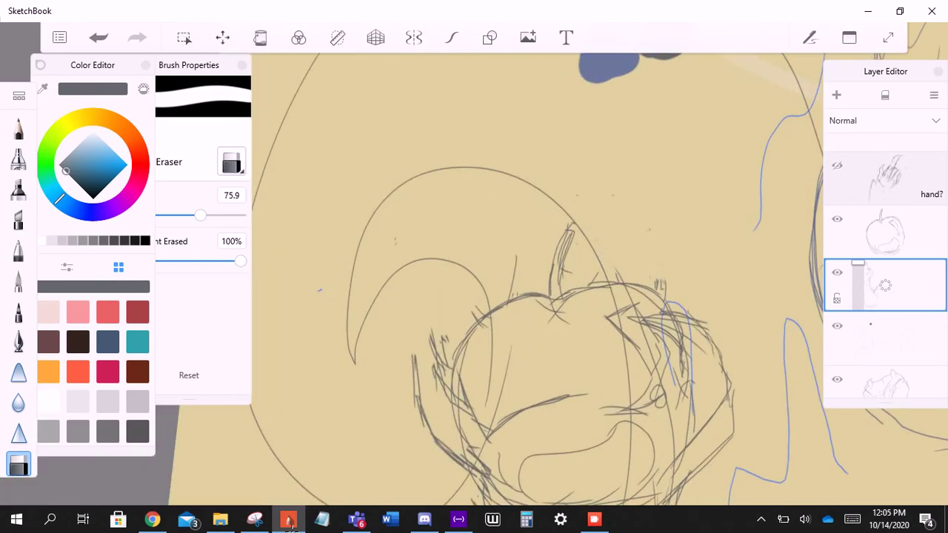
- Redraw the outermost finger as a long curve rising past the apple and ending in a hooked, pointed claw
{"action": "key", "text": "e"}
{"action": "left_click_drag", "start_coordinate": [412, 369], "coordinate": [431, 265]}
{"action": "left_click_drag", "start_coordinate": [416, 349], "coordinate": [440, 230]}
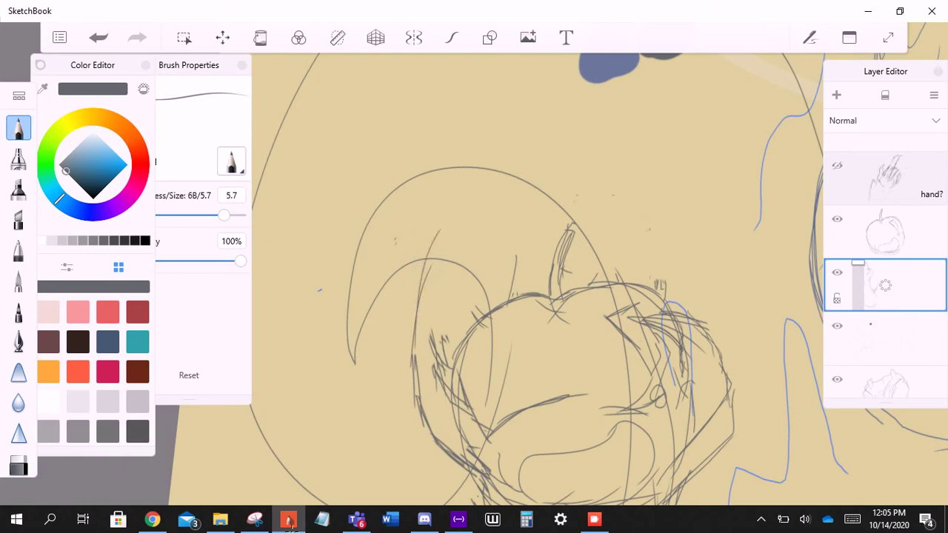
{"action": "left_click_drag", "start_coordinate": [421, 304], "coordinate": [444, 197]}
{"action": "mouse_move", "coordinate": [422, 265]}
{"action": "left_mouse_down"}
{"action": "mouse_move", "coordinate": [452, 190]}
{"action": "mouse_move", "coordinate": [511, 160]}
{"action": "left_mouse_up"}
{"action": "left_click_drag", "start_coordinate": [433, 216], "coordinate": [451, 197]}
{"action": "left_click_drag", "start_coordinate": [517, 162], "coordinate": [487, 220]}
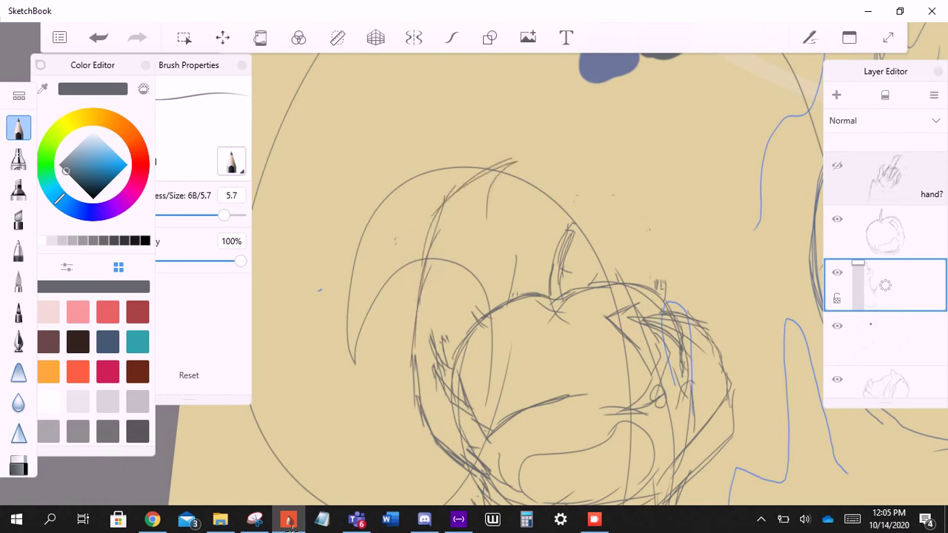
{"action": "left_click_drag", "start_coordinate": [497, 175], "coordinate": [475, 226]}
- Sketch a second, slimmer pointed claw behind the apple between the outermost finger and the stem
{"action": "mouse_move", "coordinate": [474, 296]}
{"action": "left_mouse_down"}
{"action": "mouse_move", "coordinate": [467, 330]}
{"action": "mouse_move", "coordinate": [459, 311]}
{"action": "mouse_move", "coordinate": [501, 243]}
{"action": "mouse_move", "coordinate": [536, 210]}
{"action": "left_mouse_up"}
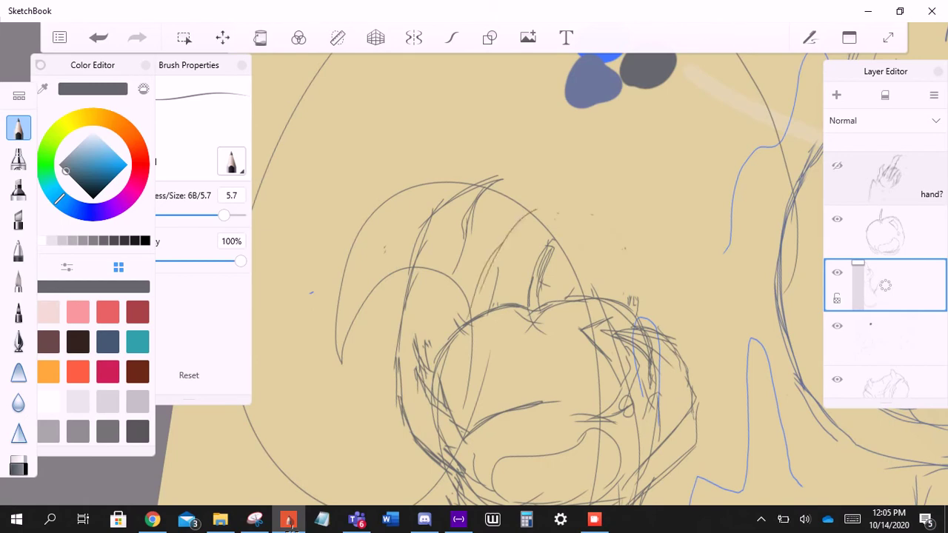
{"action": "mouse_move", "coordinate": [487, 254]}
{"action": "left_mouse_down"}
{"action": "mouse_move", "coordinate": [561, 198]}
{"action": "mouse_move", "coordinate": [488, 255]}
{"action": "left_mouse_up"}
{"action": "left_click_drag", "start_coordinate": [559, 191], "coordinate": [534, 249]}
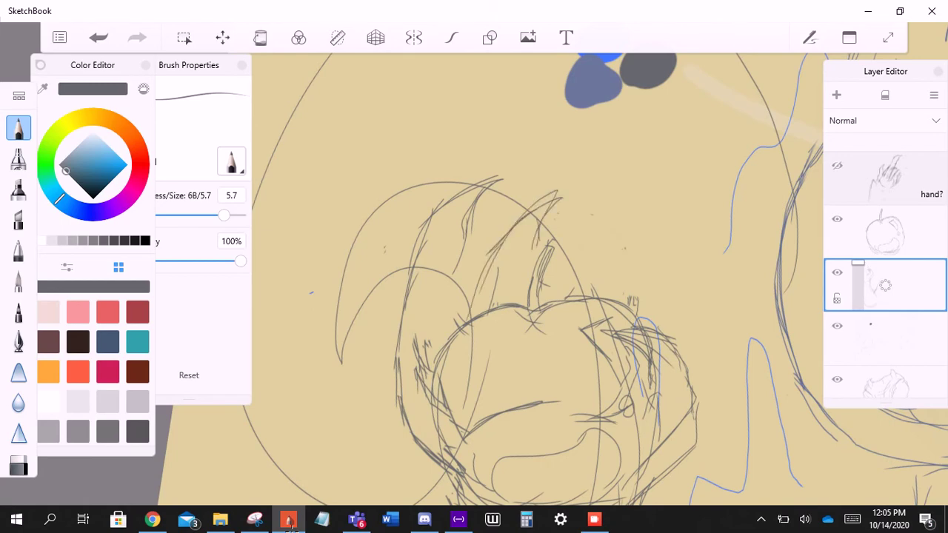
- Sketch two short straight finger edges rising behind the apple's thumb side and undo the surplus stroke
{"action": "left_click_drag", "start_coordinate": [474, 296], "coordinate": [548, 355]}
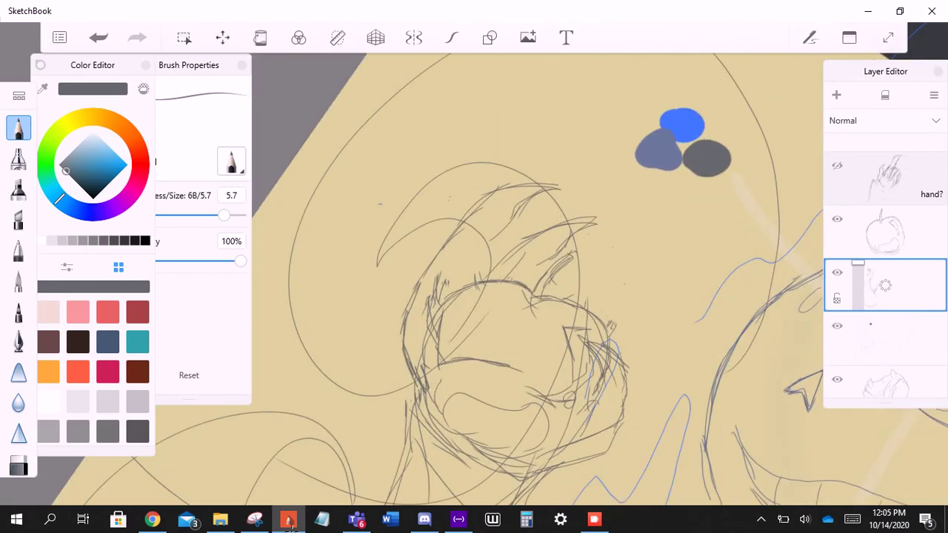
{"action": "left_click_drag", "start_coordinate": [604, 319], "coordinate": [645, 280]}
{"action": "mouse_move", "coordinate": [619, 304]}
{"action": "left_mouse_down"}
{"action": "mouse_move", "coordinate": [644, 279]}
{"action": "mouse_move", "coordinate": [646, 240]}
{"action": "left_mouse_up"}
{"action": "left_click_drag", "start_coordinate": [614, 285], "coordinate": [640, 240]}
{"action": "mouse_move", "coordinate": [681, 141]}
{"action": "left_mouse_down"}
{"action": "mouse_move", "coordinate": [599, 199]}
{"action": "mouse_move", "coordinate": [740, 111]}
{"action": "left_mouse_up"}
{"action": "key", "text": "ctrl+z"}
- Lasso the outermost finger's claw and transform it to stand more upright, away from the apple stem
{"action": "left_click", "coordinate": [184, 37]}
{"action": "mouse_move", "coordinate": [623, 107]}
{"action": "left_mouse_down"}
{"action": "mouse_move", "coordinate": [519, 207]}
{"action": "mouse_move", "coordinate": [445, 244]}
{"action": "left_mouse_up"}
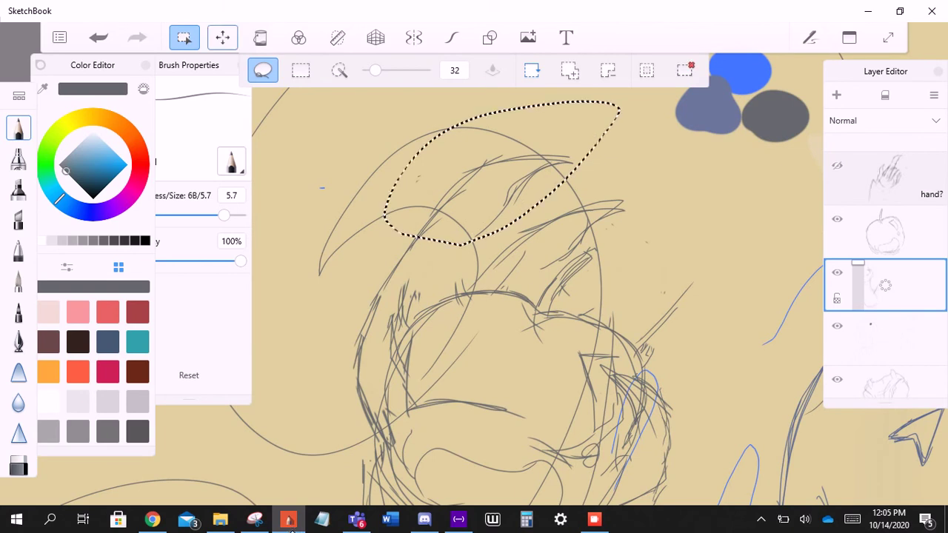
{"action": "left_click", "coordinate": [222, 37]}
{"action": "left_click_drag", "start_coordinate": [637, 192], "coordinate": [603, 253]}
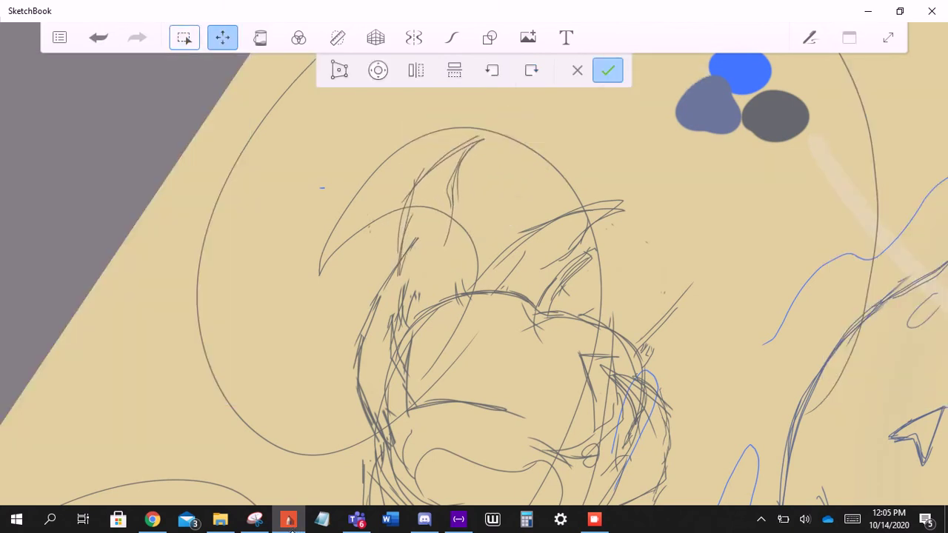
{"action": "key", "text": "Return"}
- Erase the slim second claw between the outermost finger and the apple stem
{"action": "scroll", "coordinate": [475, 282], "scroll_direction": "down", "scroll_amount": 2}
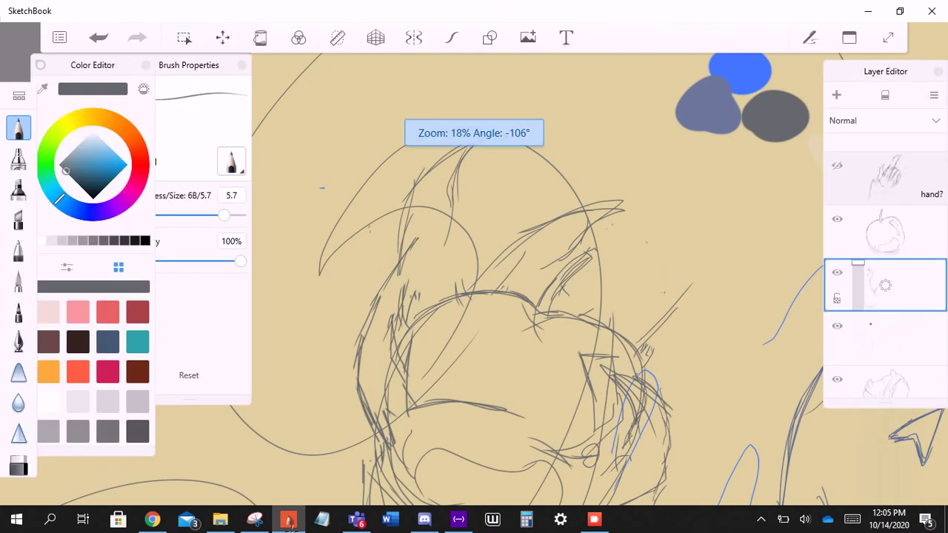
{"action": "scroll", "coordinate": [474, 282], "scroll_direction": "down", "scroll_amount": 1}
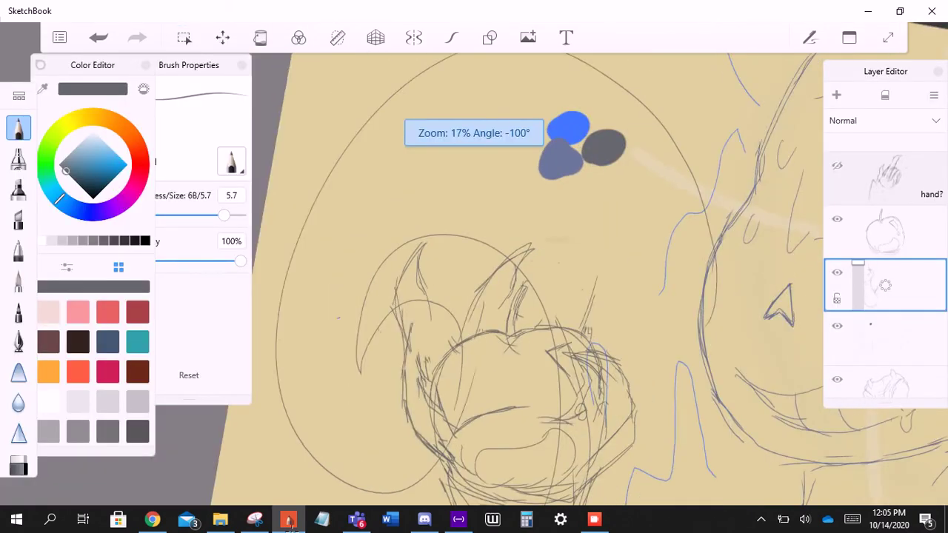
{"action": "scroll", "coordinate": [518, 281], "scroll_direction": "up", "scroll_amount": 3}
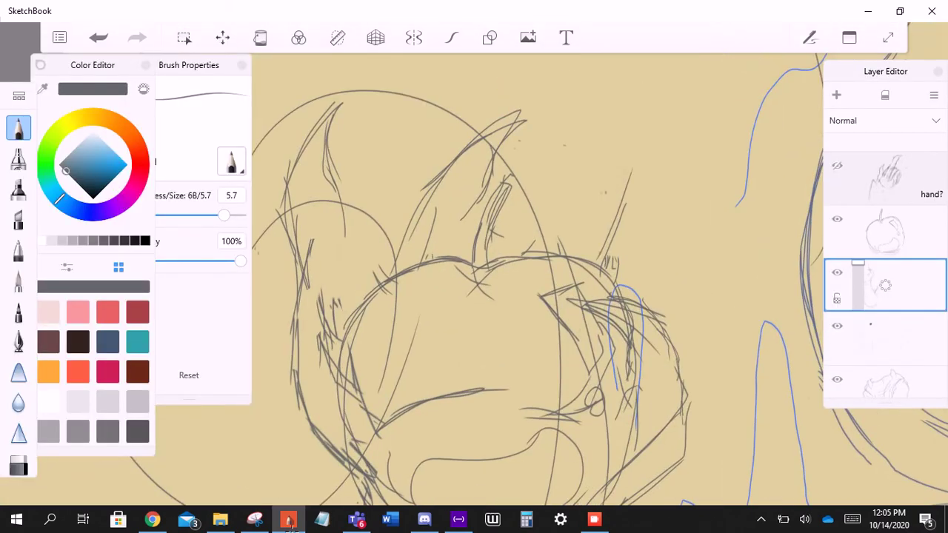
{"action": "key", "text": "e"}
{"action": "left_click_drag", "start_coordinate": [511, 126], "coordinate": [467, 211]}
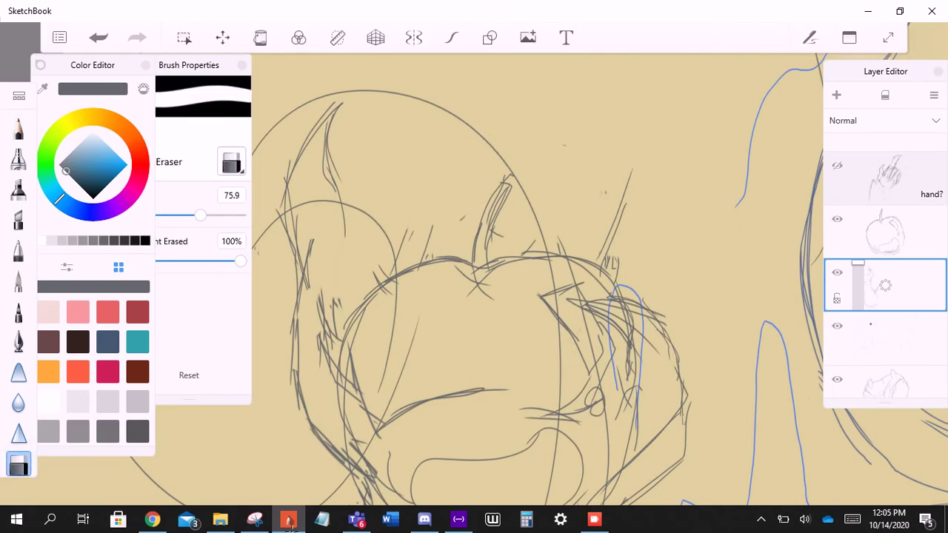
- Duplicate the hand layer, lasso the outermost finger on the copy and move it beside the original as a second finger
{"action": "left_click", "coordinate": [885, 285]}
{"action": "left_click_drag", "start_coordinate": [885, 285], "coordinate": [856, 253]}
{"action": "scroll", "coordinate": [474, 296], "scroll_direction": "down", "scroll_amount": 1}
{"action": "key", "text": "m"}
{"action": "mouse_move", "coordinate": [400, 148]}
{"action": "left_mouse_down"}
{"action": "mouse_move", "coordinate": [311, 296]}
{"action": "mouse_move", "coordinate": [466, 149]}
{"action": "mouse_move", "coordinate": [445, 259]}
{"action": "left_mouse_up"}
{"action": "left_click_drag", "start_coordinate": [474, 296], "coordinate": [459, 289]}
{"action": "mouse_move", "coordinate": [475, 245]}
{"action": "left_mouse_down"}
{"action": "mouse_move", "coordinate": [422, 274]}
{"action": "mouse_move", "coordinate": [458, 253]}
{"action": "left_mouse_up"}
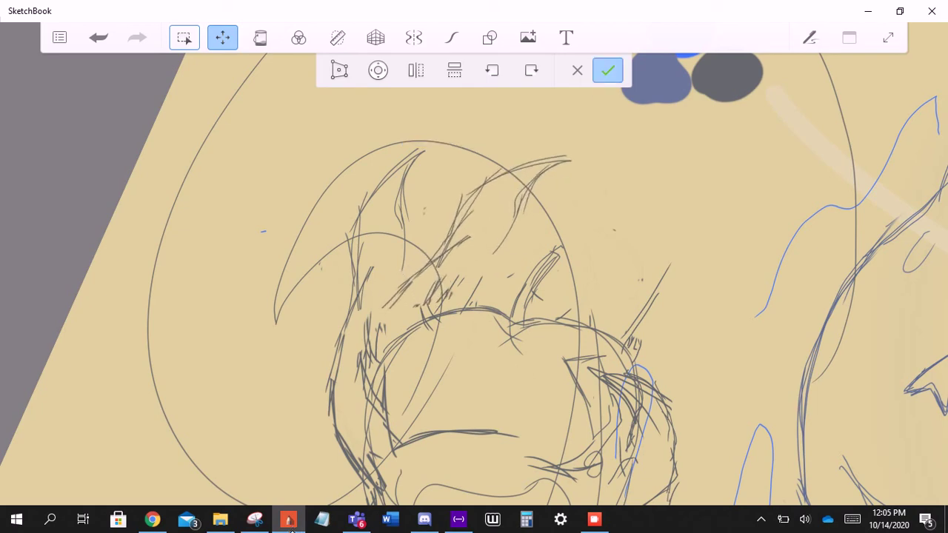
{"action": "key", "text": "Return"}
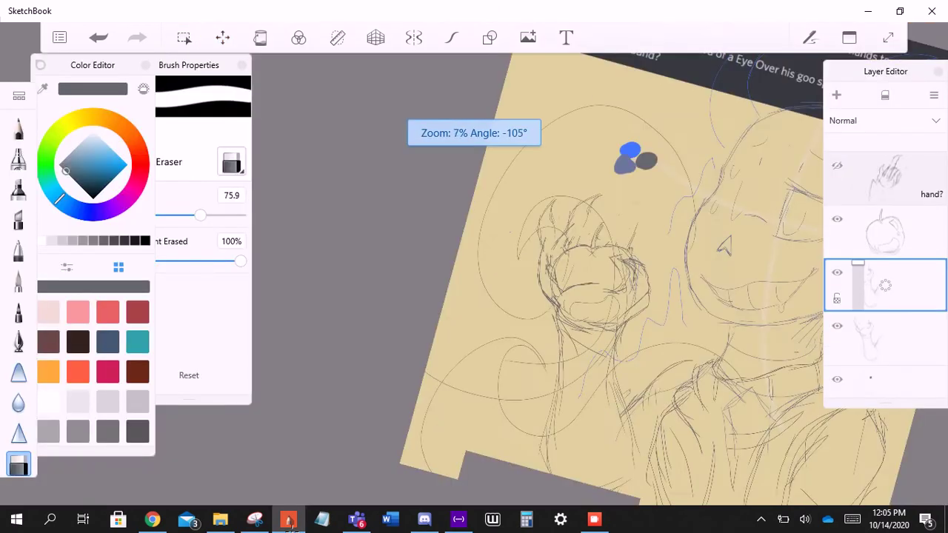
- Sketch a broad bent finger peaking between the apple stem and the thumb, and undo the last stroke
{"action": "key", "text": "Home"}
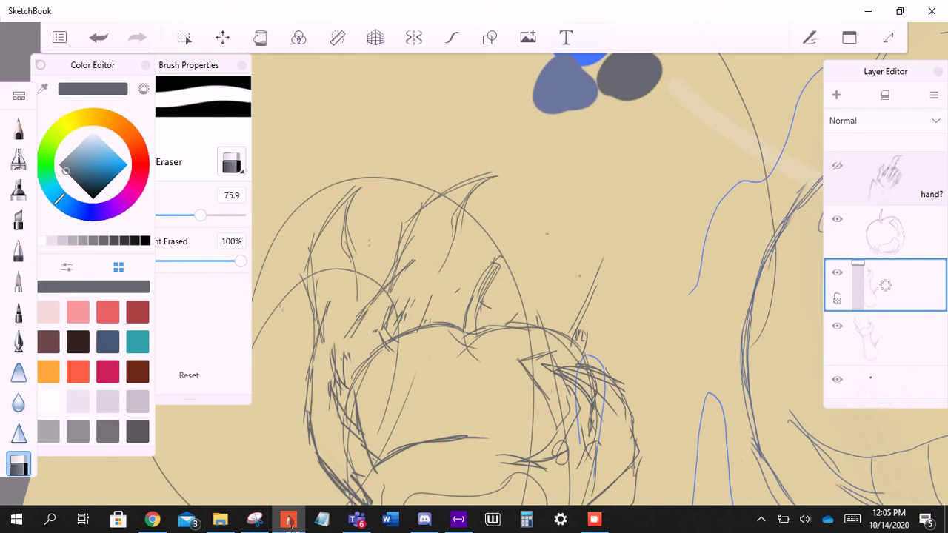
{"action": "key", "text": "e"}
{"action": "left_click_drag", "start_coordinate": [604, 243], "coordinate": [581, 345]}
{"action": "mouse_move", "coordinate": [569, 230]}
{"action": "left_mouse_down"}
{"action": "mouse_move", "coordinate": [600, 319]}
{"action": "mouse_move", "coordinate": [490, 307]}
{"action": "mouse_move", "coordinate": [455, 347]}
{"action": "left_mouse_up"}
{"action": "left_click_drag", "start_coordinate": [542, 250], "coordinate": [440, 368]}
{"action": "left_click_drag", "start_coordinate": [462, 332], "coordinate": [424, 378]}
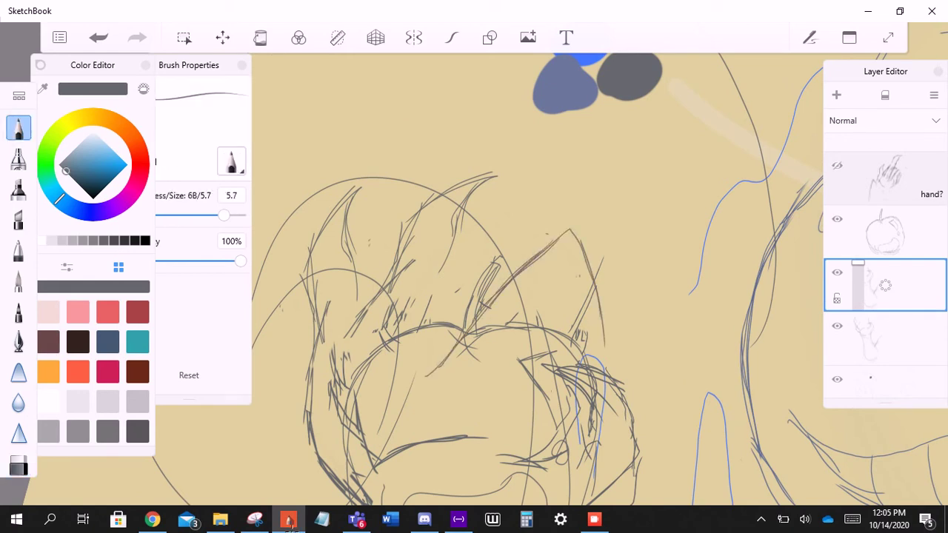
{"action": "left_click_drag", "start_coordinate": [477, 311], "coordinate": [410, 379]}
{"action": "left_click_drag", "start_coordinate": [446, 379], "coordinate": [403, 385]}
{"action": "left_click", "coordinate": [99, 37]}
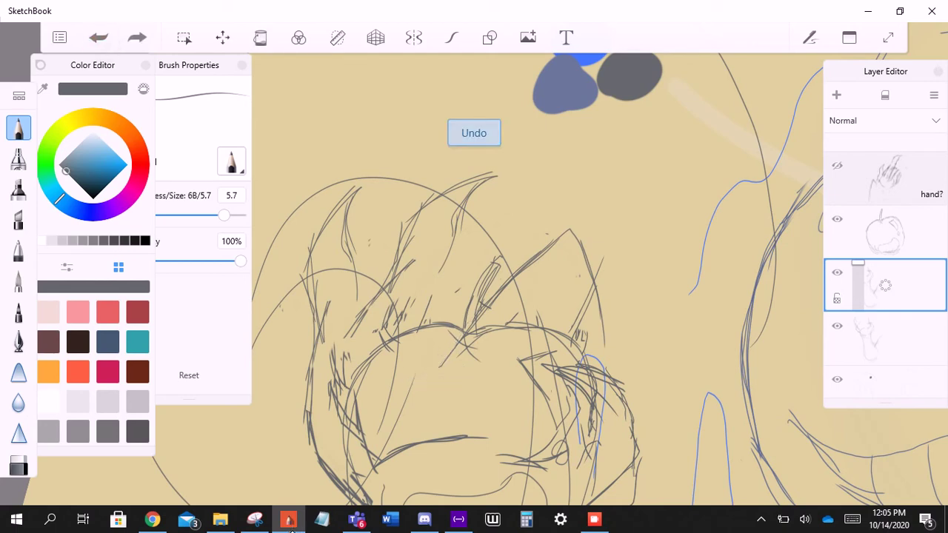
{"action": "mouse_move", "coordinate": [445, 296]}
{"action": "left_mouse_down"}
{"action": "mouse_move", "coordinate": [474, 274]}
{"action": "mouse_move", "coordinate": [485, 286]}
{"action": "left_mouse_up"}
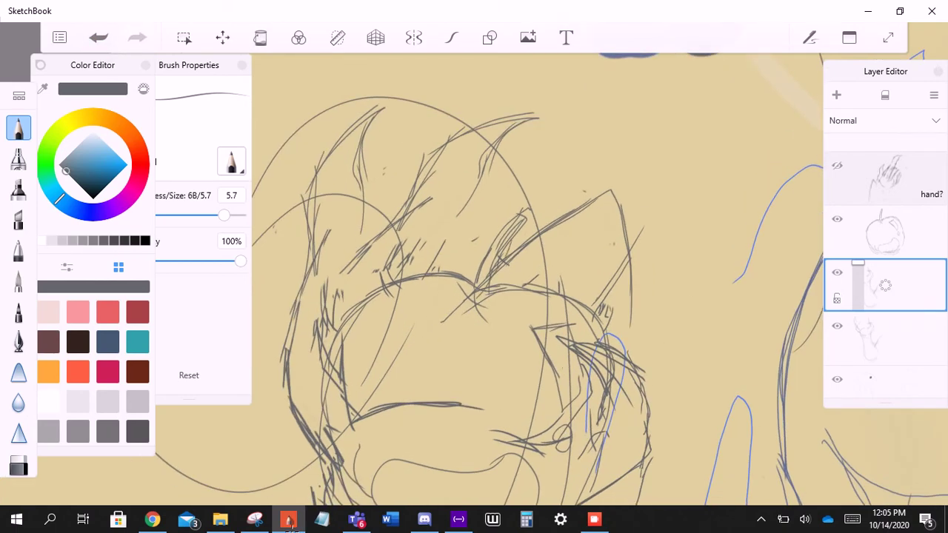
- Sketch the bent finger's curved outer edge and a claw tip pointing down over the front of the apple
{"action": "mouse_move", "coordinate": [437, 317]}
{"action": "left_mouse_down"}
{"action": "mouse_move", "coordinate": [426, 376]}
{"action": "mouse_move", "coordinate": [427, 354]}
{"action": "left_mouse_up"}
{"action": "left_click_drag", "start_coordinate": [426, 354], "coordinate": [441, 400]}
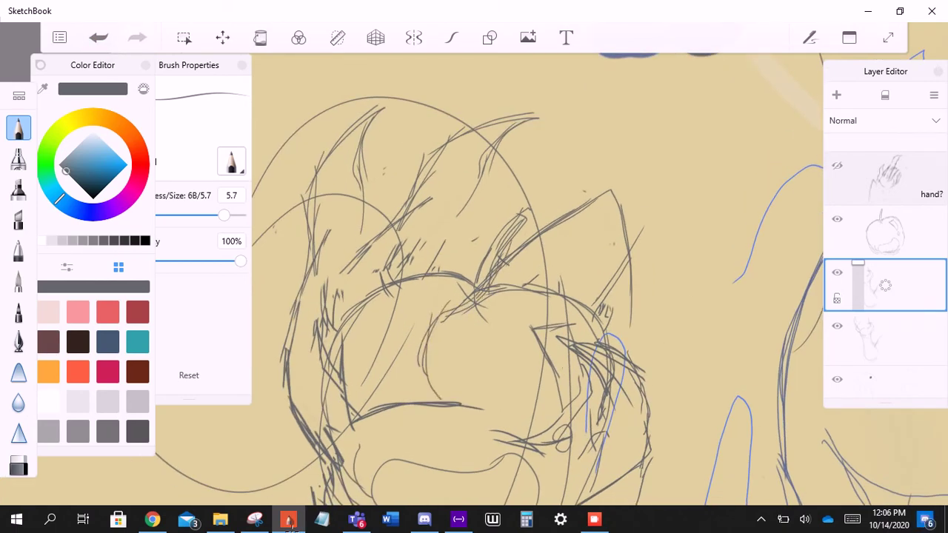
{"action": "left_click_drag", "start_coordinate": [428, 311], "coordinate": [426, 334]}
{"action": "left_click_drag", "start_coordinate": [428, 359], "coordinate": [439, 416]}
{"action": "left_click_drag", "start_coordinate": [424, 325], "coordinate": [440, 401]}
{"action": "left_click_drag", "start_coordinate": [449, 357], "coordinate": [457, 438]}
{"action": "left_click_drag", "start_coordinate": [429, 372], "coordinate": [447, 423]}
{"action": "left_click_drag", "start_coordinate": [469, 346], "coordinate": [454, 403]}
{"action": "left_click_drag", "start_coordinate": [455, 408], "coordinate": [449, 434]}
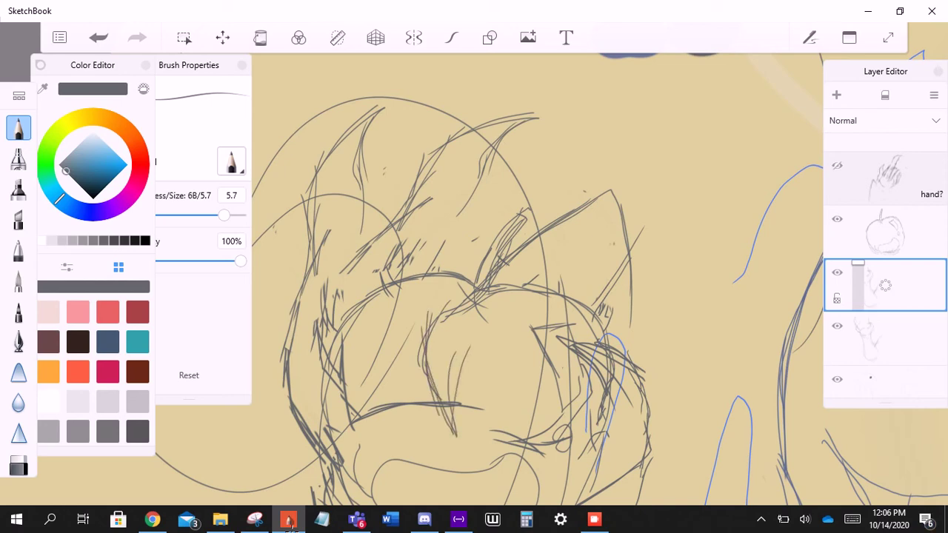
- Sketch the inner edge of the downward claw with layered strokes up towards the bent finger
{"action": "left_click_drag", "start_coordinate": [449, 400], "coordinate": [466, 372]}
{"action": "mouse_move", "coordinate": [507, 346]}
{"action": "left_mouse_down"}
{"action": "mouse_move", "coordinate": [463, 387]}
{"action": "mouse_move", "coordinate": [477, 374]}
{"action": "left_mouse_up"}
{"action": "left_click_drag", "start_coordinate": [516, 342], "coordinate": [479, 372]}
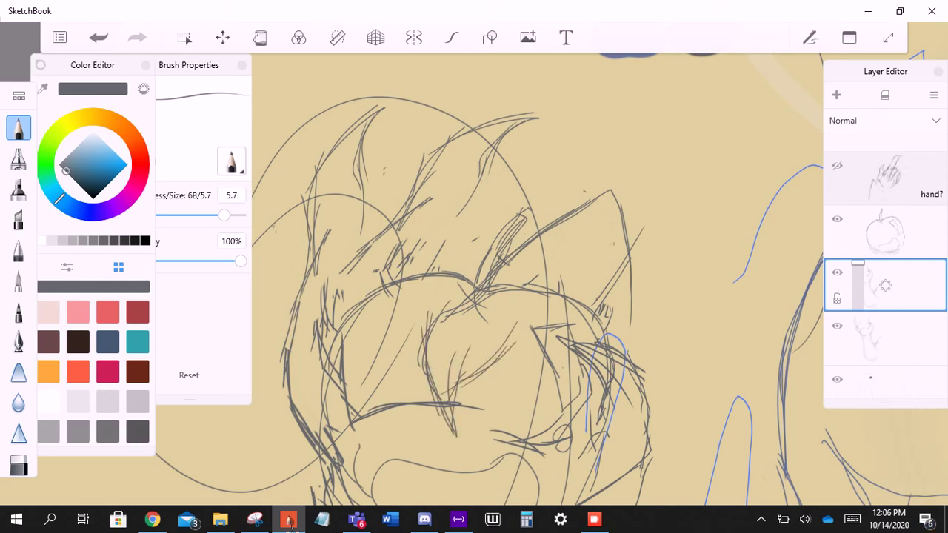
{"action": "left_click_drag", "start_coordinate": [517, 322], "coordinate": [440, 396]}
{"action": "left_click_drag", "start_coordinate": [526, 309], "coordinate": [470, 379]}
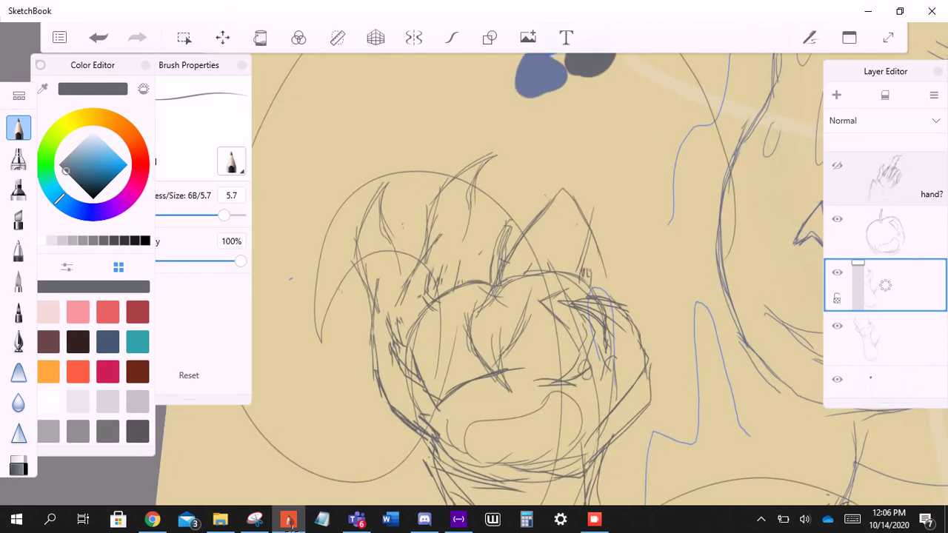
- Lasso the downward claw on the apple's front and move it up so its tip only just overlaps the apple's top
{"action": "left_click", "coordinate": [183, 37]}
{"action": "mouse_move", "coordinate": [532, 294]}
{"action": "left_mouse_down"}
{"action": "mouse_move", "coordinate": [533, 370]}
{"action": "mouse_move", "coordinate": [532, 295]}
{"action": "left_mouse_up"}
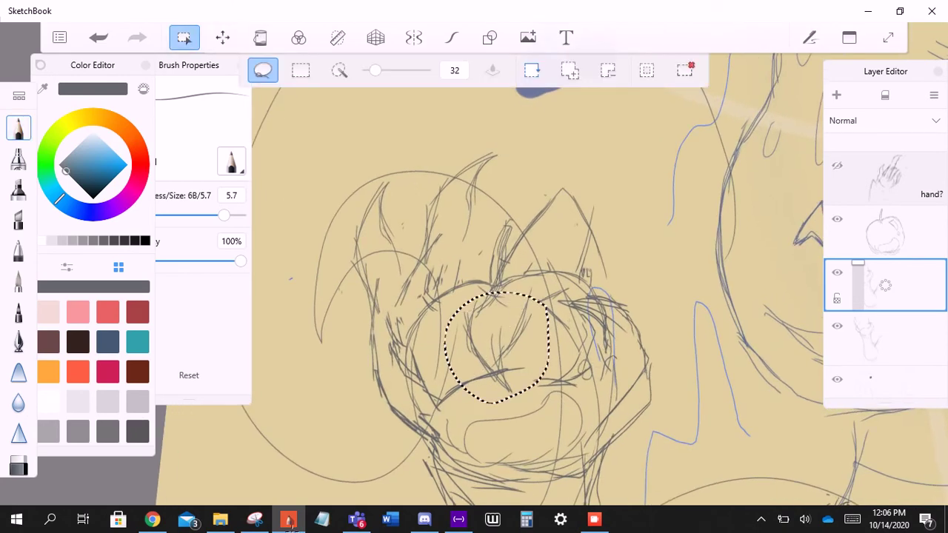
{"action": "left_click", "coordinate": [222, 37]}
{"action": "left_click_drag", "start_coordinate": [518, 348], "coordinate": [504, 311]}
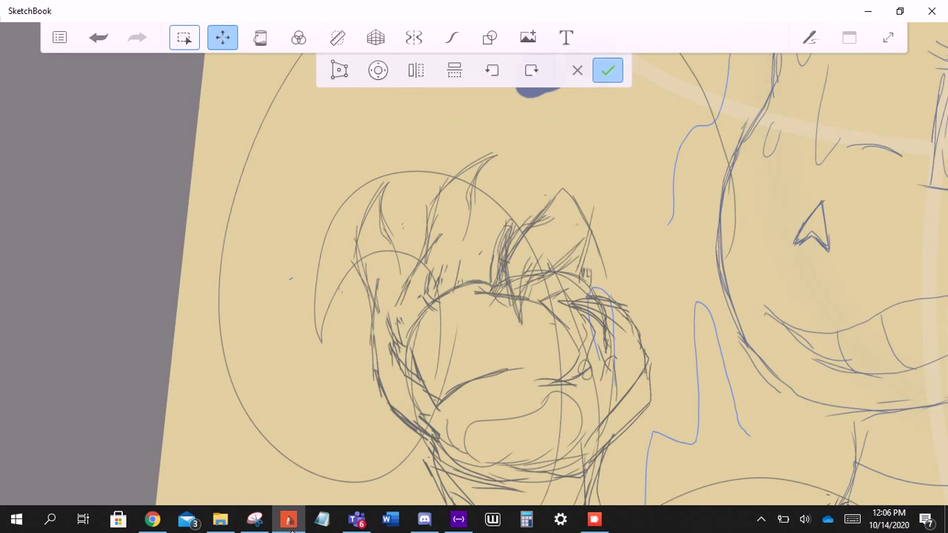
{"action": "left_click", "coordinate": [607, 70]}
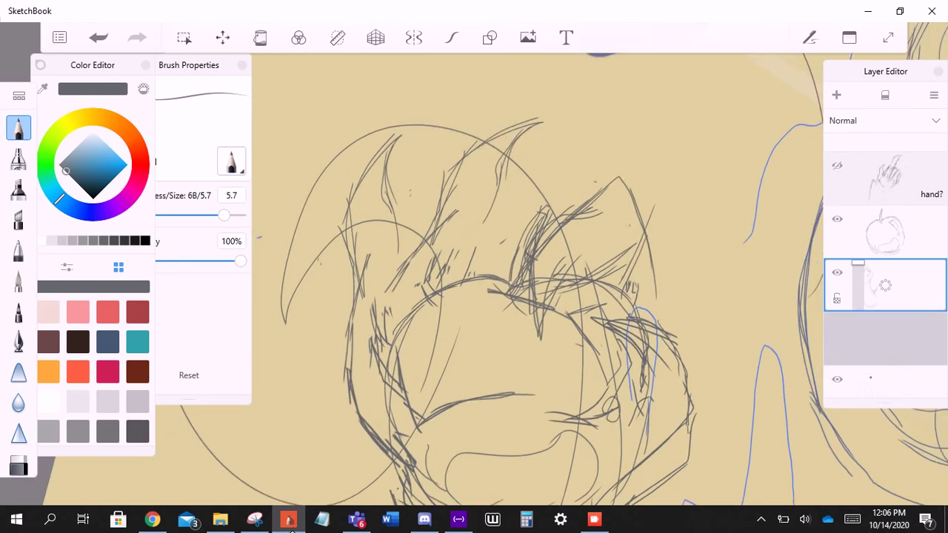
- Dismiss the hidden-layer notice, select the hand layer below and erase its upright outermost finger
{"action": "key", "text": "e"}
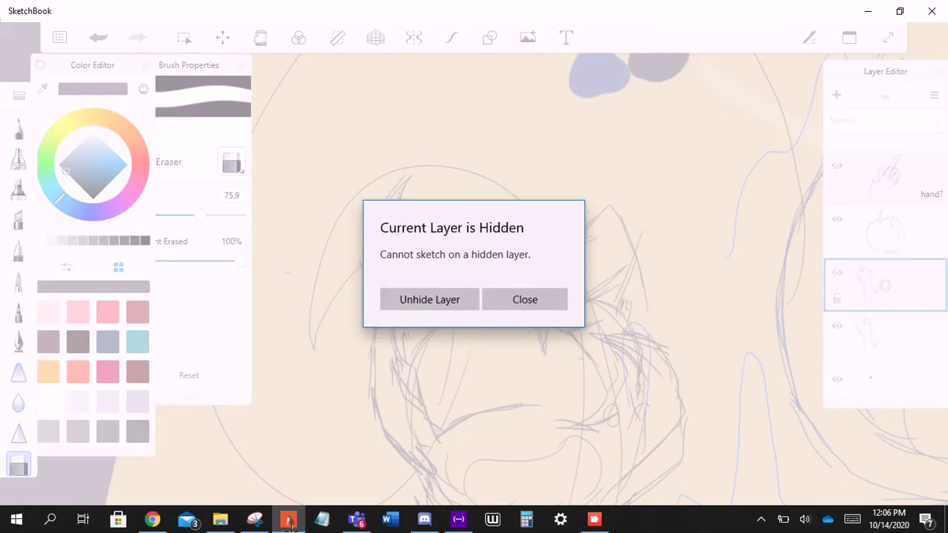
{"action": "left_click", "coordinate": [525, 299]}
{"action": "left_click", "coordinate": [885, 337]}
{"action": "mouse_move", "coordinate": [403, 182]}
{"action": "left_mouse_down"}
{"action": "mouse_move", "coordinate": [377, 326]}
{"action": "mouse_move", "coordinate": [410, 260]}
{"action": "mouse_move", "coordinate": [371, 393]}
{"action": "left_mouse_up"}
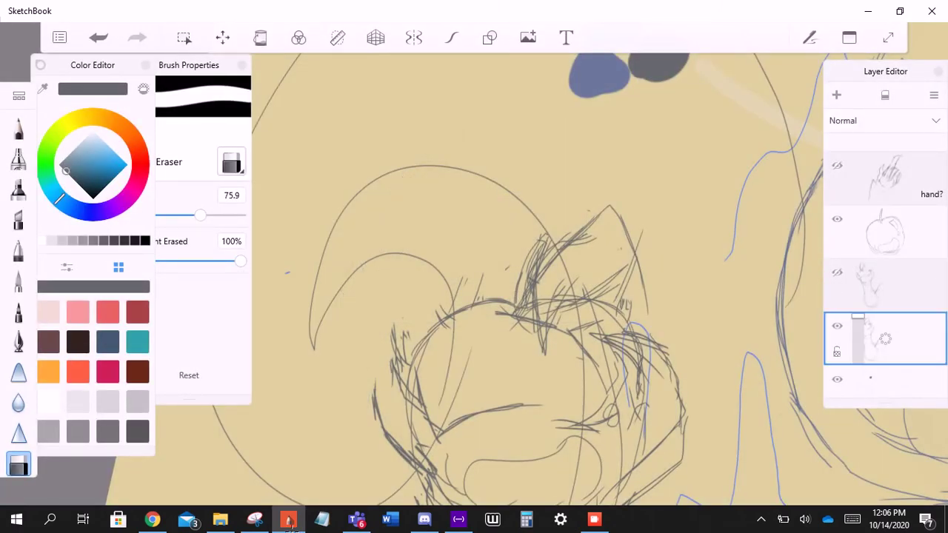
- Move the erased hand layer above the other hand layer, show the hidden one and merge the two
{"action": "left_click_drag", "start_coordinate": [885, 337], "coordinate": [885, 285]}
{"action": "left_click", "coordinate": [837, 326]}
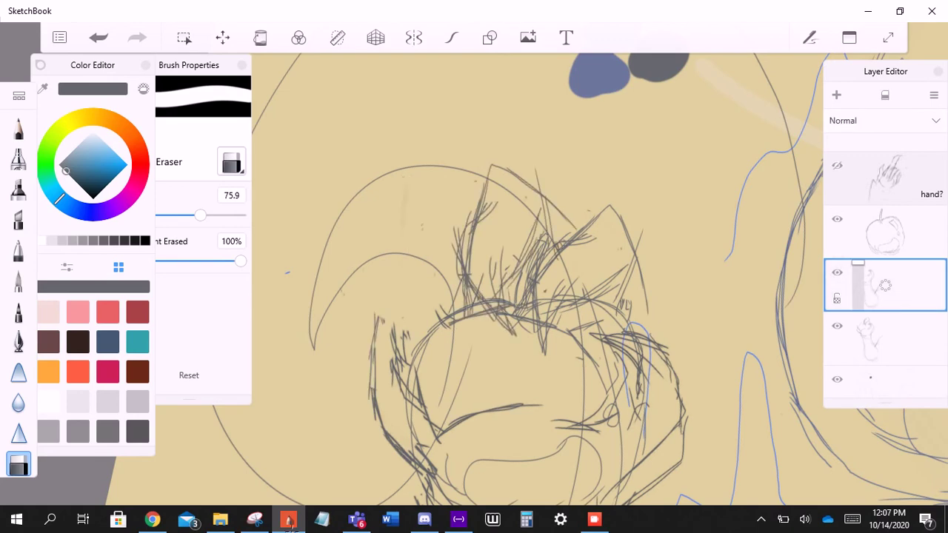
{"action": "left_click_drag", "start_coordinate": [519, 296], "coordinate": [488, 274]}
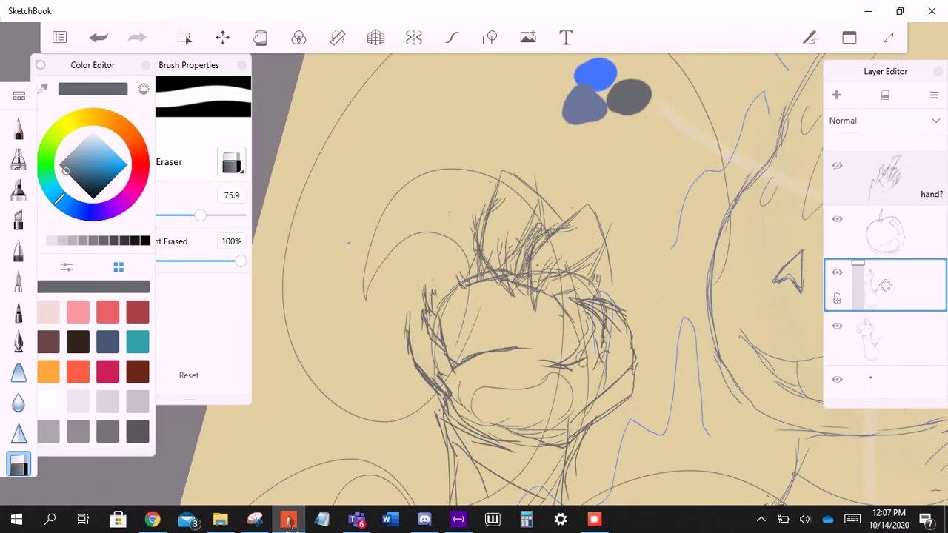
{"action": "left_click_drag", "start_coordinate": [578, 281], "coordinate": [593, 260]}
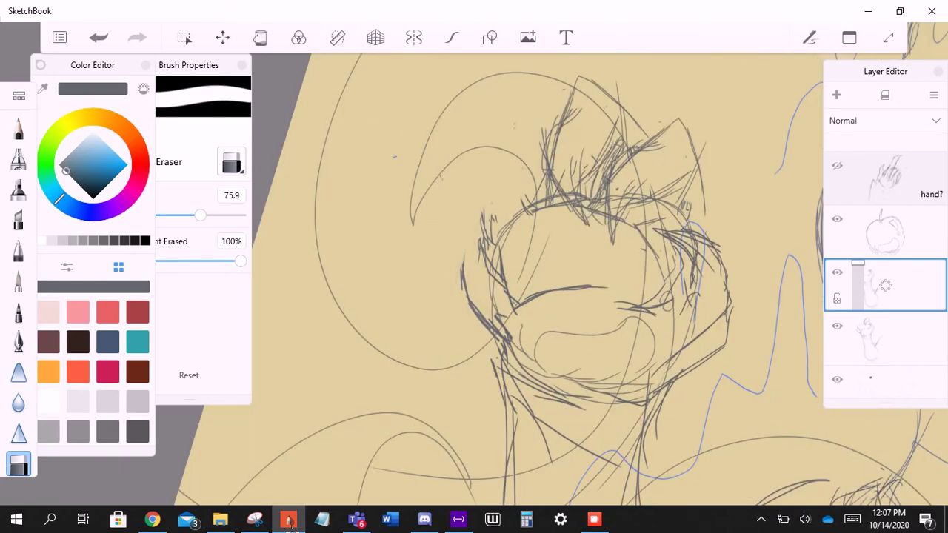
{"action": "left_click_drag", "start_coordinate": [876, 289], "coordinate": [875, 332]}
- Erase the leftover outermost finger outline alongside the apple and undo the stray erasure among the claws
{"action": "mouse_move", "coordinate": [480, 211]}
{"action": "left_mouse_down"}
{"action": "mouse_move", "coordinate": [485, 270]}
{"action": "mouse_move", "coordinate": [468, 315]}
{"action": "left_mouse_up"}
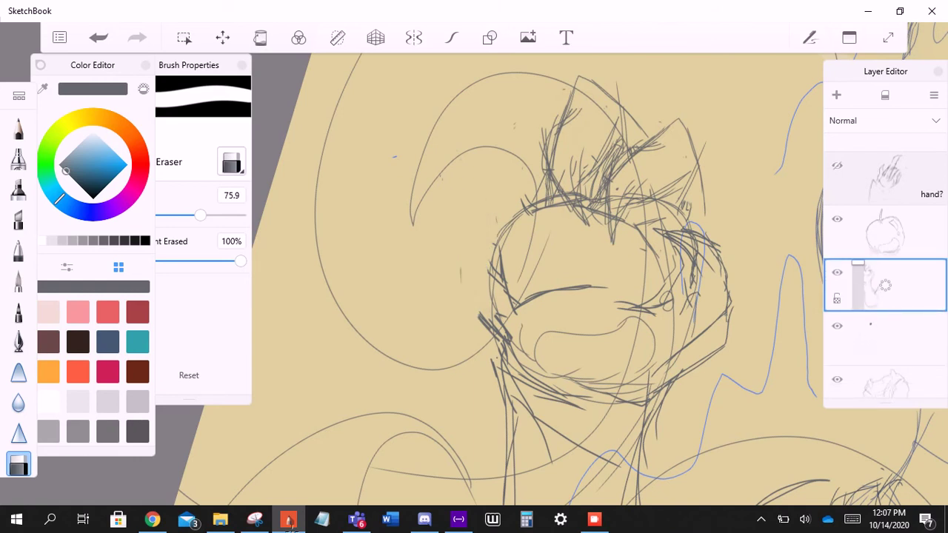
{"action": "left_click_drag", "start_coordinate": [578, 110], "coordinate": [562, 134]}
{"action": "key", "text": "ctrl+z"}
{"action": "mouse_move", "coordinate": [548, 137]}
{"action": "left_mouse_down"}
{"action": "mouse_move", "coordinate": [582, 111]}
{"action": "mouse_move", "coordinate": [585, 119]}
{"action": "mouse_move", "coordinate": [527, 111]}
{"action": "mouse_move", "coordinate": [596, 100]}
{"action": "left_mouse_up"}
- Duplicate the hand layer, lasso the claw on the copy, and move it to the outer side of the upright claws
{"action": "left_click", "coordinate": [881, 286]}
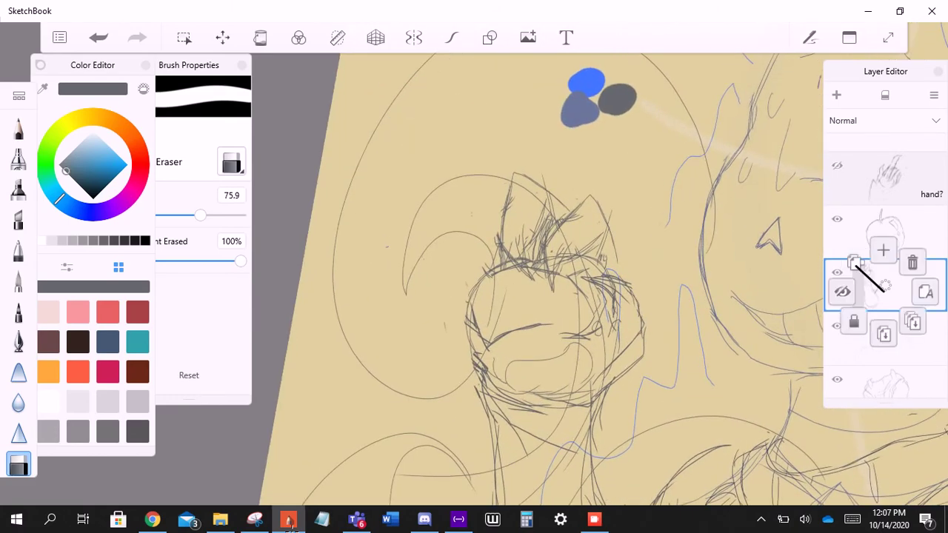
{"action": "left_click", "coordinate": [855, 321]}
{"action": "left_click", "coordinate": [183, 37]}
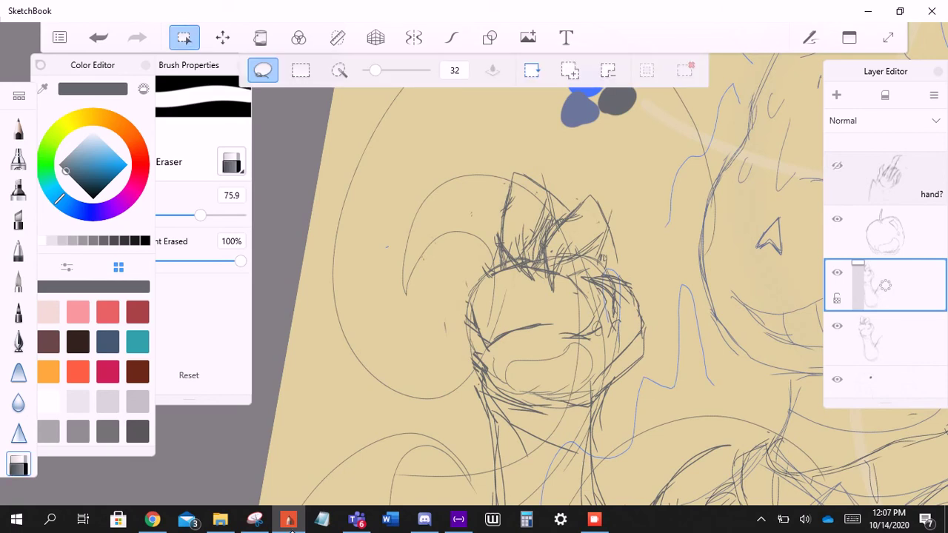
{"action": "mouse_move", "coordinate": [602, 190]}
{"action": "left_mouse_down"}
{"action": "mouse_move", "coordinate": [527, 279]}
{"action": "mouse_move", "coordinate": [607, 276]}
{"action": "mouse_move", "coordinate": [664, 217]}
{"action": "mouse_move", "coordinate": [655, 182]}
{"action": "left_mouse_up"}
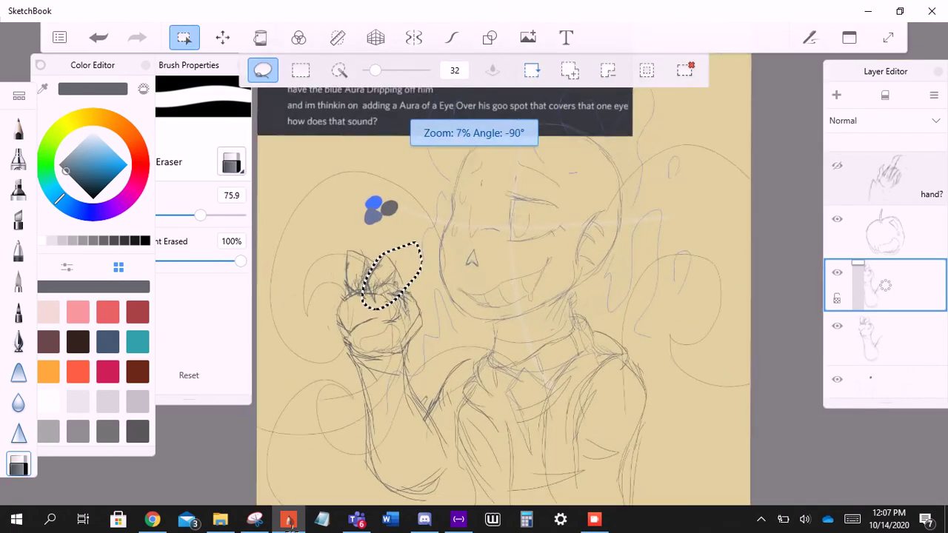
{"action": "key", "text": "ctrl+t"}
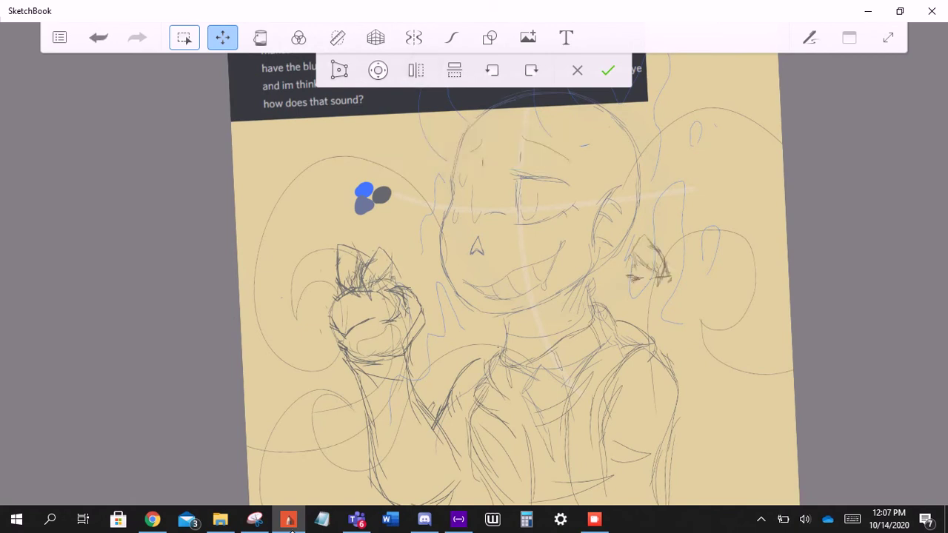
{"action": "left_click_drag", "start_coordinate": [649, 264], "coordinate": [325, 294]}
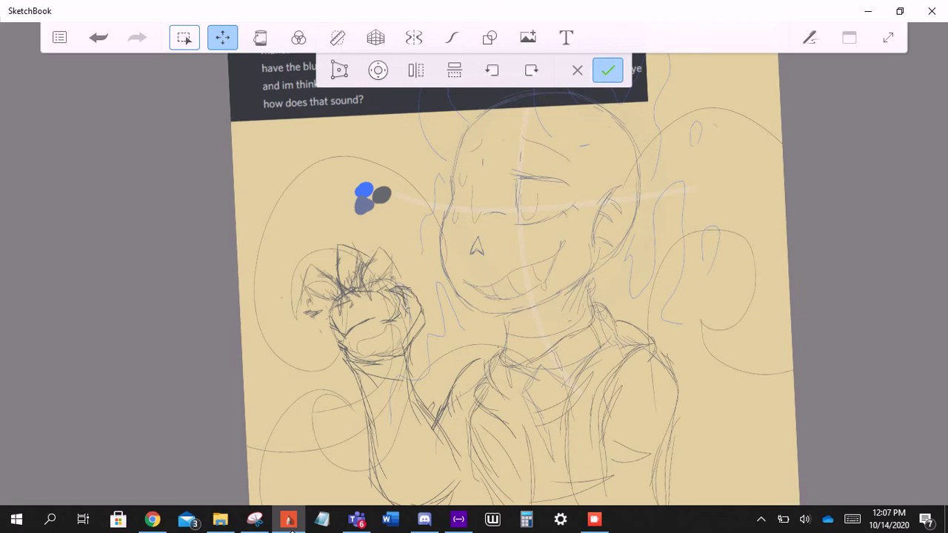
{"action": "left_click", "coordinate": [608, 70]}
- Sketch the moved claw's outer outline with the pencil, curving it from the tip toward the apple
{"action": "scroll", "coordinate": [474, 266], "scroll_direction": "up", "scroll_amount": 5}
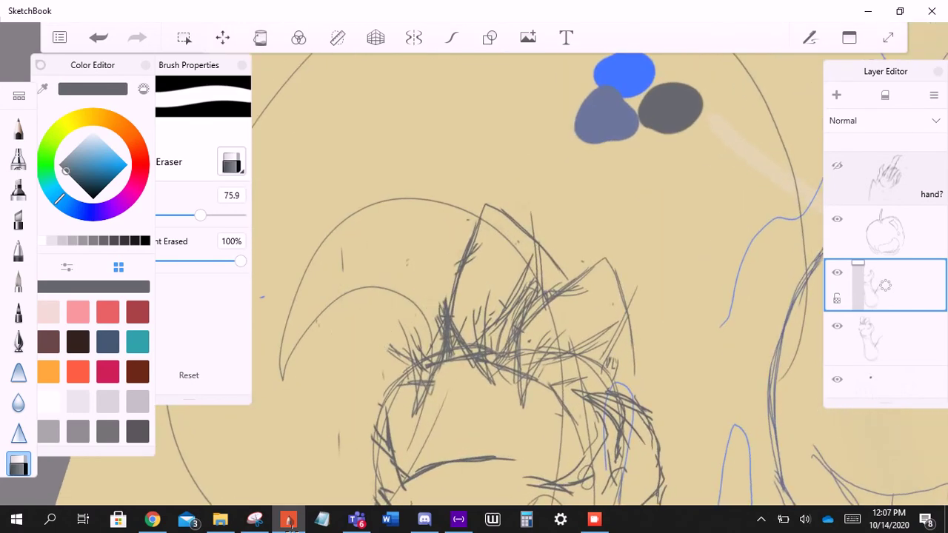
{"action": "key", "text": "e"}
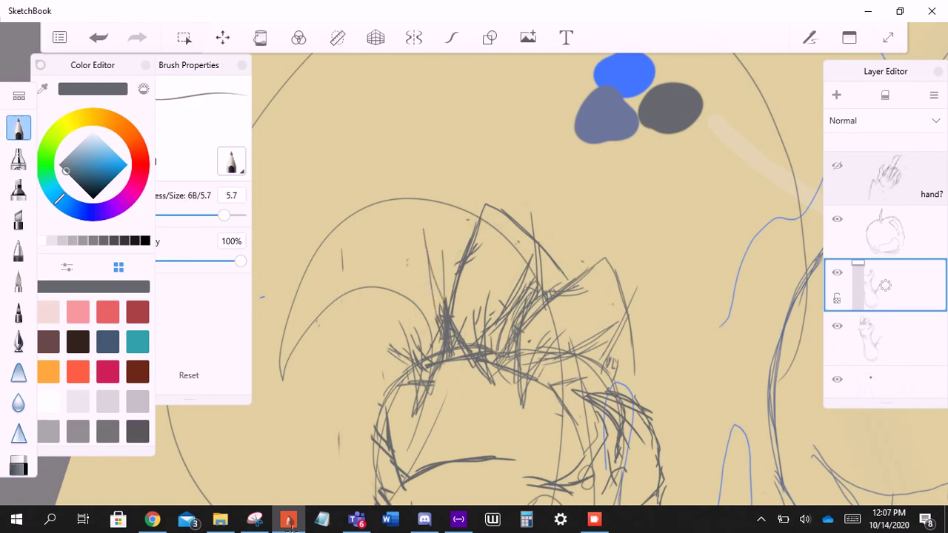
{"action": "left_click_drag", "start_coordinate": [420, 242], "coordinate": [363, 335]}
{"action": "left_click_drag", "start_coordinate": [409, 224], "coordinate": [369, 330]}
{"action": "left_click_drag", "start_coordinate": [381, 237], "coordinate": [372, 341]}
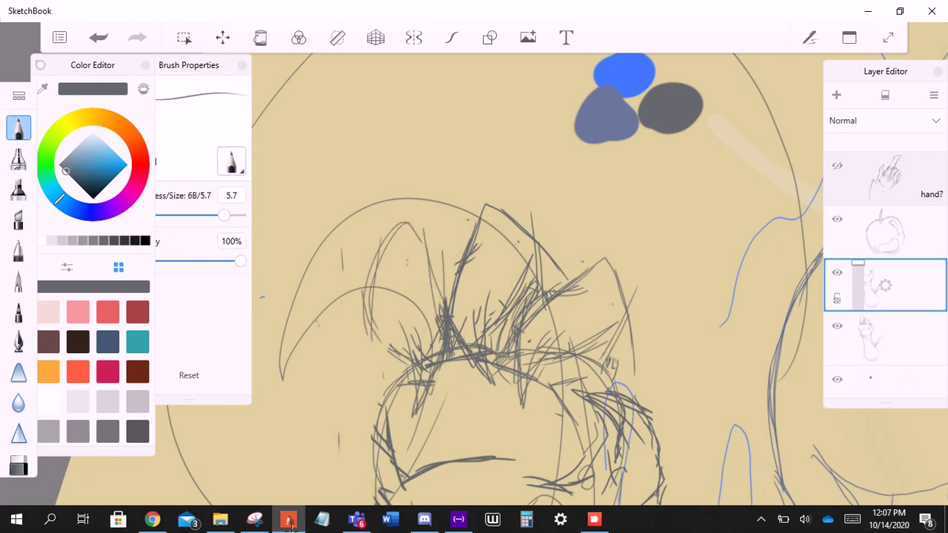
{"action": "scroll", "coordinate": [481, 297], "scroll_direction": "down", "scroll_amount": 2}
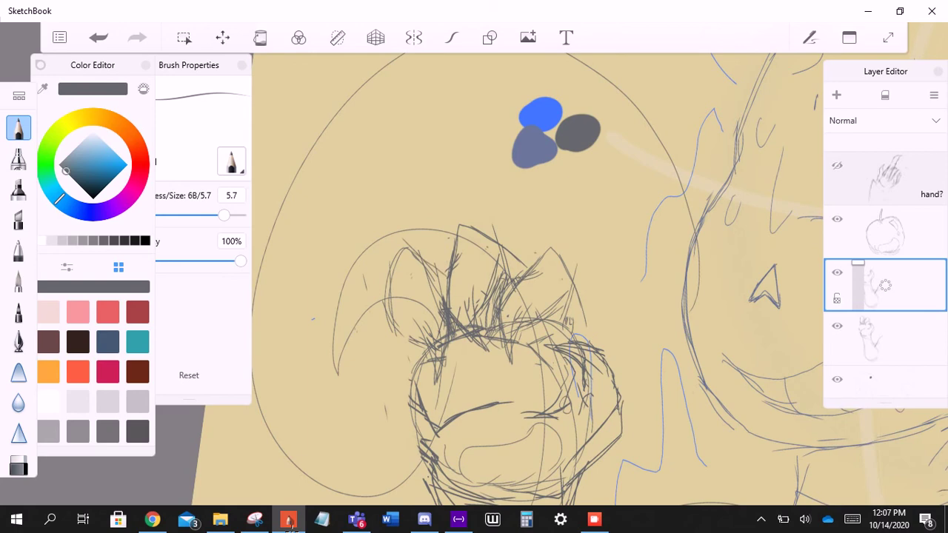
{"action": "scroll", "coordinate": [592, 282], "scroll_direction": "down", "scroll_amount": 3}
{"action": "scroll", "coordinate": [511, 289], "scroll_direction": "up", "scroll_amount": 5}
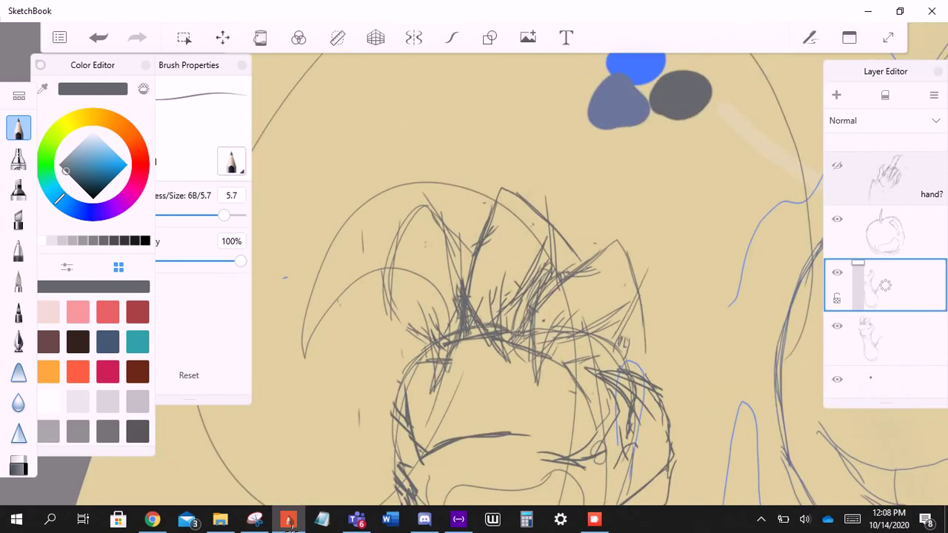
{"action": "scroll", "coordinate": [518, 296], "scroll_direction": "down", "scroll_amount": 4}
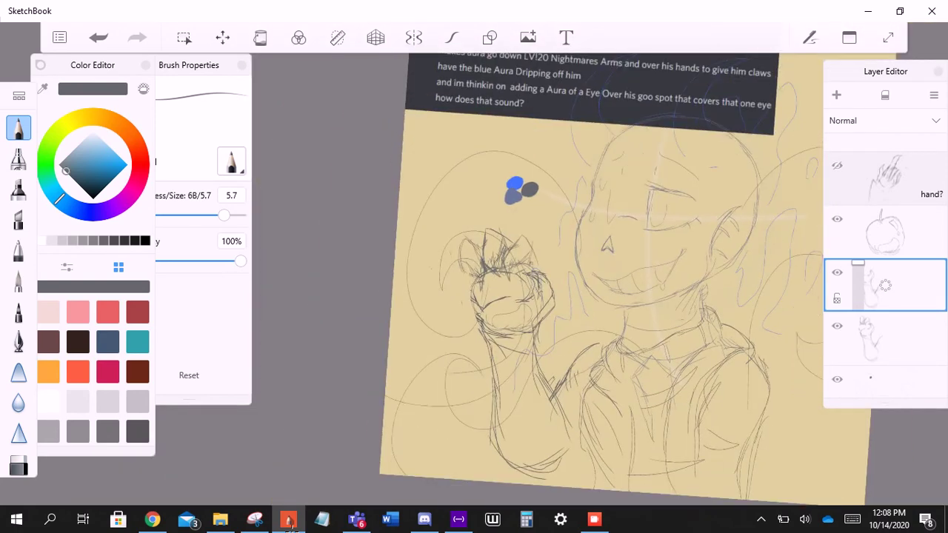
{"action": "scroll", "coordinate": [511, 282], "scroll_direction": "up", "scroll_amount": 5}
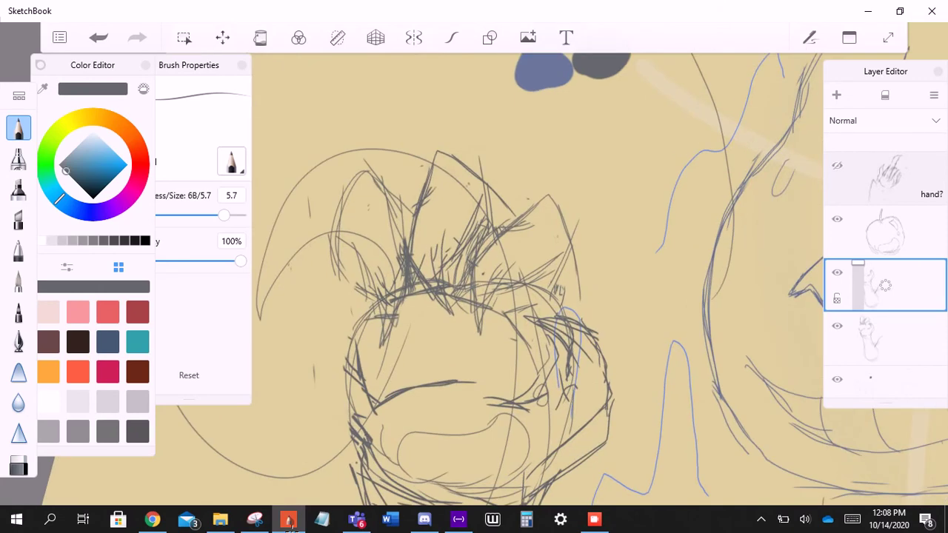
- Delete the reworked hand layer copy, try a curved claw stroke beside the apple and undo it
{"action": "left_click", "coordinate": [885, 285]}
{"action": "left_click_drag", "start_coordinate": [886, 286], "coordinate": [905, 261]}
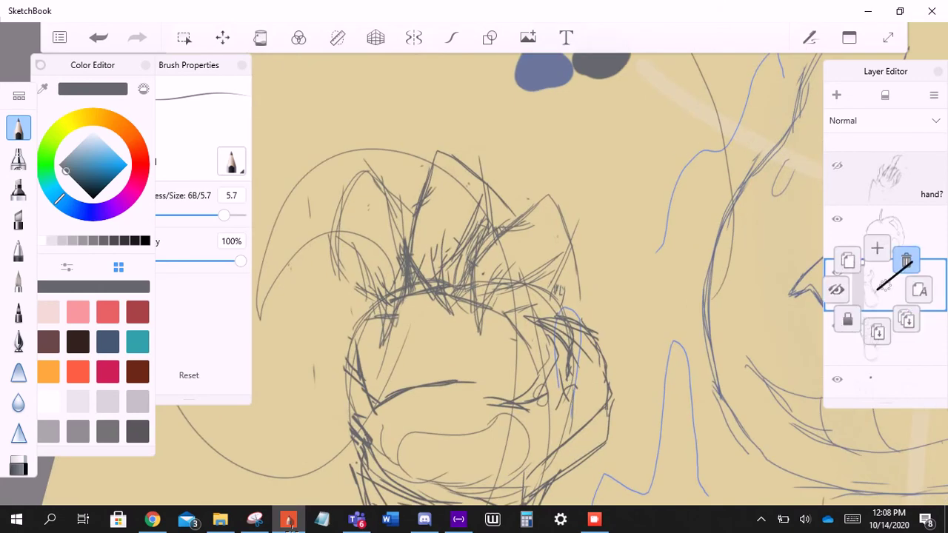
{"action": "scroll", "coordinate": [518, 297], "scroll_direction": "down", "scroll_amount": 3}
{"action": "scroll", "coordinate": [519, 297], "scroll_direction": "up", "scroll_amount": 3}
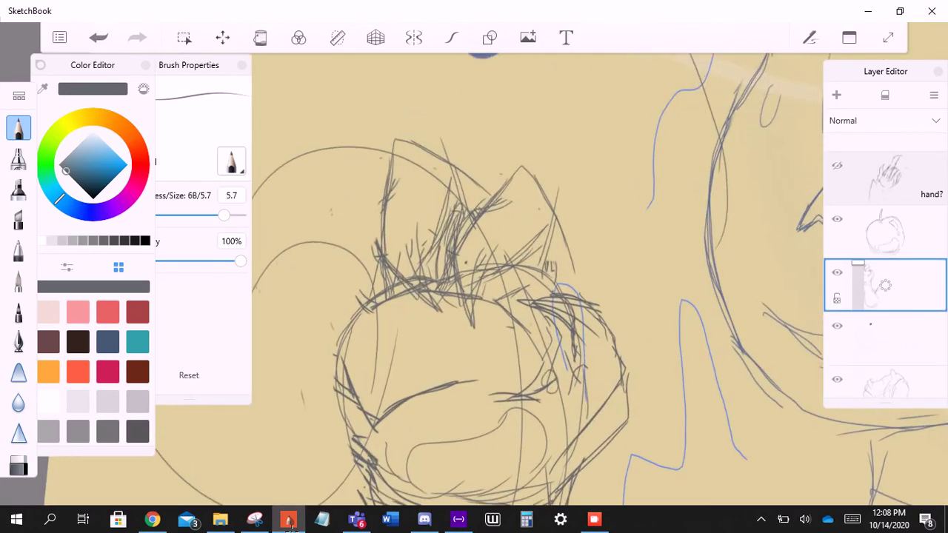
{"action": "scroll", "coordinate": [519, 297], "scroll_direction": "up", "scroll_amount": 3}
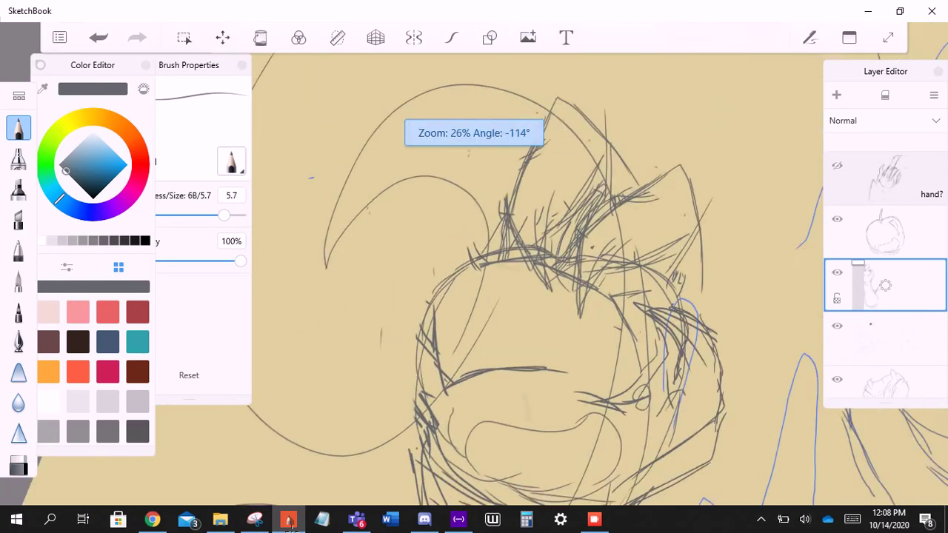
{"action": "left_click_drag", "start_coordinate": [422, 330], "coordinate": [515, 234]}
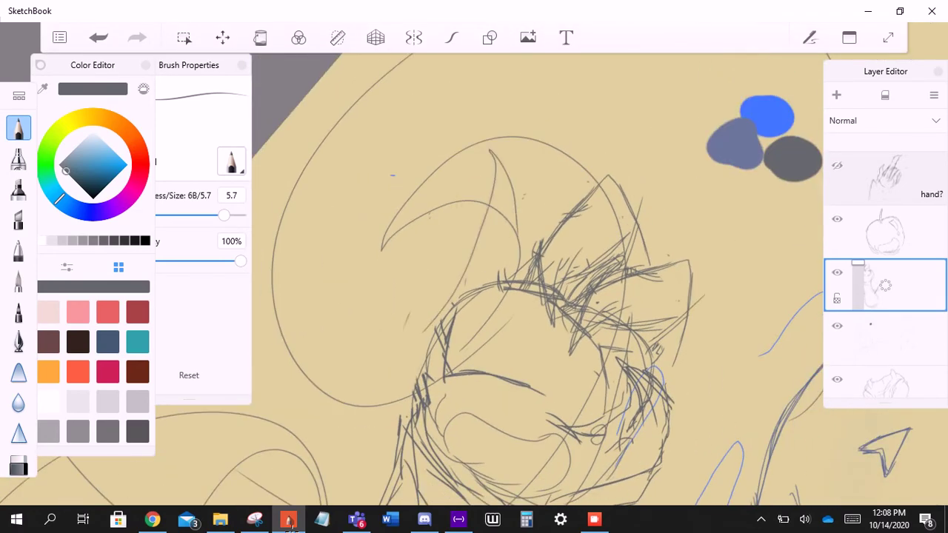
{"action": "key", "text": "ctrl+z"}
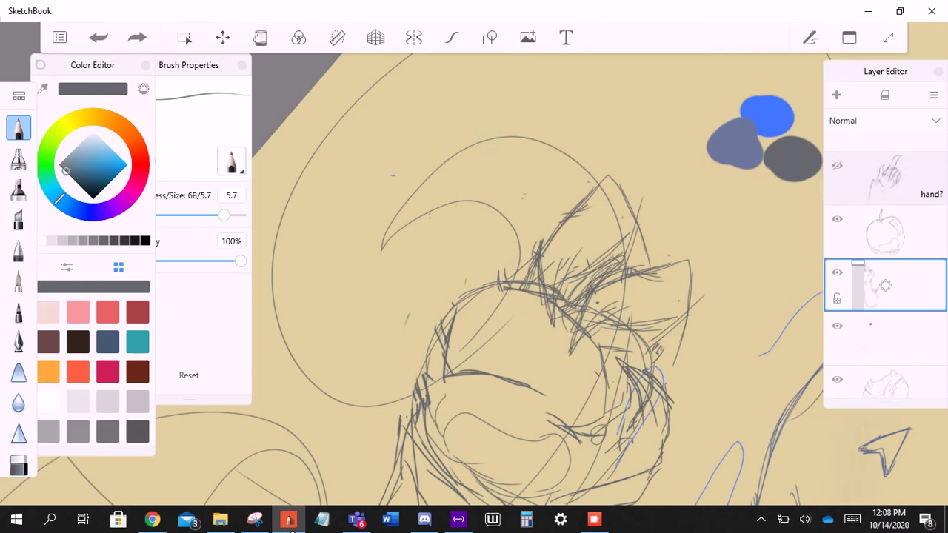
- Duplicate the hand layer again and lasso the two upright claws on the copy for transforming
{"action": "left_click_drag", "start_coordinate": [885, 286], "coordinate": [842, 249]}
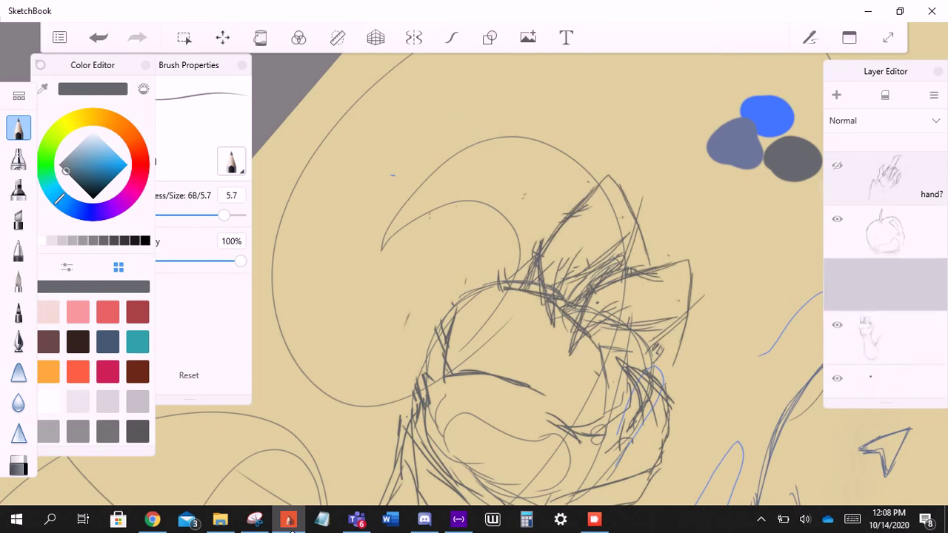
{"action": "scroll", "coordinate": [518, 296], "scroll_direction": "down", "scroll_amount": 2}
{"action": "key", "text": "m"}
{"action": "mouse_move", "coordinate": [483, 170]}
{"action": "left_mouse_down"}
{"action": "mouse_move", "coordinate": [518, 334]}
{"action": "mouse_move", "coordinate": [571, 180]}
{"action": "mouse_move", "coordinate": [541, 172]}
{"action": "left_mouse_up"}
{"action": "key", "text": "v"}
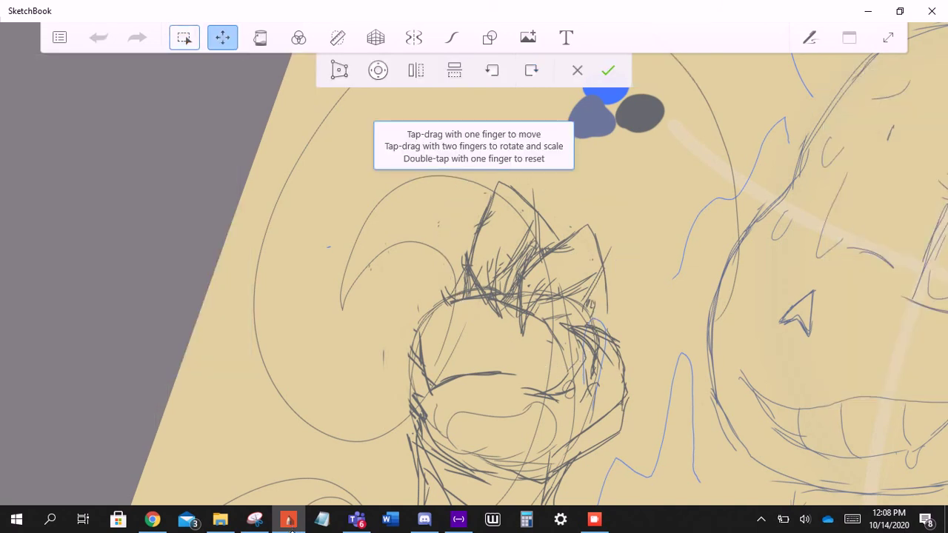
- Try to reposition the copied pair of claws on the hand's outer side
{"action": "mouse_move", "coordinate": [526, 252]}
{"action": "left_mouse_down"}
{"action": "mouse_move", "coordinate": [597, 148]}
{"action": "mouse_move", "coordinate": [413, 318]}
{"action": "mouse_move", "coordinate": [445, 300]}
{"action": "mouse_move", "coordinate": [419, 296]}
{"action": "mouse_move", "coordinate": [420, 310]}
{"action": "mouse_move", "coordinate": [394, 329]}
{"action": "mouse_move", "coordinate": [433, 282]}
{"action": "mouse_move", "coordinate": [405, 310]}
{"action": "mouse_move", "coordinate": [416, 296]}
{"action": "left_mouse_up"}
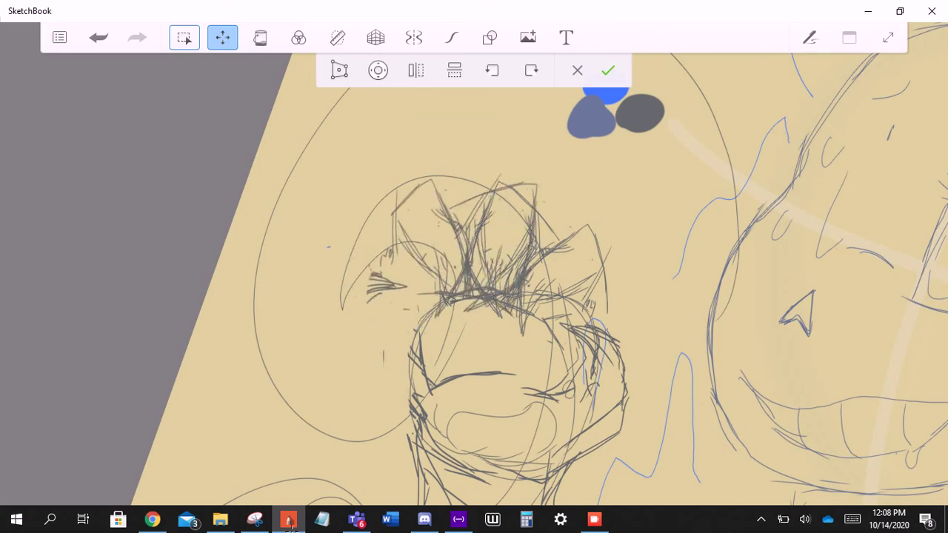
{"action": "left_click", "coordinate": [577, 69]}
{"action": "left_click_drag", "start_coordinate": [474, 311], "coordinate": [442, 295]}
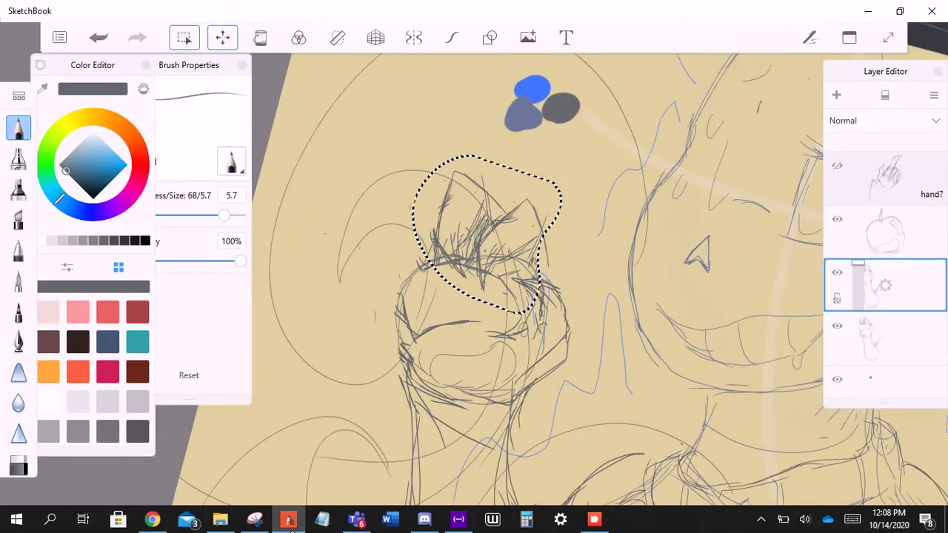
{"action": "left_click_drag", "start_coordinate": [481, 237], "coordinate": [452, 266]}
{"action": "left_click", "coordinate": [577, 69]}
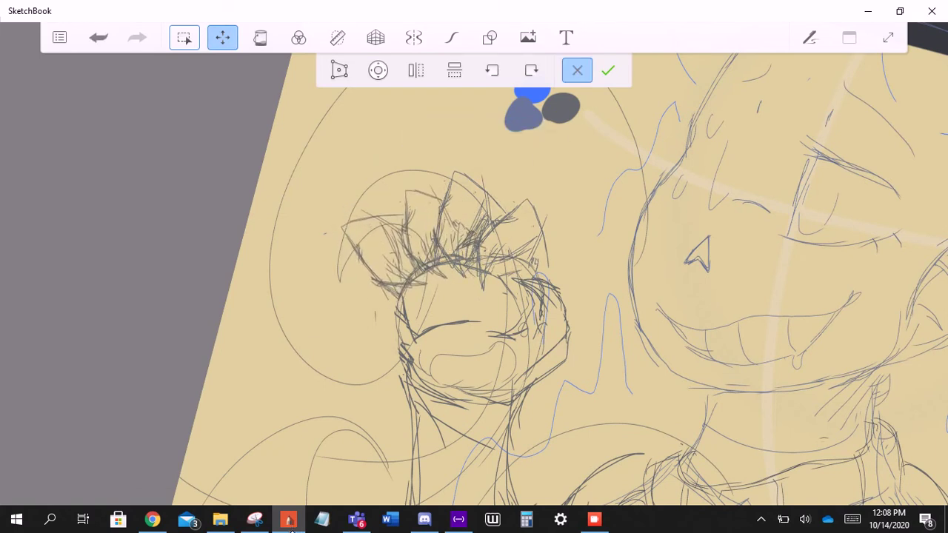
- Move the copied pair of claws beside the originals, tilted outward along the apple's upper edge, and apply the transform
{"action": "left_click", "coordinate": [222, 37]}
{"action": "mouse_move", "coordinate": [474, 244]}
{"action": "left_mouse_down"}
{"action": "mouse_move", "coordinate": [473, 276]}
{"action": "mouse_move", "coordinate": [452, 237]}
{"action": "mouse_move", "coordinate": [466, 234]}
{"action": "left_mouse_up"}
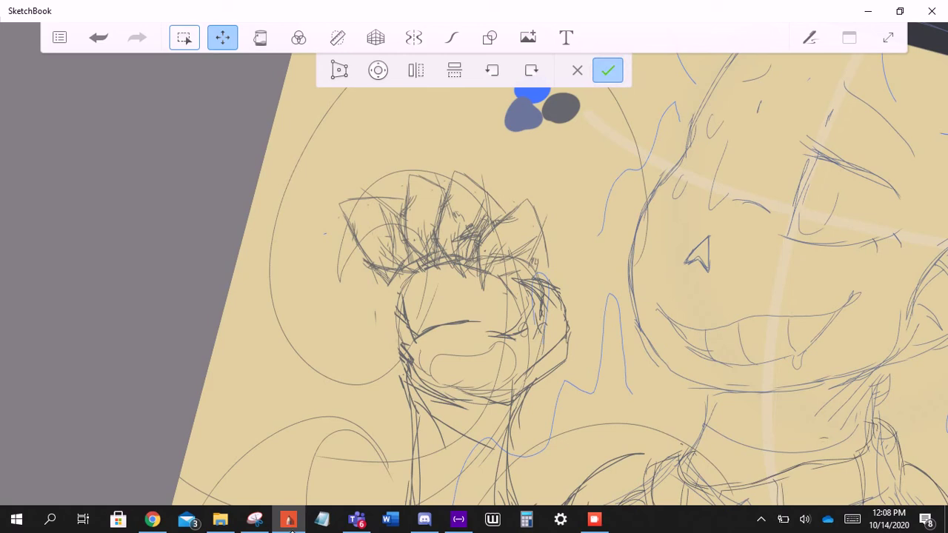
{"action": "left_click", "coordinate": [607, 70]}
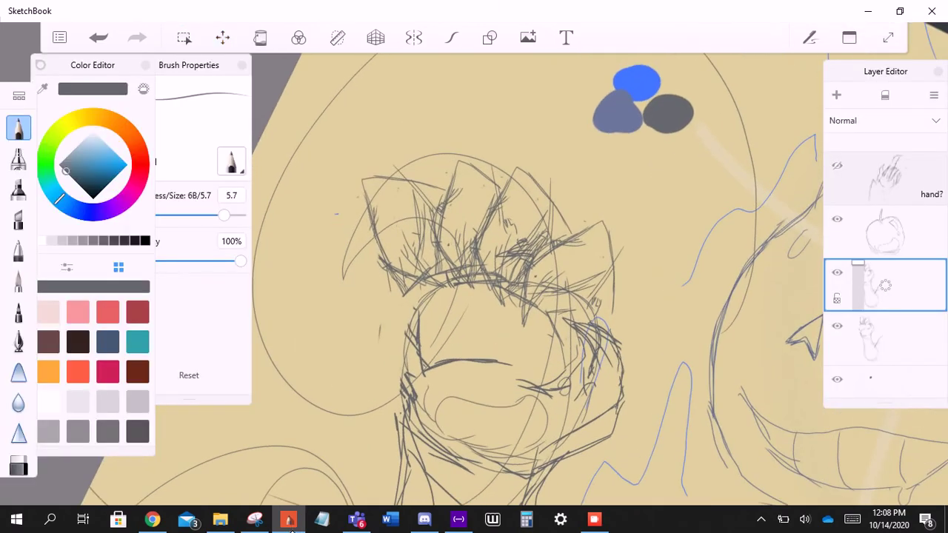
- Lasso the outermost copied claw and adjust its placement beside the neighbouring claw
{"action": "key", "text": "m"}
{"action": "mouse_move", "coordinate": [453, 285]}
{"action": "left_mouse_down"}
{"action": "mouse_move", "coordinate": [414, 164]}
{"action": "mouse_move", "coordinate": [357, 311]}
{"action": "mouse_move", "coordinate": [455, 288]}
{"action": "left_mouse_up"}
{"action": "mouse_move", "coordinate": [385, 185]}
{"action": "left_mouse_down"}
{"action": "mouse_move", "coordinate": [426, 164]}
{"action": "mouse_move", "coordinate": [445, 219]}
{"action": "mouse_move", "coordinate": [442, 261]}
{"action": "mouse_move", "coordinate": [391, 288]}
{"action": "left_mouse_up"}
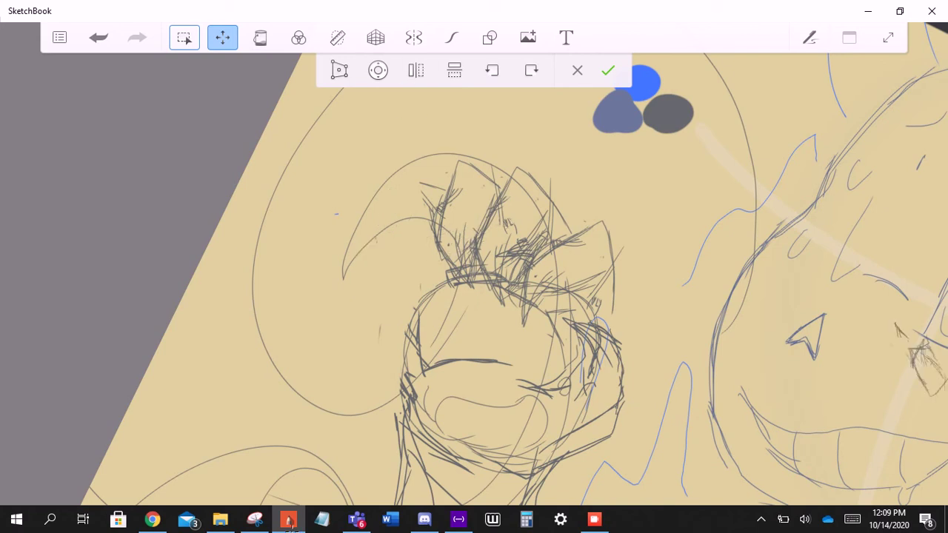
{"action": "mouse_move", "coordinate": [459, 231]}
{"action": "left_mouse_down"}
{"action": "mouse_move", "coordinate": [630, 208]}
{"action": "mouse_move", "coordinate": [390, 338]}
{"action": "mouse_move", "coordinate": [392, 273]}
{"action": "mouse_move", "coordinate": [334, 230]}
{"action": "mouse_move", "coordinate": [411, 185]}
{"action": "mouse_move", "coordinate": [489, 208]}
{"action": "mouse_move", "coordinate": [445, 215]}
{"action": "mouse_move", "coordinate": [466, 237]}
{"action": "left_mouse_up"}
{"action": "key", "text": "Return"}
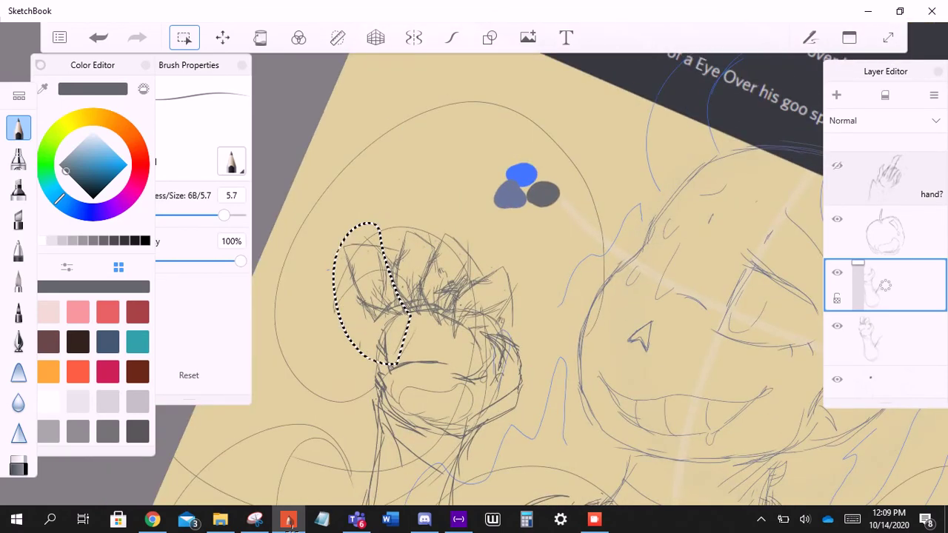
- Lasso the outermost copied claw and delete it
{"action": "left_click", "coordinate": [177, 25]}
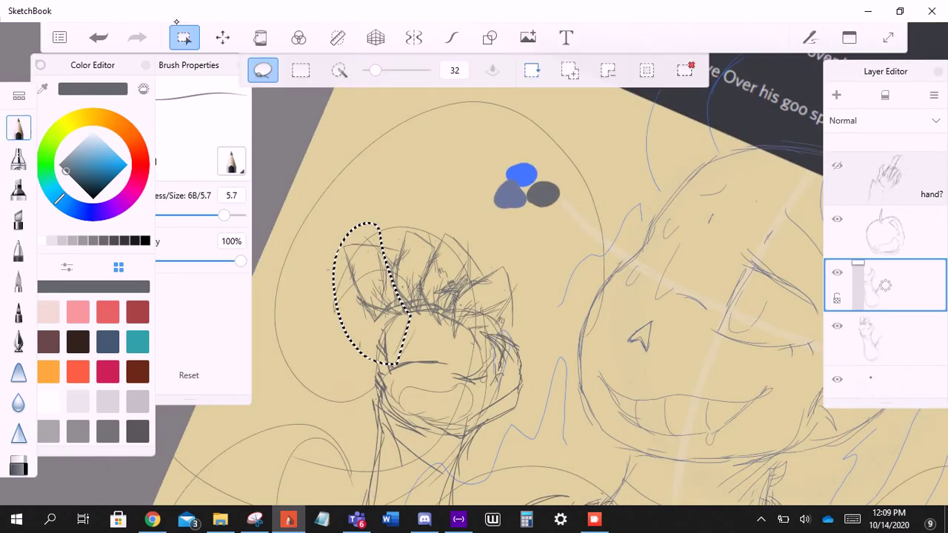
{"action": "mouse_move", "coordinate": [367, 332]}
{"action": "left_mouse_down"}
{"action": "mouse_move", "coordinate": [380, 311]}
{"action": "mouse_move", "coordinate": [382, 330]}
{"action": "left_mouse_up"}
{"action": "key", "text": "e"}
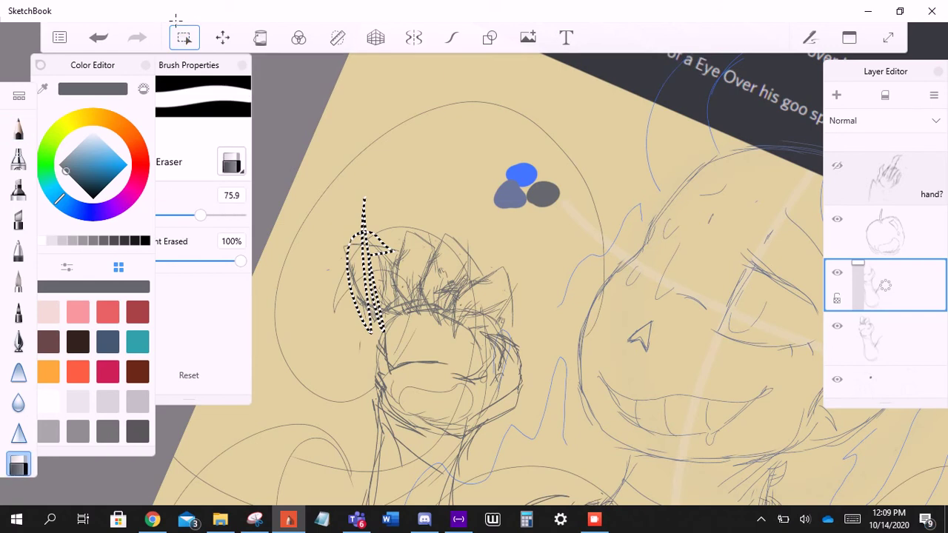
{"action": "left_click", "coordinate": [177, 22]}
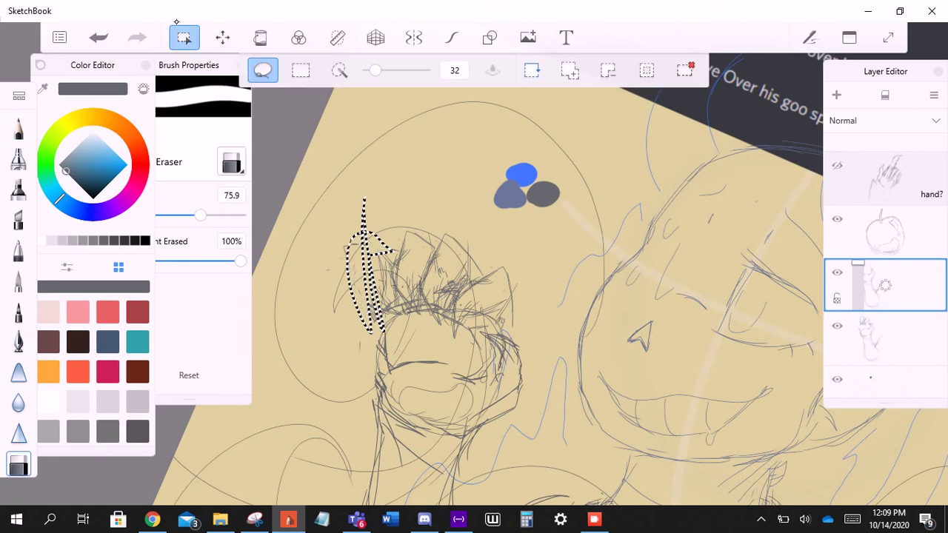
{"action": "key", "text": "Delete"}
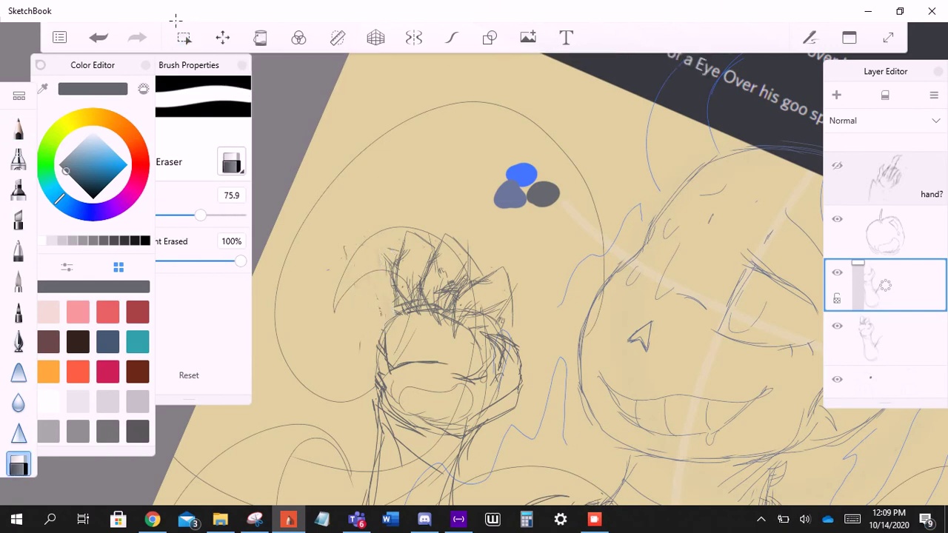
- Erase the rough outer edge of the remaining copied claw and the stray marks inside the neighbouring claw
{"action": "scroll", "coordinate": [474, 282], "scroll_direction": "up", "scroll_amount": 3}
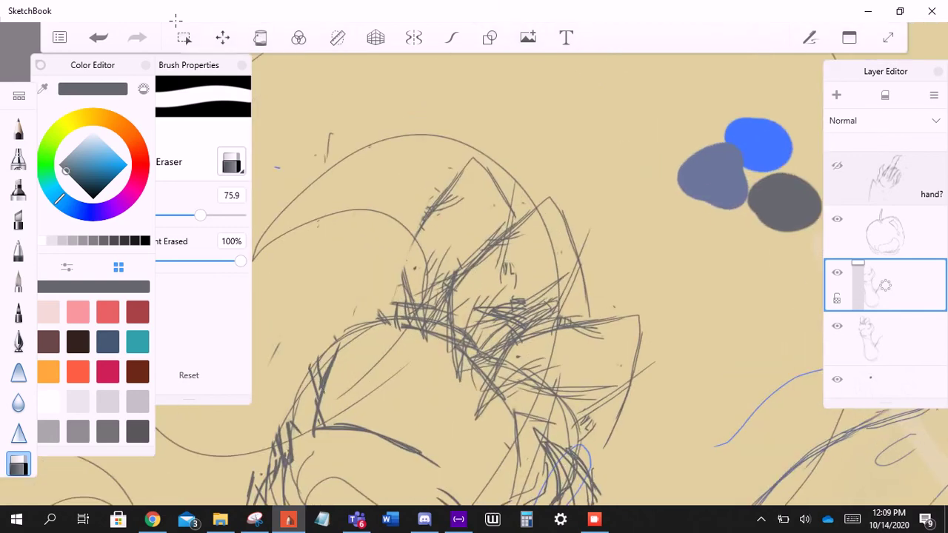
{"action": "scroll", "coordinate": [475, 281], "scroll_direction": "up", "scroll_amount": 3}
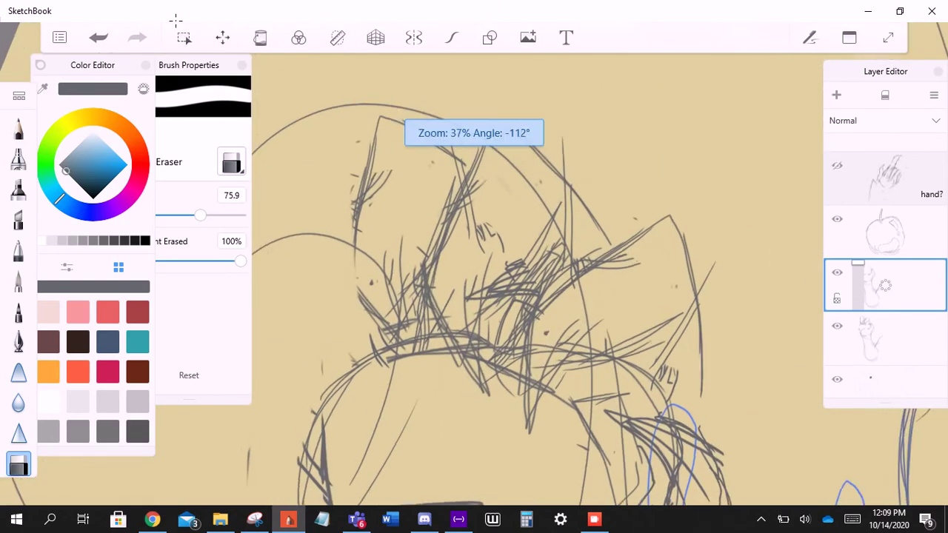
{"action": "left_click_drag", "start_coordinate": [391, 155], "coordinate": [365, 209]}
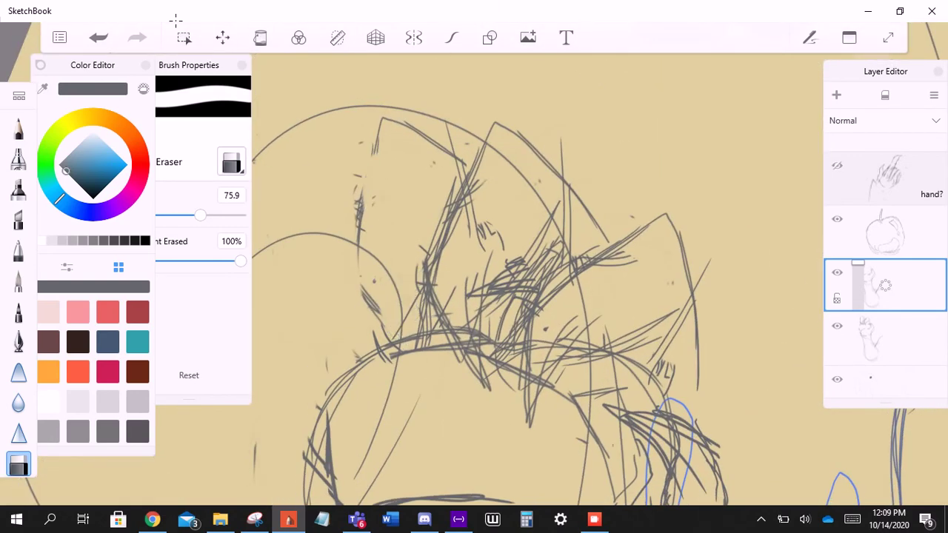
{"action": "left_click_drag", "start_coordinate": [489, 217], "coordinate": [475, 249]}
- Redraw the outermost claw's outer edge with the pencil, from its tip down over the apple's upper rim
{"action": "key", "text": "e"}
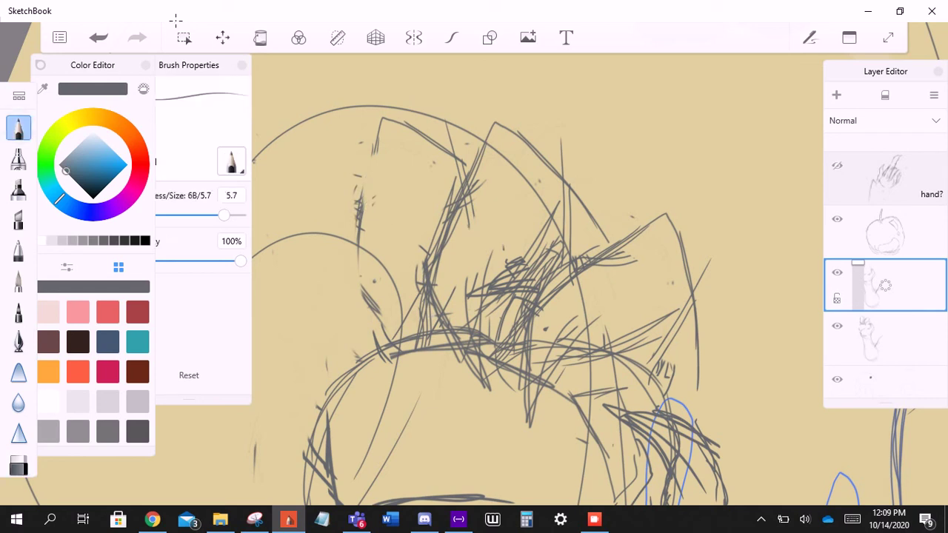
{"action": "mouse_move", "coordinate": [374, 145]}
{"action": "left_mouse_down"}
{"action": "mouse_move", "coordinate": [337, 320]}
{"action": "mouse_move", "coordinate": [348, 275]}
{"action": "mouse_move", "coordinate": [348, 302]}
{"action": "left_mouse_up"}
{"action": "mouse_move", "coordinate": [355, 225]}
{"action": "left_mouse_down"}
{"action": "mouse_move", "coordinate": [352, 300]}
{"action": "mouse_move", "coordinate": [382, 361]}
{"action": "left_mouse_up"}
{"action": "left_click_drag", "start_coordinate": [347, 265], "coordinate": [409, 388]}
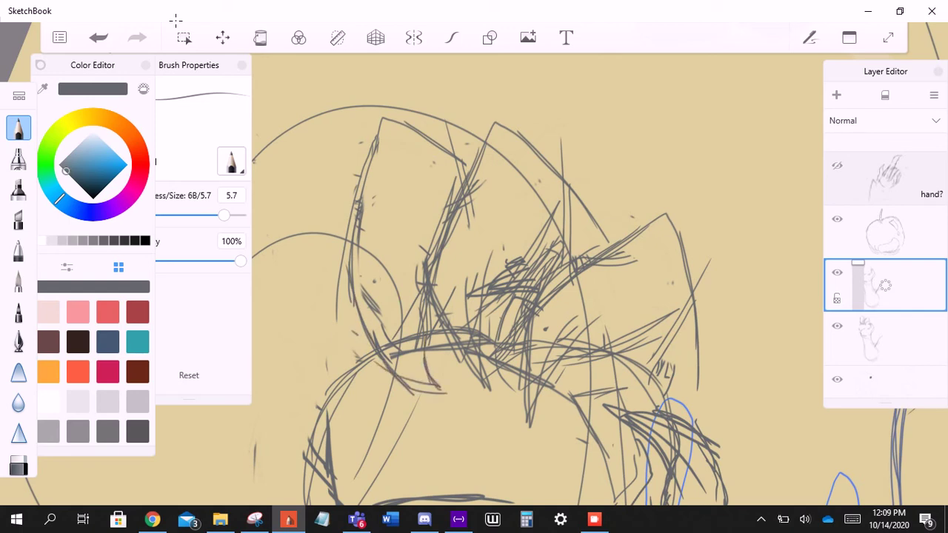
- Merge the redrawn claw layer down into the hand and arm layer beneath it
{"action": "left_click_drag", "start_coordinate": [489, 111], "coordinate": [859, 393]}
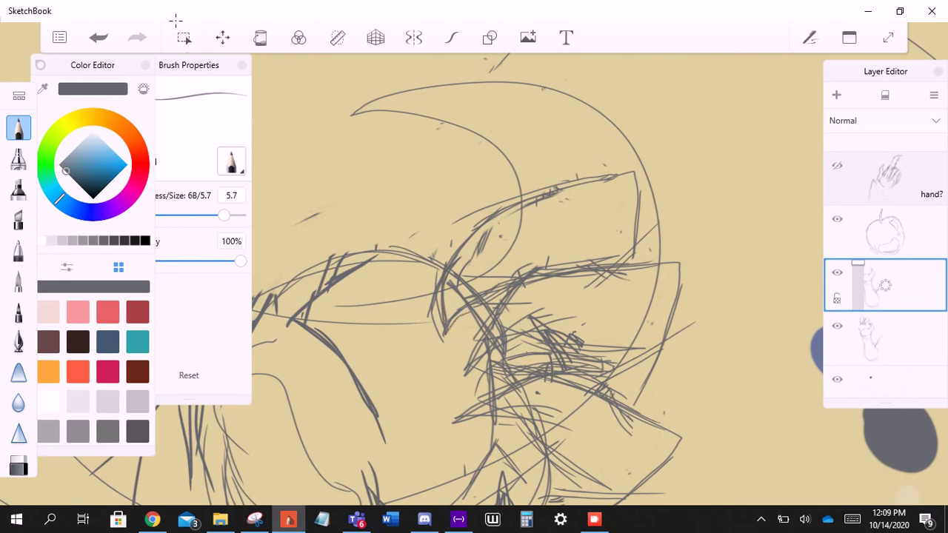
{"action": "left_click_drag", "start_coordinate": [900, 437], "coordinate": [448, 54]}
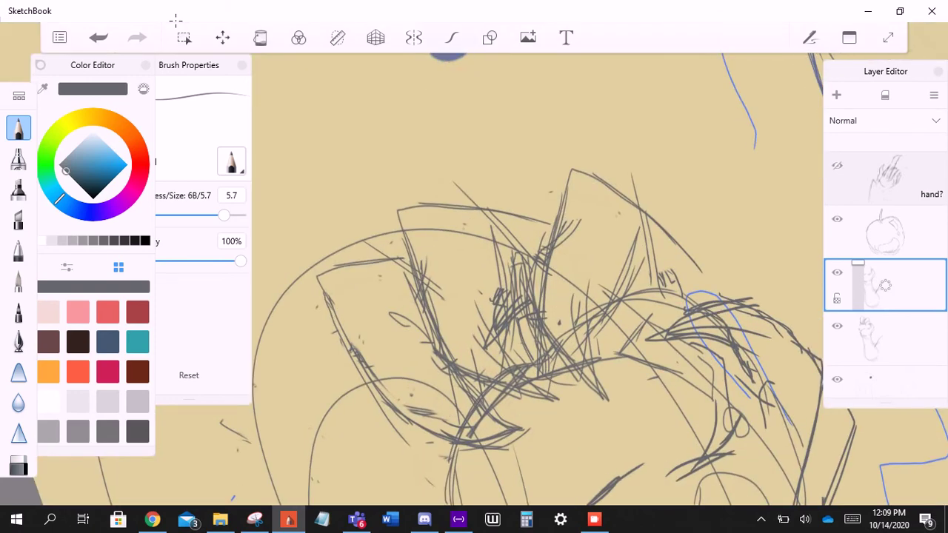
{"action": "left_click", "coordinate": [884, 285]}
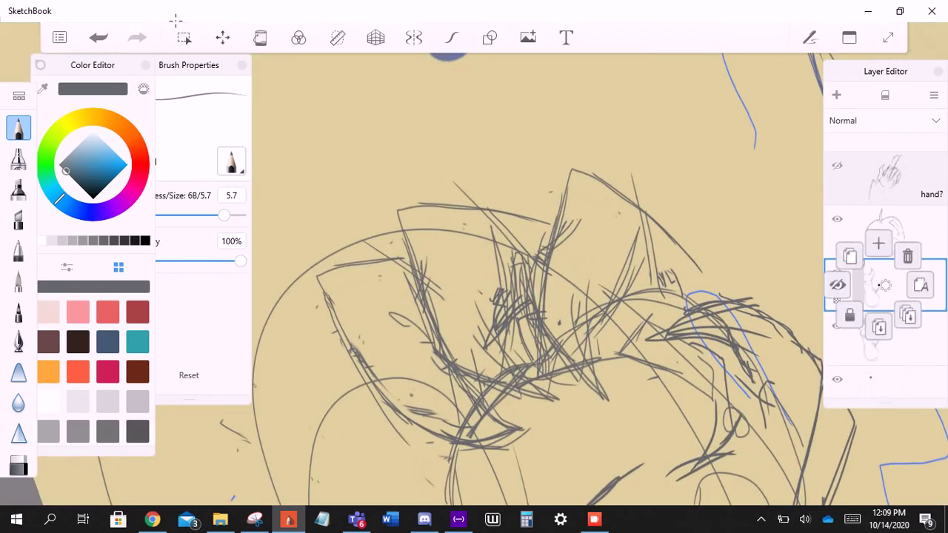
{"action": "left_click_drag", "start_coordinate": [884, 285], "coordinate": [879, 328]}
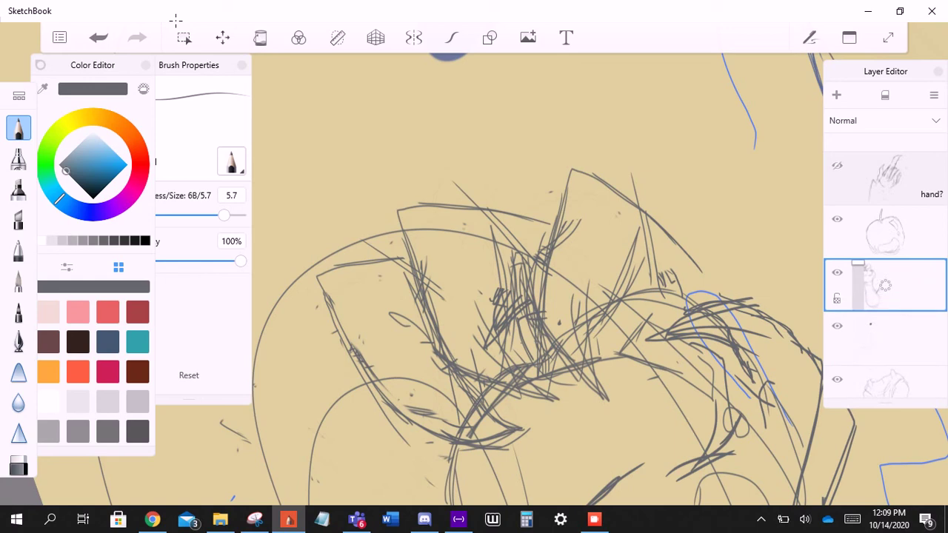
- Lasso the claw tips and transform the clawed fingers, rotating and slightly shrinking them over the apple
{"action": "left_click", "coordinate": [183, 37]}
{"action": "mouse_move", "coordinate": [302, 341]}
{"action": "left_mouse_down"}
{"action": "mouse_move", "coordinate": [514, 274]}
{"action": "mouse_move", "coordinate": [348, 174]}
{"action": "mouse_move", "coordinate": [260, 241]}
{"action": "left_mouse_up"}
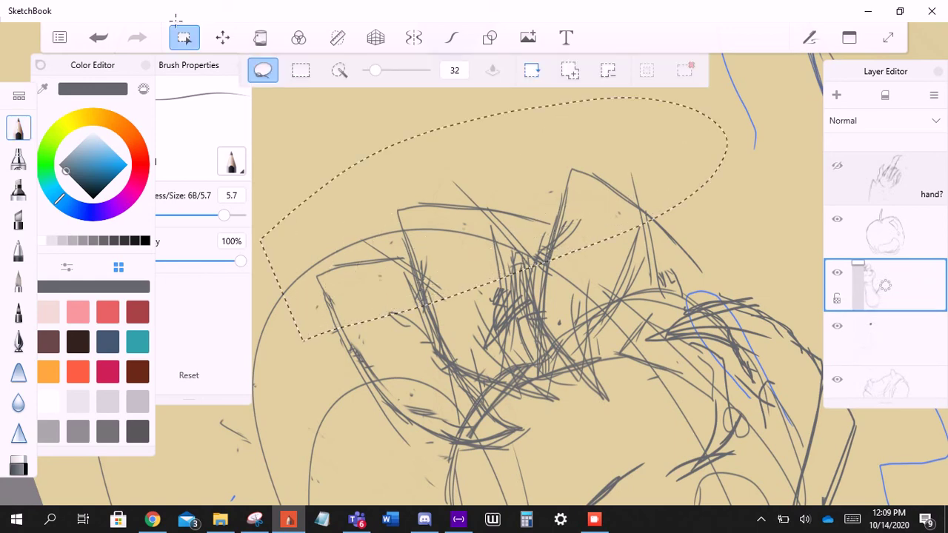
{"action": "key", "text": "v"}
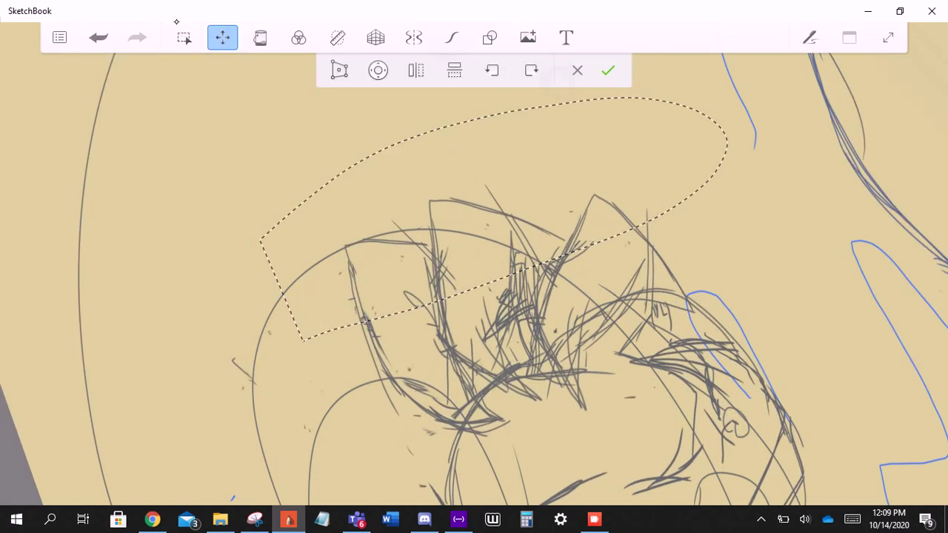
{"action": "key", "text": "Return"}
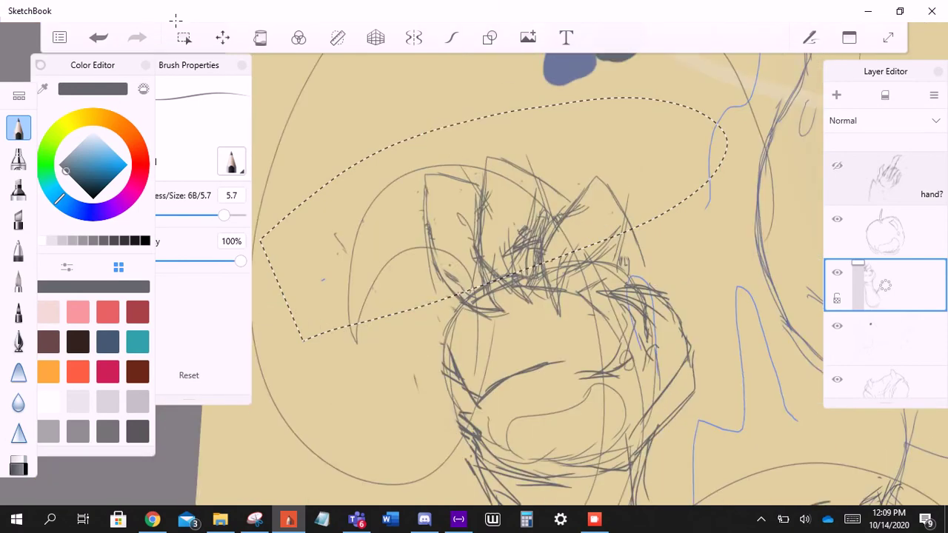
{"action": "key", "text": "v"}
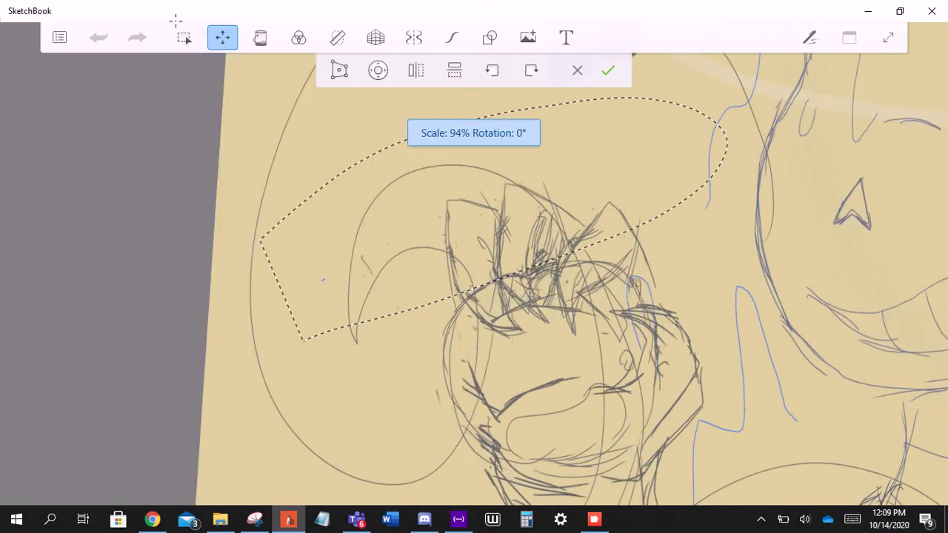
- Lasso only the claw tips and shift them down toward the apple to shorten the fingers
{"action": "key", "text": "m"}
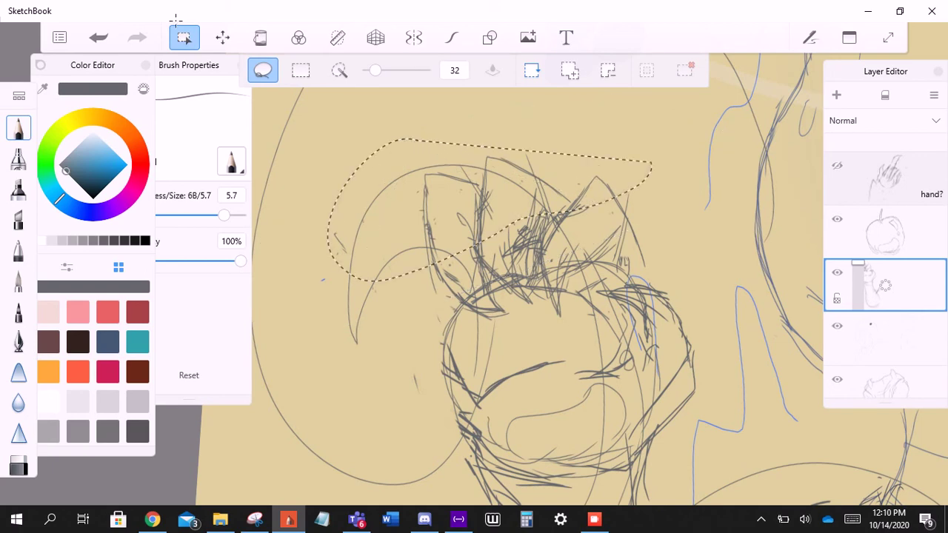
{"action": "key", "text": "v"}
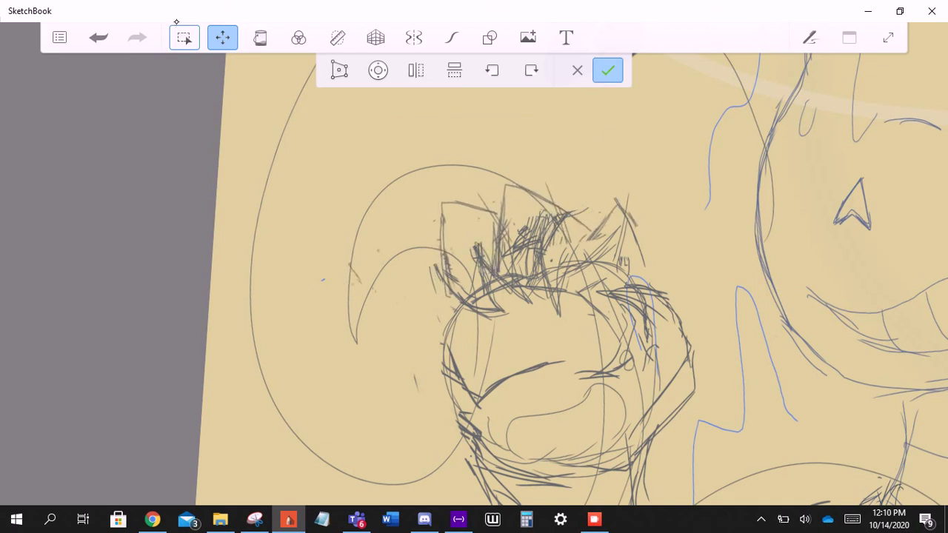
{"action": "left_click", "coordinate": [607, 69]}
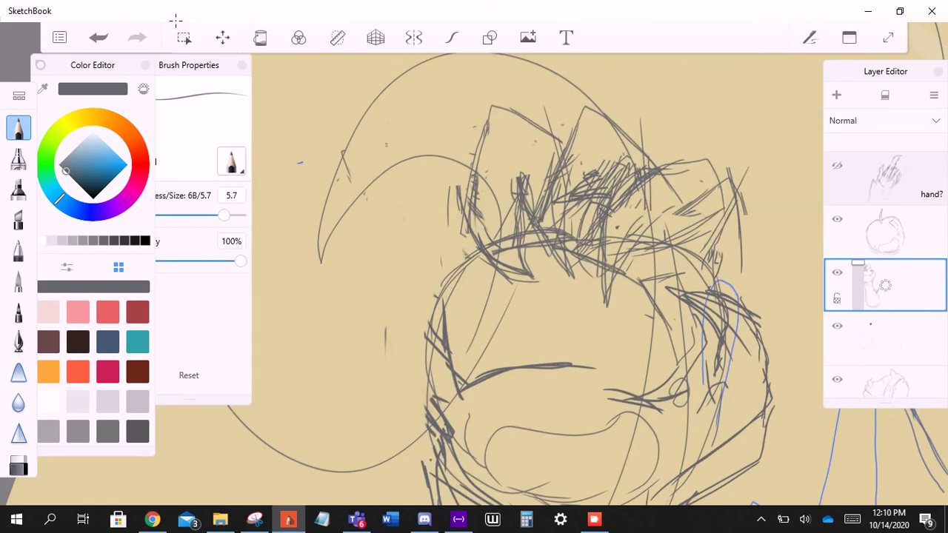
- Try sketching a long hooked claw rising outward from the hand's outer edge beside the apple, and undo it
{"action": "left_click_drag", "start_coordinate": [396, 311], "coordinate": [386, 433]}
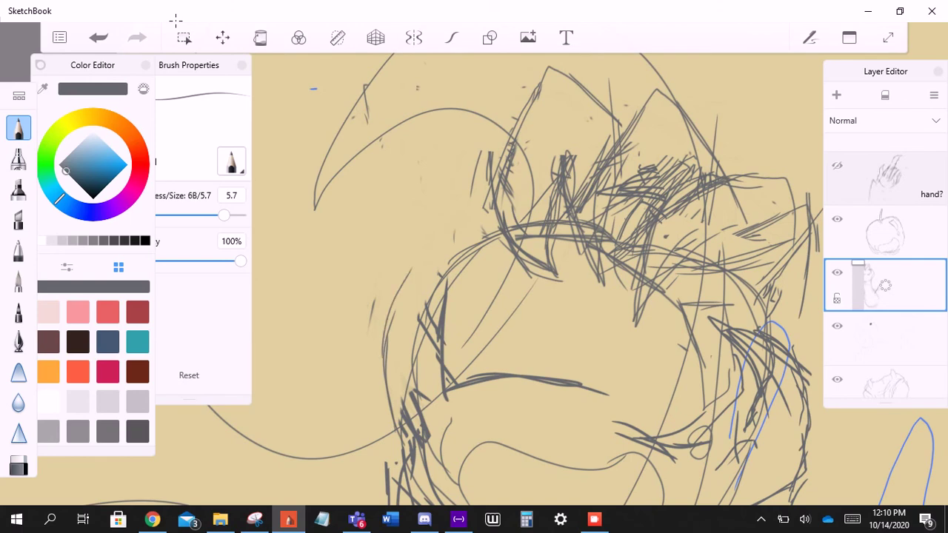
{"action": "left_click_drag", "start_coordinate": [396, 297], "coordinate": [449, 186]}
{"action": "left_click_drag", "start_coordinate": [437, 248], "coordinate": [426, 141]}
{"action": "mouse_move", "coordinate": [436, 174]}
{"action": "left_mouse_down"}
{"action": "mouse_move", "coordinate": [404, 118]}
{"action": "mouse_move", "coordinate": [457, 126]}
{"action": "left_mouse_up"}
{"action": "left_click_drag", "start_coordinate": [381, 112], "coordinate": [448, 123]}
{"action": "left_click_drag", "start_coordinate": [367, 113], "coordinate": [439, 103]}
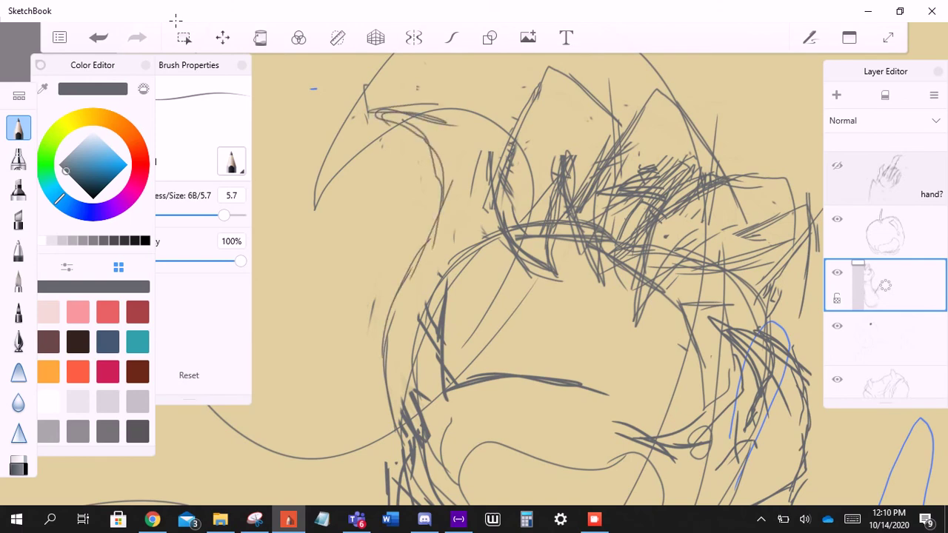
{"action": "scroll", "coordinate": [518, 281], "scroll_direction": "down", "scroll_amount": 5}
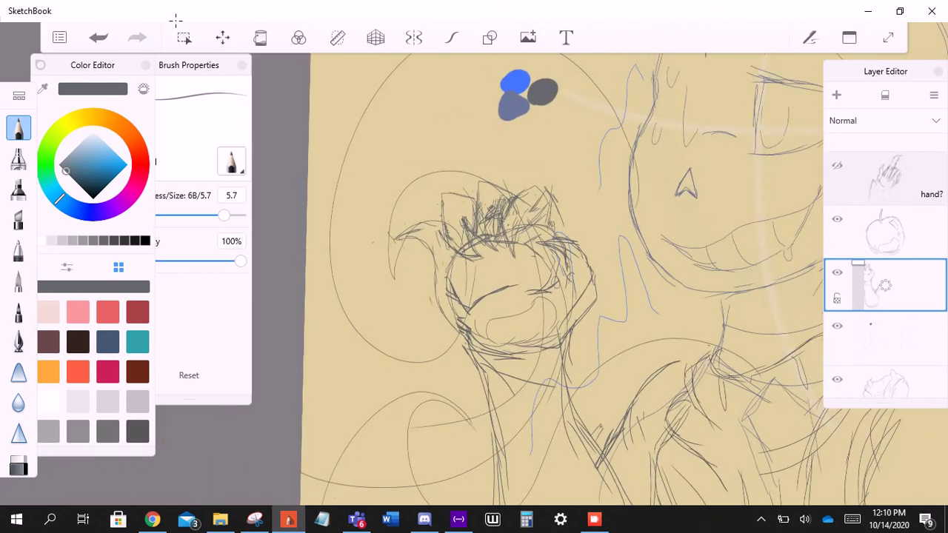
{"action": "key", "text": "ctrl+z"}
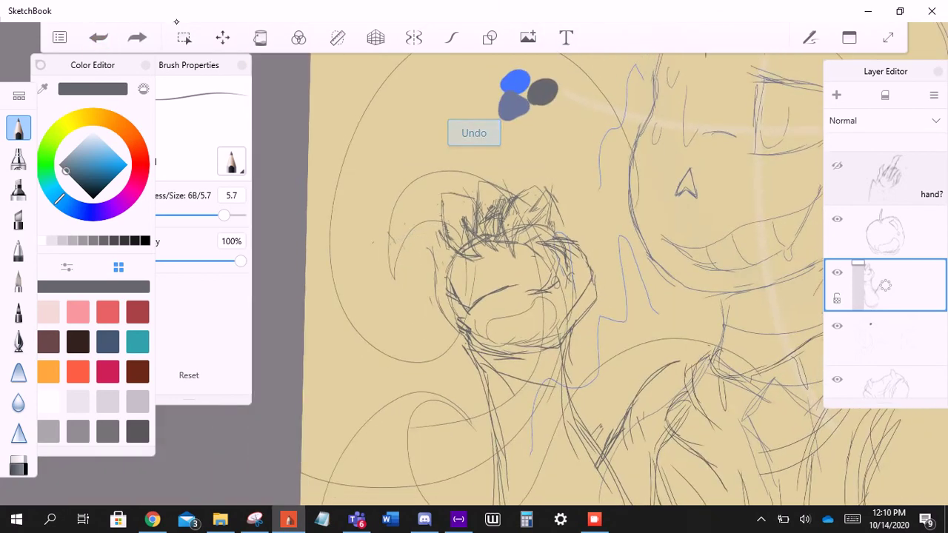
- Try a narrower, pointed claw along the apple's outer side, and undo its pencil strokes
{"action": "scroll", "coordinate": [519, 296], "scroll_direction": "up", "scroll_amount": 3}
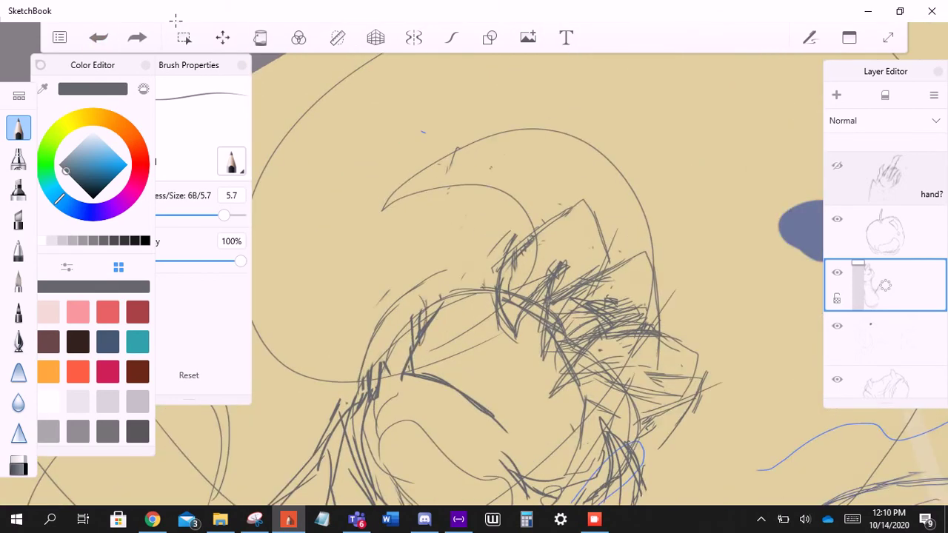
{"action": "left_click_drag", "start_coordinate": [425, 293], "coordinate": [420, 353]}
{"action": "mouse_move", "coordinate": [448, 323]}
{"action": "left_mouse_down"}
{"action": "mouse_move", "coordinate": [417, 355]}
{"action": "mouse_move", "coordinate": [462, 252]}
{"action": "left_mouse_up"}
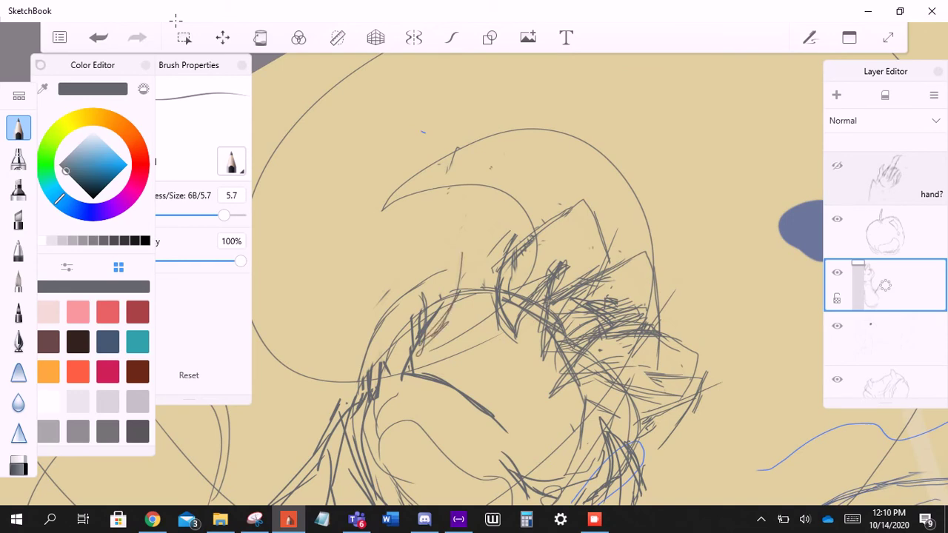
{"action": "mouse_move", "coordinate": [338, 428]}
{"action": "left_mouse_down"}
{"action": "mouse_move", "coordinate": [342, 338]}
{"action": "mouse_move", "coordinate": [459, 251]}
{"action": "left_mouse_up"}
{"action": "scroll", "coordinate": [518, 297], "scroll_direction": "down", "scroll_amount": 3}
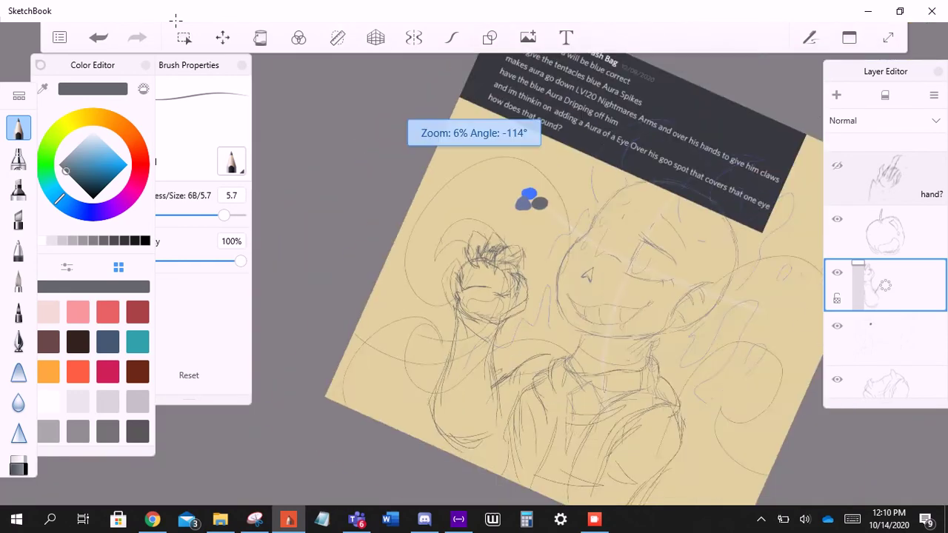
{"action": "scroll", "coordinate": [518, 297], "scroll_direction": "up", "scroll_amount": 3}
{"action": "key", "text": "ctrl+z"}
{"action": "key", "text": "ctrl+z"}
{"action": "key", "text": "ctrl+z"}
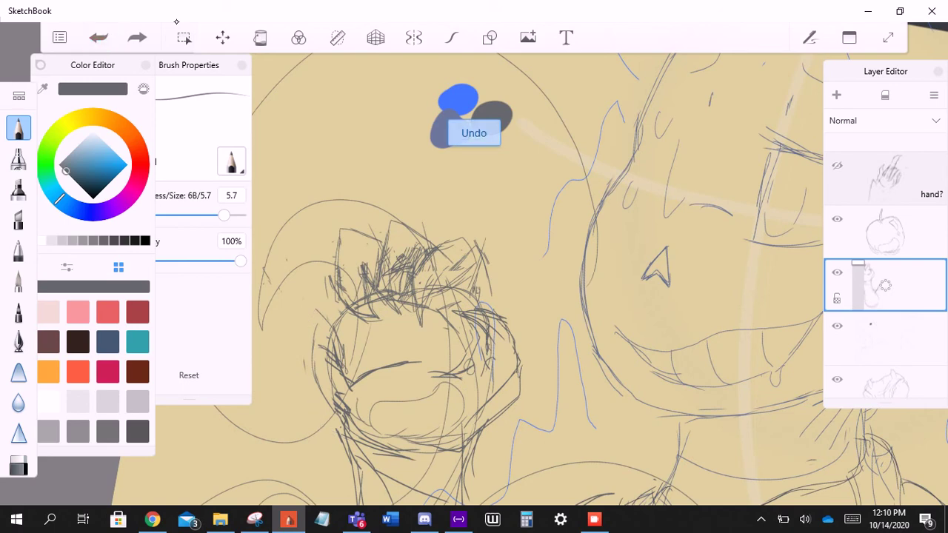
{"action": "key", "text": "ctrl+z"}
{"action": "key", "text": "ctrl+z"}
{"action": "key", "text": "ctrl+z"}
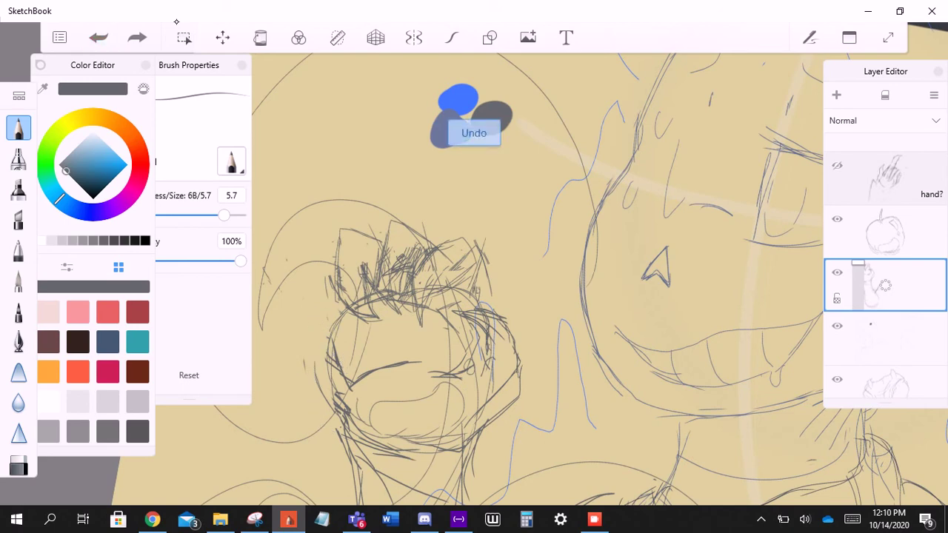
- Try a pencil stroke along the apple's lower outline on the apple layer, and undo it
{"action": "left_click", "coordinate": [885, 232]}
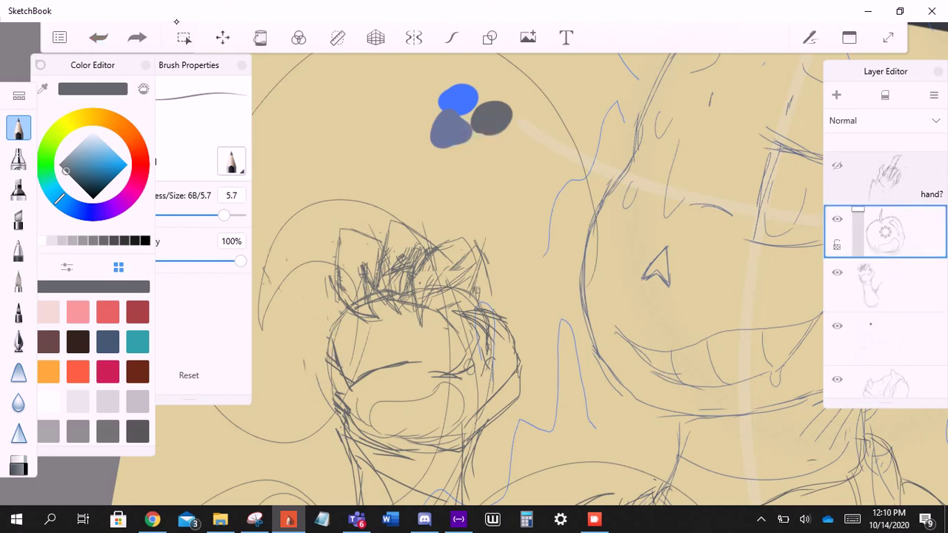
{"action": "scroll", "coordinate": [474, 282], "scroll_direction": "up", "scroll_amount": 3}
{"action": "mouse_move", "coordinate": [331, 349]}
{"action": "left_mouse_down"}
{"action": "mouse_move", "coordinate": [352, 400]}
{"action": "mouse_move", "coordinate": [437, 422]}
{"action": "left_mouse_up"}
{"action": "scroll", "coordinate": [474, 282], "scroll_direction": "up", "scroll_amount": 3}
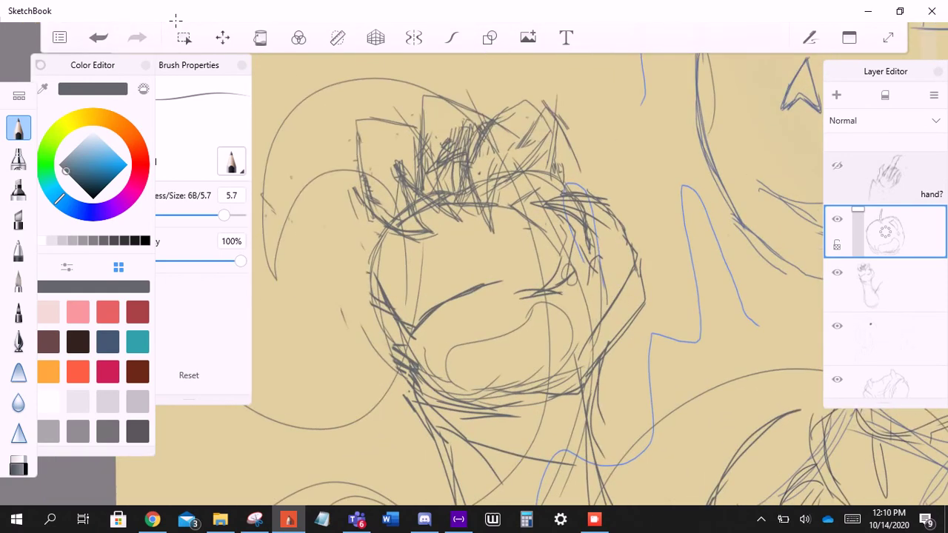
{"action": "key", "text": "ctrl+z"}
- Try outlining the forearm and elbow with one long pencil curve on the hand and arm layer, and undo it
{"action": "mouse_move", "coordinate": [529, 74]}
{"action": "left_mouse_down"}
{"action": "mouse_move", "coordinate": [526, 121]}
{"action": "mouse_move", "coordinate": [460, 226]}
{"action": "mouse_move", "coordinate": [482, 252]}
{"action": "left_mouse_up"}
{"action": "left_click", "coordinate": [885, 285]}
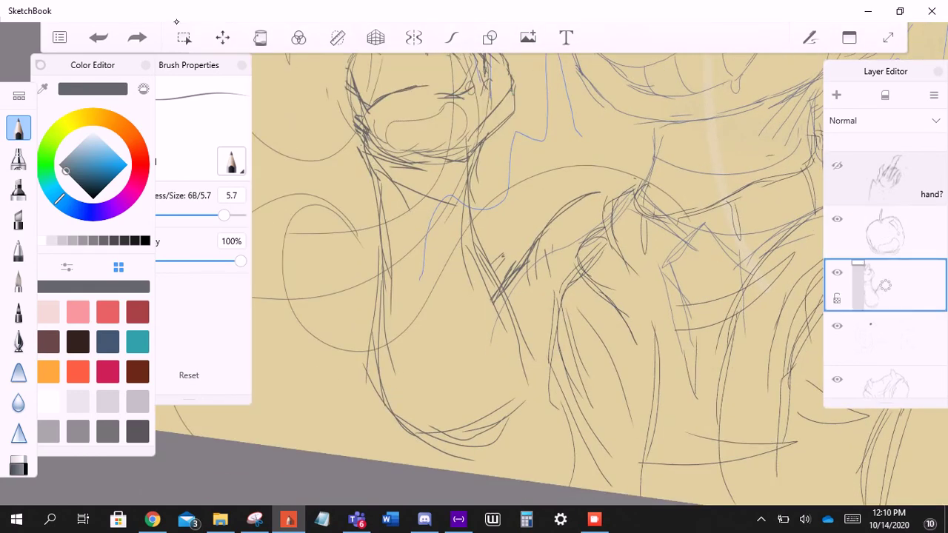
{"action": "mouse_move", "coordinate": [391, 157]}
{"action": "left_mouse_down"}
{"action": "mouse_move", "coordinate": [366, 424]}
{"action": "mouse_move", "coordinate": [508, 394]}
{"action": "left_mouse_up"}
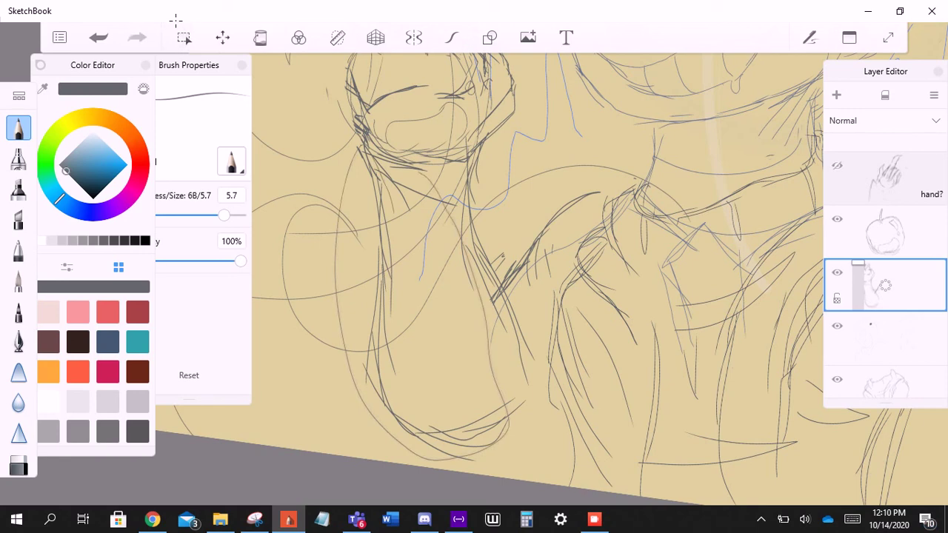
{"action": "key", "text": "ctrl+z"}
- Lasso the forearm's outer contour down to the elbow and move it inward toward the torso to slim the arm
{"action": "left_click", "coordinate": [184, 37]}
{"action": "mouse_move", "coordinate": [403, 171]}
{"action": "left_mouse_down"}
{"action": "mouse_move", "coordinate": [337, 311]}
{"action": "mouse_move", "coordinate": [463, 485]}
{"action": "mouse_move", "coordinate": [503, 424]}
{"action": "left_mouse_up"}
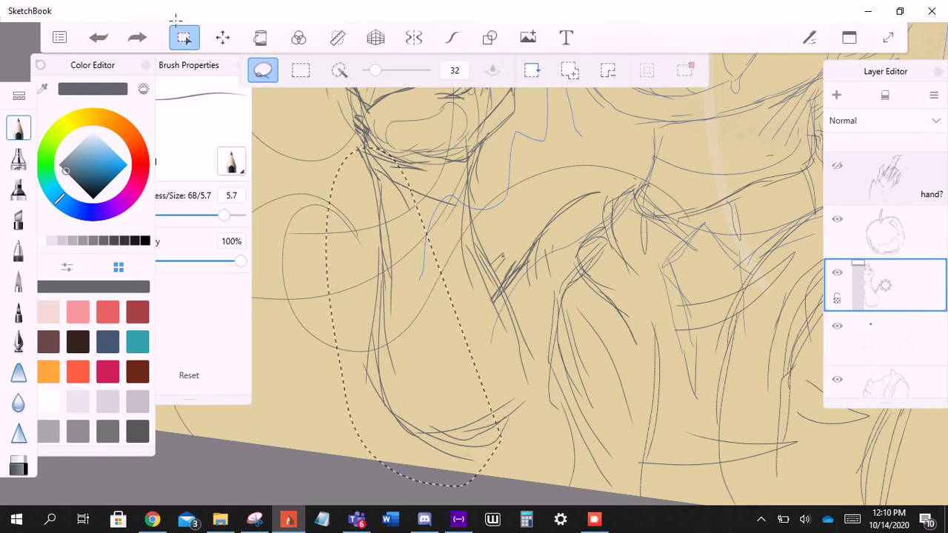
{"action": "key", "text": "v"}
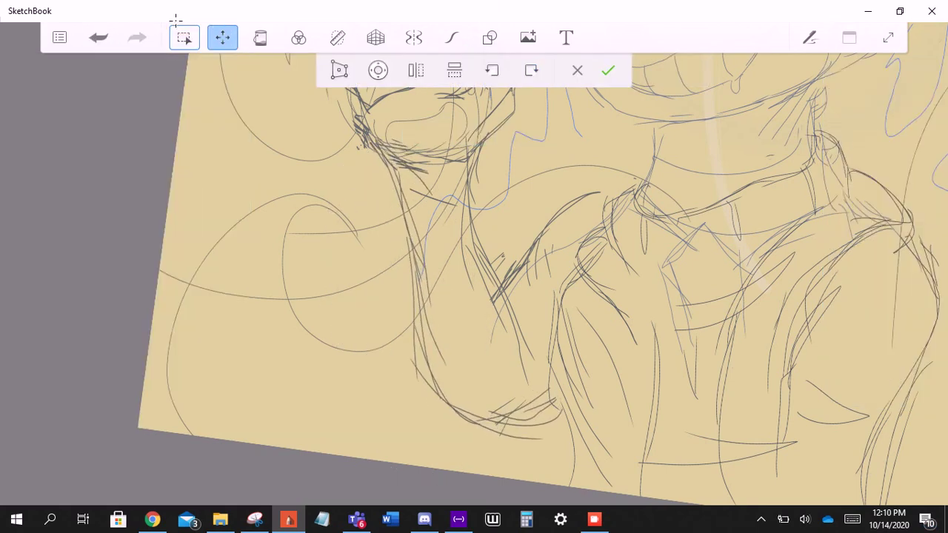
{"action": "key", "text": "Return"}
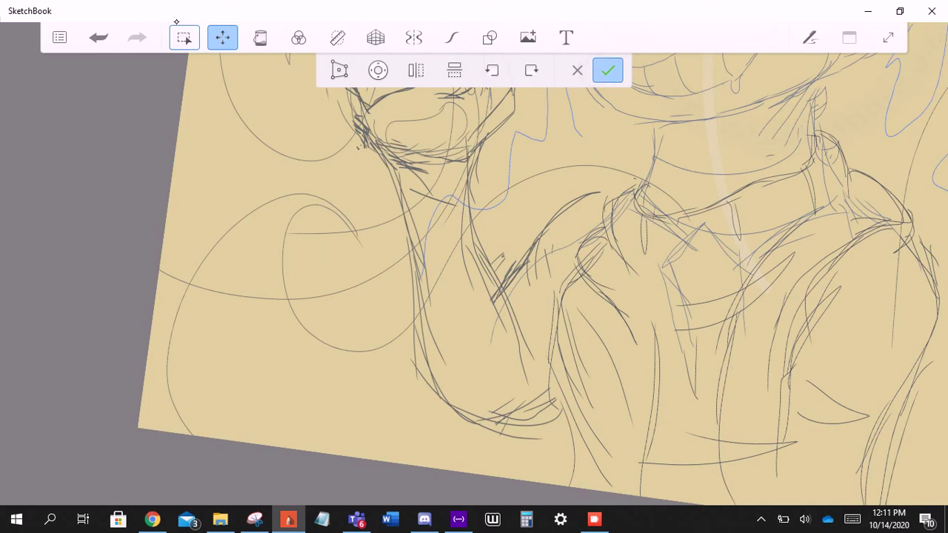
{"action": "left_click_drag", "start_coordinate": [415, 71], "coordinate": [385, 133]}
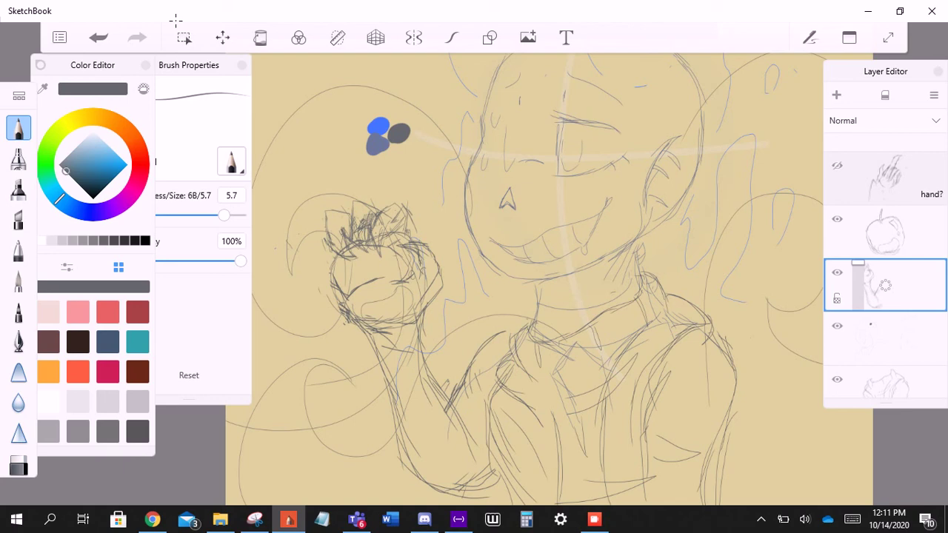
{"action": "left_click_drag", "start_coordinate": [388, 133], "coordinate": [396, 219]}
{"action": "left_click", "coordinate": [594, 520]}
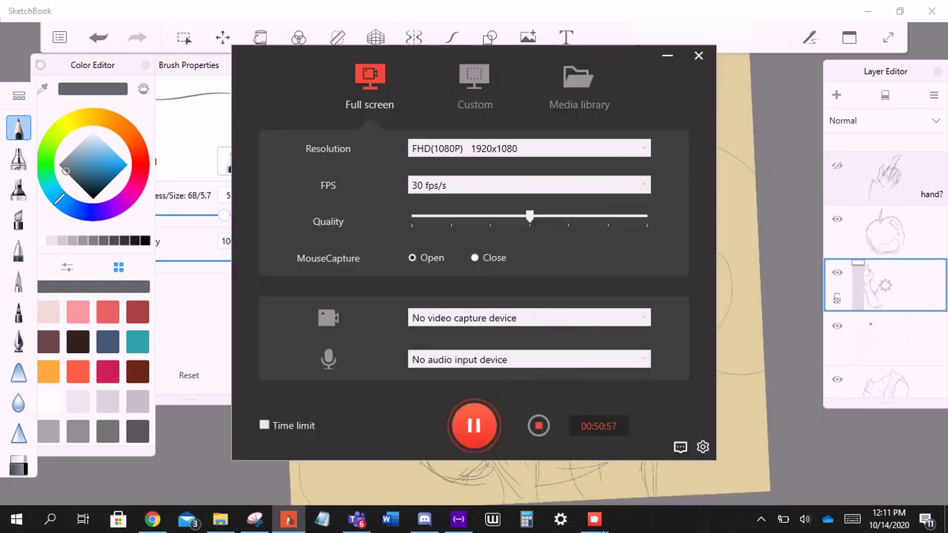
{"action": "left_click", "coordinate": [602, 530]}
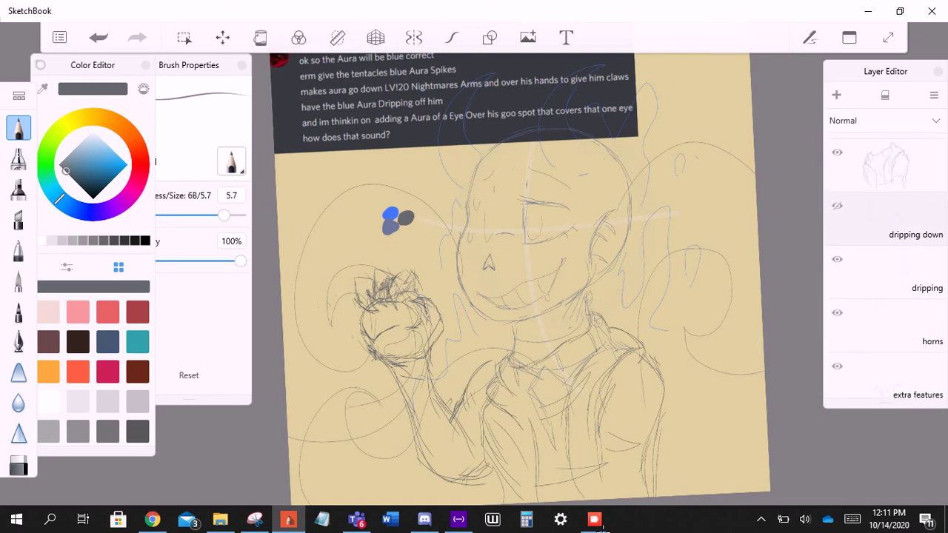
- Lower the opacity of the hand and arm layer to 89%
{"action": "mouse_move", "coordinate": [857, 237]}
{"action": "left_mouse_down"}
{"action": "mouse_move", "coordinate": [858, 261]}
{"action": "mouse_move", "coordinate": [857, 241]}
{"action": "left_mouse_up"}
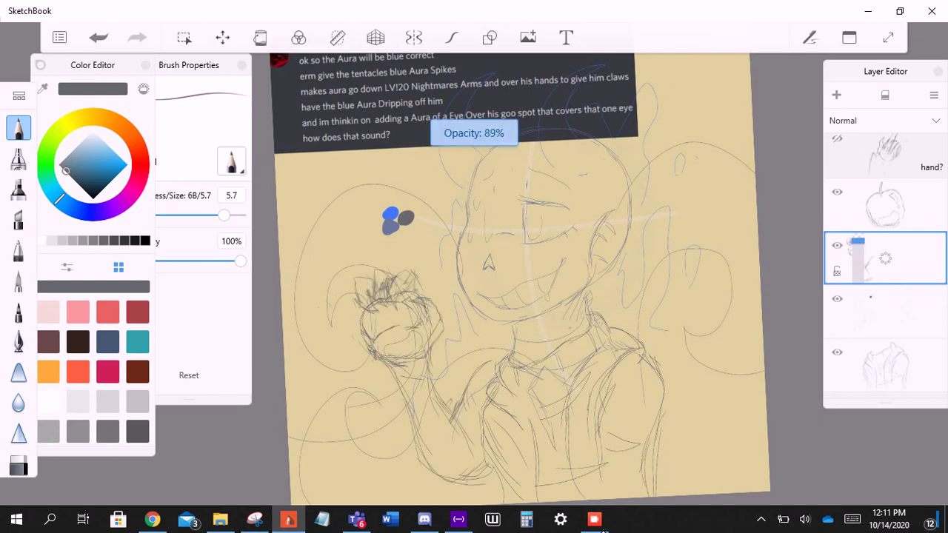
{"action": "scroll", "coordinate": [546, 243], "scroll_direction": "up", "scroll_amount": 3}
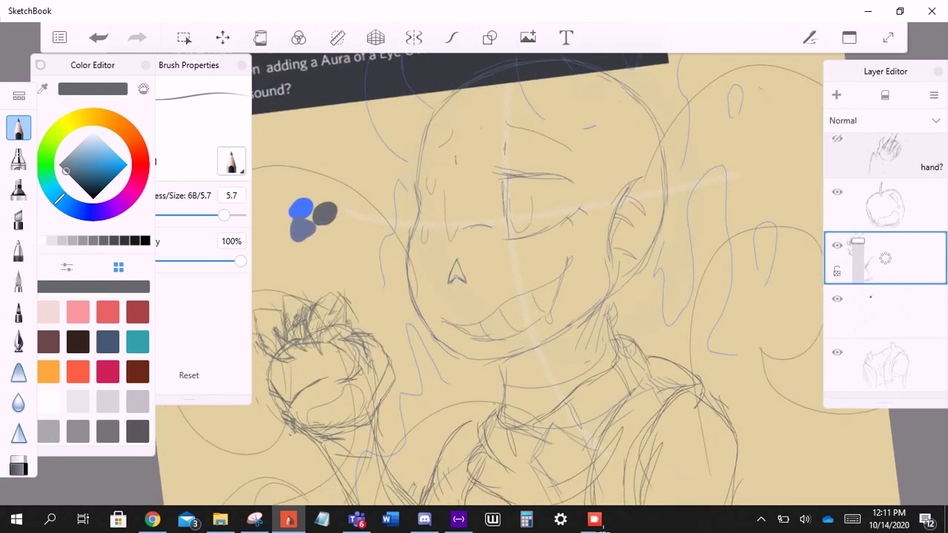
{"action": "scroll", "coordinate": [546, 243], "scroll_direction": "down", "scroll_amount": 4}
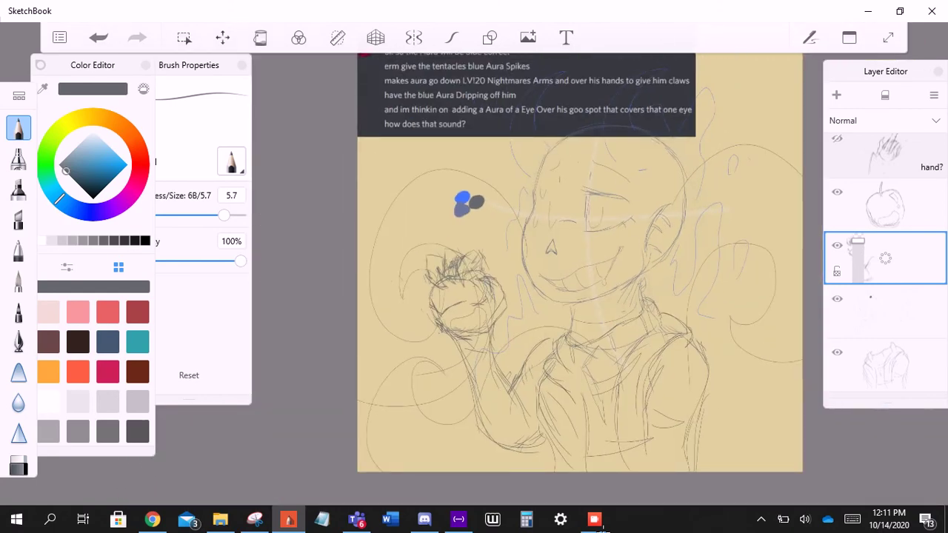
- Add a new layer above the hand and arm layer and sample the bright blue from the palette blobs
{"action": "scroll", "coordinate": [563, 166], "scroll_direction": "up", "scroll_amount": 4}
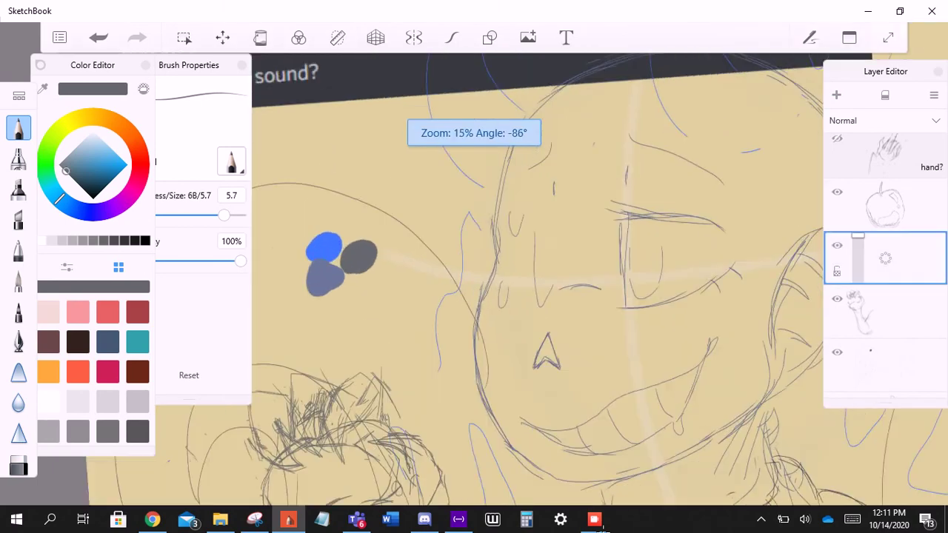
{"action": "left_click", "coordinate": [324, 243], "text": "alt"}
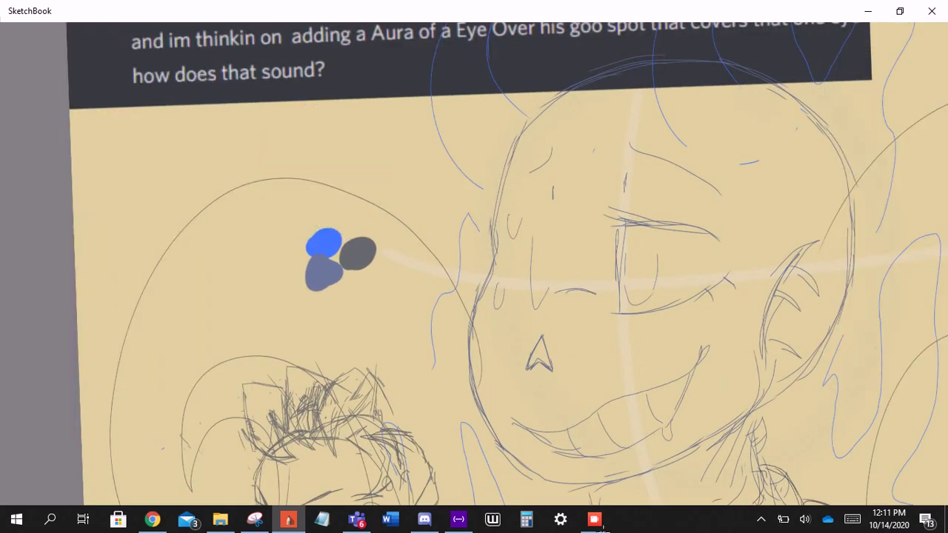
- Try sketching a blue diamond-shaped eye with a narrow slit pupil over the goo drips on the face
{"action": "scroll", "coordinate": [561, 228], "scroll_direction": "up", "scroll_amount": 2}
{"action": "scroll", "coordinate": [525, 222], "scroll_direction": "up", "scroll_amount": 2}
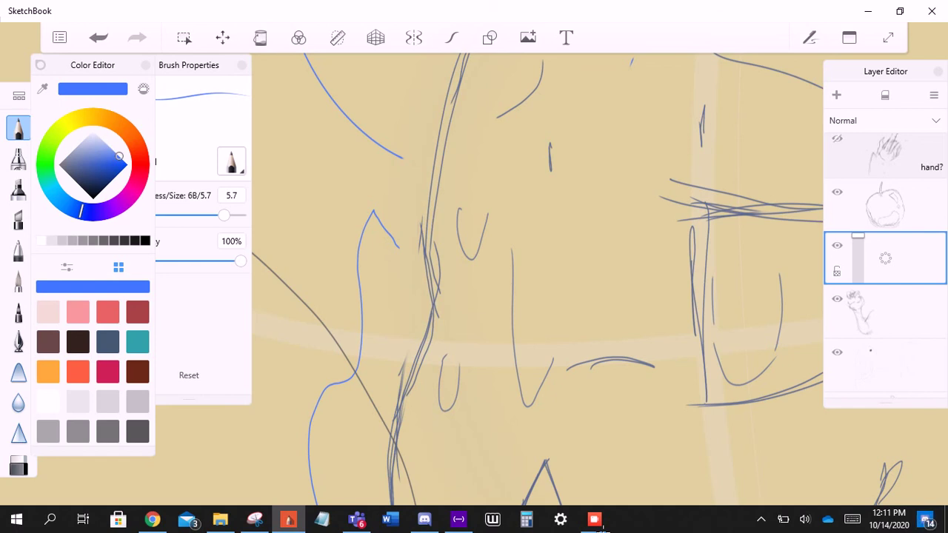
{"action": "left_click_drag", "start_coordinate": [519, 278], "coordinate": [522, 362]}
{"action": "key", "text": "ctrl+z"}
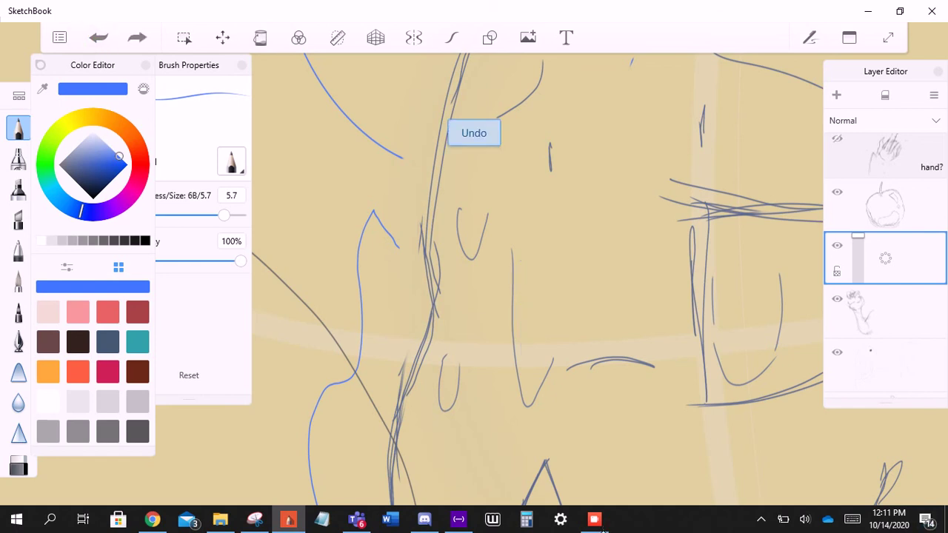
{"action": "mouse_move", "coordinate": [441, 334]}
{"action": "left_mouse_down"}
{"action": "mouse_move", "coordinate": [494, 251]}
{"action": "mouse_move", "coordinate": [539, 311]}
{"action": "left_mouse_up"}
{"action": "left_click_drag", "start_coordinate": [490, 248], "coordinate": [540, 312]}
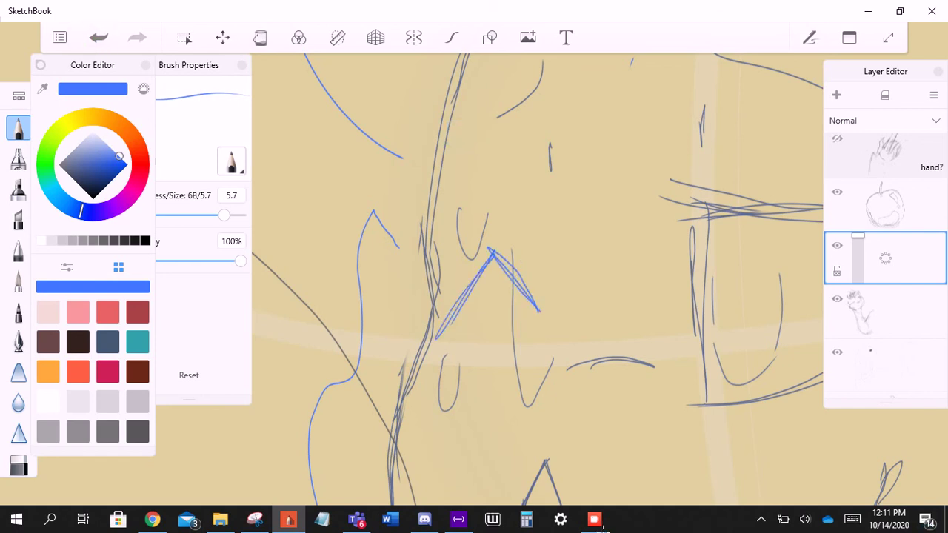
{"action": "left_click_drag", "start_coordinate": [428, 335], "coordinate": [497, 395]}
{"action": "left_click_drag", "start_coordinate": [538, 321], "coordinate": [495, 405]}
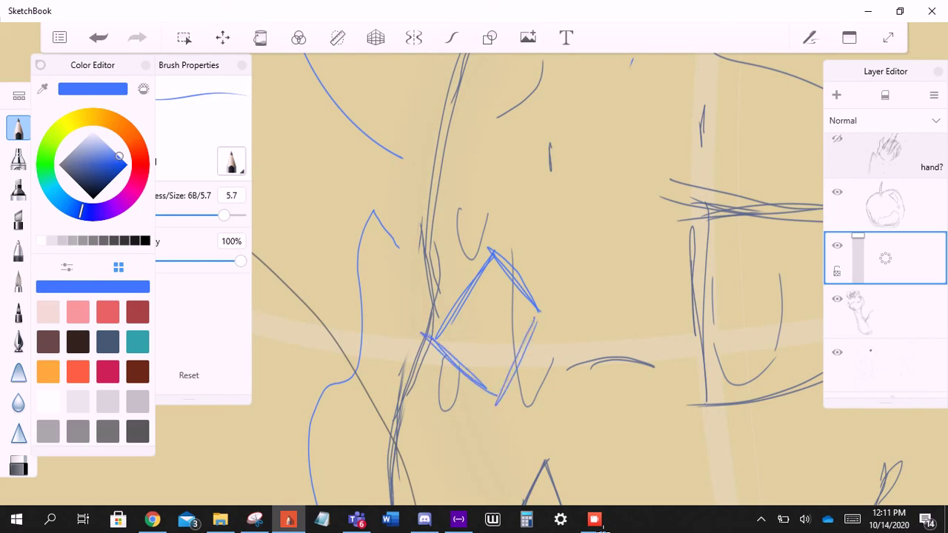
{"action": "mouse_move", "coordinate": [481, 299]}
{"action": "left_mouse_down"}
{"action": "mouse_move", "coordinate": [488, 374]}
{"action": "mouse_move", "coordinate": [486, 366]}
{"action": "left_mouse_up"}
{"action": "left_click_drag", "start_coordinate": [485, 309], "coordinate": [487, 367]}
{"action": "left_click_drag", "start_coordinate": [491, 292], "coordinate": [492, 366]}
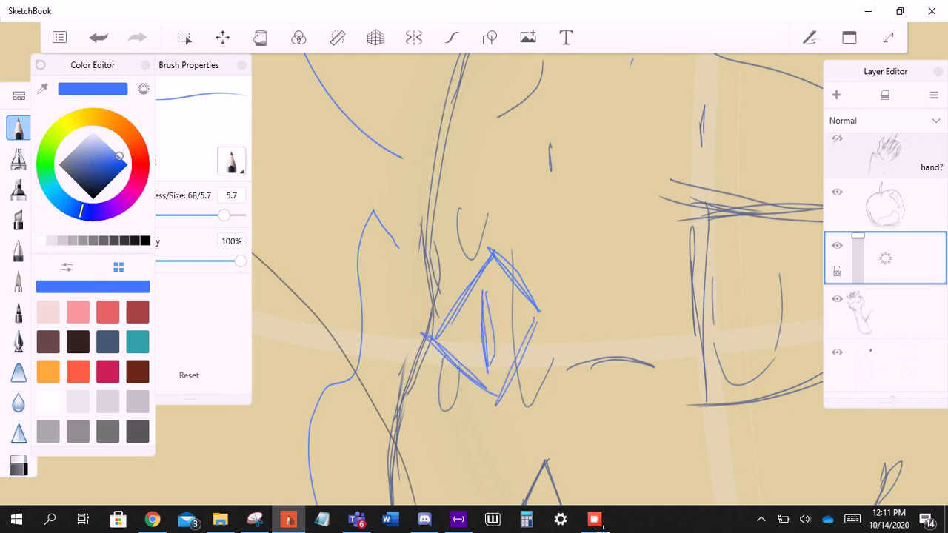
{"action": "scroll", "coordinate": [474, 281], "scroll_direction": "down", "scroll_amount": 5}
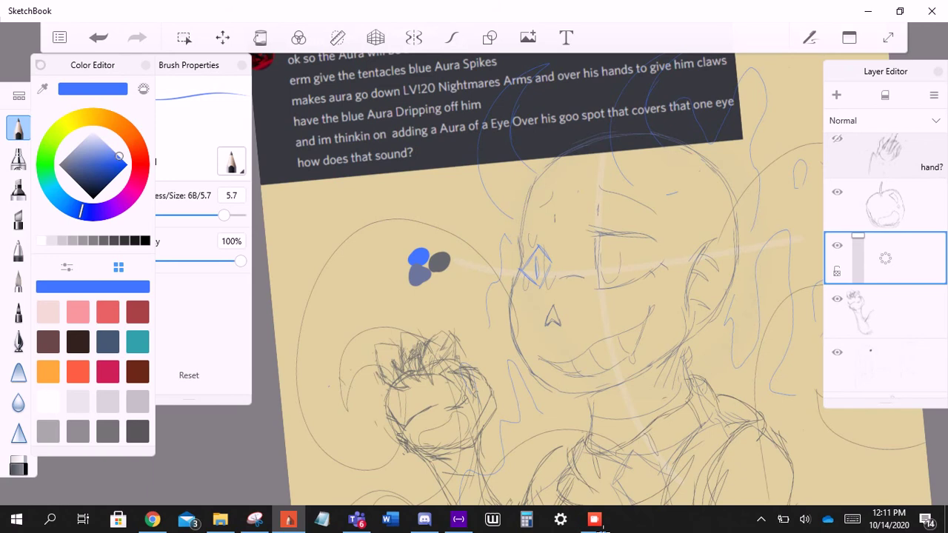
{"action": "scroll", "coordinate": [474, 282], "scroll_direction": "up", "scroll_amount": 2}
- Switch to the browser and reread the client's aura description in the Twitter messages, then return to SketchBook
{"action": "key", "text": "alt+Tab"}
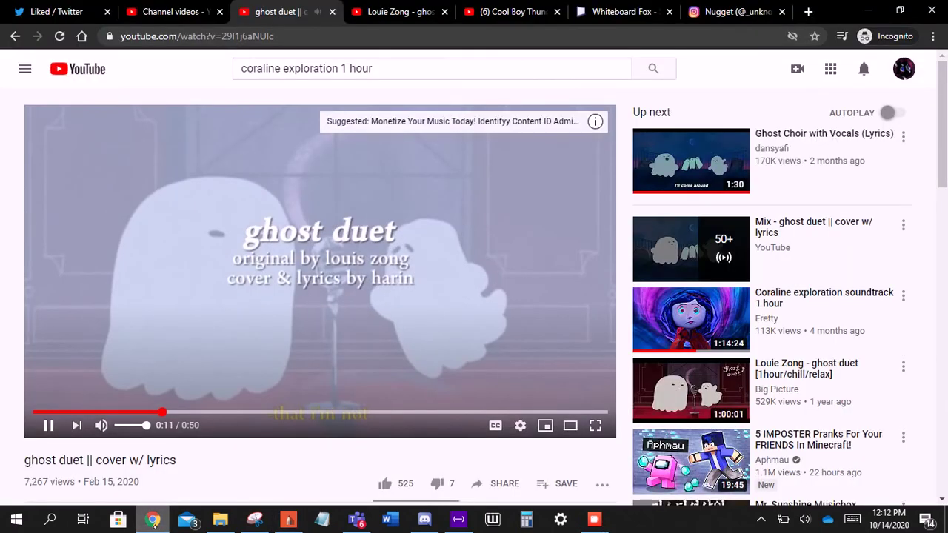
{"action": "key", "text": "ctrl+1"}
{"action": "left_click", "coordinate": [104, 200]}
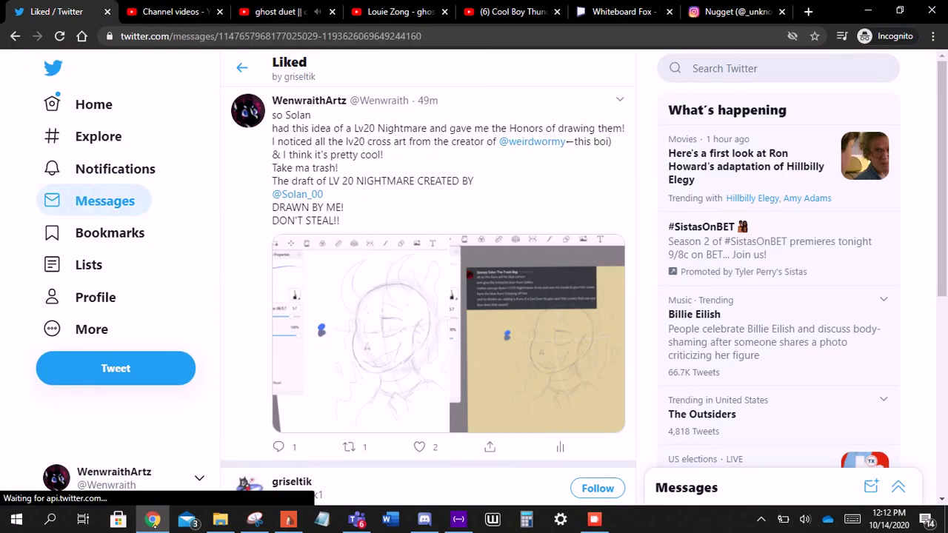
{"action": "scroll", "coordinate": [696, 274], "scroll_direction": "up", "scroll_amount": 1}
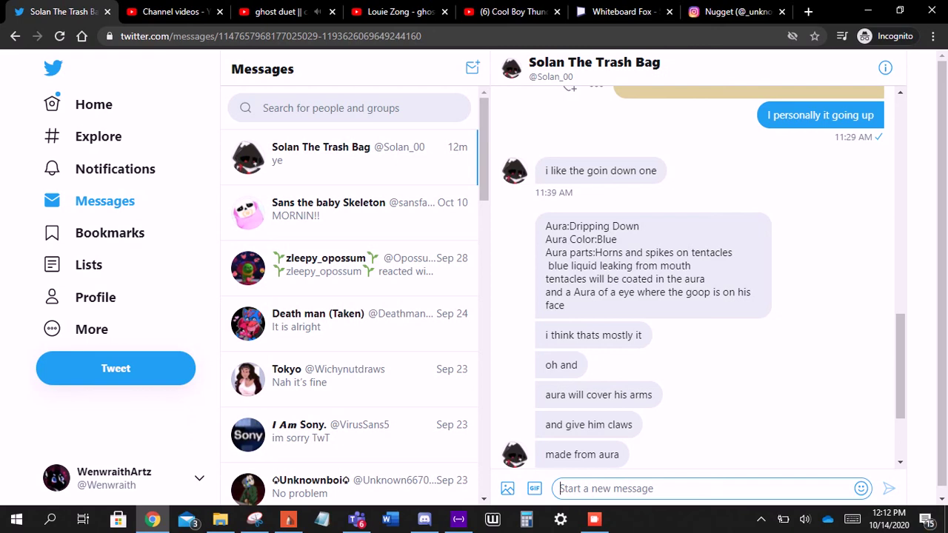
{"action": "left_click", "coordinate": [288, 518]}
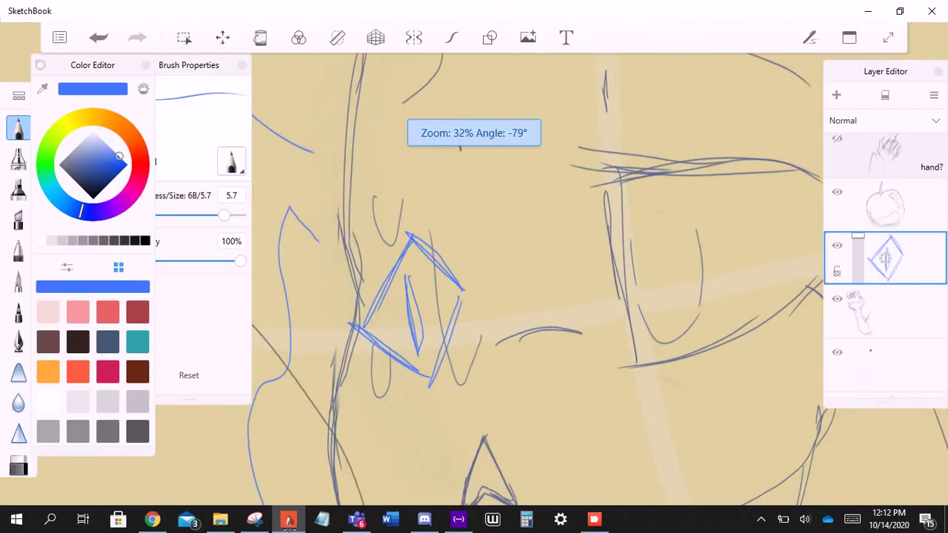
- Undo all strokes of the blue diamond-shaped eye
{"action": "key", "text": "ctrl+z"}
{"action": "key", "text": "ctrl+z"}
{"action": "key", "text": "ctrl+z"}
{"action": "key", "text": "ctrl+z"}
{"action": "key", "text": "ctrl+z"}
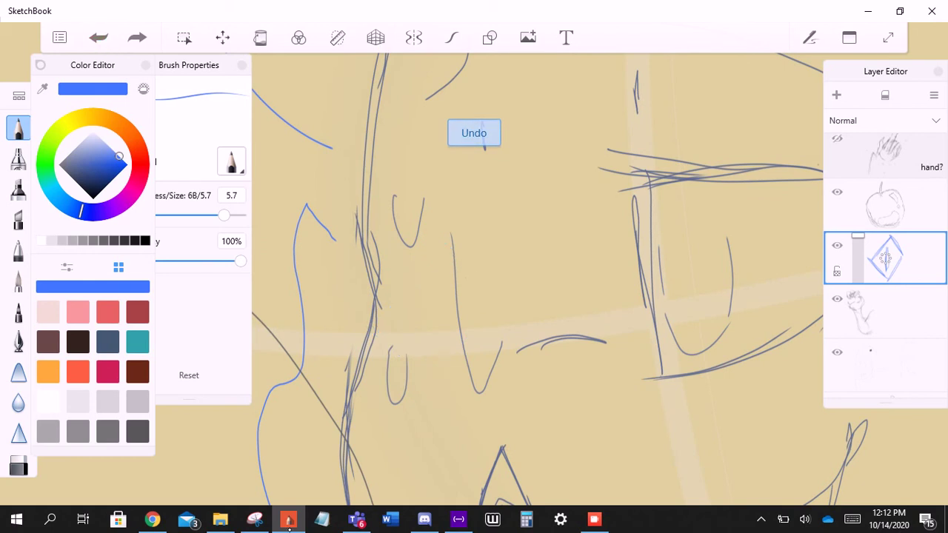
- Try several rounded and oval outlines for the blue aura eye over the goo drips, undoing each one
{"action": "mouse_move", "coordinate": [450, 356]}
{"action": "left_mouse_down"}
{"action": "mouse_move", "coordinate": [437, 254]}
{"action": "mouse_move", "coordinate": [375, 327]}
{"action": "mouse_move", "coordinate": [444, 354]}
{"action": "left_mouse_up"}
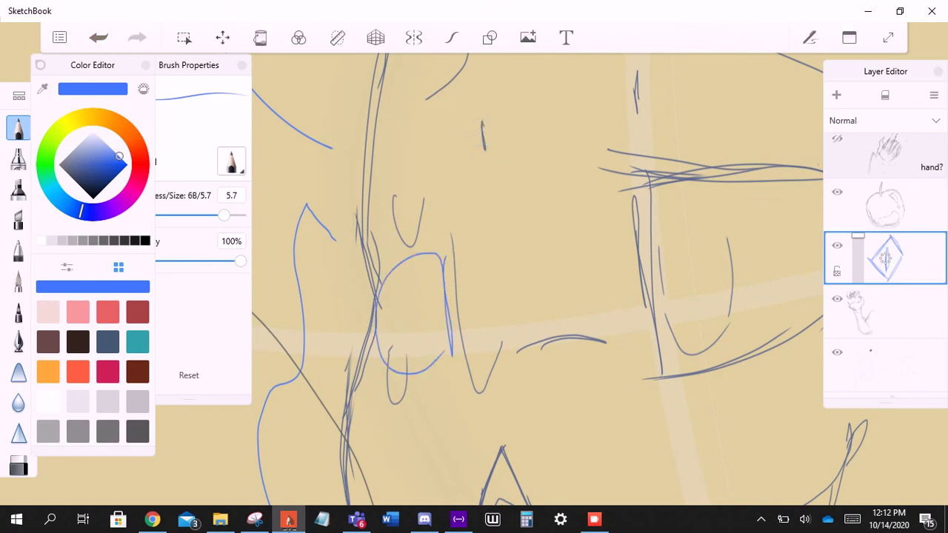
{"action": "key", "text": "ctrl+z"}
{"action": "mouse_move", "coordinate": [406, 263]}
{"action": "left_mouse_down"}
{"action": "mouse_move", "coordinate": [453, 296]}
{"action": "mouse_move", "coordinate": [404, 376]}
{"action": "left_mouse_up"}
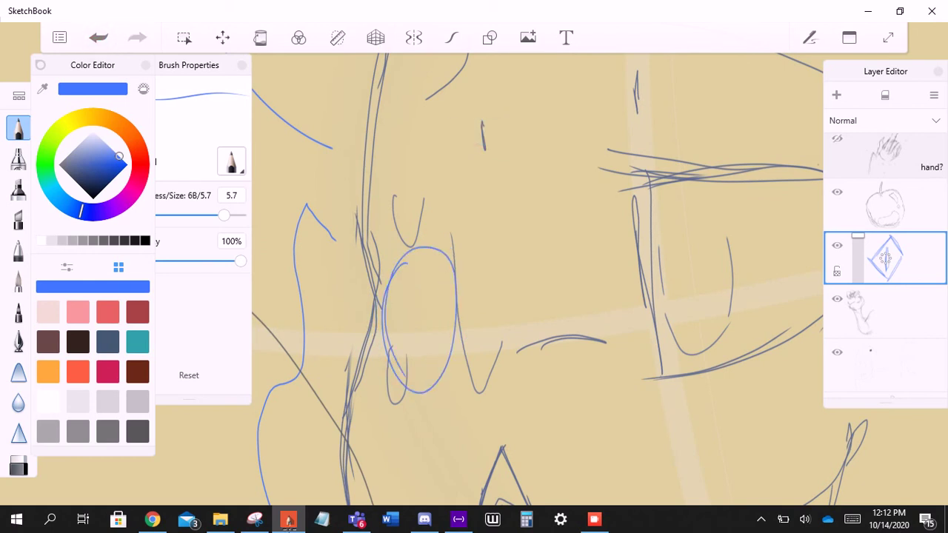
{"action": "key", "text": "ctrl+z"}
{"action": "mouse_move", "coordinate": [437, 244]}
{"action": "left_mouse_down"}
{"action": "mouse_move", "coordinate": [415, 389]}
{"action": "mouse_move", "coordinate": [419, 337]}
{"action": "left_mouse_up"}
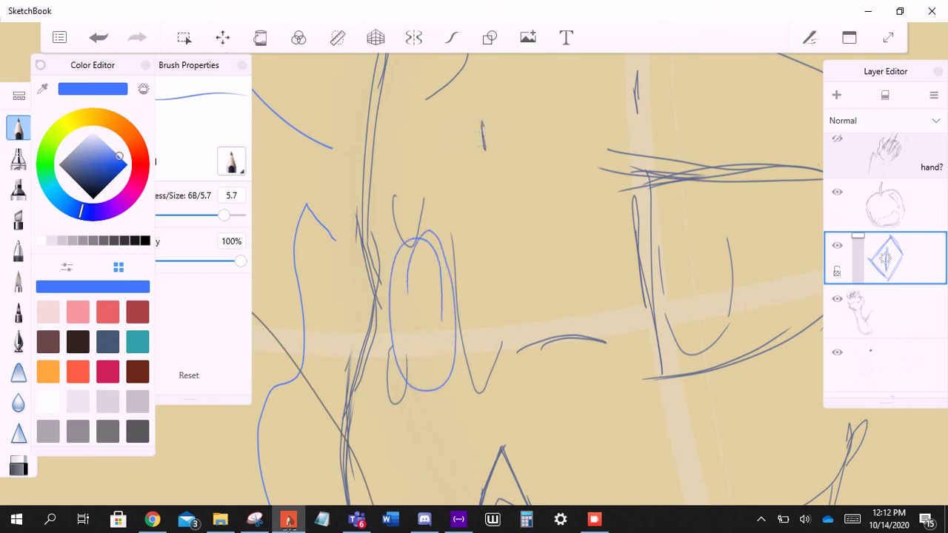
{"action": "scroll", "coordinate": [474, 281], "scroll_direction": "down", "scroll_amount": 5}
{"action": "scroll", "coordinate": [474, 281], "scroll_direction": "up", "scroll_amount": 5}
{"action": "key", "text": "ctrl+z"}
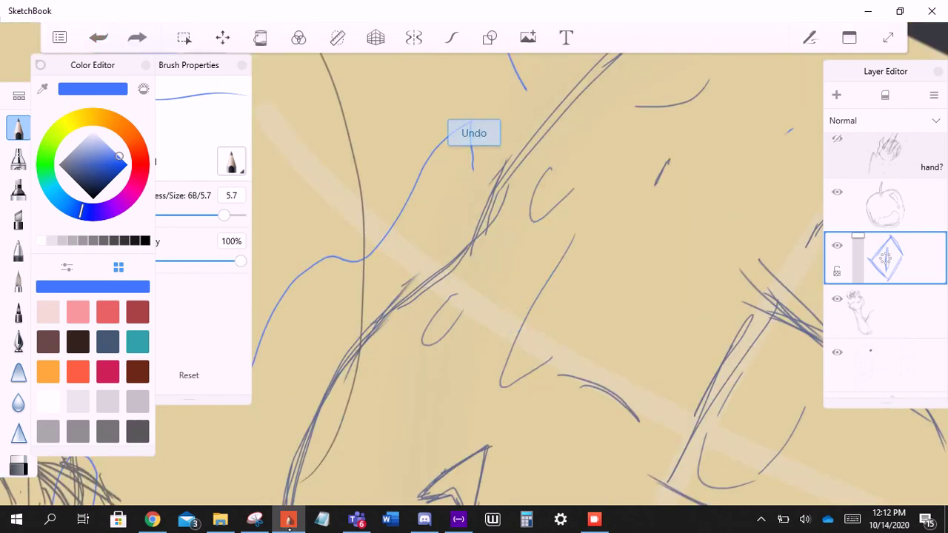
{"action": "mouse_move", "coordinate": [512, 237]}
{"action": "left_mouse_down"}
{"action": "mouse_move", "coordinate": [486, 280]}
{"action": "mouse_move", "coordinate": [472, 331]}
{"action": "mouse_move", "coordinate": [538, 280]}
{"action": "mouse_move", "coordinate": [541, 218]}
{"action": "left_mouse_up"}
{"action": "scroll", "coordinate": [474, 281], "scroll_direction": "down", "scroll_amount": 5}
{"action": "key", "text": "ctrl+z"}
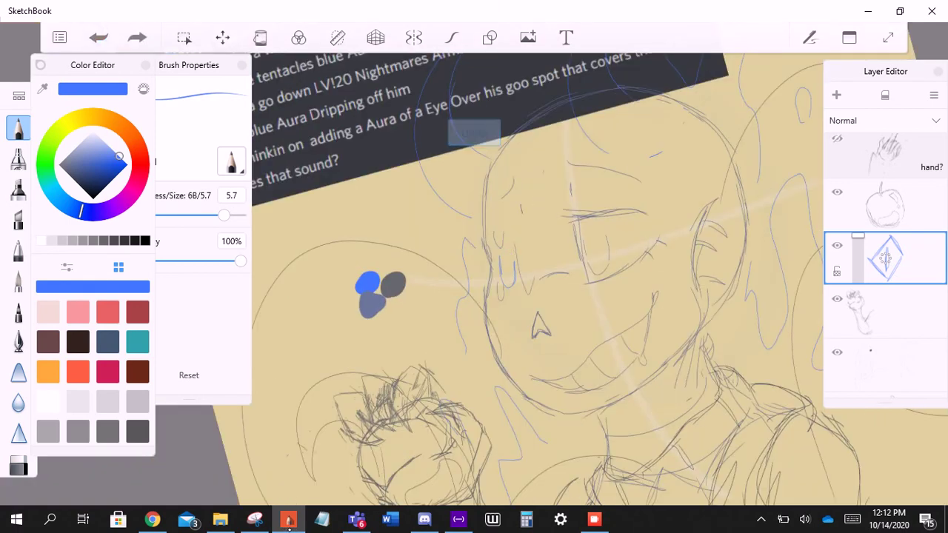
{"action": "scroll", "coordinate": [541, 329], "scroll_direction": "up", "scroll_amount": 5}
{"action": "key", "text": "ctrl+z"}
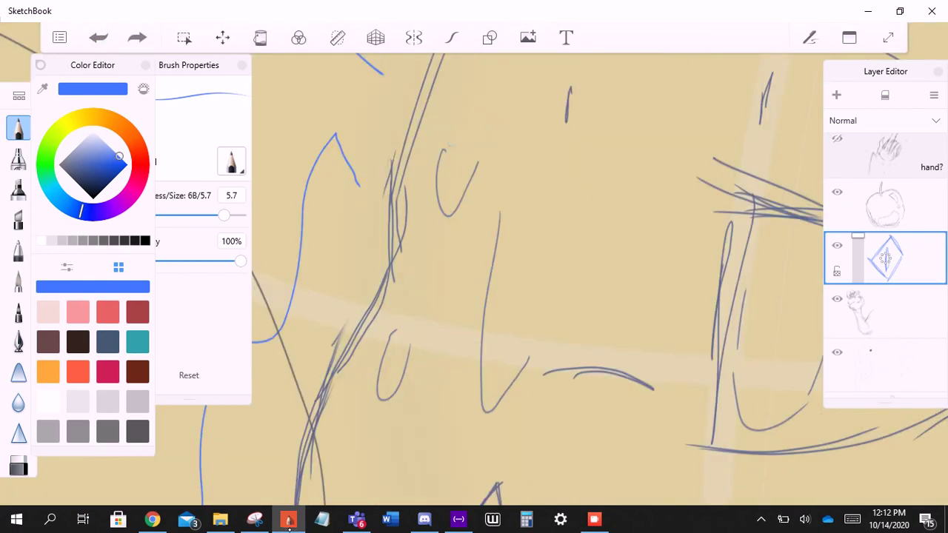
- Sketch an open U-shaped blue eye with a narrow pointed pupil over the goo drips, dropping the extra stroke above it
{"action": "mouse_move", "coordinate": [436, 243]}
{"action": "left_mouse_down"}
{"action": "mouse_move", "coordinate": [423, 300]}
{"action": "mouse_move", "coordinate": [444, 230]}
{"action": "mouse_move", "coordinate": [511, 271]}
{"action": "mouse_move", "coordinate": [511, 250]}
{"action": "mouse_move", "coordinate": [427, 321]}
{"action": "mouse_move", "coordinate": [523, 293]}
{"action": "left_mouse_up"}
{"action": "mouse_move", "coordinate": [474, 238]}
{"action": "left_mouse_down"}
{"action": "mouse_move", "coordinate": [449, 326]}
{"action": "mouse_move", "coordinate": [474, 303]}
{"action": "left_mouse_up"}
{"action": "left_click_drag", "start_coordinate": [448, 352], "coordinate": [471, 300]}
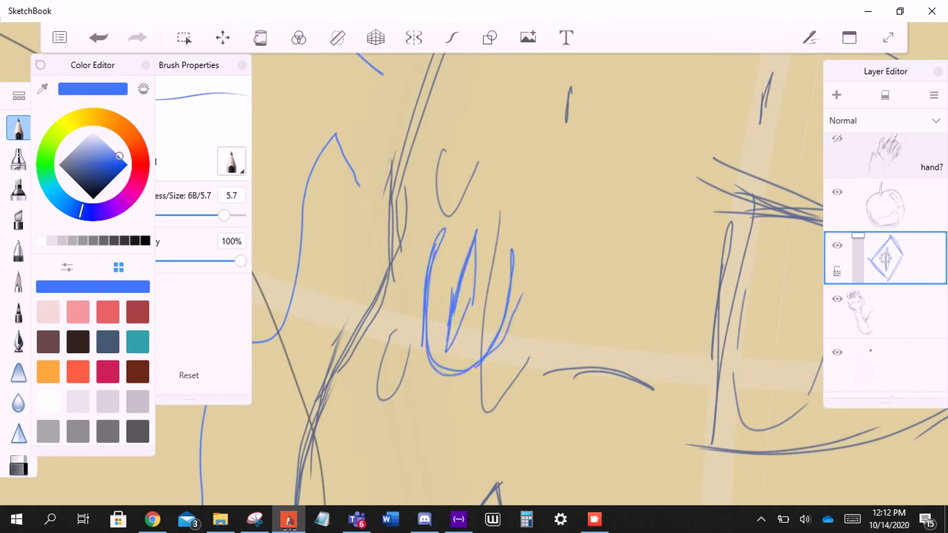
{"action": "left_click_drag", "start_coordinate": [468, 207], "coordinate": [505, 189]}
{"action": "scroll", "coordinate": [474, 282], "scroll_direction": "down", "scroll_amount": 5}
{"action": "key", "text": "ctrl+z"}
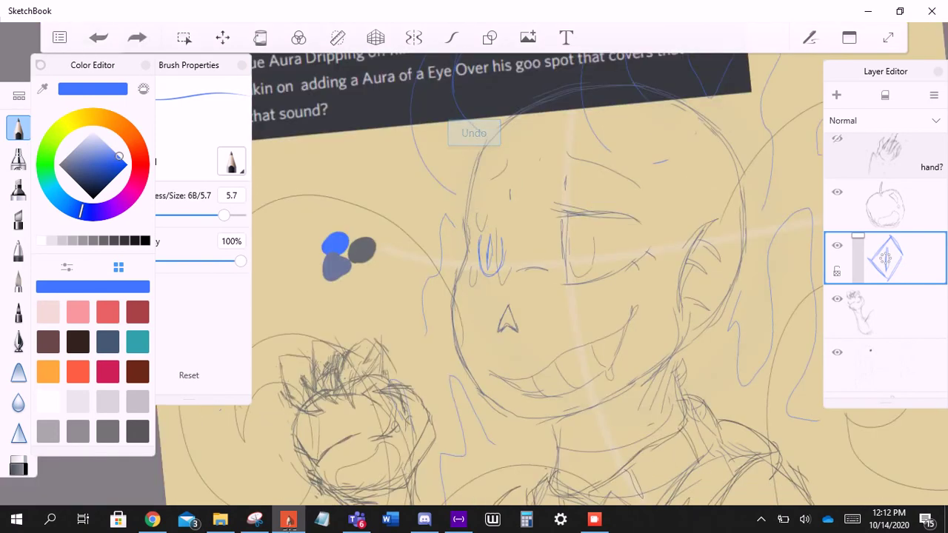
{"action": "scroll", "coordinate": [474, 281], "scroll_direction": "down", "scroll_amount": 3}
{"action": "scroll", "coordinate": [474, 282], "scroll_direction": "up", "scroll_amount": 6}
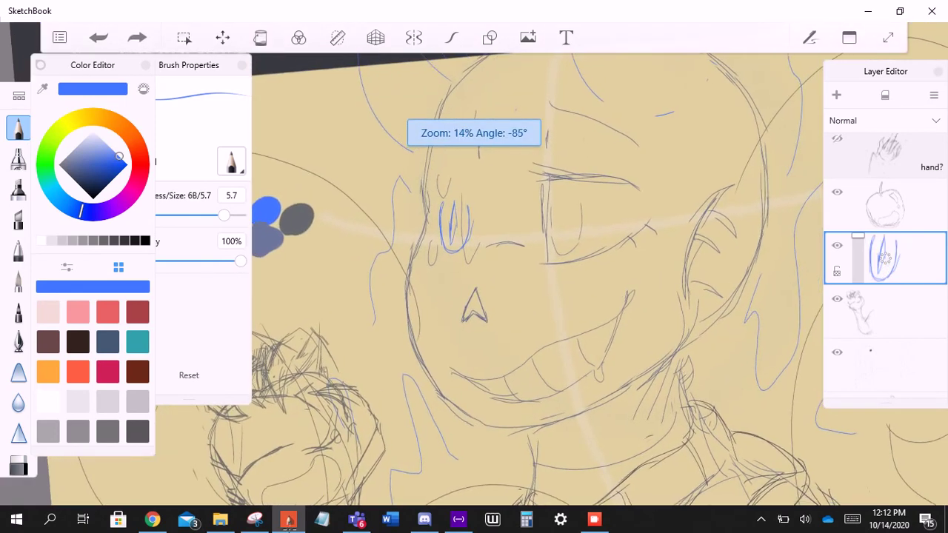
- Recheck the client's aura notes in the browser and outline blue liquid leaking from the mouth corner toward the jawline
{"action": "key", "text": "alt+Tab"}
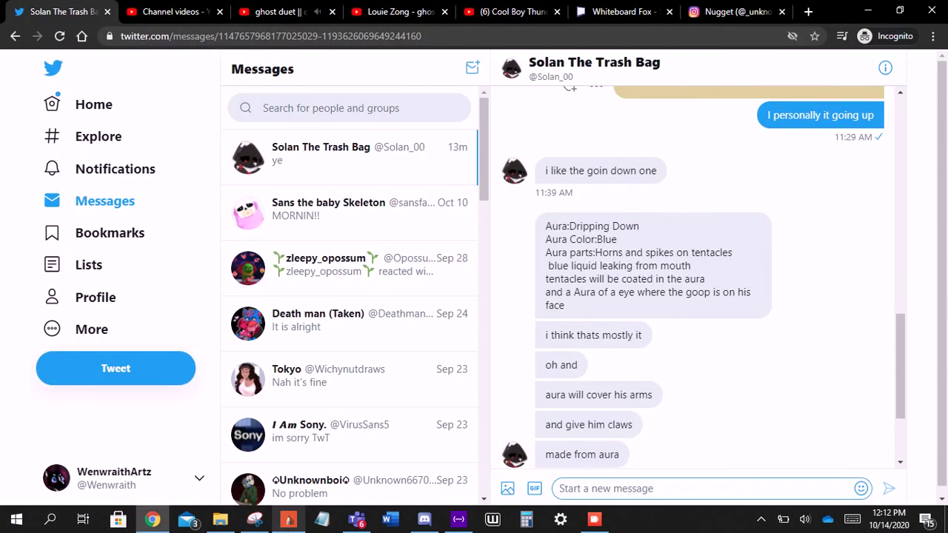
{"action": "left_click", "coordinate": [289, 521]}
{"action": "scroll", "coordinate": [474, 282], "scroll_direction": "up", "scroll_amount": 5}
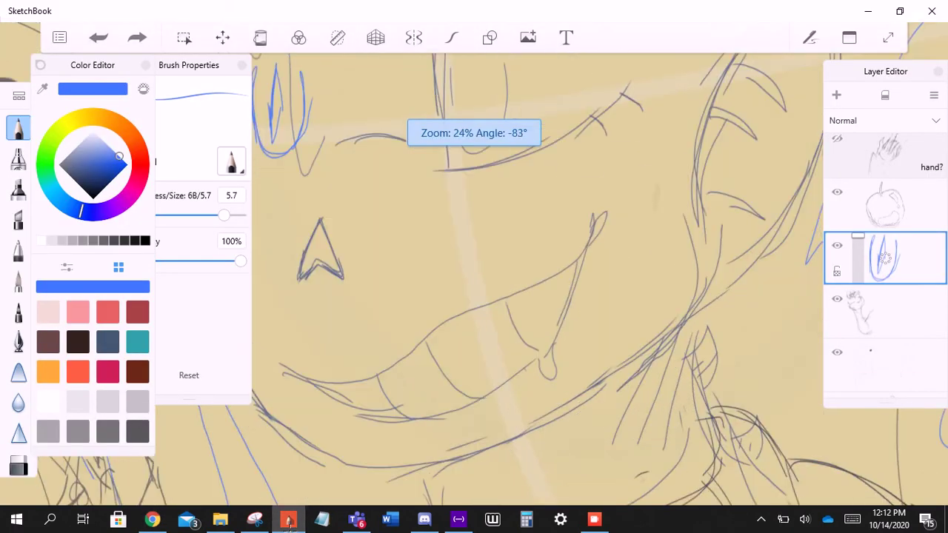
{"action": "scroll", "coordinate": [474, 282], "scroll_direction": "up", "scroll_amount": 2}
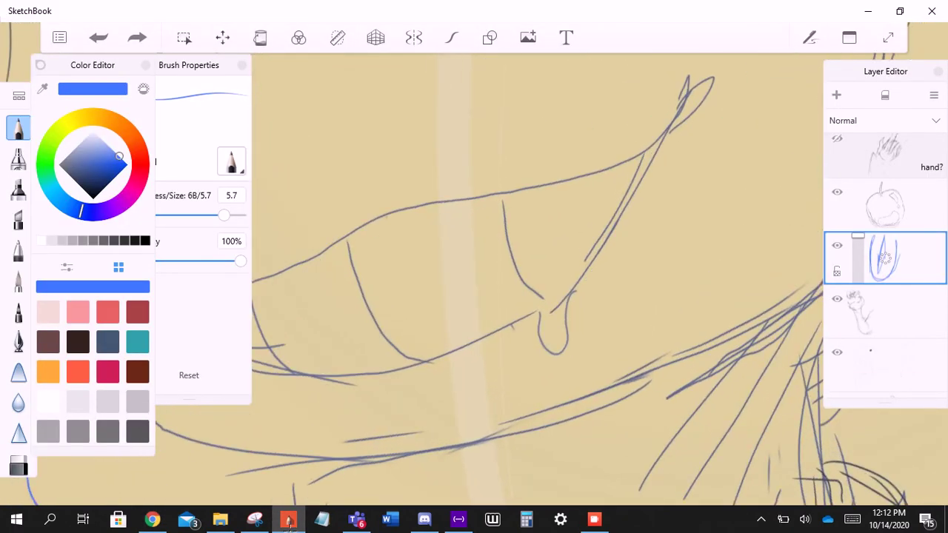
{"action": "left_click_drag", "start_coordinate": [580, 222], "coordinate": [529, 307]}
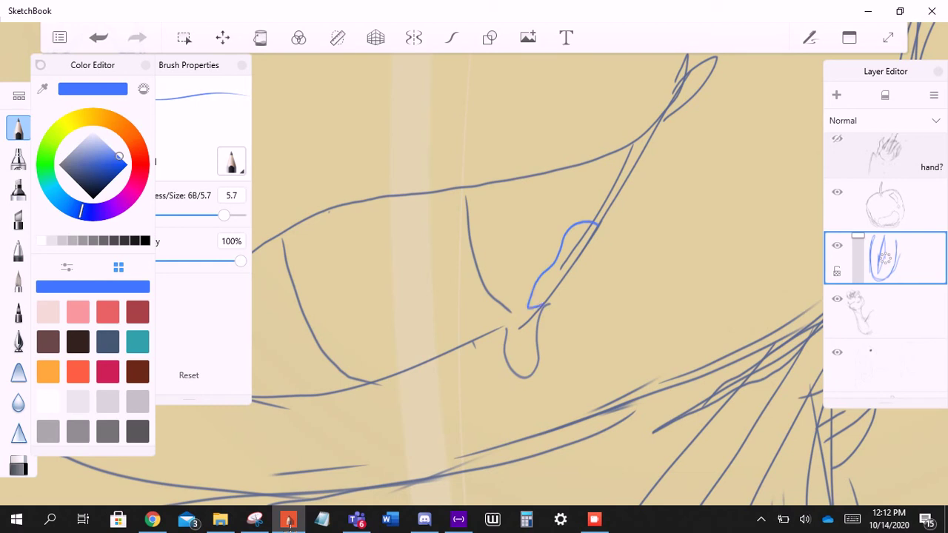
{"action": "left_click_drag", "start_coordinate": [597, 226], "coordinate": [609, 406]}
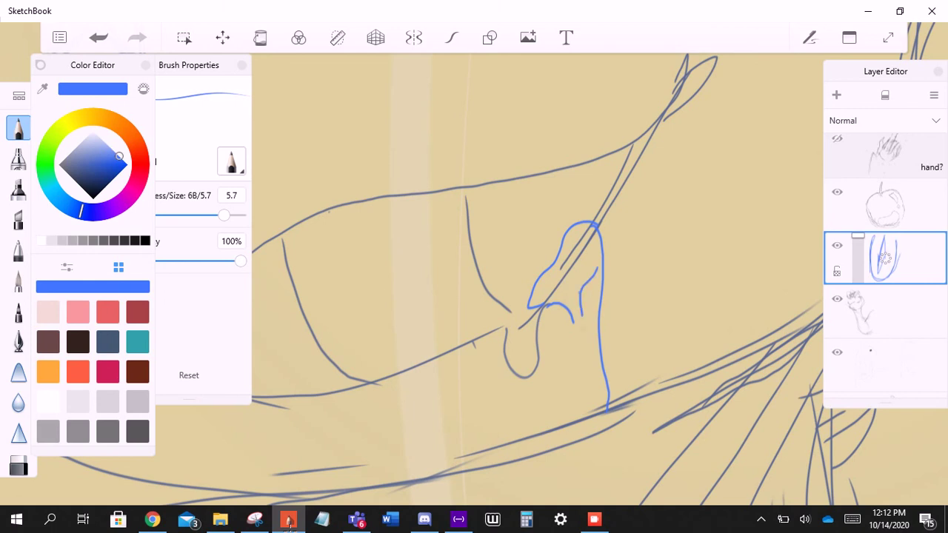
{"action": "left_click_drag", "start_coordinate": [585, 316], "coordinate": [582, 382]}
{"action": "scroll", "coordinate": [474, 282], "scroll_direction": "up", "scroll_amount": 1}
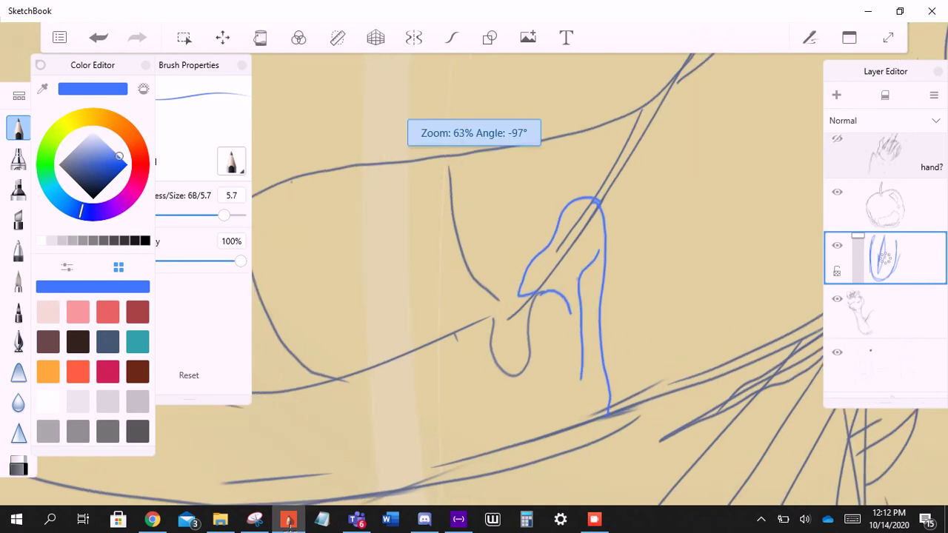
{"action": "left_click", "coordinate": [289, 520]}
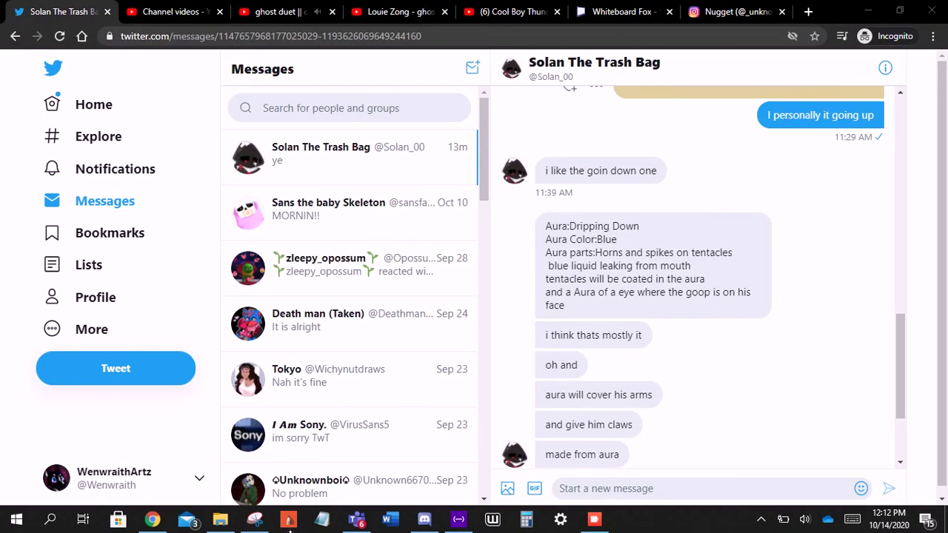
{"action": "left_click", "coordinate": [289, 520]}
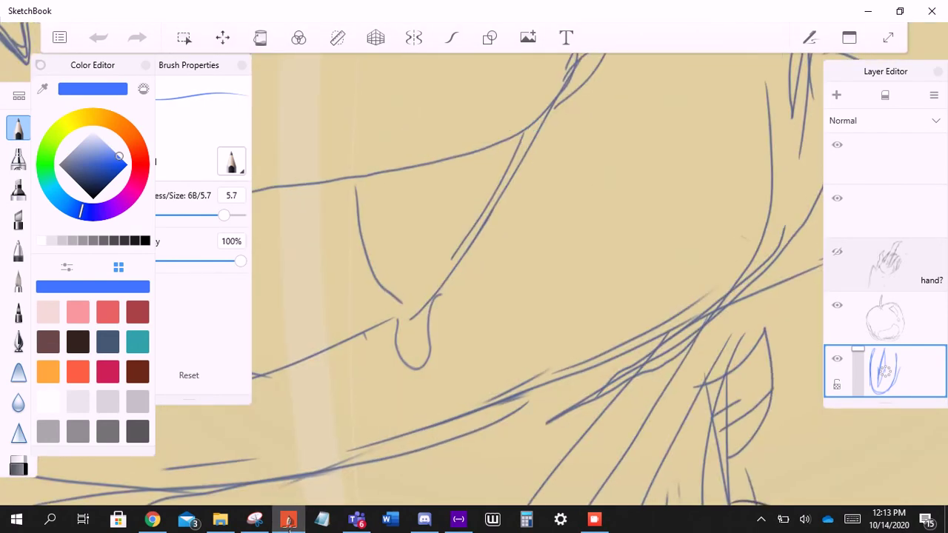
- Redraw the blue liquid leaking over the mouth corner, running down and forking at the jawline
{"action": "left_click_drag", "start_coordinate": [487, 210], "coordinate": [425, 300]}
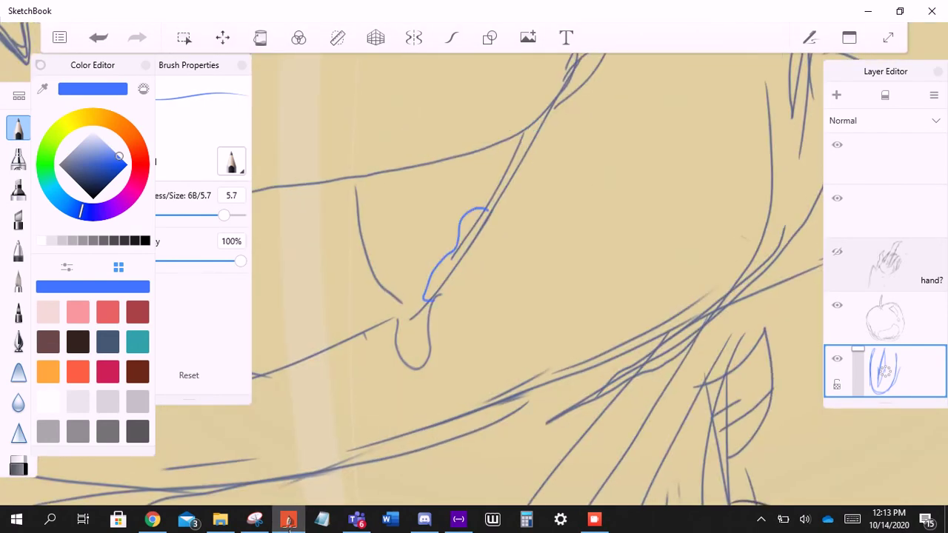
{"action": "left_click_drag", "start_coordinate": [489, 275], "coordinate": [520, 323]}
{"action": "key", "text": "ctrl+z"}
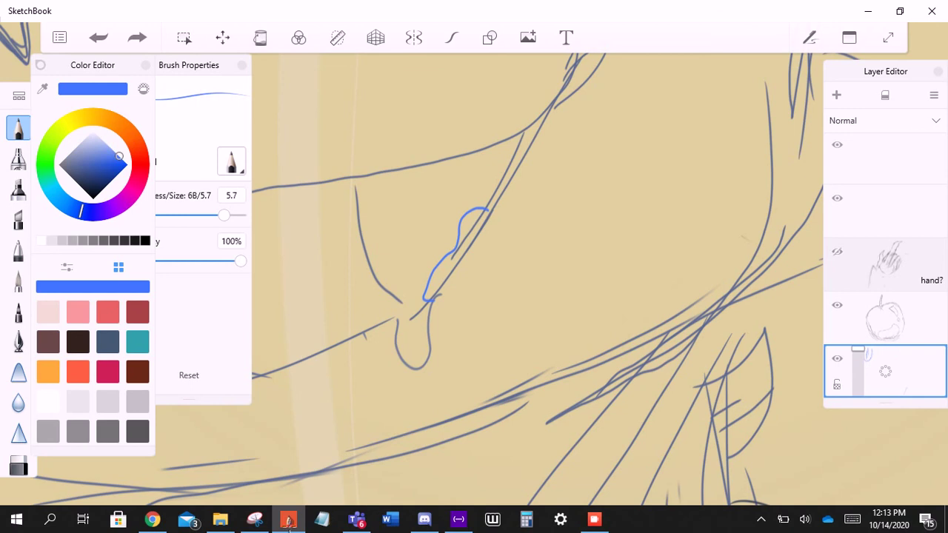
{"action": "left_click_drag", "start_coordinate": [464, 324], "coordinate": [439, 382]}
{"action": "key", "text": "ctrl+z"}
{"action": "left_click_drag", "start_coordinate": [434, 298], "coordinate": [454, 413]}
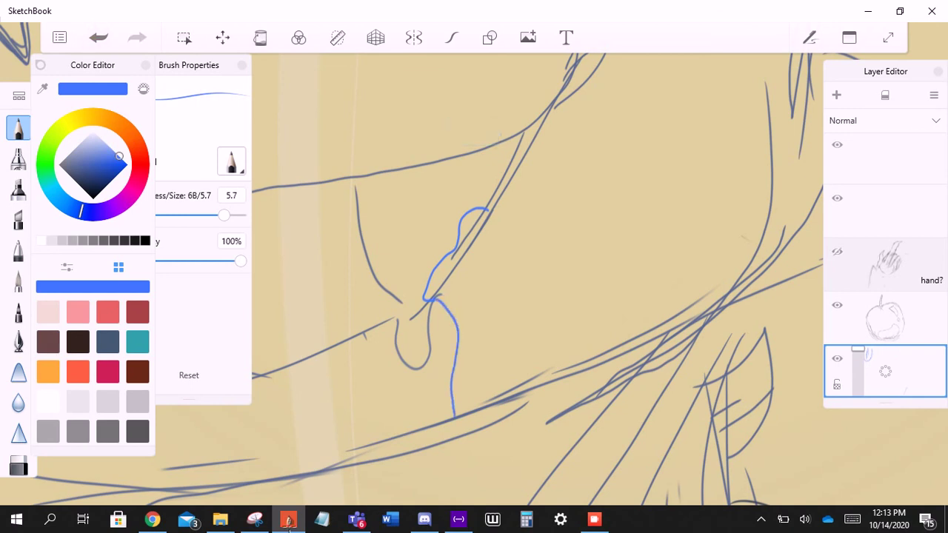
{"action": "mouse_move", "coordinate": [467, 322]}
{"action": "left_mouse_down"}
{"action": "mouse_move", "coordinate": [503, 386]}
{"action": "mouse_move", "coordinate": [463, 418]}
{"action": "left_mouse_up"}
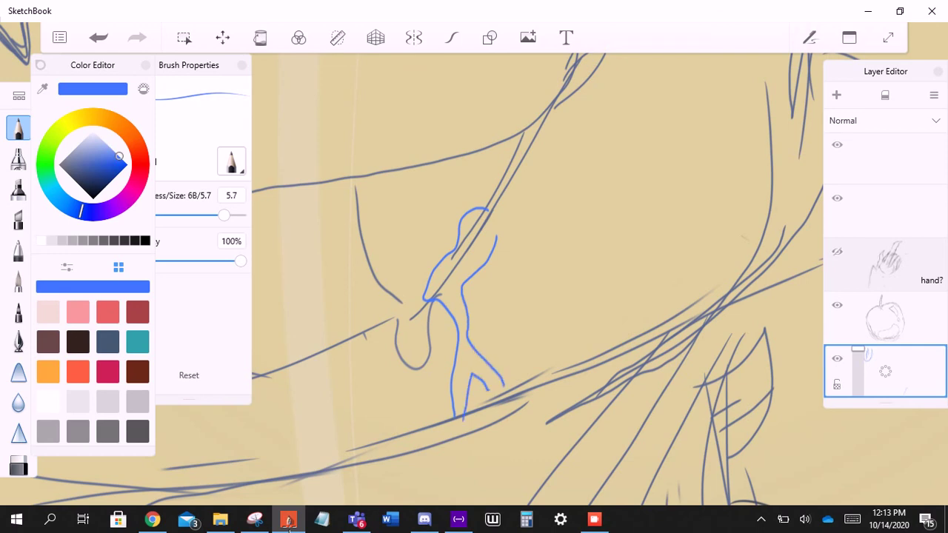
{"action": "mouse_move", "coordinate": [498, 217]}
{"action": "left_mouse_down"}
{"action": "mouse_move", "coordinate": [479, 347]}
{"action": "mouse_move", "coordinate": [504, 384]}
{"action": "left_mouse_up"}
{"action": "scroll", "coordinate": [524, 278], "scroll_direction": "down", "scroll_amount": 5}
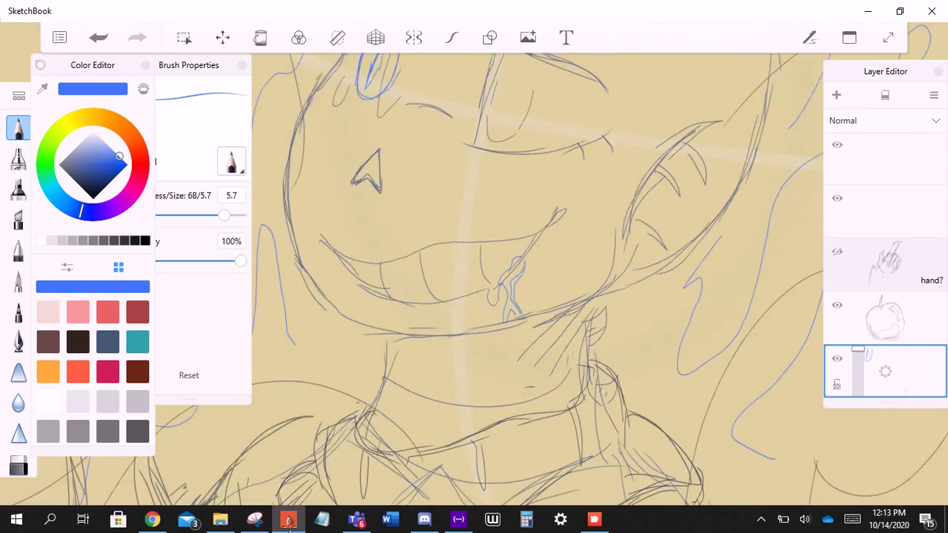
- Sketch blue drips hanging under the jawline and chin, with a narrow pointed one falling over the neck
{"action": "scroll", "coordinate": [474, 278], "scroll_direction": "down", "scroll_amount": 5}
{"action": "scroll", "coordinate": [474, 278], "scroll_direction": "up", "scroll_amount": 5}
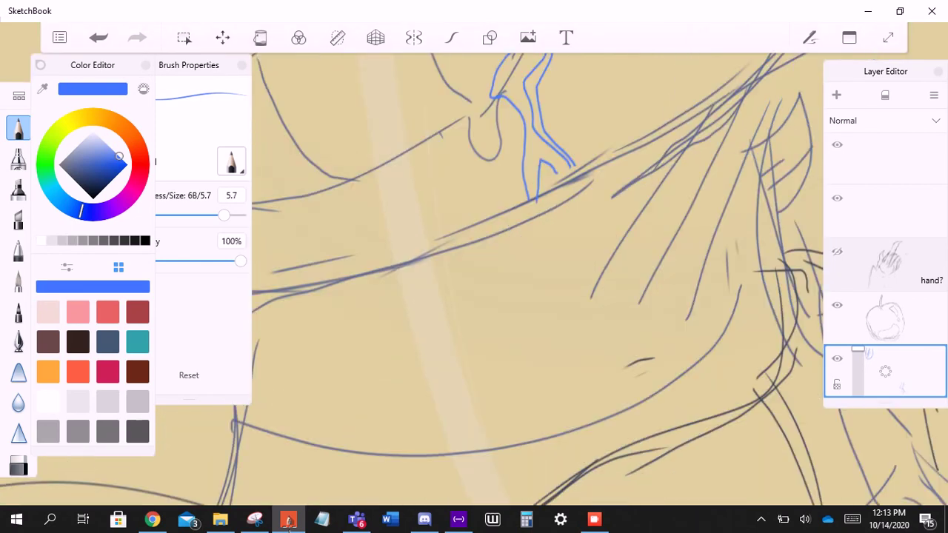
{"action": "left_click_drag", "start_coordinate": [459, 241], "coordinate": [500, 221]}
{"action": "scroll", "coordinate": [474, 279], "scroll_direction": "down", "scroll_amount": 2}
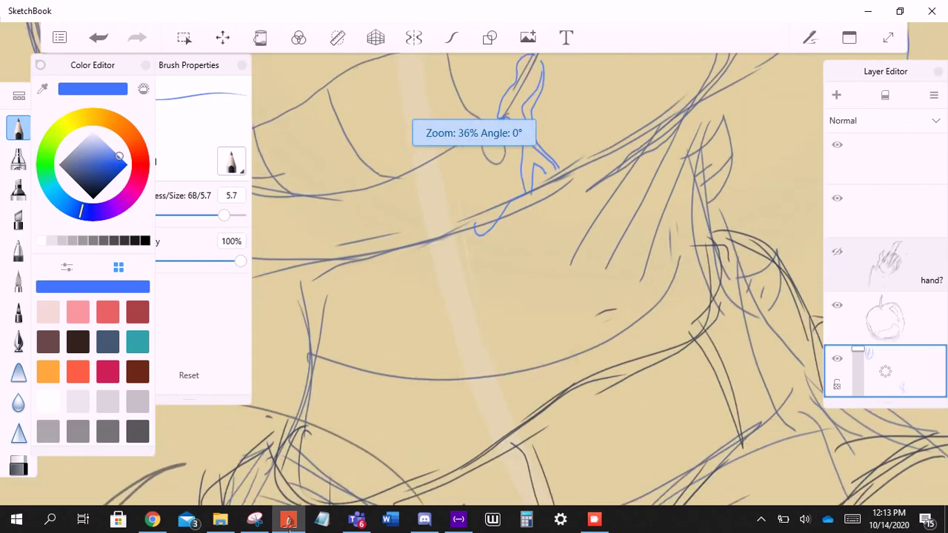
{"action": "mouse_move", "coordinate": [546, 256]}
{"action": "left_mouse_down"}
{"action": "mouse_move", "coordinate": [560, 350]}
{"action": "mouse_move", "coordinate": [549, 252]}
{"action": "left_mouse_up"}
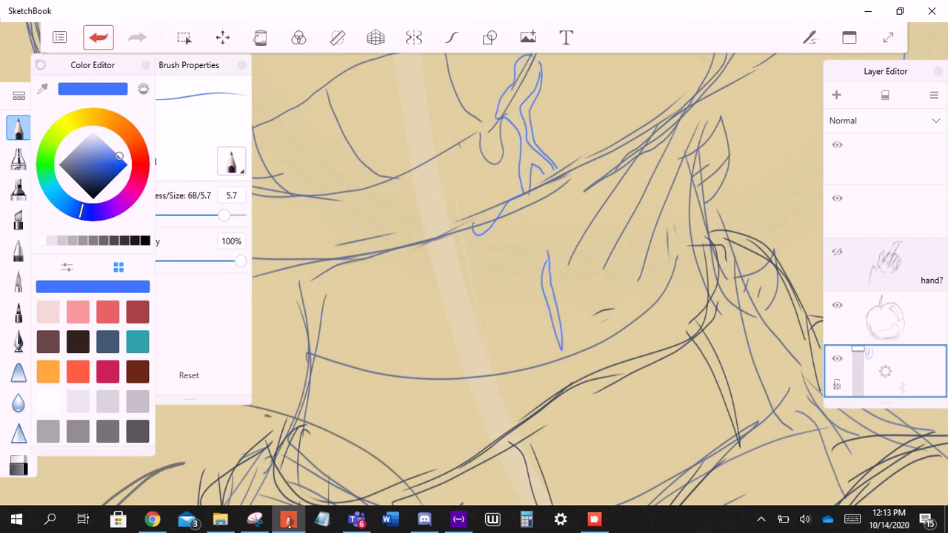
{"action": "key", "text": "ctrl+z"}
{"action": "mouse_move", "coordinate": [532, 212]}
{"action": "left_mouse_down"}
{"action": "mouse_move", "coordinate": [555, 342]}
{"action": "mouse_move", "coordinate": [543, 234]}
{"action": "left_mouse_up"}
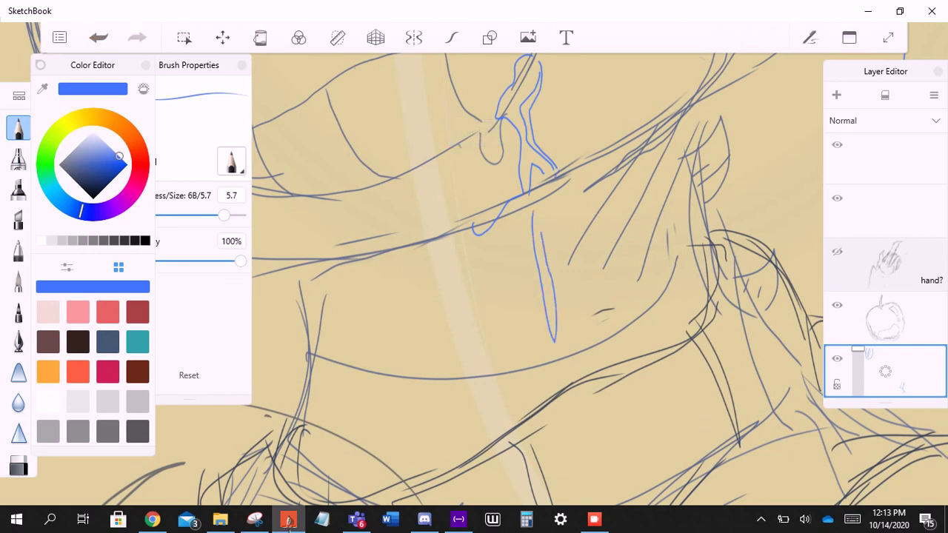
{"action": "scroll", "coordinate": [474, 278], "scroll_direction": "down", "scroll_amount": 2}
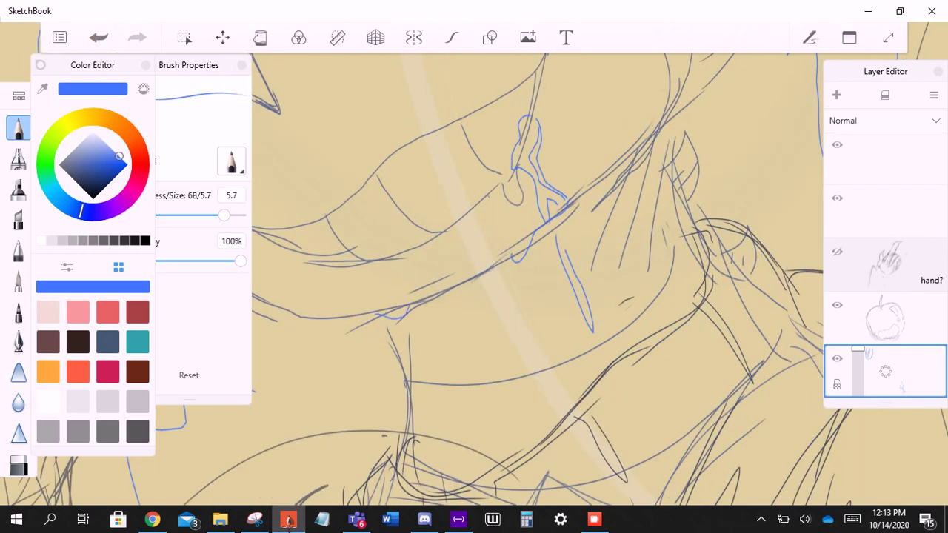
{"action": "scroll", "coordinate": [474, 278], "scroll_direction": "down", "scroll_amount": 2}
{"action": "scroll", "coordinate": [474, 278], "scroll_direction": "up", "scroll_amount": 3}
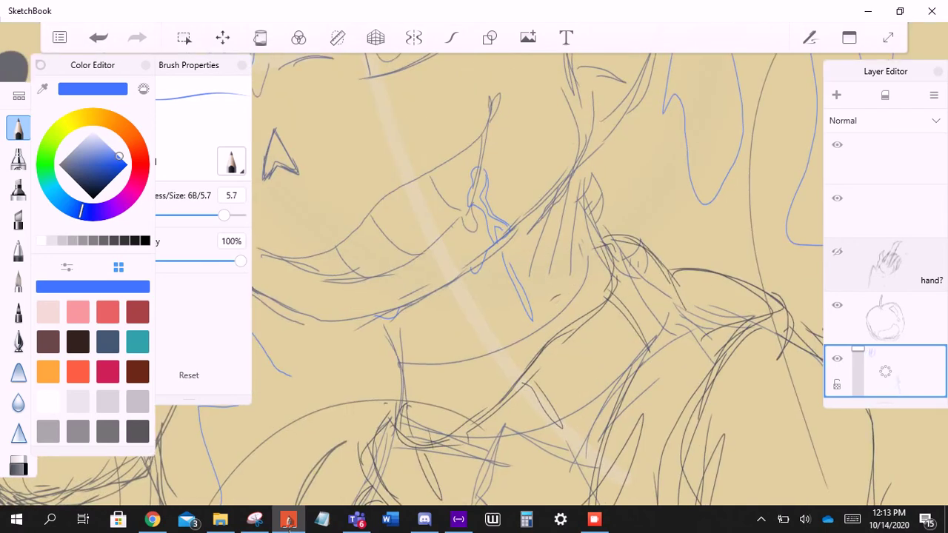
- Erase the narrow pointed drip and sketch a smaller blue teardrop falling over the neck beneath the chin
{"action": "key", "text": "e"}
{"action": "left_click_drag", "start_coordinate": [510, 261], "coordinate": [530, 320]}
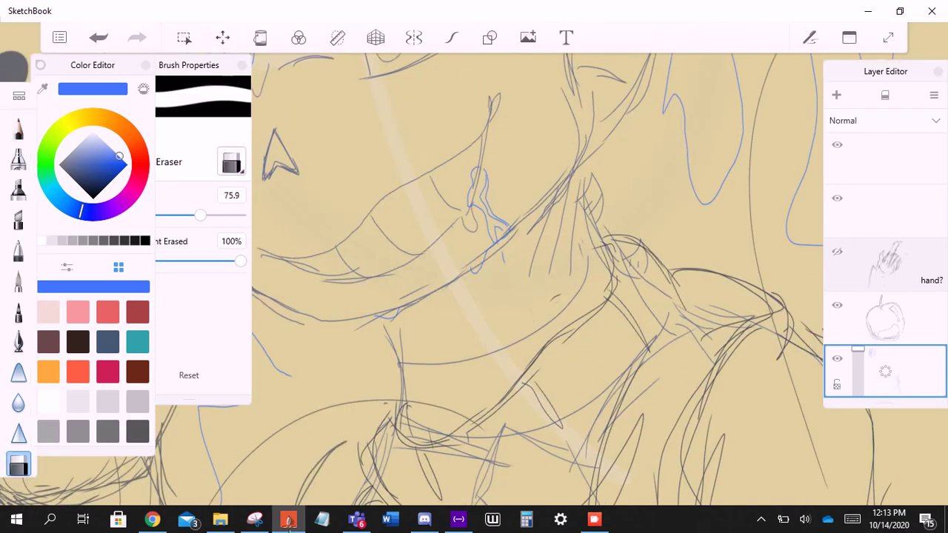
{"action": "key", "text": "ctrl+z"}
{"action": "scroll", "coordinate": [474, 278], "scroll_direction": "down", "scroll_amount": 2}
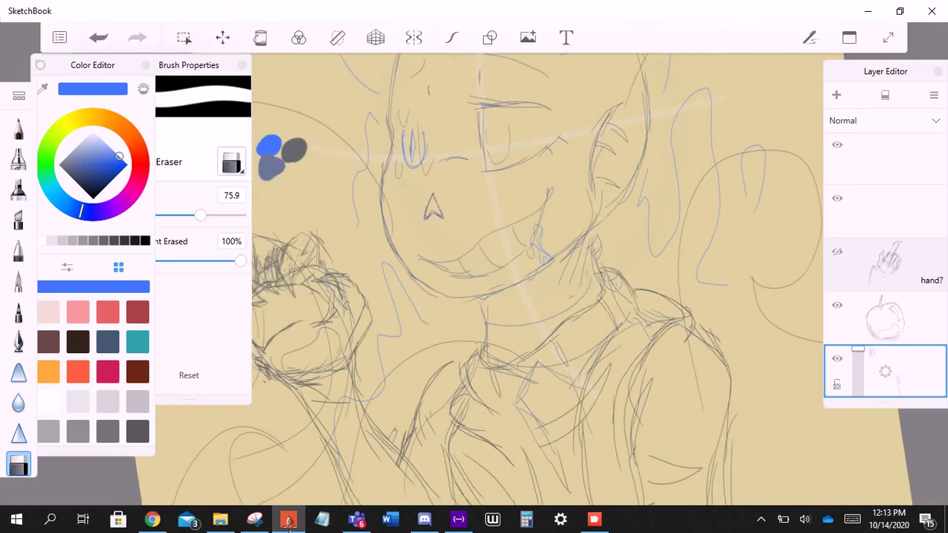
{"action": "scroll", "coordinate": [474, 279], "scroll_direction": "up", "scroll_amount": 2}
{"action": "key", "text": "e"}
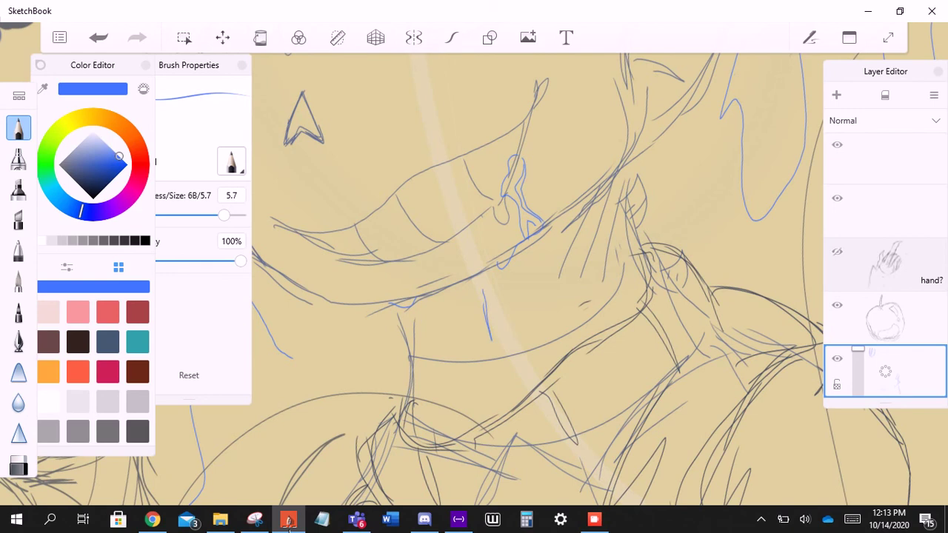
{"action": "key", "text": "ctrl+z"}
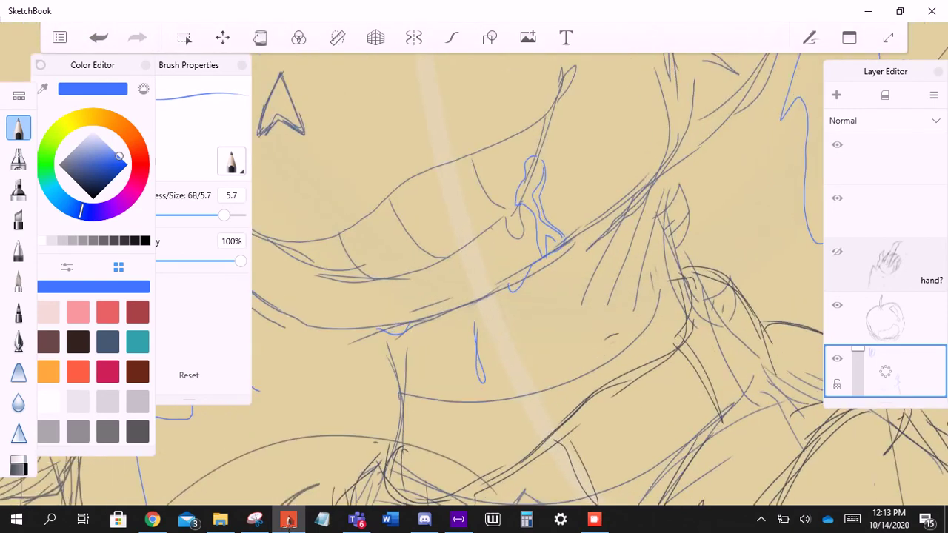
- Sketch long blue drip lines running from the jawline down the neck toward the collar, undoing the extra stroke
{"action": "left_click_drag", "start_coordinate": [562, 255], "coordinate": [600, 462]}
{"action": "left_click_drag", "start_coordinate": [576, 234], "coordinate": [587, 471]}
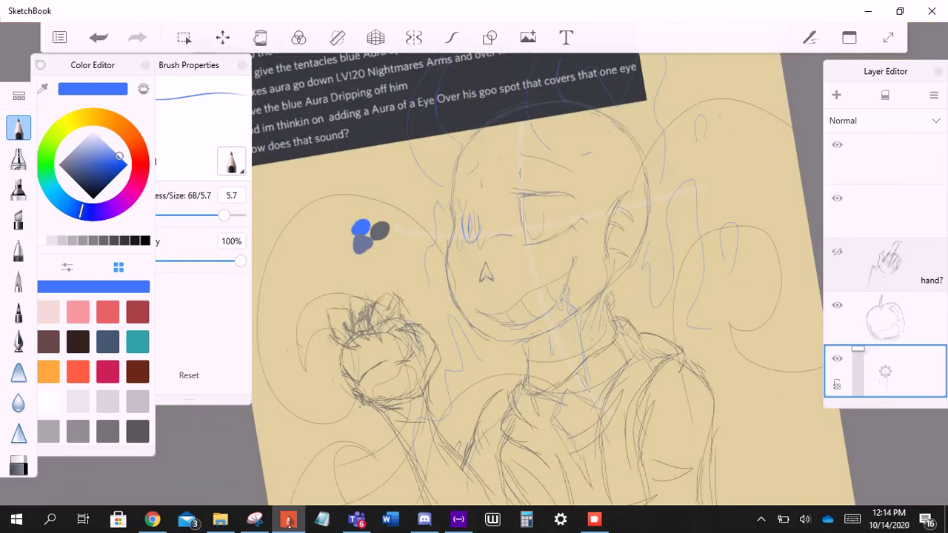
{"action": "key", "text": "ctrl+z"}
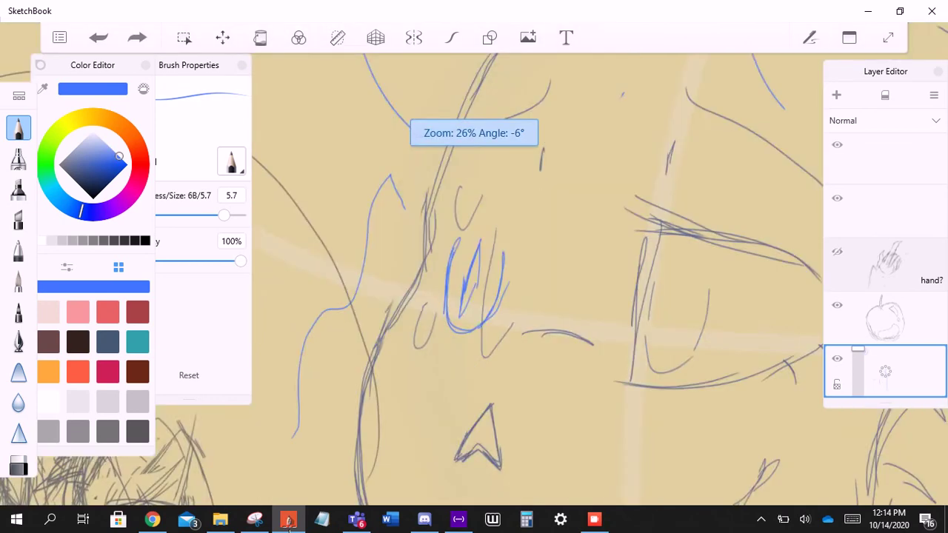
- Erase the pointed pupil of the blue aura eye and redraw it as a narrow rounded oval
{"action": "key", "text": "e"}
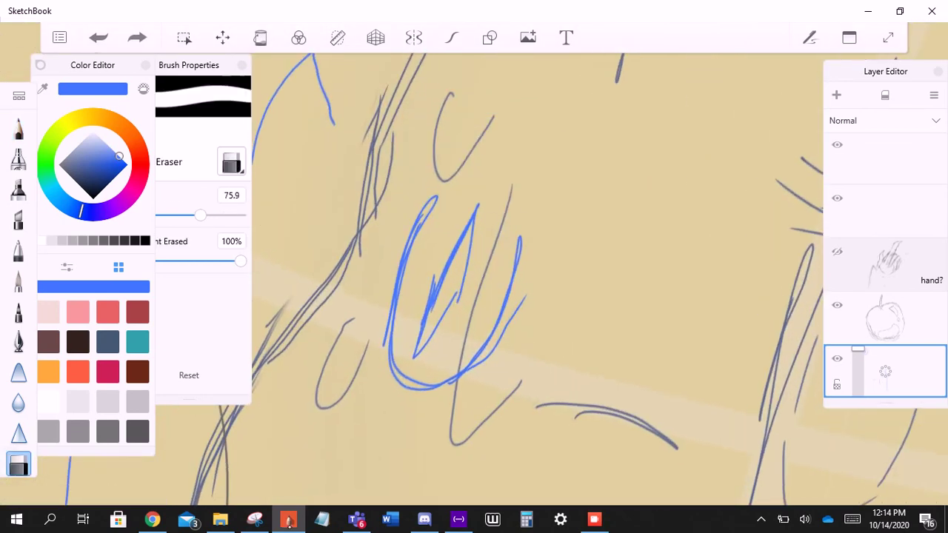
{"action": "left_click_drag", "start_coordinate": [474, 215], "coordinate": [418, 355]}
{"action": "key", "text": "e"}
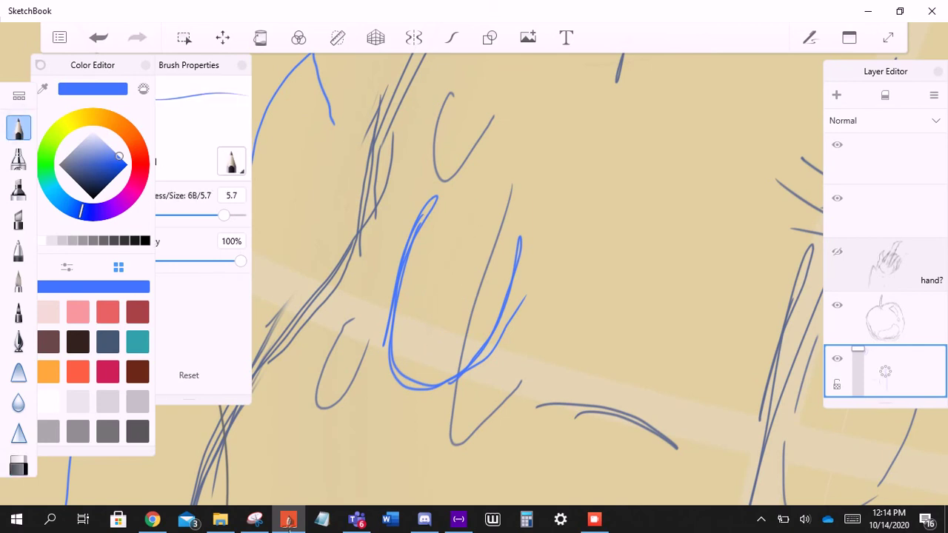
{"action": "left_click_drag", "start_coordinate": [460, 225], "coordinate": [425, 342]}
{"action": "mouse_move", "coordinate": [451, 239]}
{"action": "left_mouse_down"}
{"action": "mouse_move", "coordinate": [444, 337]}
{"action": "mouse_move", "coordinate": [490, 246]}
{"action": "mouse_move", "coordinate": [427, 354]}
{"action": "mouse_move", "coordinate": [460, 224]}
{"action": "mouse_move", "coordinate": [465, 318]}
{"action": "left_mouse_up"}
{"action": "scroll", "coordinate": [474, 281], "scroll_direction": "down", "scroll_amount": 5}
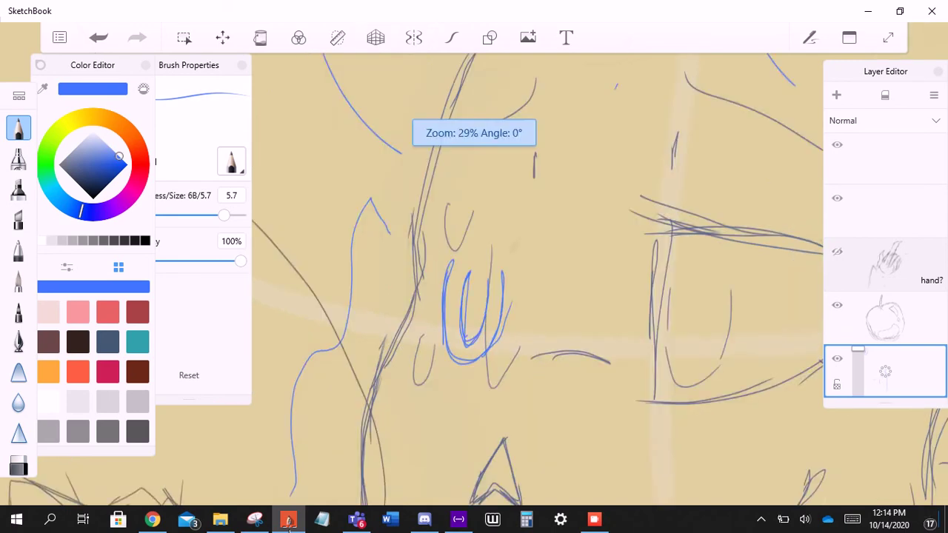
{"action": "scroll", "coordinate": [519, 282], "scroll_direction": "up", "scroll_amount": 5}
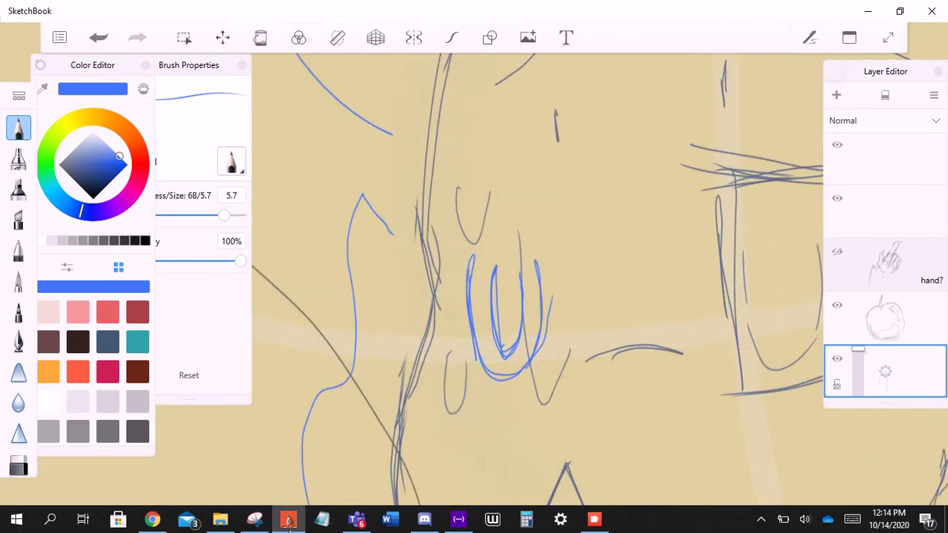
{"action": "scroll", "coordinate": [519, 296], "scroll_direction": "down", "scroll_amount": 4}
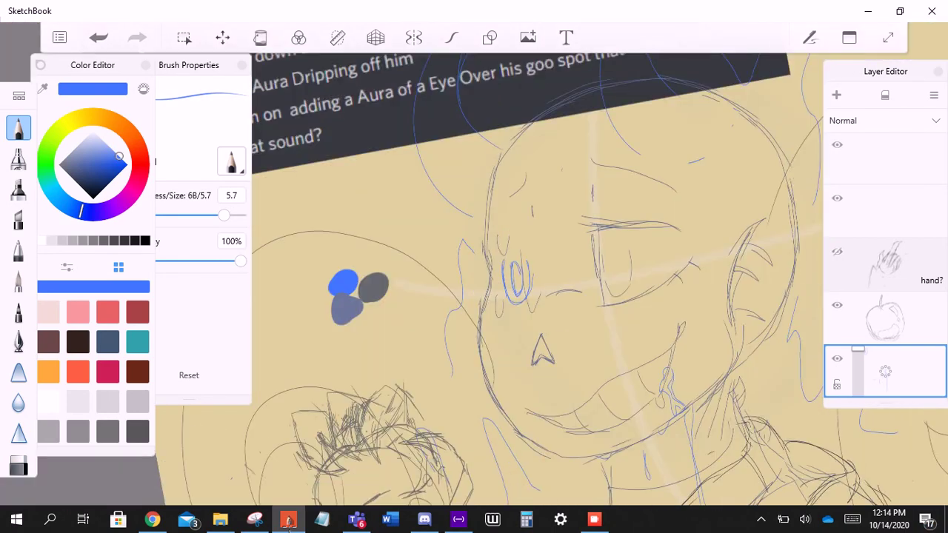
{"action": "scroll", "coordinate": [519, 289], "scroll_direction": "up", "scroll_amount": 5}
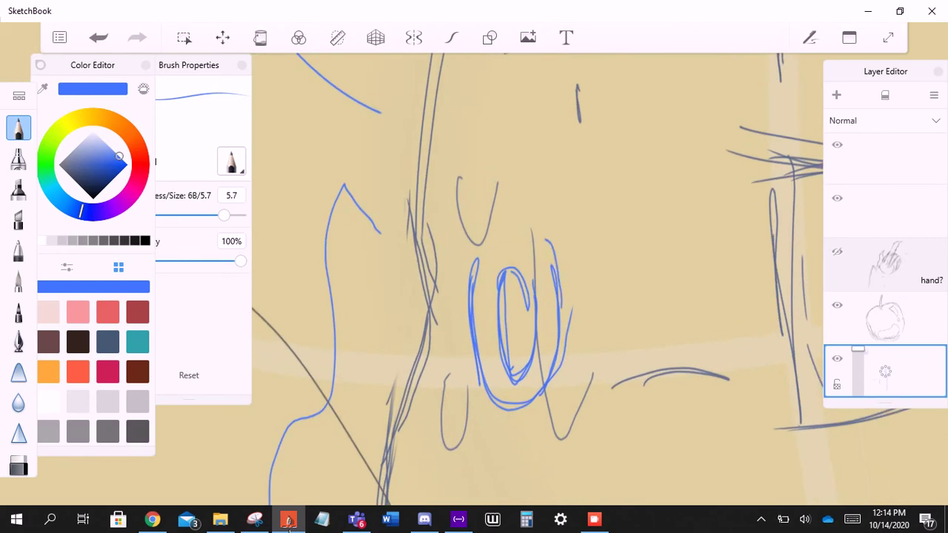
- Close the top of the blue aura eye into a full oval and shade inside its pupil
{"action": "mouse_move", "coordinate": [466, 307]}
{"action": "left_mouse_down"}
{"action": "mouse_move", "coordinate": [473, 248]}
{"action": "mouse_move", "coordinate": [487, 235]}
{"action": "mouse_move", "coordinate": [512, 220]}
{"action": "mouse_move", "coordinate": [548, 239]}
{"action": "left_mouse_up"}
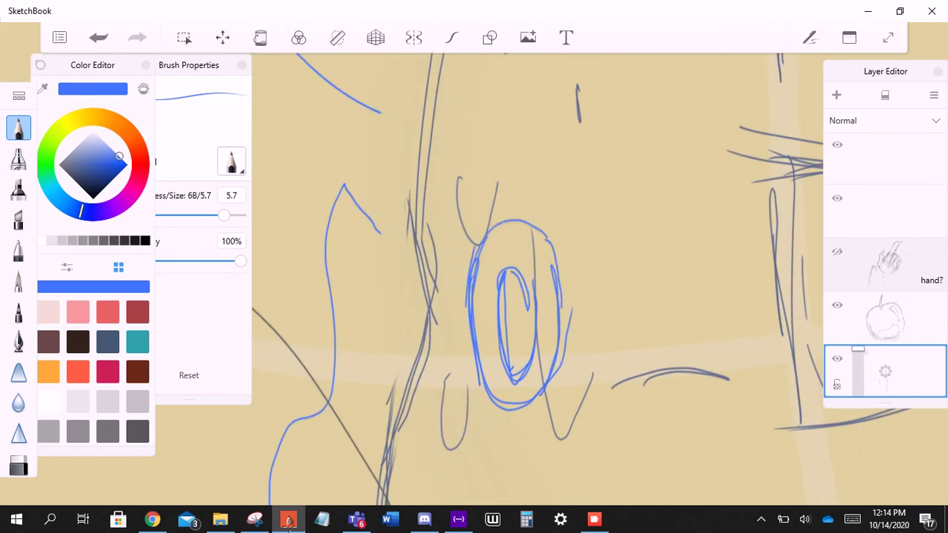
{"action": "mouse_move", "coordinate": [549, 300]}
{"action": "left_mouse_down"}
{"action": "mouse_move", "coordinate": [481, 239]}
{"action": "mouse_move", "coordinate": [545, 235]}
{"action": "left_mouse_up"}
{"action": "scroll", "coordinate": [519, 296], "scroll_direction": "down", "scroll_amount": 5}
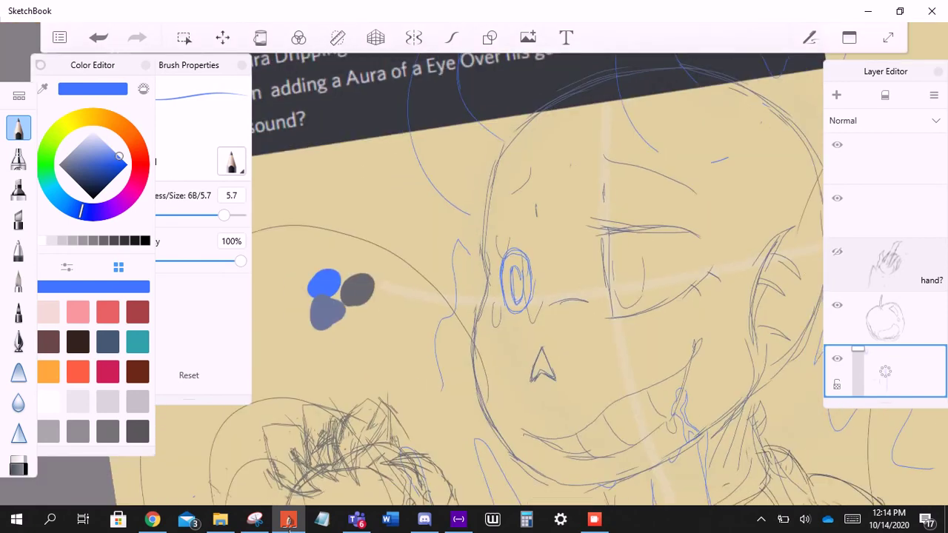
{"action": "scroll", "coordinate": [517, 281], "scroll_direction": "up", "scroll_amount": 5}
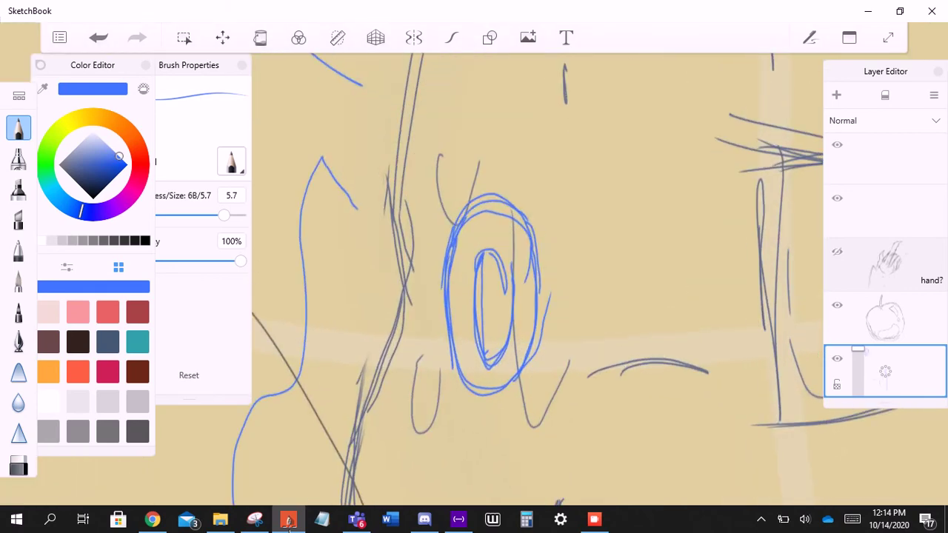
{"action": "mouse_move", "coordinate": [480, 326]}
{"action": "left_mouse_down"}
{"action": "mouse_move", "coordinate": [486, 266]}
{"action": "mouse_move", "coordinate": [493, 279]}
{"action": "left_mouse_up"}
{"action": "mouse_move", "coordinate": [490, 354]}
{"action": "left_mouse_down"}
{"action": "mouse_move", "coordinate": [503, 274]}
{"action": "mouse_move", "coordinate": [506, 293]}
{"action": "left_mouse_up"}
{"action": "scroll", "coordinate": [481, 296], "scroll_direction": "down", "scroll_amount": 5}
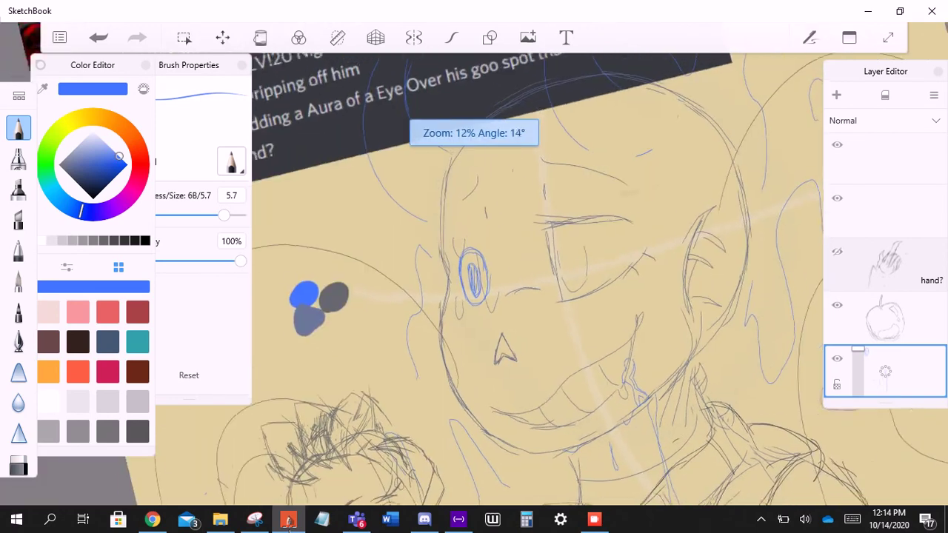
- Erase the whole blue oval eye from over the goo drips
{"action": "key", "text": "e"}
{"action": "mouse_move", "coordinate": [421, 275]}
{"action": "left_mouse_down"}
{"action": "mouse_move", "coordinate": [425, 342]}
{"action": "mouse_move", "coordinate": [406, 351]}
{"action": "left_mouse_up"}
{"action": "scroll", "coordinate": [482, 297], "scroll_direction": "up", "scroll_amount": 5}
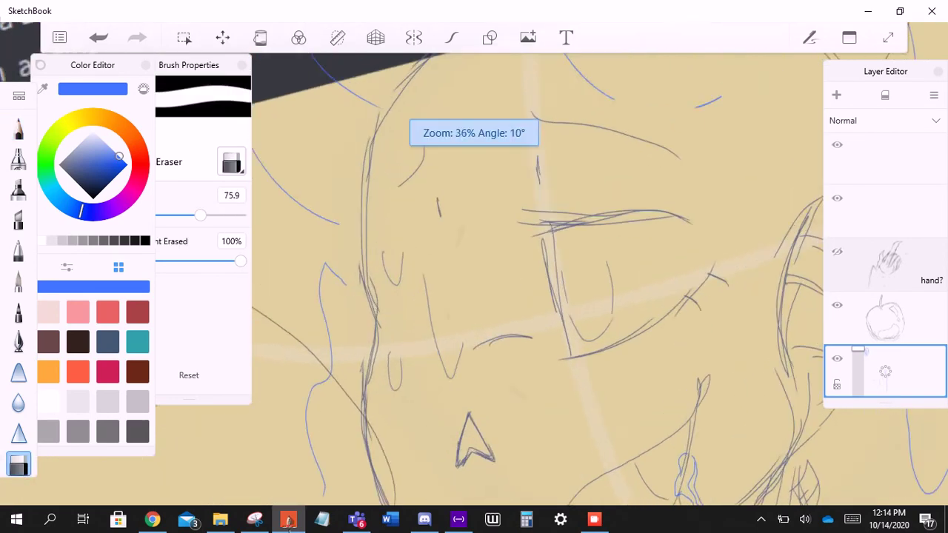
{"action": "key", "text": "e"}
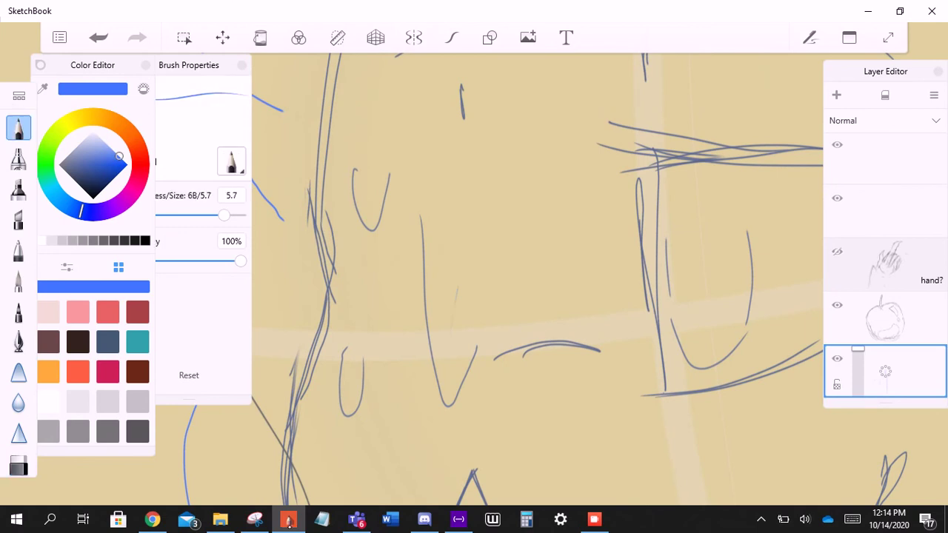
- Try an arched blue upper lid with tapered ends over the goo drips
{"action": "left_click_drag", "start_coordinate": [364, 304], "coordinate": [422, 233]}
{"action": "left_click_drag", "start_coordinate": [370, 277], "coordinate": [351, 317]}
{"action": "mouse_move", "coordinate": [387, 260]}
{"action": "left_mouse_down"}
{"action": "mouse_move", "coordinate": [443, 234]}
{"action": "mouse_move", "coordinate": [477, 251]}
{"action": "left_mouse_up"}
{"action": "left_click_drag", "start_coordinate": [398, 237], "coordinate": [526, 305]}
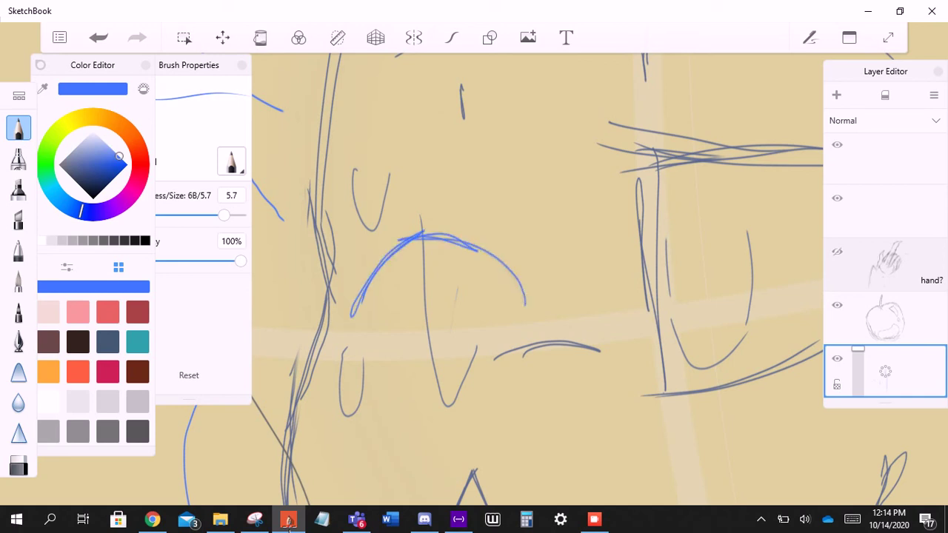
{"action": "left_click_drag", "start_coordinate": [447, 246], "coordinate": [524, 305]}
- Add a narrow slit pupil under the blue arch with short ray strokes around it, undoing the upper ray
{"action": "left_click_drag", "start_coordinate": [423, 275], "coordinate": [424, 358]}
{"action": "left_click_drag", "start_coordinate": [427, 258], "coordinate": [423, 354]}
{"action": "mouse_move", "coordinate": [419, 259]}
{"action": "left_mouse_down"}
{"action": "mouse_move", "coordinate": [422, 361]}
{"action": "mouse_move", "coordinate": [425, 352]}
{"action": "left_mouse_up"}
{"action": "mouse_move", "coordinate": [422, 258]}
{"action": "left_mouse_down"}
{"action": "mouse_move", "coordinate": [424, 344]}
{"action": "mouse_move", "coordinate": [360, 409]}
{"action": "left_mouse_up"}
{"action": "left_click_drag", "start_coordinate": [422, 376], "coordinate": [430, 435]}
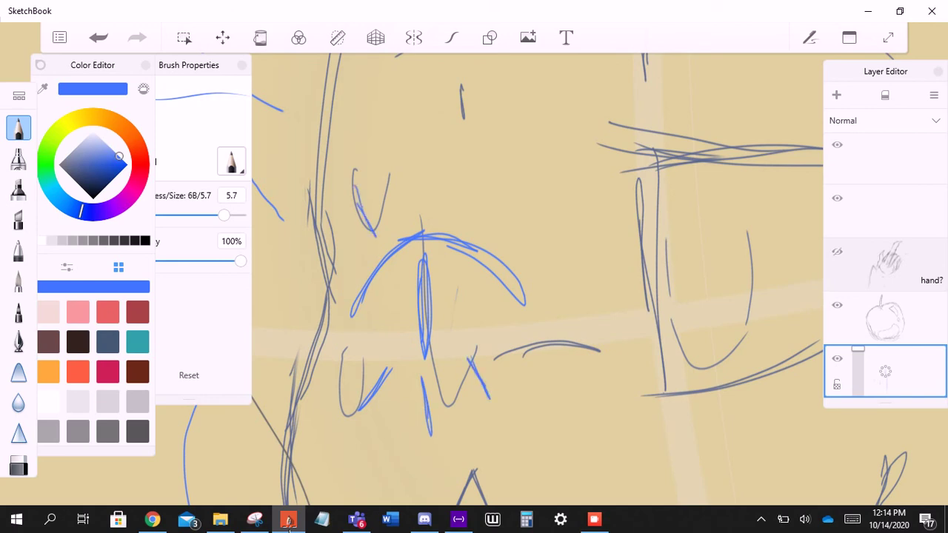
{"action": "scroll", "coordinate": [475, 282], "scroll_direction": "down", "scroll_amount": 5}
{"action": "key", "text": "ctrl+z"}
{"action": "scroll", "coordinate": [474, 282], "scroll_direction": "down", "scroll_amount": 3}
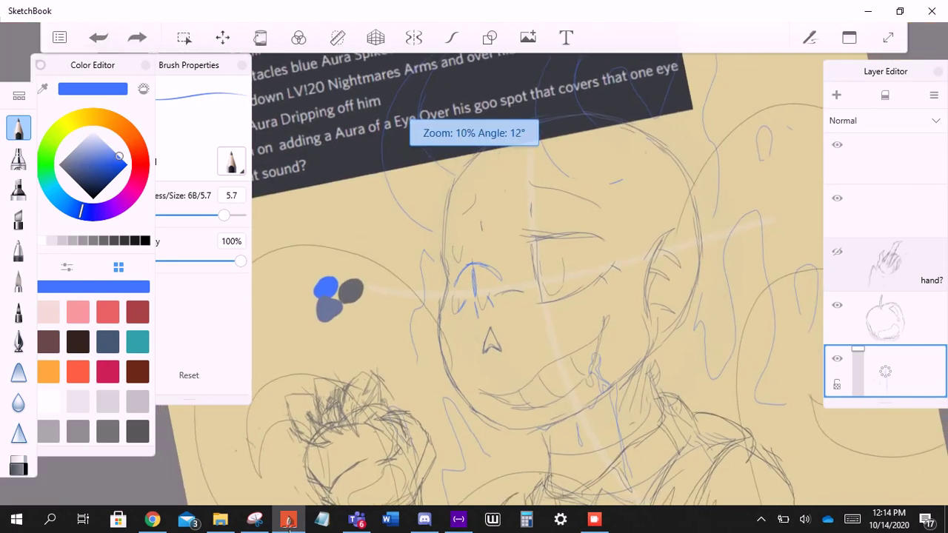
- Try lassoing the arched blue eye and shifting it slightly up and outward, and undo the selection
{"action": "scroll", "coordinate": [474, 281], "scroll_direction": "up", "scroll_amount": 5}
{"action": "left_click", "coordinate": [184, 37]}
{"action": "left_click_drag", "start_coordinate": [382, 219], "coordinate": [504, 298]}
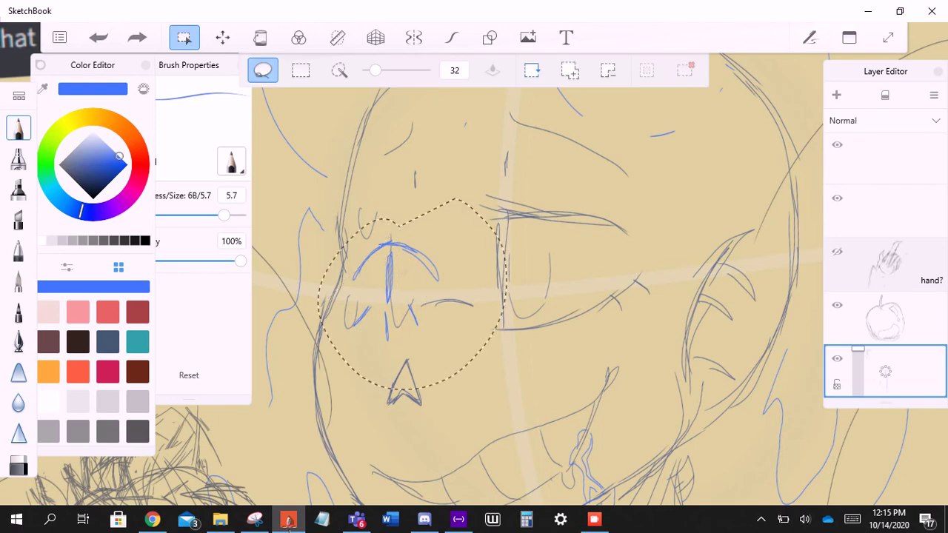
{"action": "key", "text": "v"}
{"action": "mouse_move", "coordinate": [404, 296]}
{"action": "left_mouse_down"}
{"action": "mouse_move", "coordinate": [355, 315]}
{"action": "mouse_move", "coordinate": [410, 307]}
{"action": "mouse_move", "coordinate": [366, 274]}
{"action": "left_mouse_up"}
{"action": "key", "text": "Return"}
{"action": "scroll", "coordinate": [414, 296], "scroll_direction": "up", "scroll_amount": 5}
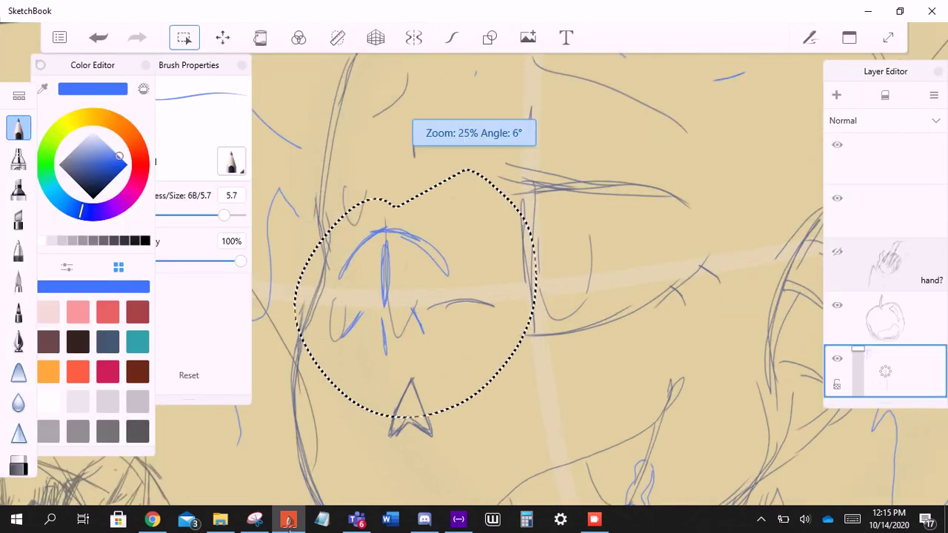
{"action": "key", "text": "ctrl+z"}
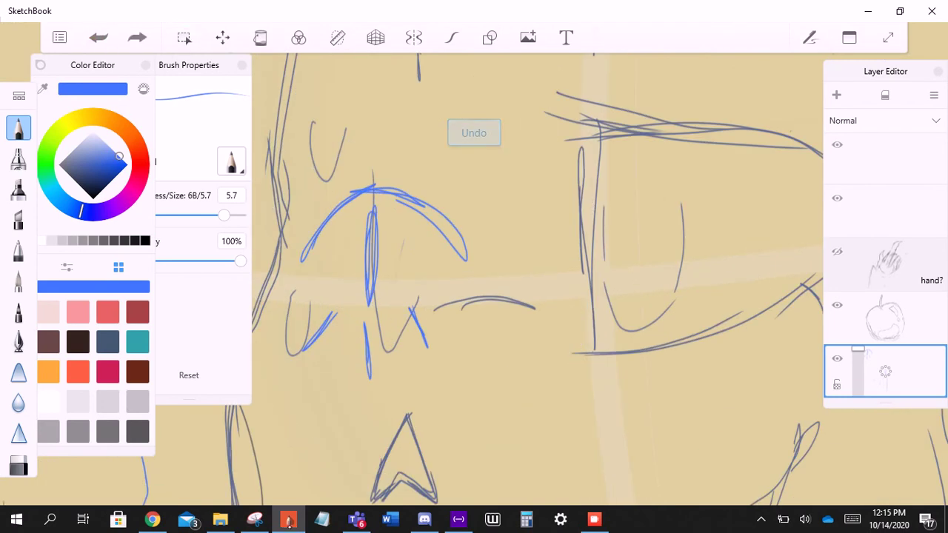
- Erase the lower ray strokes, the blue arch and the slit pupil over the goo drips
{"action": "key", "text": "e"}
{"action": "left_click_drag", "start_coordinate": [318, 348], "coordinate": [426, 337]}
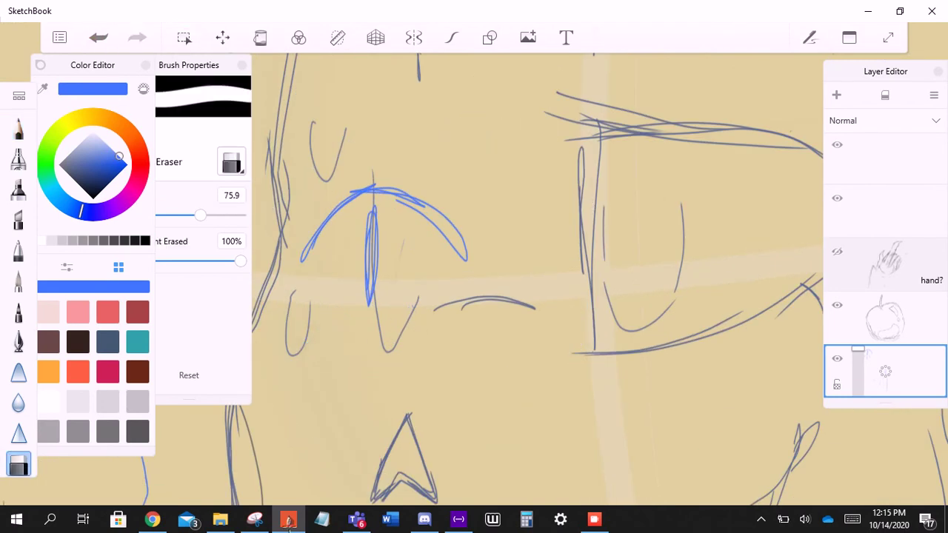
{"action": "mouse_move", "coordinate": [415, 198]}
{"action": "left_mouse_down"}
{"action": "mouse_move", "coordinate": [465, 257]}
{"action": "mouse_move", "coordinate": [421, 212]}
{"action": "mouse_move", "coordinate": [304, 260]}
{"action": "mouse_move", "coordinate": [372, 304]}
{"action": "left_mouse_up"}
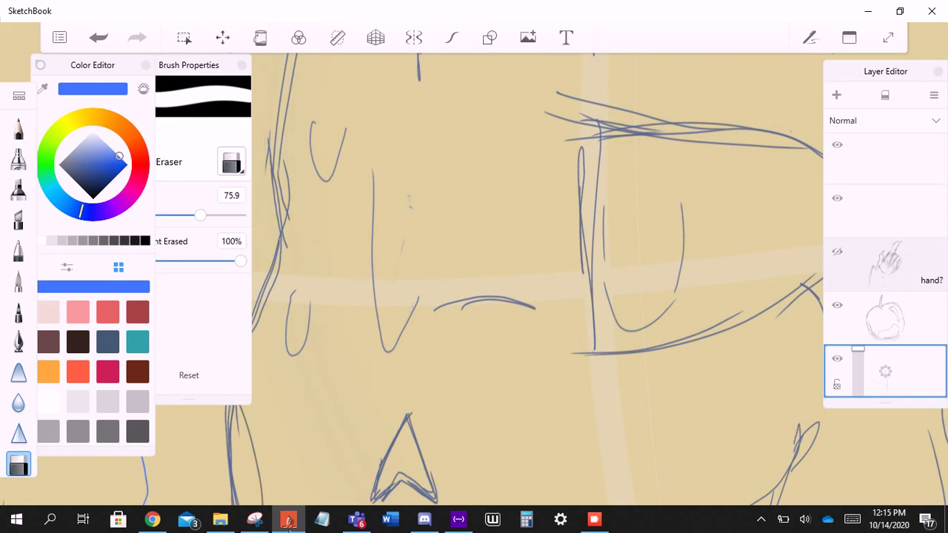
- Sketch an open diamond-shaped blue eye from four separate angled strokes over the goo drips, redoing the lower inner stroke
{"action": "left_click", "coordinate": [18, 127]}
{"action": "left_click_drag", "start_coordinate": [360, 172], "coordinate": [320, 234]}
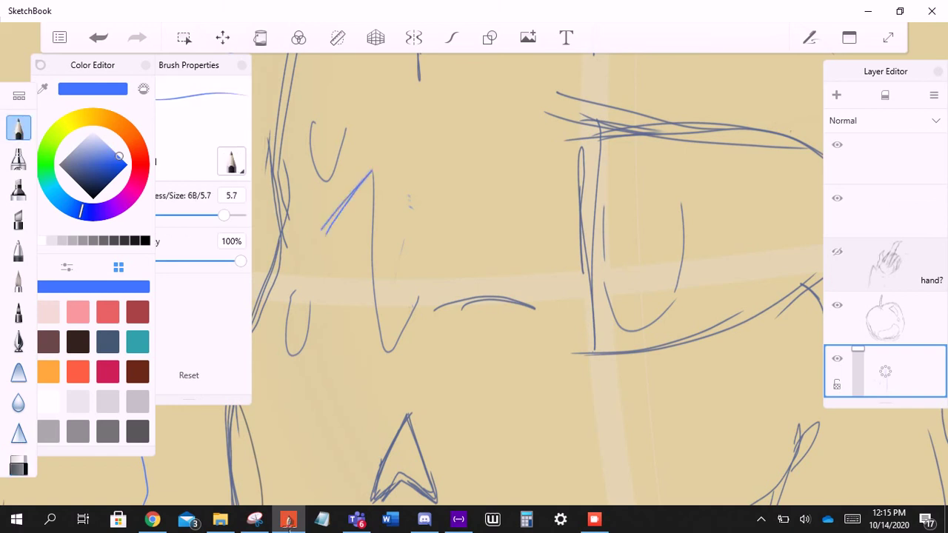
{"action": "left_click_drag", "start_coordinate": [380, 160], "coordinate": [315, 237]}
{"action": "left_click_drag", "start_coordinate": [381, 160], "coordinate": [428, 224]}
{"action": "mouse_move", "coordinate": [317, 283]}
{"action": "left_mouse_down"}
{"action": "mouse_move", "coordinate": [363, 324]}
{"action": "mouse_move", "coordinate": [422, 263]}
{"action": "left_mouse_up"}
{"action": "left_click_drag", "start_coordinate": [386, 289], "coordinate": [419, 265]}
{"action": "key", "text": "ctrl+z"}
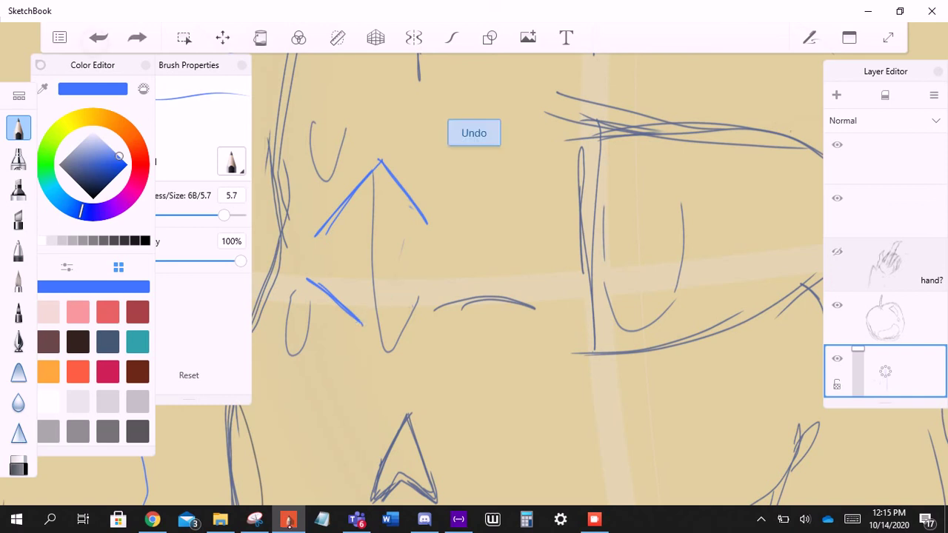
{"action": "left_click_drag", "start_coordinate": [373, 326], "coordinate": [423, 267]}
{"action": "left_click_drag", "start_coordinate": [397, 296], "coordinate": [425, 266]}
- Sketch a narrow oval pupil inside the diamond eye and short slanted strokes across the lower goo drip
{"action": "left_click_drag", "start_coordinate": [368, 230], "coordinate": [366, 286]}
{"action": "mouse_move", "coordinate": [370, 204]}
{"action": "left_mouse_down"}
{"action": "mouse_move", "coordinate": [364, 300]}
{"action": "mouse_move", "coordinate": [364, 265]}
{"action": "left_mouse_up"}
{"action": "mouse_move", "coordinate": [370, 207]}
{"action": "left_mouse_down"}
{"action": "mouse_move", "coordinate": [380, 288]}
{"action": "mouse_move", "coordinate": [364, 230]}
{"action": "left_mouse_up"}
{"action": "mouse_move", "coordinate": [372, 202]}
{"action": "left_mouse_down"}
{"action": "mouse_move", "coordinate": [373, 288]}
{"action": "mouse_move", "coordinate": [420, 351]}
{"action": "left_mouse_up"}
{"action": "mouse_move", "coordinate": [413, 303]}
{"action": "left_mouse_down"}
{"action": "mouse_move", "coordinate": [399, 328]}
{"action": "mouse_move", "coordinate": [420, 351]}
{"action": "left_mouse_up"}
{"action": "left_click_drag", "start_coordinate": [398, 312], "coordinate": [408, 323]}
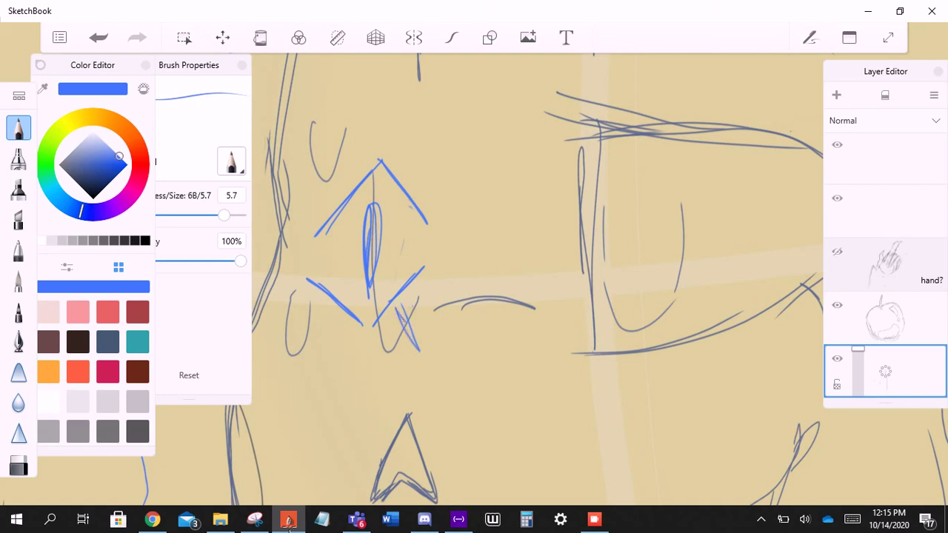
- Add short ray strokes above and below the blue diamond eye, undoing the last one
{"action": "left_click_drag", "start_coordinate": [305, 335], "coordinate": [327, 303]}
{"action": "left_click_drag", "start_coordinate": [380, 155], "coordinate": [376, 95]}
{"action": "scroll", "coordinate": [474, 281], "scroll_direction": "down", "scroll_amount": 5}
{"action": "scroll", "coordinate": [445, 288], "scroll_direction": "up", "scroll_amount": 5}
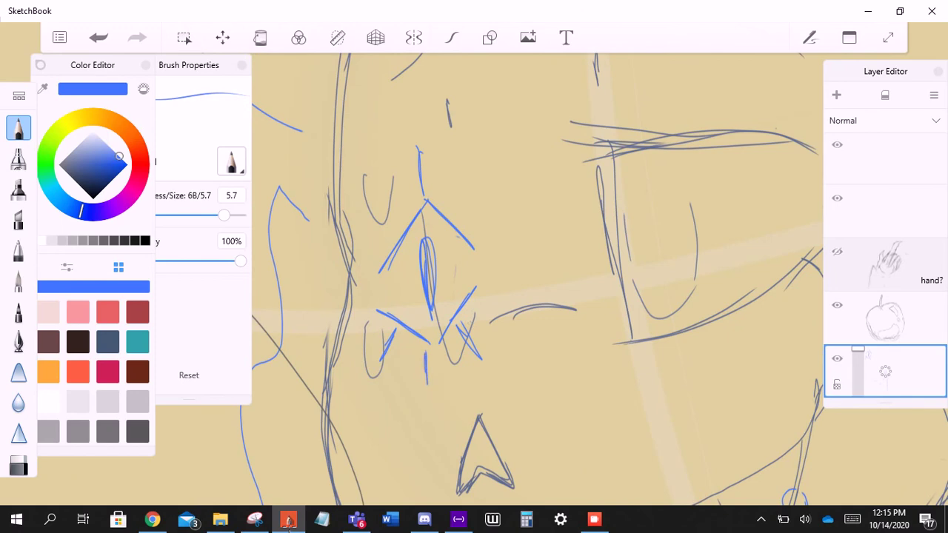
{"action": "scroll", "coordinate": [325, 230], "scroll_direction": "down", "scroll_amount": 3}
{"action": "scroll", "coordinate": [325, 230], "scroll_direction": "up", "scroll_amount": 4}
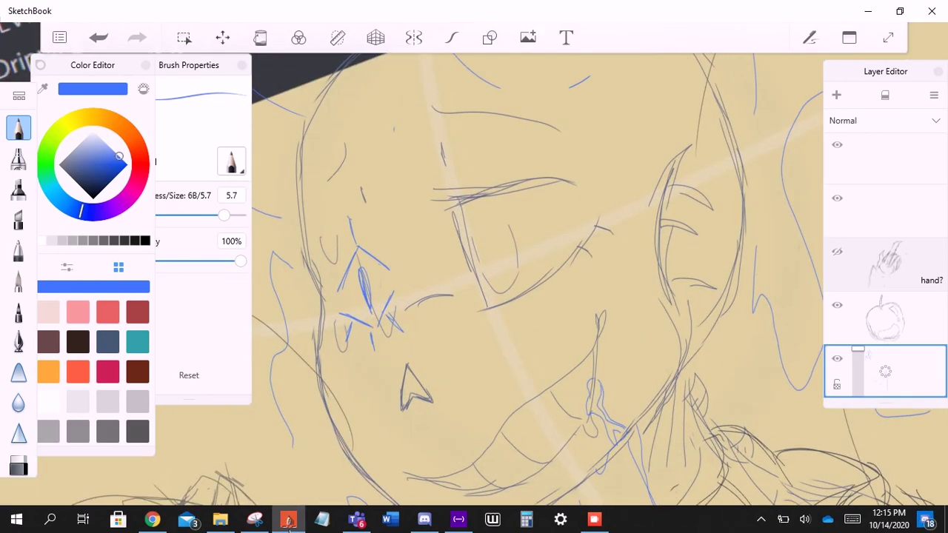
{"action": "key", "text": "ctrl+z"}
{"action": "scroll", "coordinate": [313, 264], "scroll_direction": "down", "scroll_amount": 5}
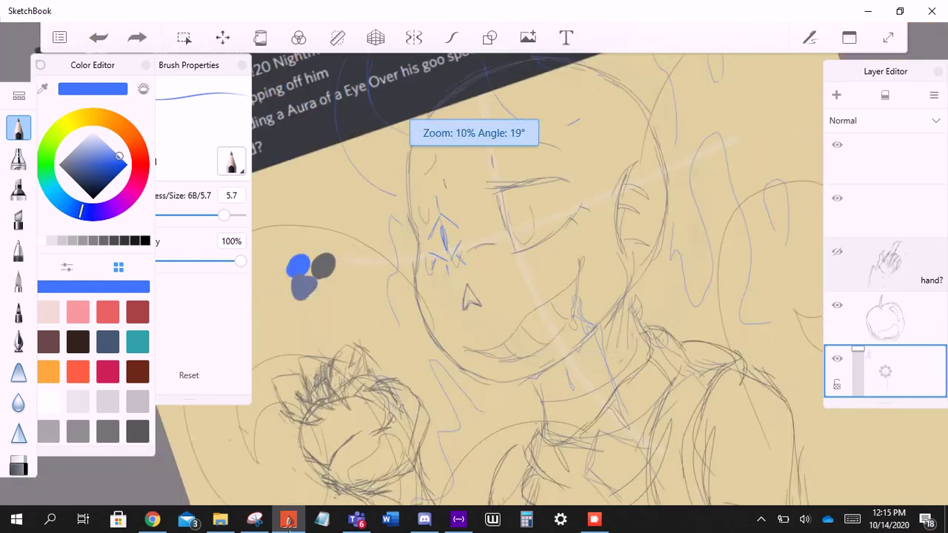
{"action": "scroll", "coordinate": [403, 236], "scroll_direction": "up", "scroll_amount": 4}
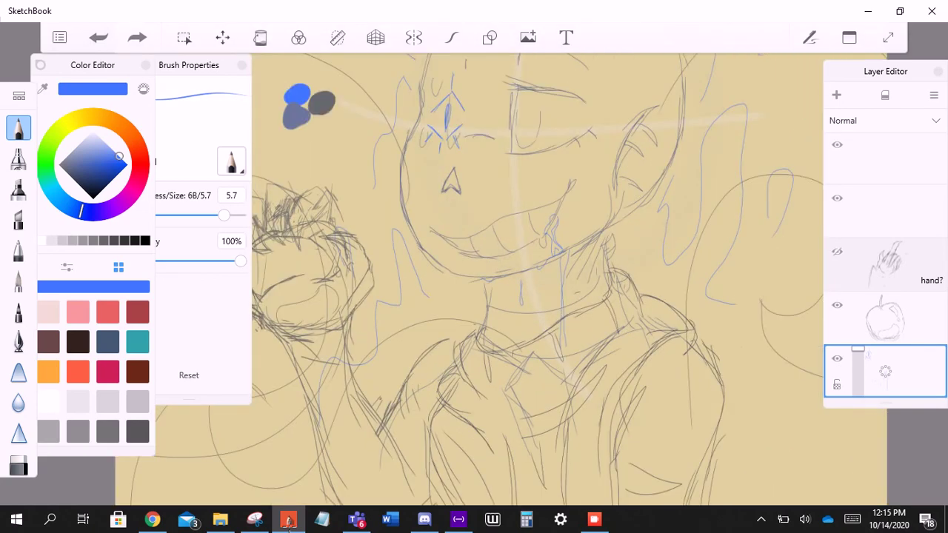
{"action": "scroll", "coordinate": [307, 108], "scroll_direction": "down", "scroll_amount": 3}
{"action": "scroll", "coordinate": [281, 134], "scroll_direction": "up", "scroll_amount": 3}
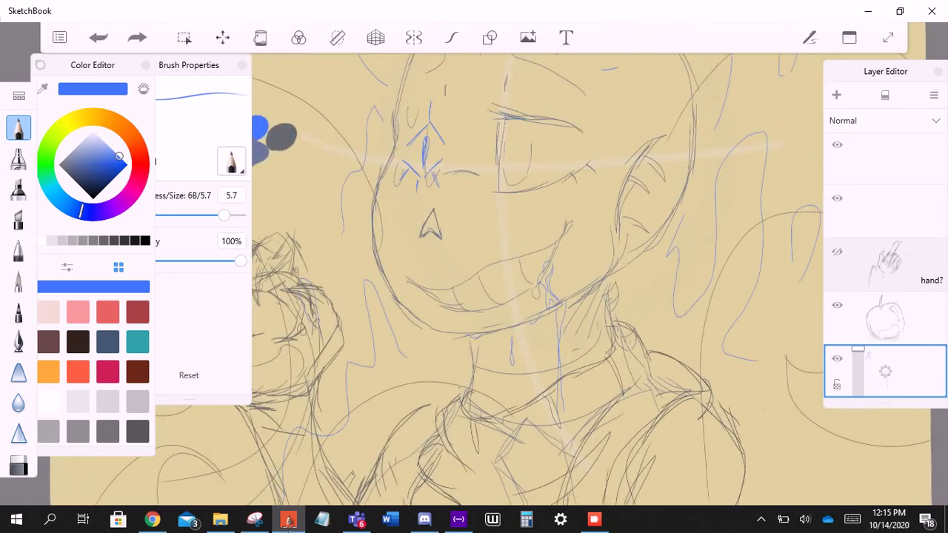
- Erase the blue diamond eye, its pupil and its ray strokes from over the goo drips
{"action": "key", "text": "e"}
{"action": "mouse_move", "coordinate": [425, 169]}
{"action": "left_mouse_down"}
{"action": "mouse_move", "coordinate": [438, 138]}
{"action": "mouse_move", "coordinate": [412, 126]}
{"action": "left_mouse_up"}
{"action": "key", "text": "e"}
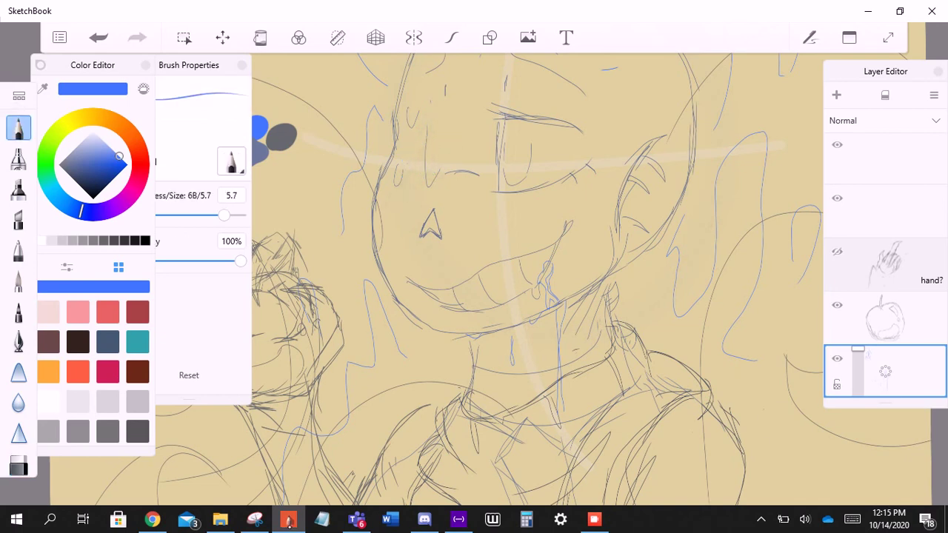
- Sketch an arched blue upper eyelid from two overlapping strokes across the goo drips, redoing the first attempt
{"action": "scroll", "coordinate": [519, 282], "scroll_direction": "up", "scroll_amount": 5}
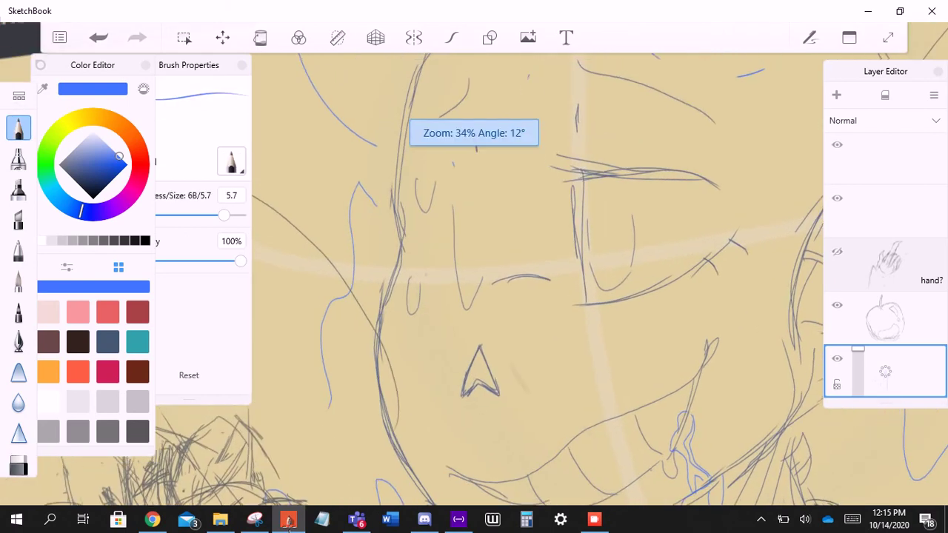
{"action": "mouse_move", "coordinate": [387, 341]}
{"action": "left_mouse_down"}
{"action": "mouse_move", "coordinate": [468, 235]}
{"action": "mouse_move", "coordinate": [527, 294]}
{"action": "left_mouse_up"}
{"action": "key", "text": "ctrl+z"}
{"action": "mouse_move", "coordinate": [370, 325]}
{"action": "left_mouse_down"}
{"action": "mouse_move", "coordinate": [431, 234]}
{"action": "mouse_move", "coordinate": [458, 226]}
{"action": "mouse_move", "coordinate": [521, 259]}
{"action": "left_mouse_up"}
{"action": "left_click_drag", "start_coordinate": [369, 301], "coordinate": [556, 258]}
- Sketch a shallow curved blue lower eyelid beneath the arch, redoing its strokes until the curve sits between the drips
{"action": "left_click_drag", "start_coordinate": [400, 386], "coordinate": [502, 354]}
{"action": "left_click_drag", "start_coordinate": [372, 368], "coordinate": [518, 345]}
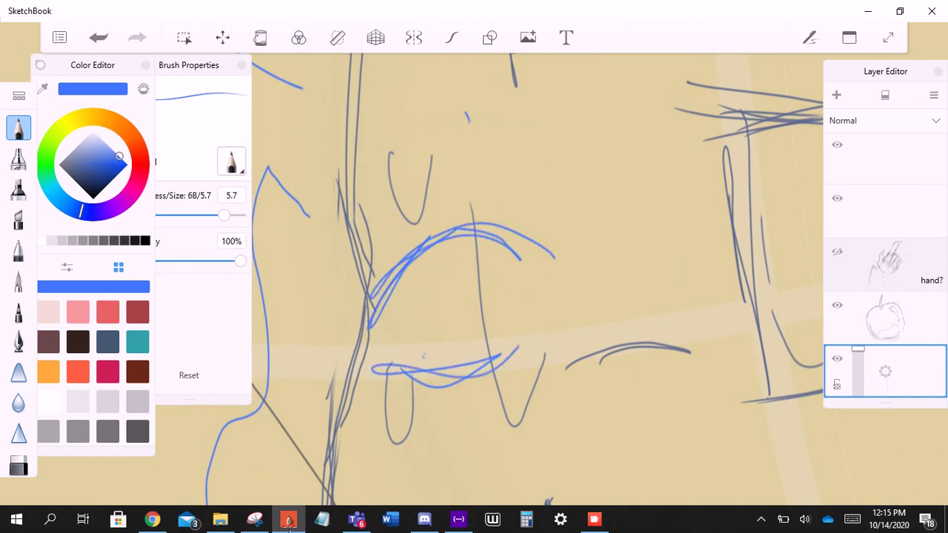
{"action": "key", "text": "ctrl+z"}
{"action": "left_click_drag", "start_coordinate": [390, 376], "coordinate": [479, 358]}
{"action": "mouse_move", "coordinate": [360, 379]}
{"action": "left_mouse_down"}
{"action": "mouse_move", "coordinate": [466, 371]}
{"action": "mouse_move", "coordinate": [523, 349]}
{"action": "left_mouse_up"}
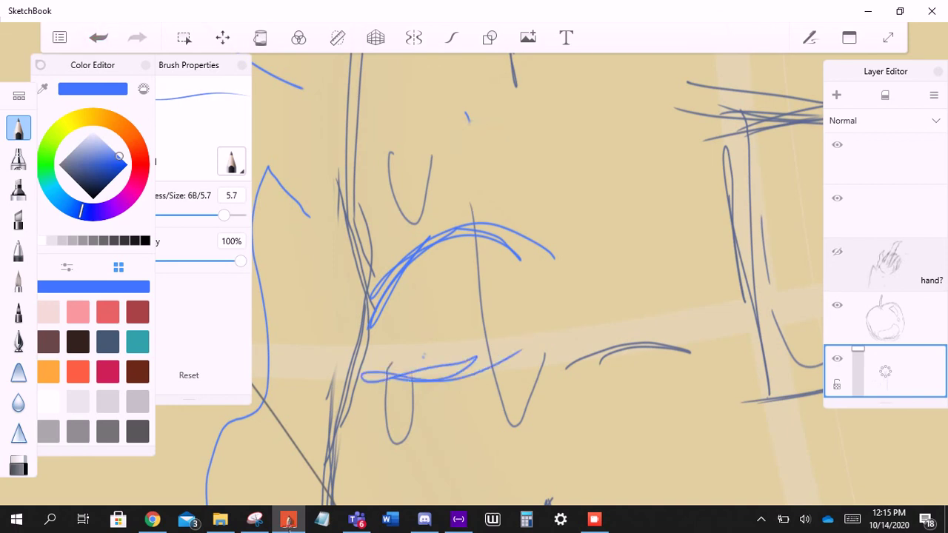
{"action": "key", "text": "ctrl+z"}
{"action": "mouse_move", "coordinate": [393, 398]}
{"action": "left_mouse_down"}
{"action": "mouse_move", "coordinate": [497, 375]}
{"action": "mouse_move", "coordinate": [409, 401]}
{"action": "mouse_move", "coordinate": [497, 366]}
{"action": "left_mouse_up"}
- Try a narrow slit pupil between the arched blue eyelids and undo it
{"action": "mouse_move", "coordinate": [439, 370]}
{"action": "left_mouse_down"}
{"action": "mouse_move", "coordinate": [423, 272]}
{"action": "mouse_move", "coordinate": [433, 272]}
{"action": "mouse_move", "coordinate": [427, 353]}
{"action": "left_mouse_up"}
{"action": "key", "text": "ctrl+z"}
{"action": "scroll", "coordinate": [474, 282], "scroll_direction": "down", "scroll_amount": 3}
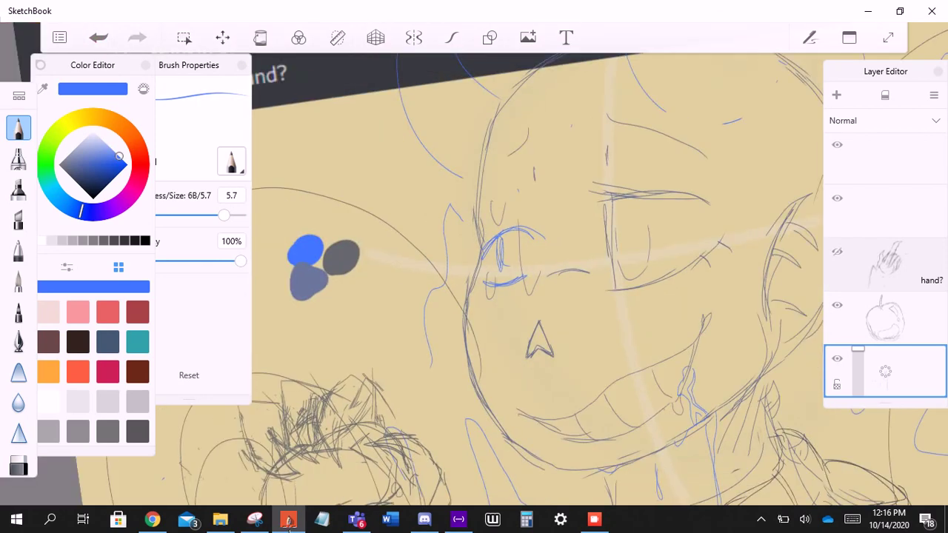
{"action": "key", "text": "ctrl+z"}
{"action": "scroll", "coordinate": [474, 281], "scroll_direction": "up", "scroll_amount": 5}
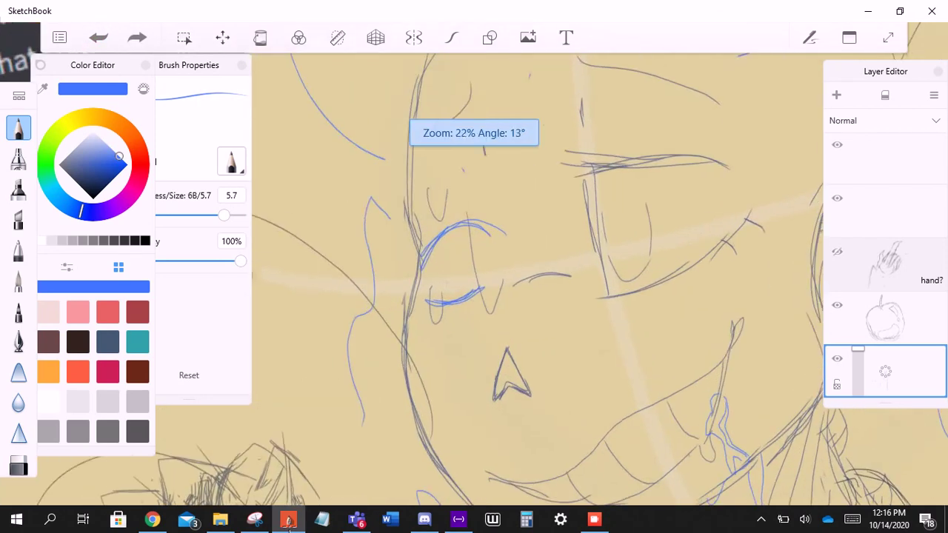
- Switch to Chrome and search Google in a new tab for "orical eyes", accept the spelling "oracle eyes" and show the image results
{"action": "left_click", "coordinate": [153, 519]}
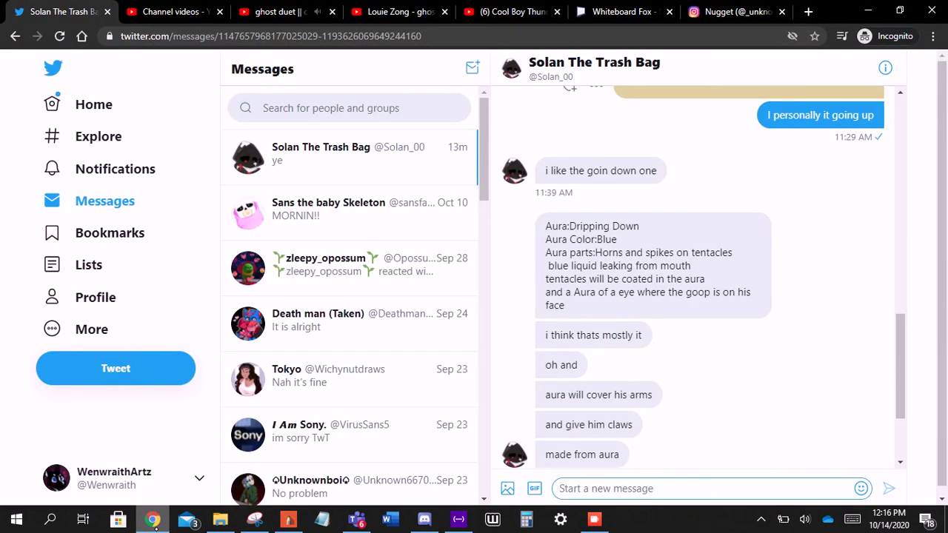
{"action": "left_click", "coordinate": [808, 11]}
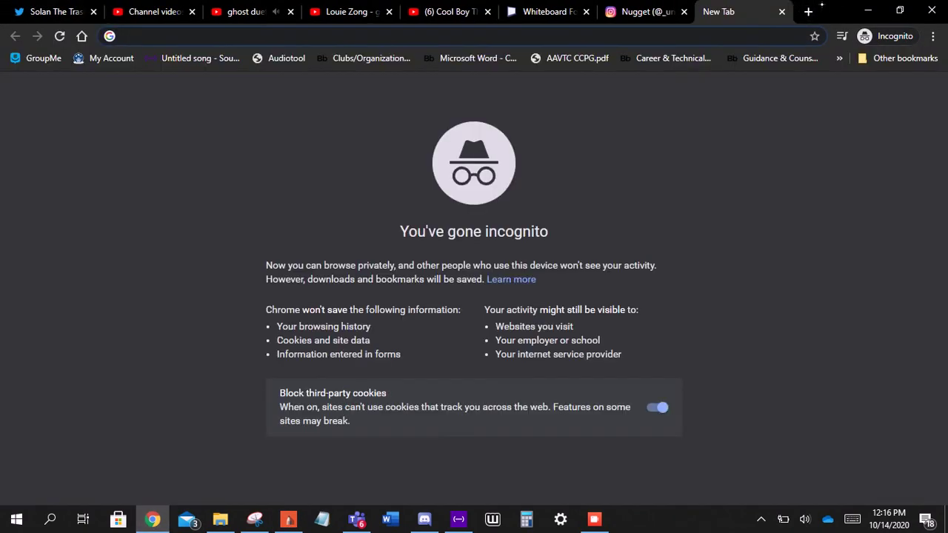
{"action": "type", "text": "orical eyes"}
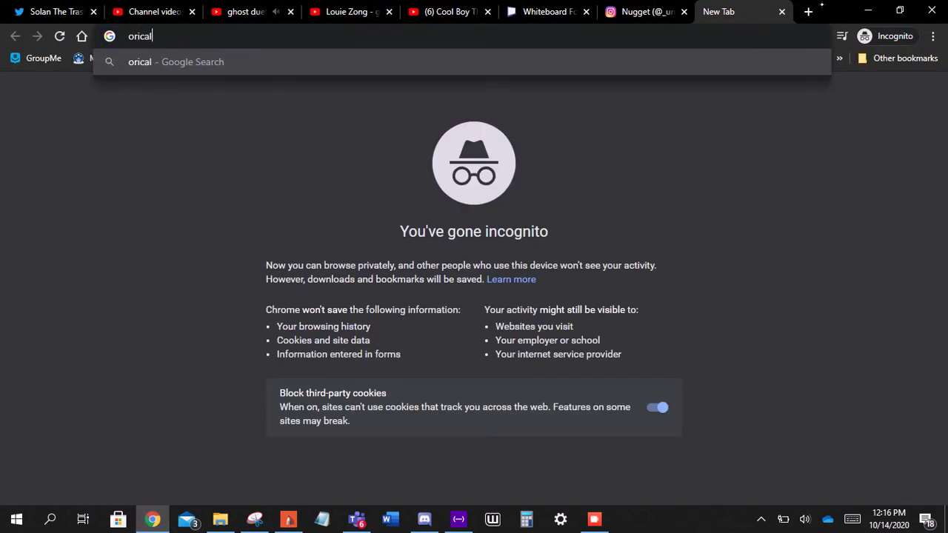
{"action": "key", "text": "Return"}
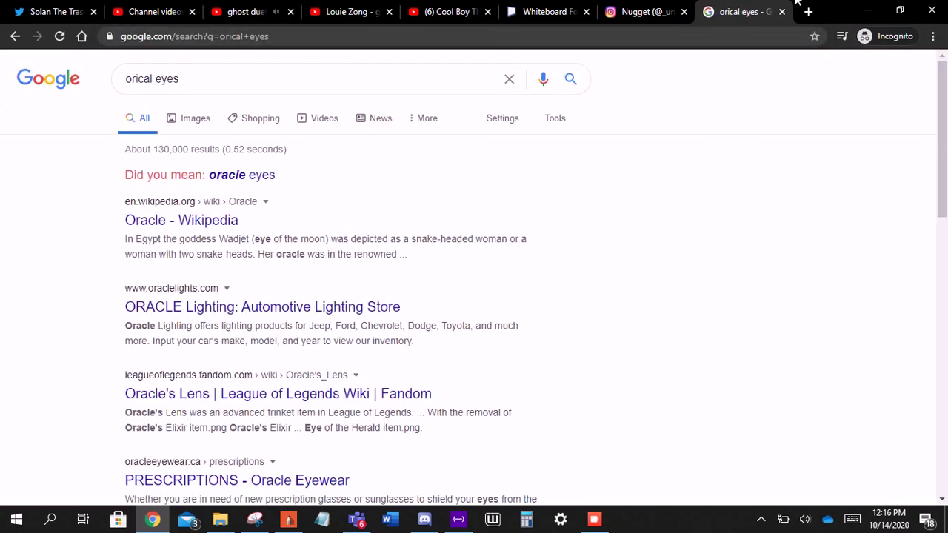
{"action": "left_click", "coordinate": [267, 176]}
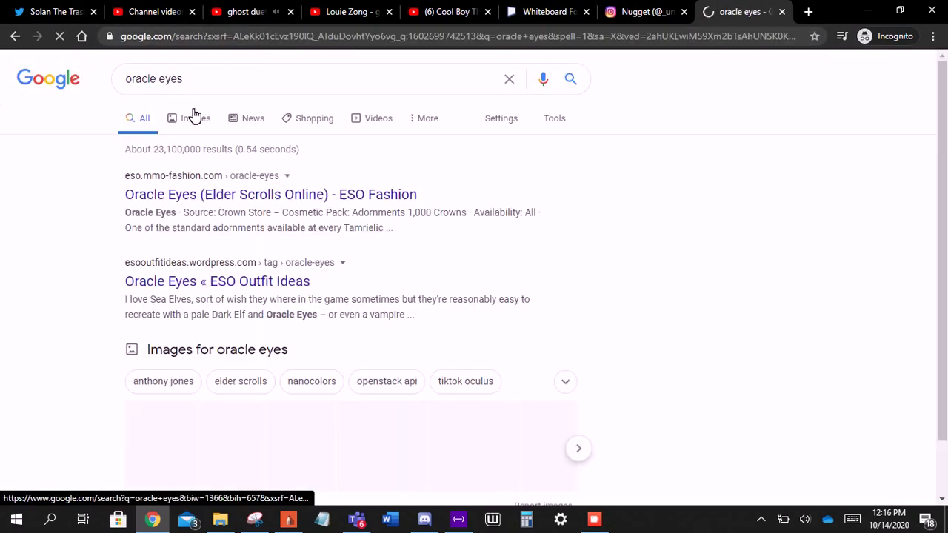
{"action": "left_click", "coordinate": [189, 117]}
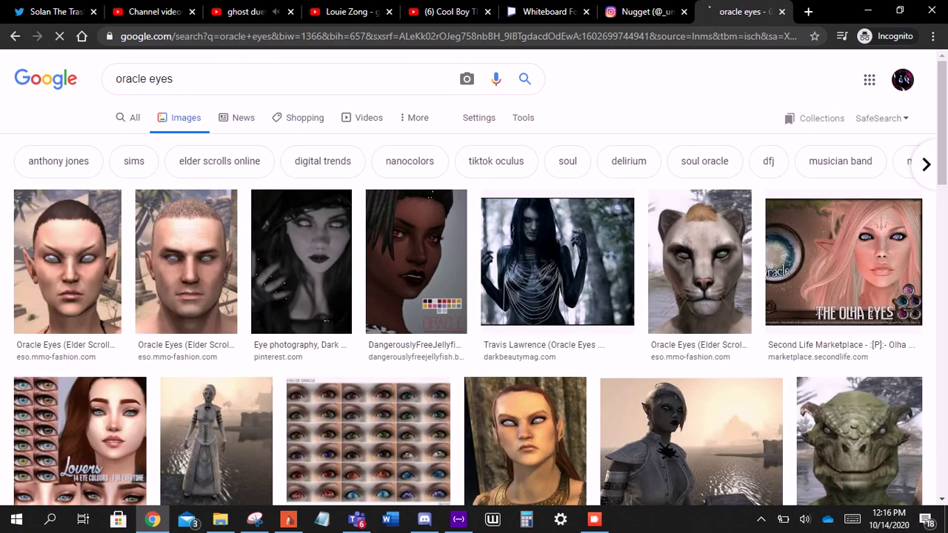
- Refine the image search to "oracle eyes clothing"
{"action": "left_click", "coordinate": [182, 78]}
{"action": "type", "text": "clothing"}
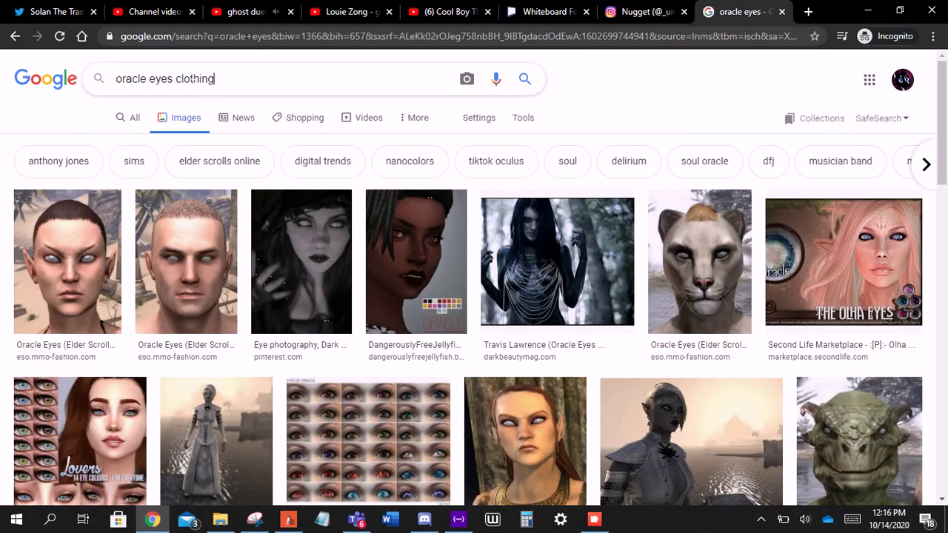
{"action": "key", "text": "Return"}
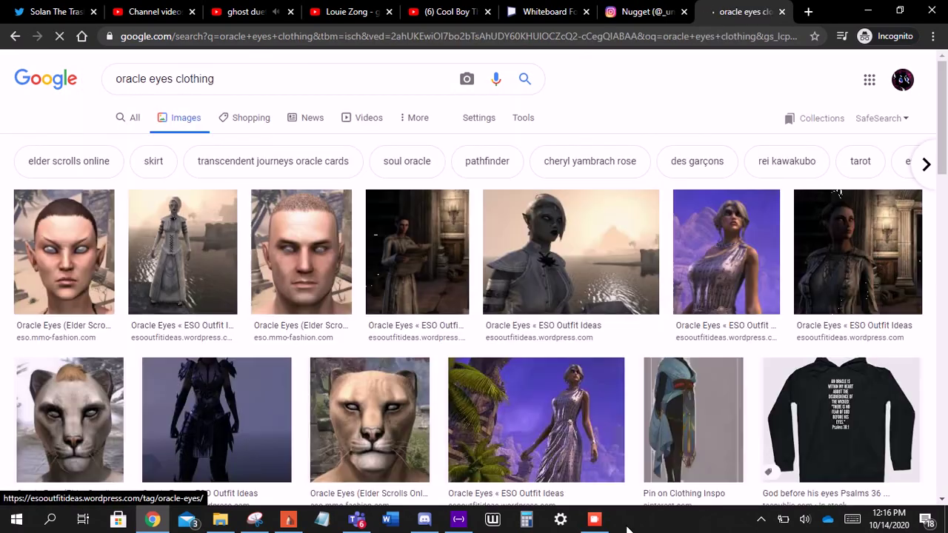